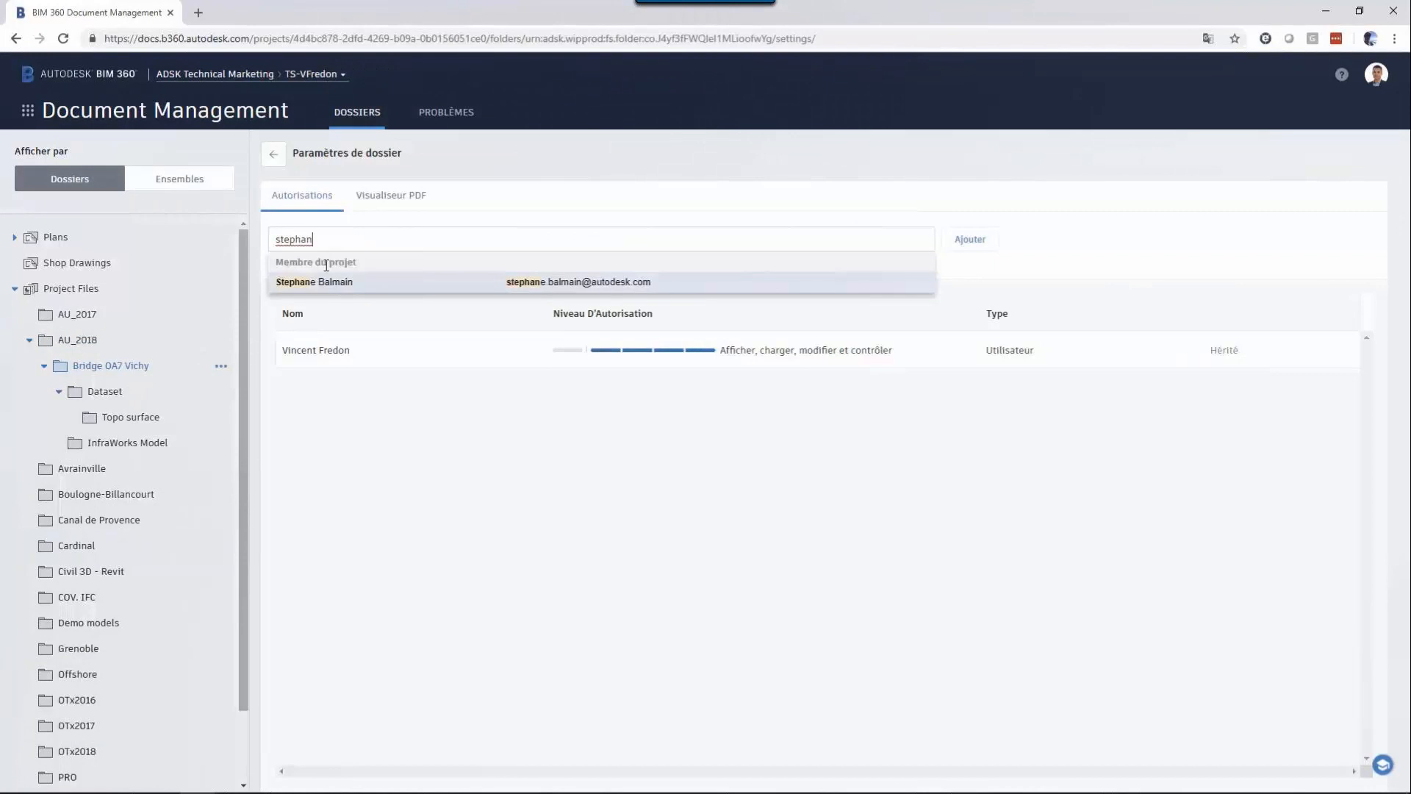
Step: Grant the suggested project member the "Afficher, charger et modifier" permission level on the Bridge OA7 Vichy folder
click(331, 285)
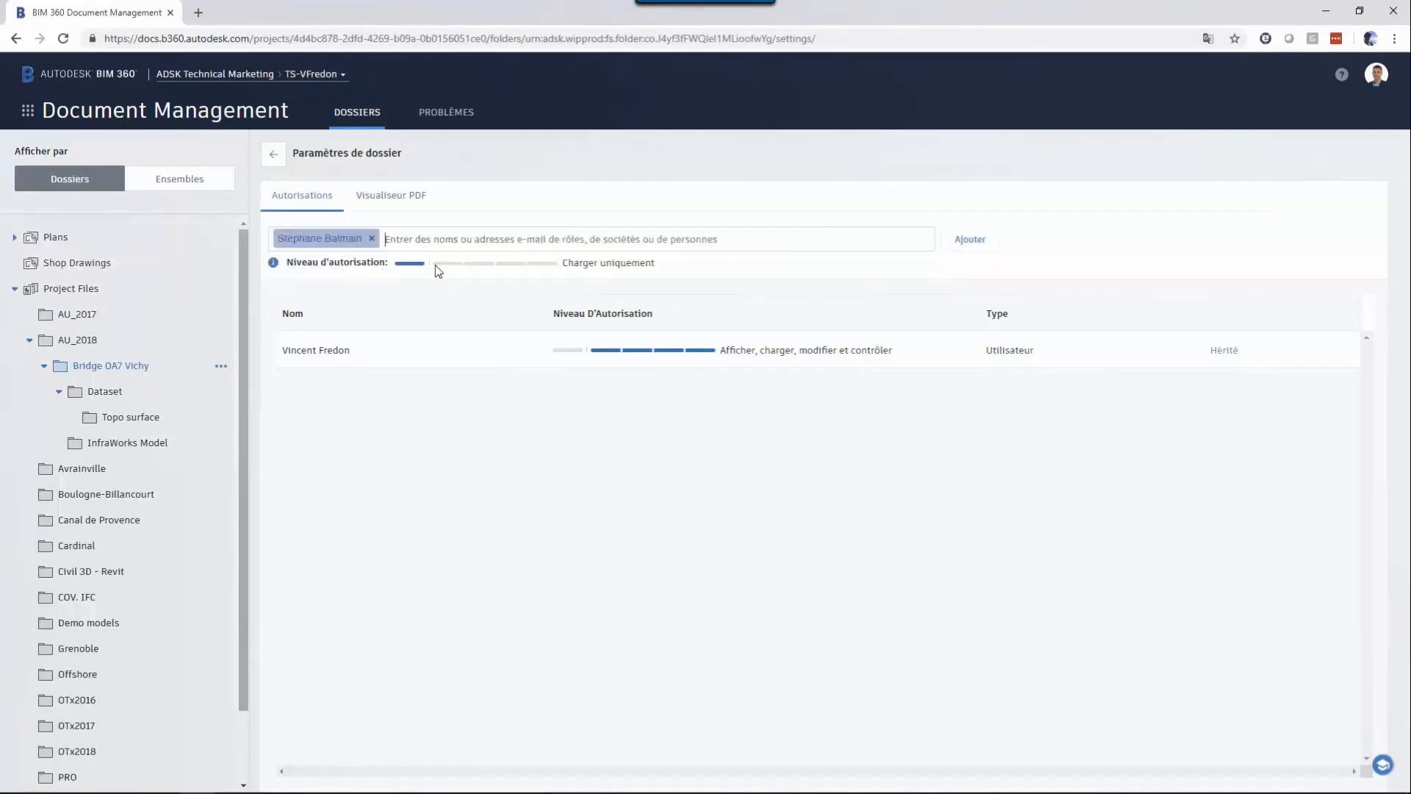
click(509, 265)
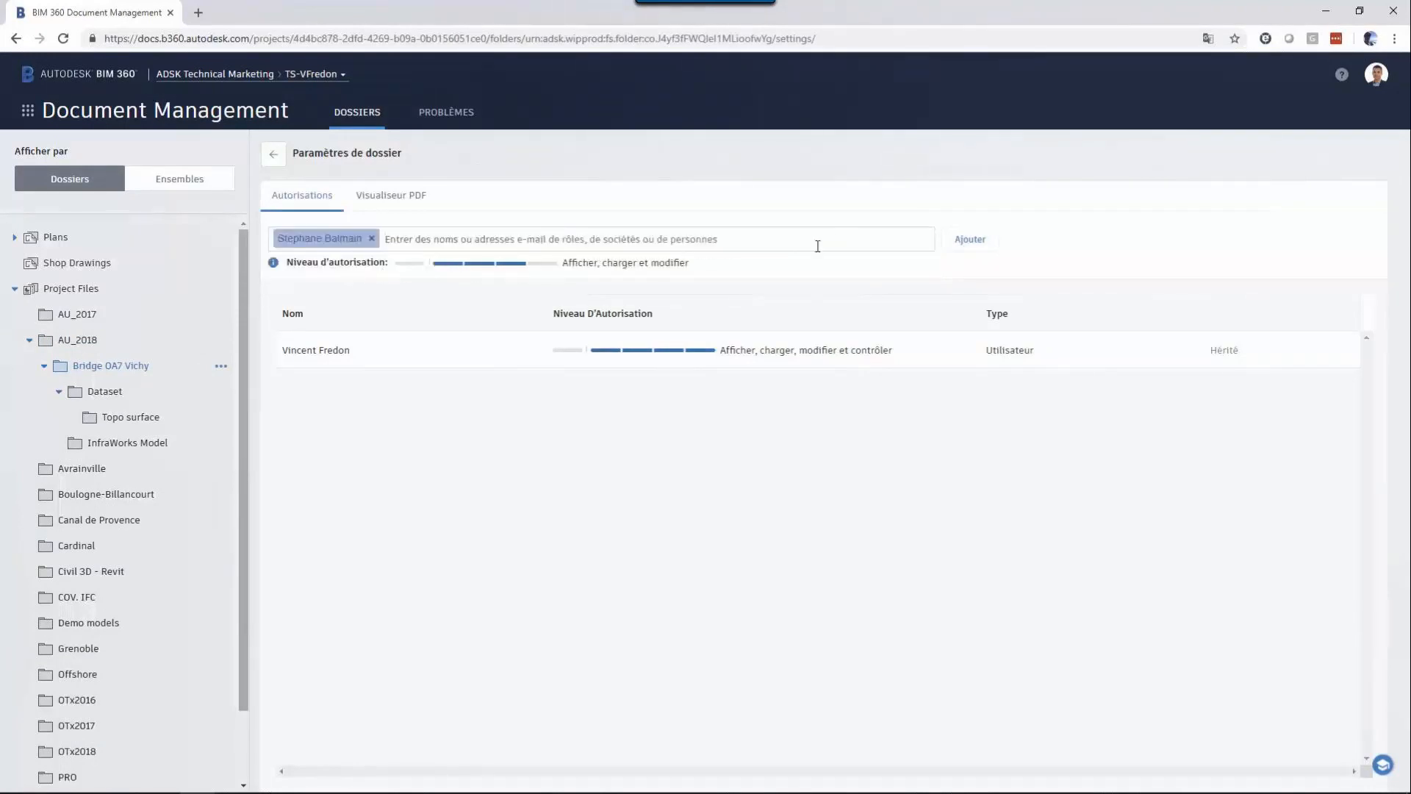
click(968, 242)
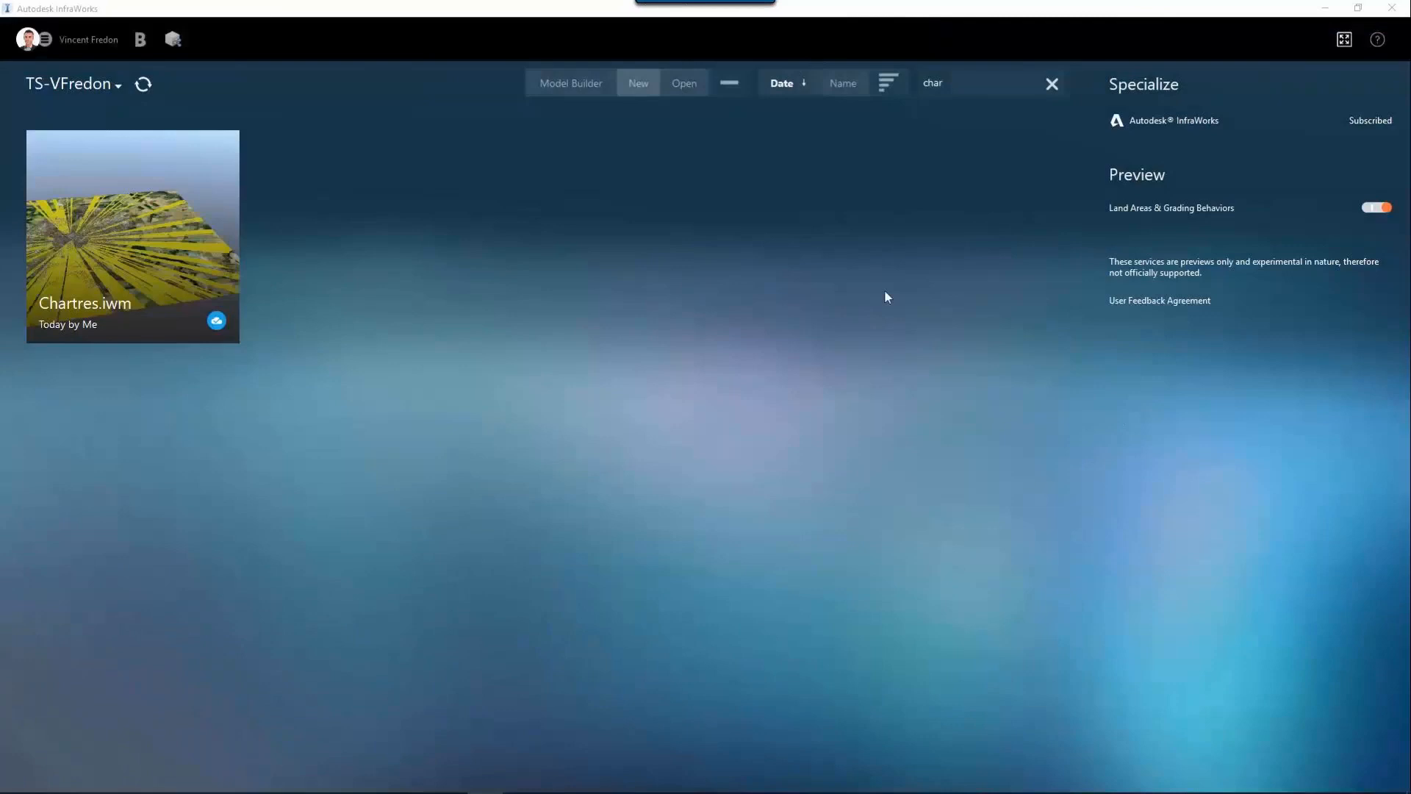
Step: In InfraWorks Model Builder, import the area of interest from the Project area Bridge OA7 Vichy .shp and .prj files and show satellite imagery
click(569, 86)
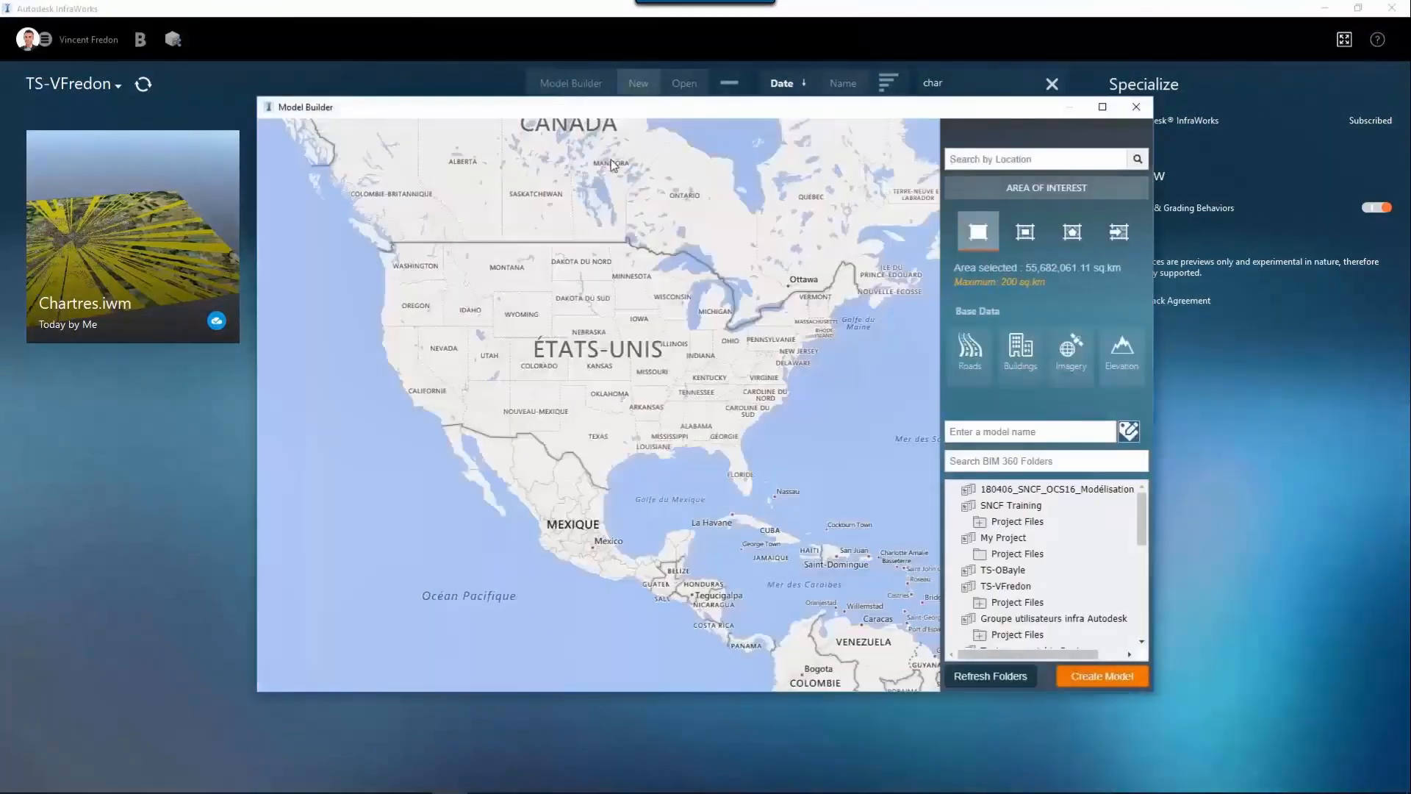
click(1118, 232)
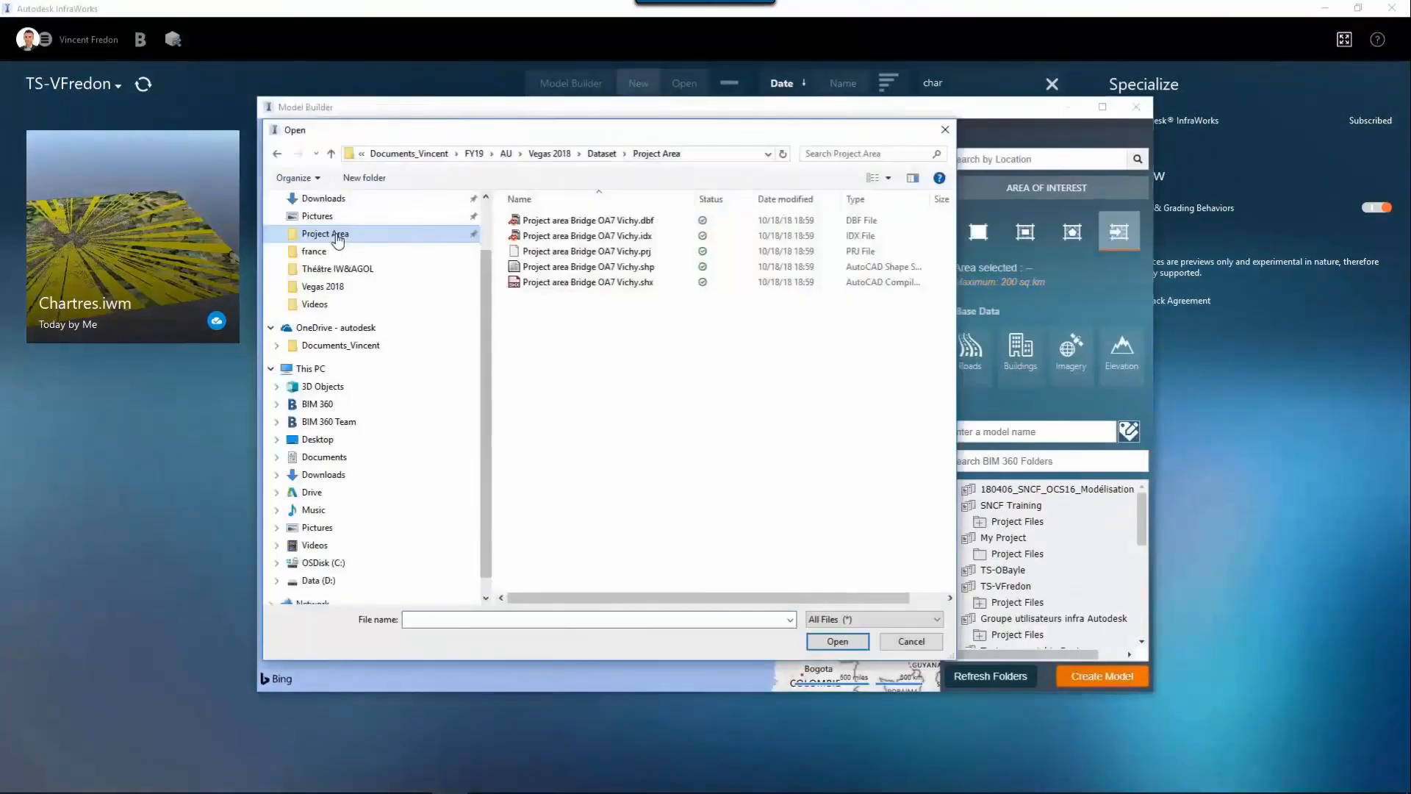
click(615, 251)
shift+click(614, 268)
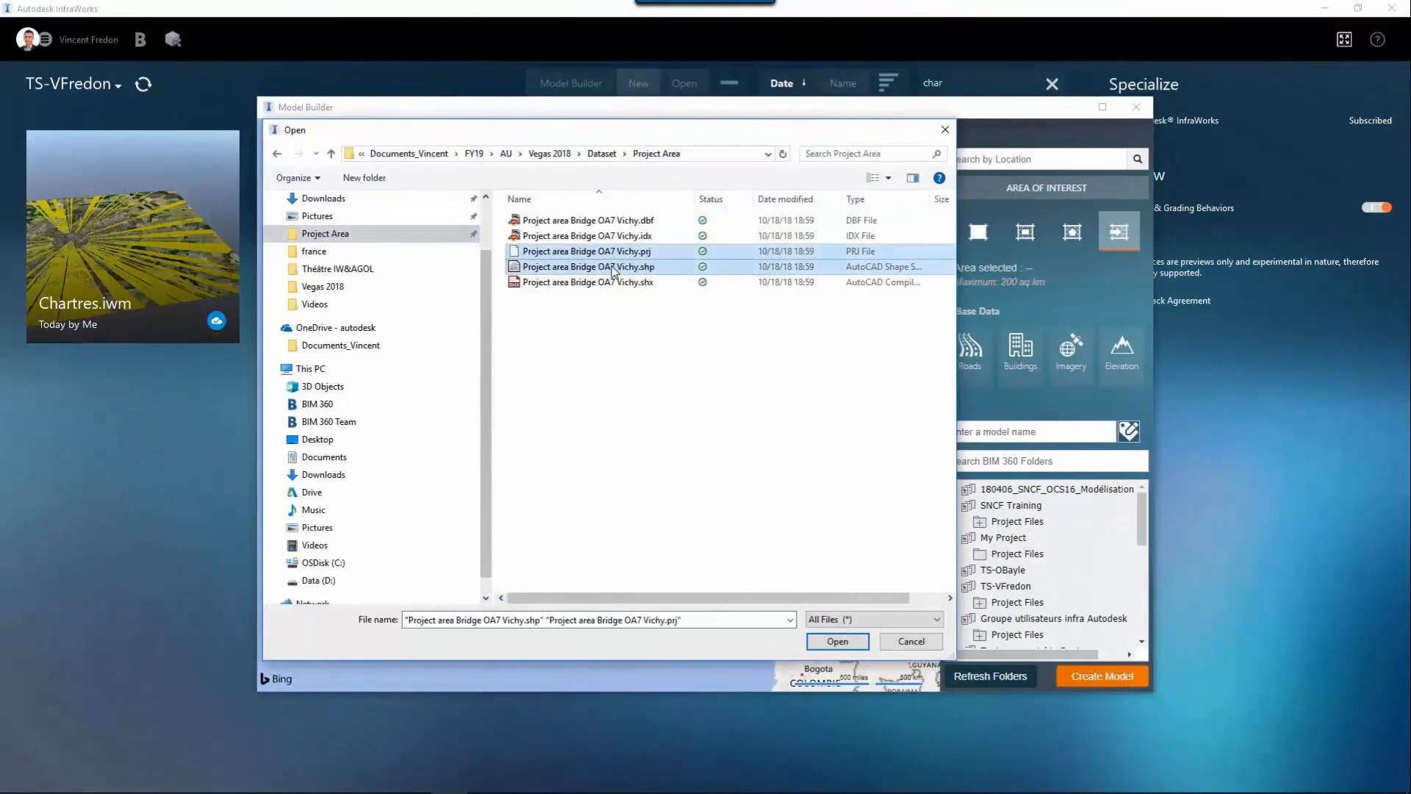
click(838, 641)
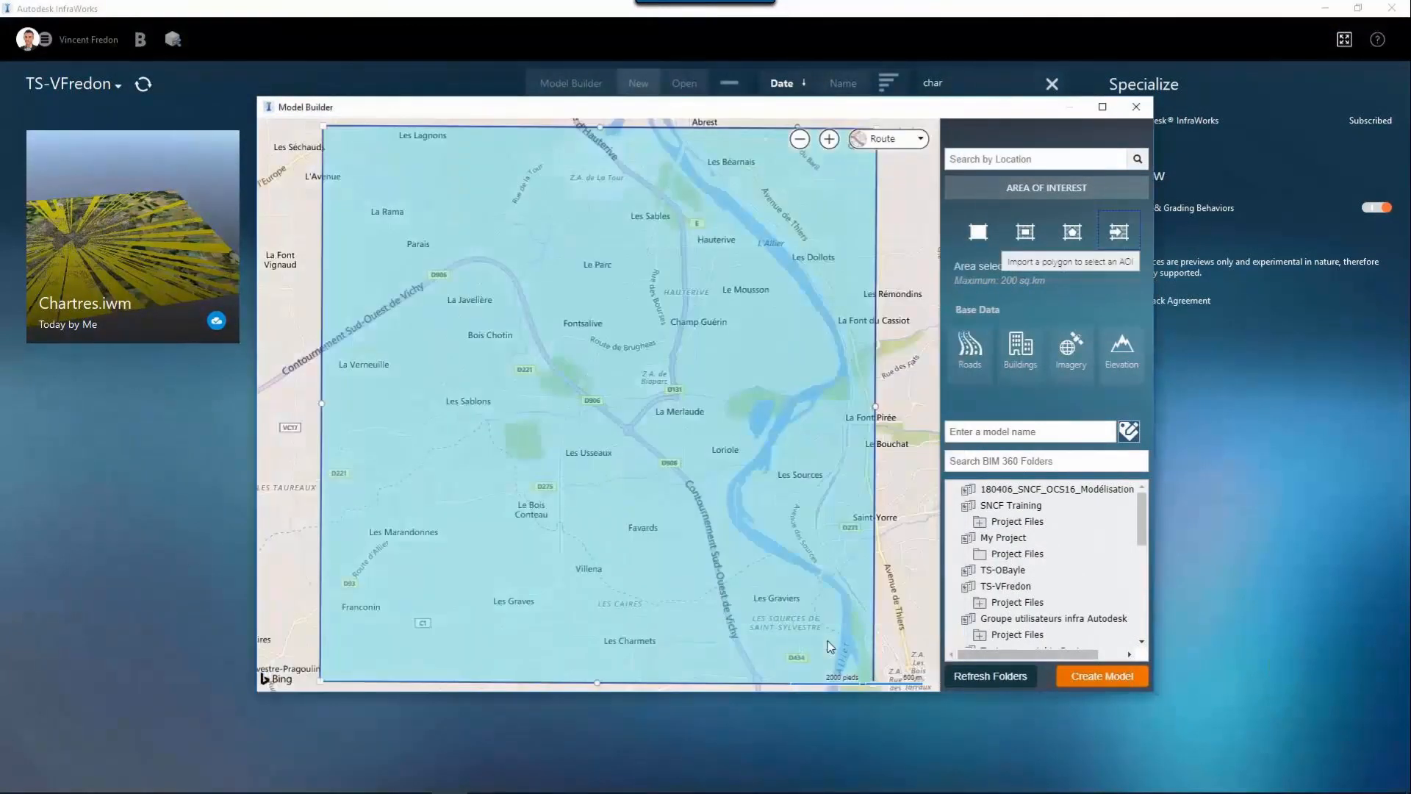
click(875, 140)
click(812, 225)
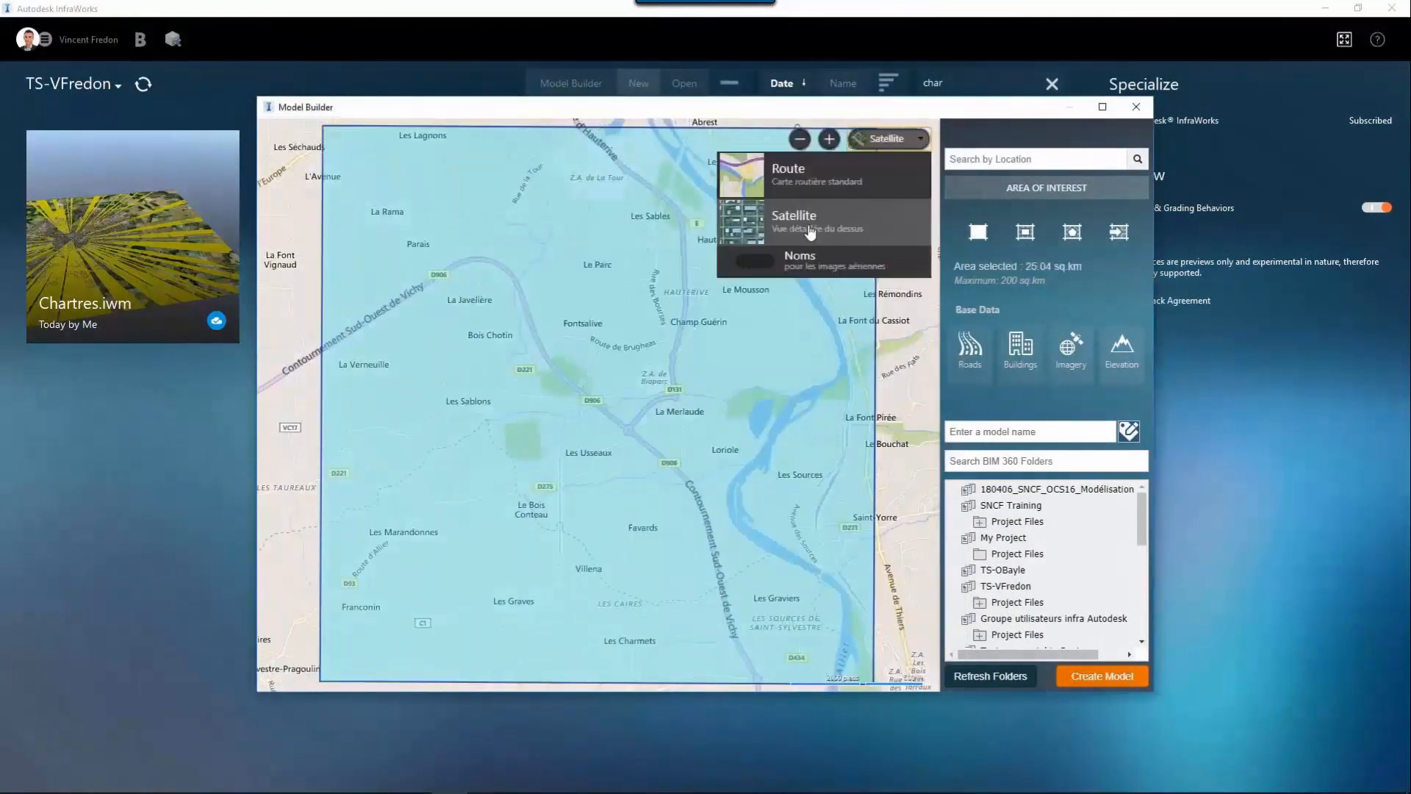
Step: Name the model Bridge OA7 Vichy and create it in the AU_2018 > Bridge OA7 Vichy > InfraWorks Model project folder
click(1030, 433)
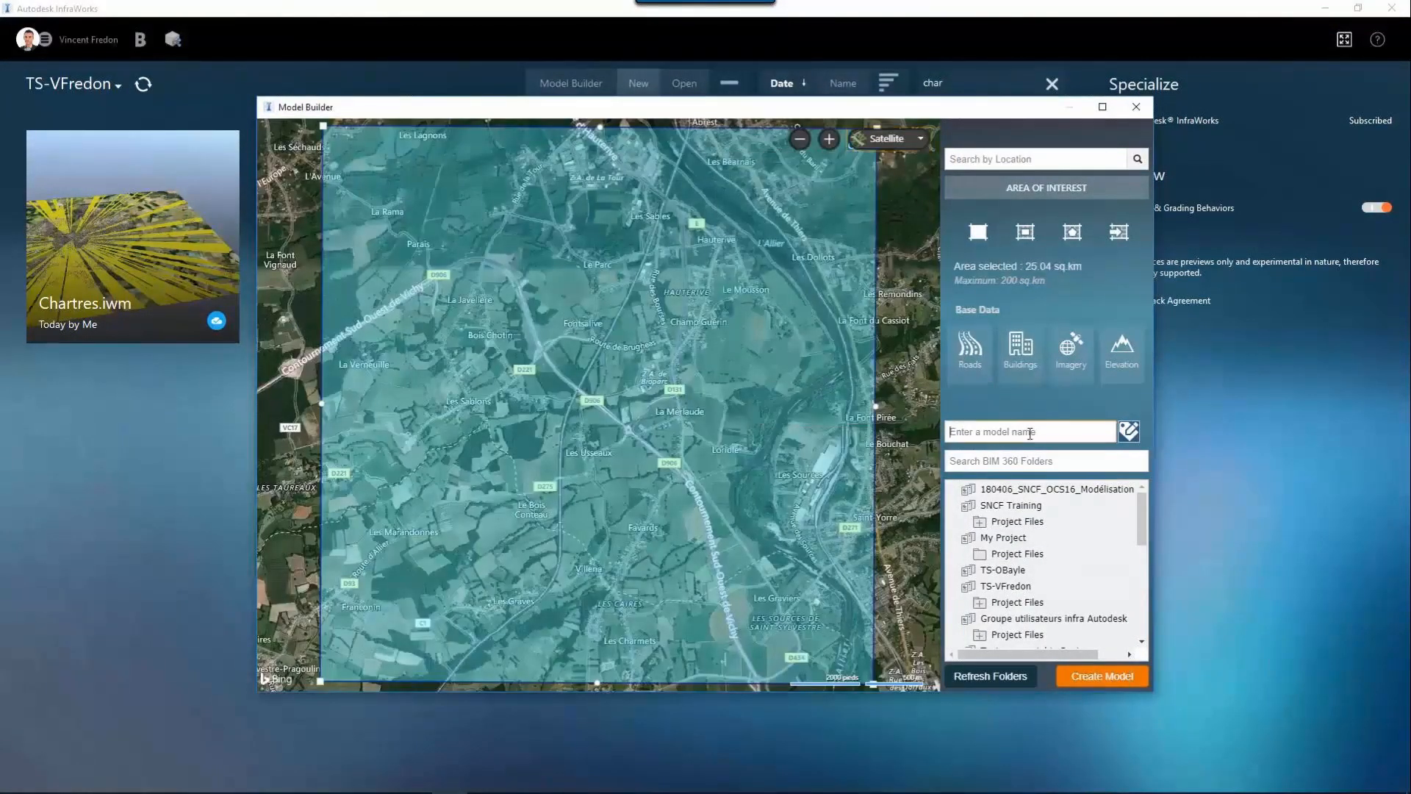
text(Bridge OA7 Vichy)
click(979, 602)
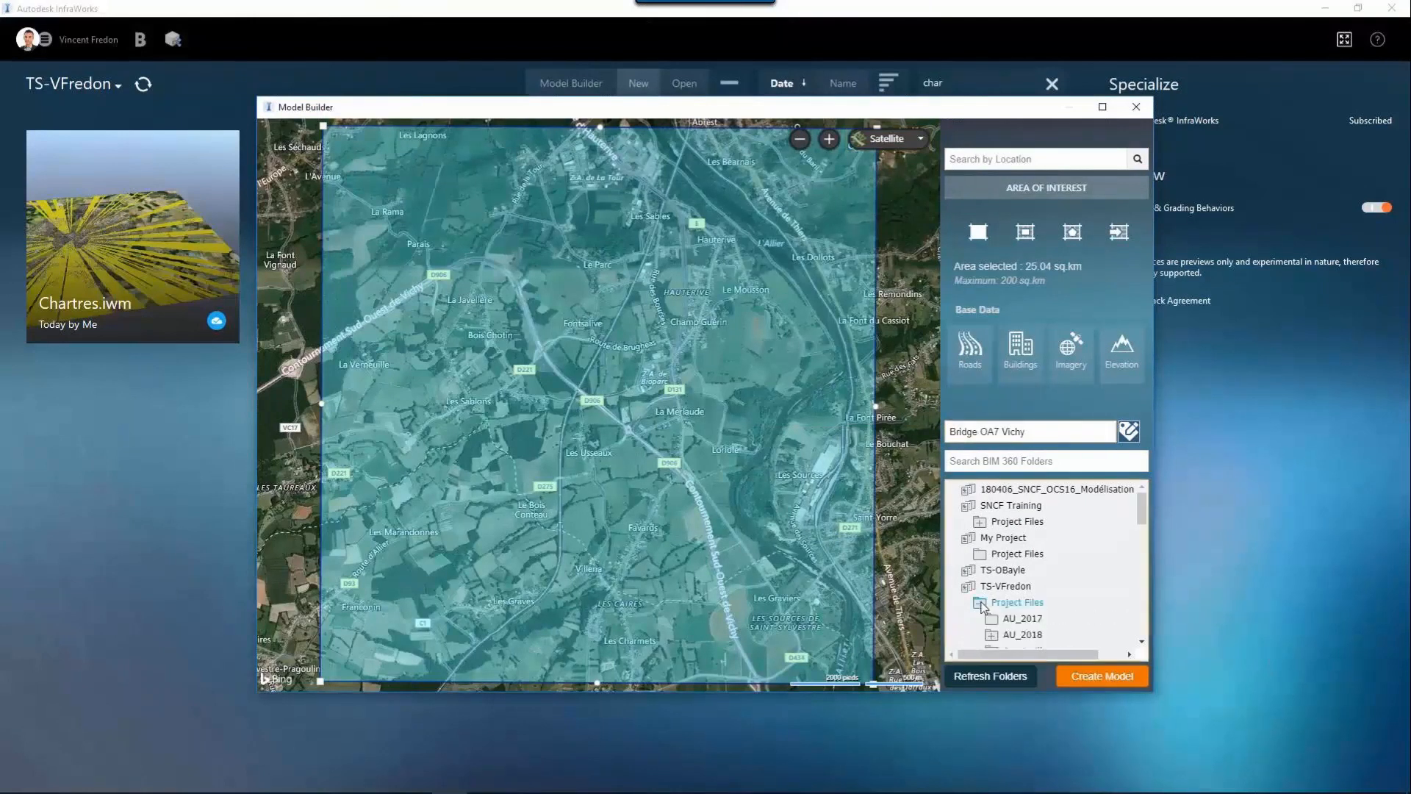
click(993, 636)
click(1007, 520)
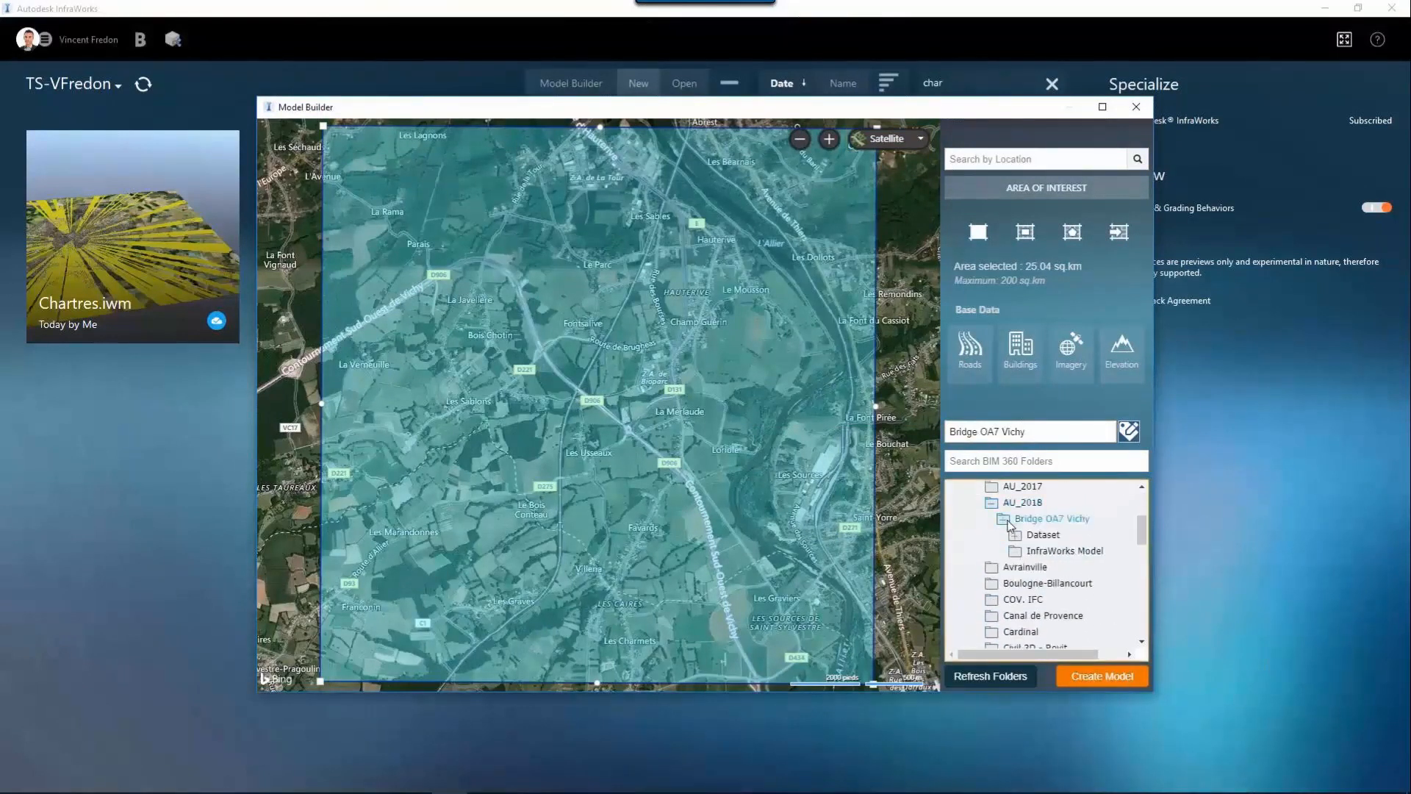
click(1059, 552)
click(1093, 677)
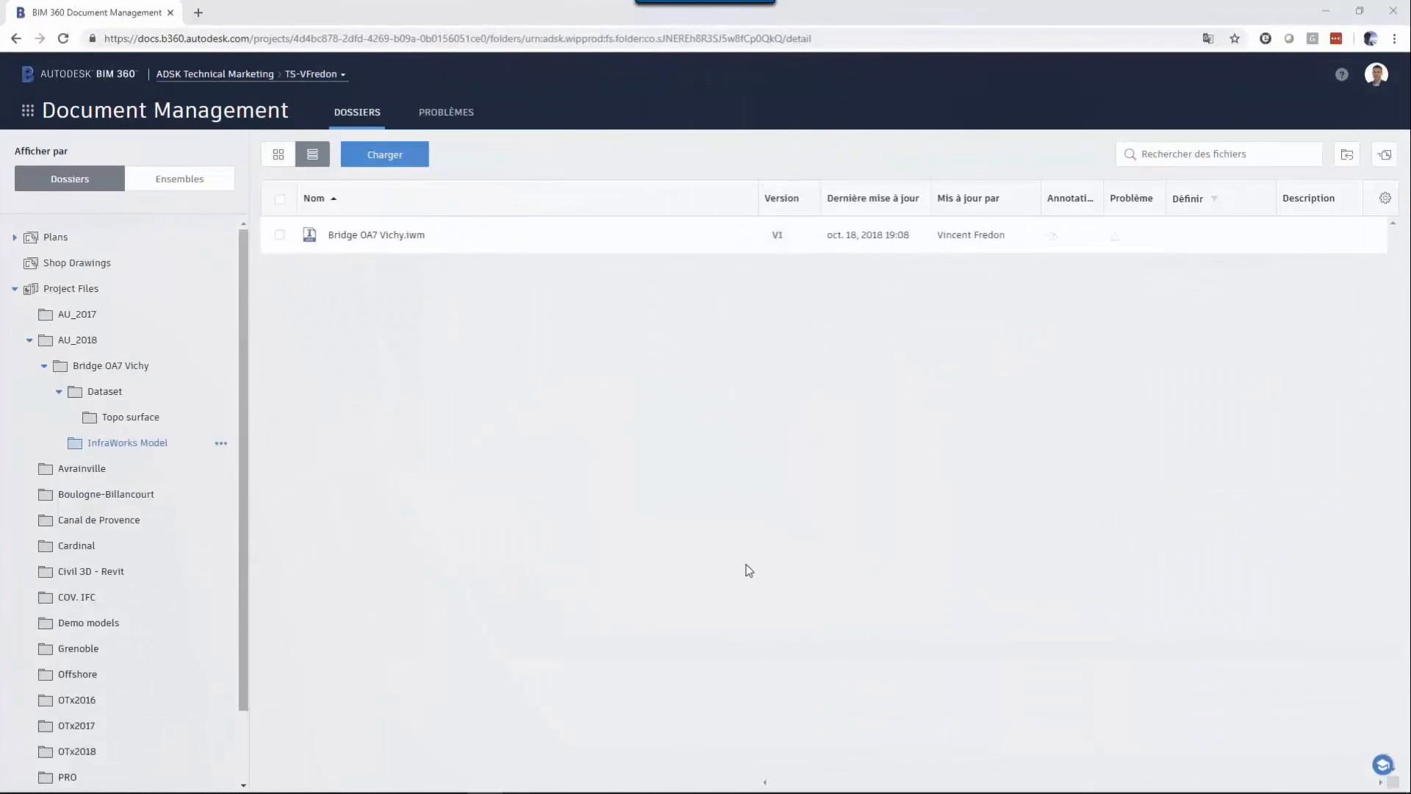
Step: Open Bridge OA7 Vichy.iwm in the BIM 360 Document Management viewer, examine the roads around the river crossing in 3D, and close it
click(373, 235)
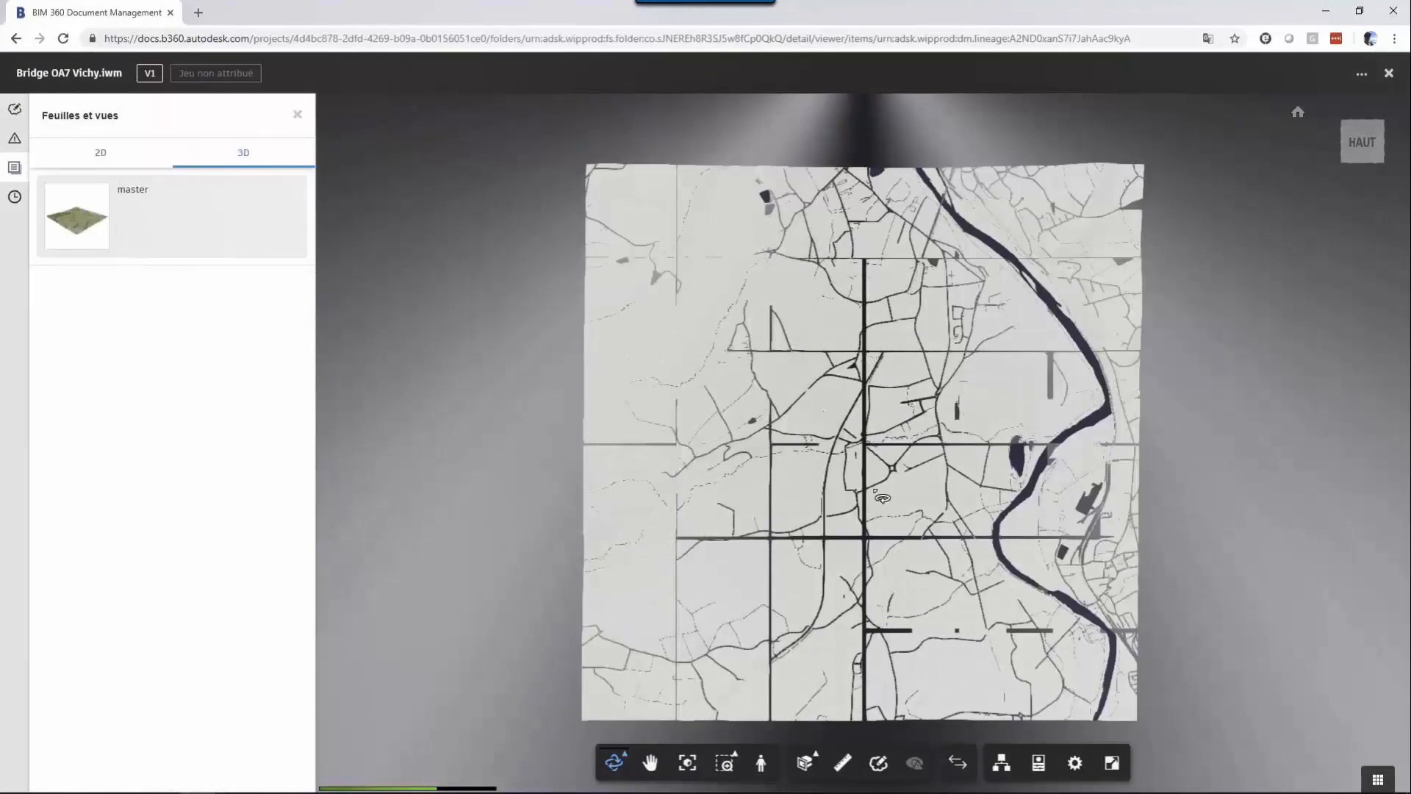
scroll(941, 553, up, 5)
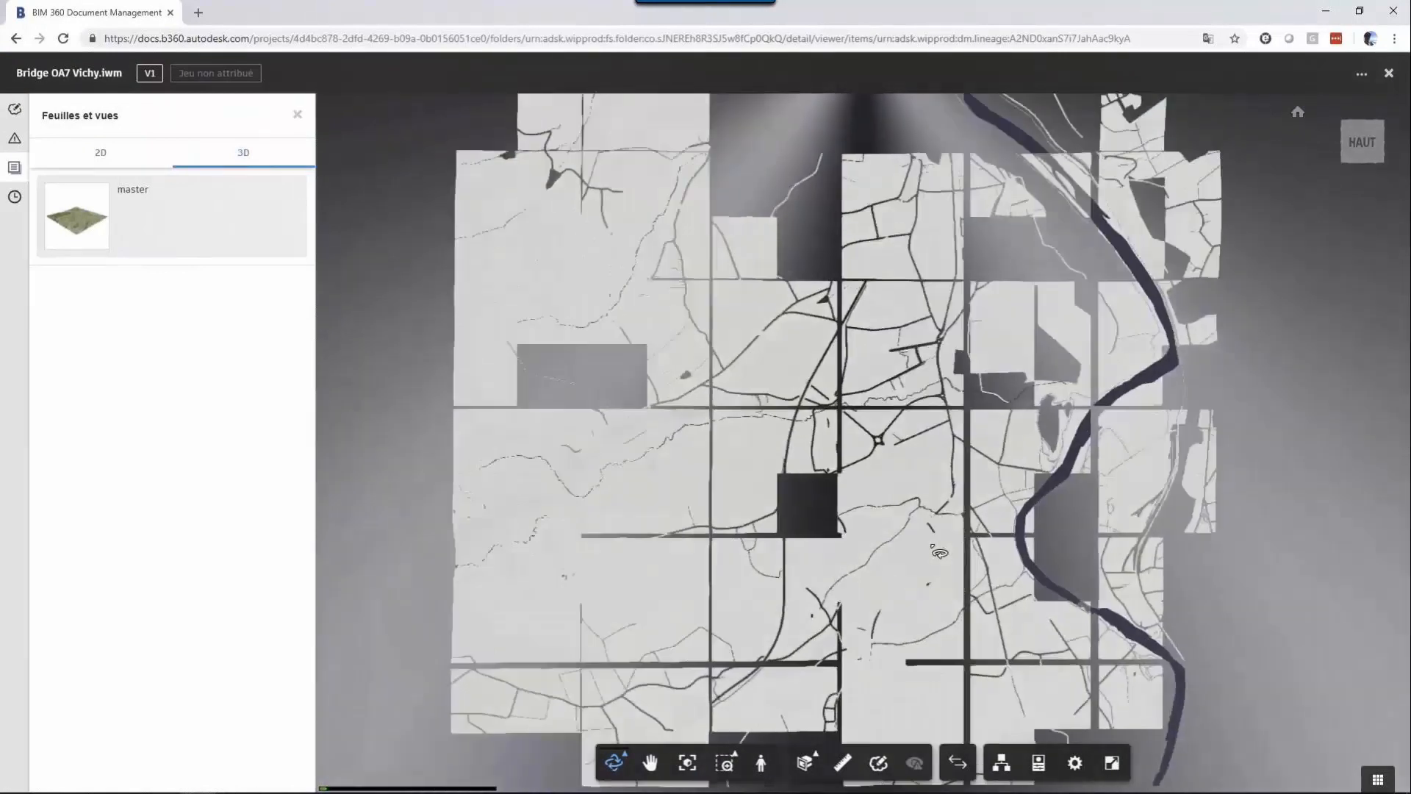
scroll(940, 552, up, 8)
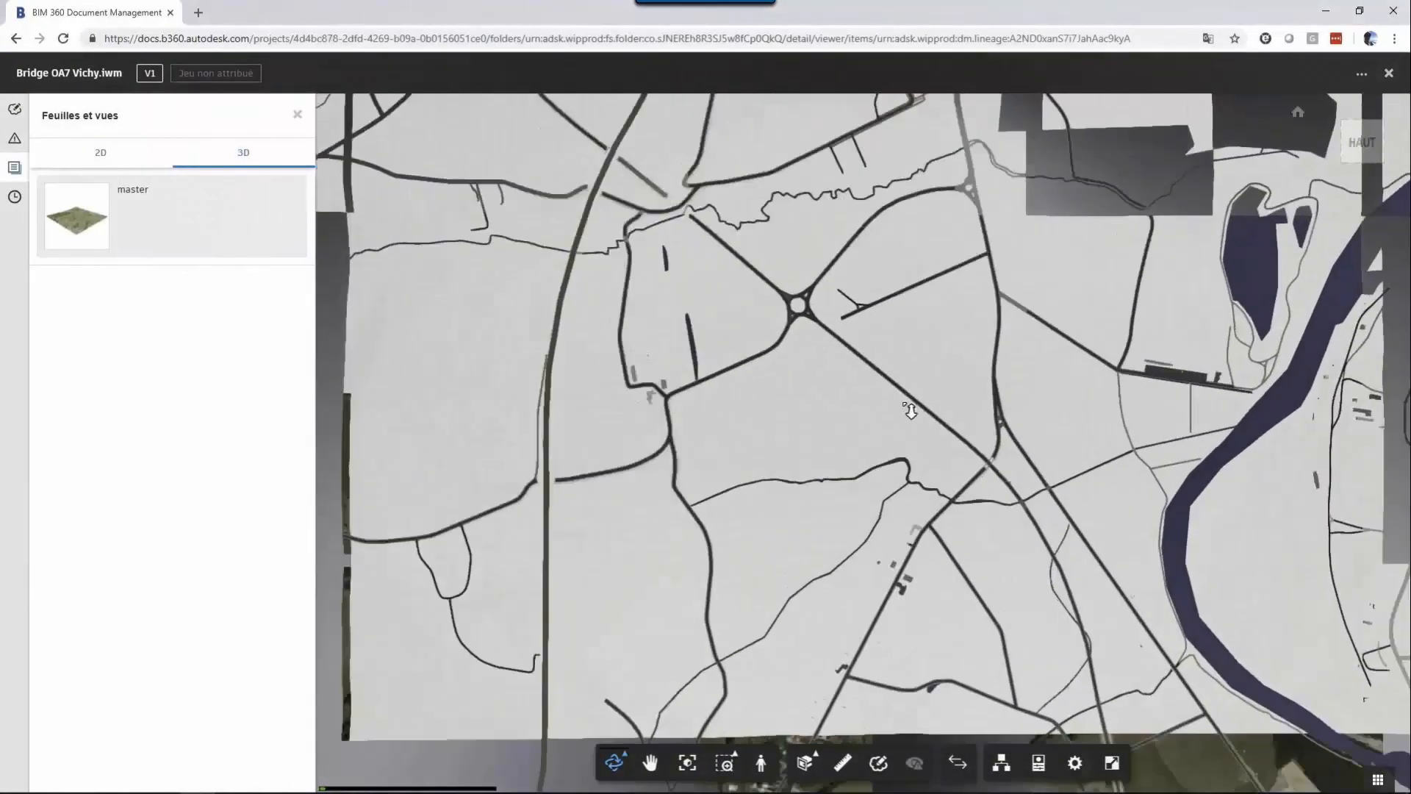
scroll(924, 505, down, 8)
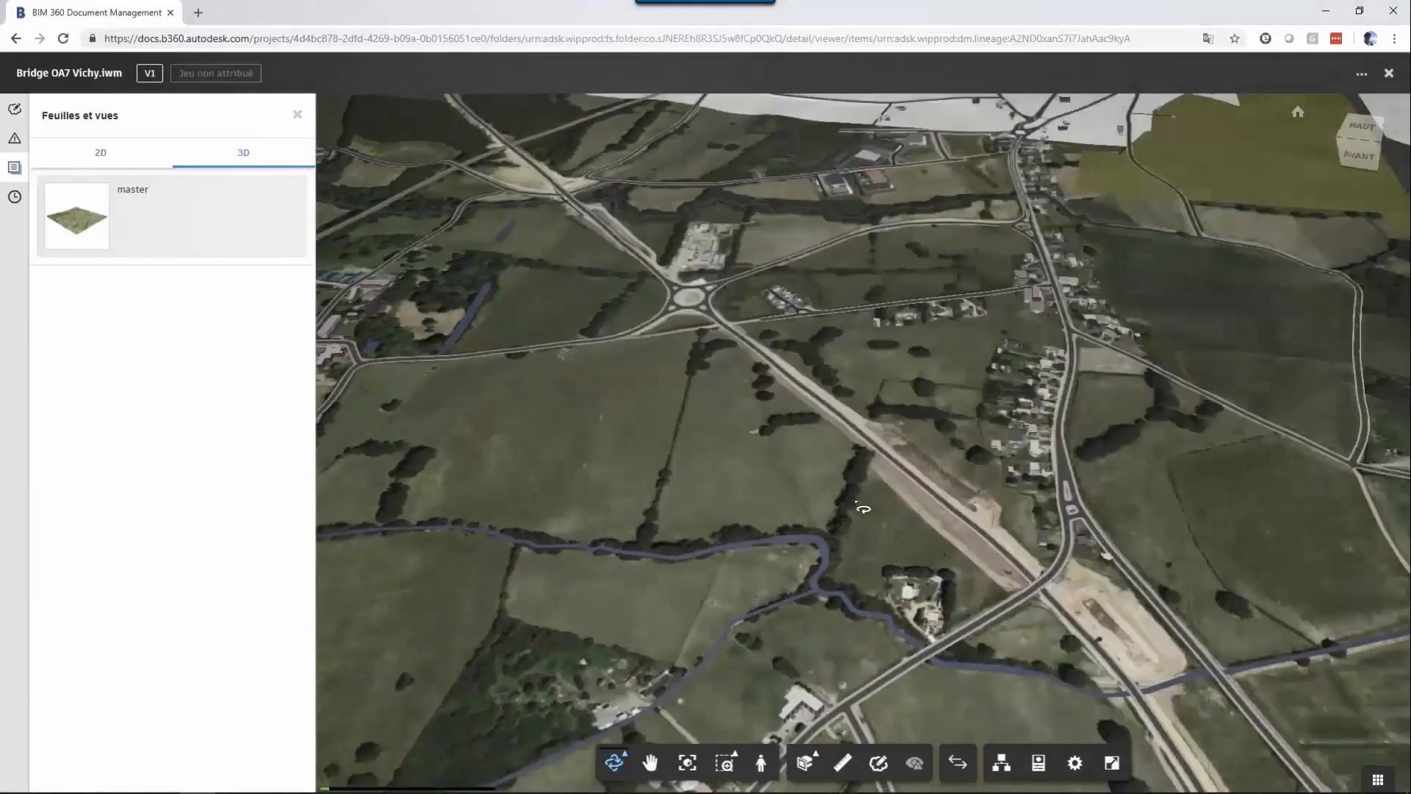
middle_drag(823, 495, 888, 717)
scroll(835, 578, up, 6)
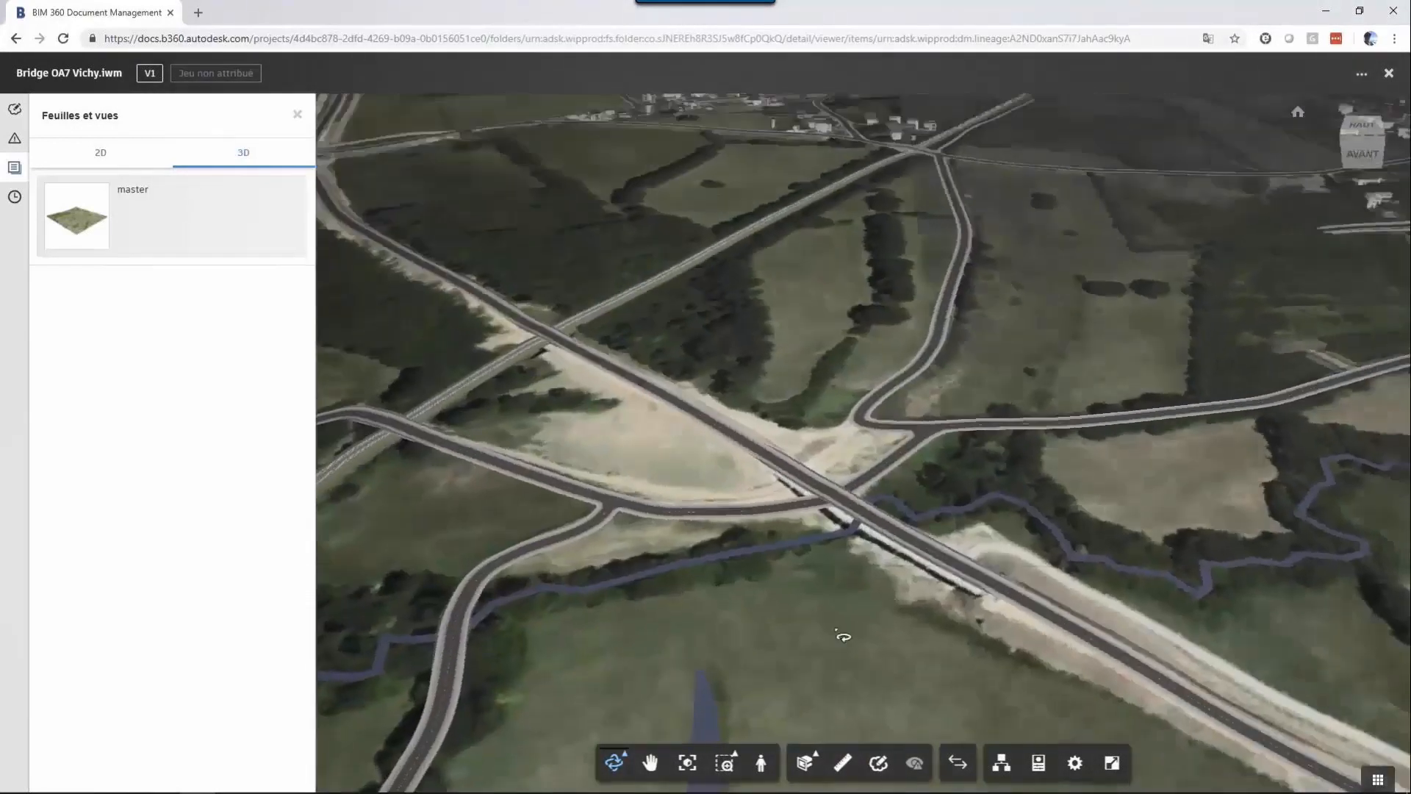
drag(844, 636, 838, 676)
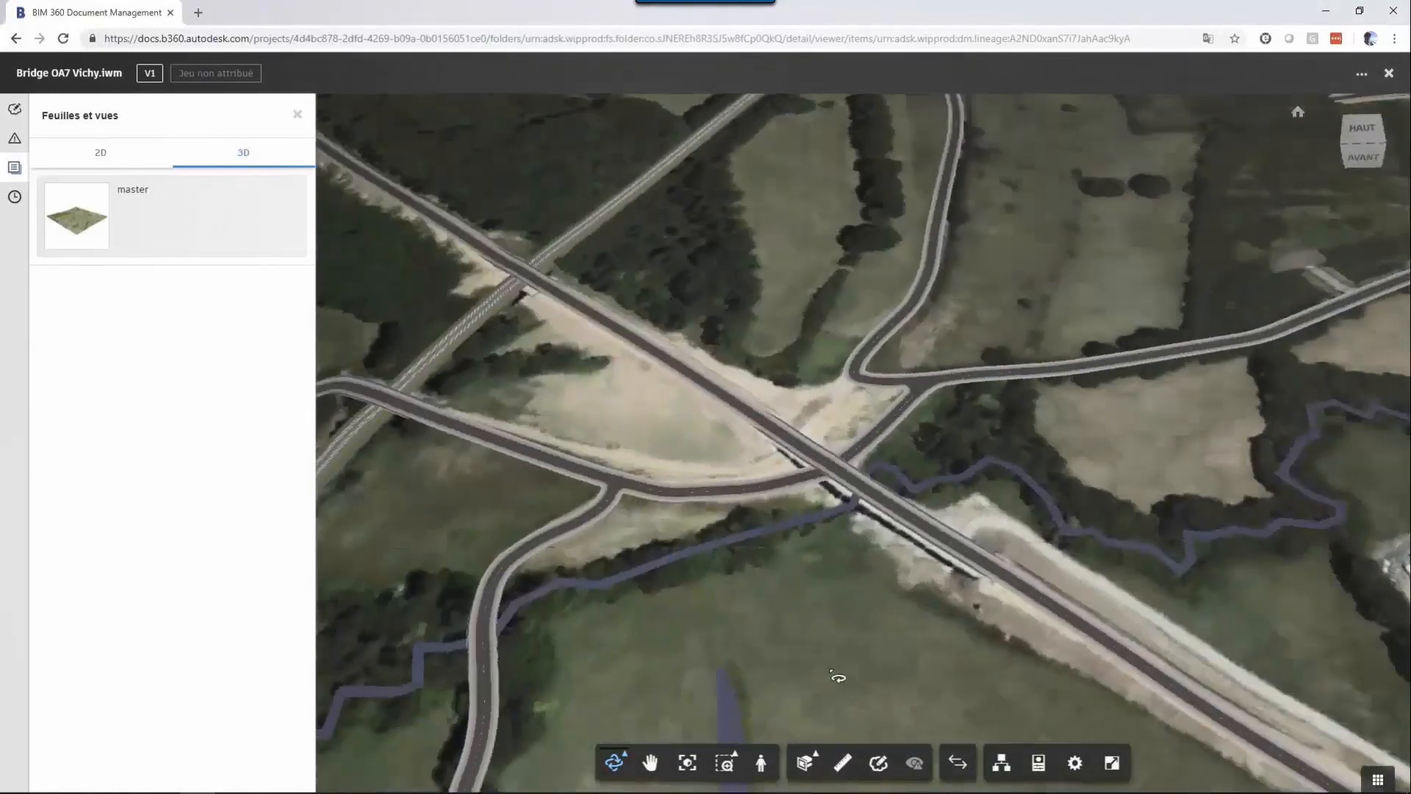
click(1389, 73)
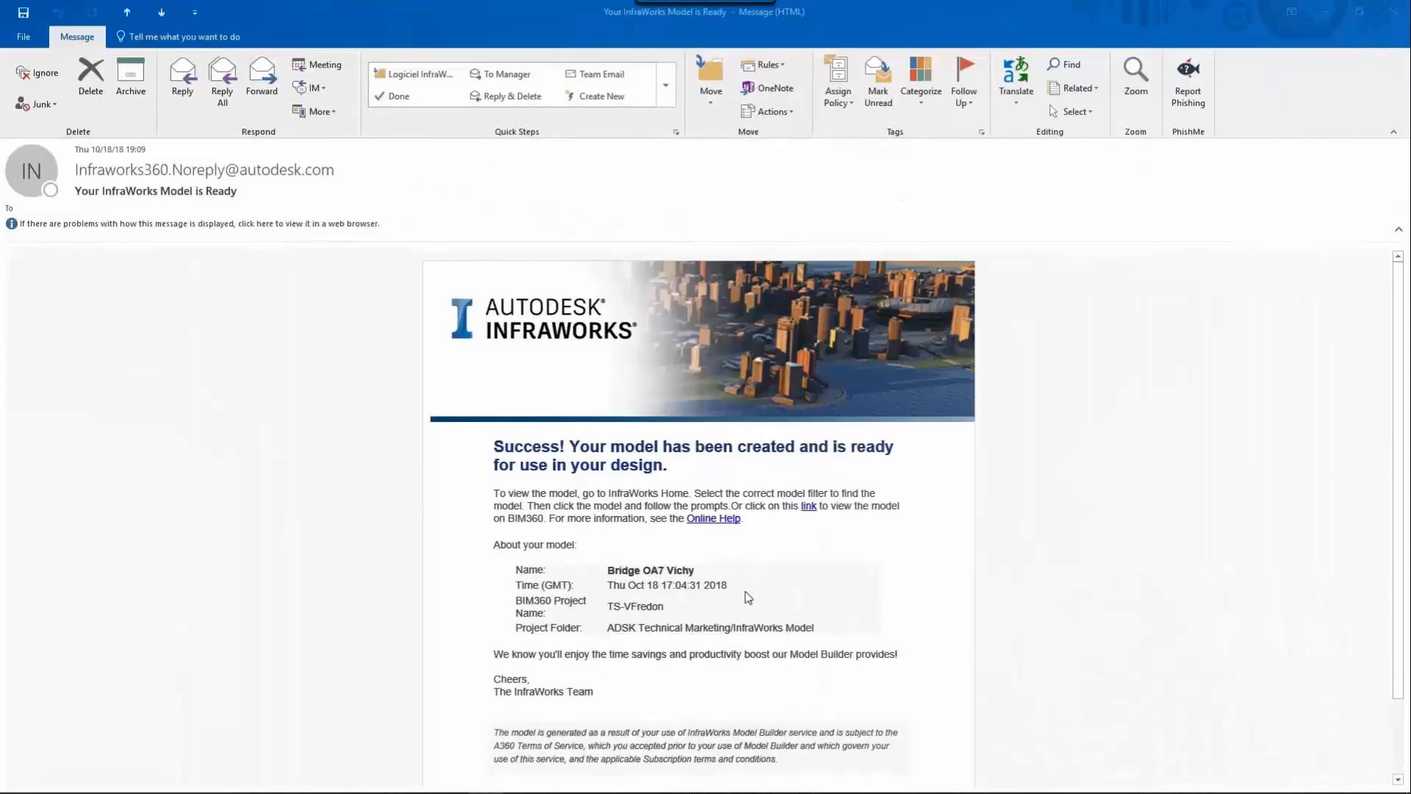
Step: Read the model-ready e-mail, and open the Bridge OA7 Vichy model in InfraWorks to view the road junction up close
scroll(794, 591, down, 2)
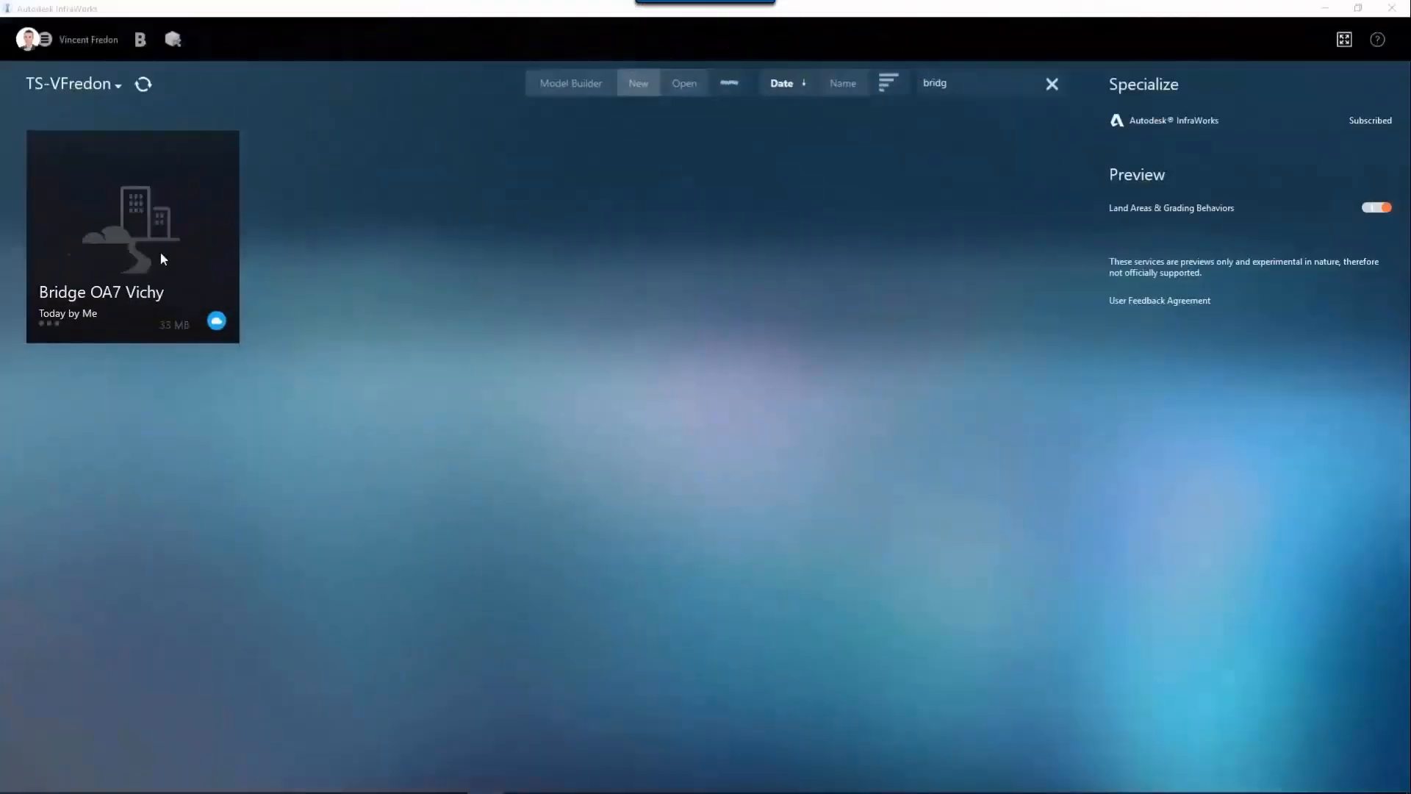
click(130, 242)
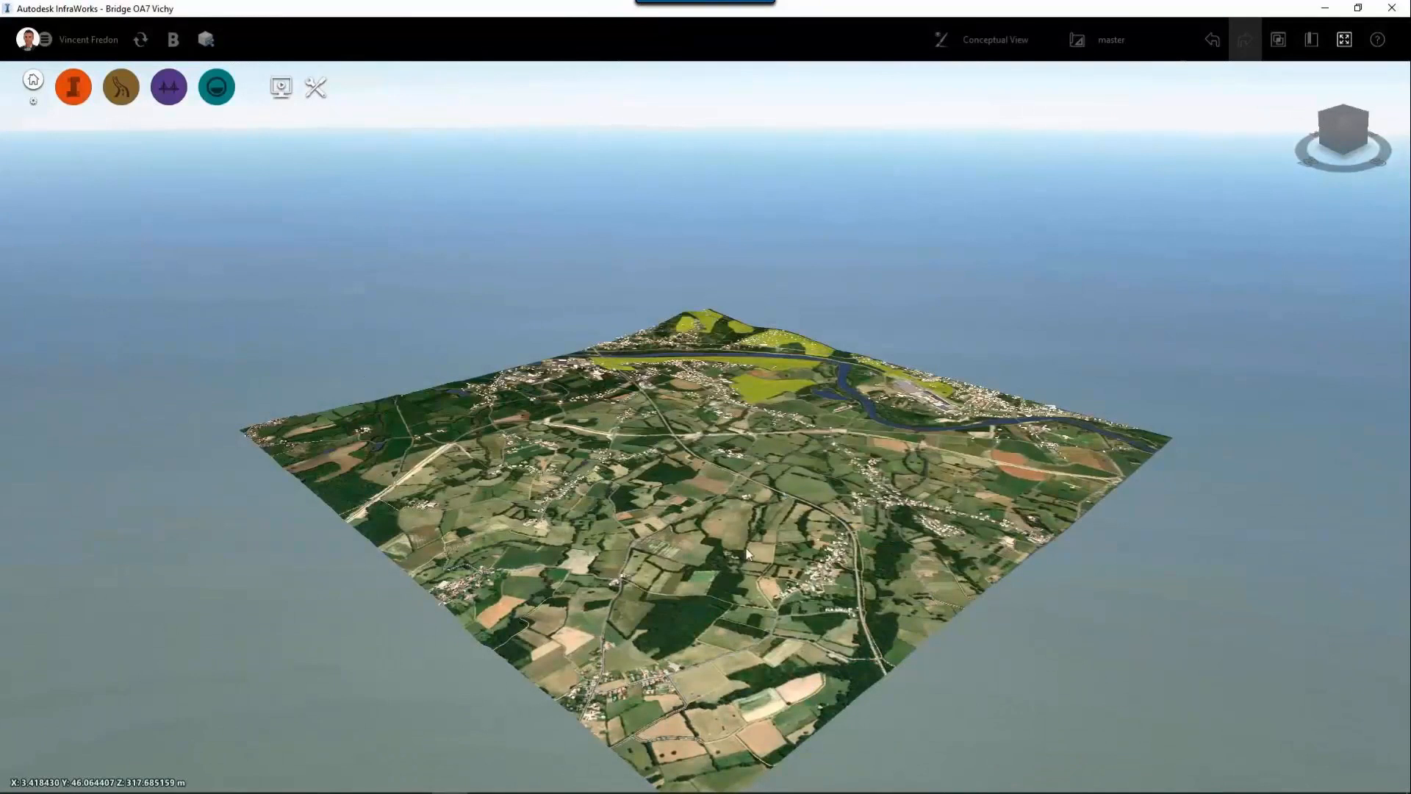
scroll(820, 533, up, 5)
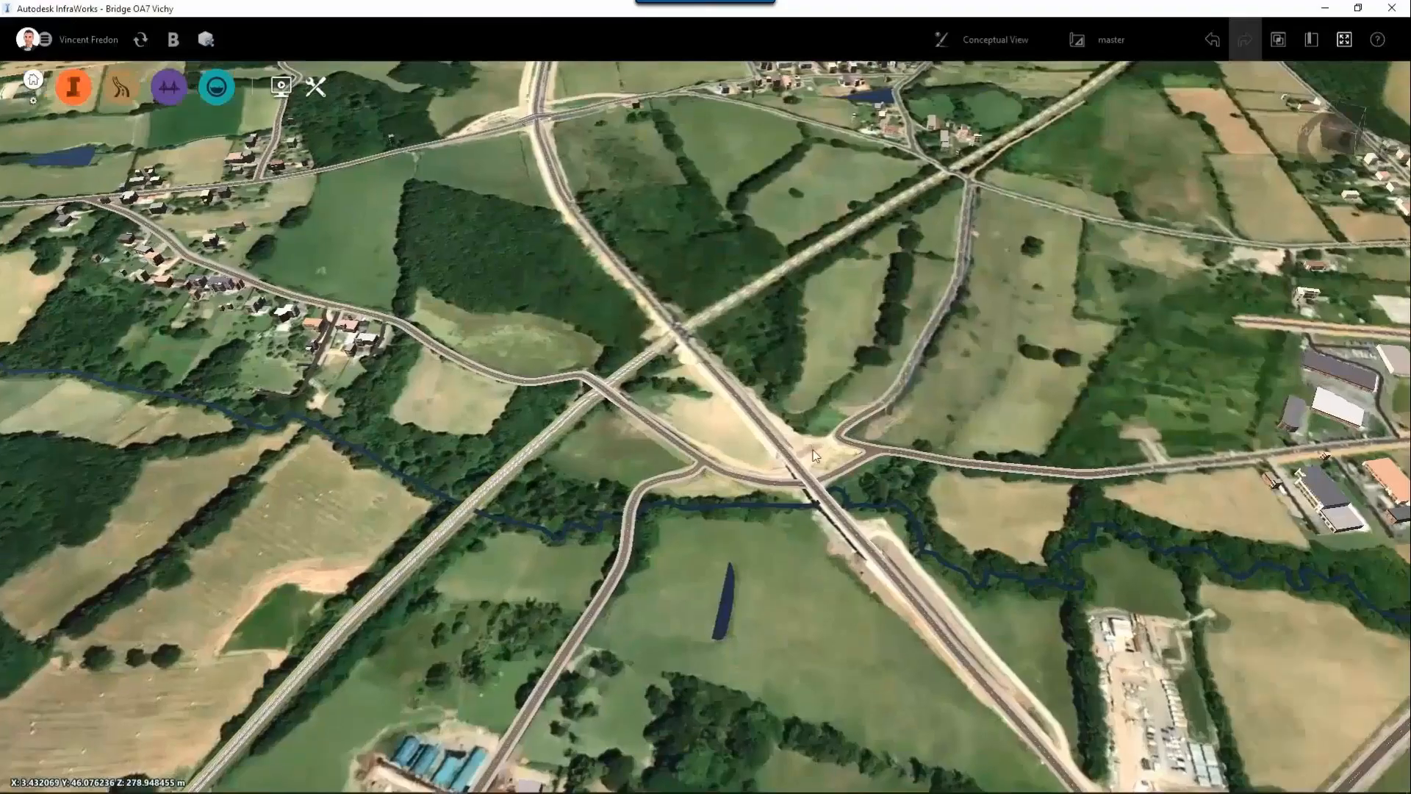
drag(814, 450, 875, 530)
scroll(867, 473, up, 2)
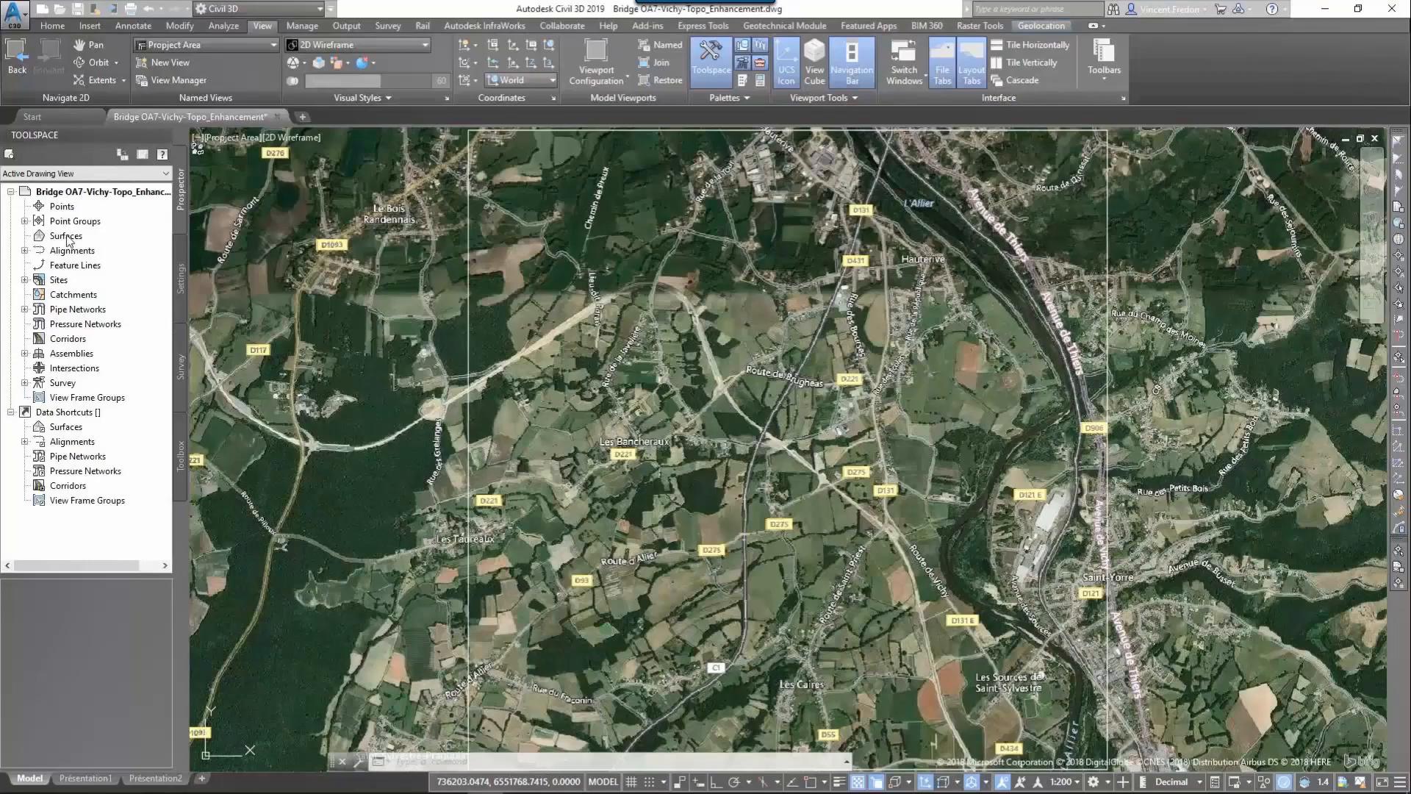
Step: In Civil 3D, create a TIN surface named Topo IGN in the Bridge OA7-Vichy-Topo_Enhancement drawing
right_click(66, 237)
click(104, 245)
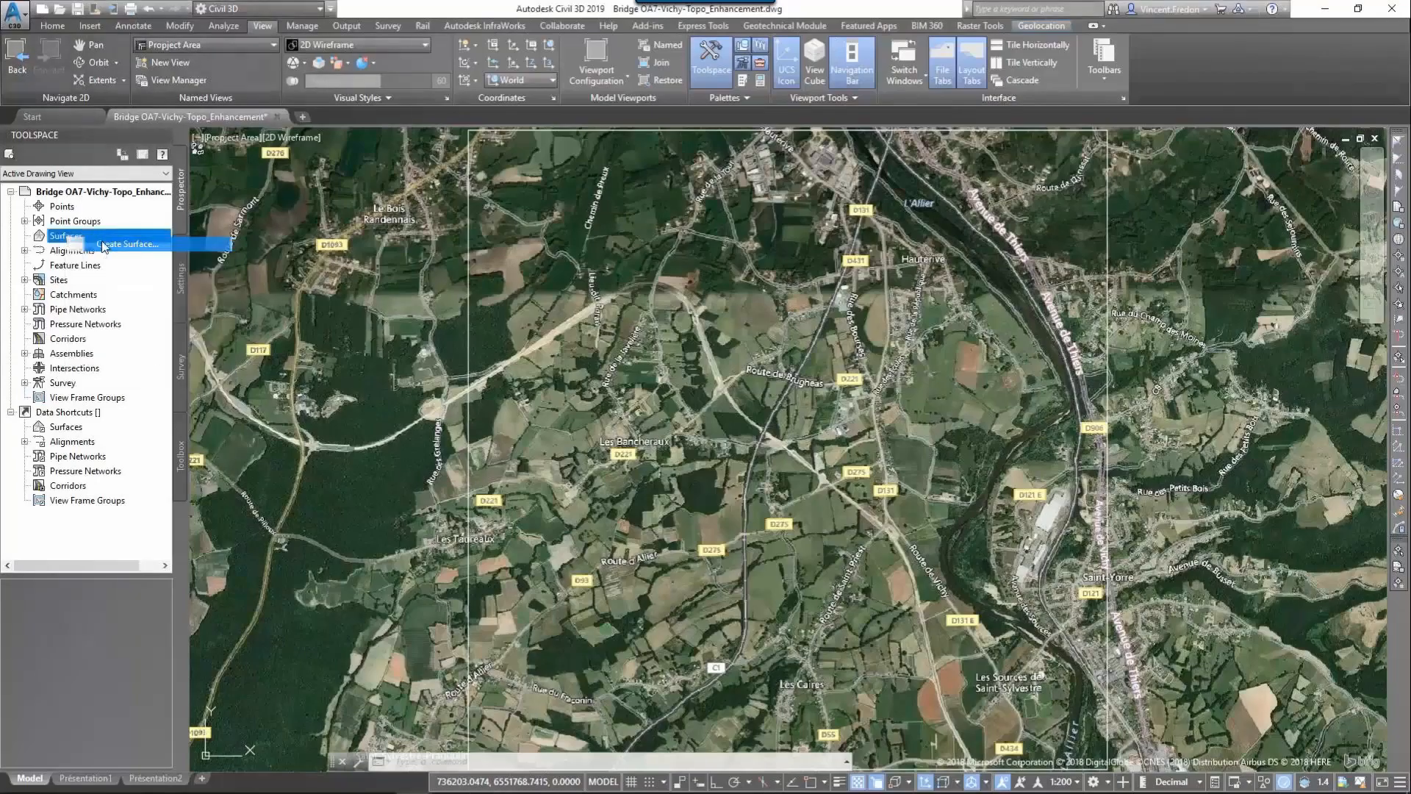
click(772, 335)
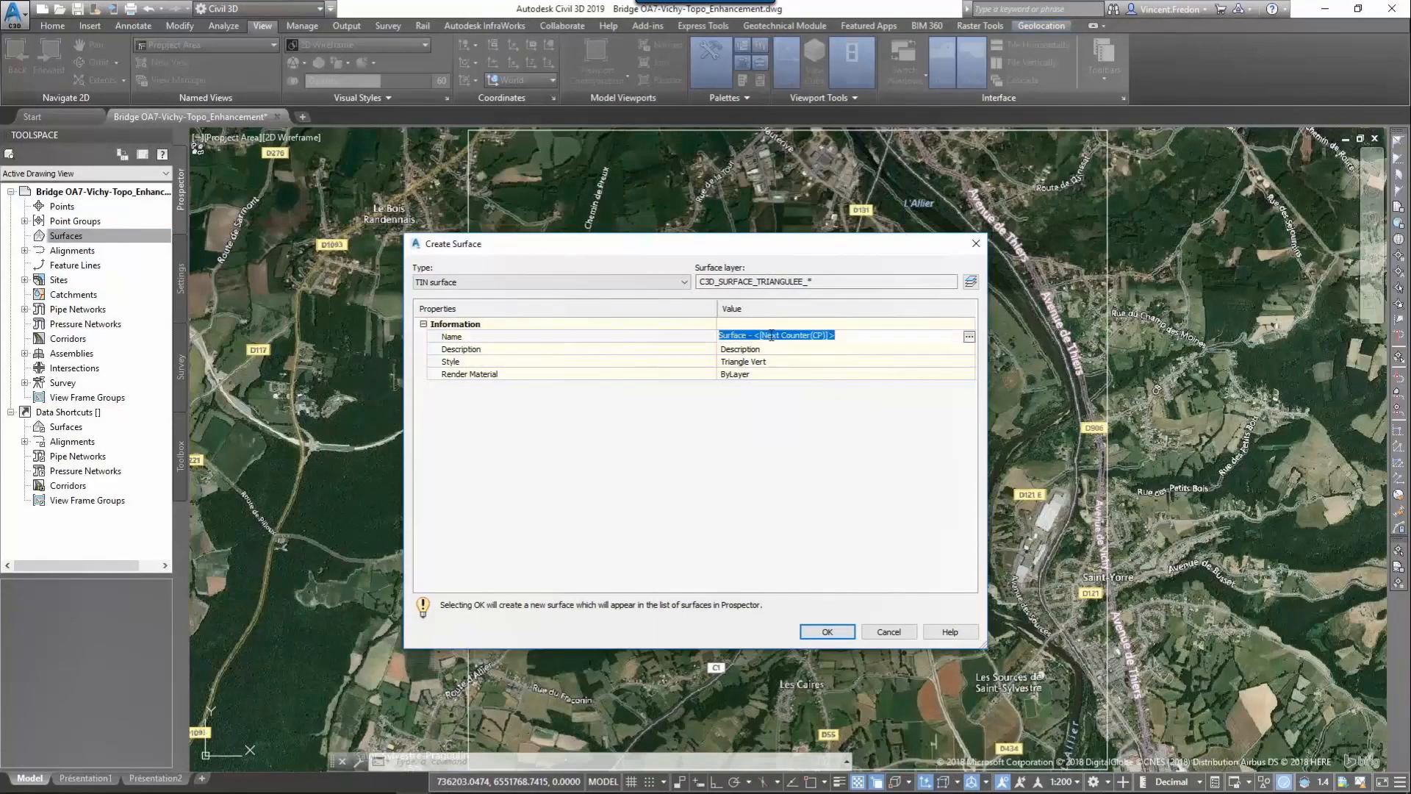
text(Topo)
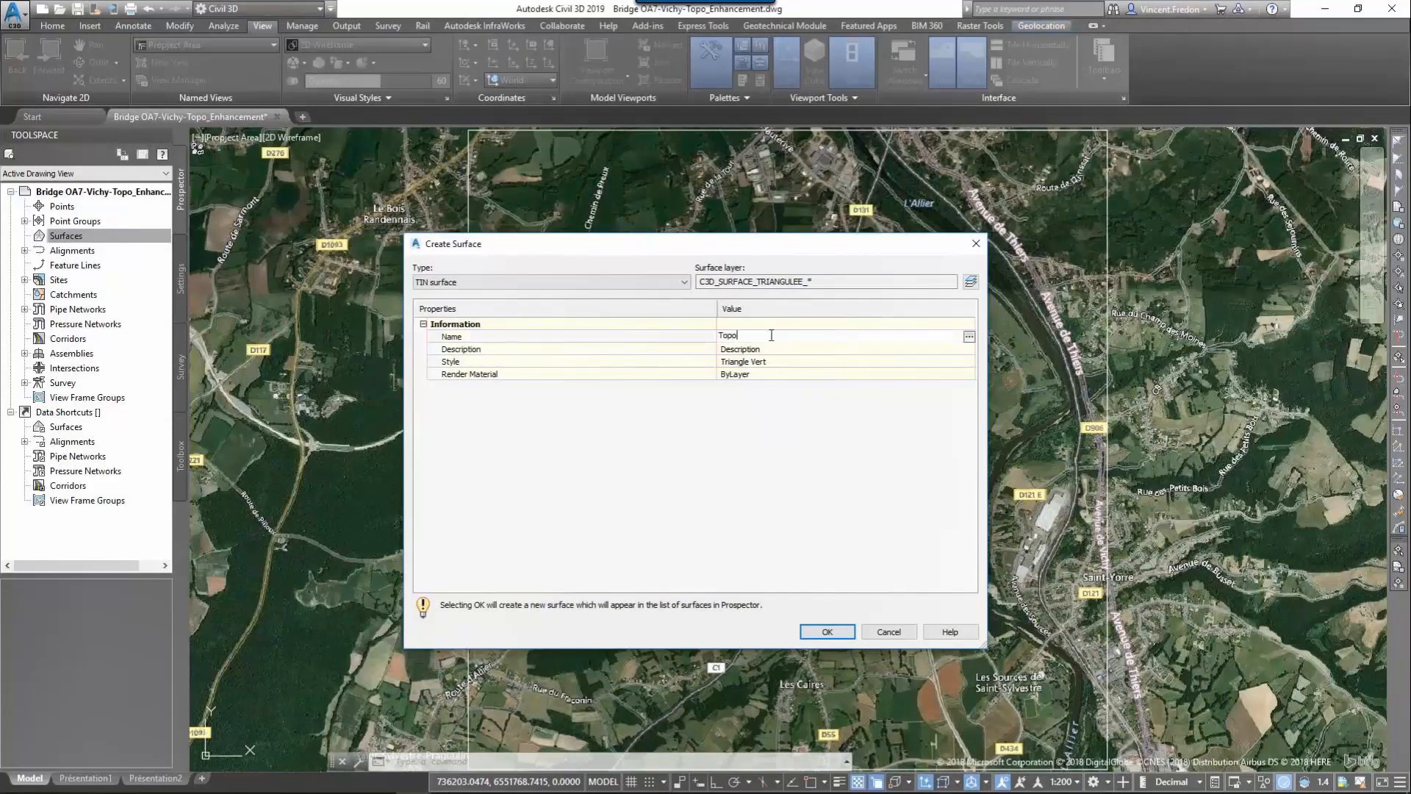
text( IGI)
click(825, 631)
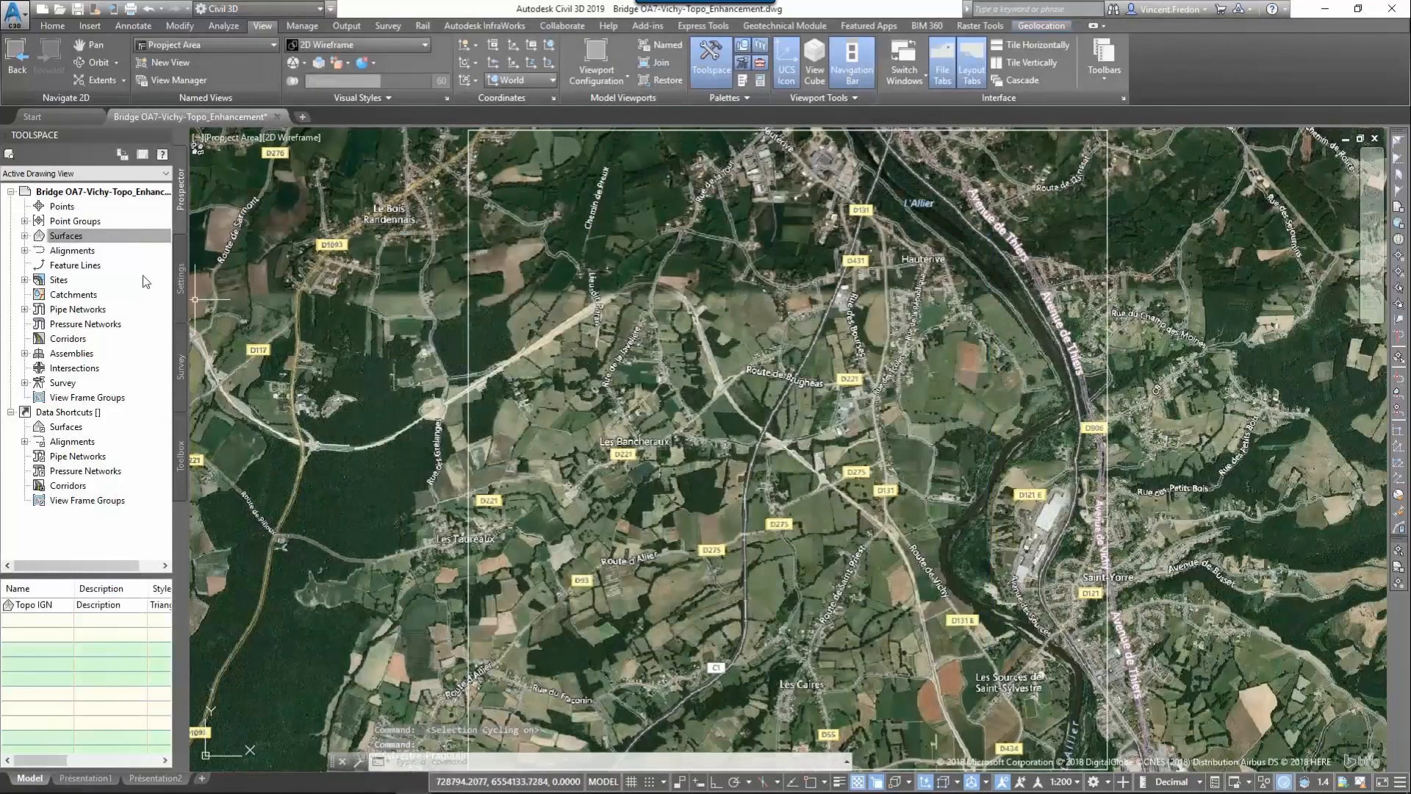
Step: Add a Data Clip boundary to the Topo IGN surface definition, using the project area rectangle in the drawing
click(45, 236)
click(24, 236)
click(38, 251)
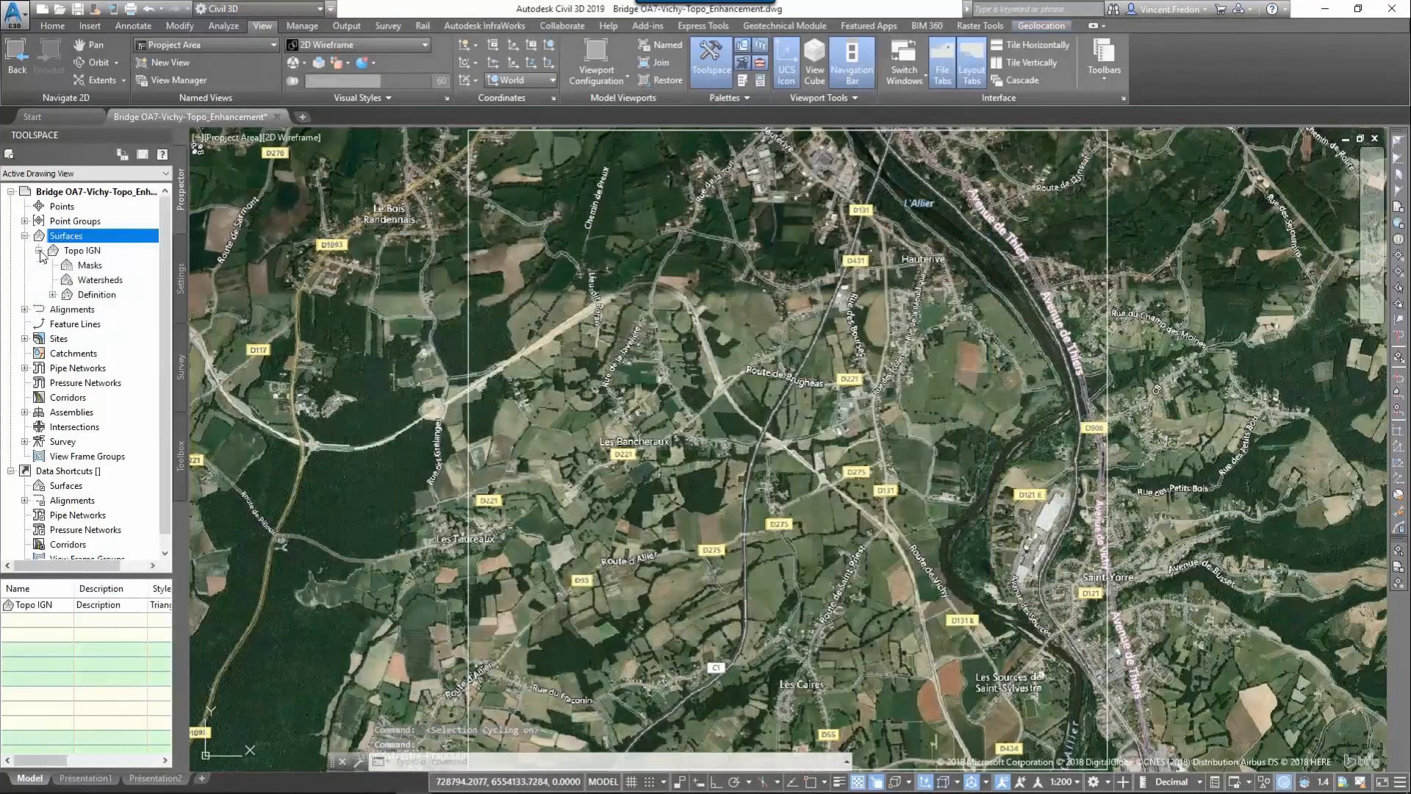
click(53, 295)
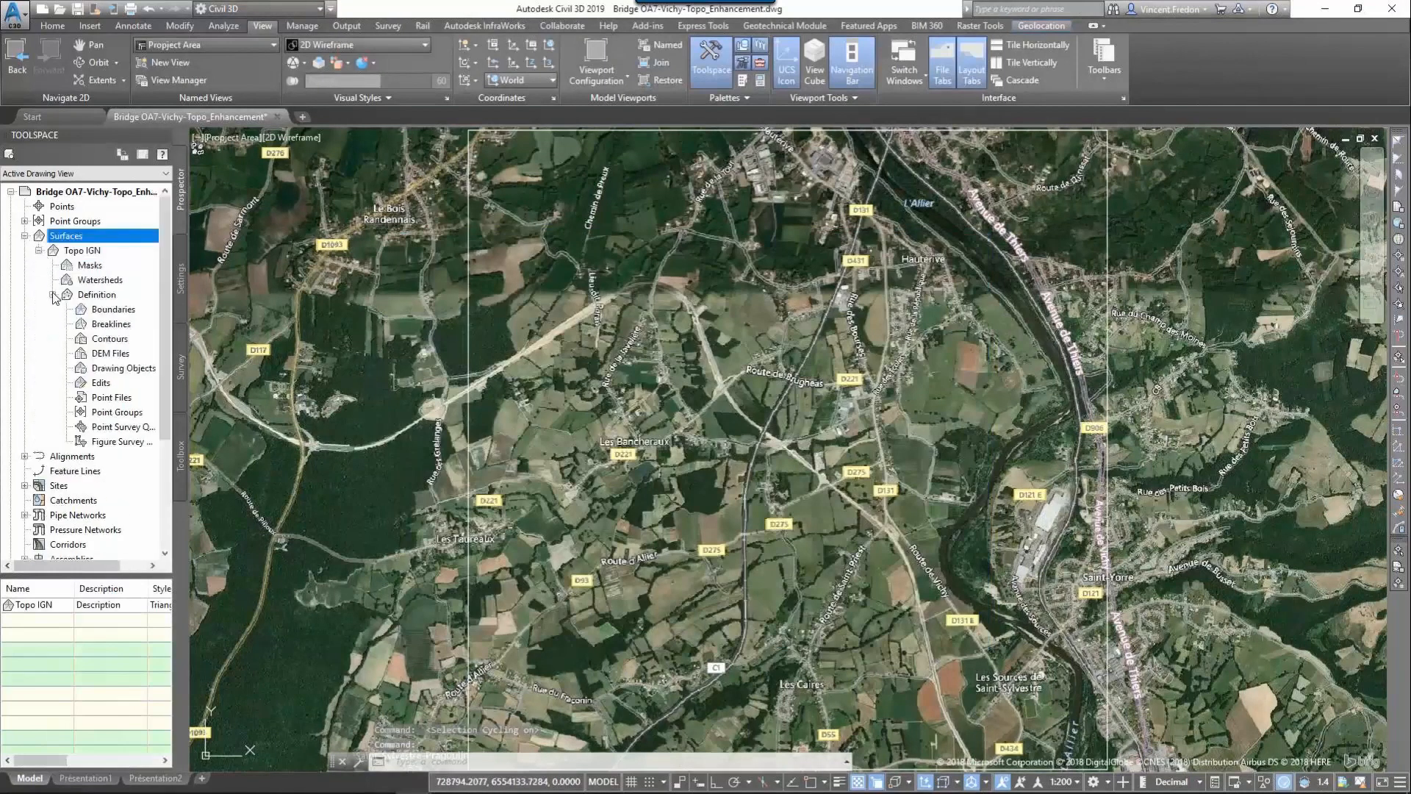
right_click(114, 310)
click(150, 324)
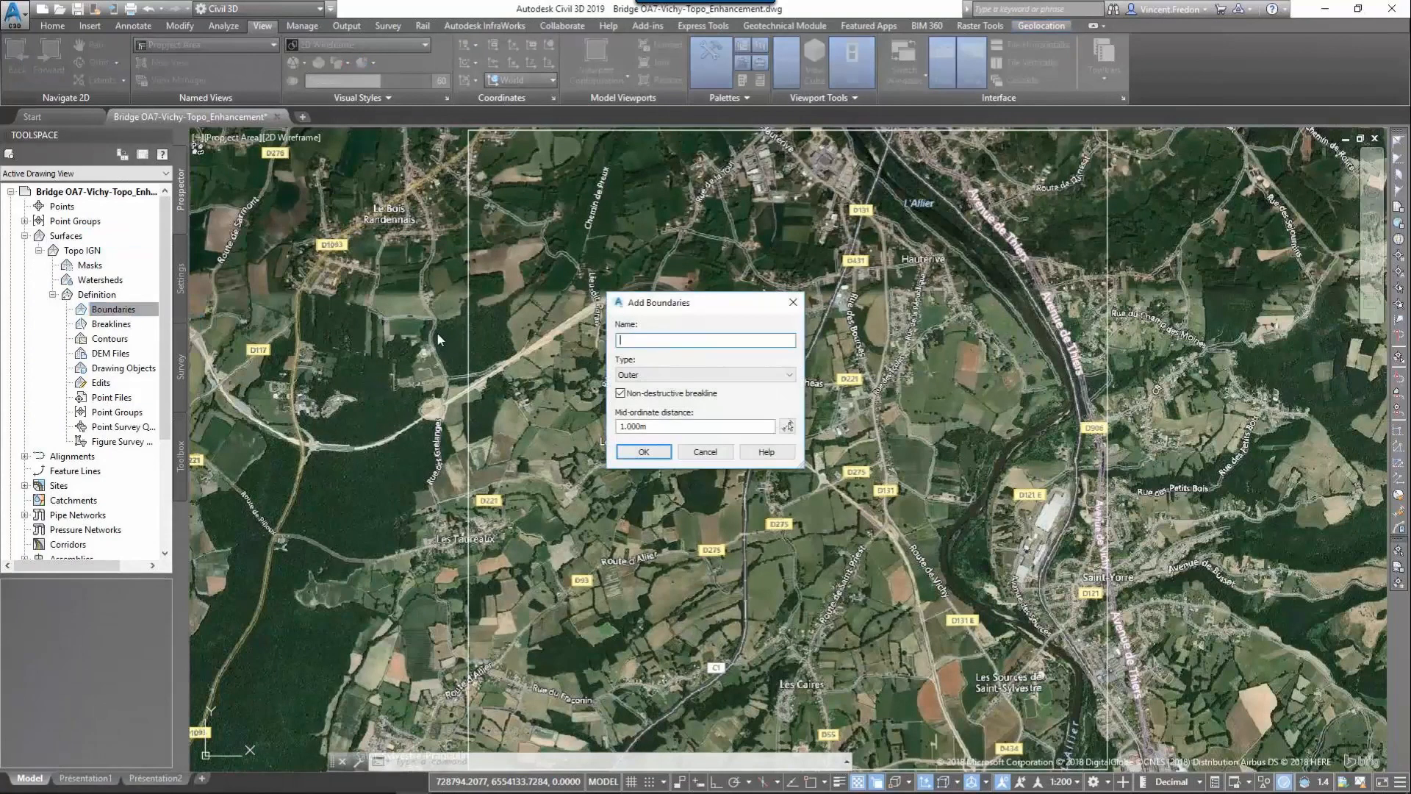
click(637, 376)
click(634, 416)
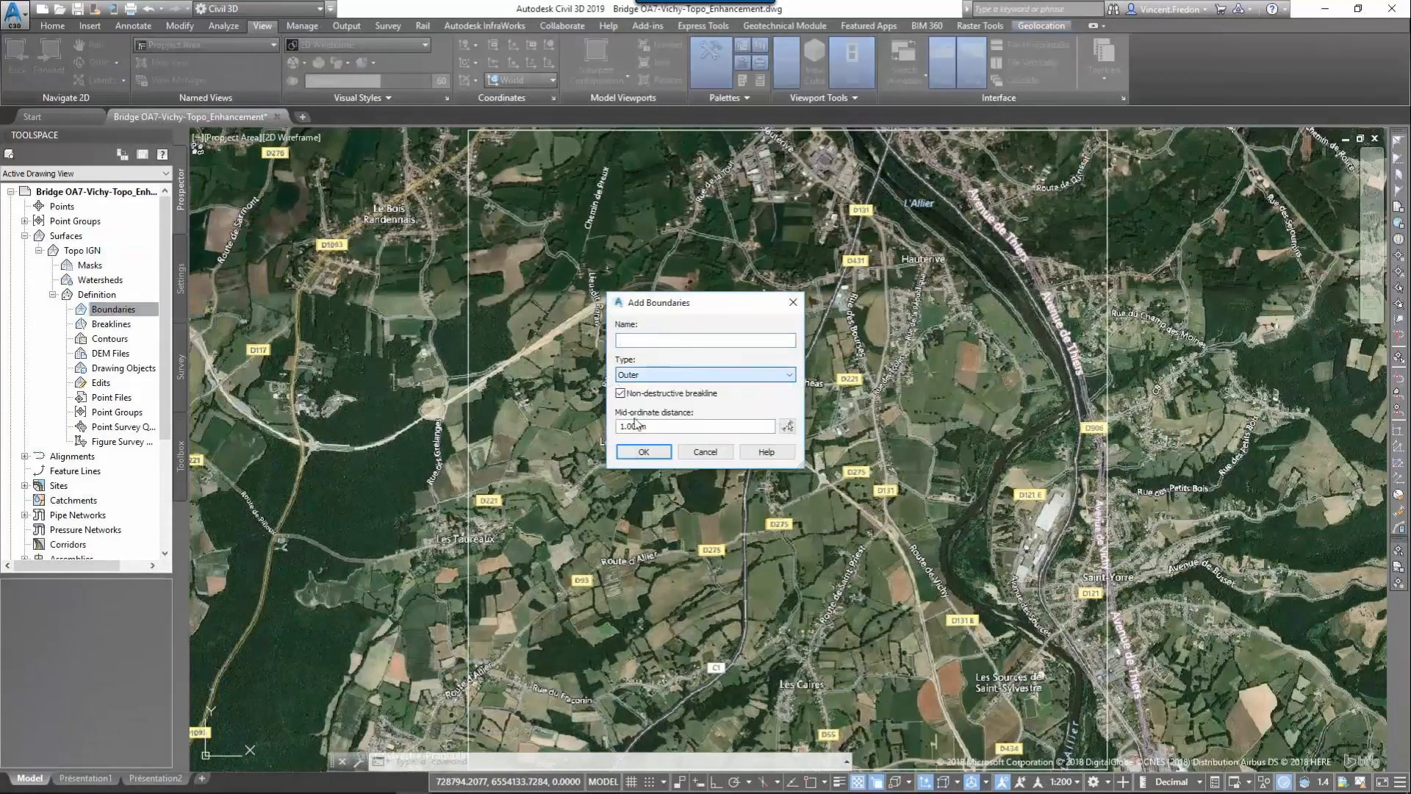
click(639, 453)
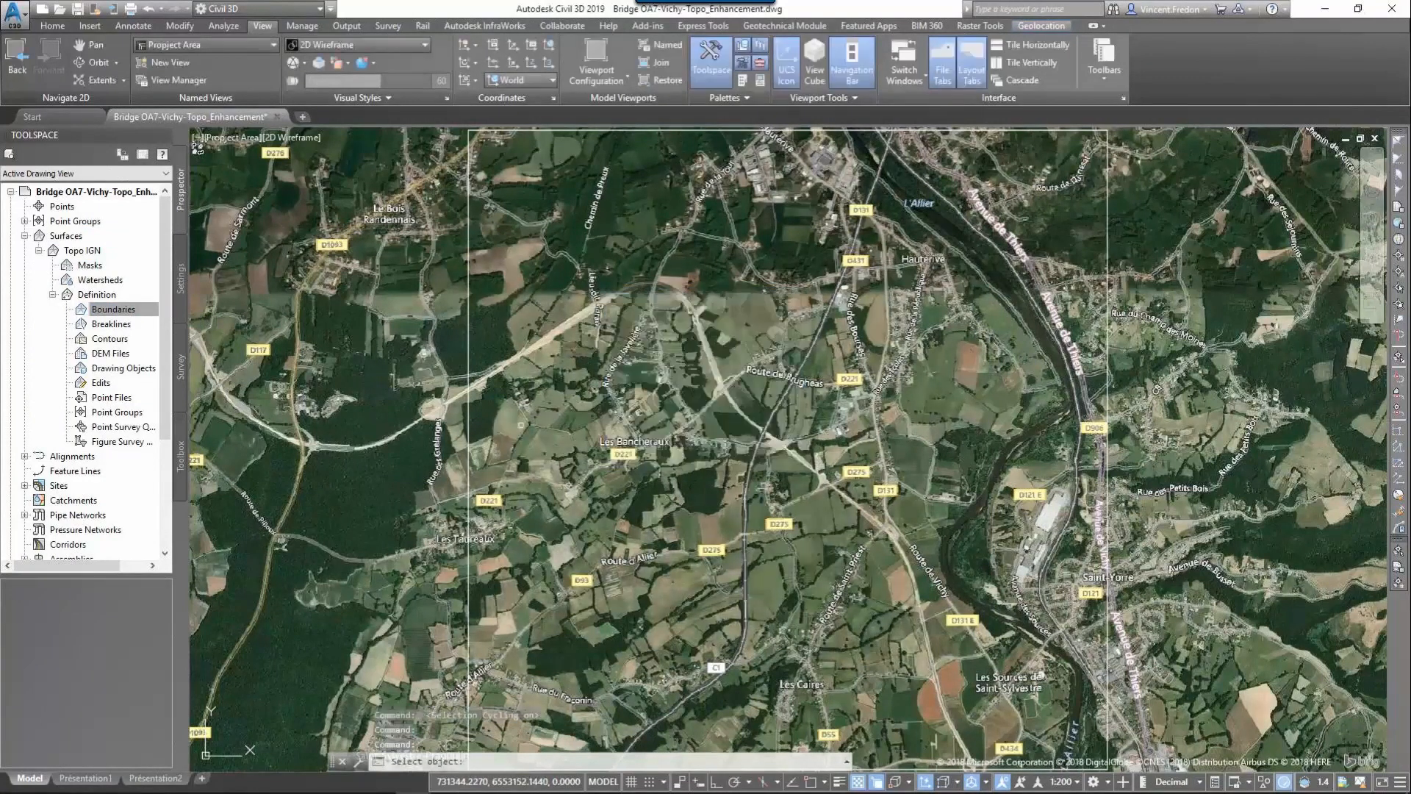
click(469, 432)
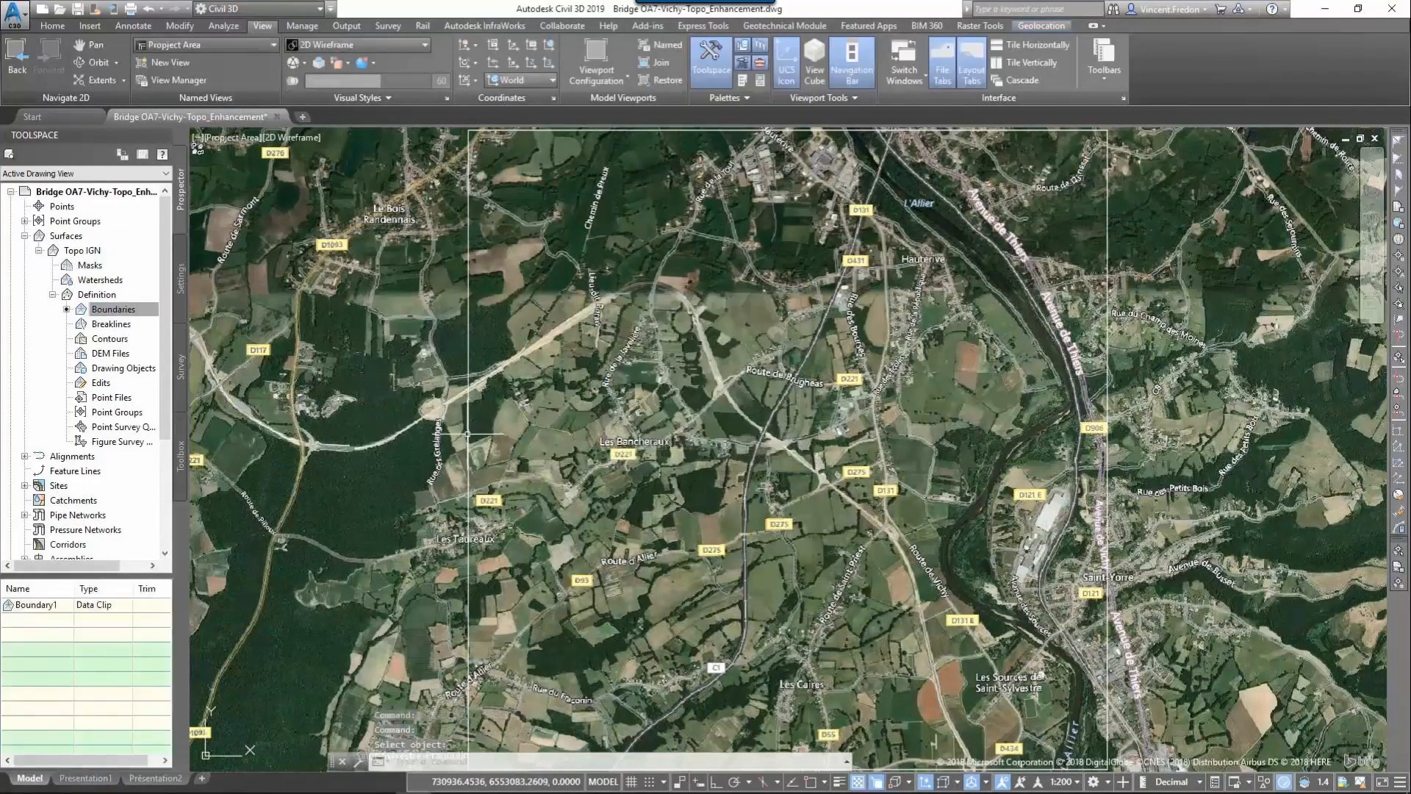
Step: Add the DEM file BDALTIV2_75M_FXX_0675_6600_MNT_LAMB93_IGN69.asc to the Topo IGN surface definition
click(118, 356)
right_click(119, 357)
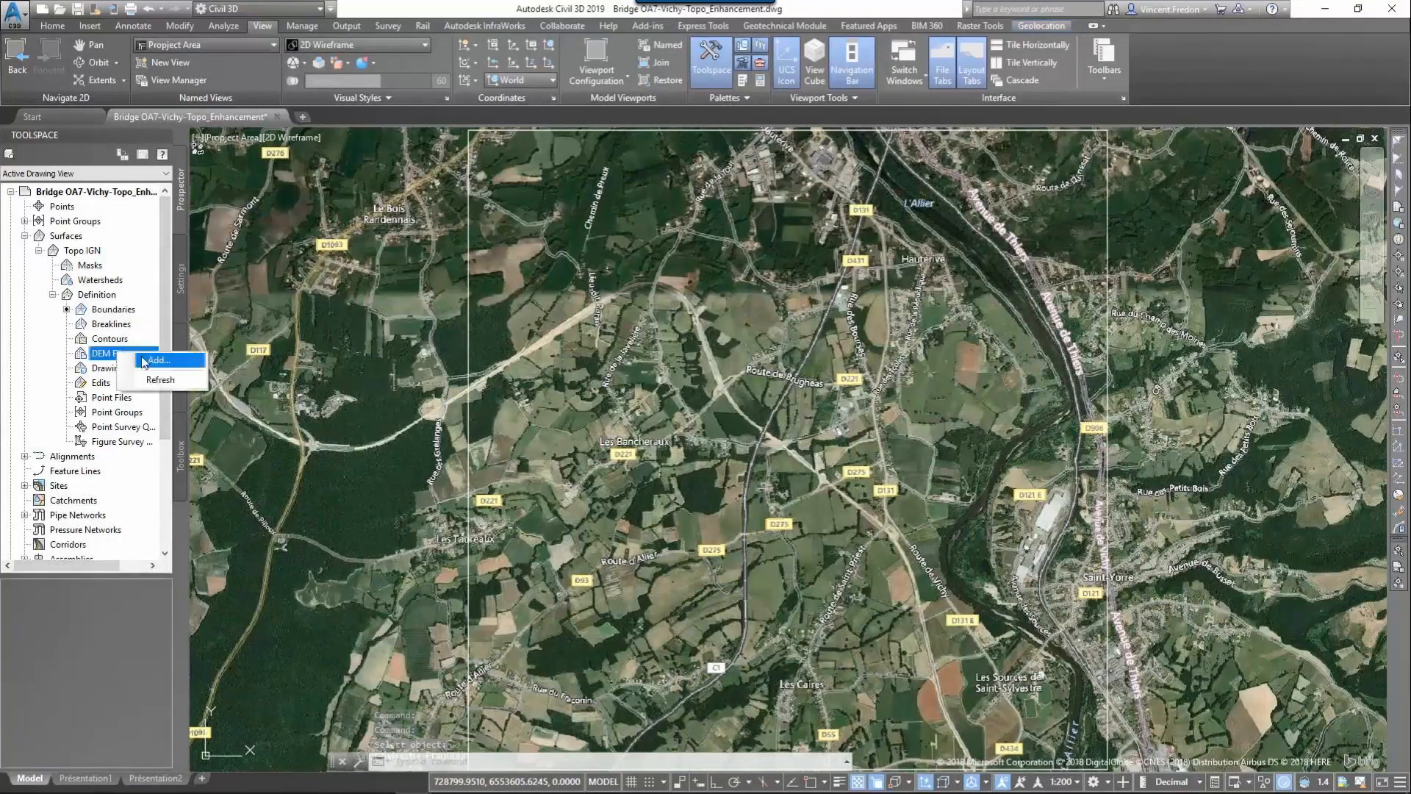
click(149, 362)
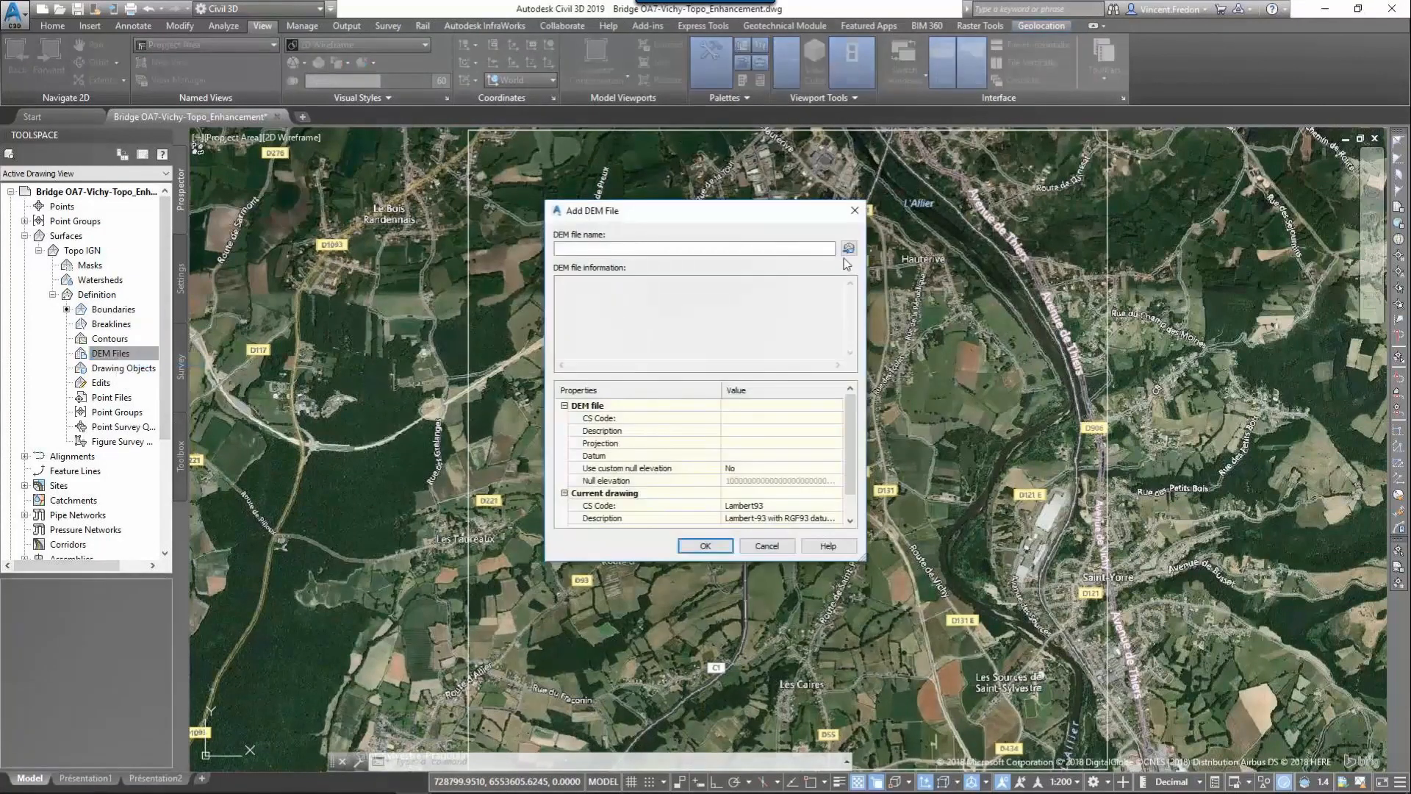
click(849, 250)
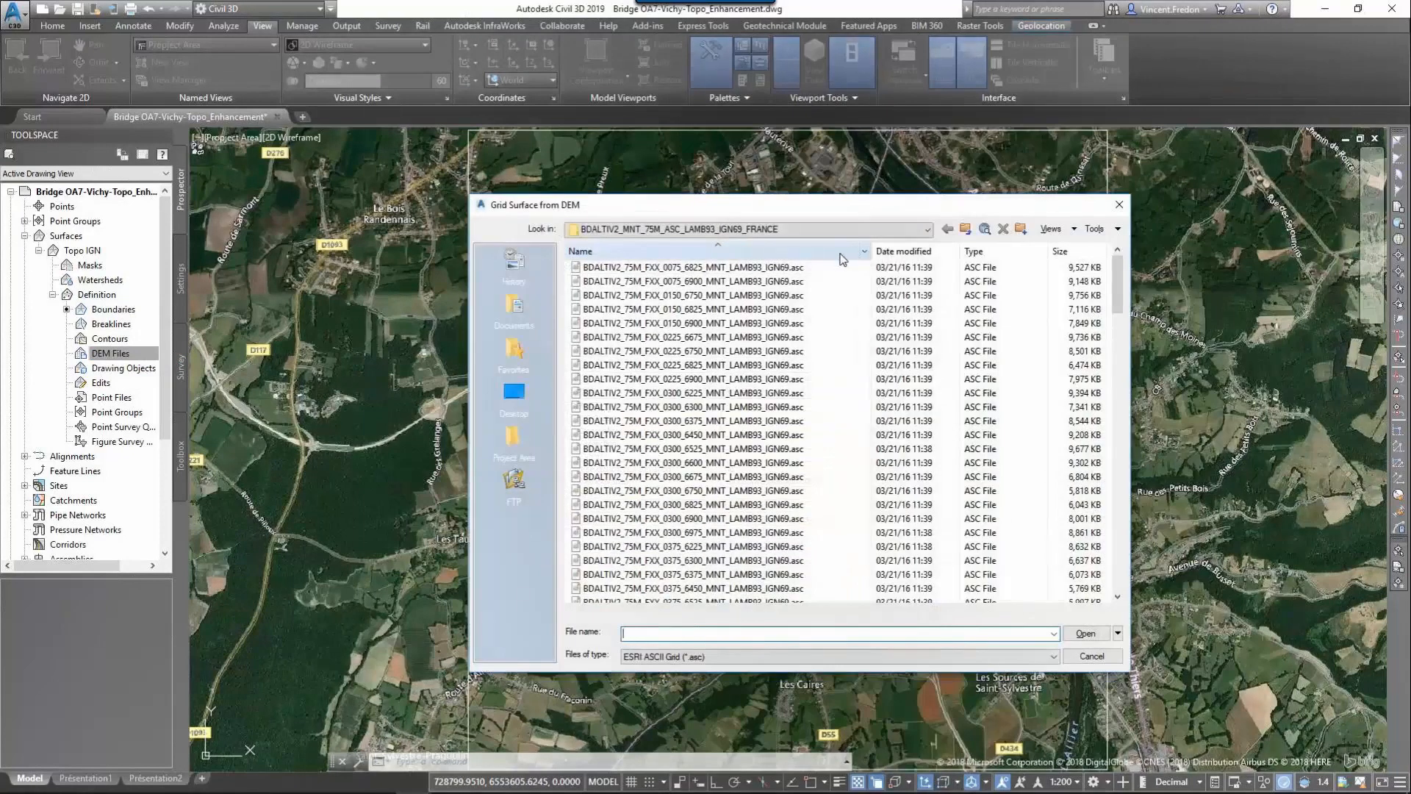
scroll(694, 441, down, 15)
click(694, 449)
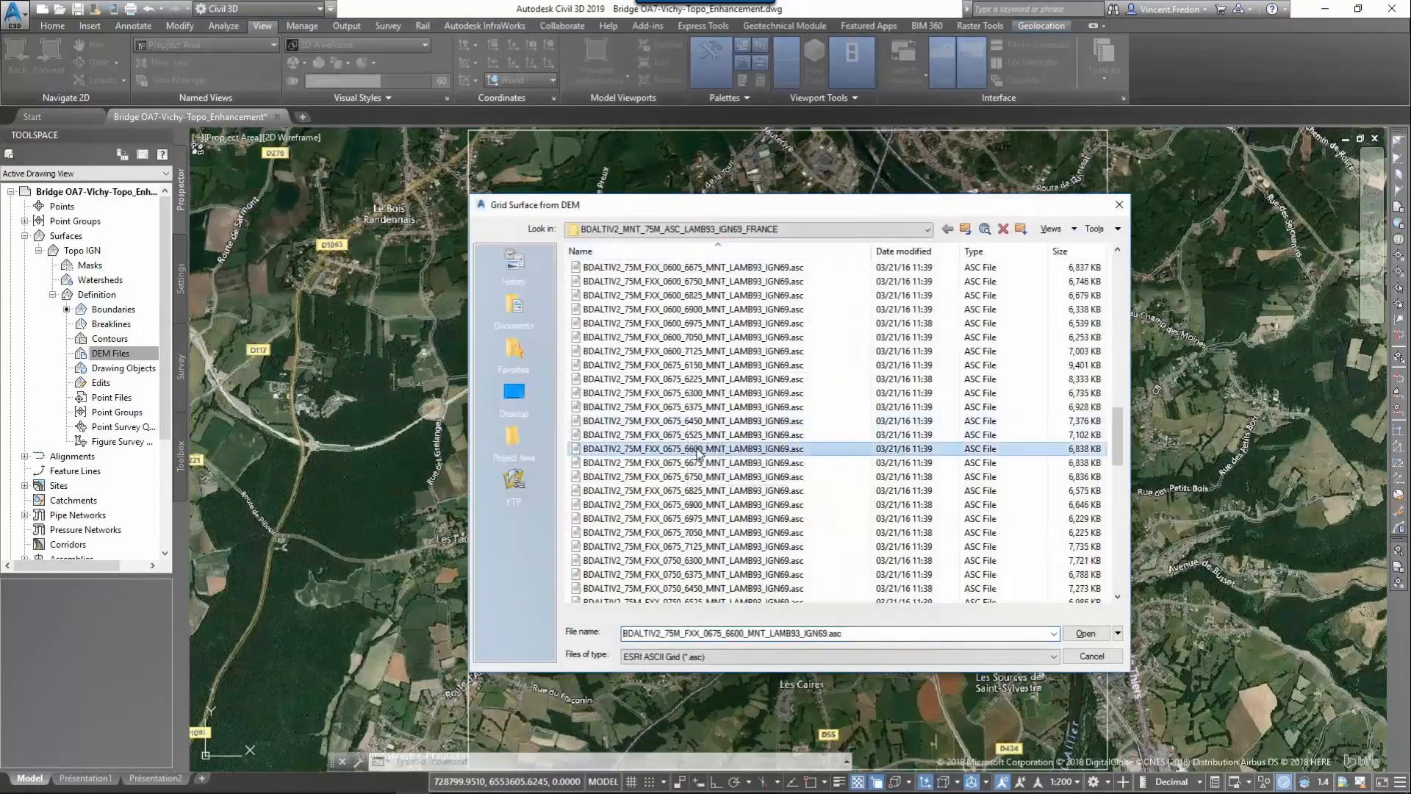
click(1080, 631)
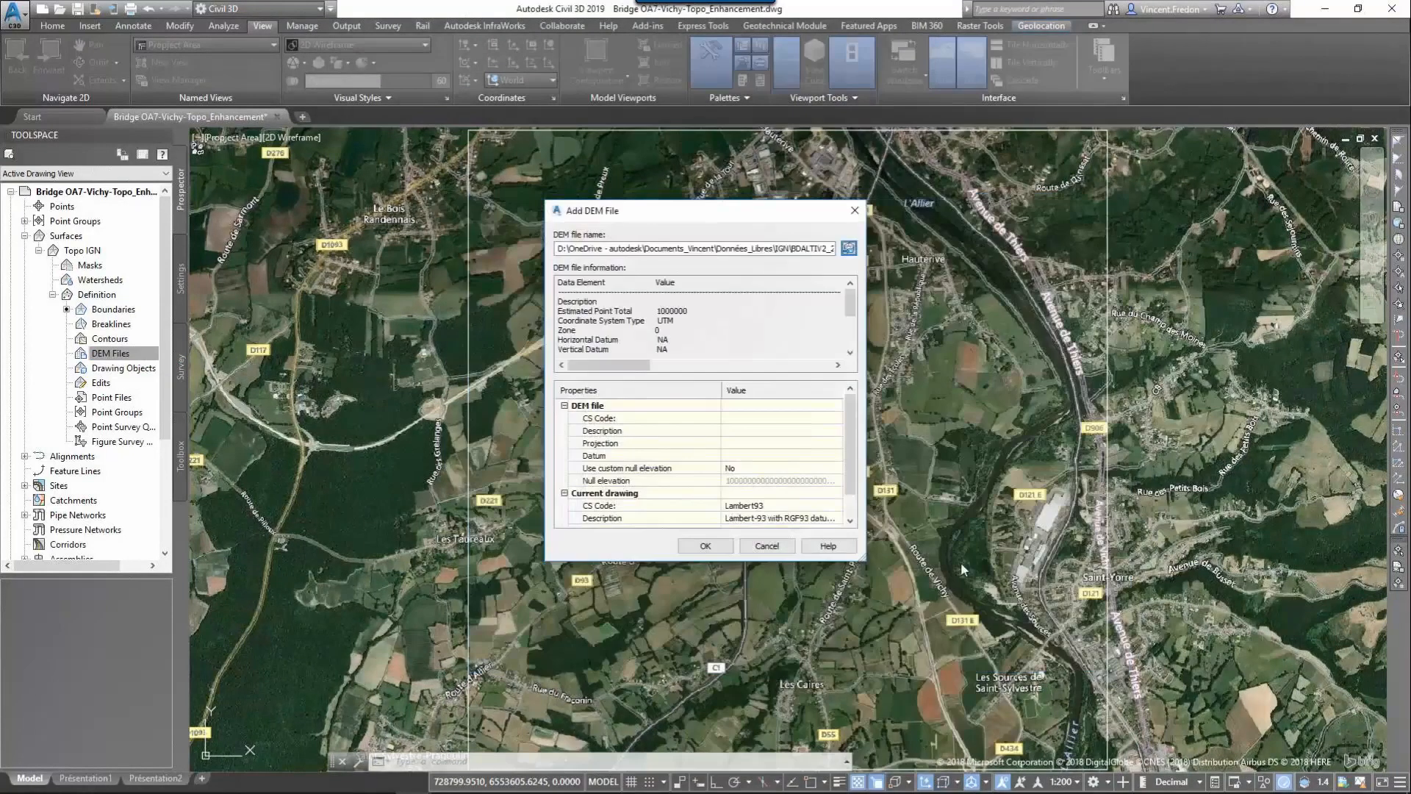
click(706, 546)
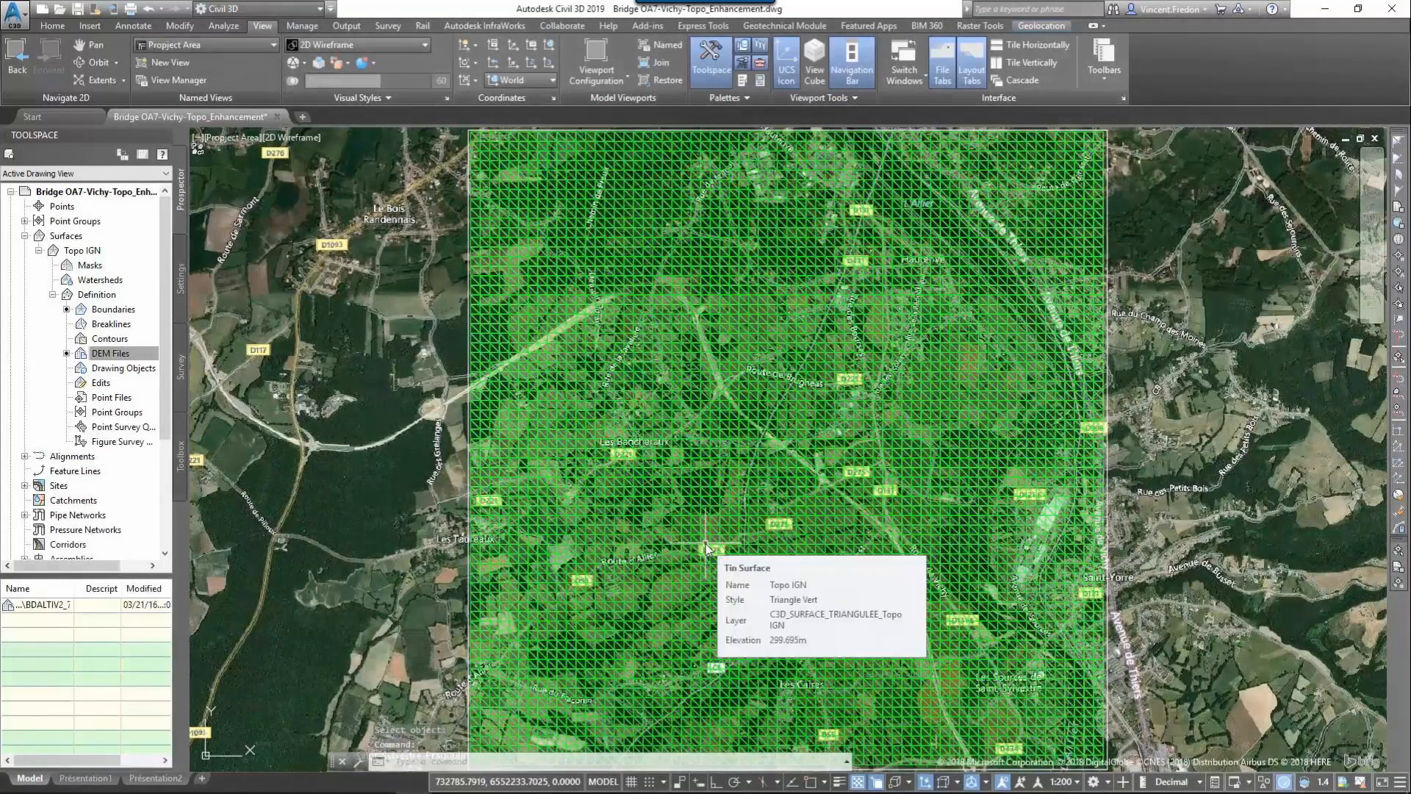
Step: Examine the Topo IGN surface relief in the Object Viewer, tilting the model out of the plan view
click(968, 478)
right_click(967, 479)
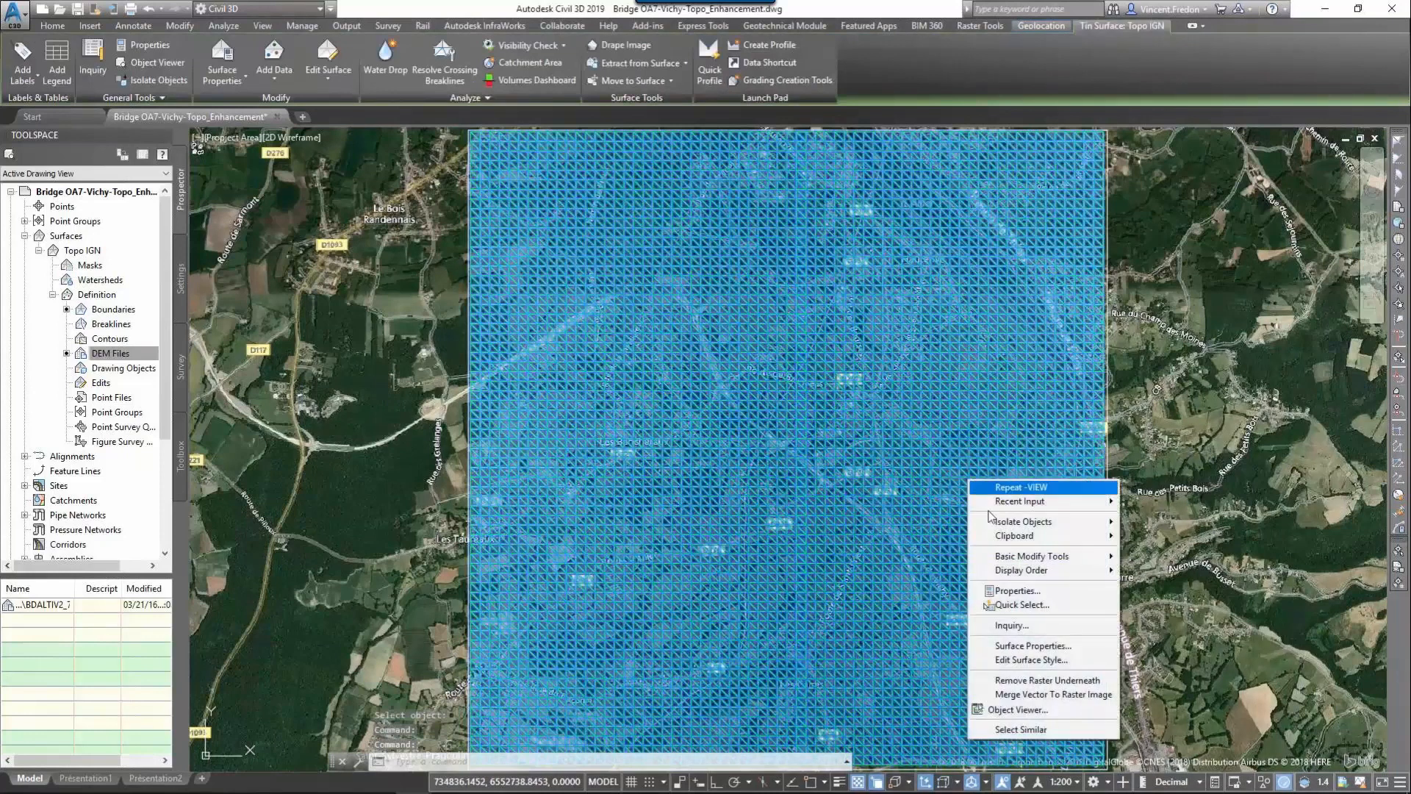
click(1018, 710)
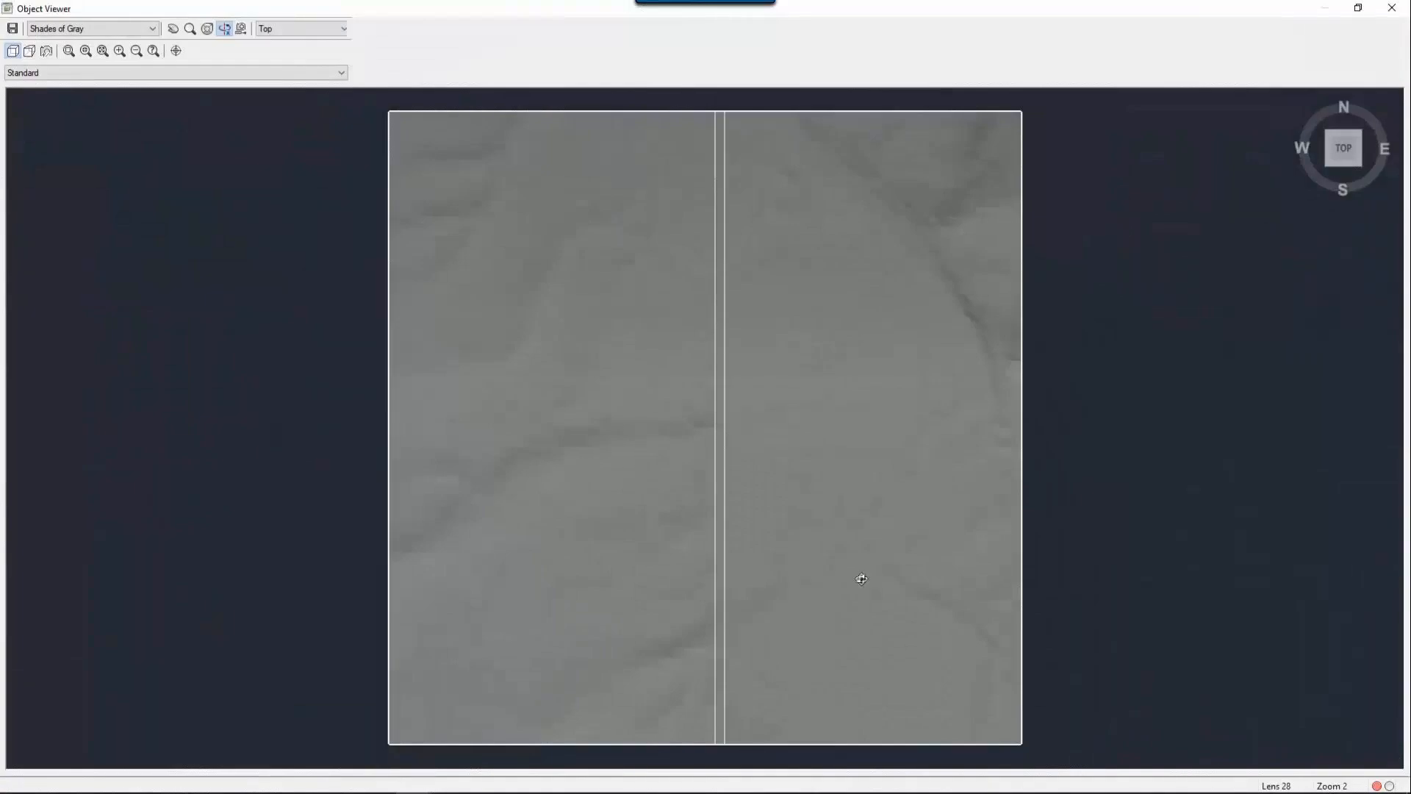
drag(779, 615, 865, 532)
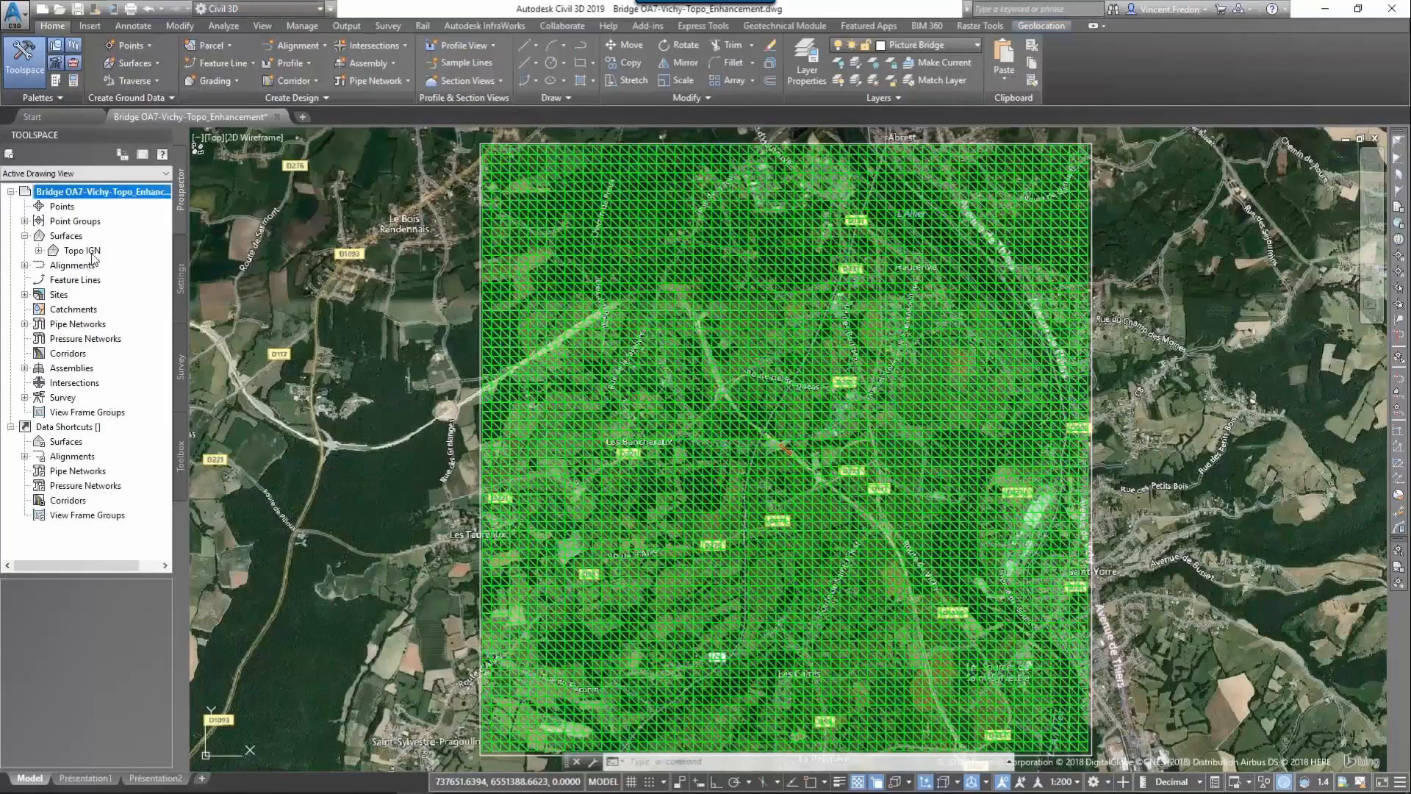
Step: Change the Topo IGN surface style to the contour style Courbe de Niveau 1m-5m
right_click(90, 250)
click(125, 262)
click(508, 388)
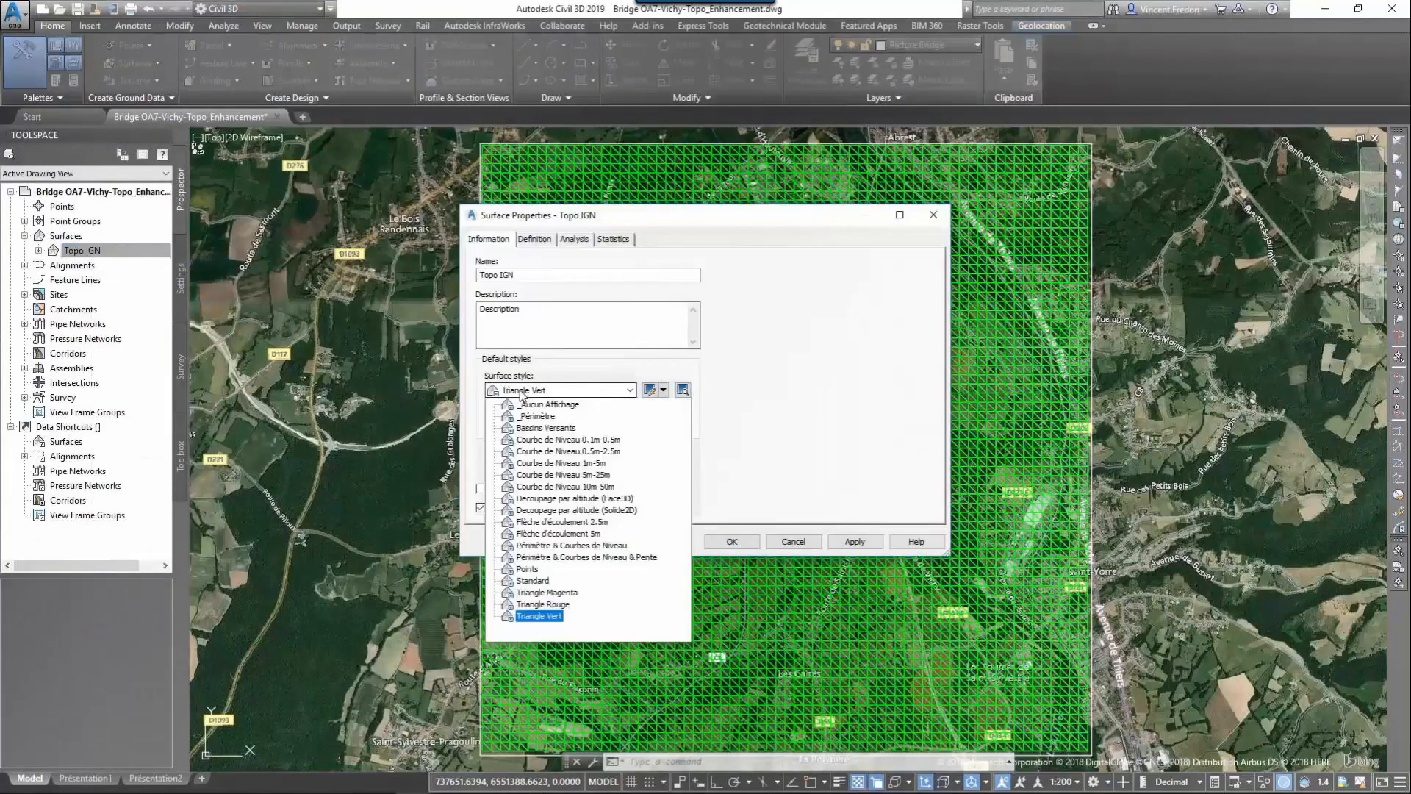
click(544, 468)
click(731, 542)
Step: Choose Bridge Picture.tif from the Dataset folder as a raster image to insert with the insertion wizard
scroll(783, 432, up, 10)
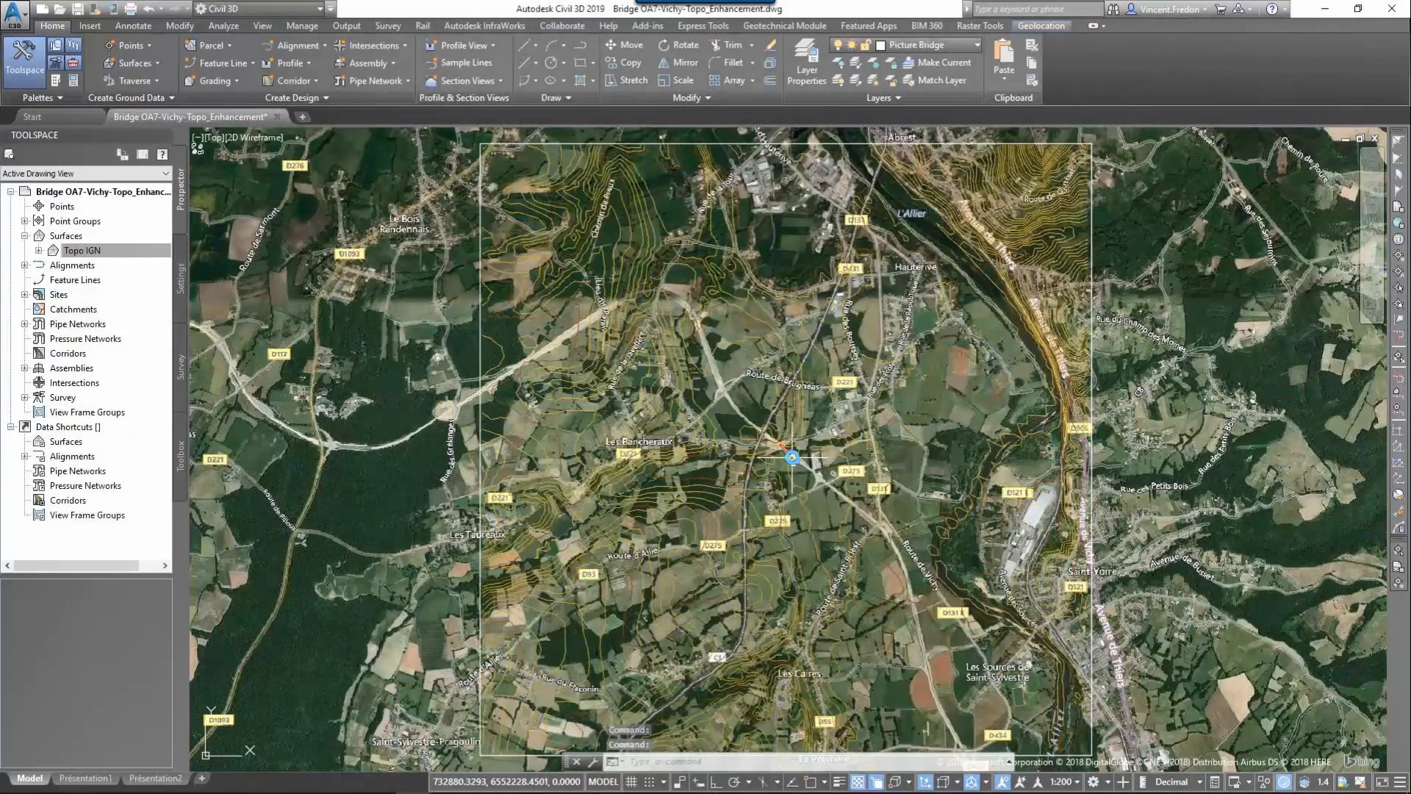
scroll(783, 432, up, 5)
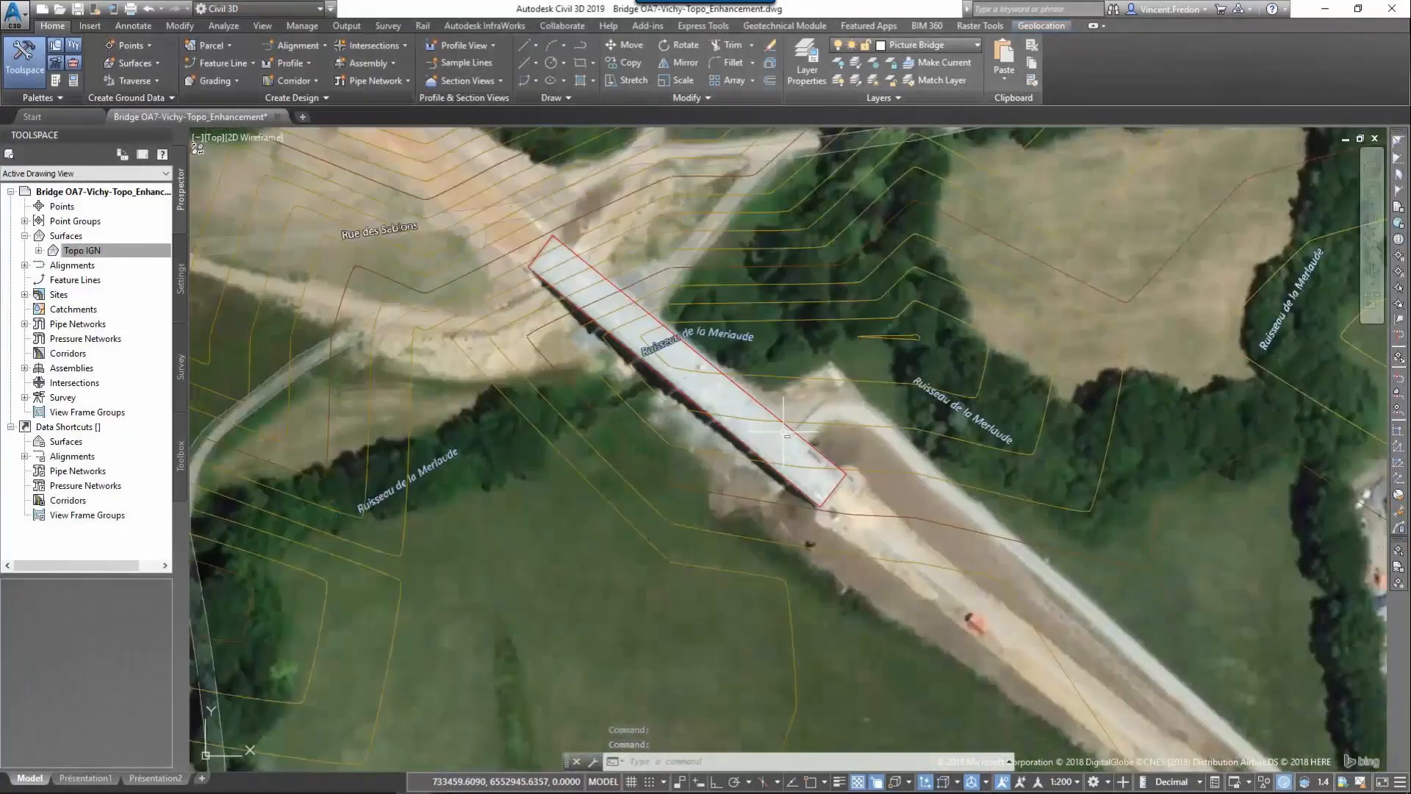
scroll(638, 389, up, 2)
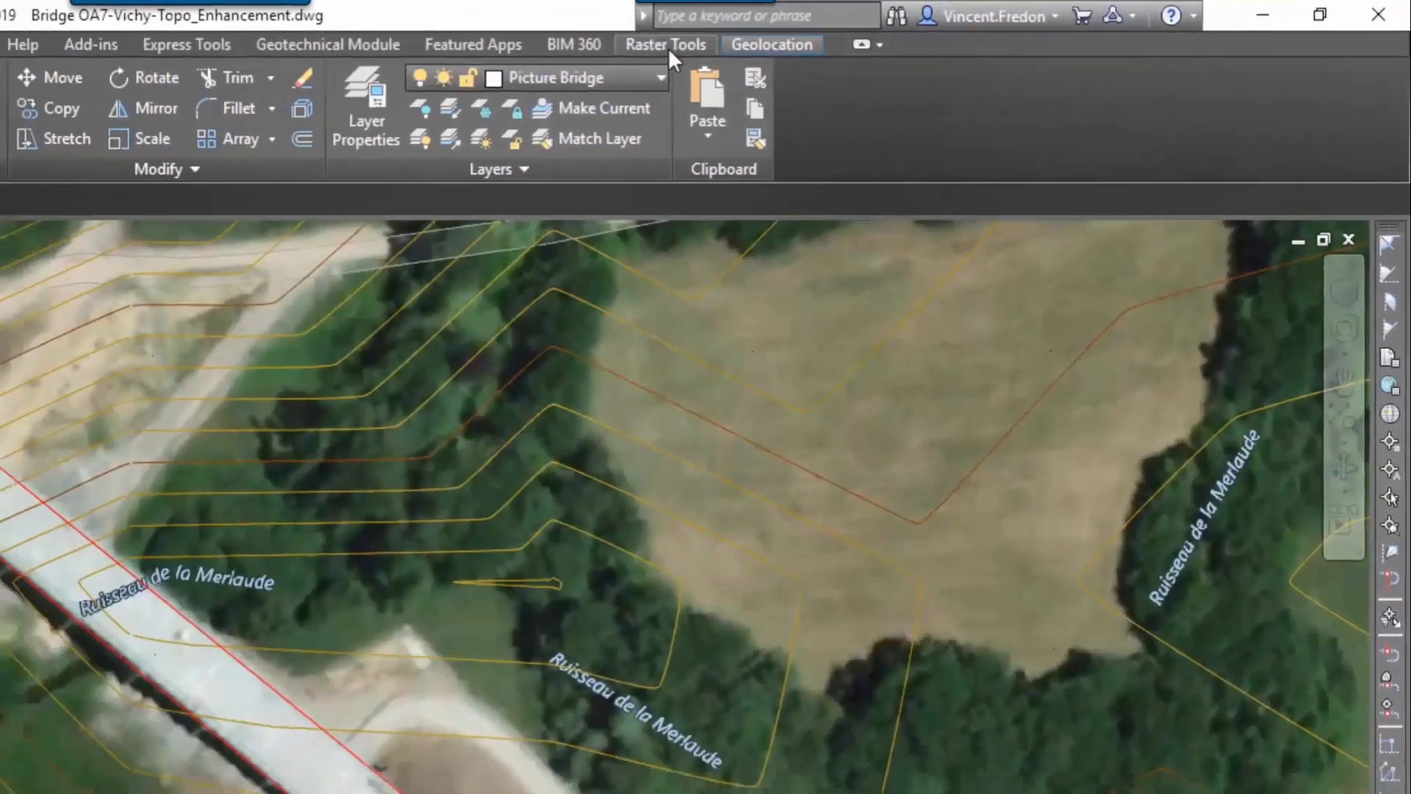
click(632, 45)
click(20, 56)
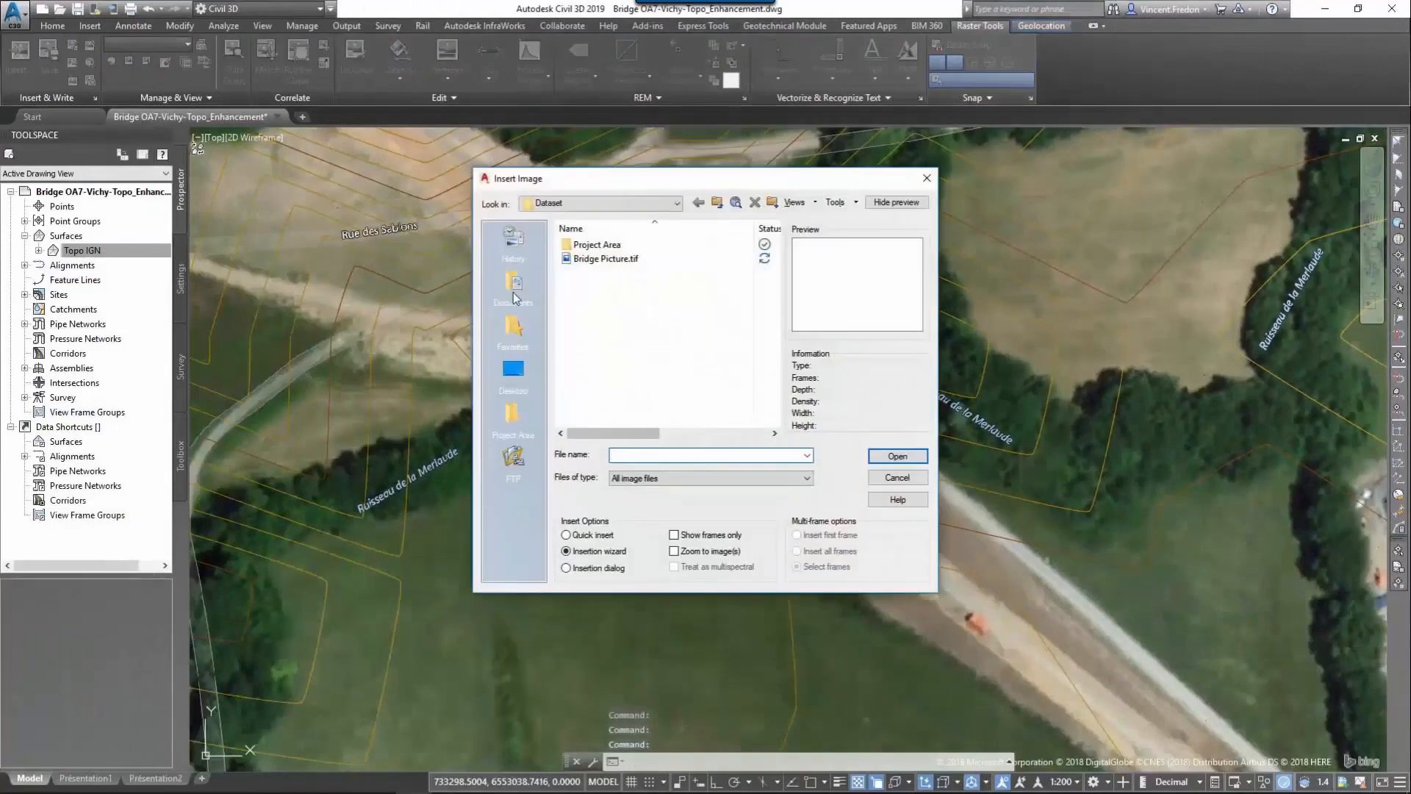
click(619, 265)
click(880, 455)
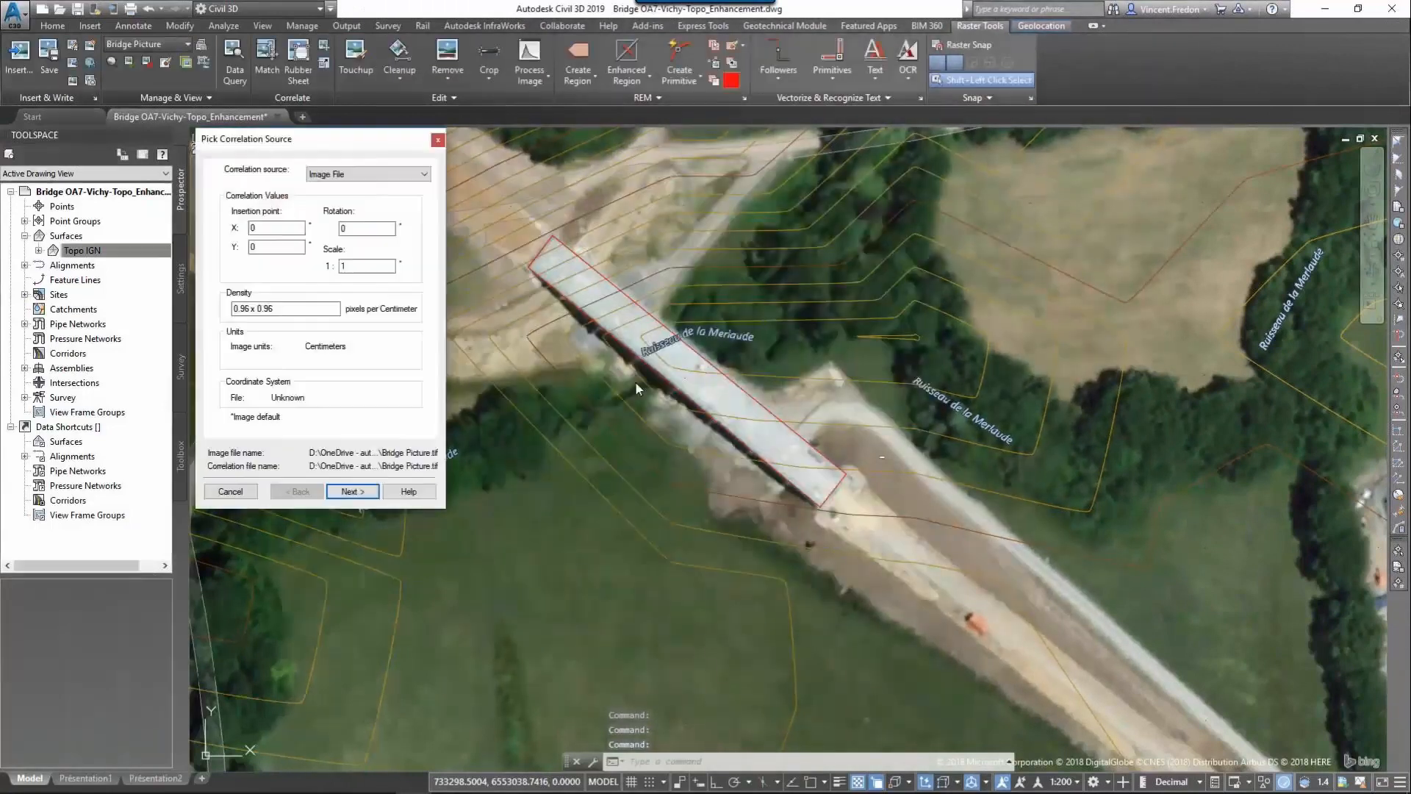
Step: Place the bridge plan image over the red bridge outline, rotated to 317° with a scale of about 5.8, keeping the default correlation and no coordinate transform
click(343, 496)
click(344, 498)
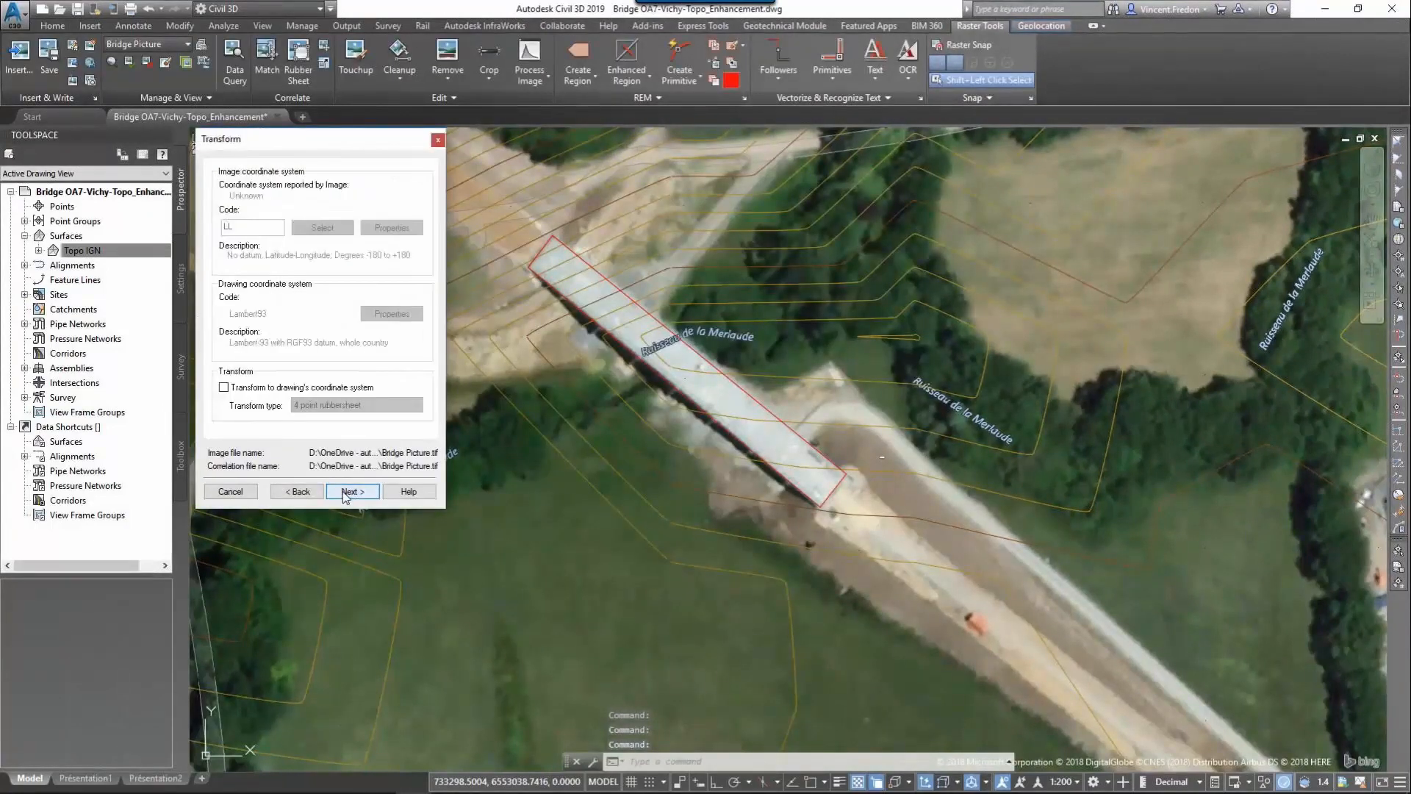
click(346, 493)
click(296, 287)
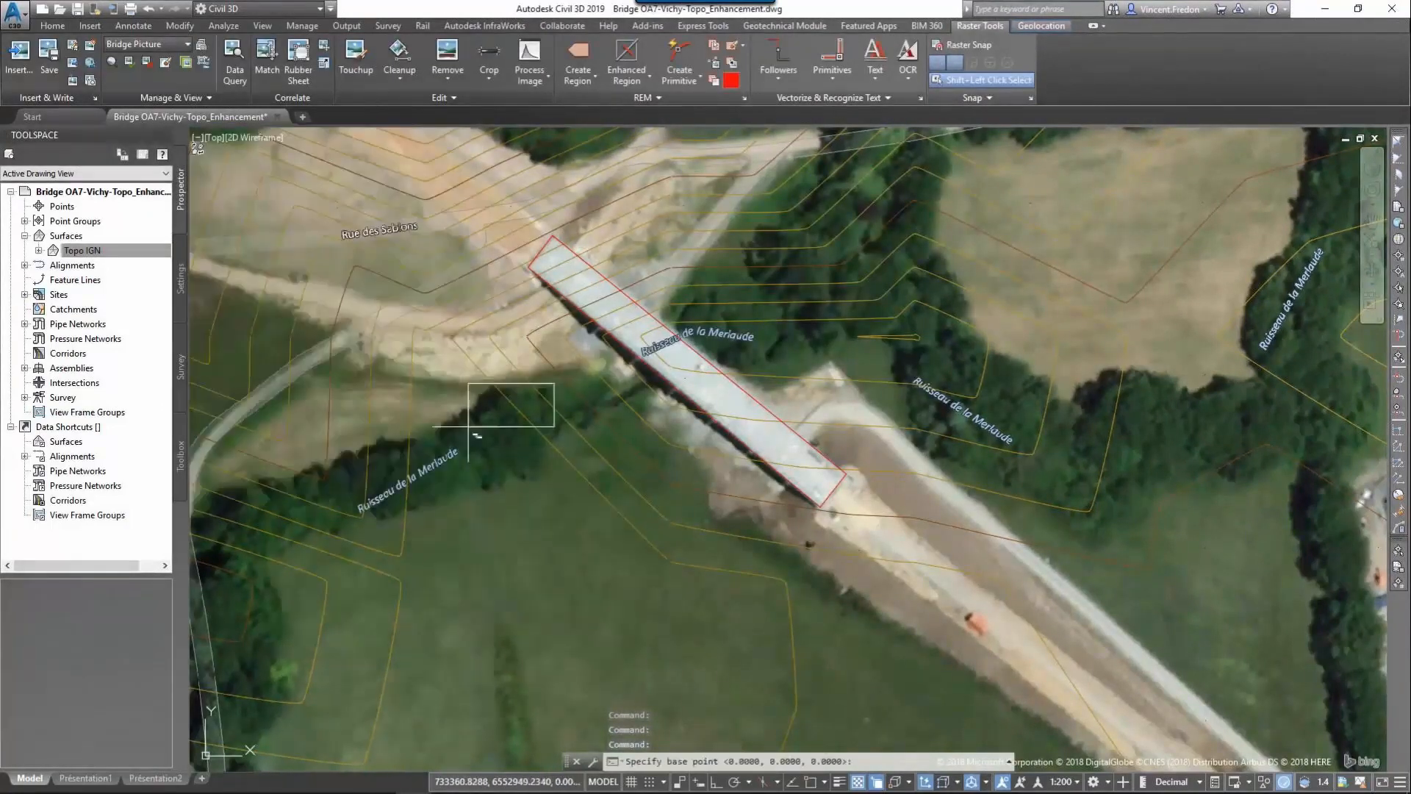
click(481, 433)
click(616, 559)
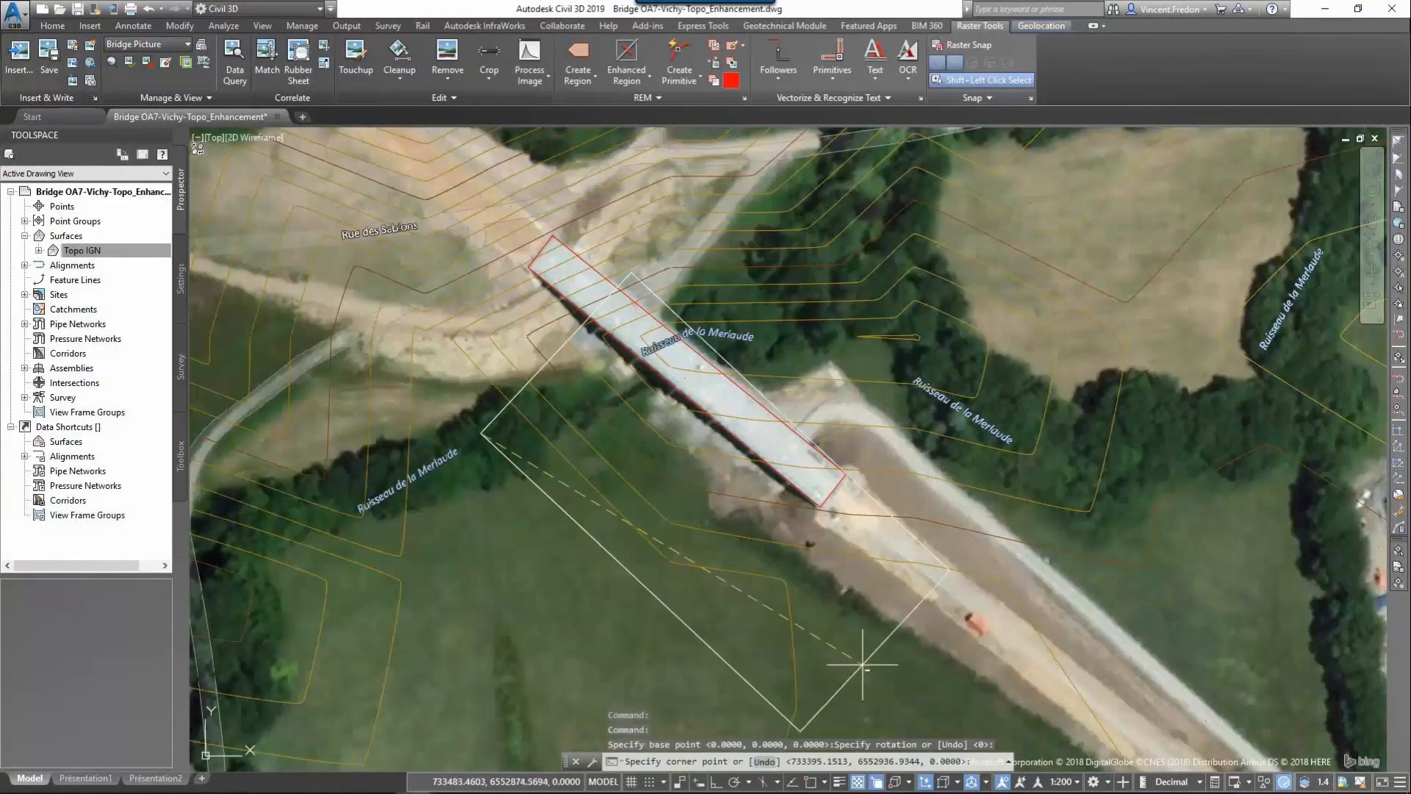
click(930, 687)
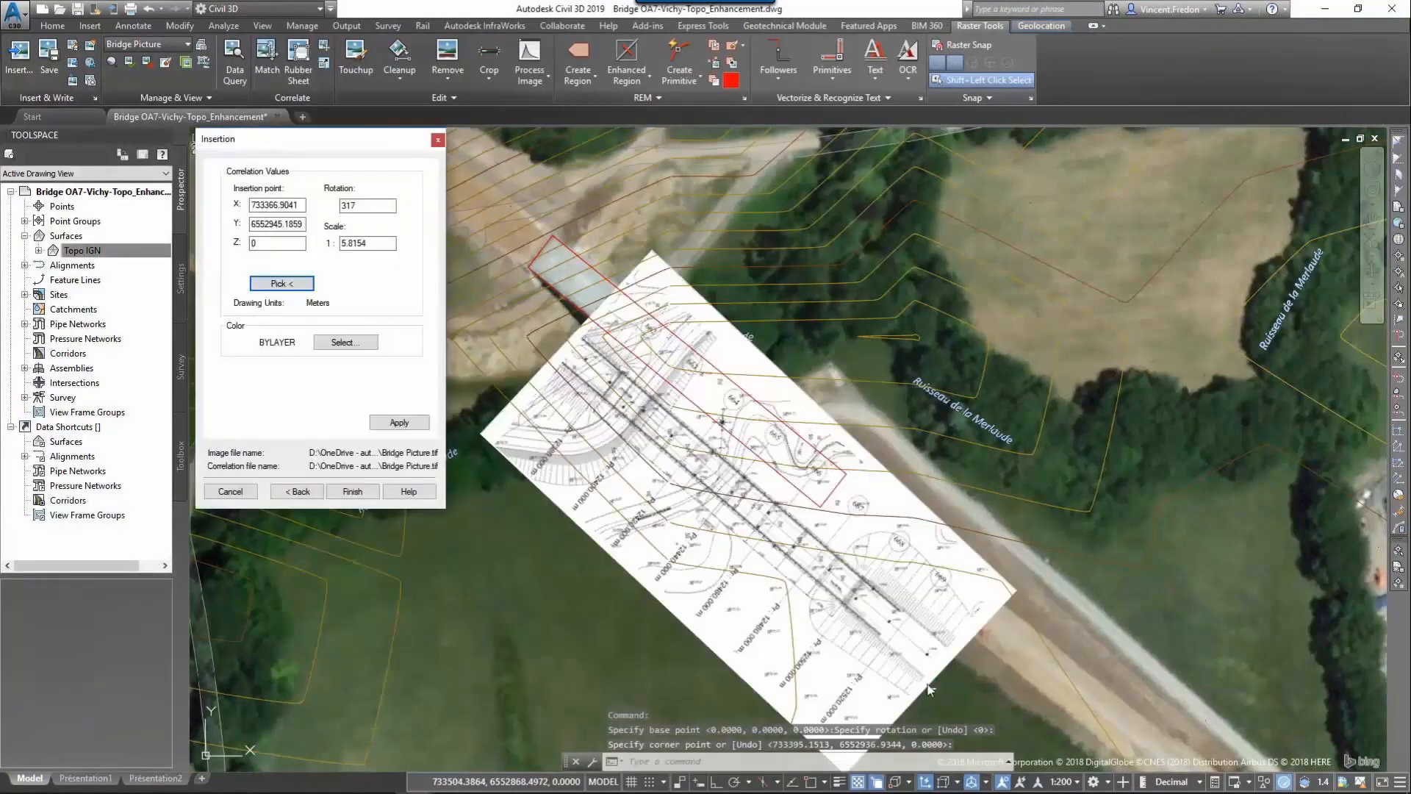
click(352, 491)
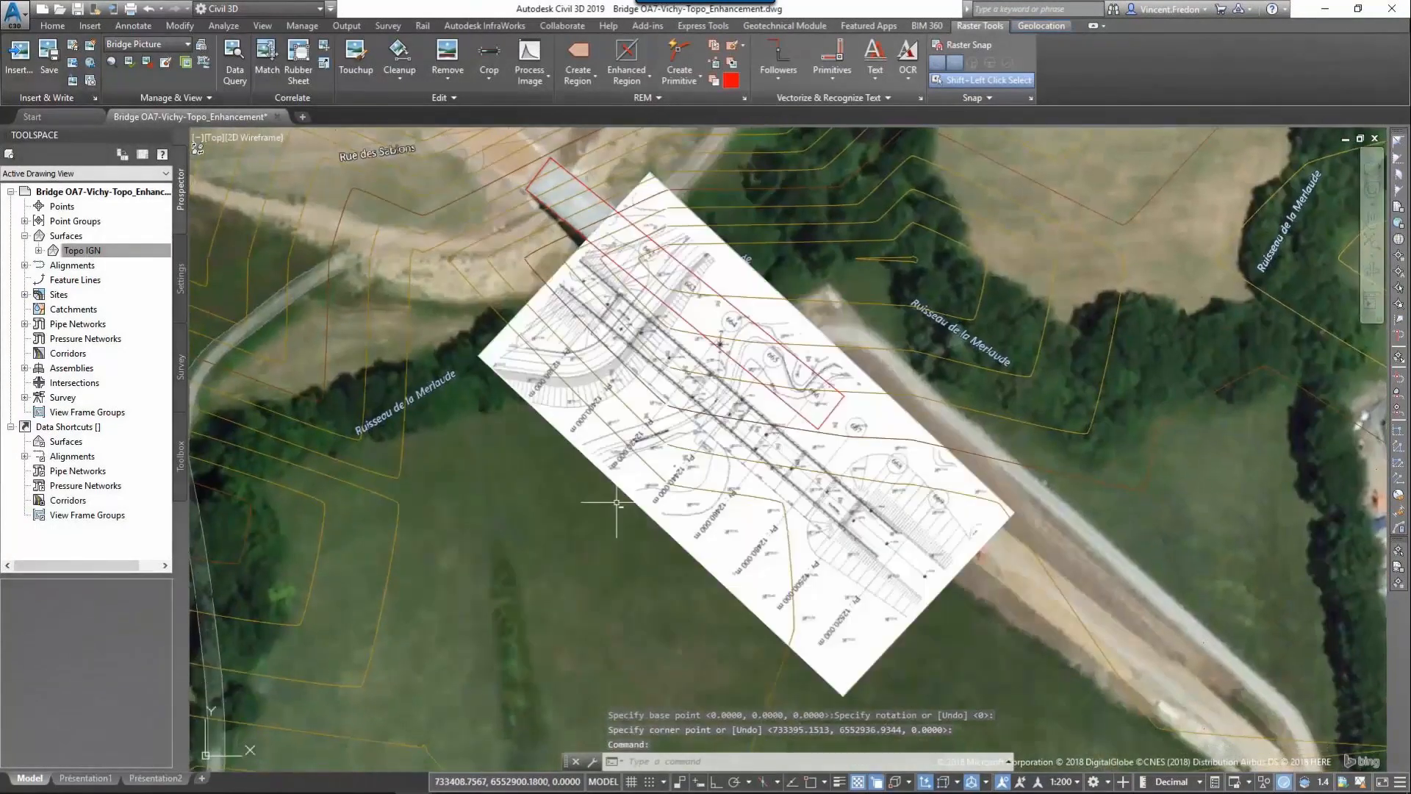
Step: Move the bridge plan image southwest so that it clears the red bridge outline
click(628, 498)
right_click(628, 497)
mouse_move(671, 567)
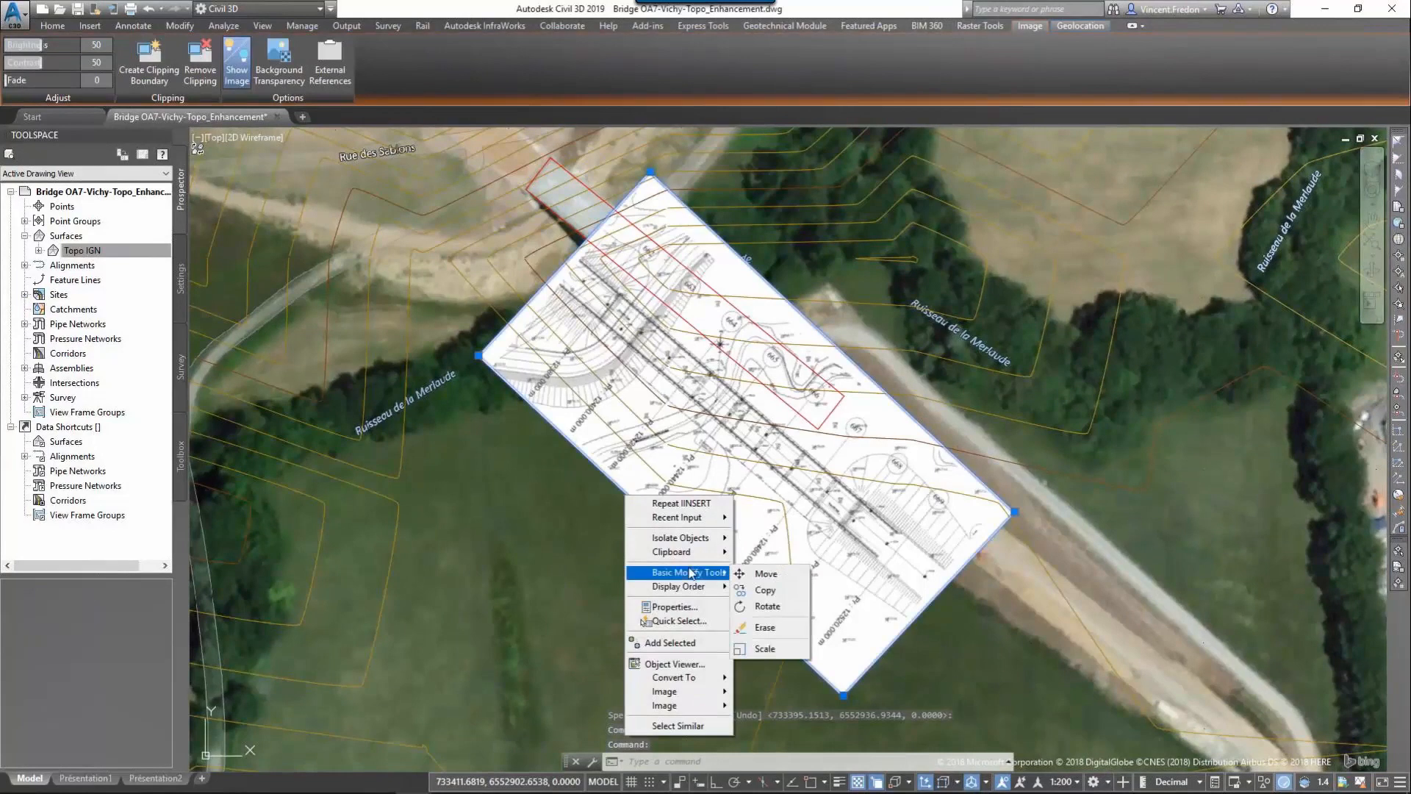
click(772, 571)
click(798, 508)
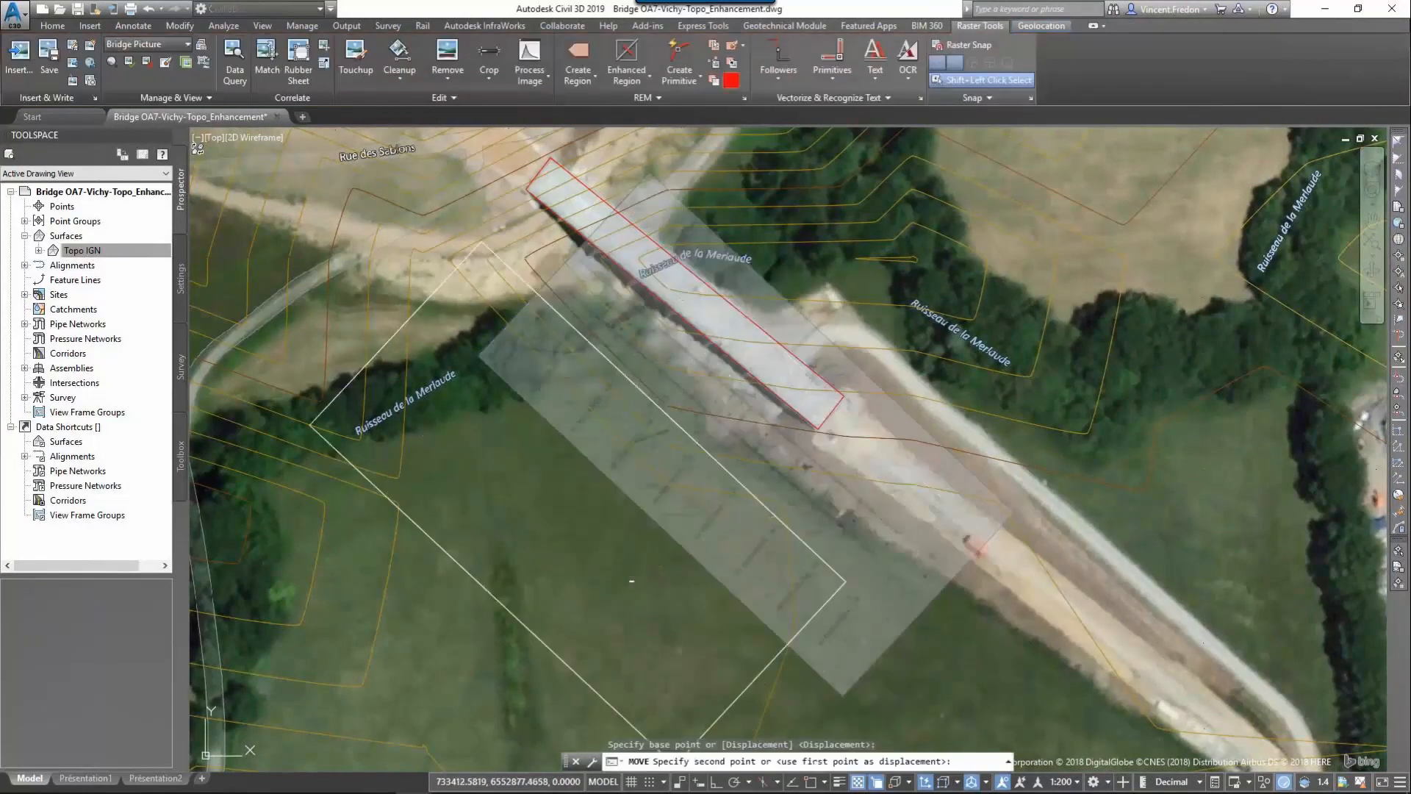
click(632, 581)
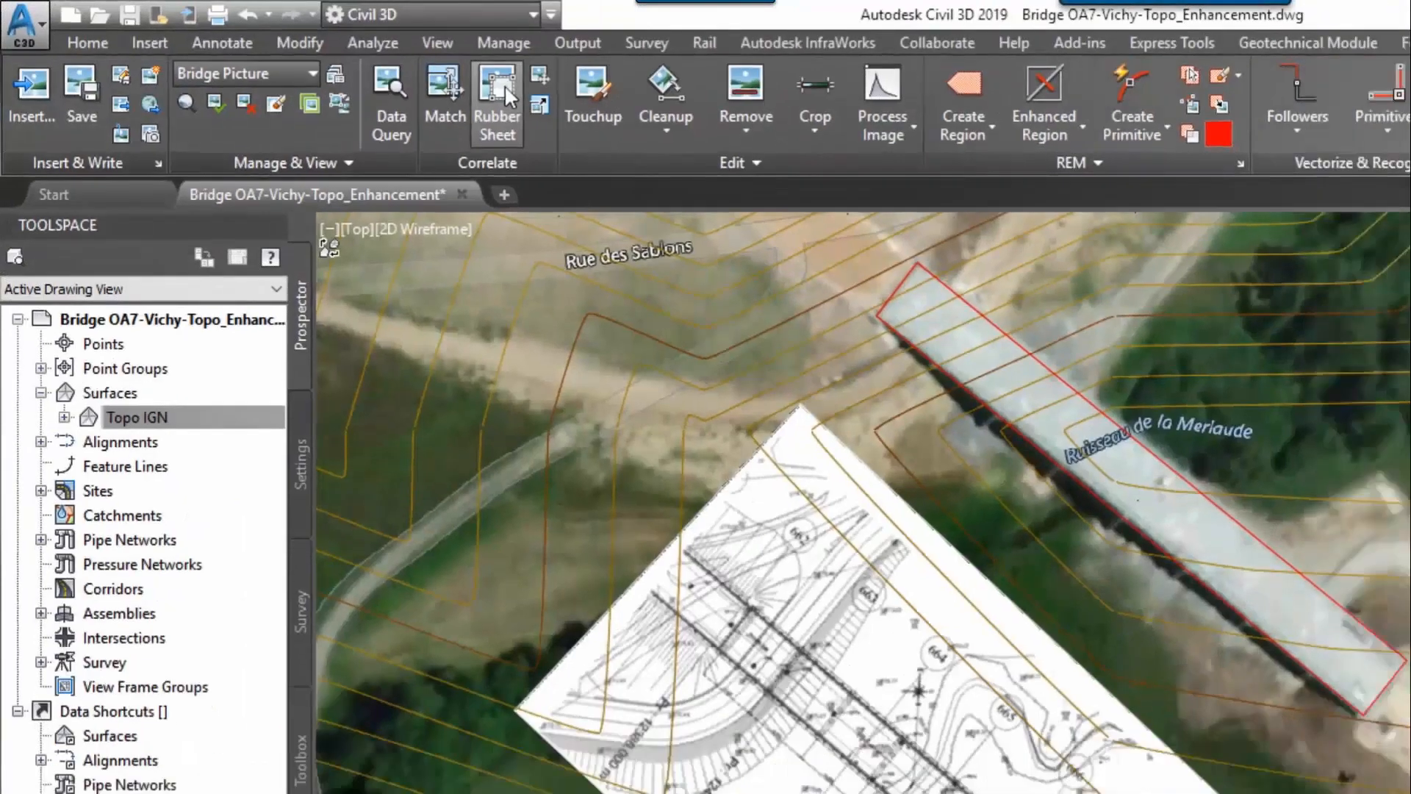
Step: Start a polynomial rubbersheet of the plan image, matching the drawn bridge's west corner to the red outline's west corner with object snap on
click(504, 86)
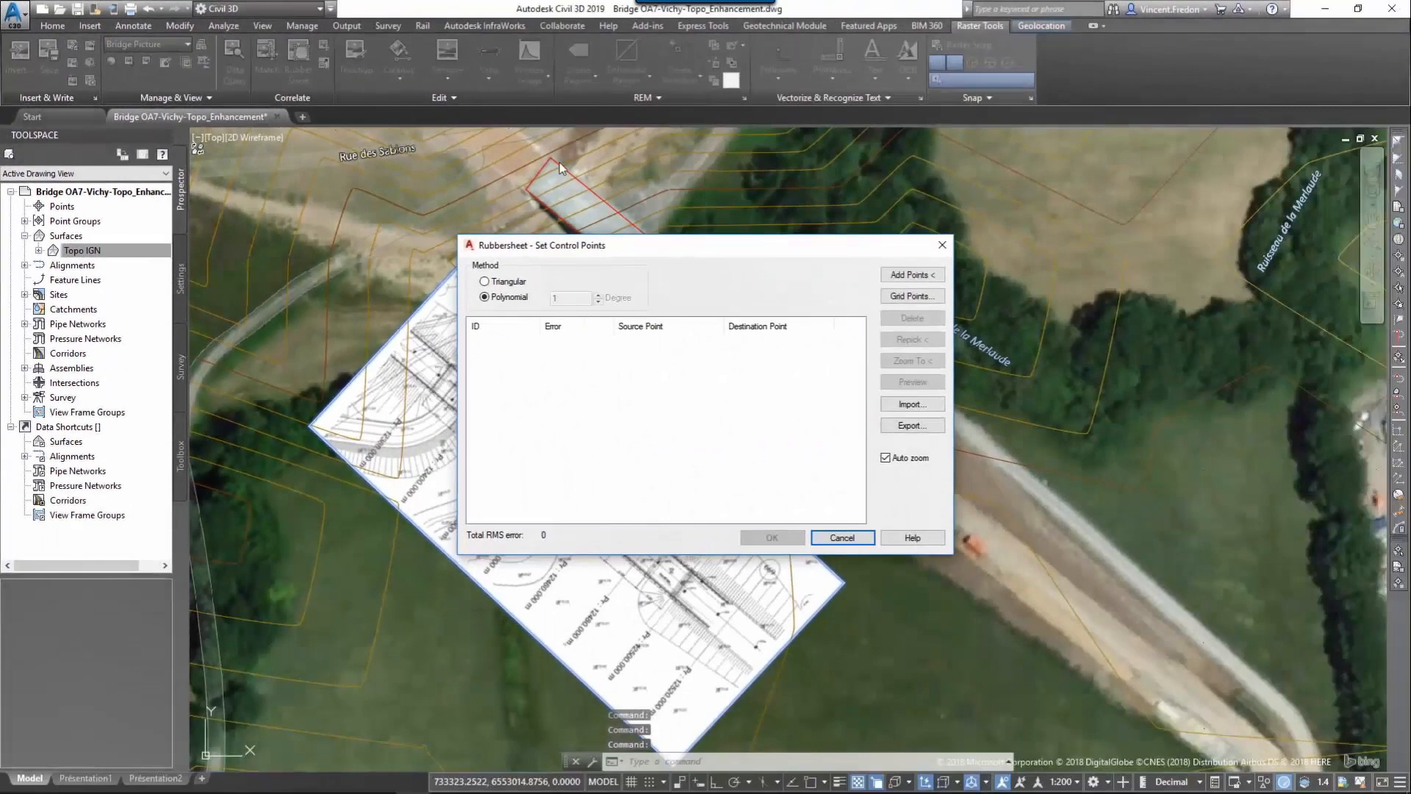
click(932, 277)
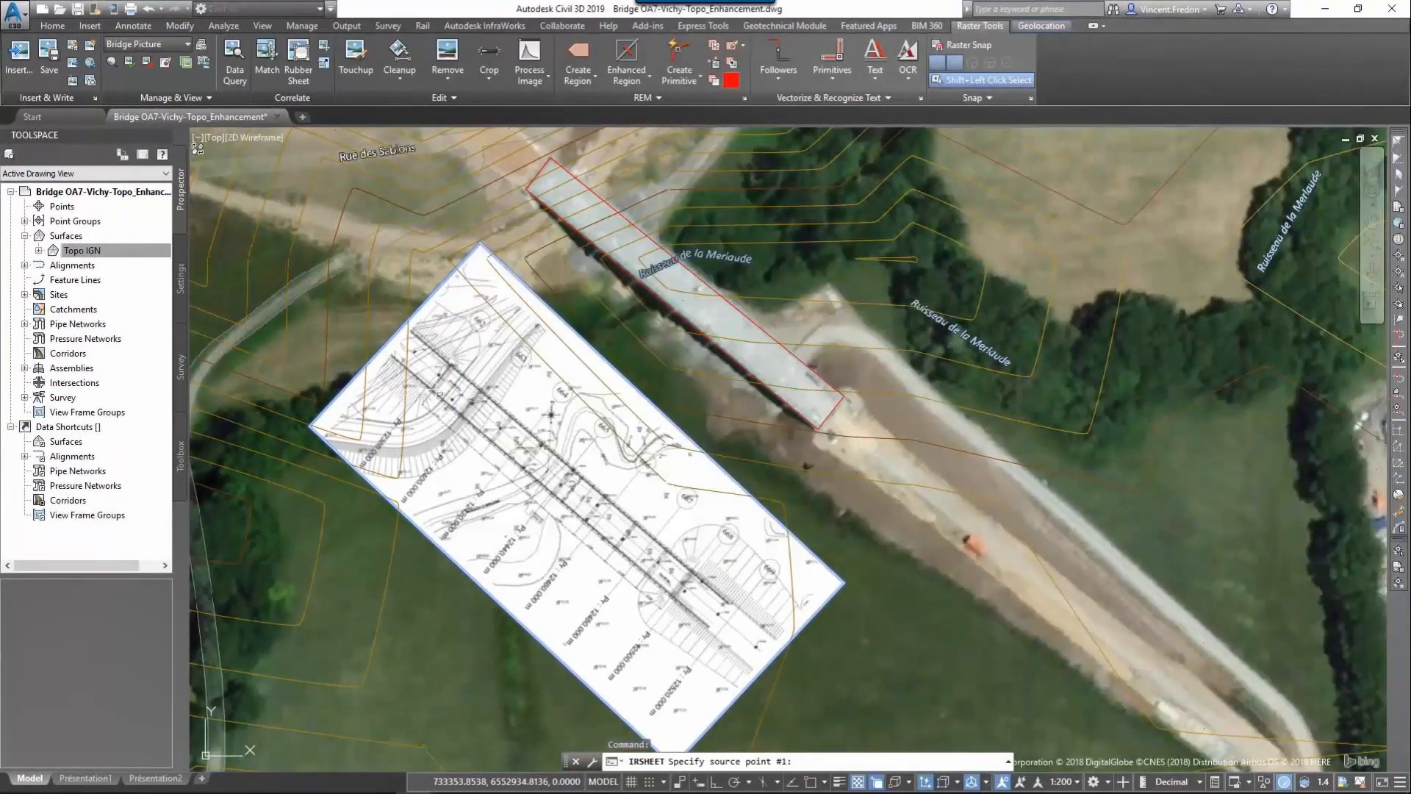
scroll(439, 394, up, 10)
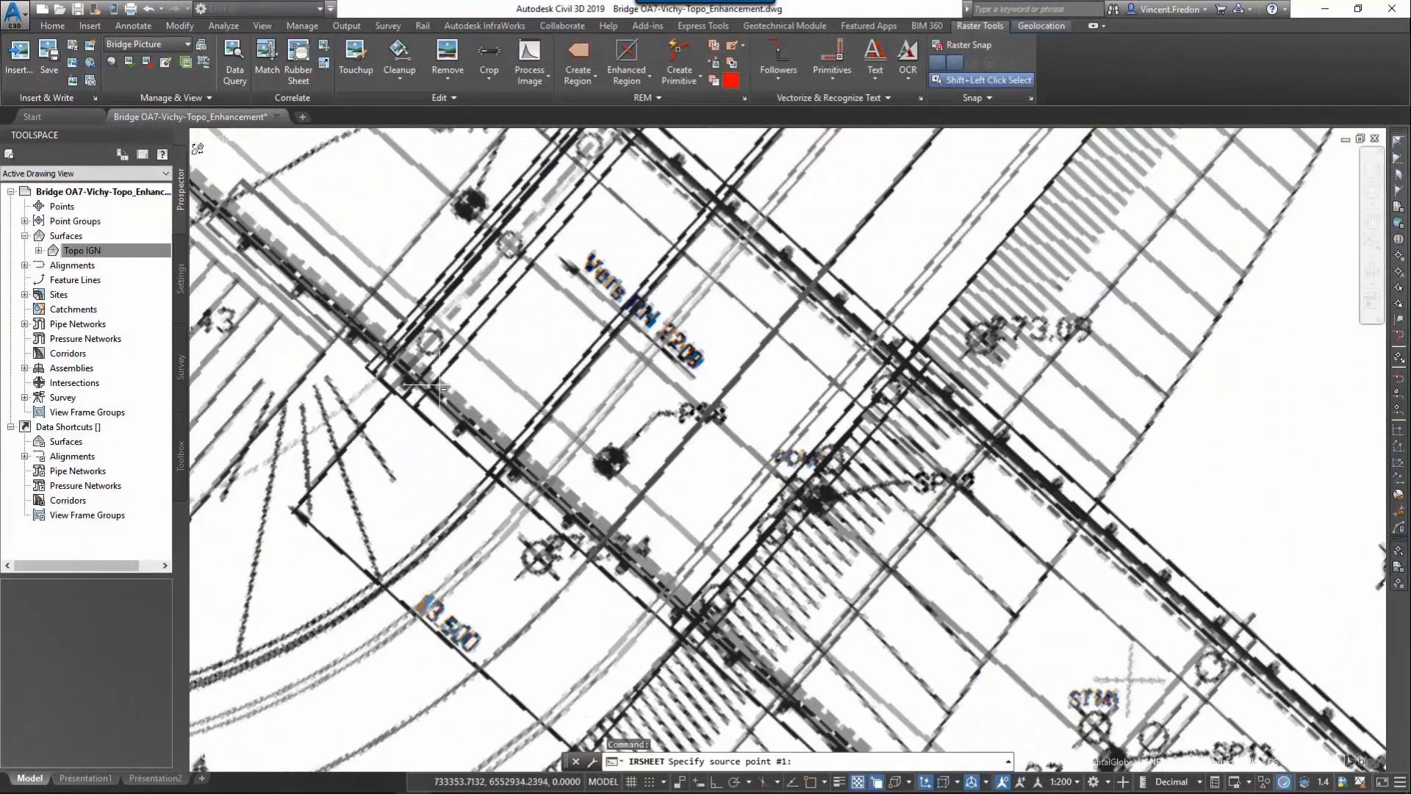
scroll(439, 386, down, 3)
click(404, 384)
scroll(403, 409, down, 3)
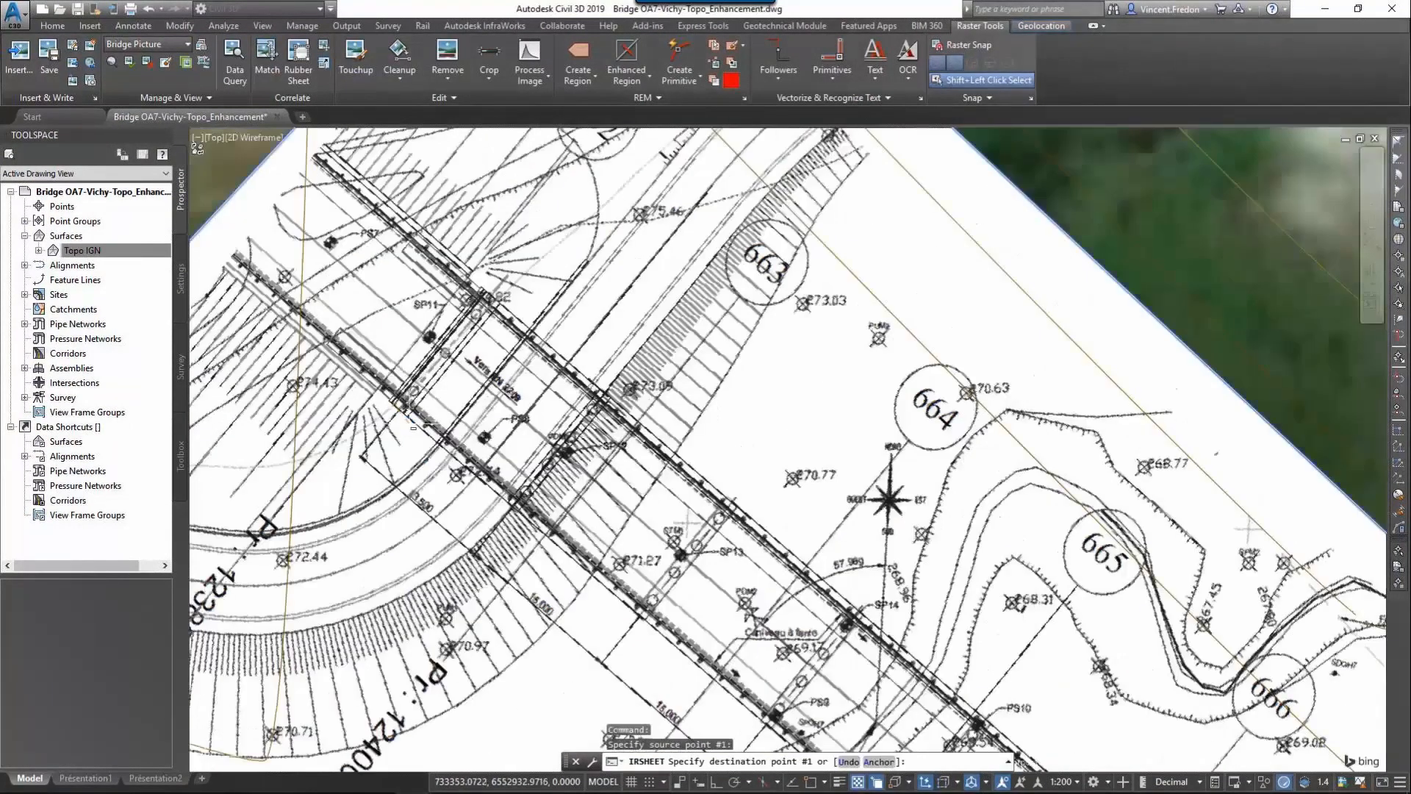
scroll(414, 426, down, 4)
key(F3)
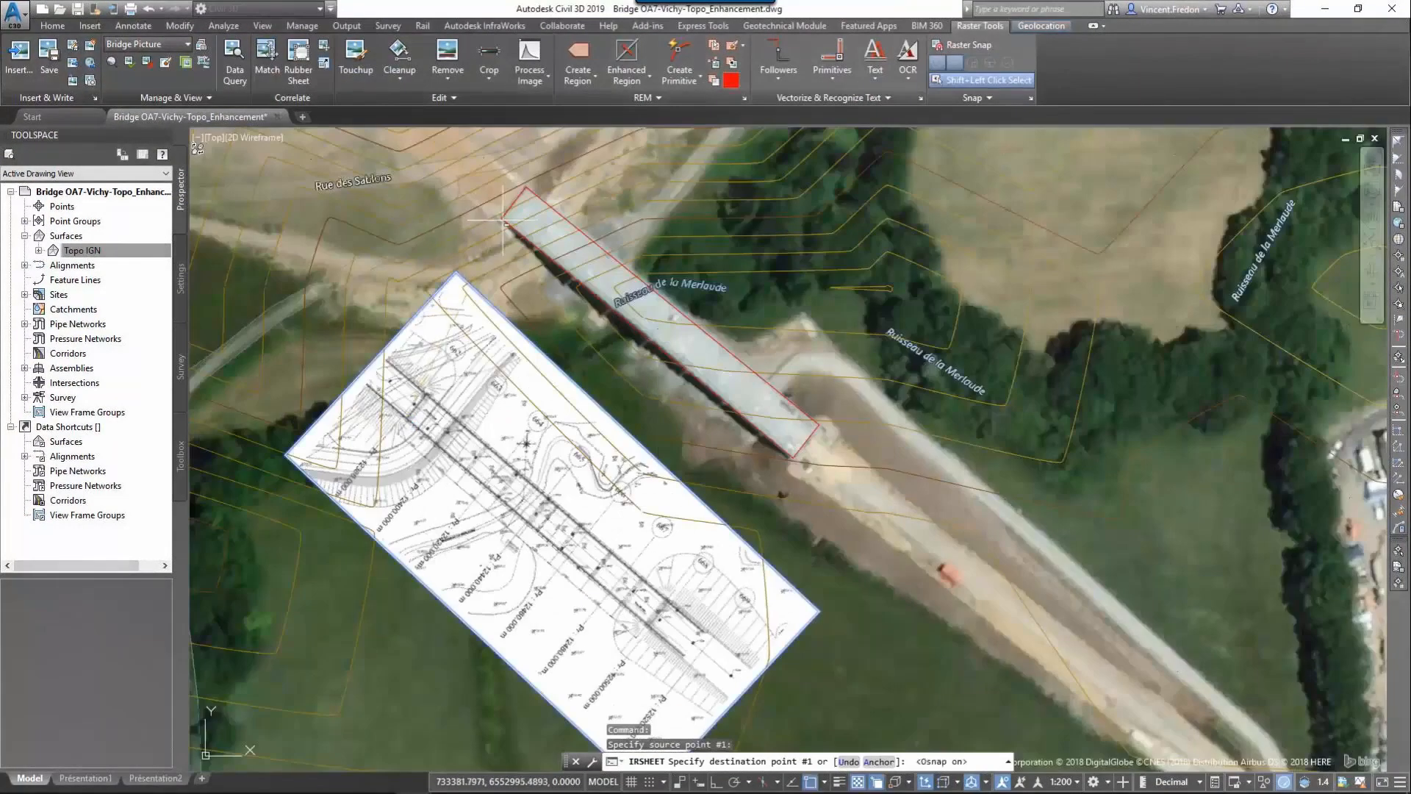
click(501, 218)
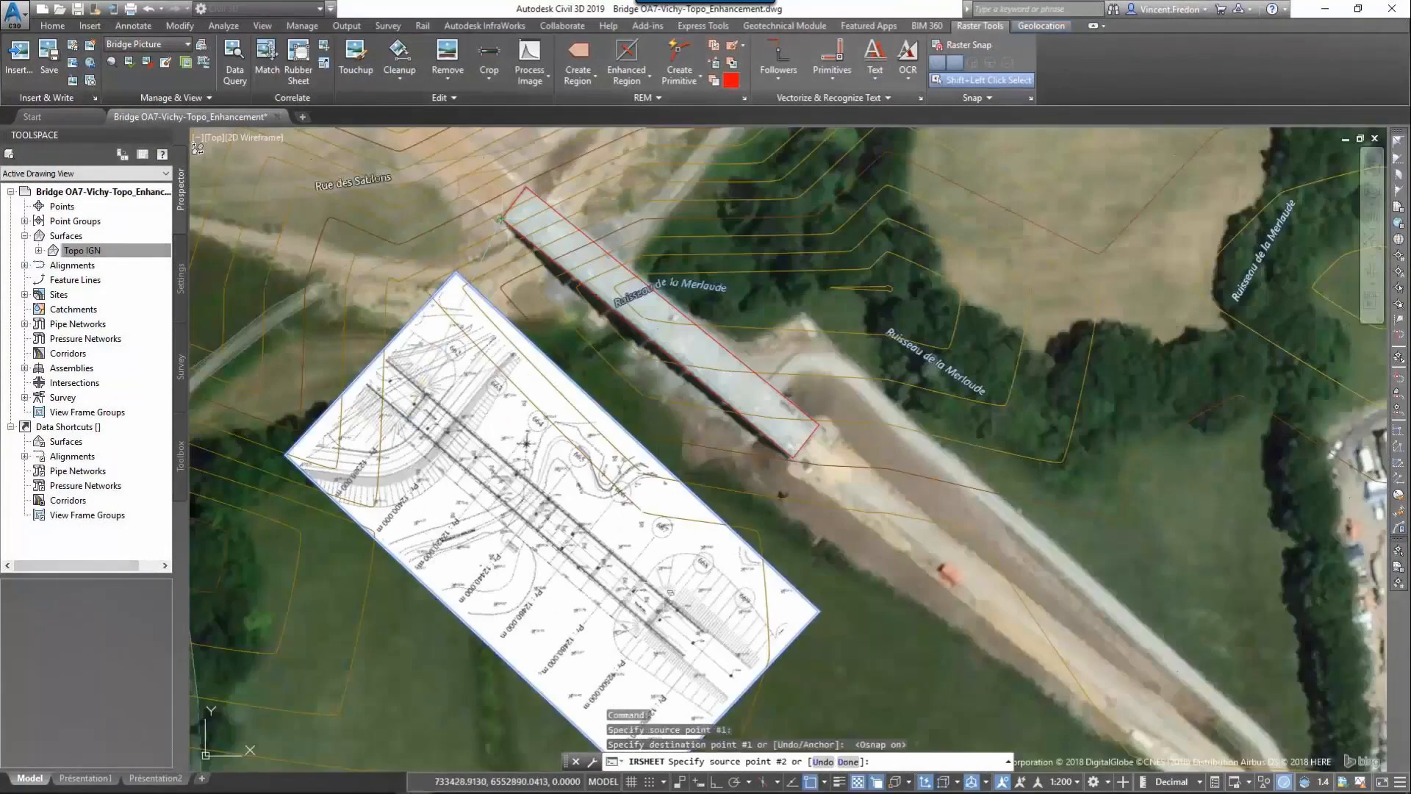
Step: Add three more rubbersheet control points, matching the plan's east, north and south bridge corners to the corresponding red outline corners
scroll(676, 622, up, 8)
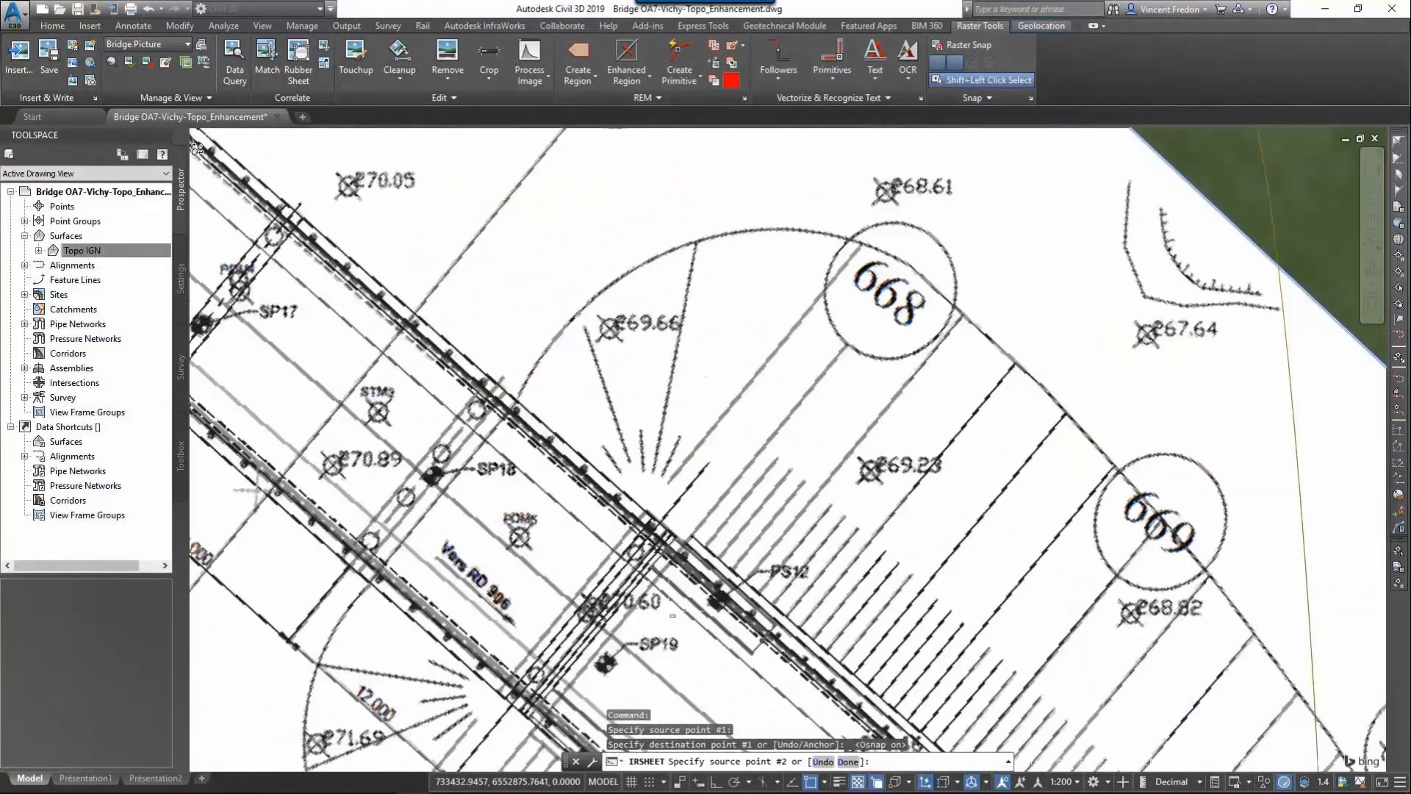
click(676, 583)
scroll(814, 404, down, 10)
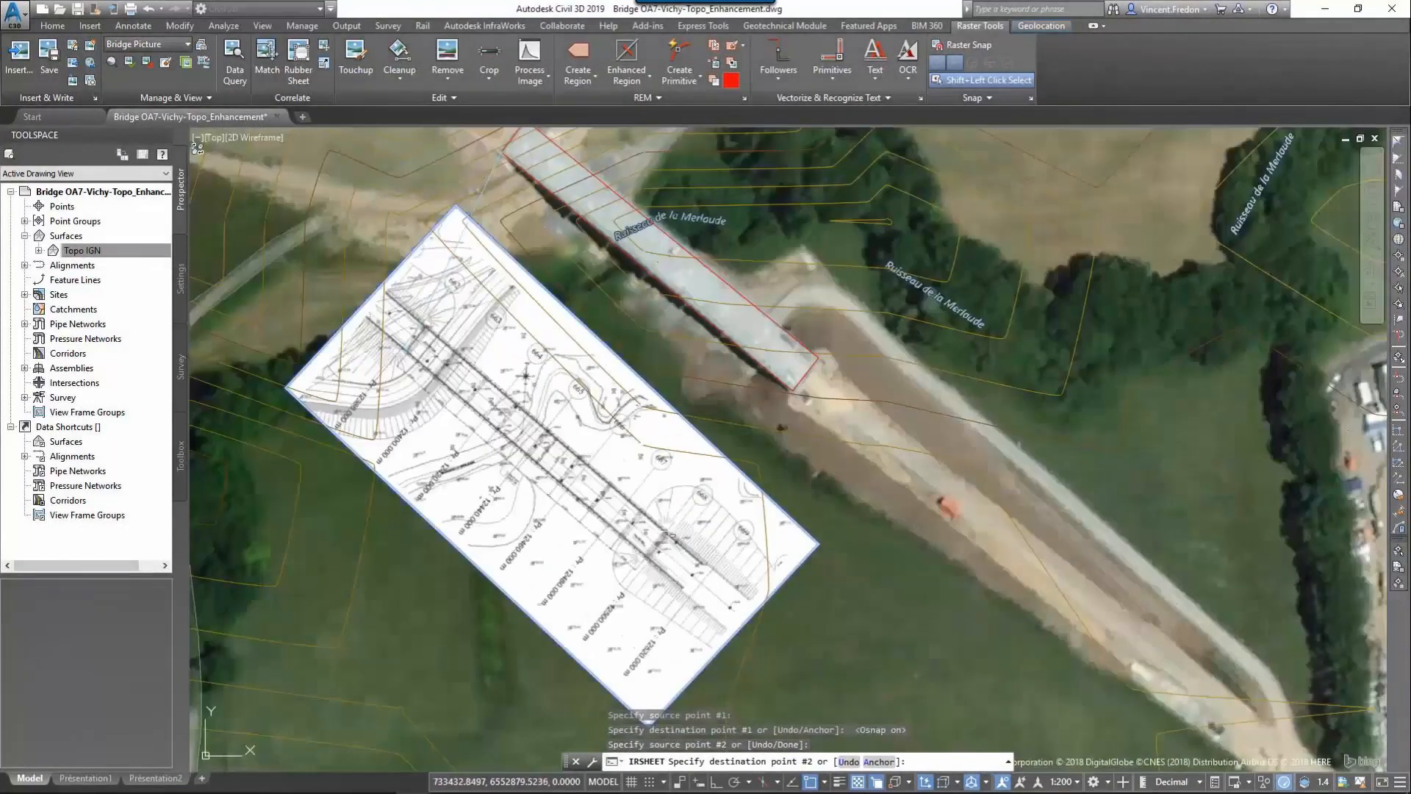
click(819, 358)
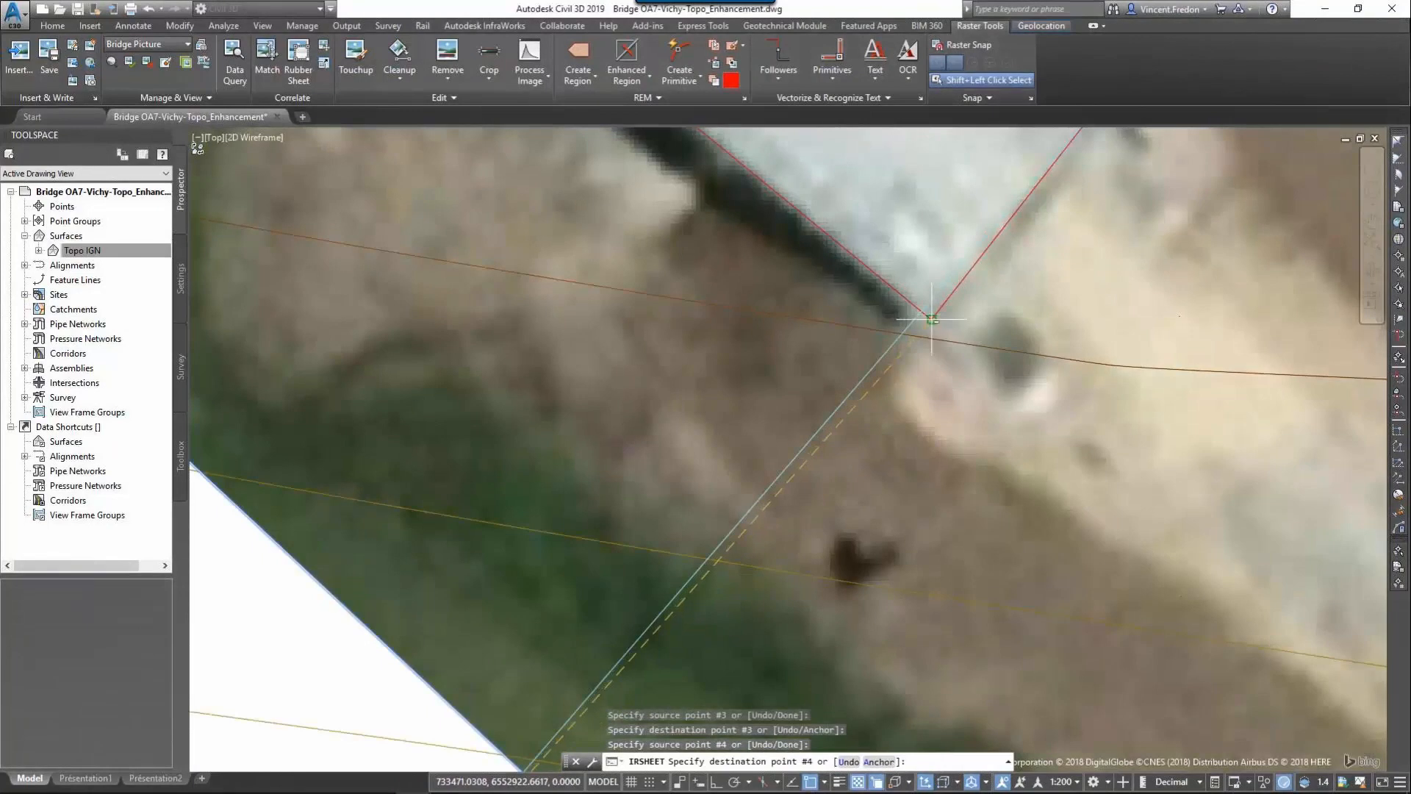
click(932, 319)
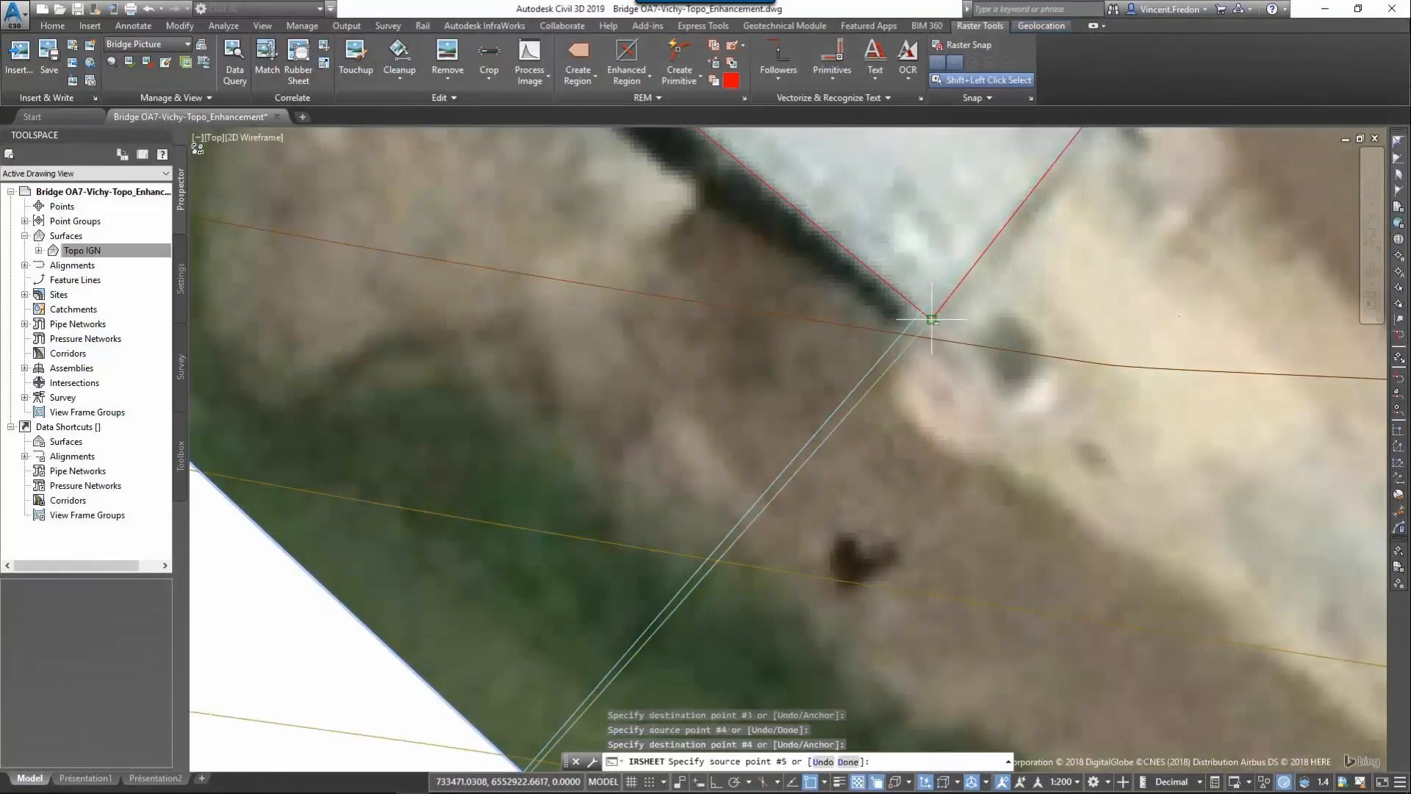
scroll(906, 412, down, 10)
scroll(906, 411, up, 4)
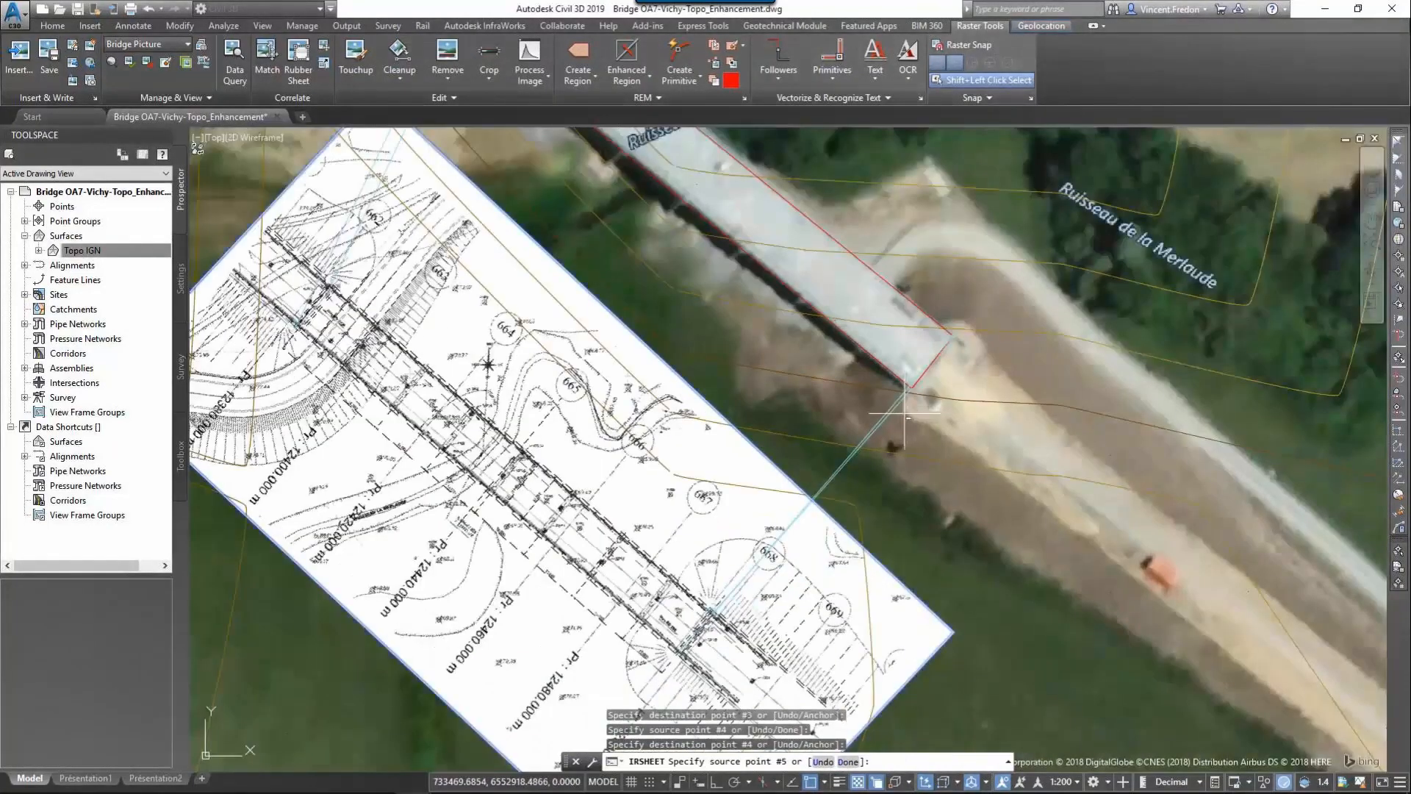
key(Return)
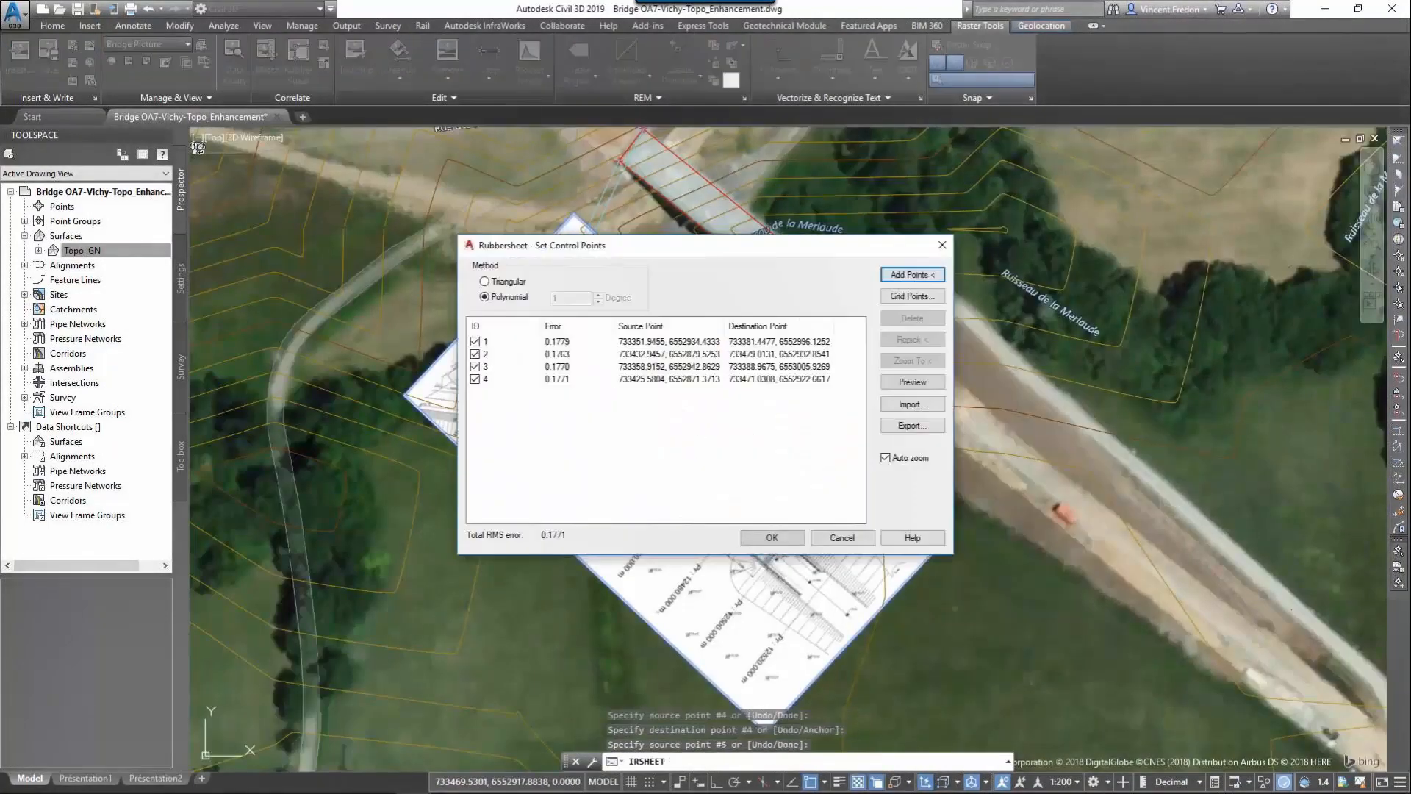
Step: Apply the polynomial rubbersheet with its four control points so the plan image is warped onto the red bridge outline
click(771, 537)
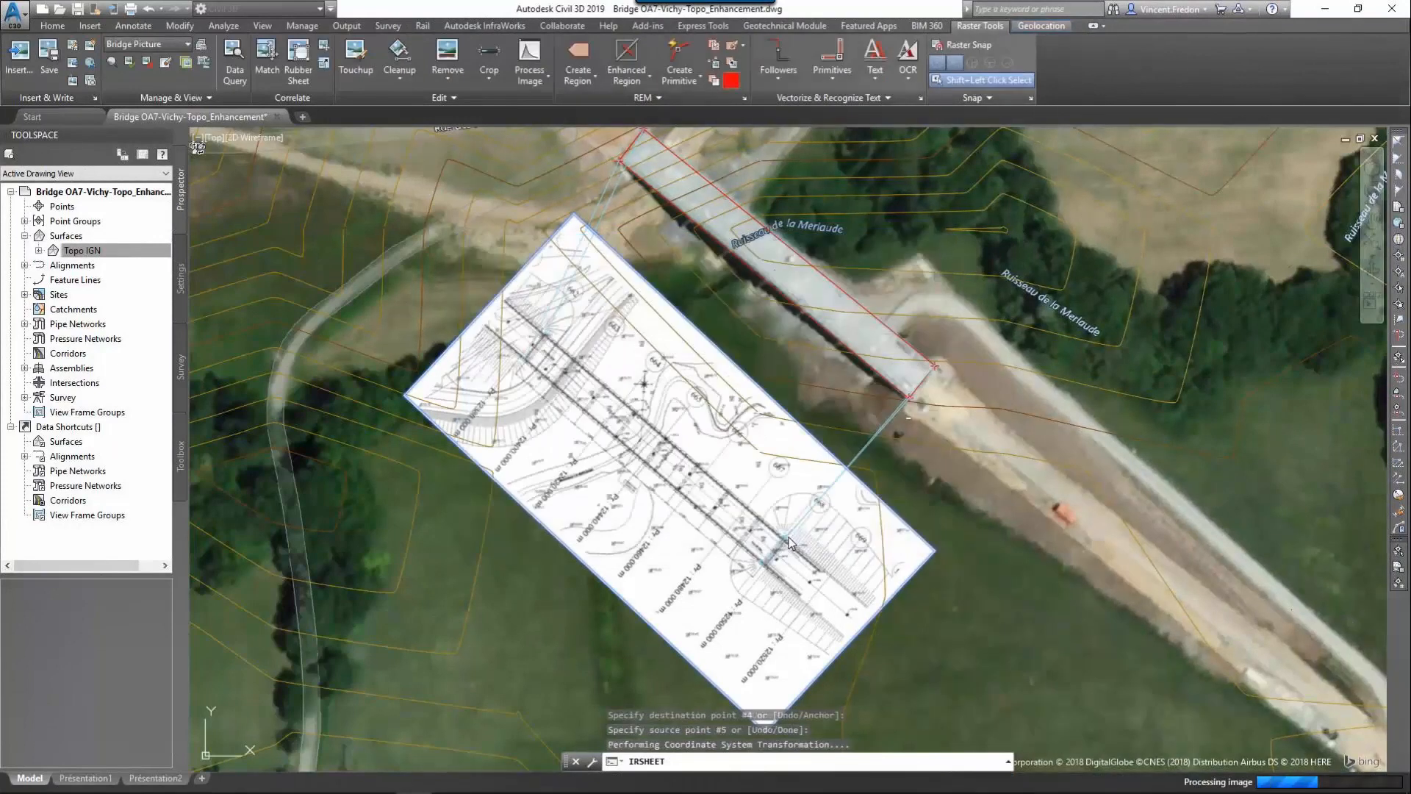
middle_drag(699, 460, 621, 586)
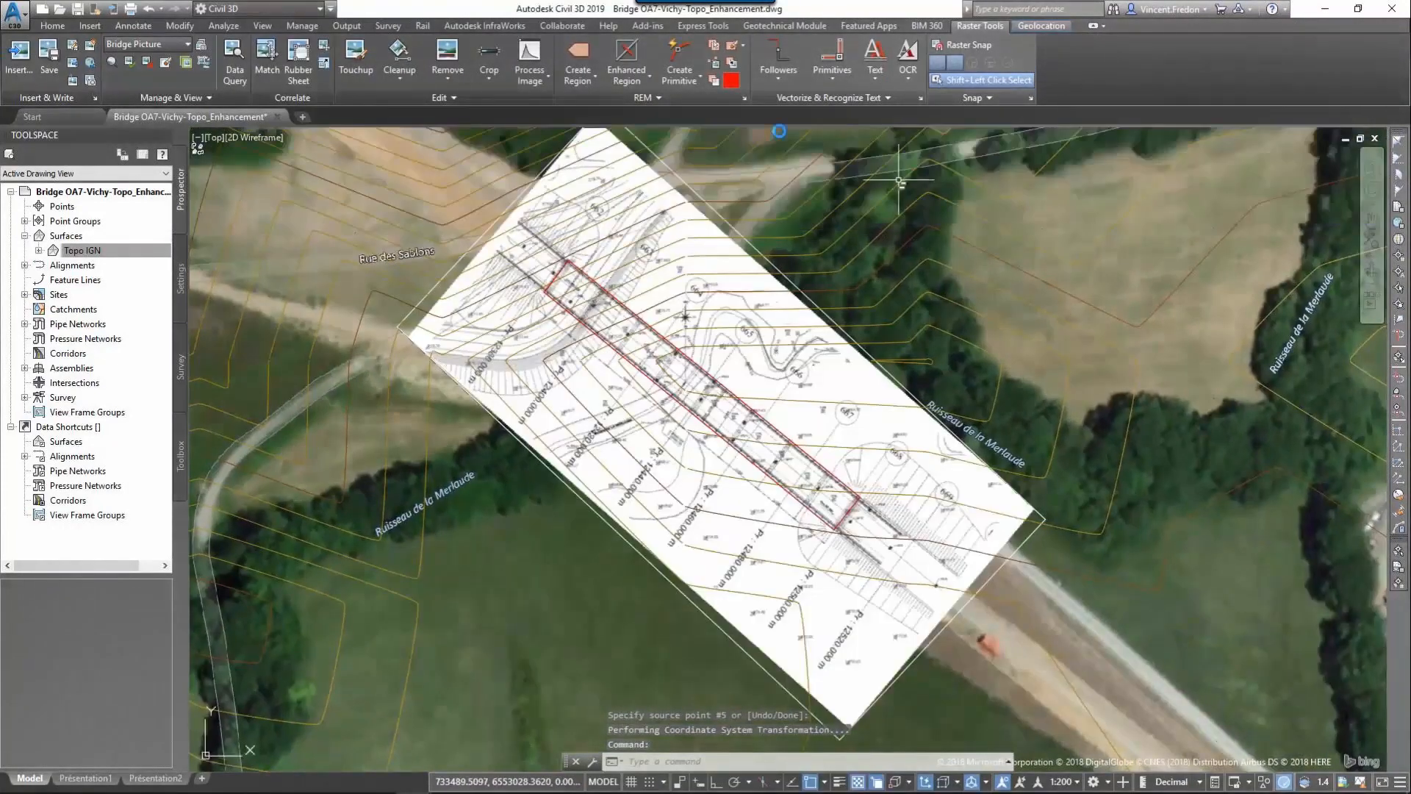
Step: Set the transparency of the Picture Bridge layer to 40
click(53, 34)
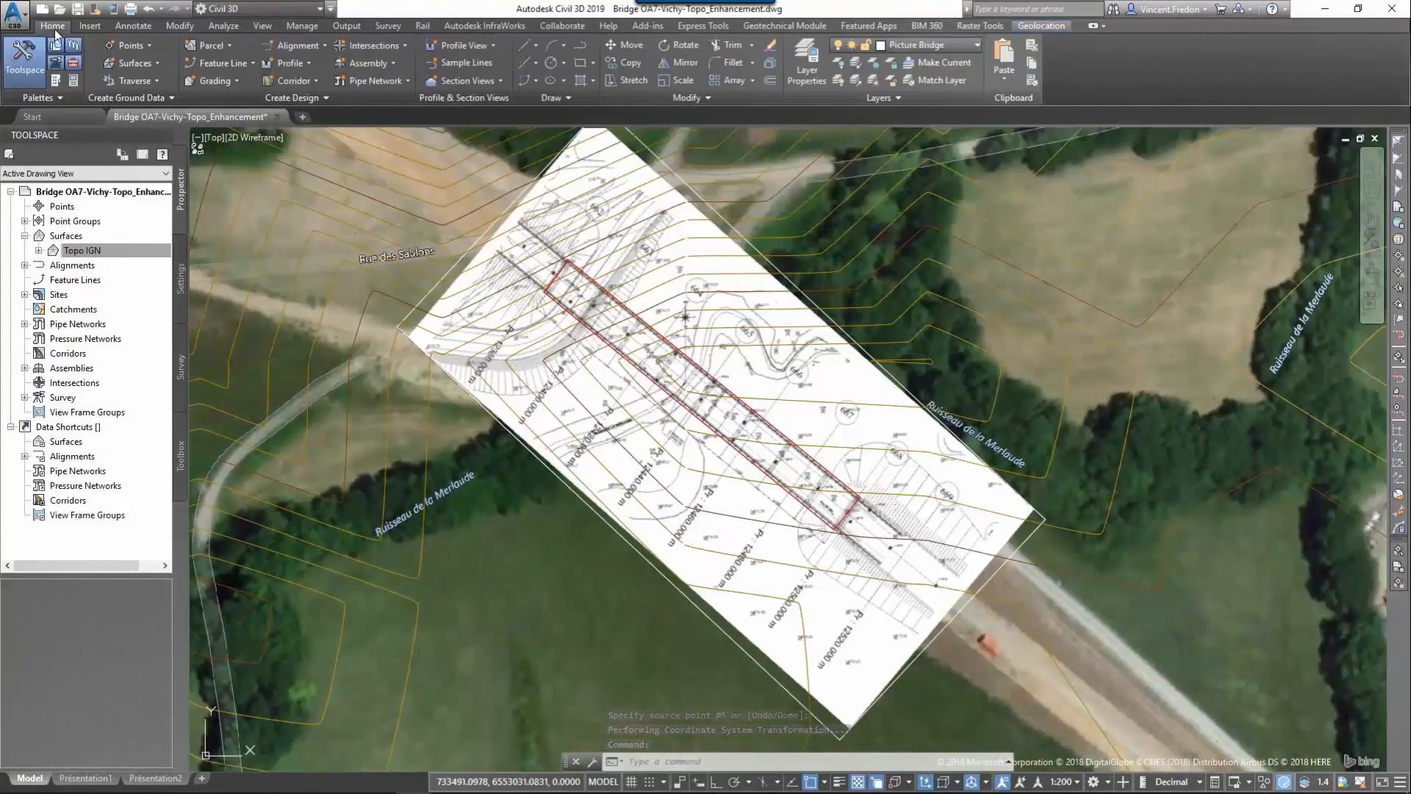
click(807, 59)
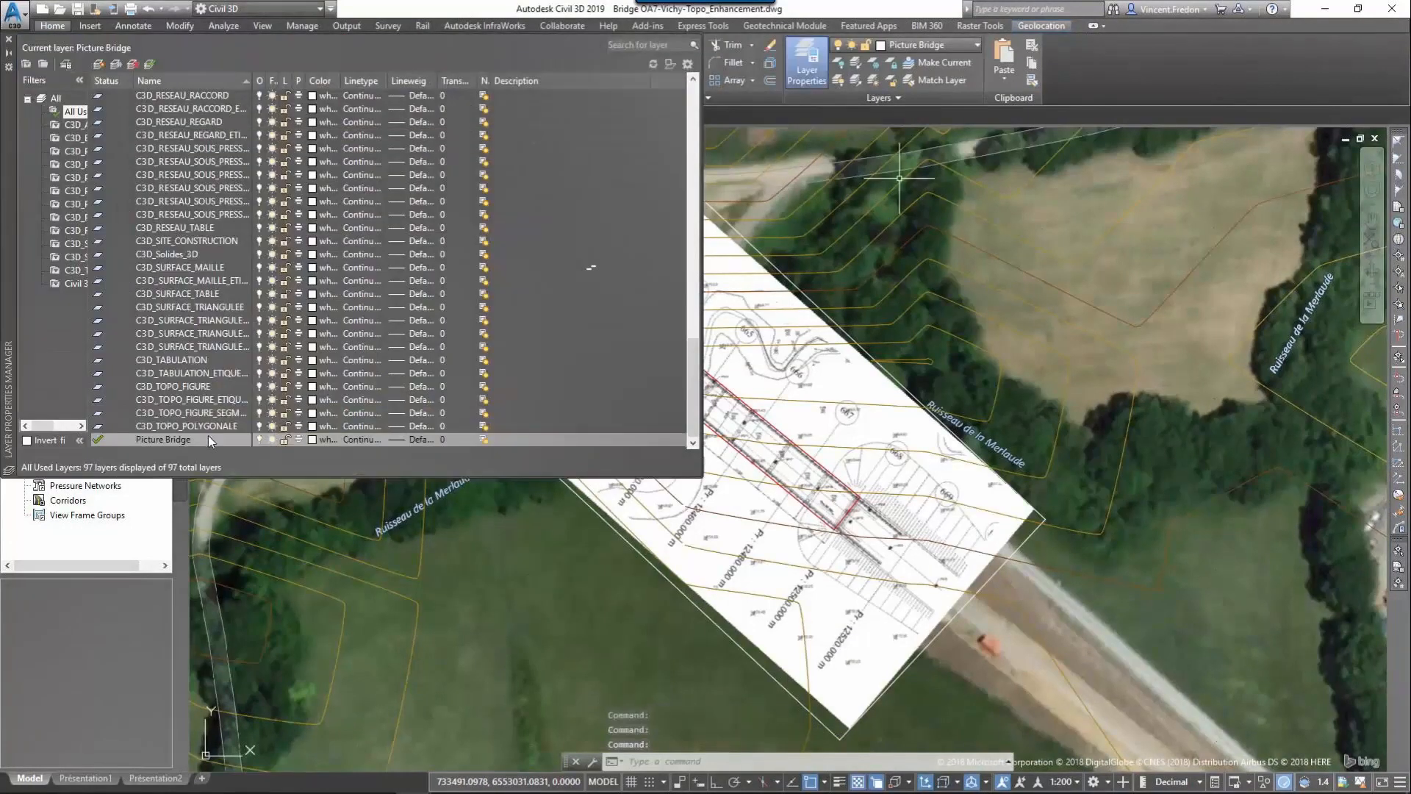
click(445, 440)
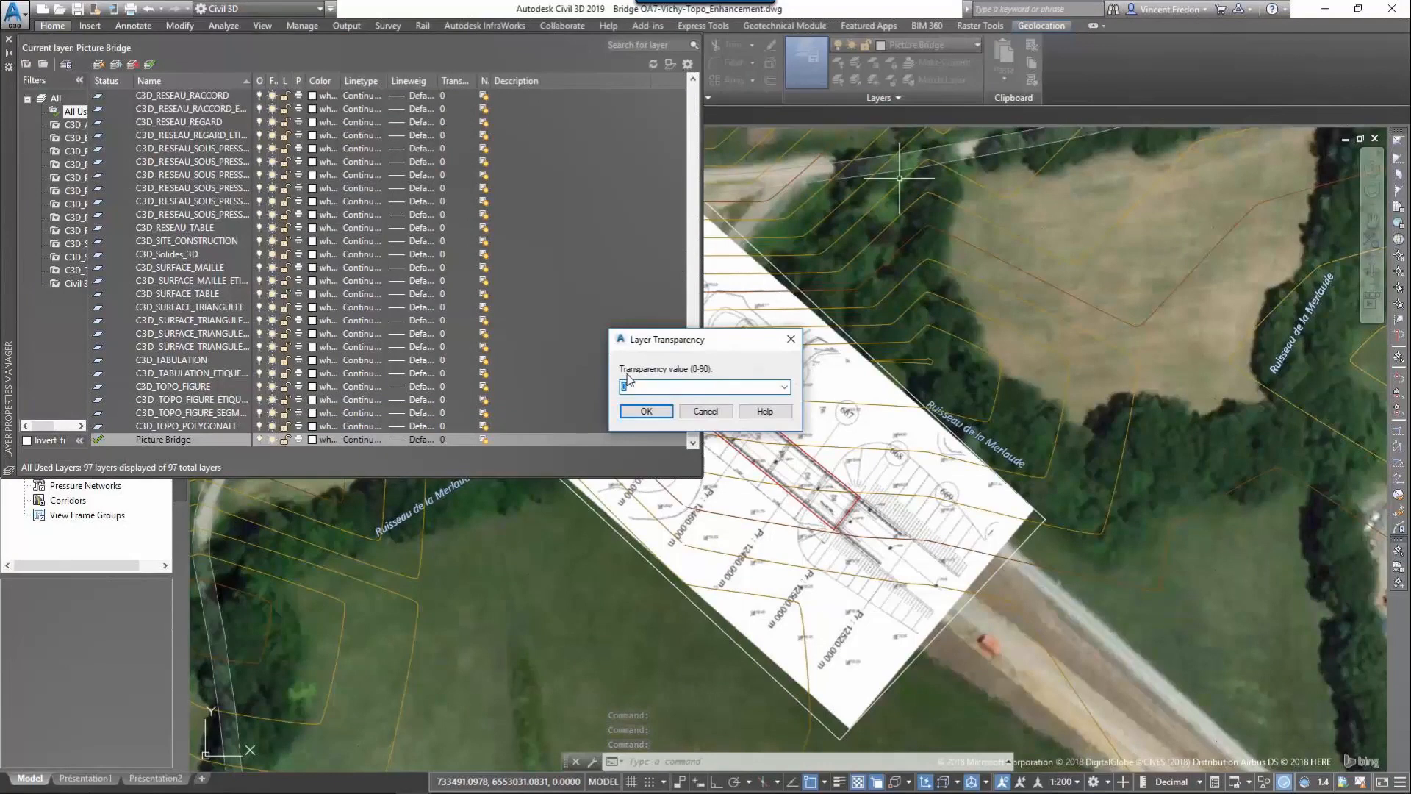
key(Return)
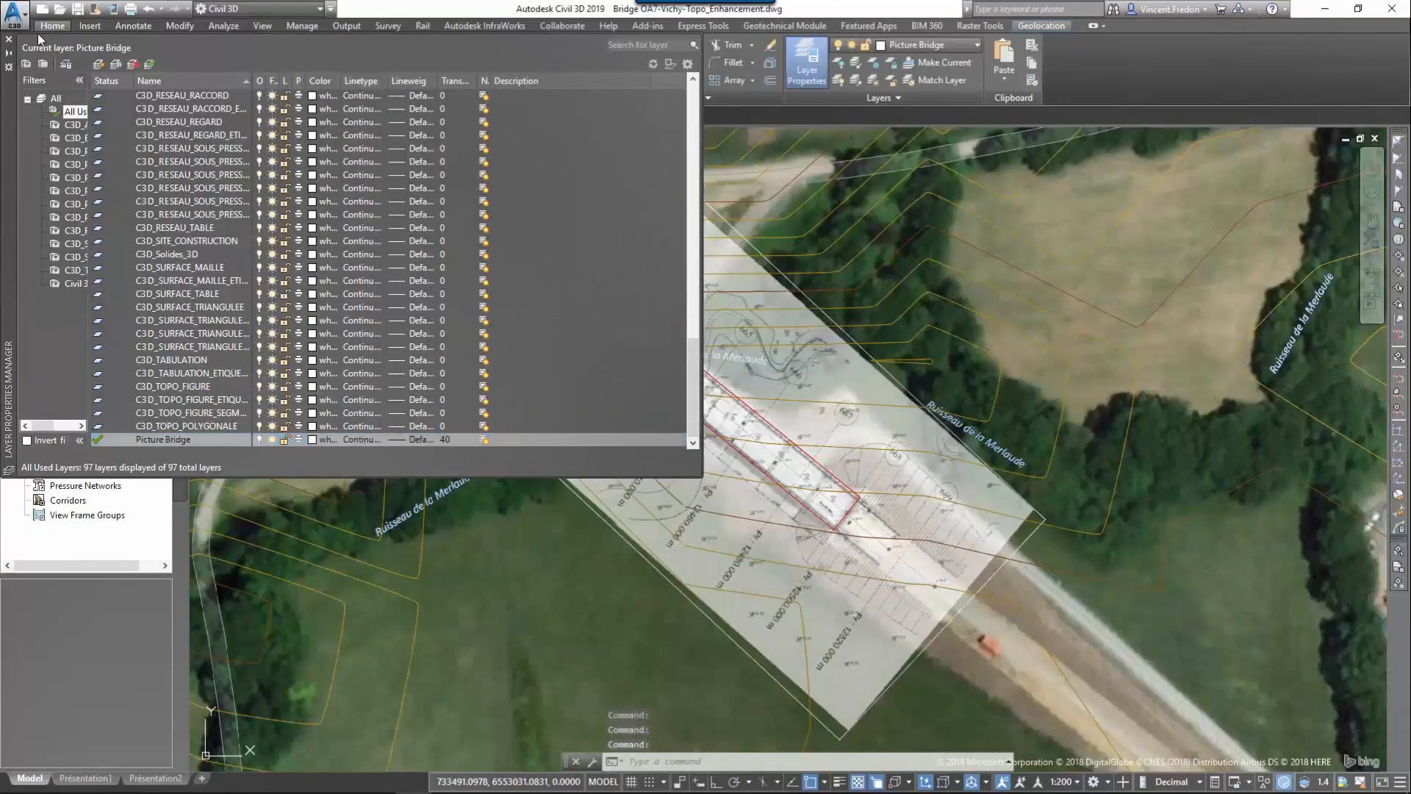
click(9, 42)
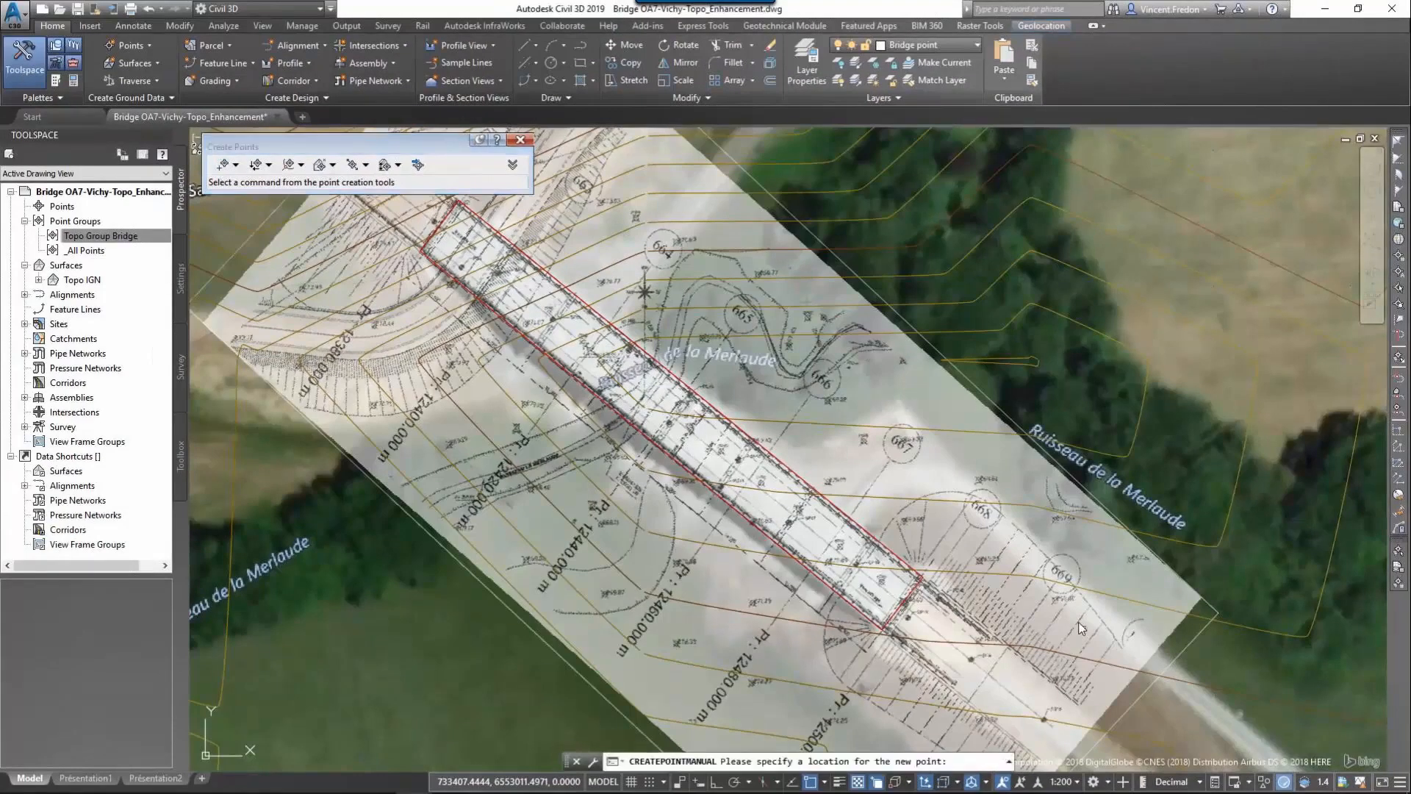
Step: Create a manual point with elevation 268.82 on the matching spot height mark just below the 669 circle on the plan
scroll(1084, 627, up, 4)
scroll(1044, 571, up, 2)
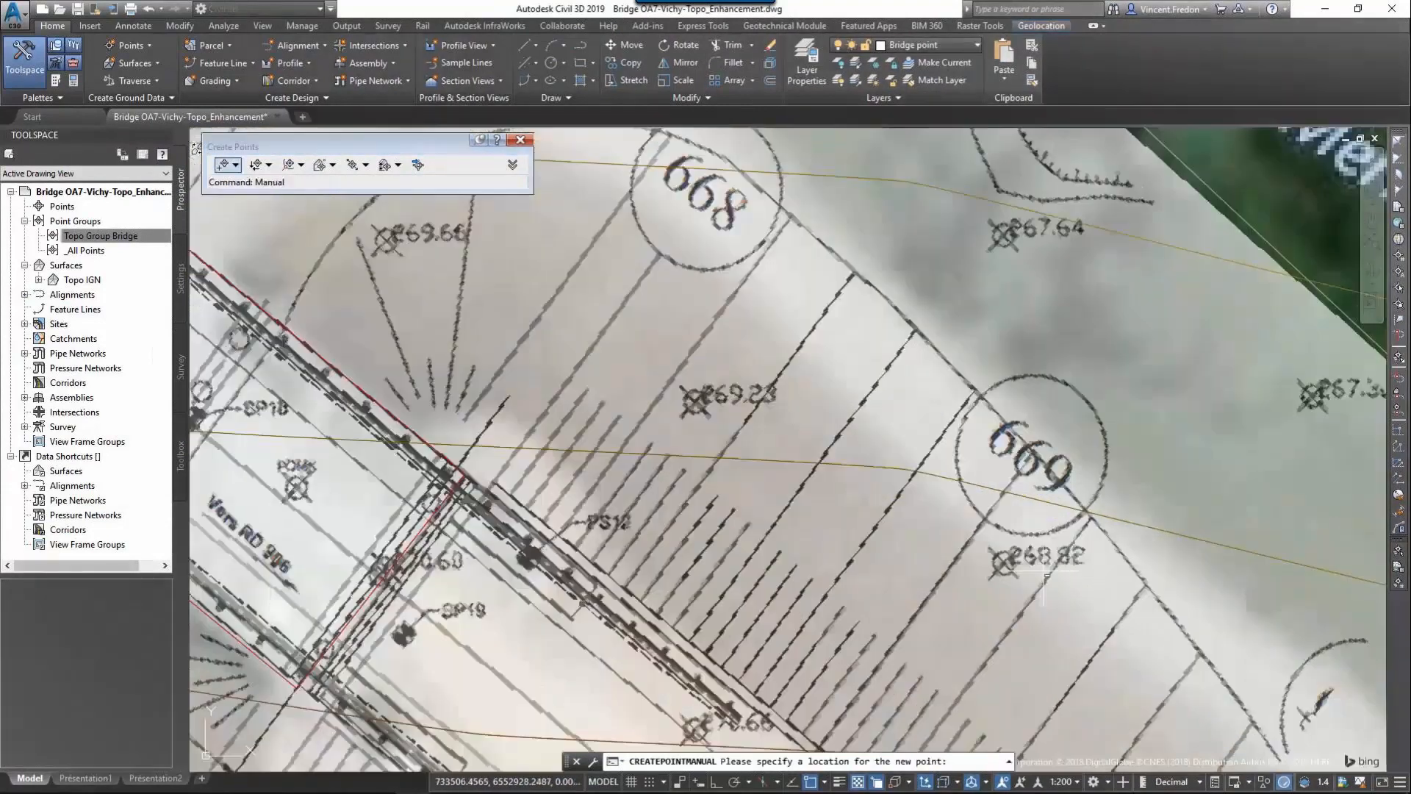
click(1004, 568)
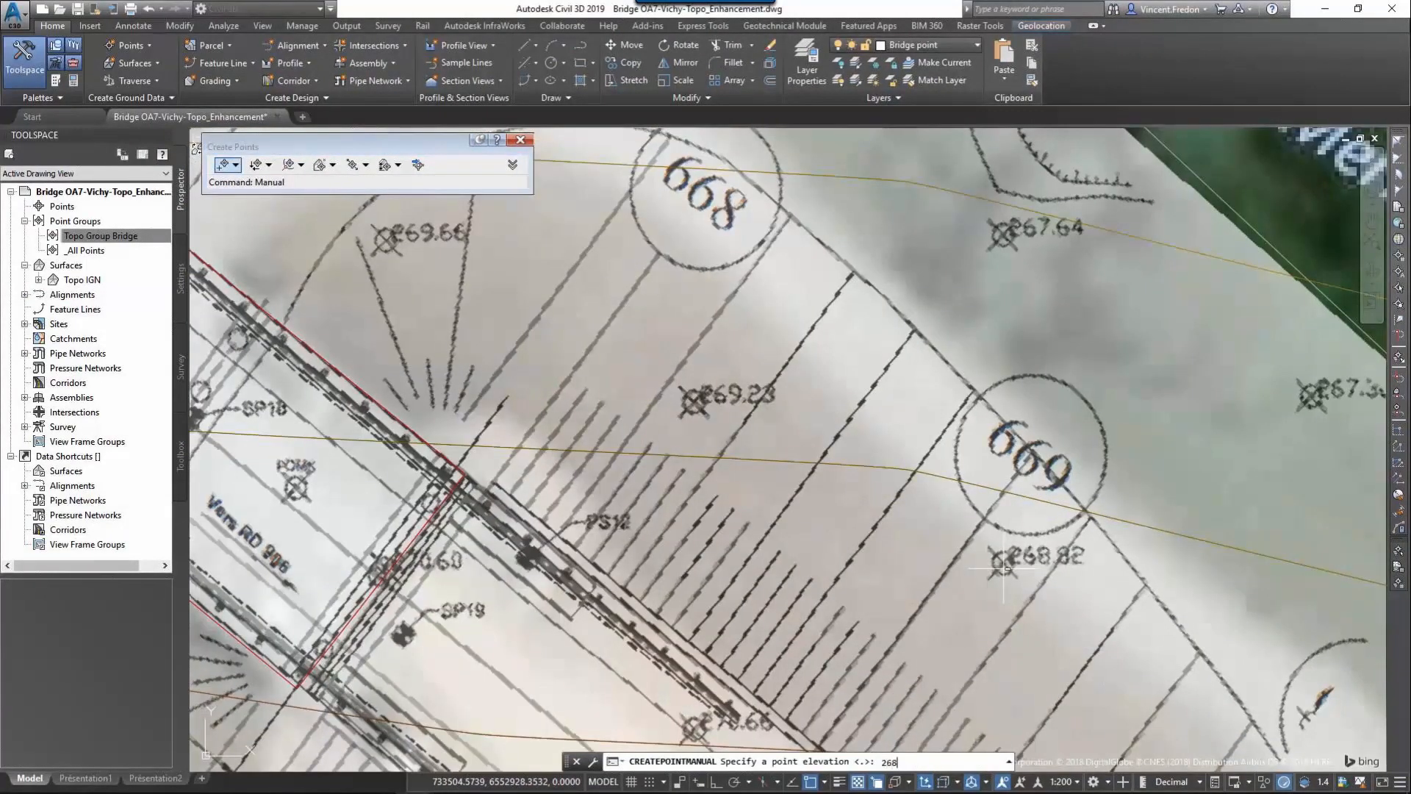
text(268.82)
key(Return)
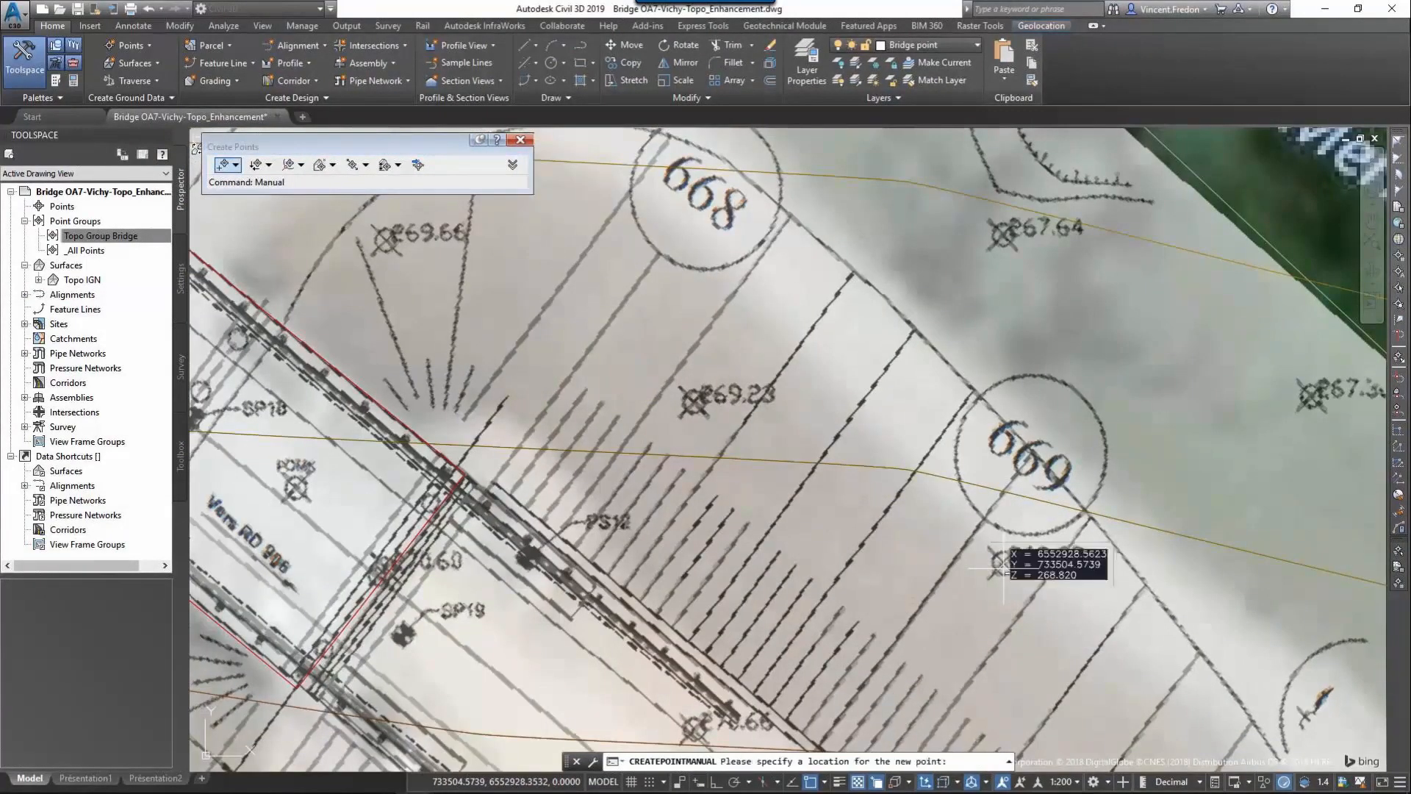
Step: Create two more manual points on the plan's spot height marks northeast and north of the 669 circle, with elevations 267.3 and 267.64
middle_drag(1260, 432, 985, 486)
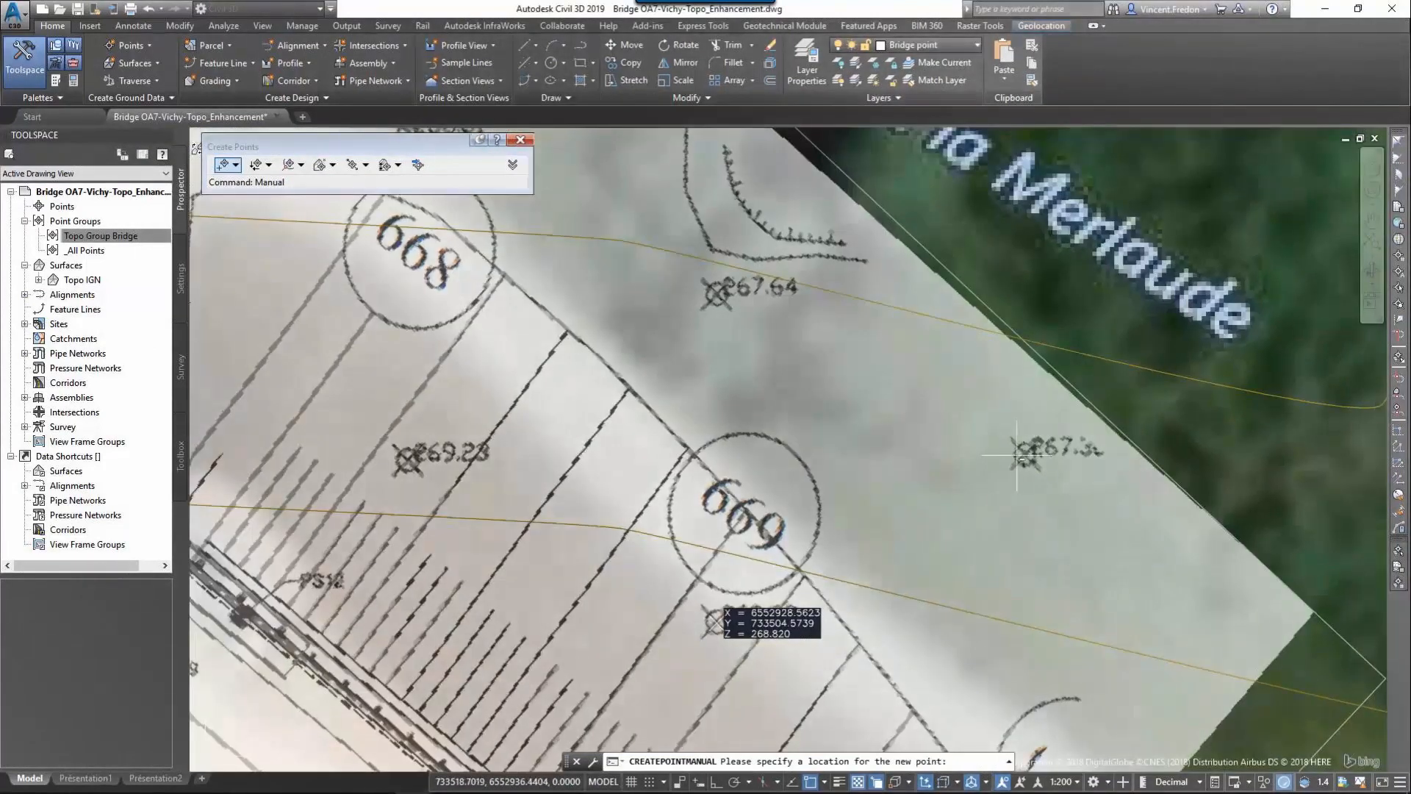
click(1016, 459)
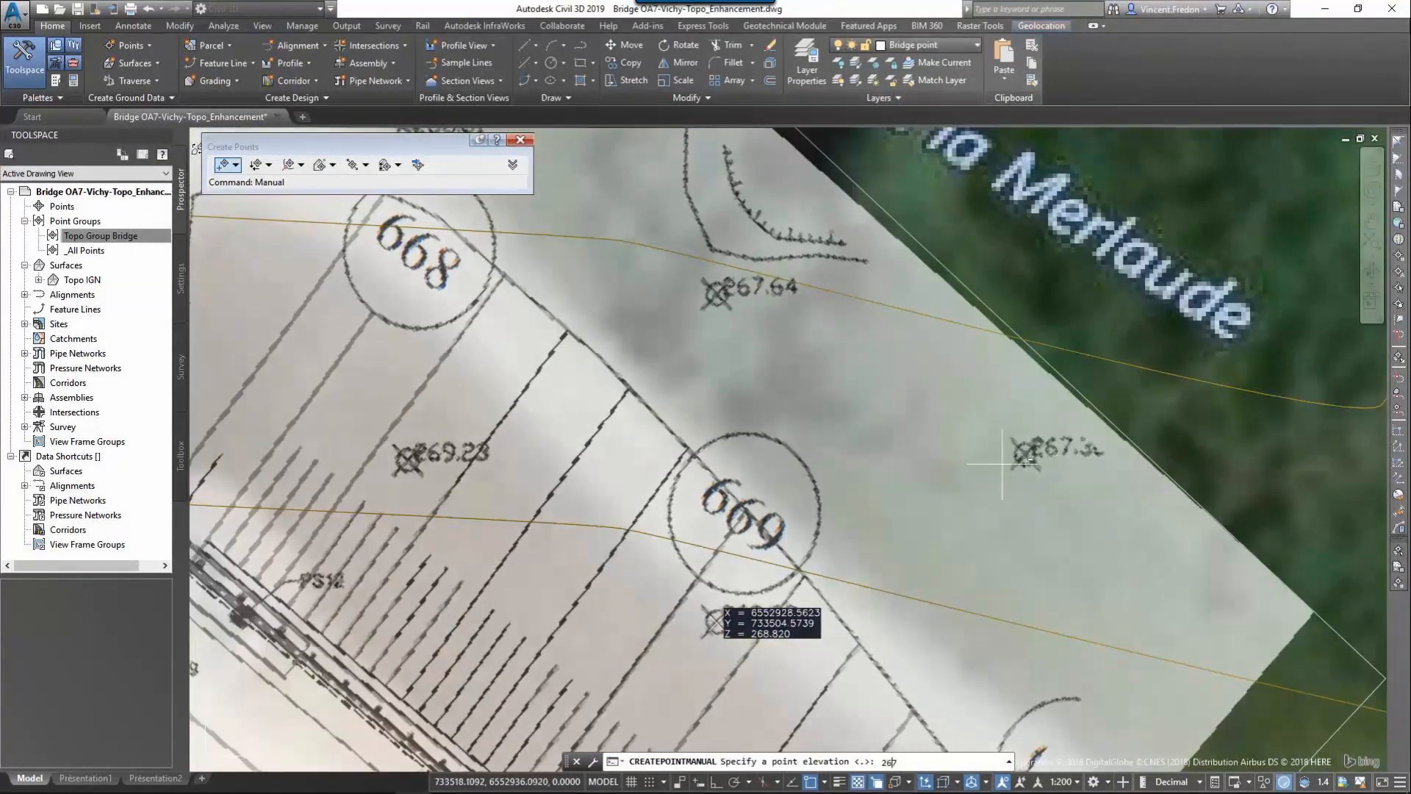
text(267.3)
key(Return)
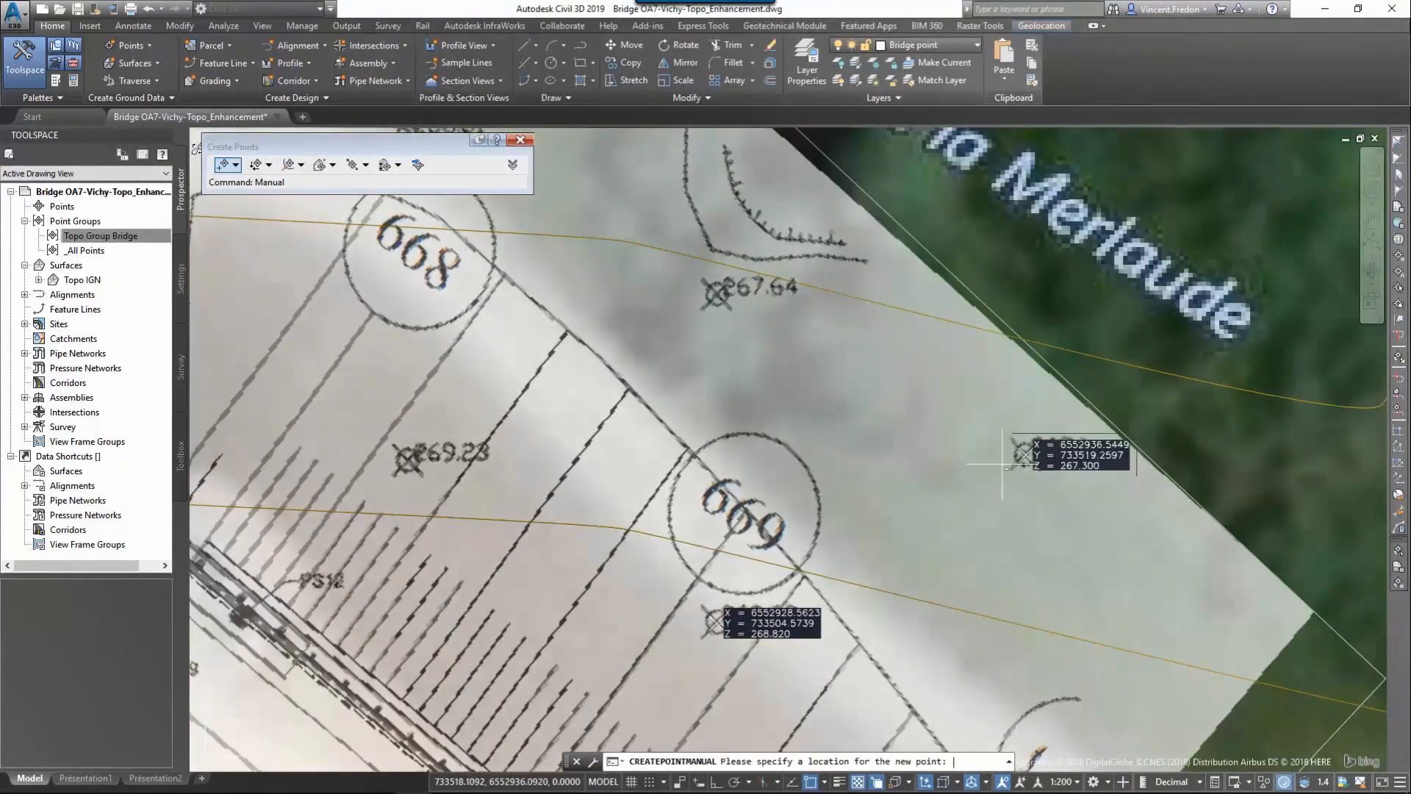
click(717, 293)
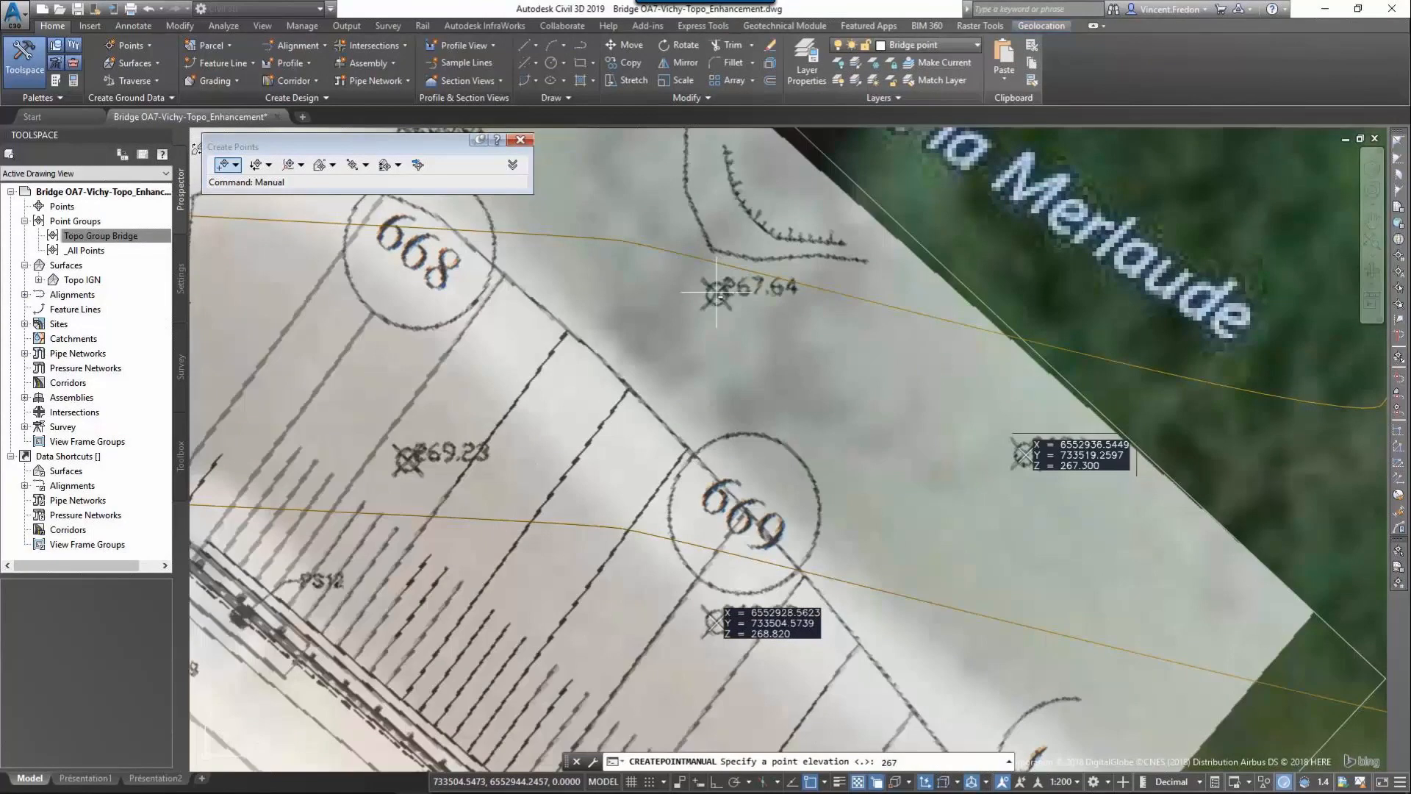
text(267.64)
key(Return)
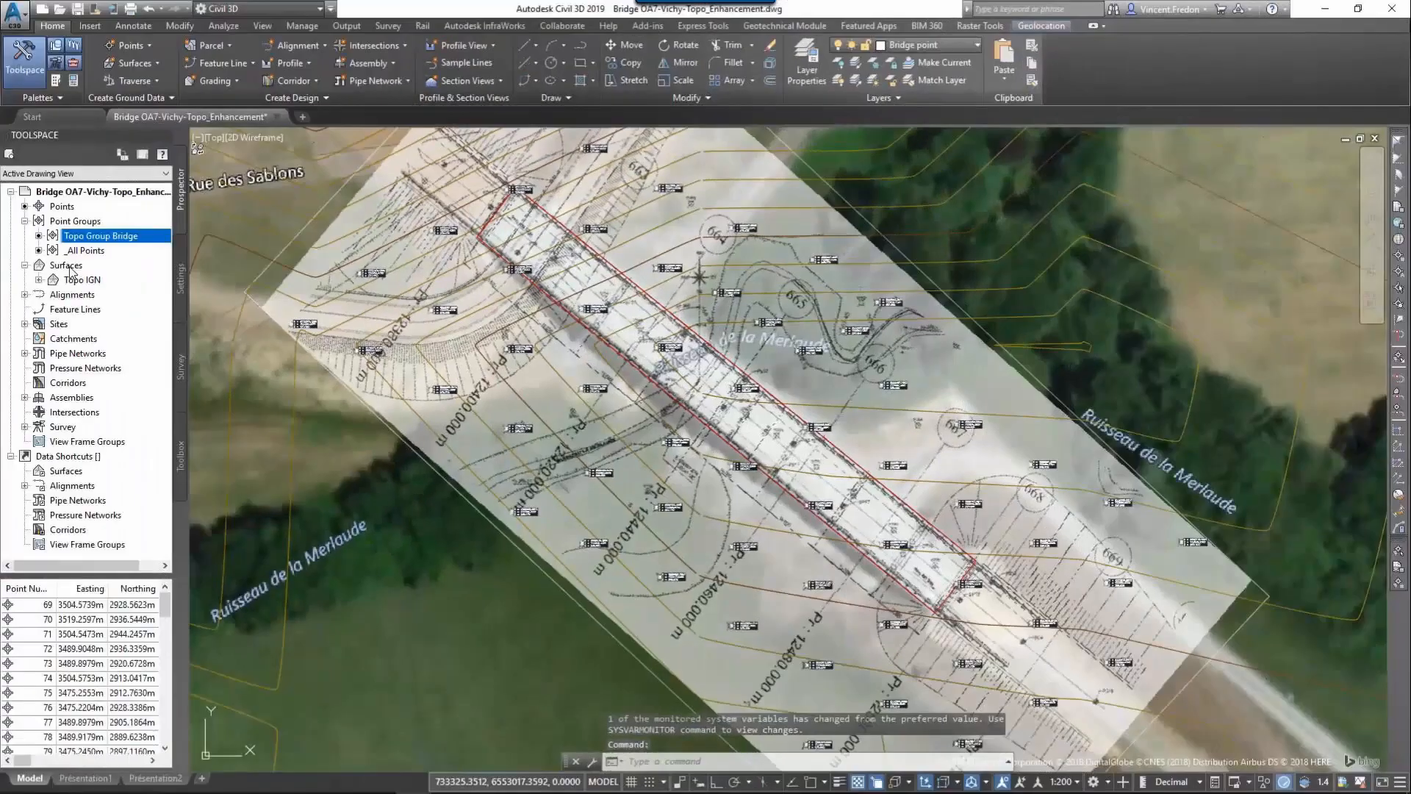
Step: Create a TIN surface named Topo bridge with the Triangle Magenta style
right_click(70, 266)
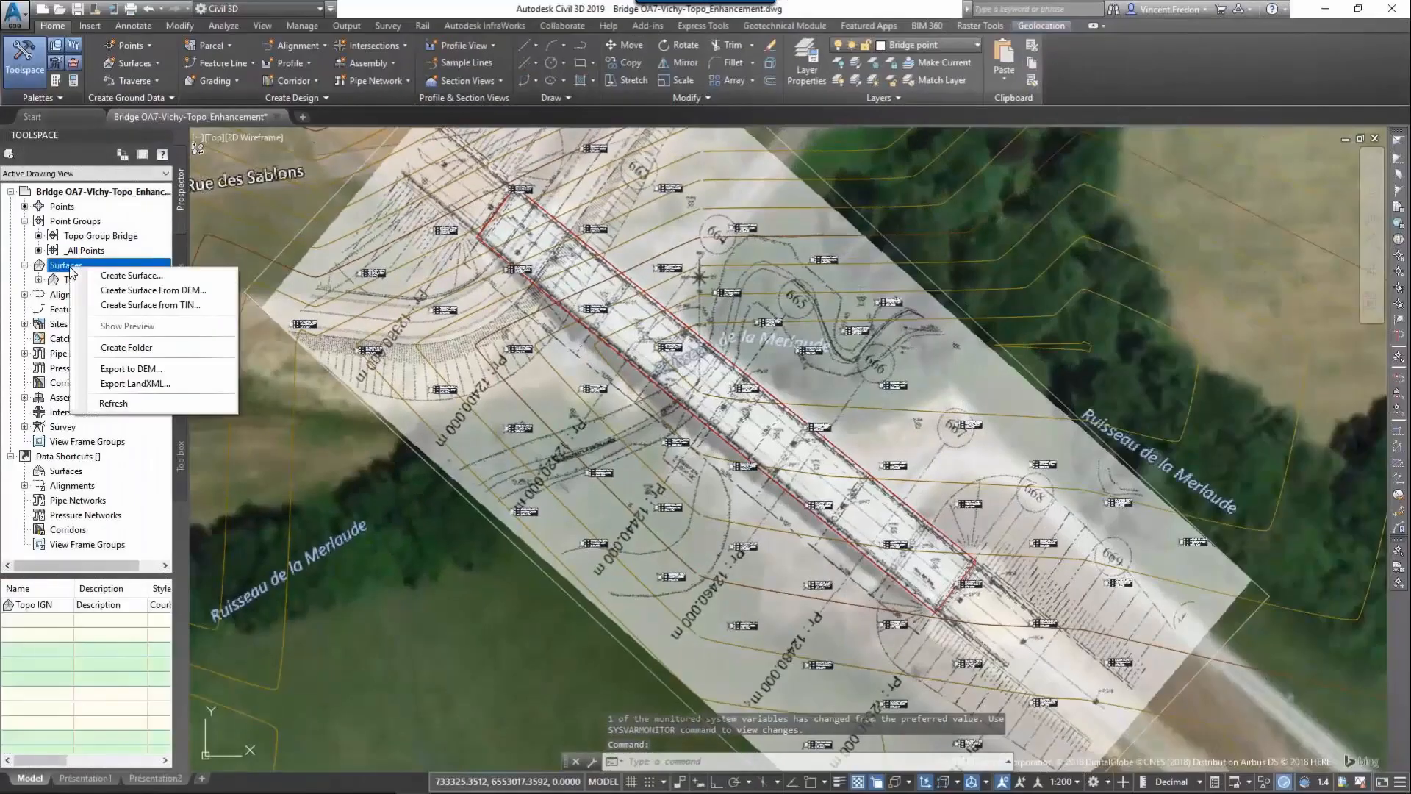
click(147, 278)
click(781, 336)
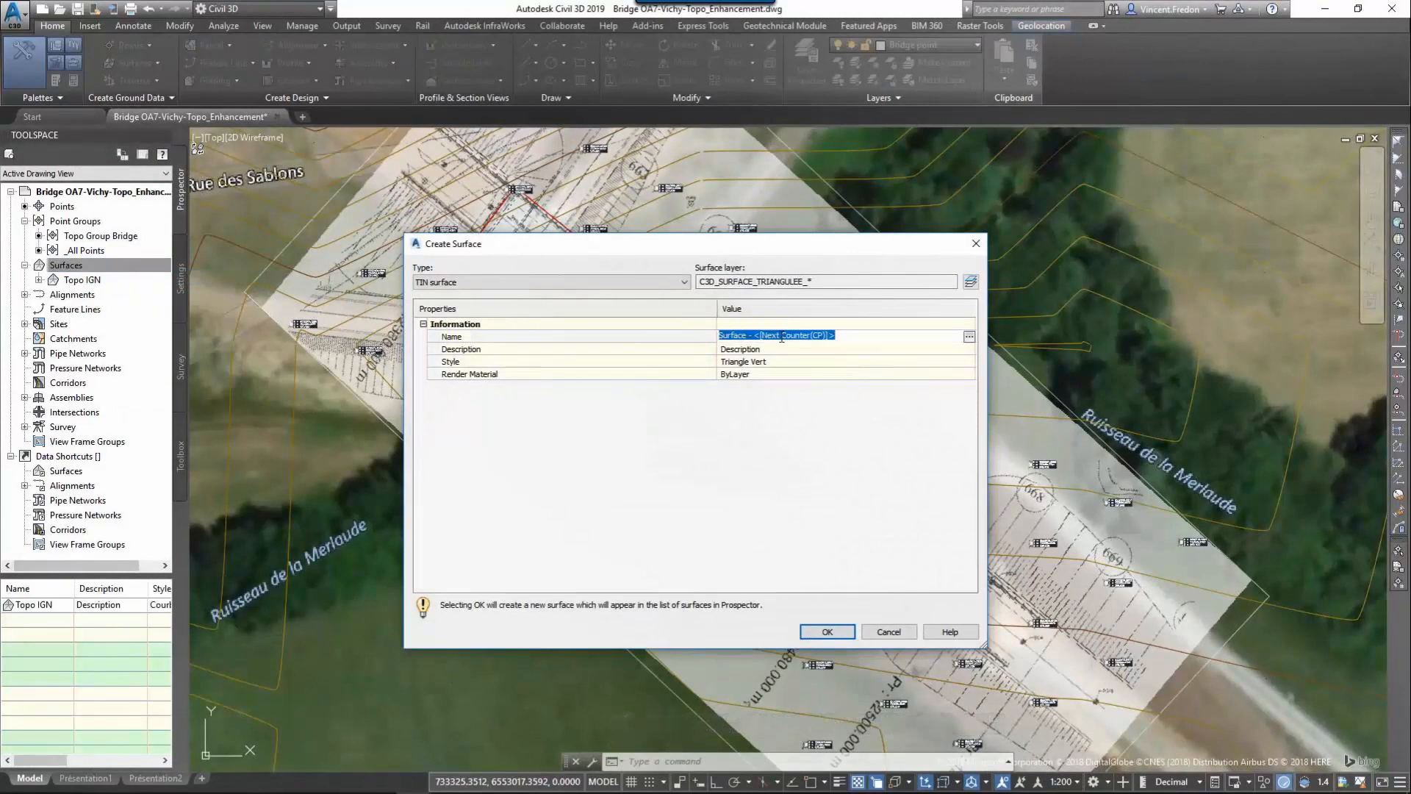
text(Topo bridge)
key(Return)
click(882, 362)
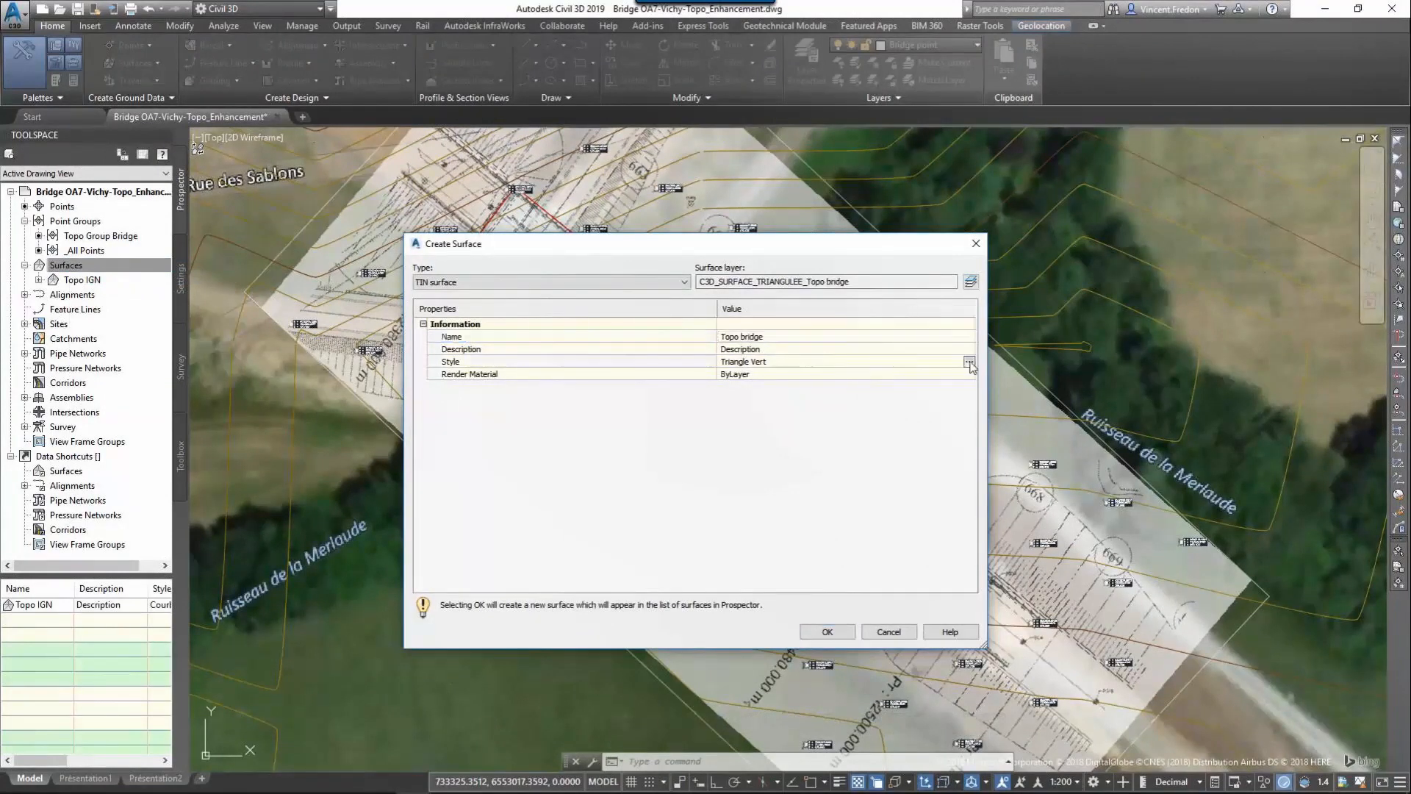
click(967, 362)
click(404, 285)
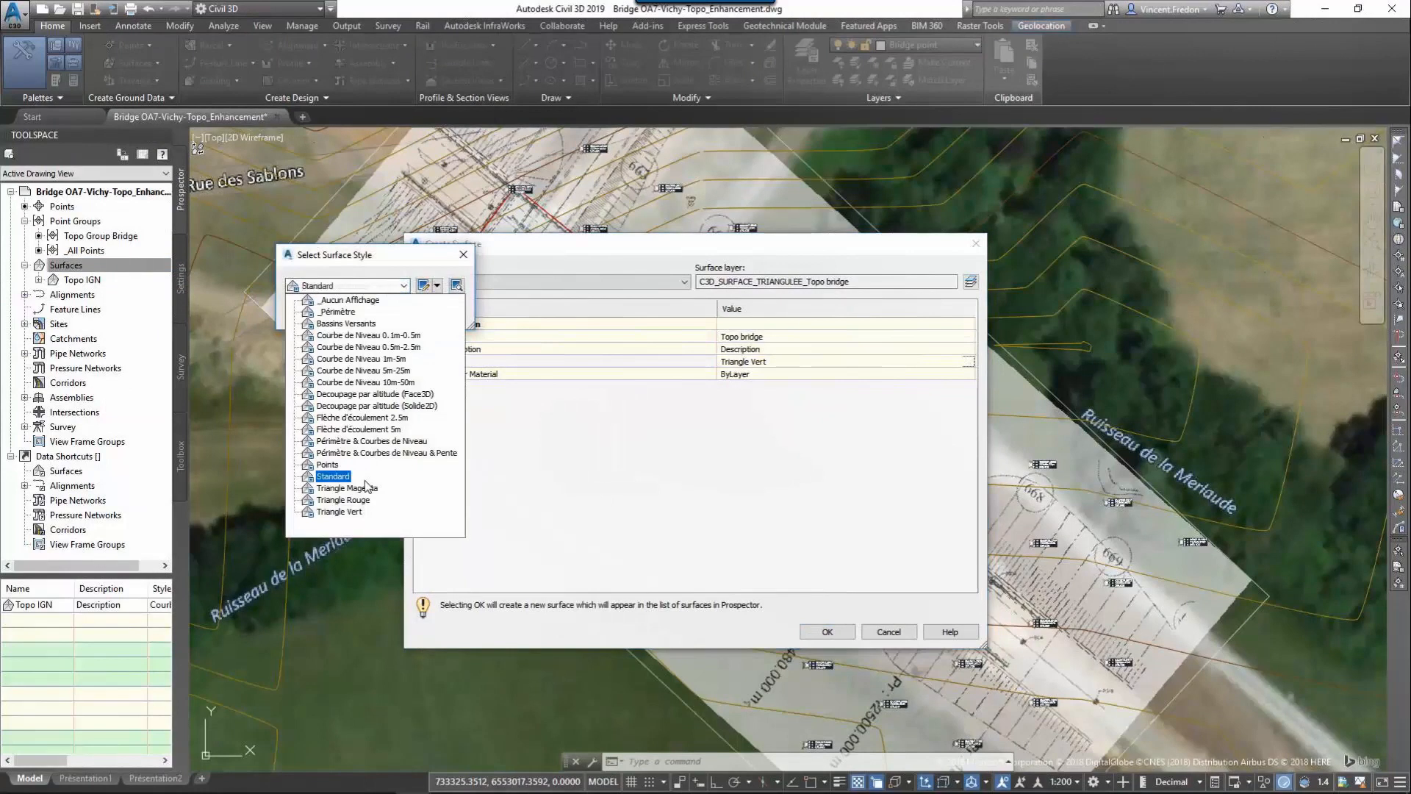
click(342, 486)
click(334, 318)
click(827, 631)
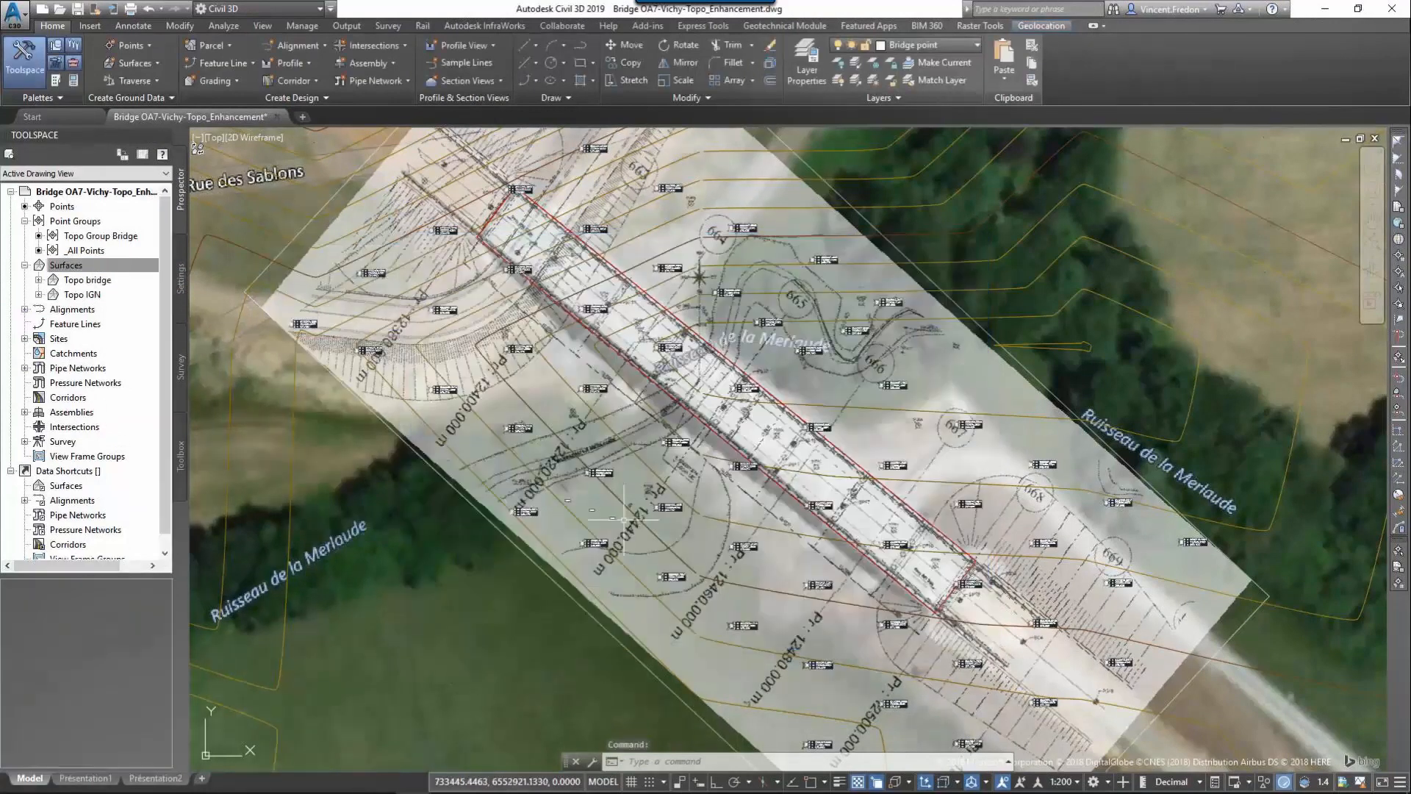
Step: Add the Topo Group Bridge point group to the definition of the Topo bridge surface
click(39, 280)
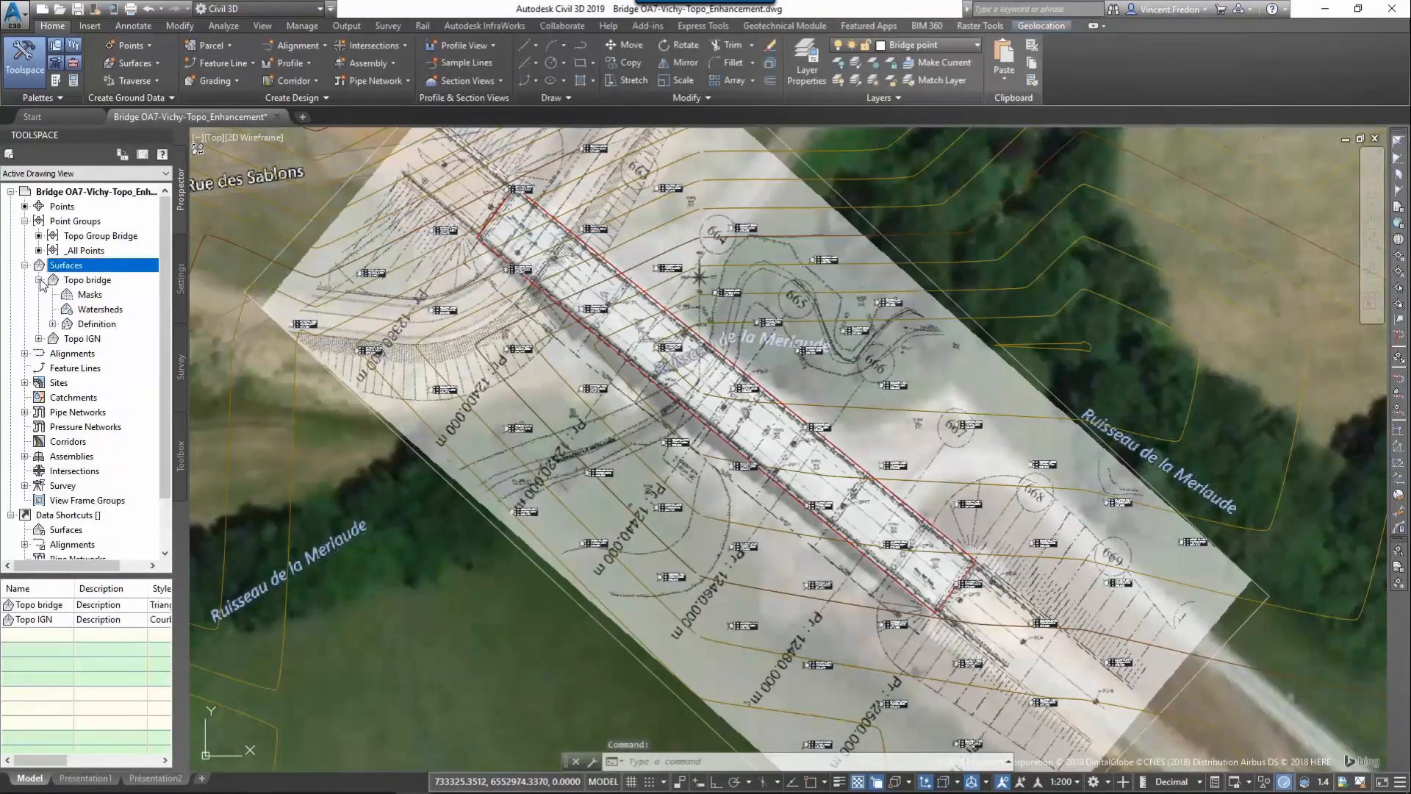
click(53, 324)
right_click(105, 441)
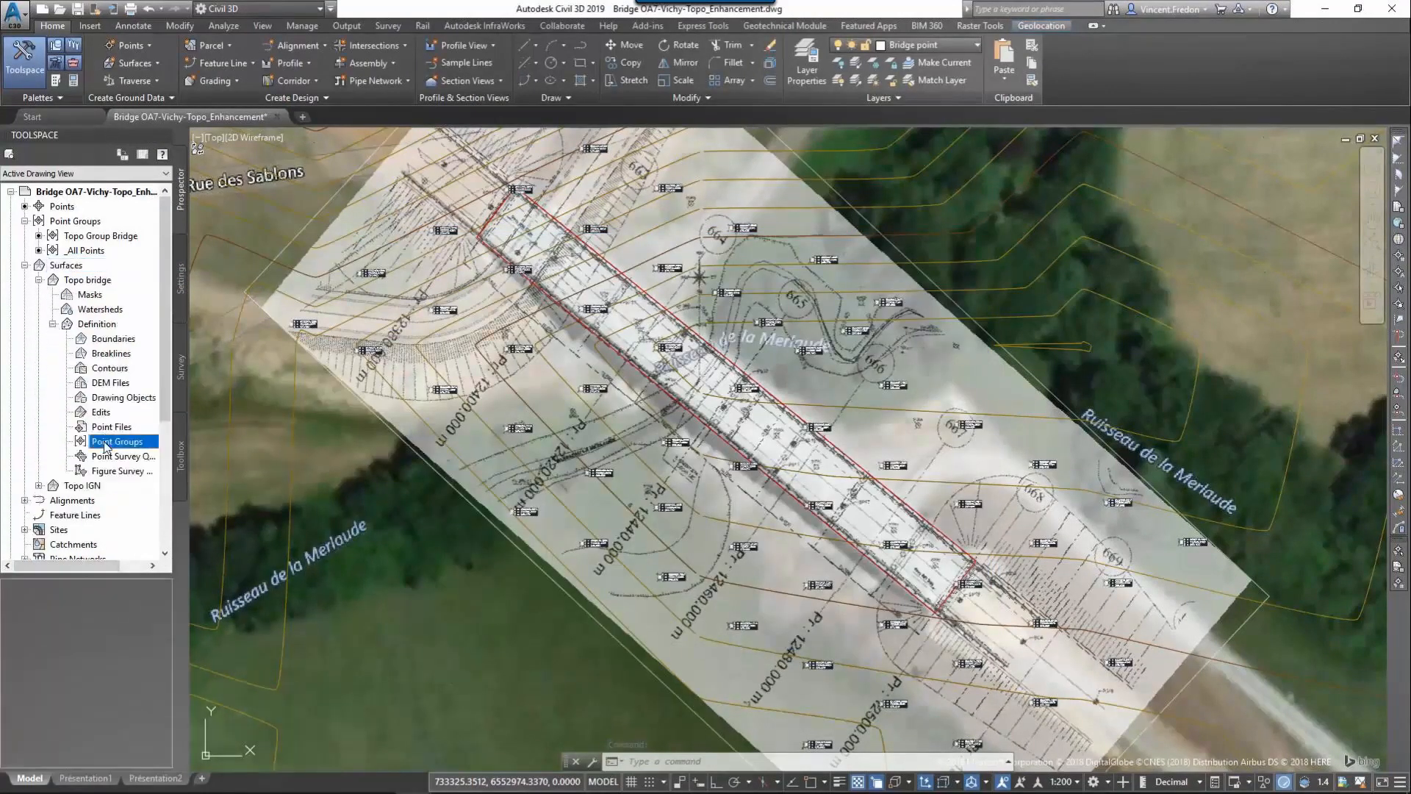
click(136, 450)
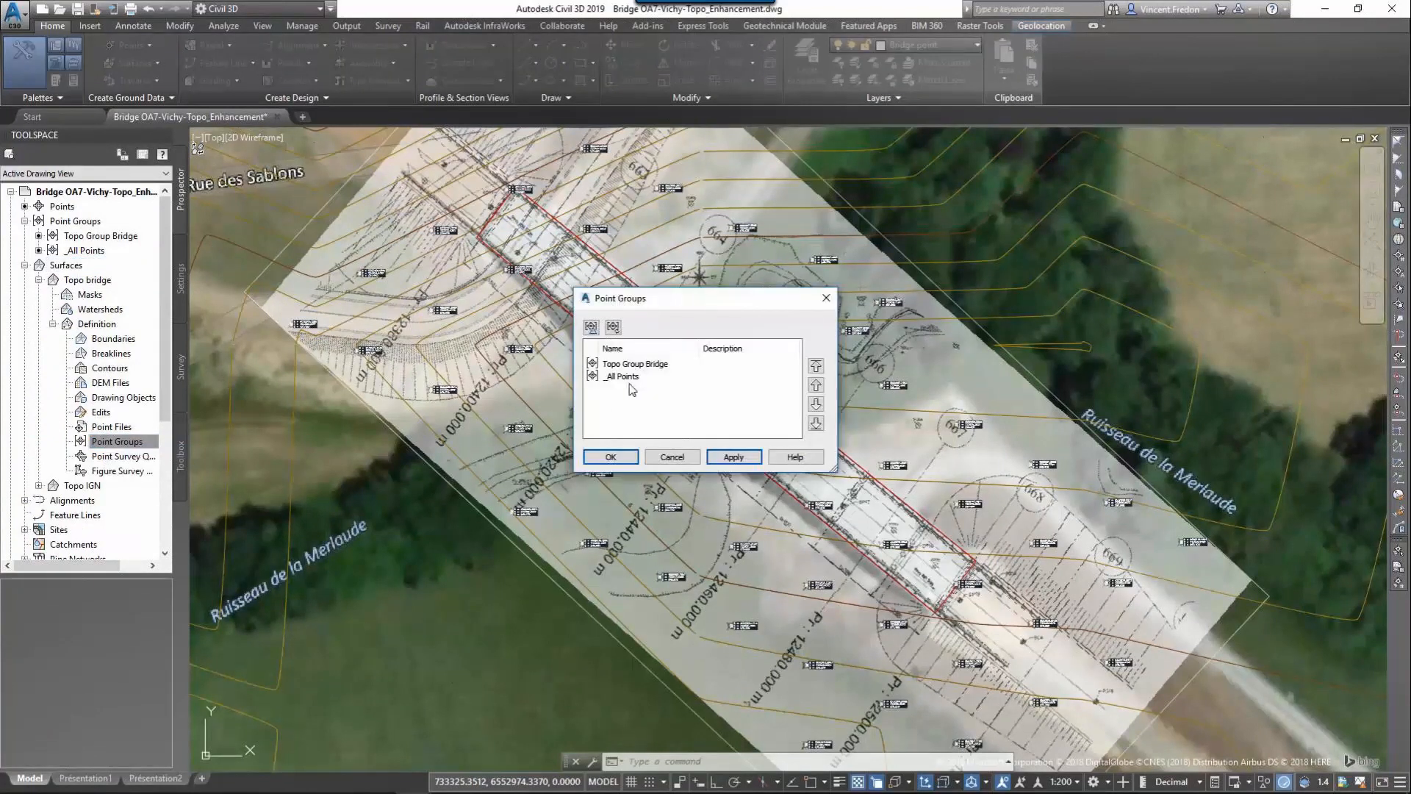
click(635, 367)
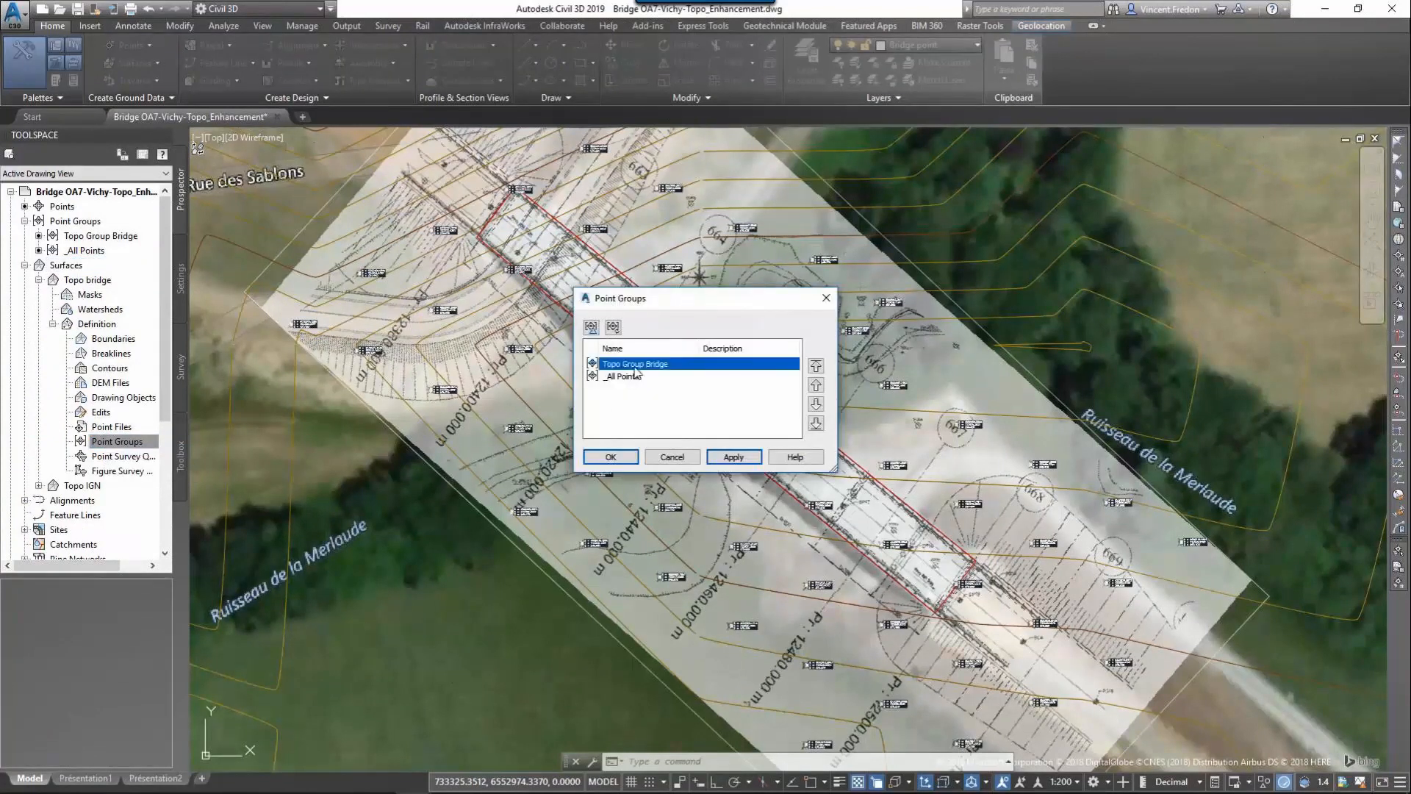
click(734, 456)
click(620, 462)
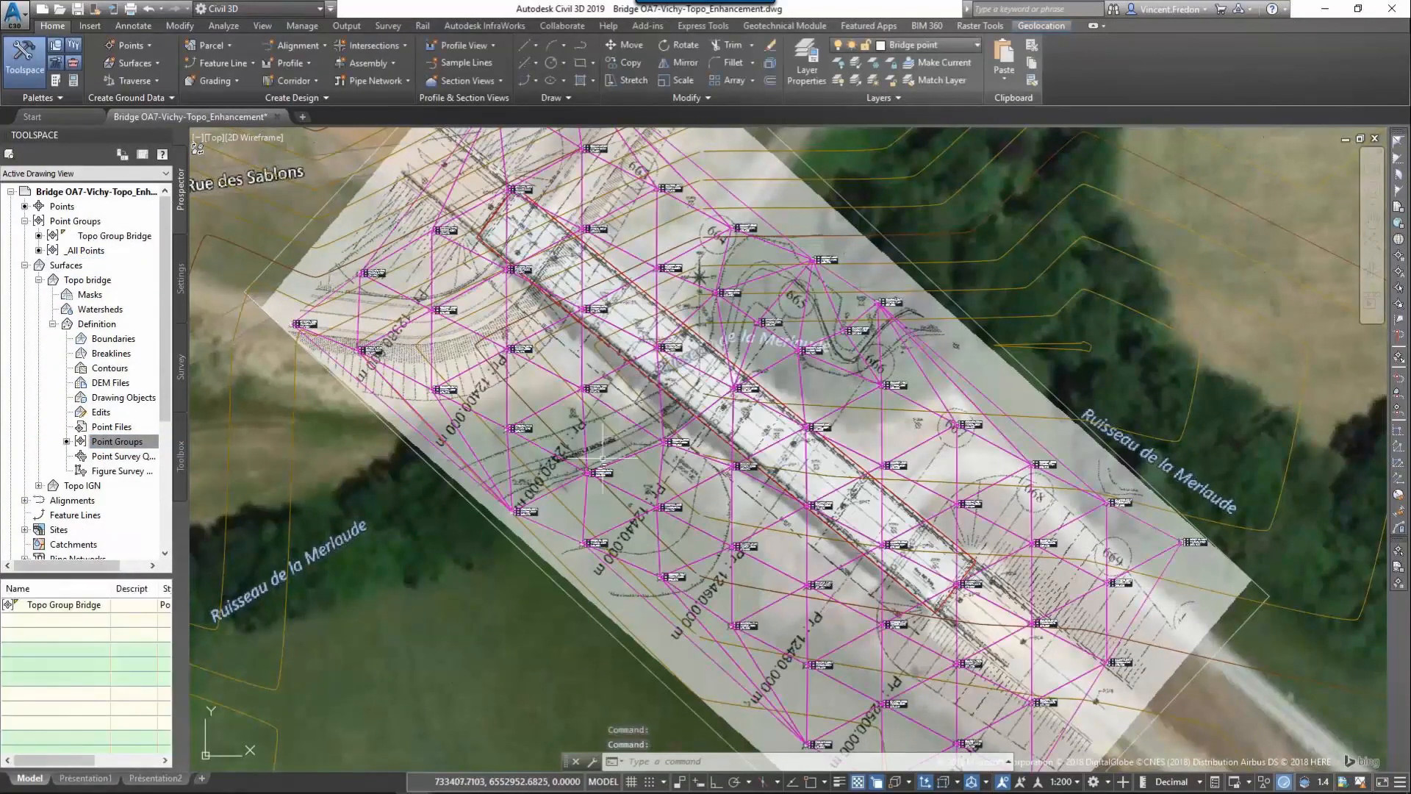
Step: Create a TIN surface named Topo enhanced with the Triangle Rouge style
mouse_move(489, 575)
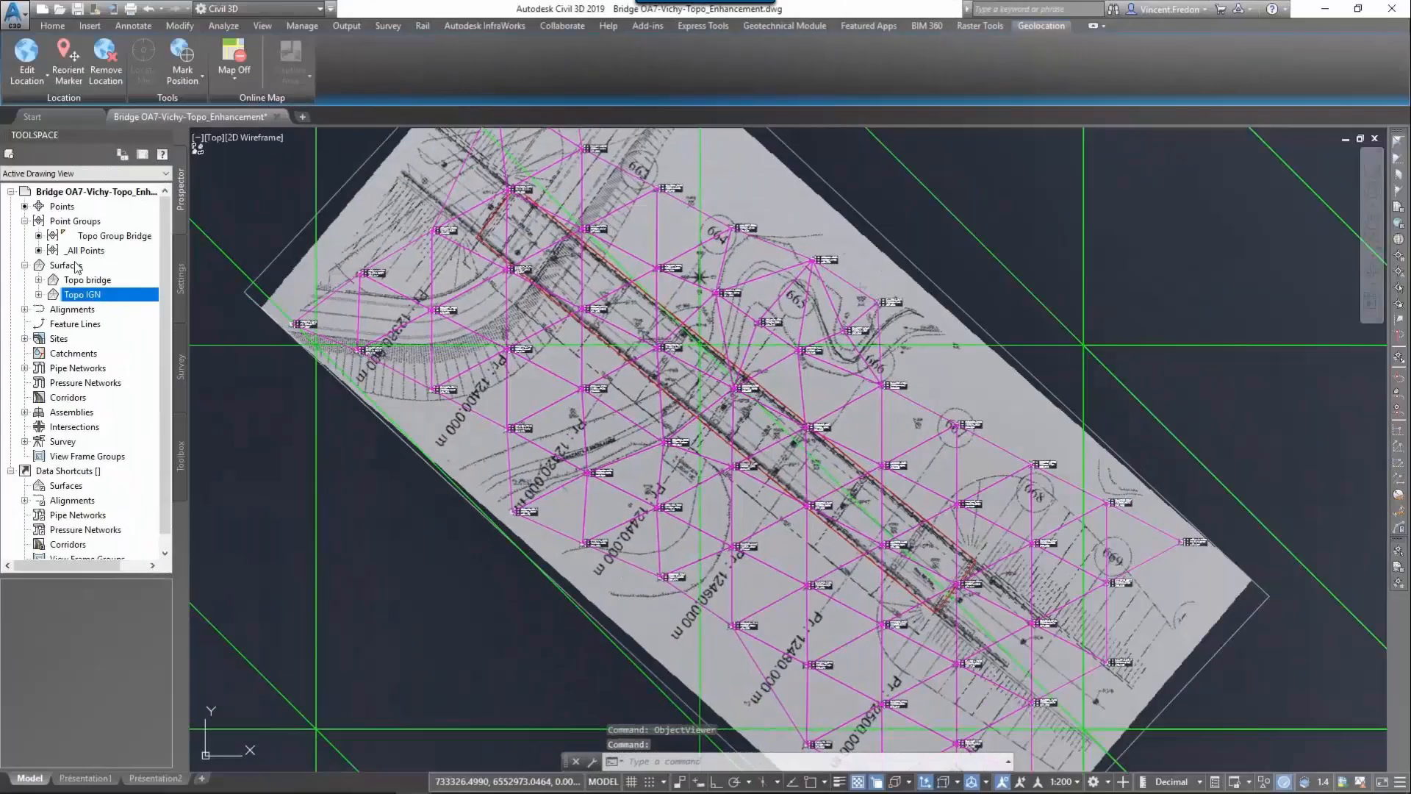
right_click(93, 264)
click(125, 272)
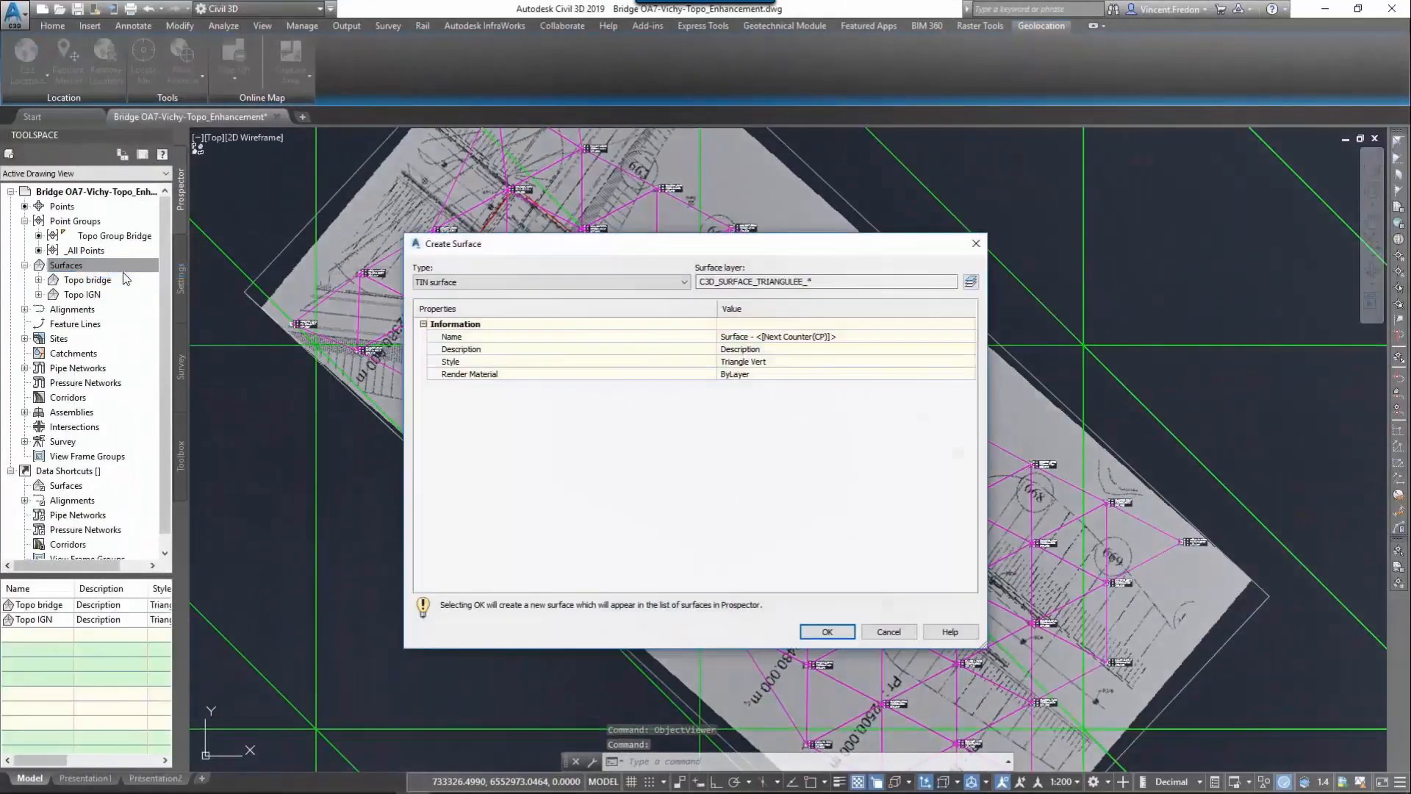
click(744, 338)
text(Topo enhanced)
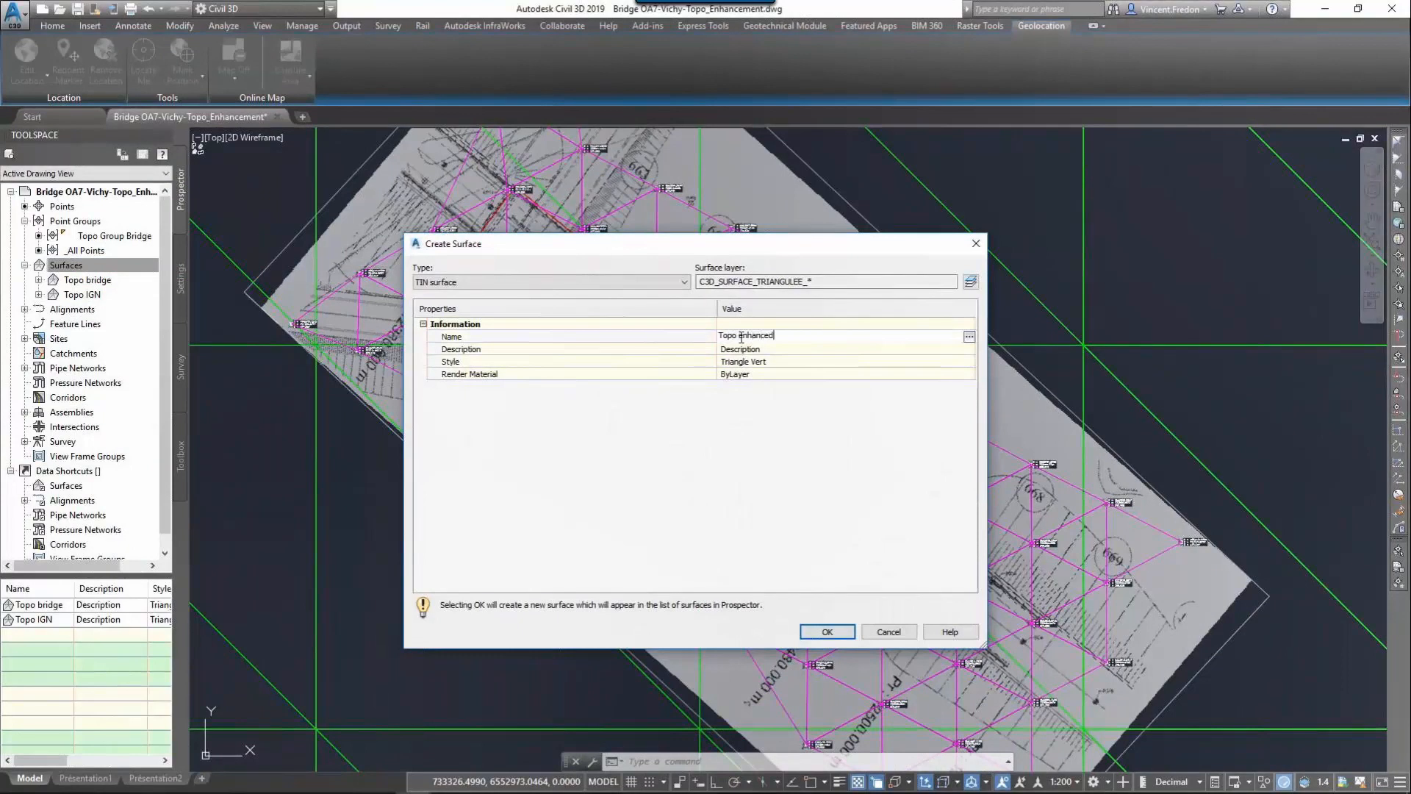
key(Return)
click(886, 362)
click(969, 362)
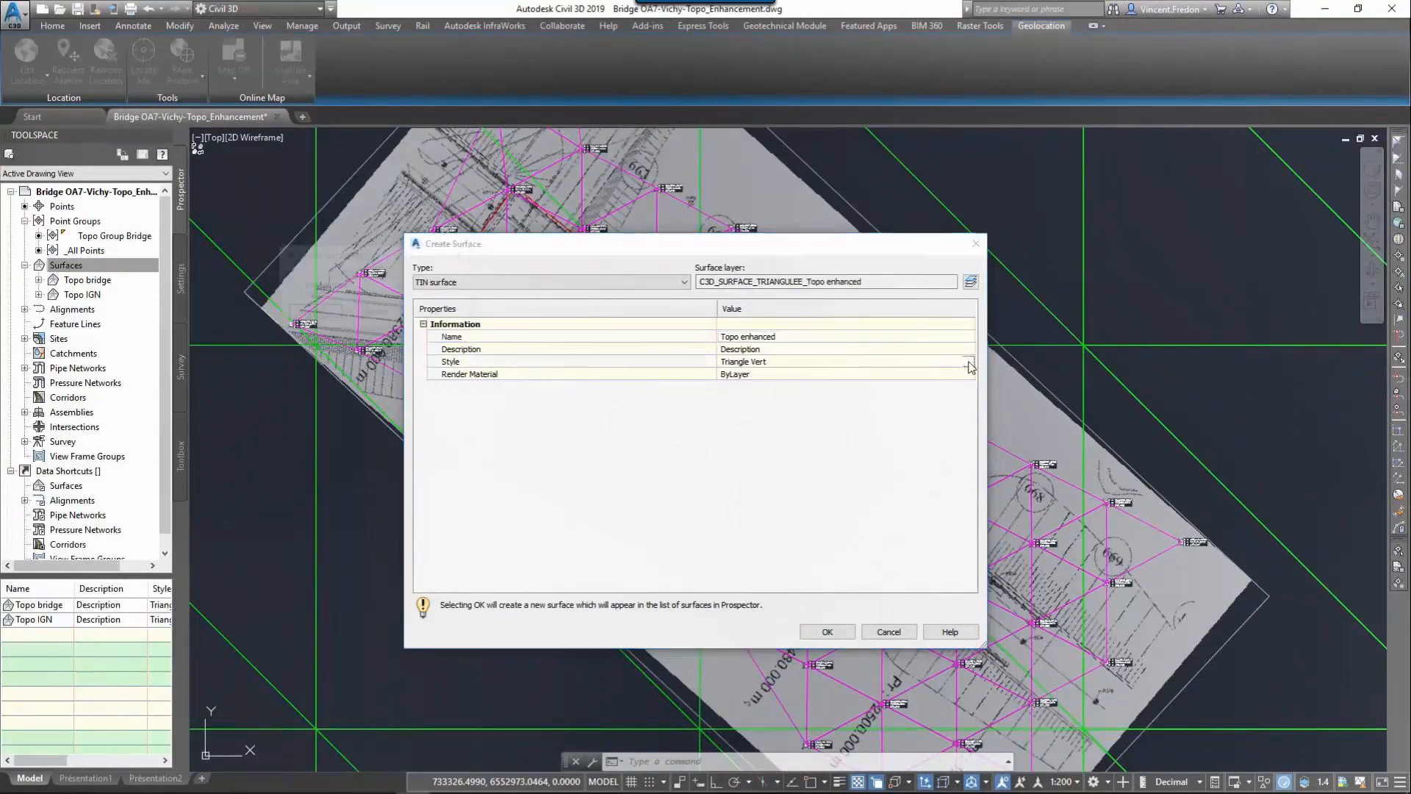
click(368, 286)
click(335, 504)
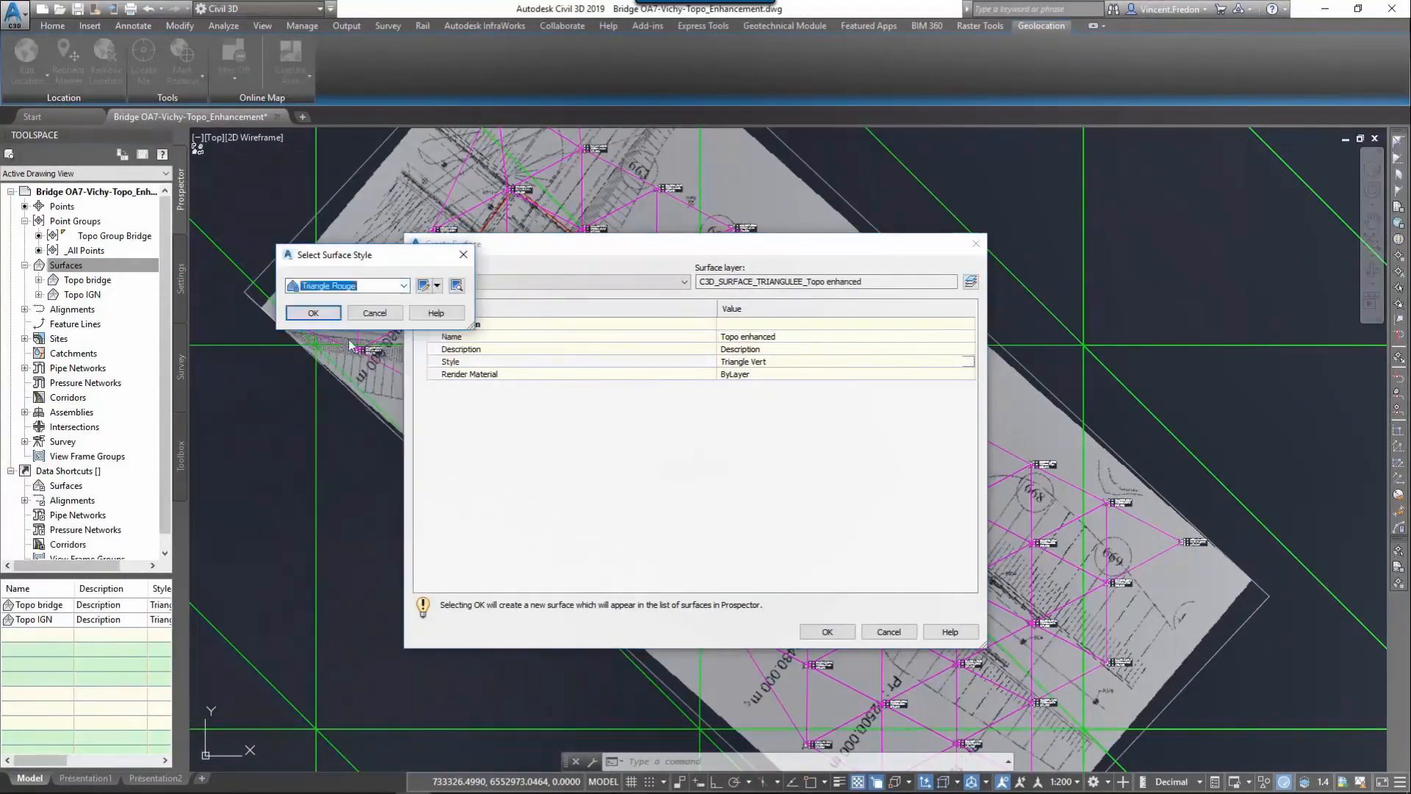
click(313, 312)
click(827, 632)
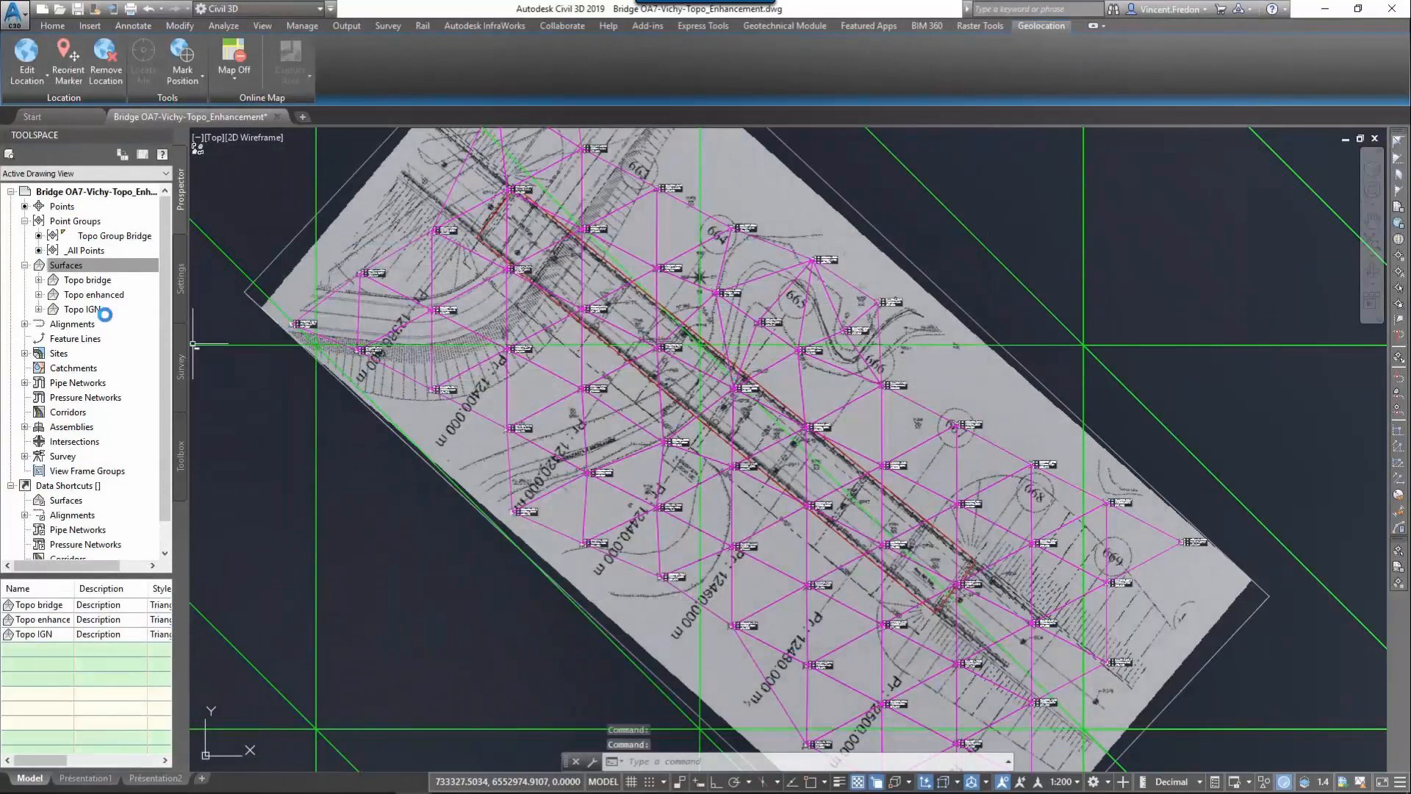
Step: Paste the Topo IGN surface into the Topo enhanced surface as a definition edit
click(39, 294)
click(53, 339)
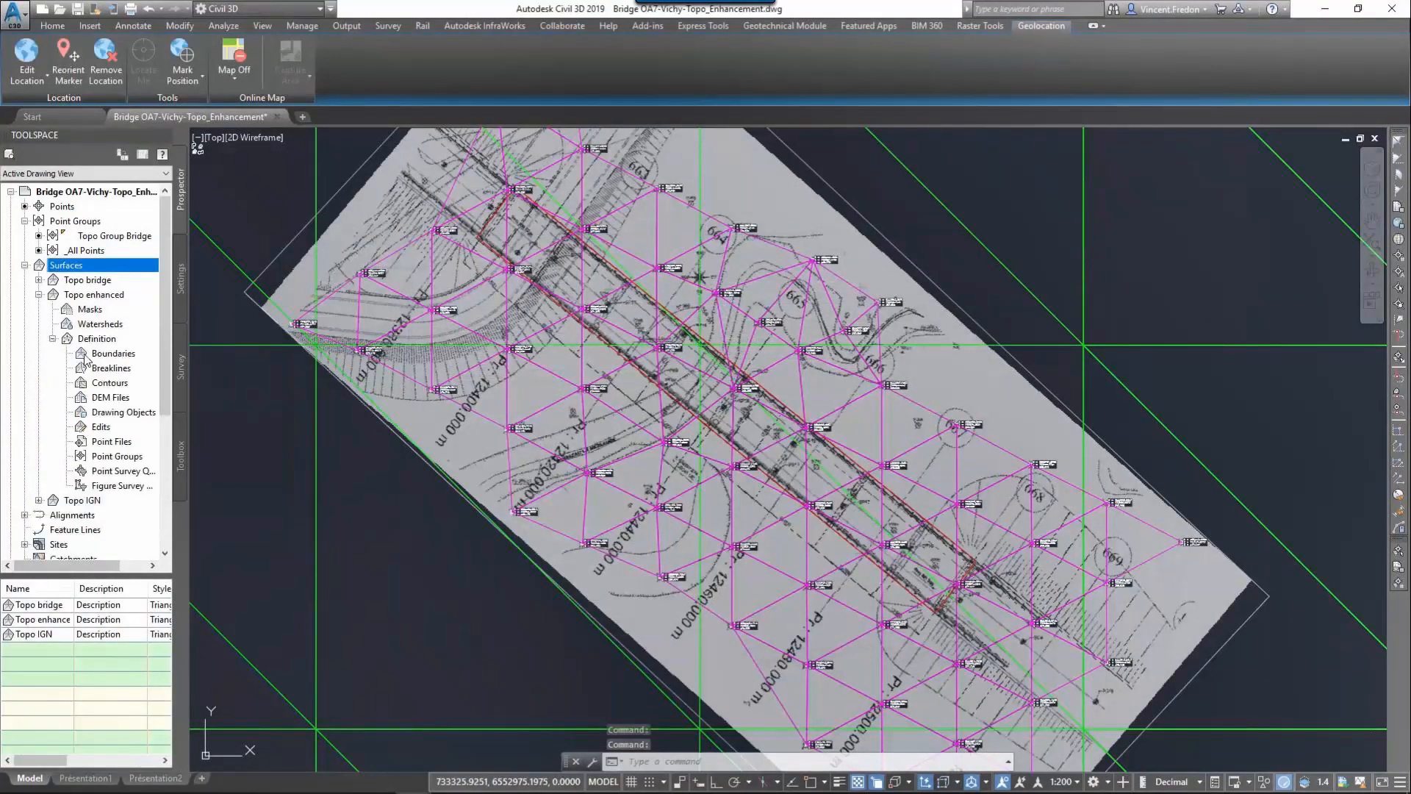
right_click(107, 425)
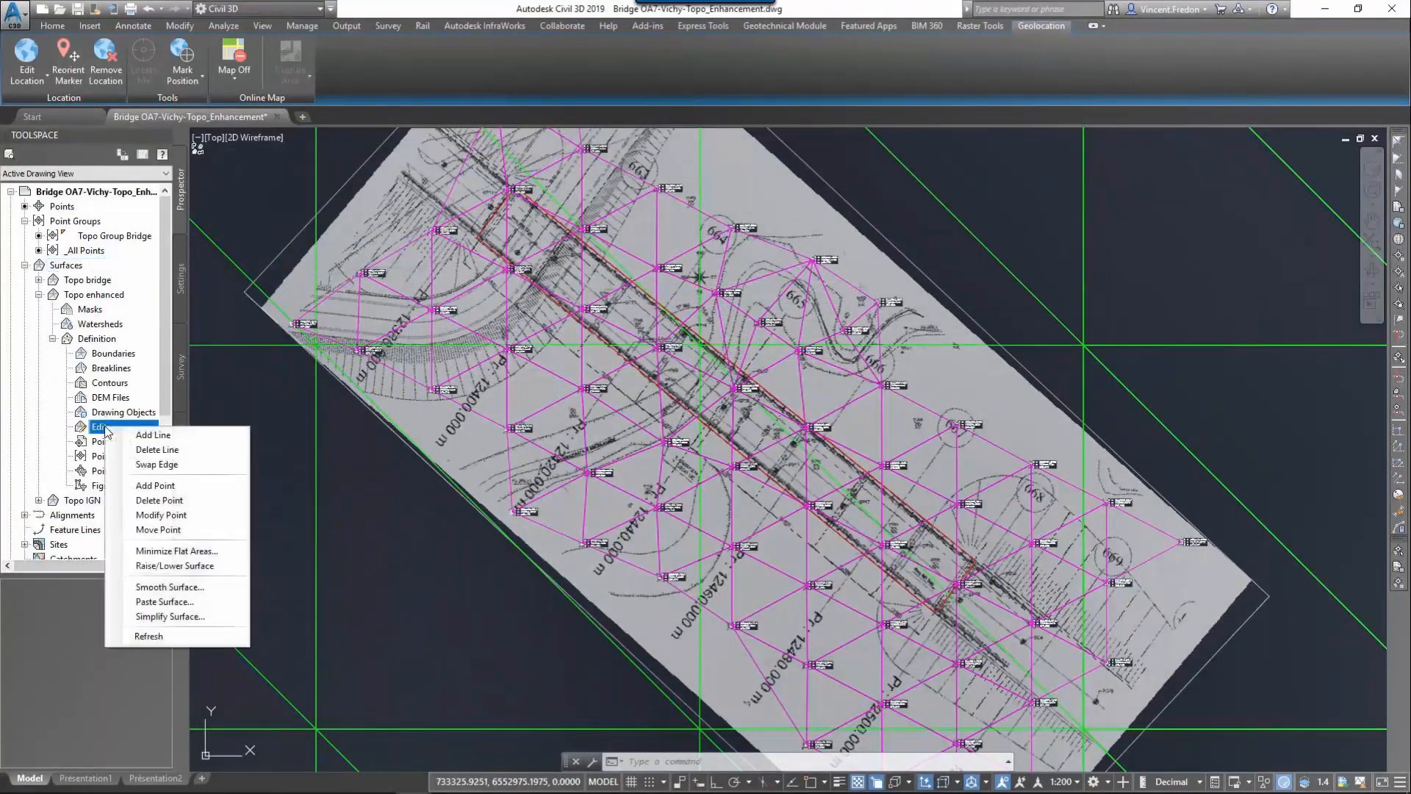
click(176, 603)
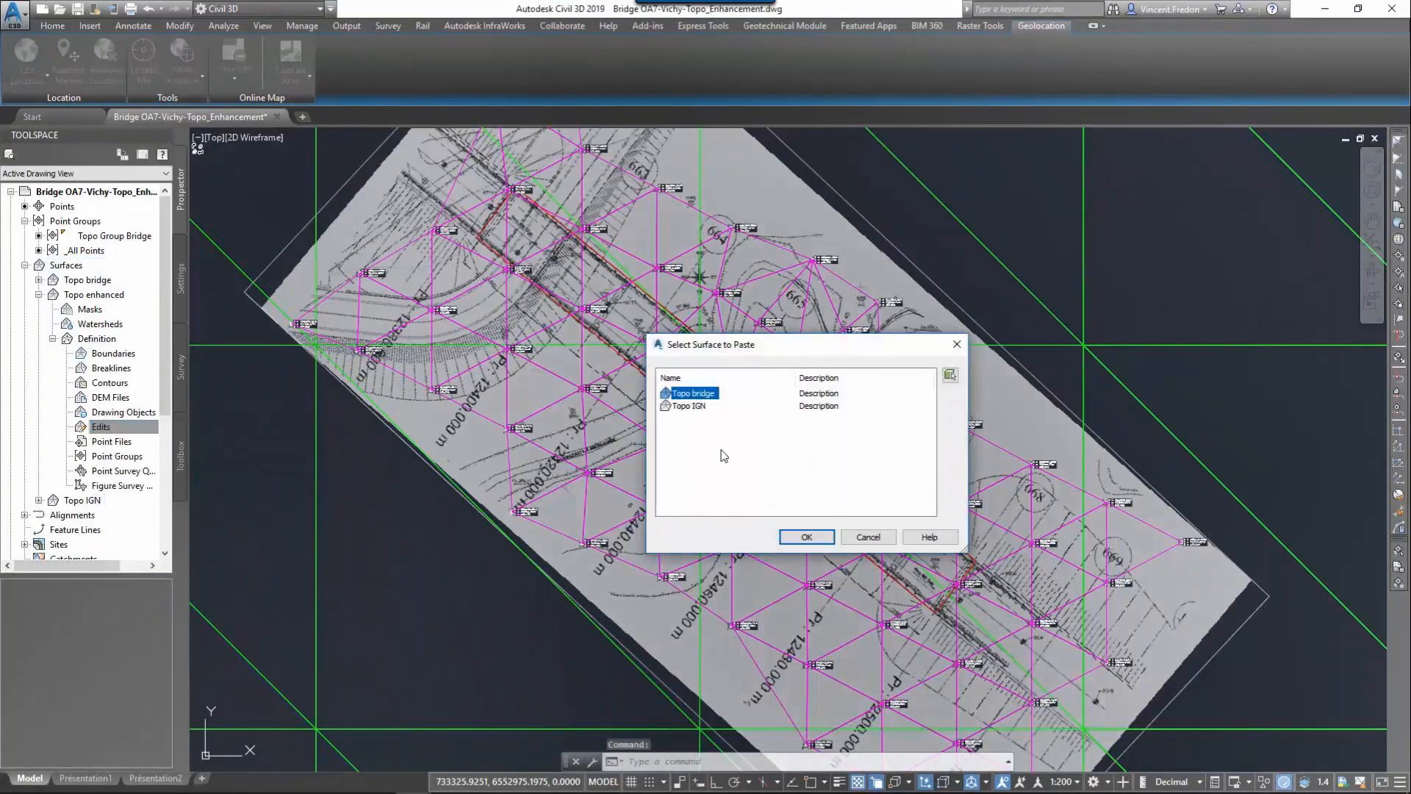
click(695, 407)
click(807, 537)
Step: Paste the Topo bridge surface into the Topo enhanced surface as a definition edit
right_click(107, 427)
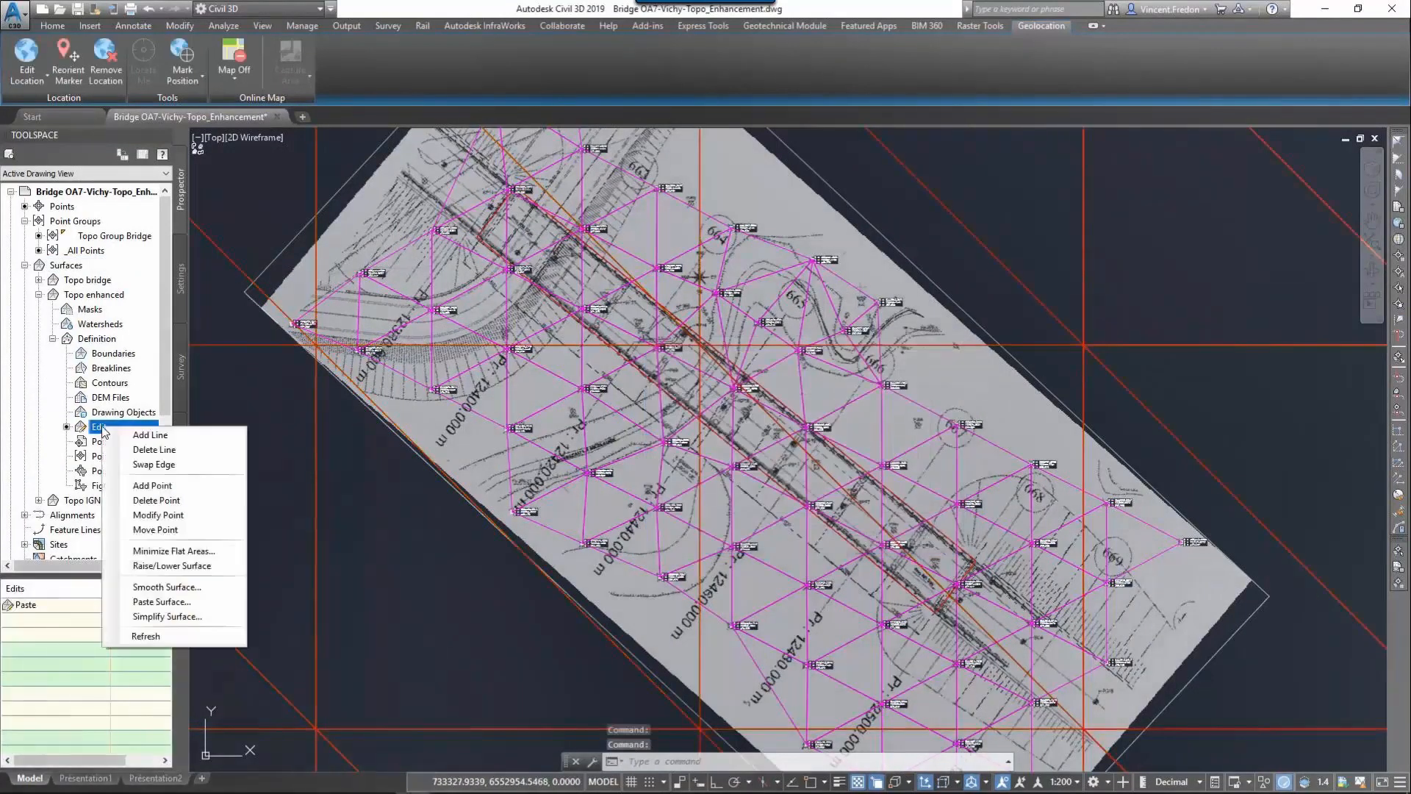
click(161, 603)
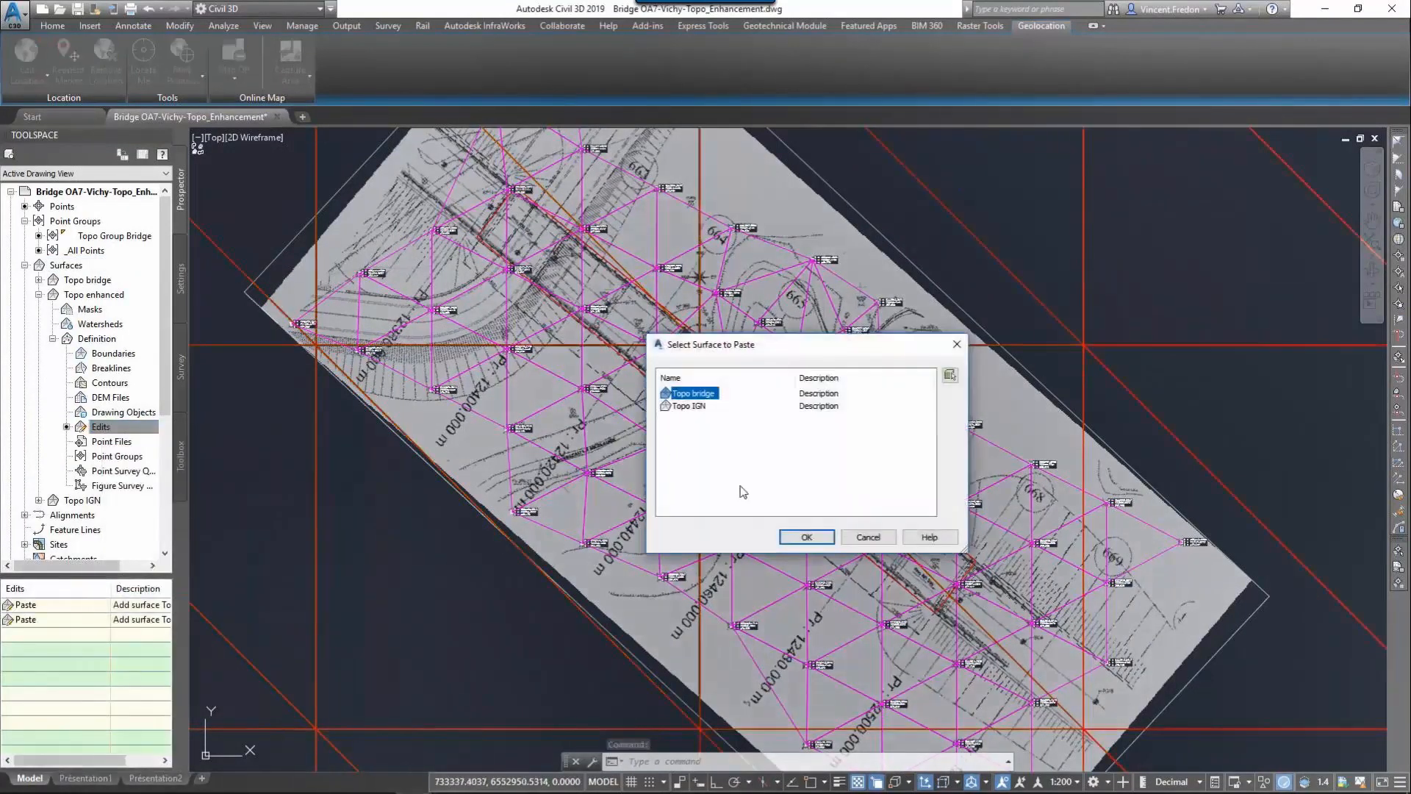
click(802, 539)
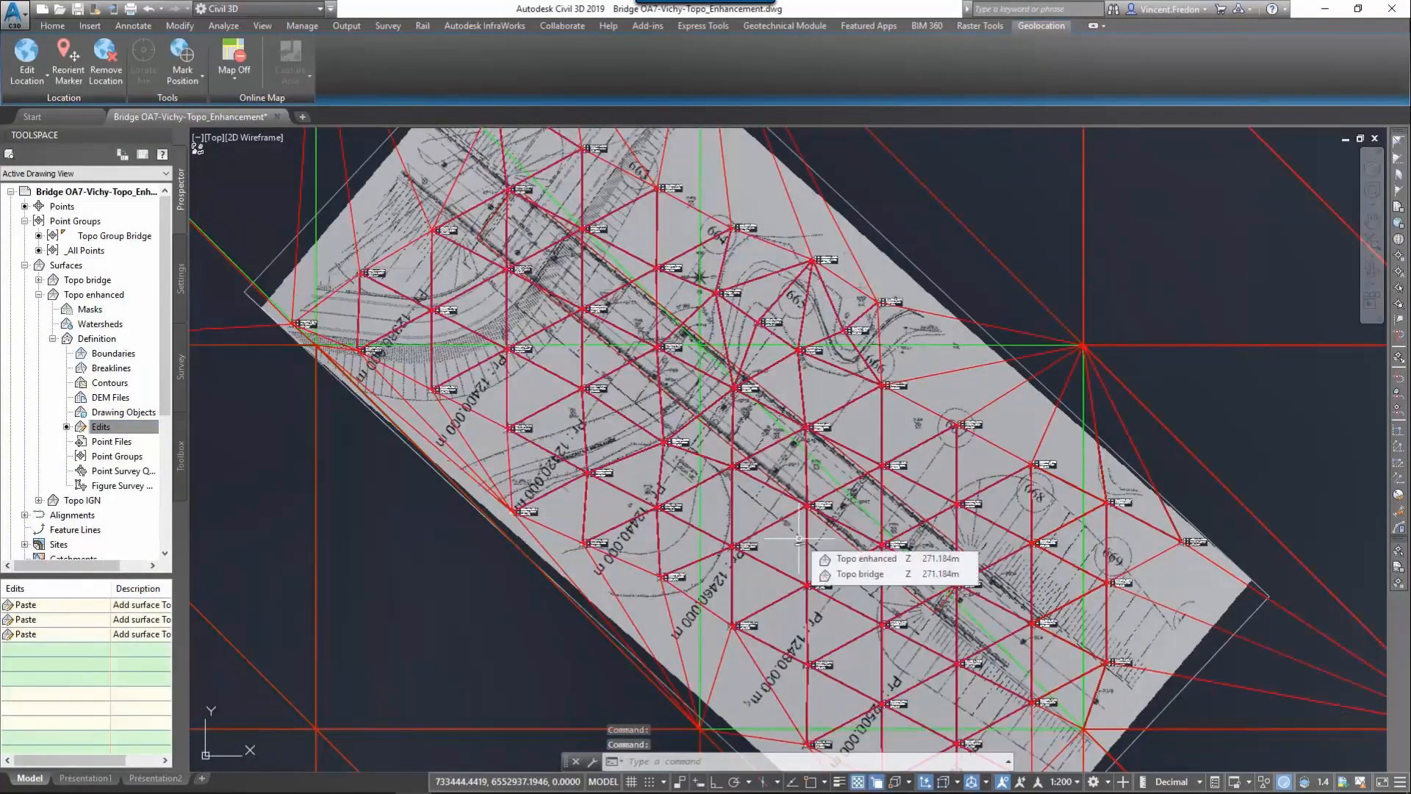
Step: Examine the Topo enhanced surface in the Object Viewer from tilted angles, using a different visual style
scroll(668, 464, down, 2)
click(711, 214)
right_click(712, 214)
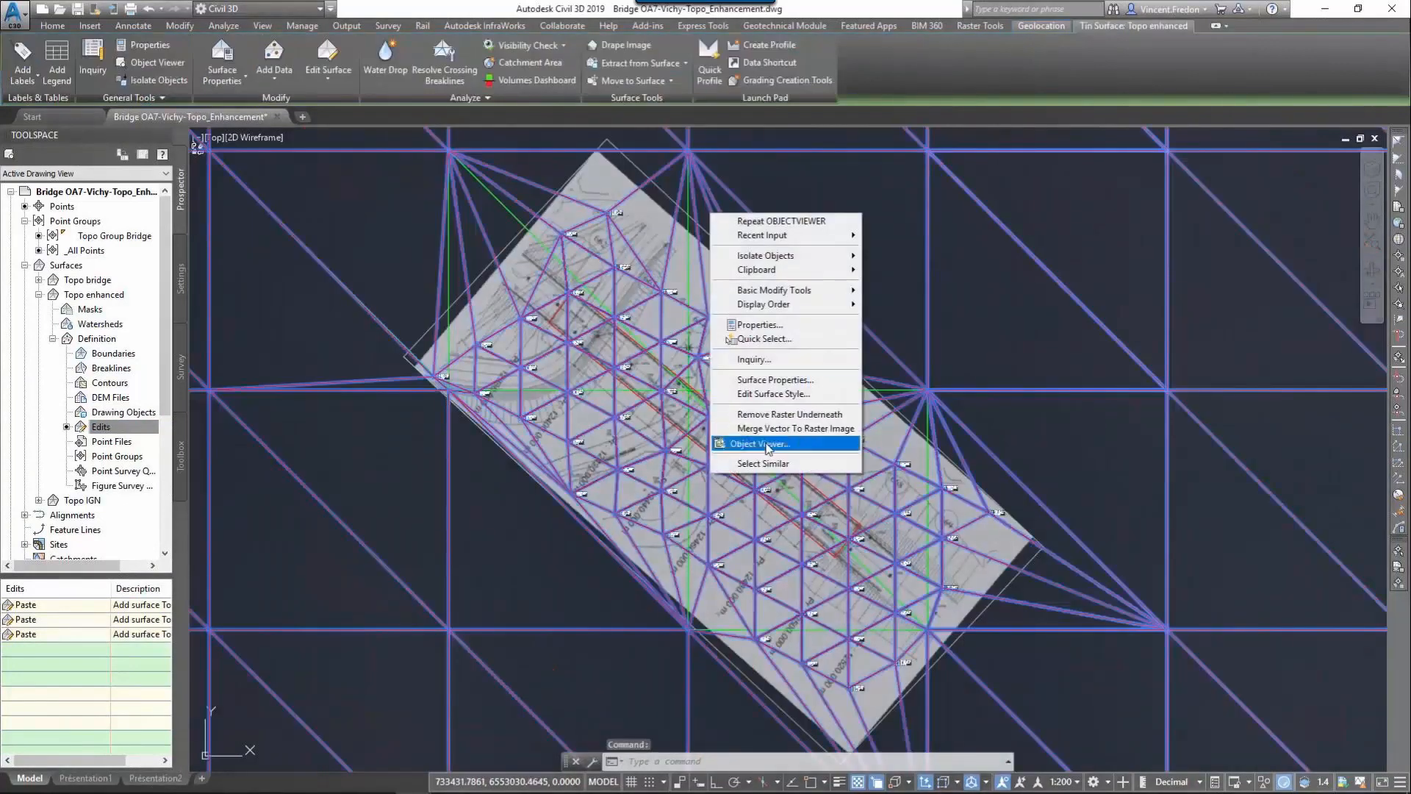
click(765, 444)
click(152, 28)
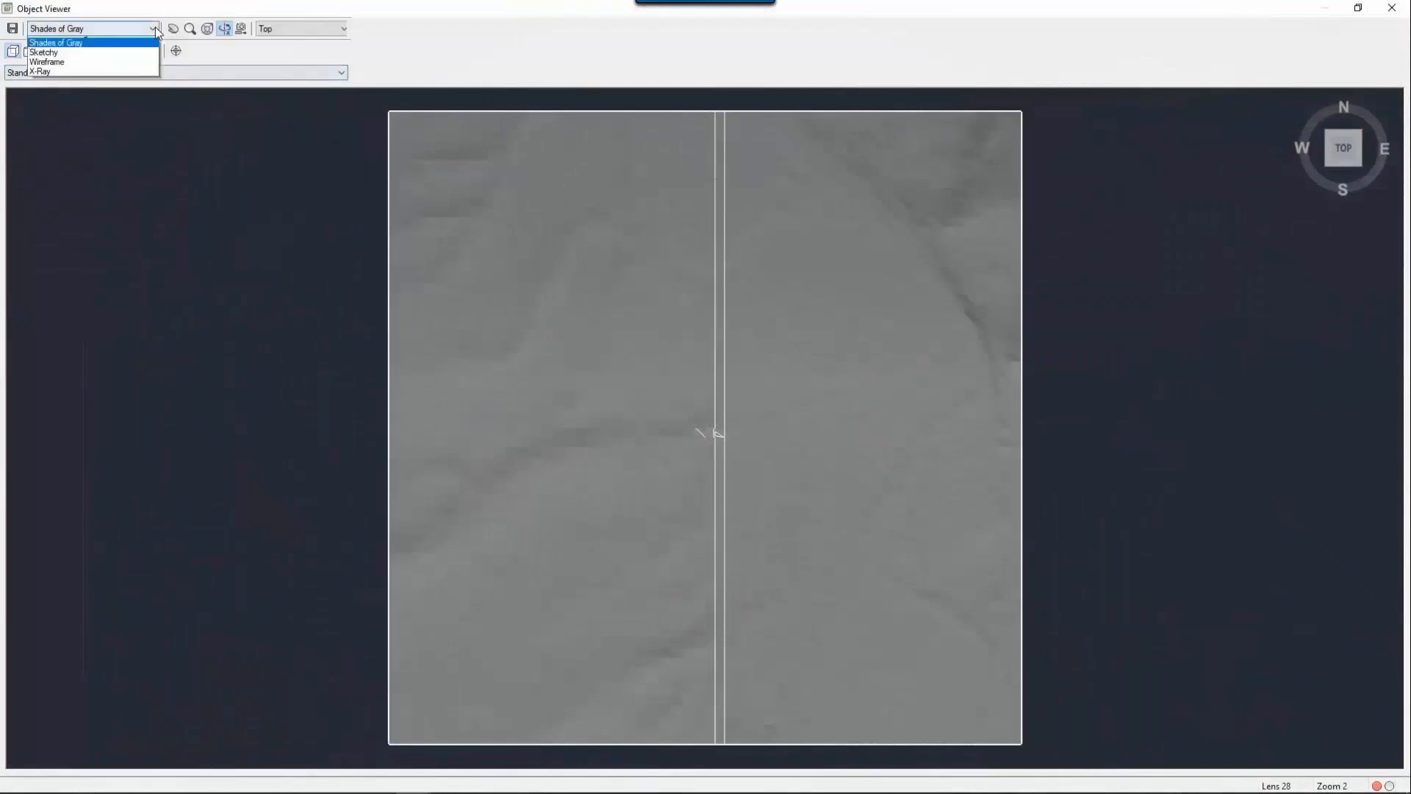
click(78, 57)
drag(719, 504, 759, 309)
drag(792, 483, 956, 521)
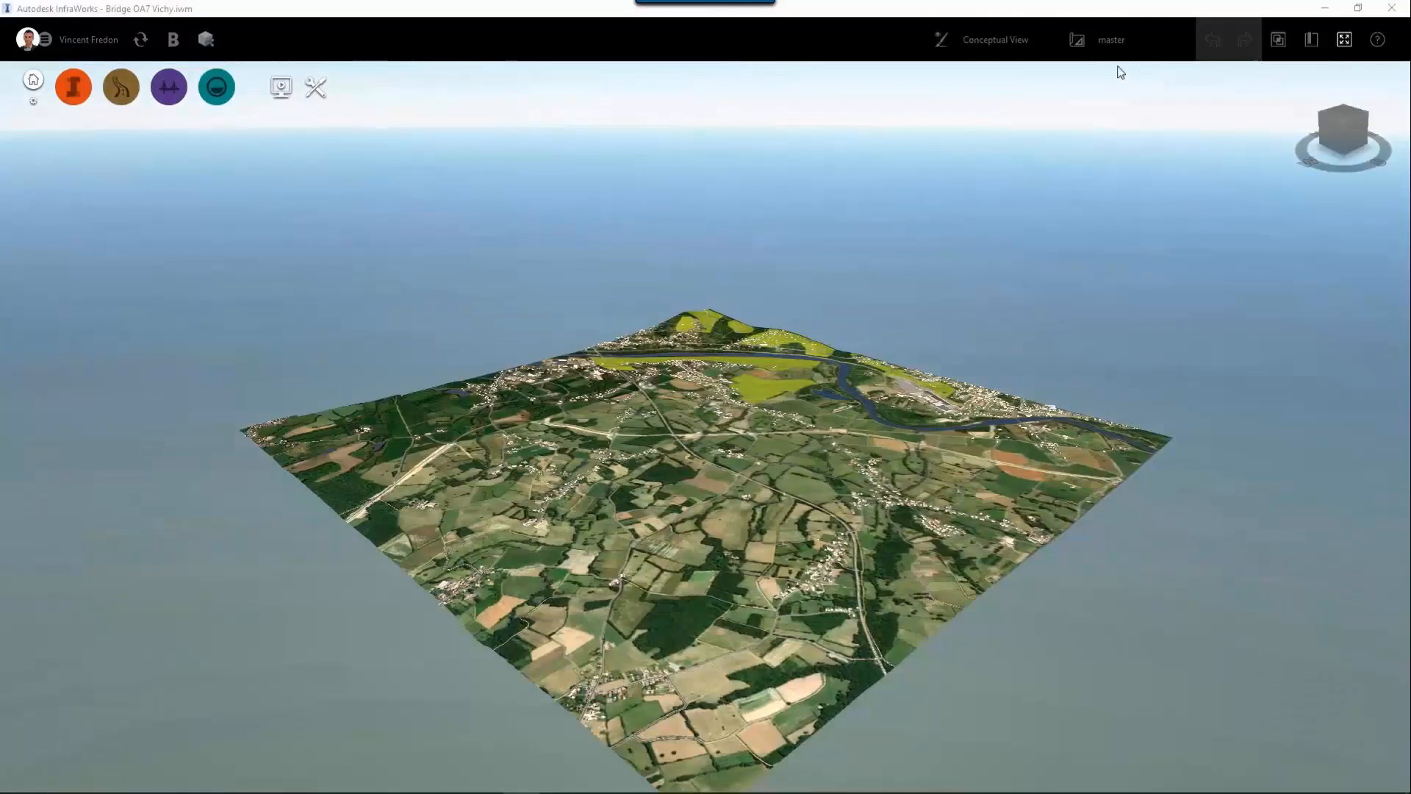
Step: Switch to InfraWorks and add a new proposal named 1_Topo_Enhanced to the Bridge OA7 Vichy model
click(716, 316)
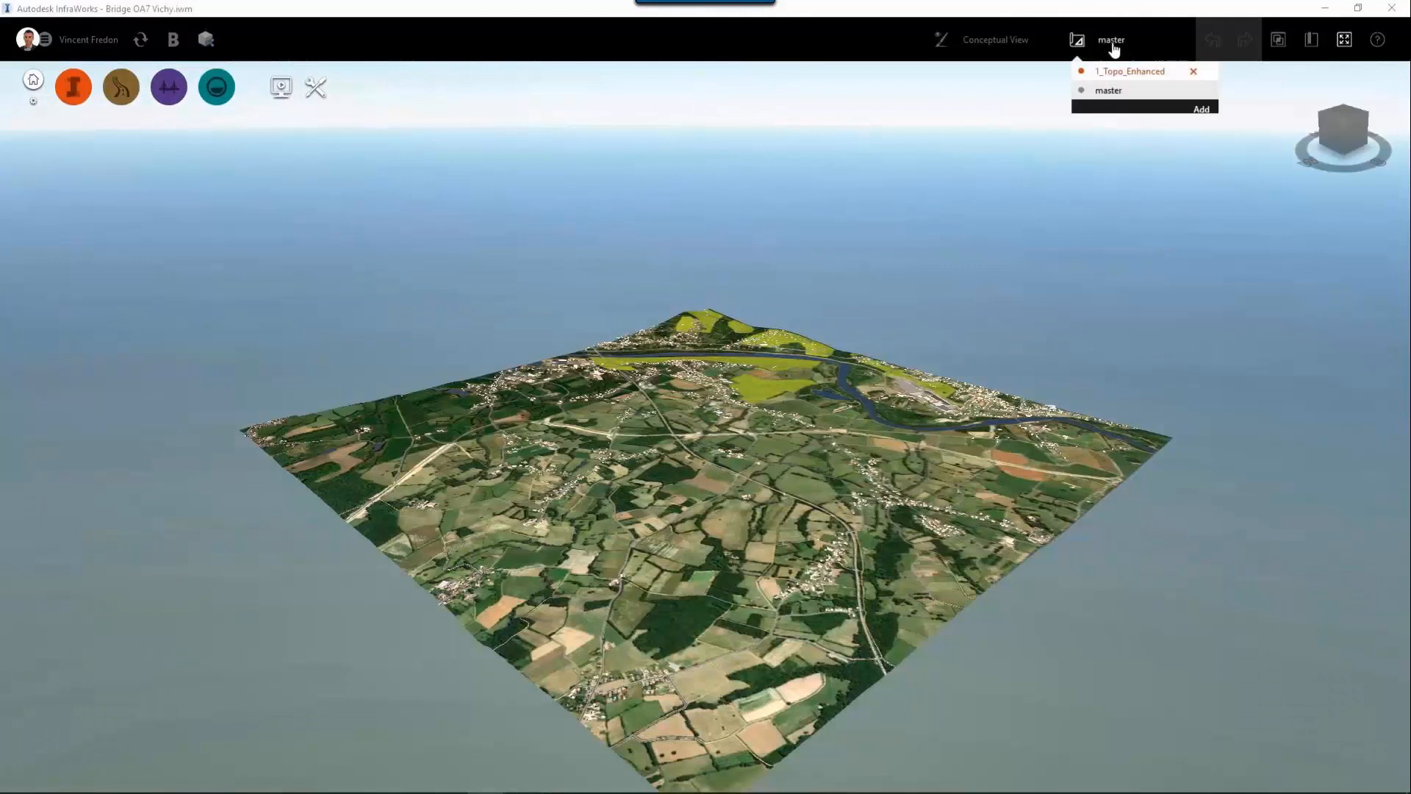
click(1201, 91)
text(1)
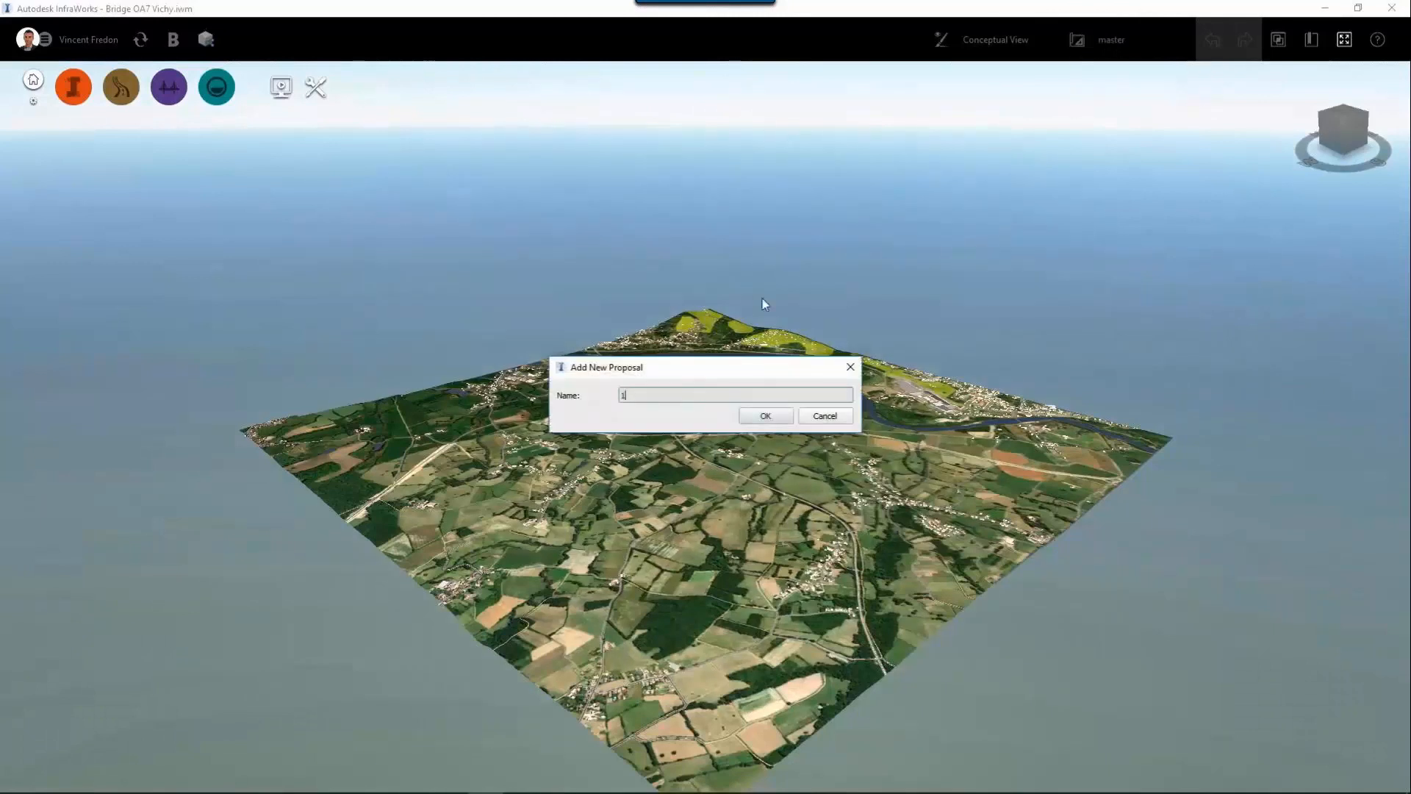
text(_Topo_Enhanced)
click(766, 416)
Step: Import the Bridge OA7-Vichy-Topo_Enhancement drawing from the Dataset folder as an AutoCAD Civil 3D DWG data source
click(77, 97)
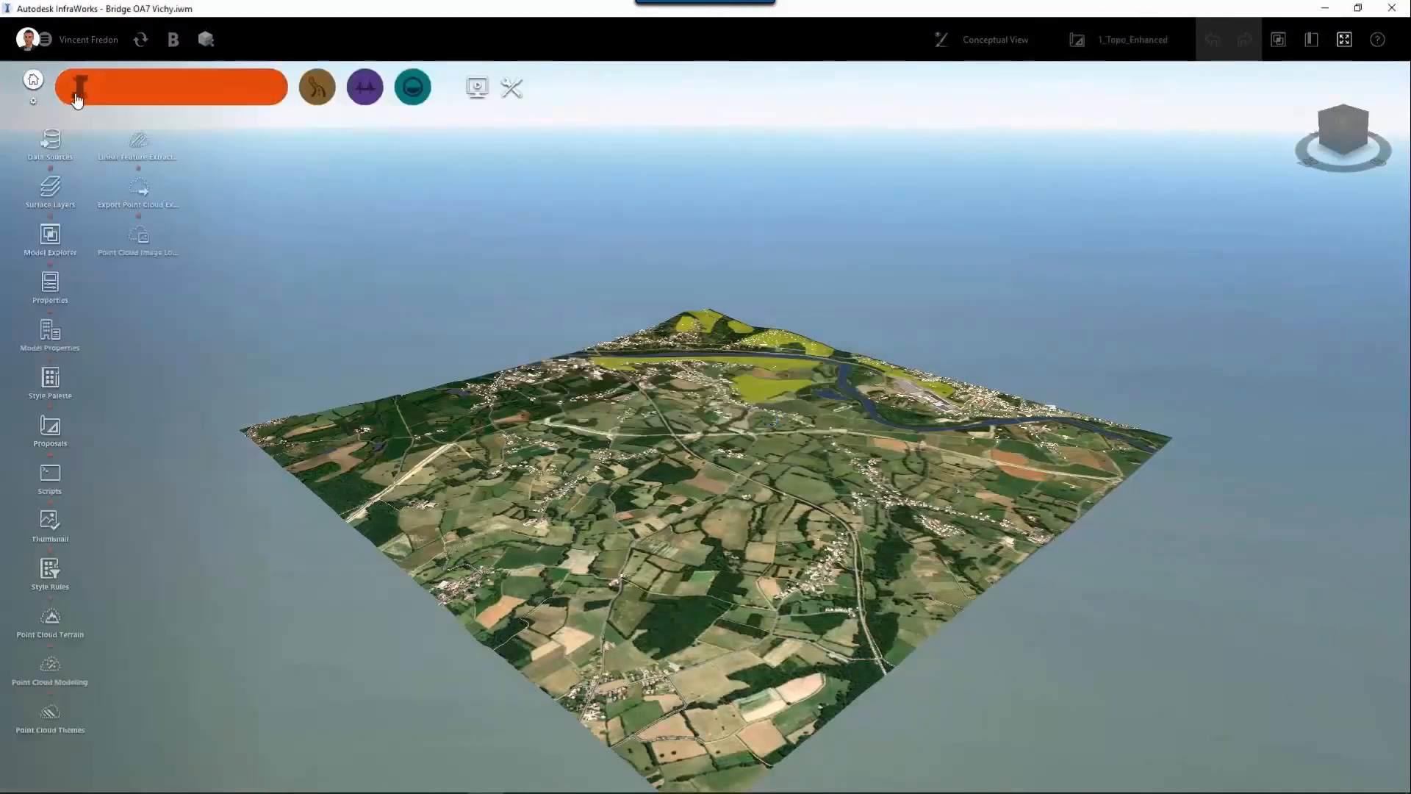
click(53, 140)
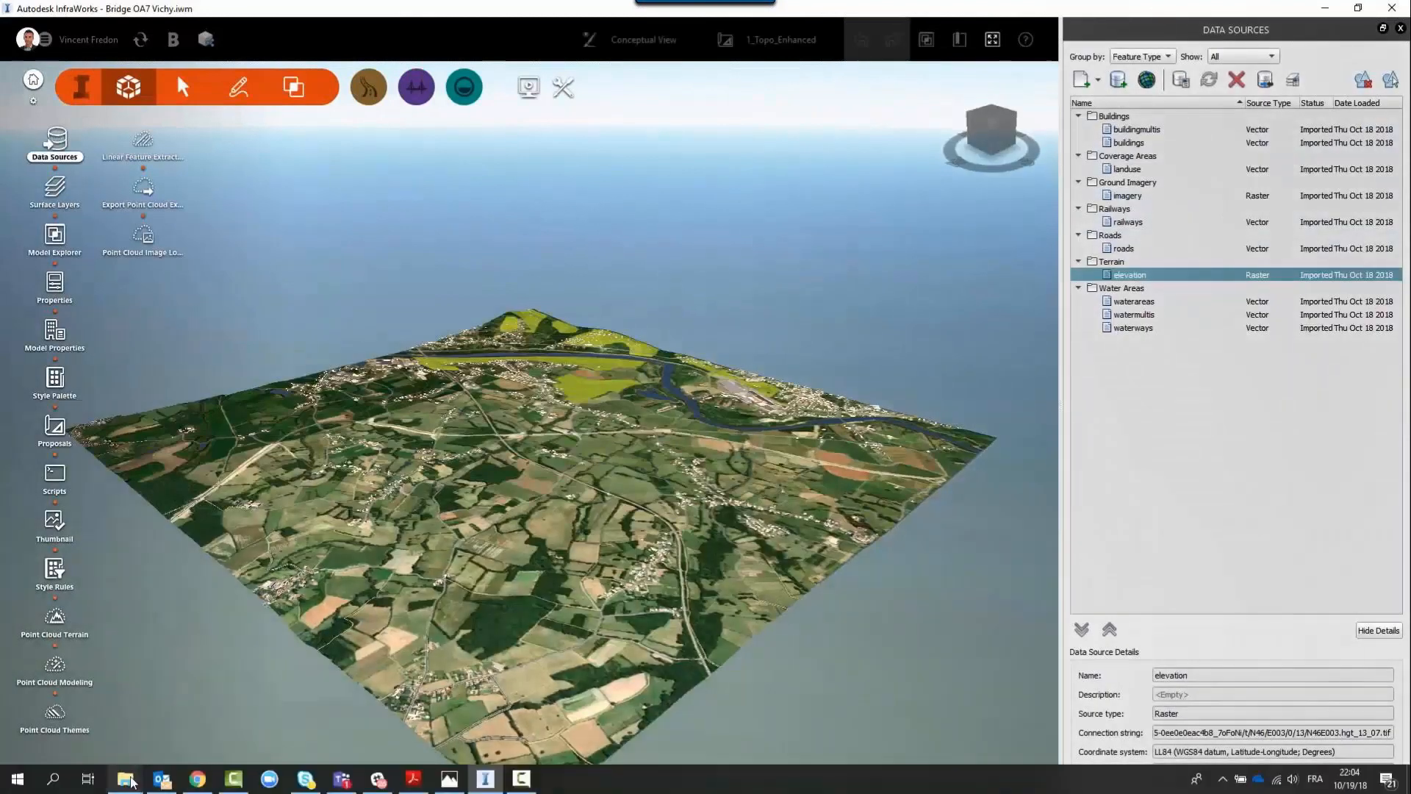
mouse_move(130, 784)
click(136, 742)
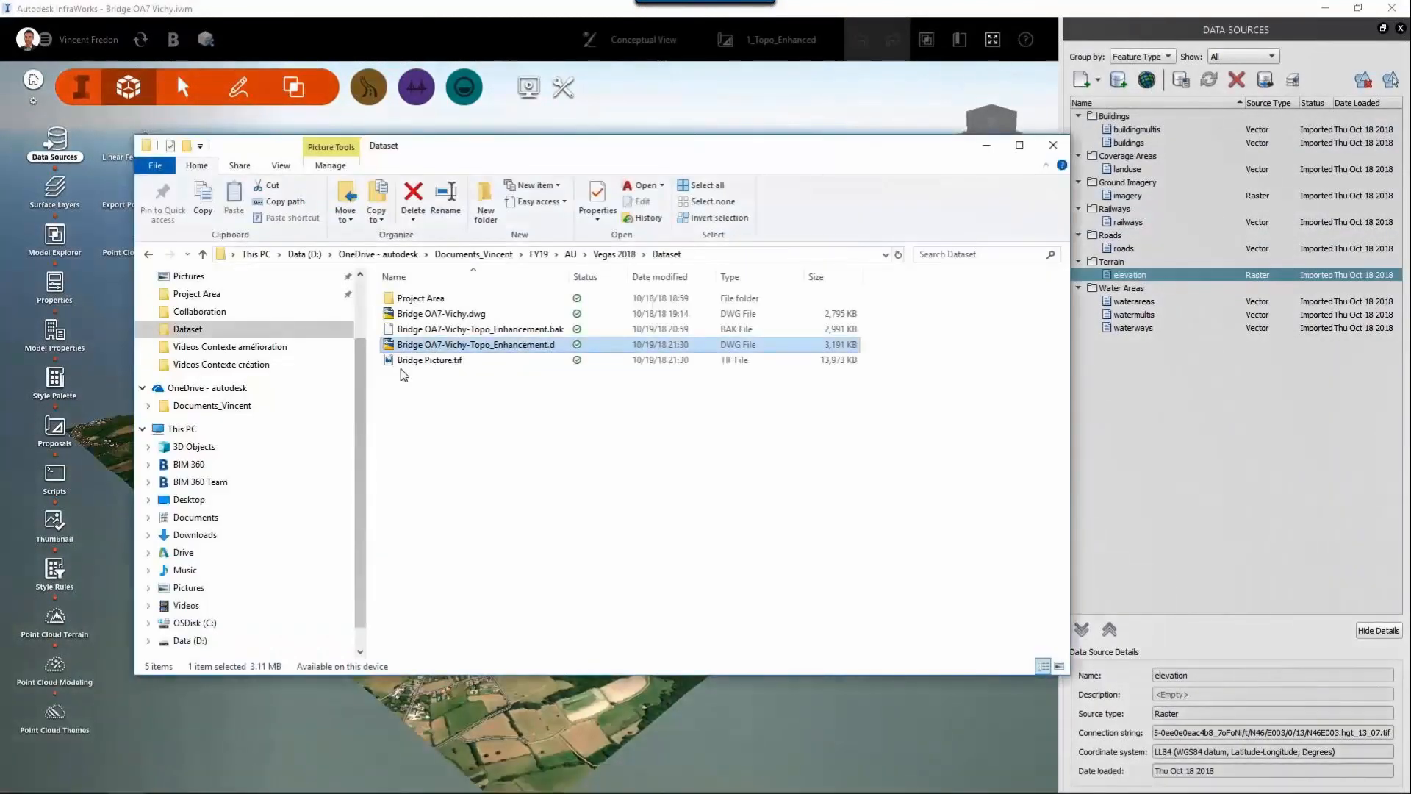
drag(456, 344, 1154, 453)
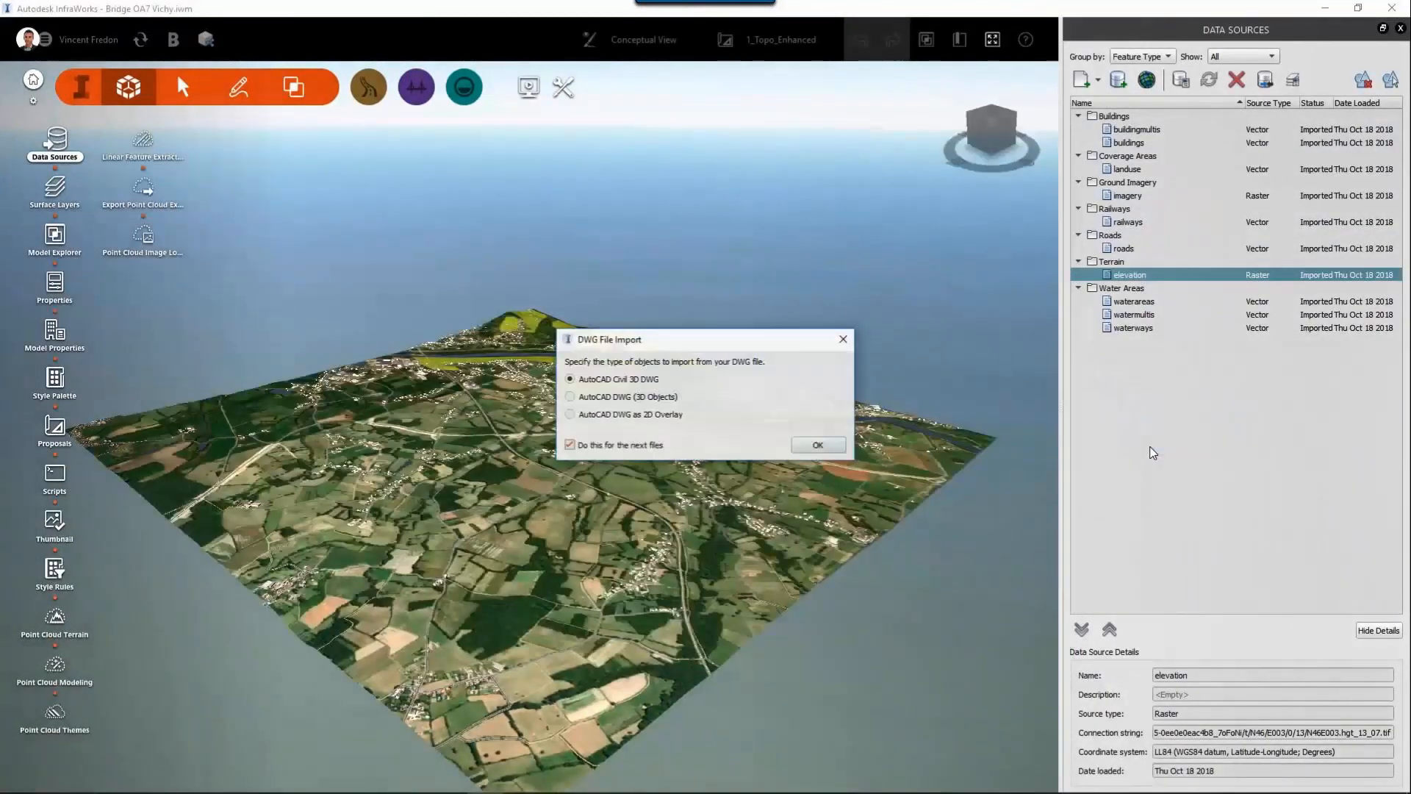
click(816, 445)
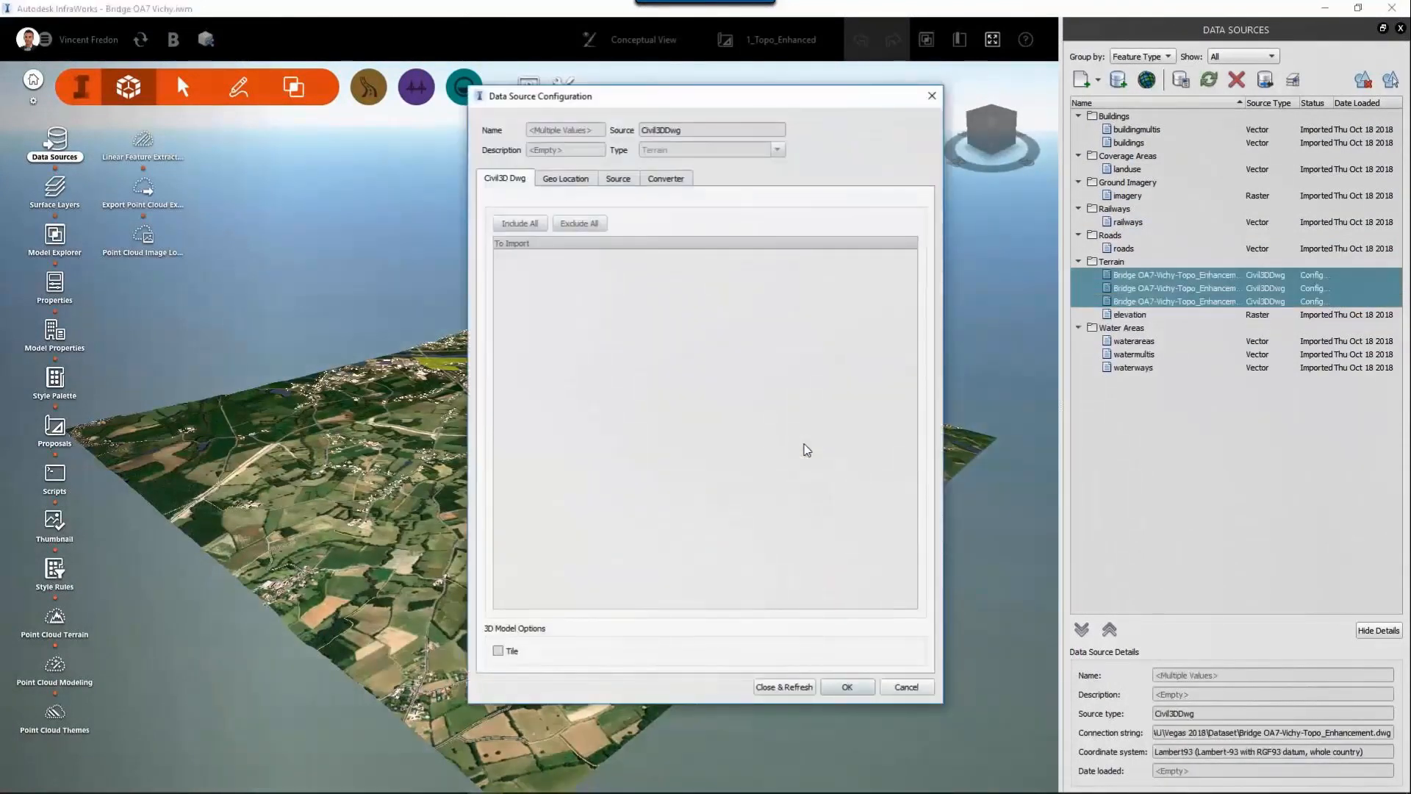
click(847, 687)
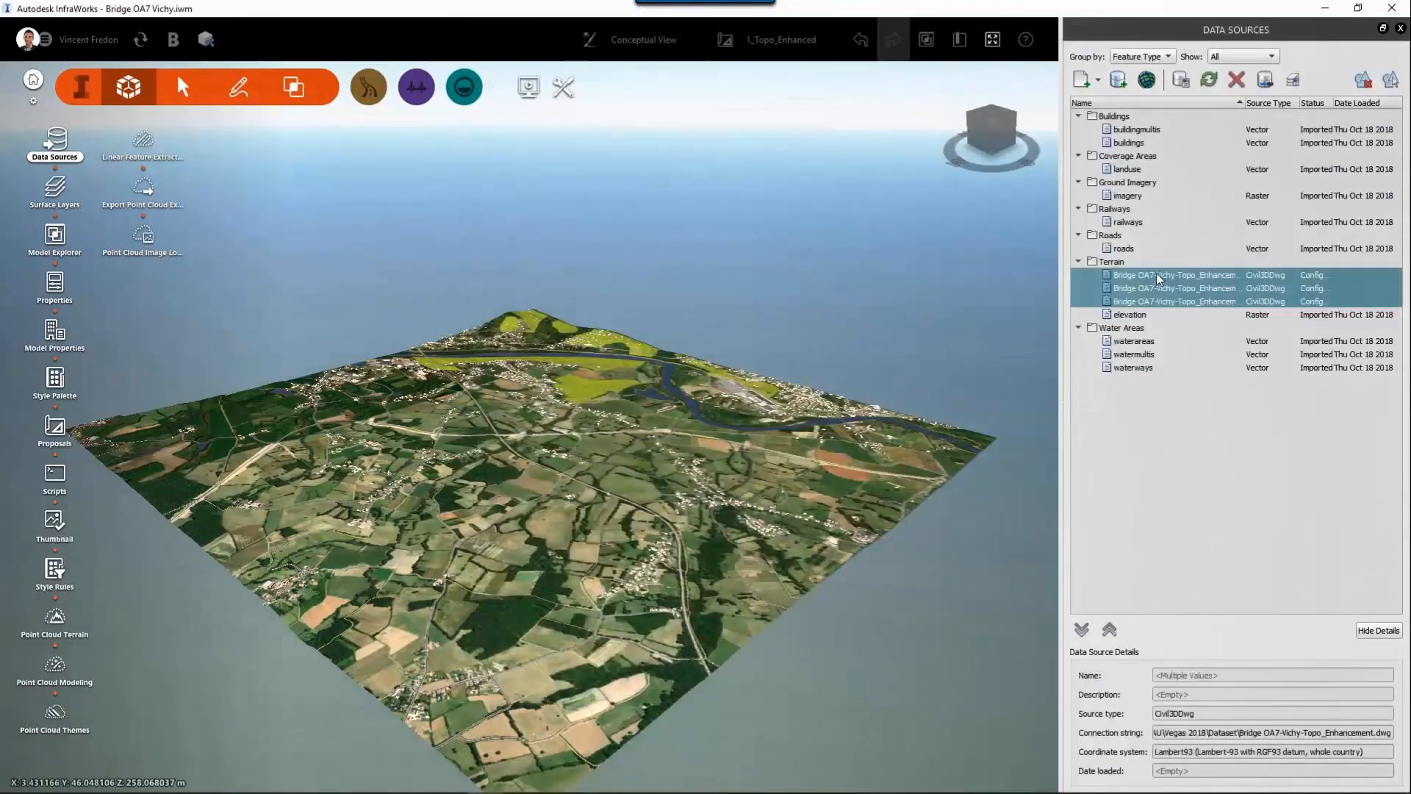
Step: Remove the Topo IGN and Topo bridge terrain data sources, keeping the Topo enhanced source
click(1158, 278)
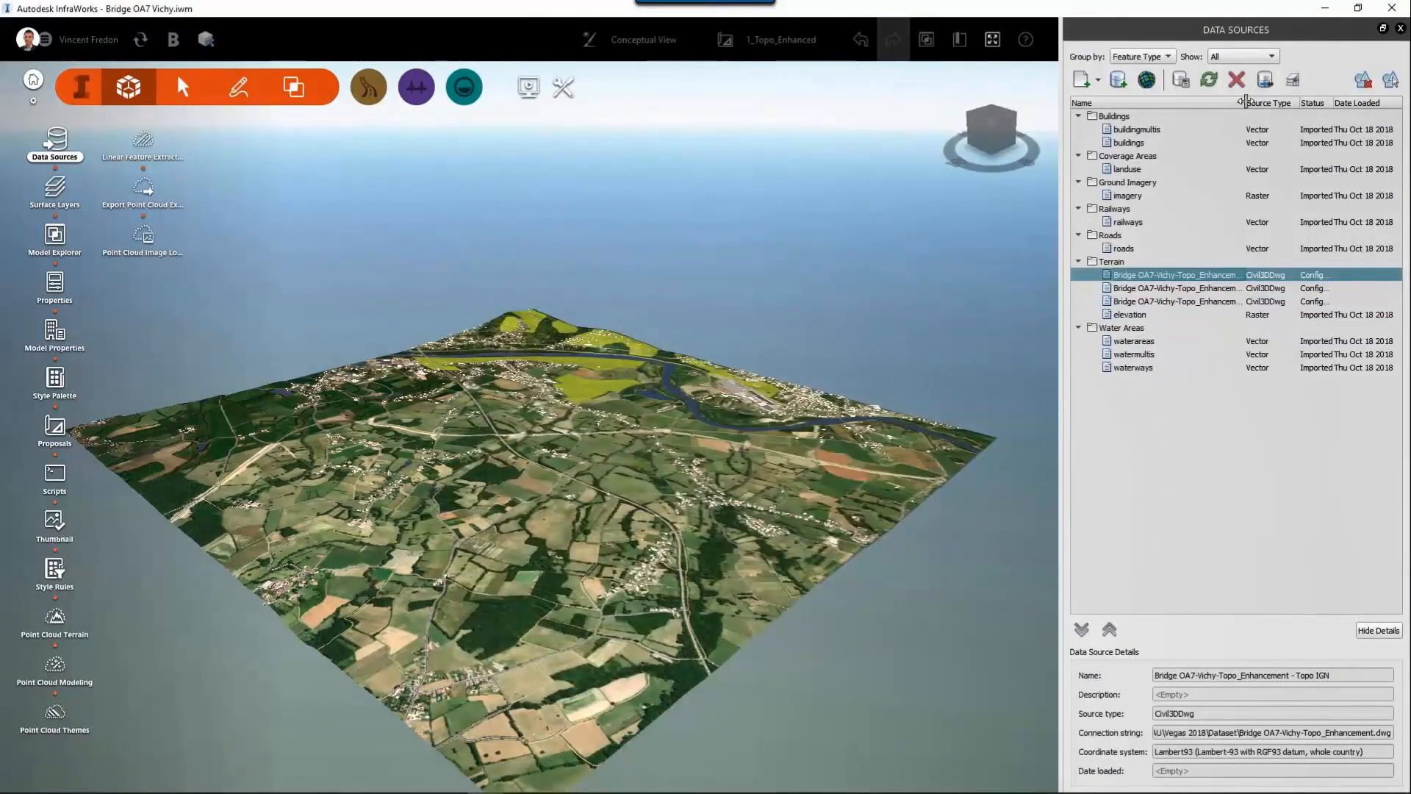
double_click(1245, 102)
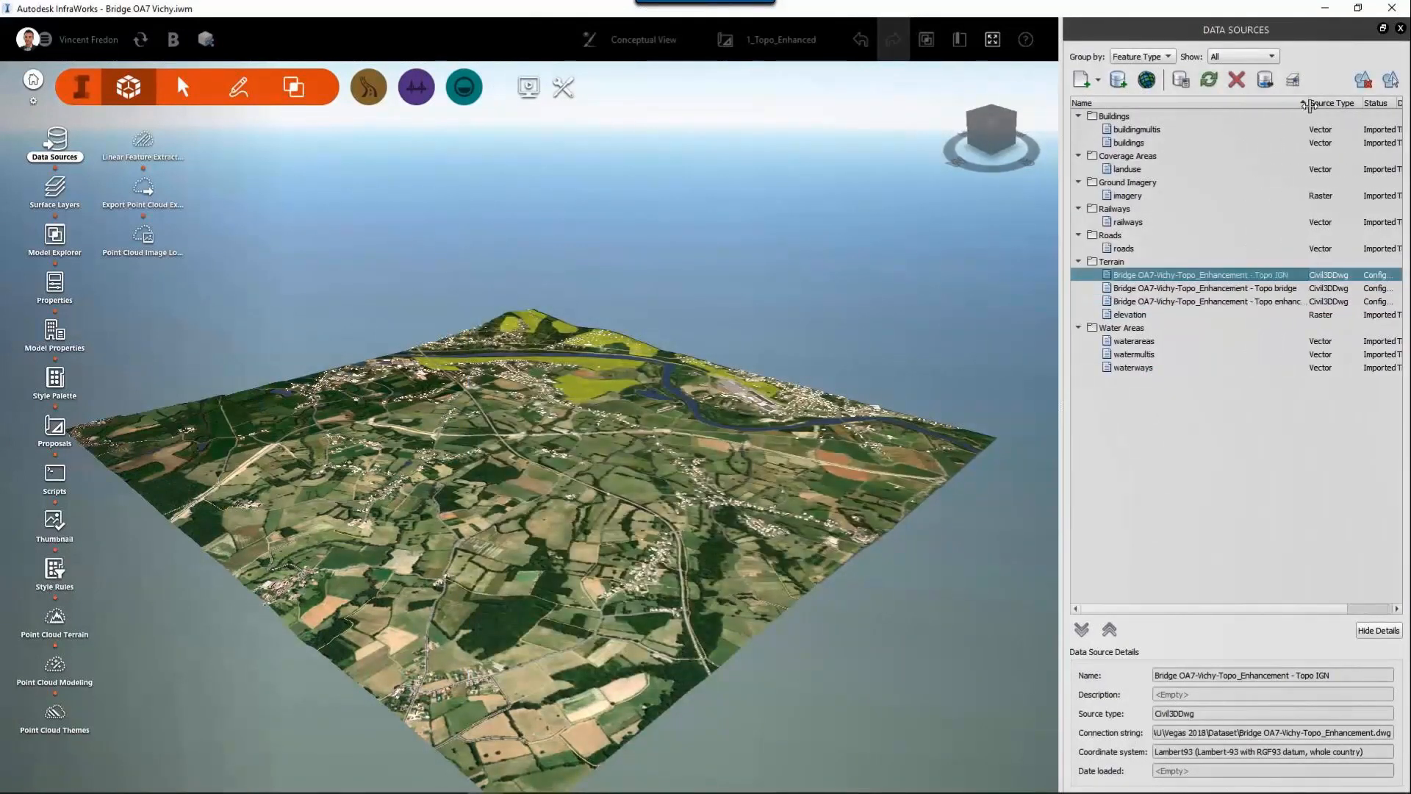
shift+click(1273, 289)
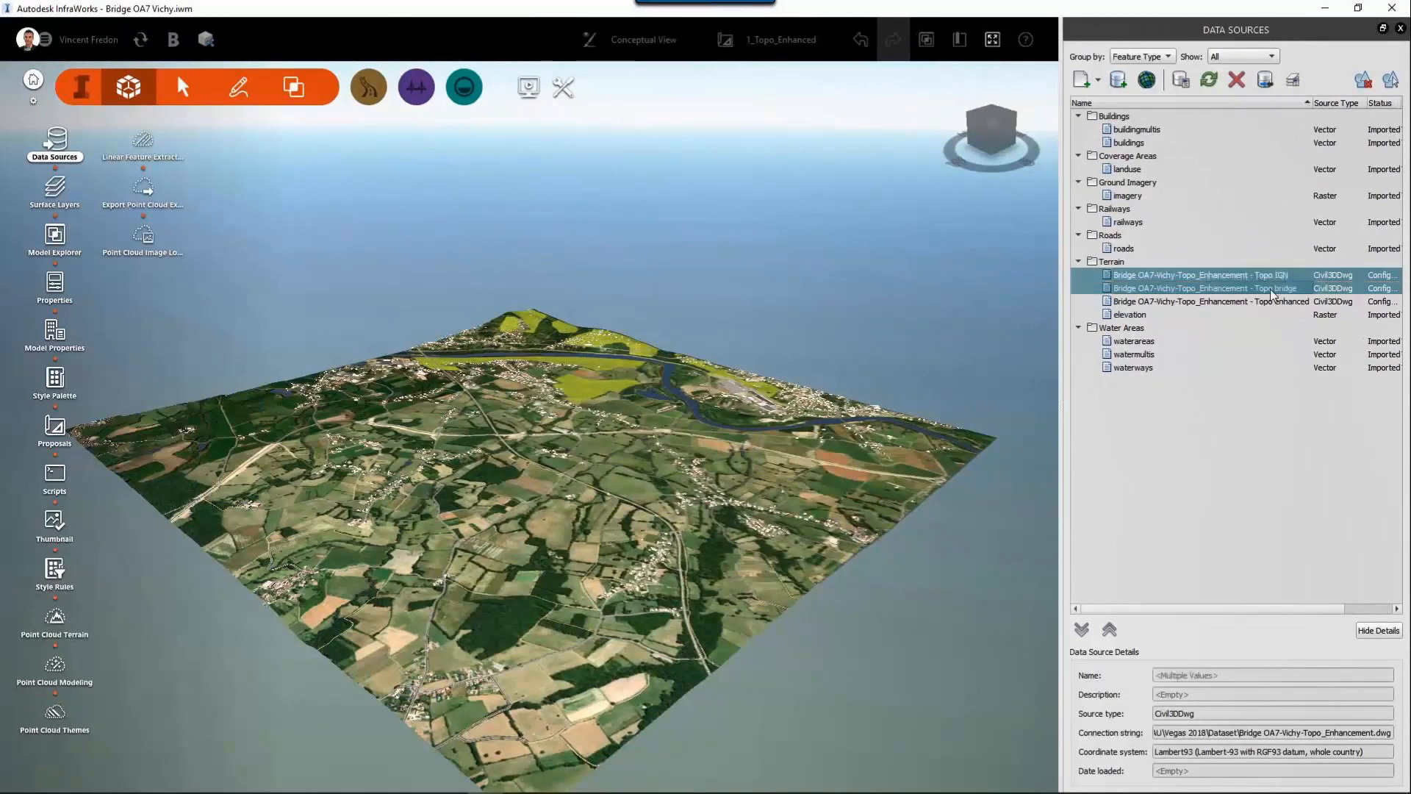
click(1236, 79)
click(757, 421)
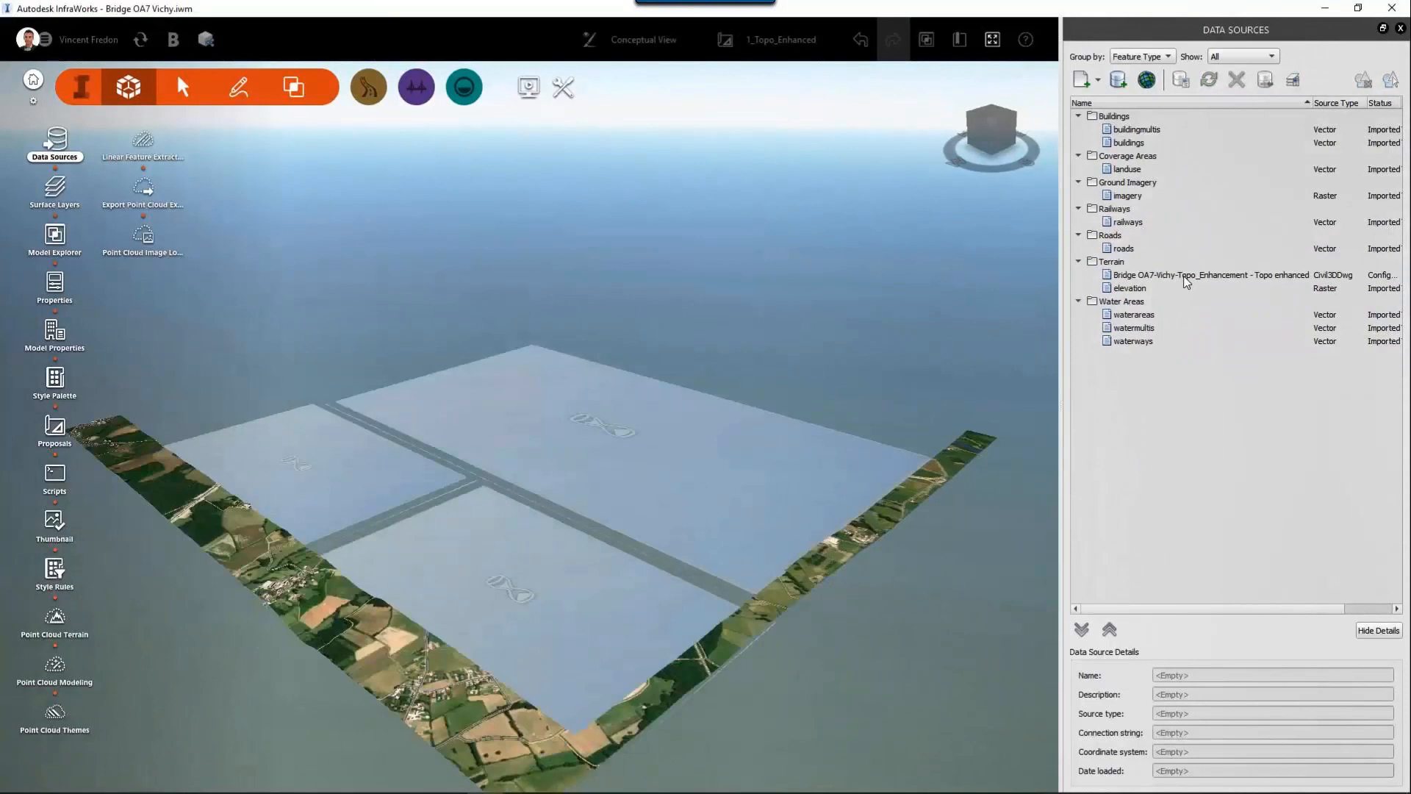
Step: Remove the original elevation raster from the terrain data sources
click(1134, 289)
click(1236, 80)
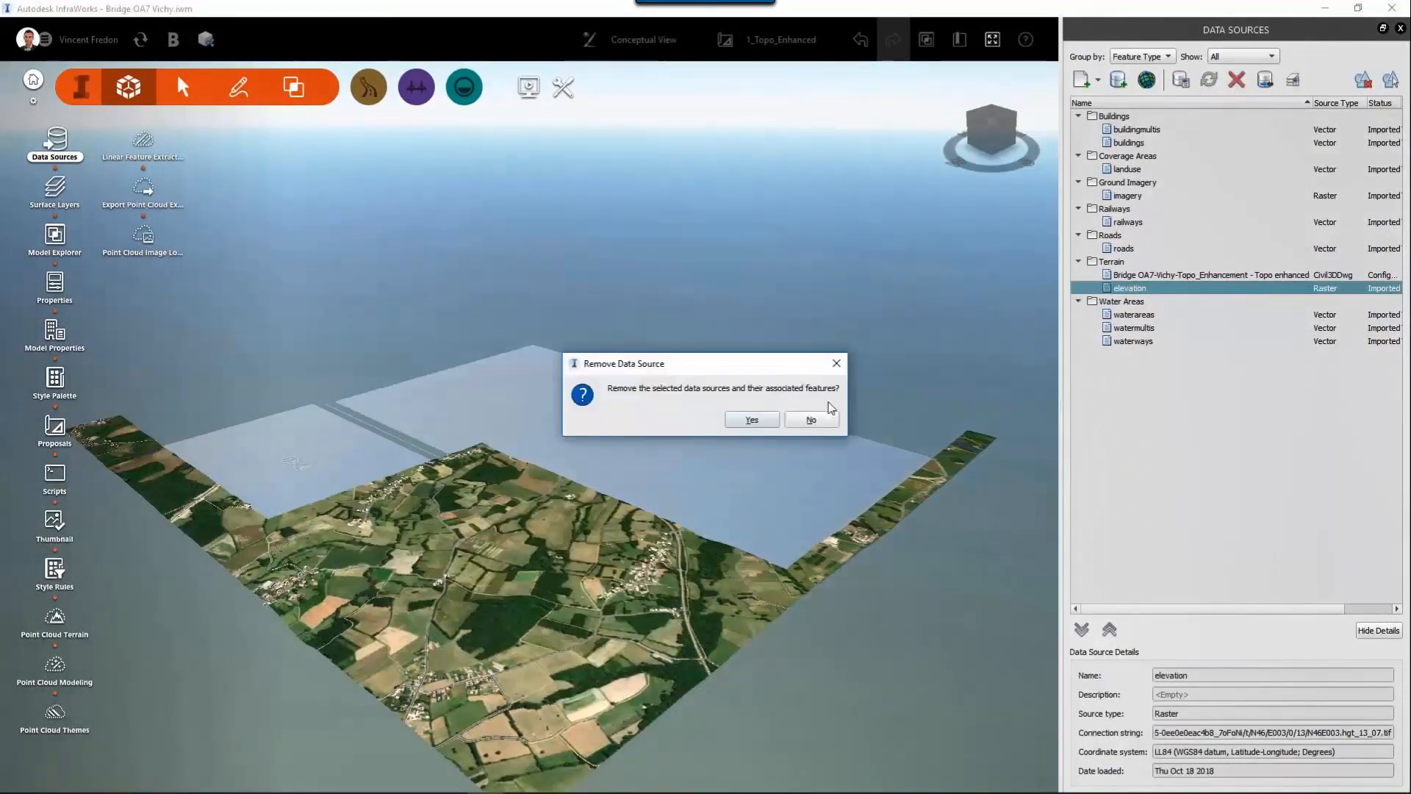
click(751, 420)
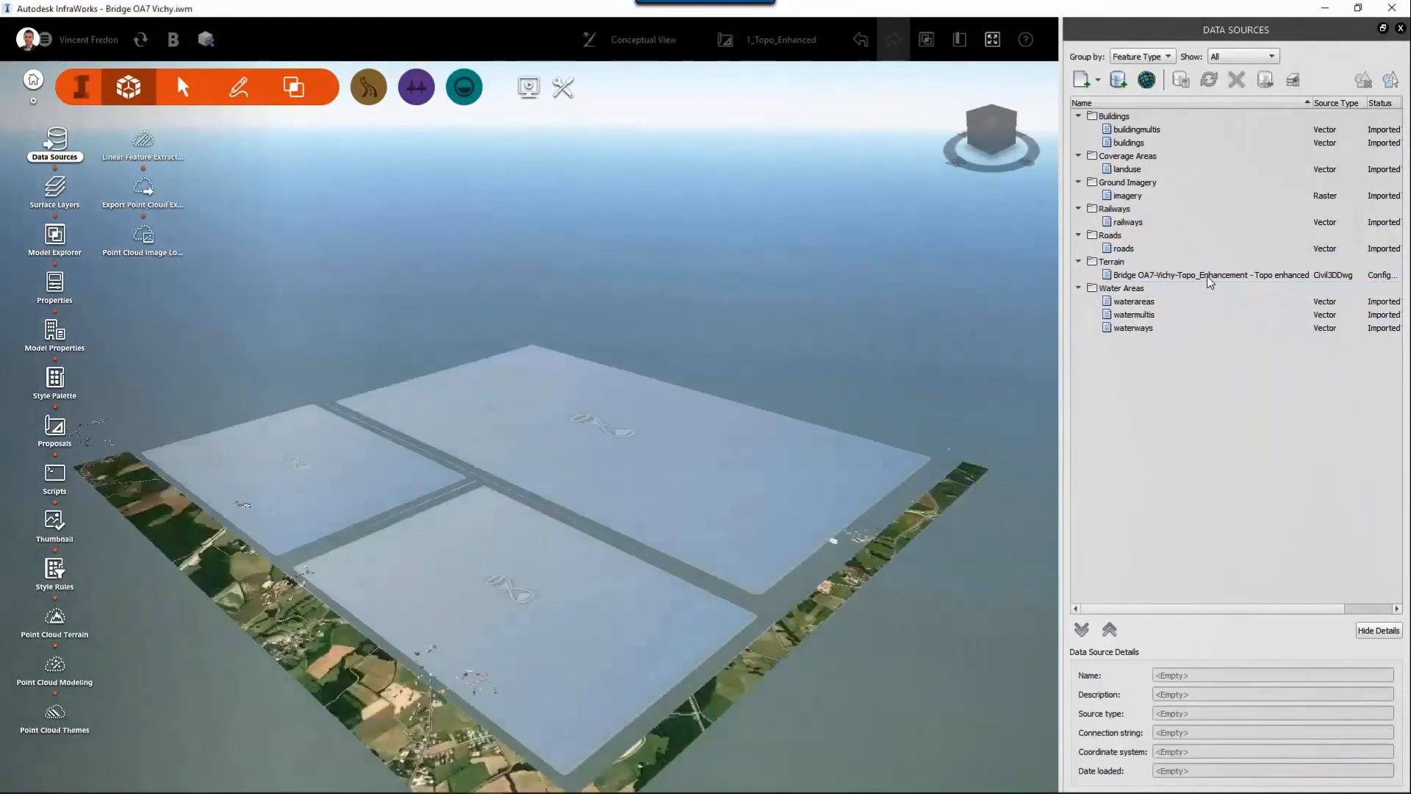
Step: Check the geolocation settings of the Topo enhanced terrain source, and close and refresh its configuration to load it
click(1210, 281)
double_click(1209, 282)
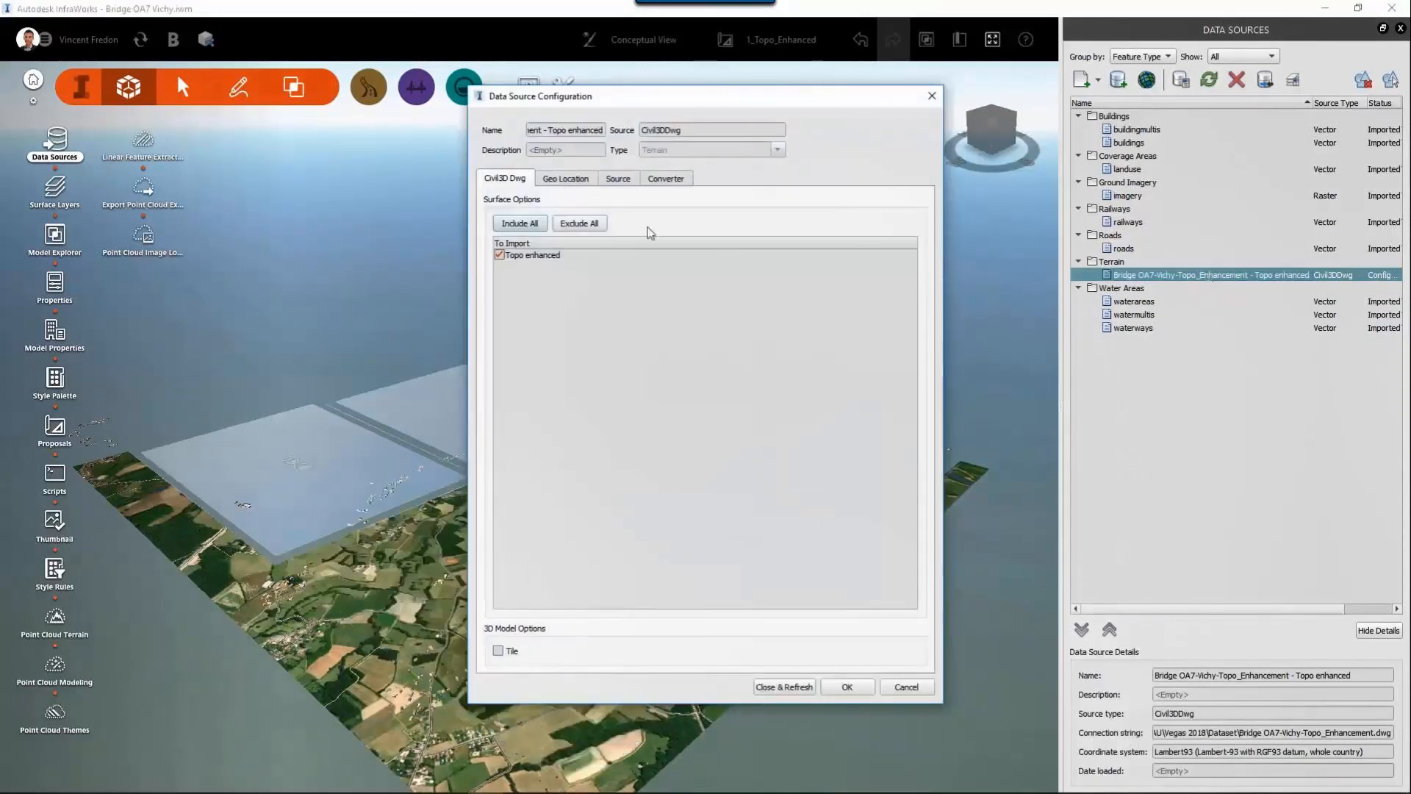
click(565, 180)
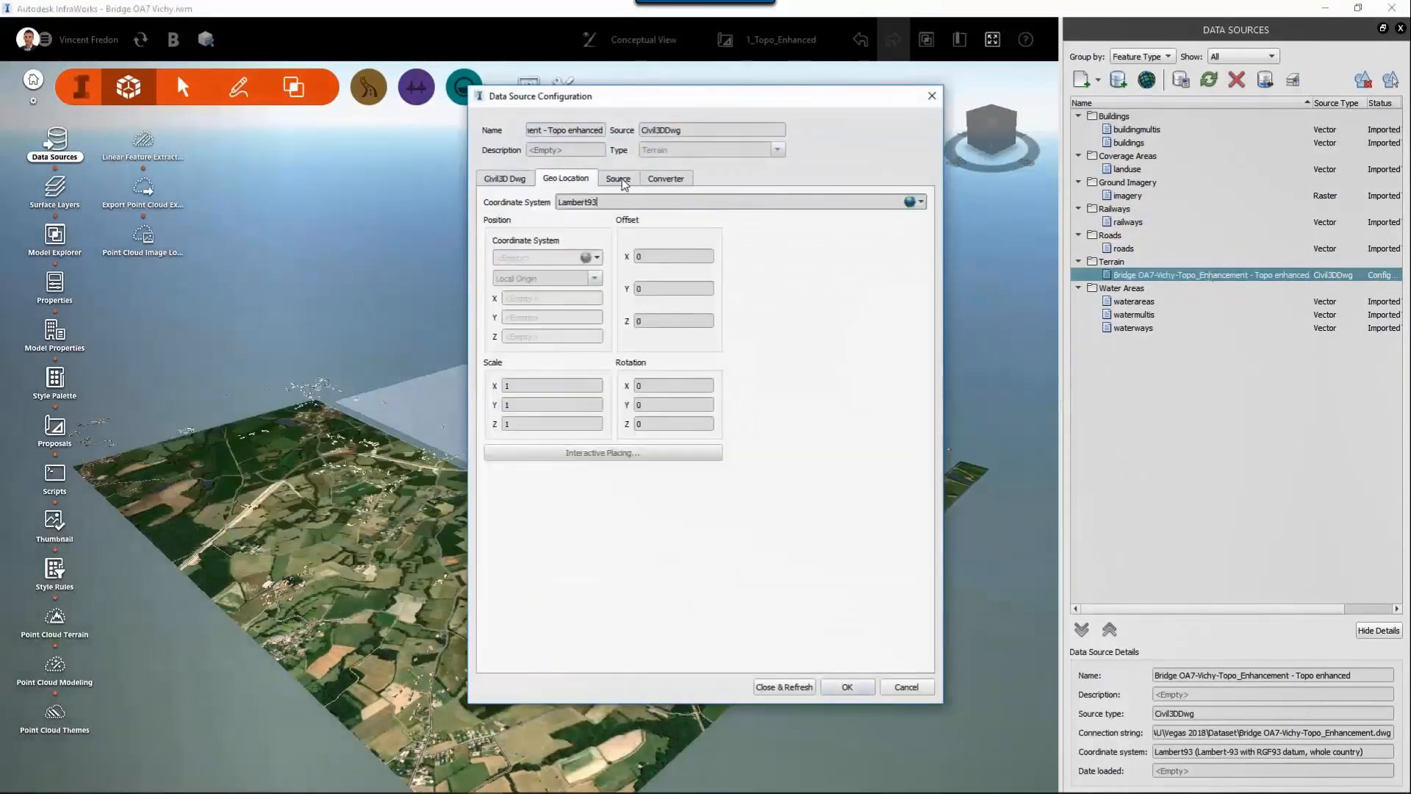
click(779, 688)
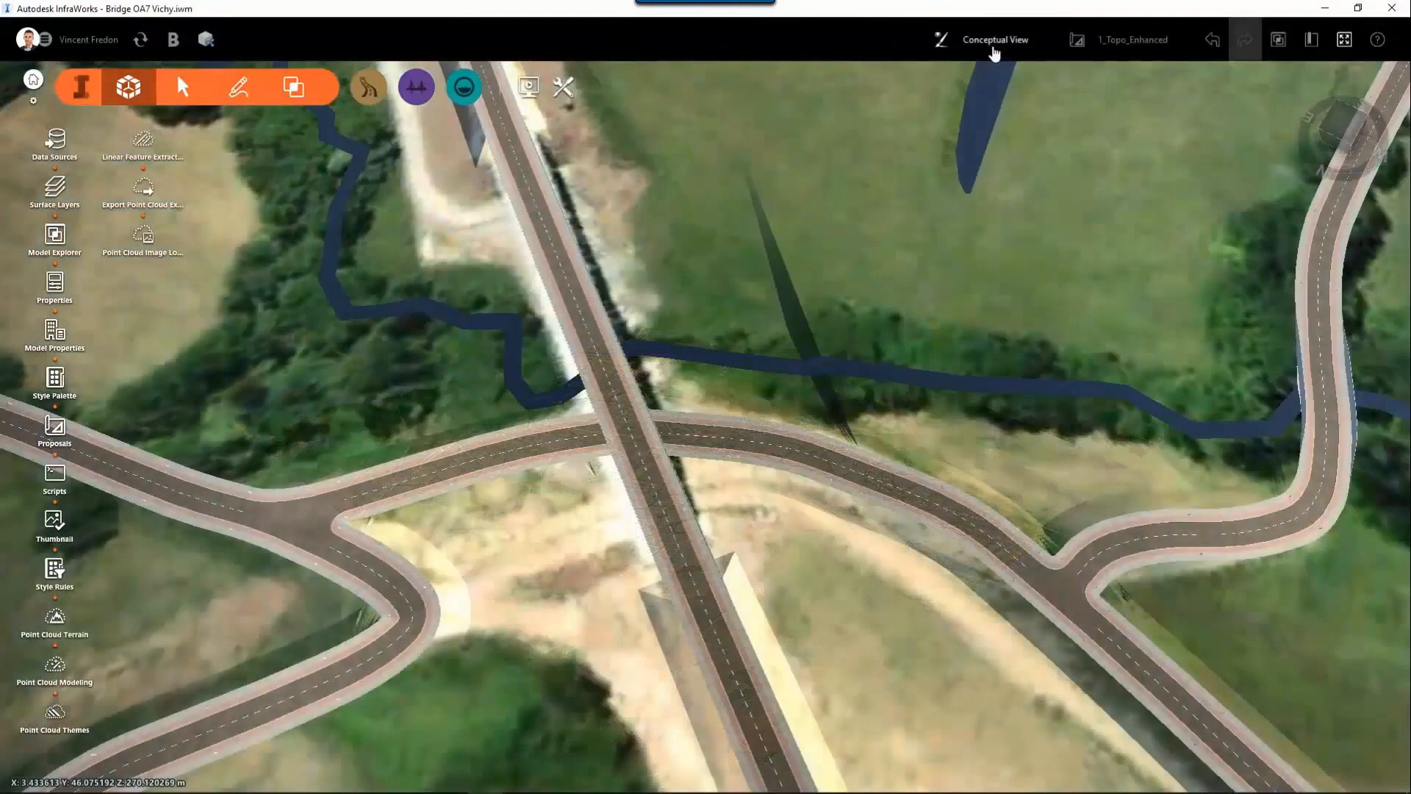
Step: Turn on wireframe rendering for the conceptual view and inspect the terrain mesh around the bridge
click(995, 53)
click(943, 139)
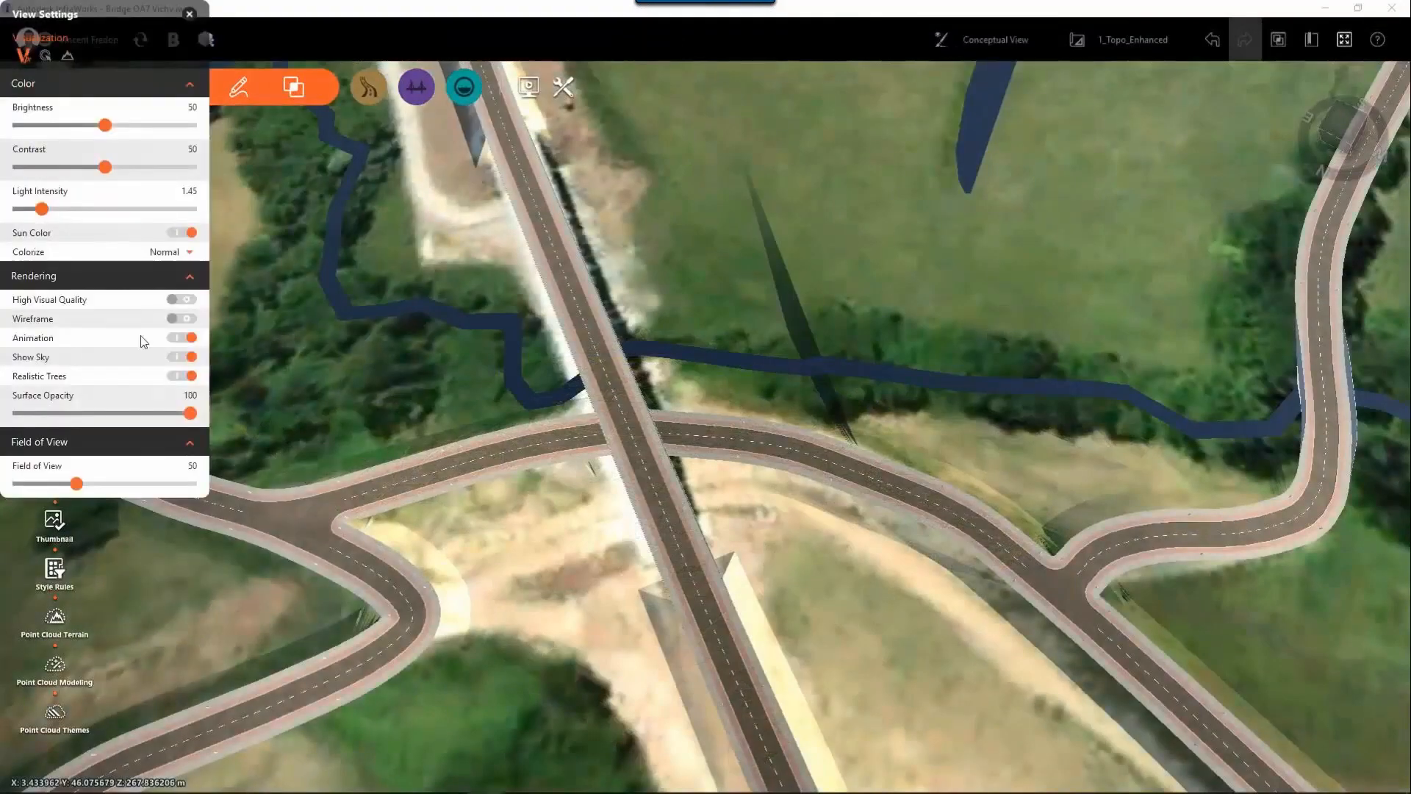
click(188, 319)
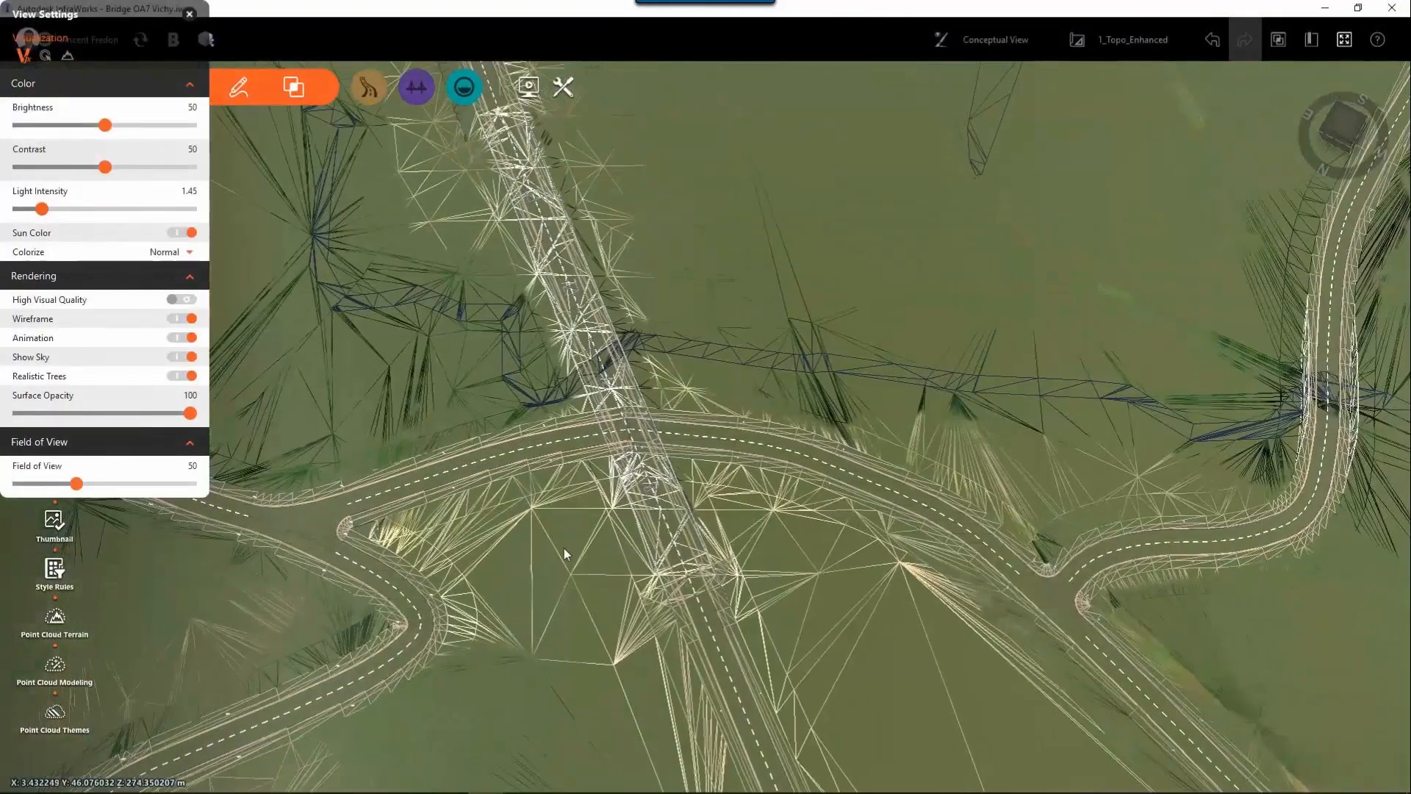
drag(556, 578, 504, 422)
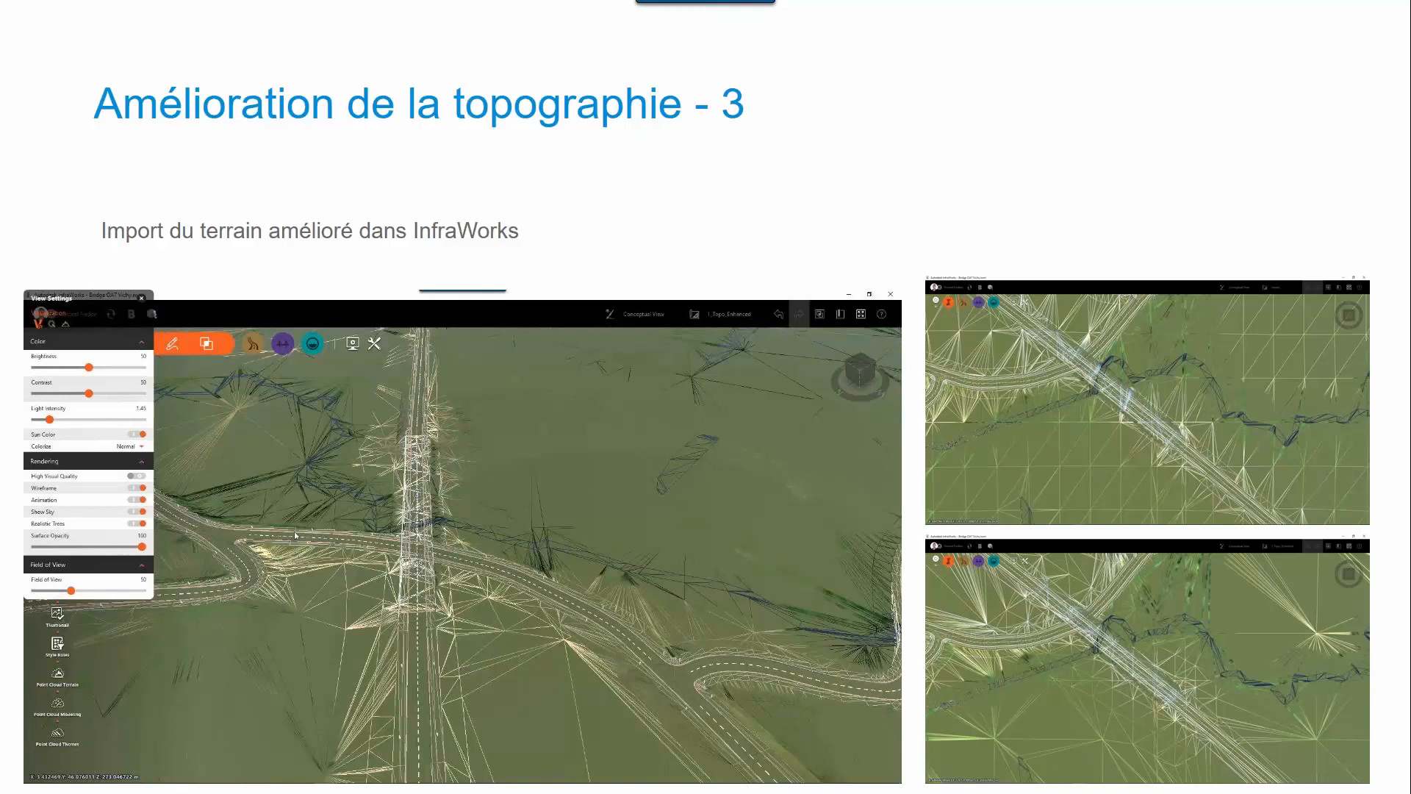
key(Right)
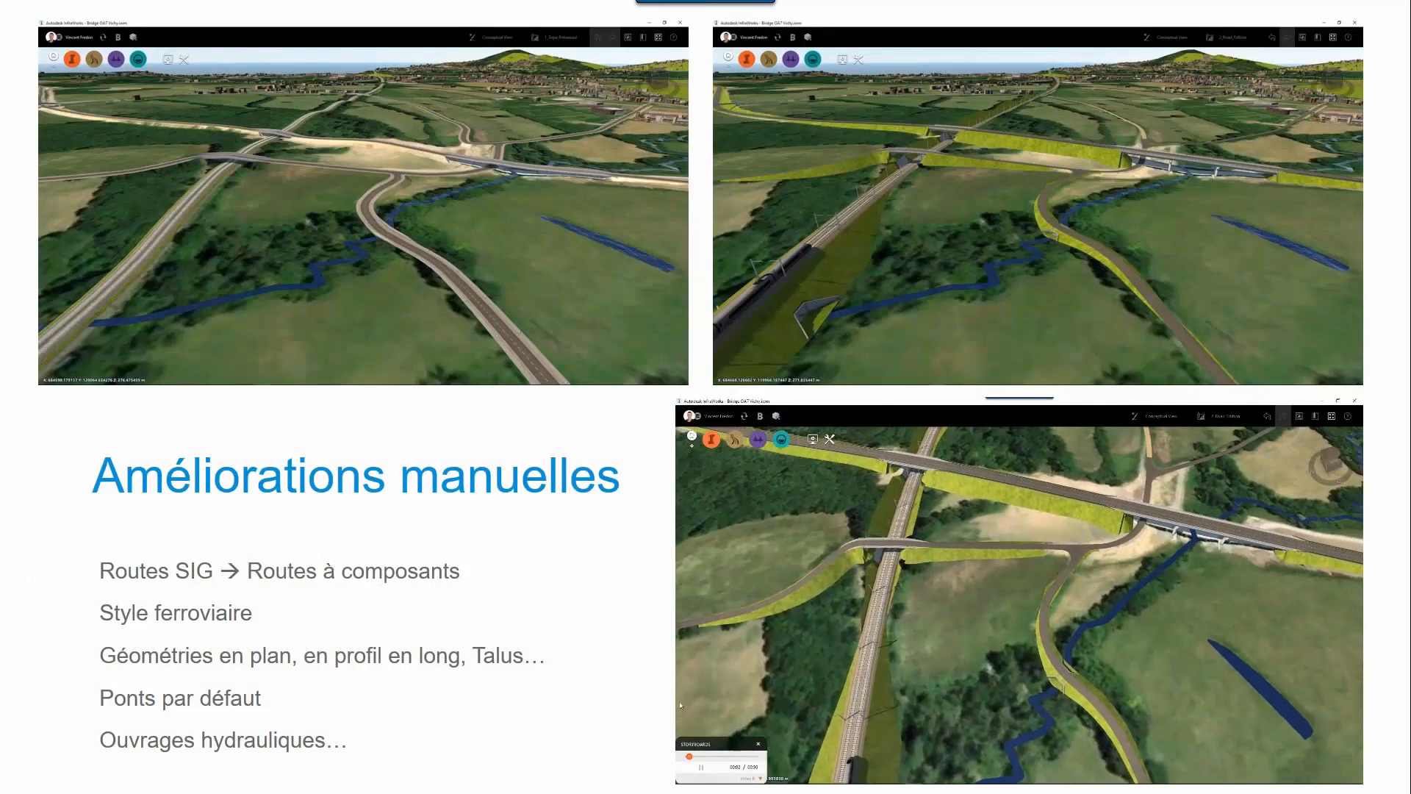
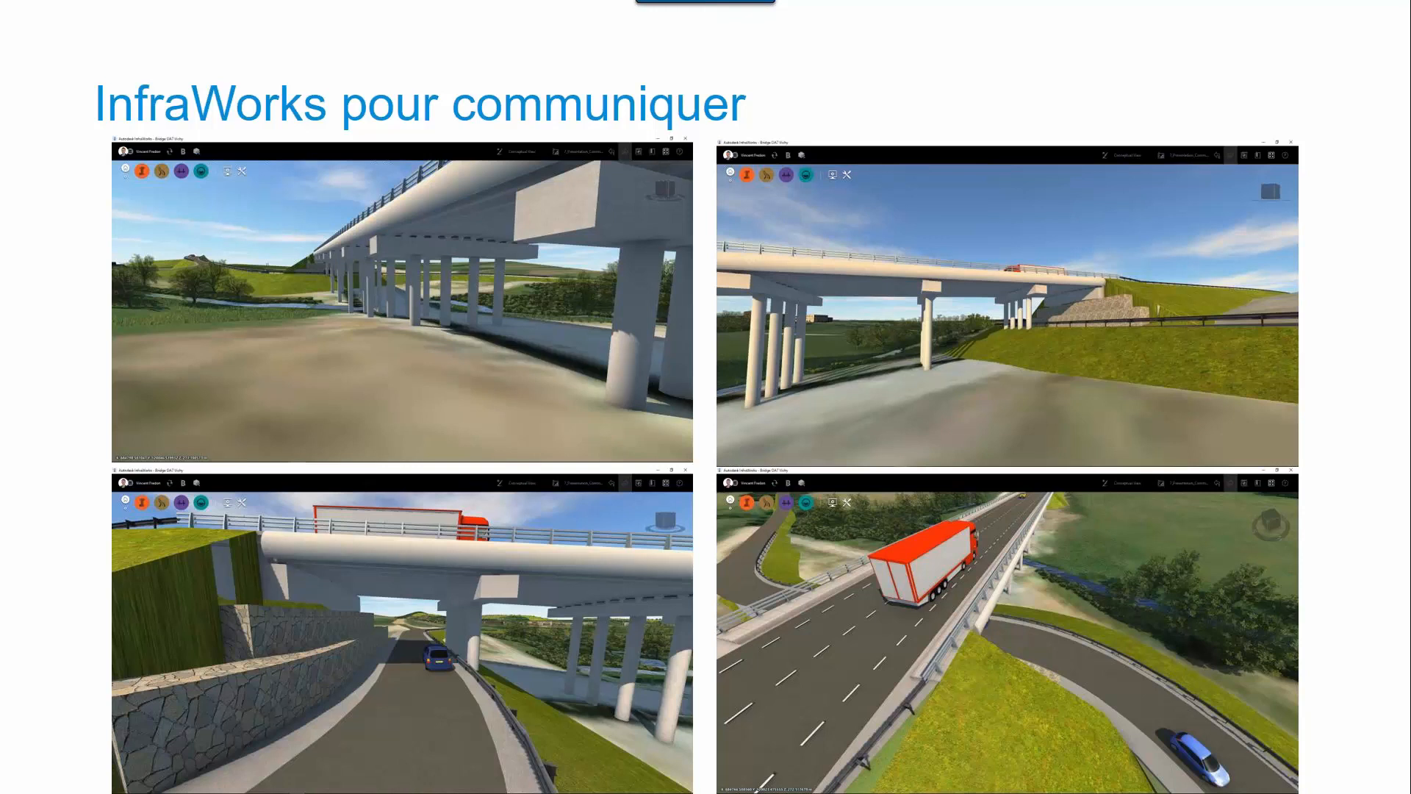
key(Right)
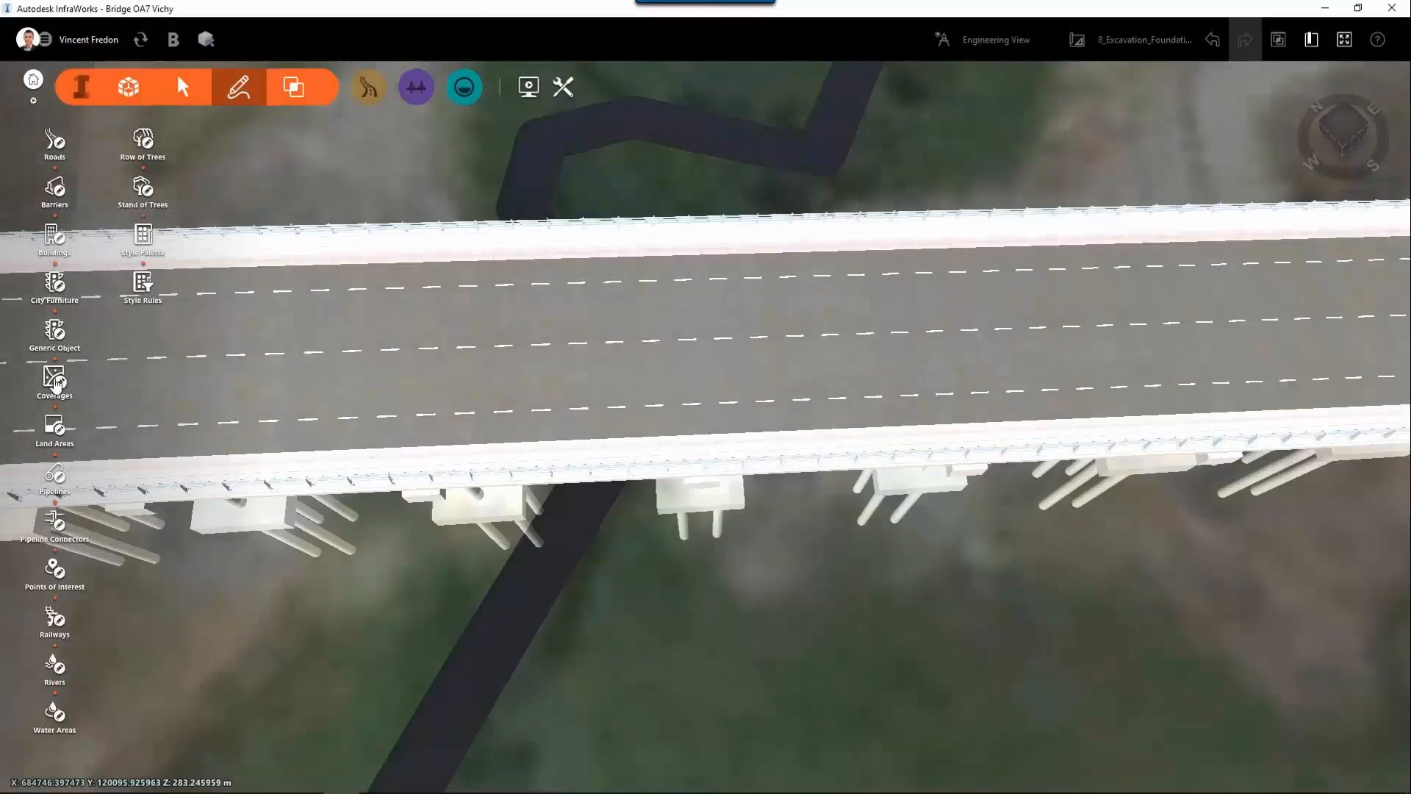
Step: Draw a four-sided land area with the AUT Terrain material style around the bridge pier foundation beside the river
click(54, 425)
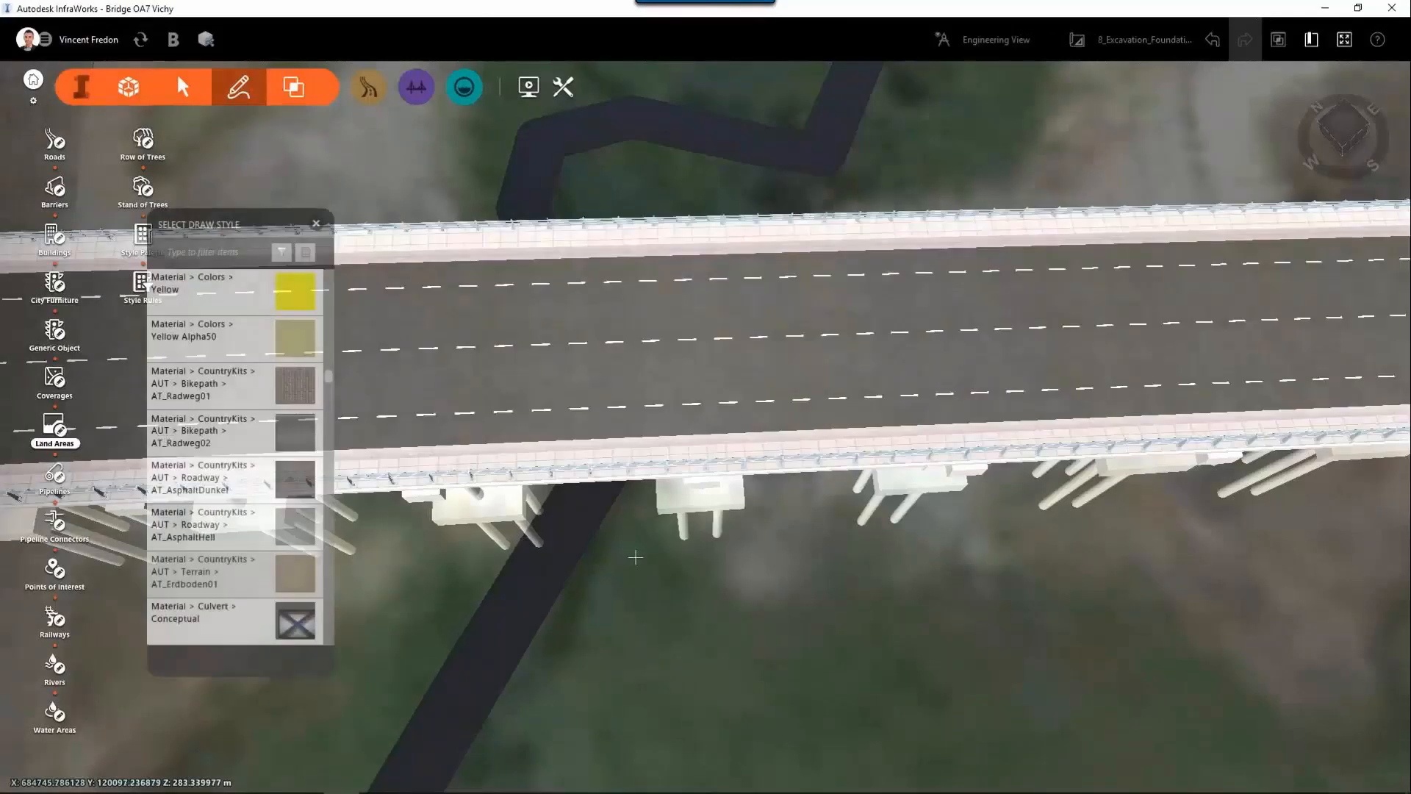
click(634, 544)
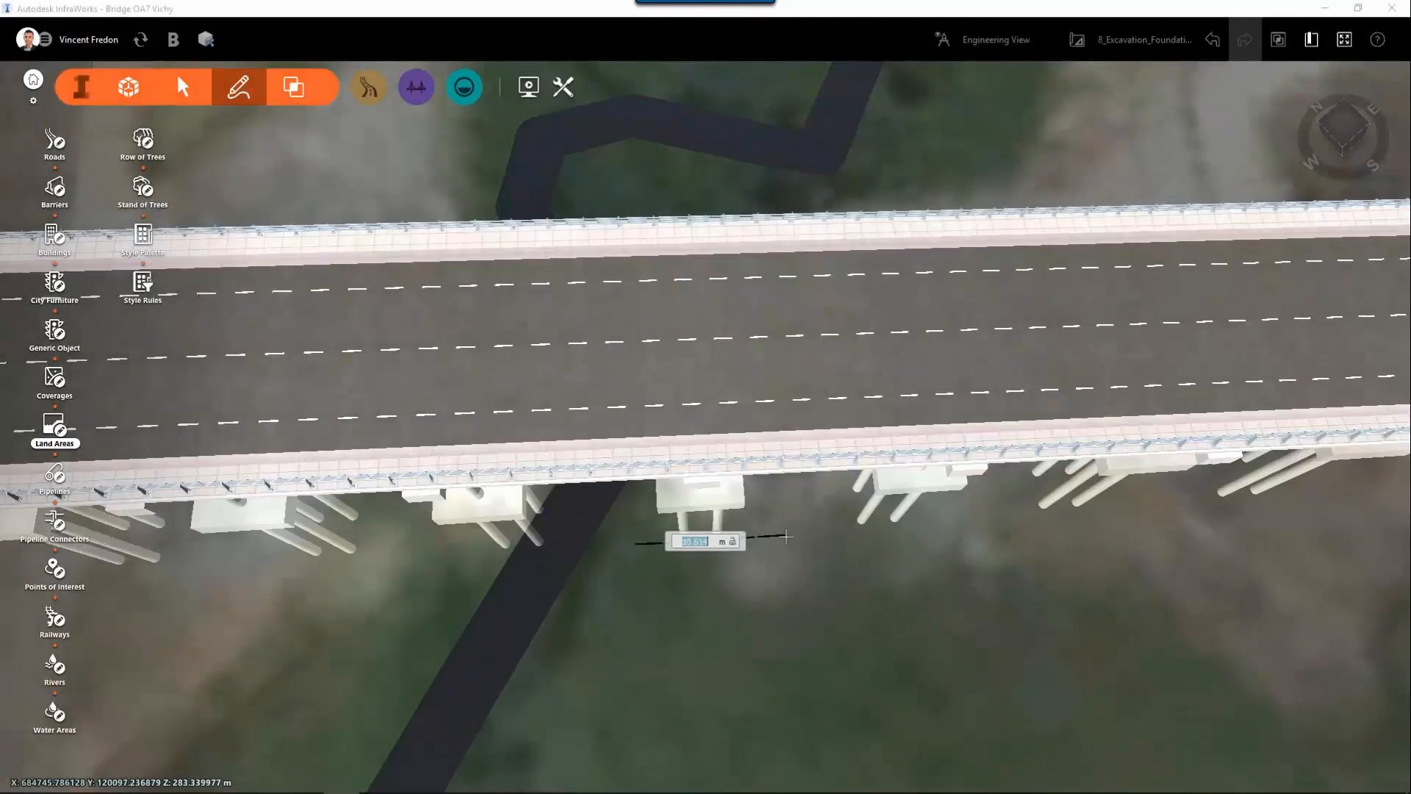
click(787, 538)
drag(864, 525, 810, 551)
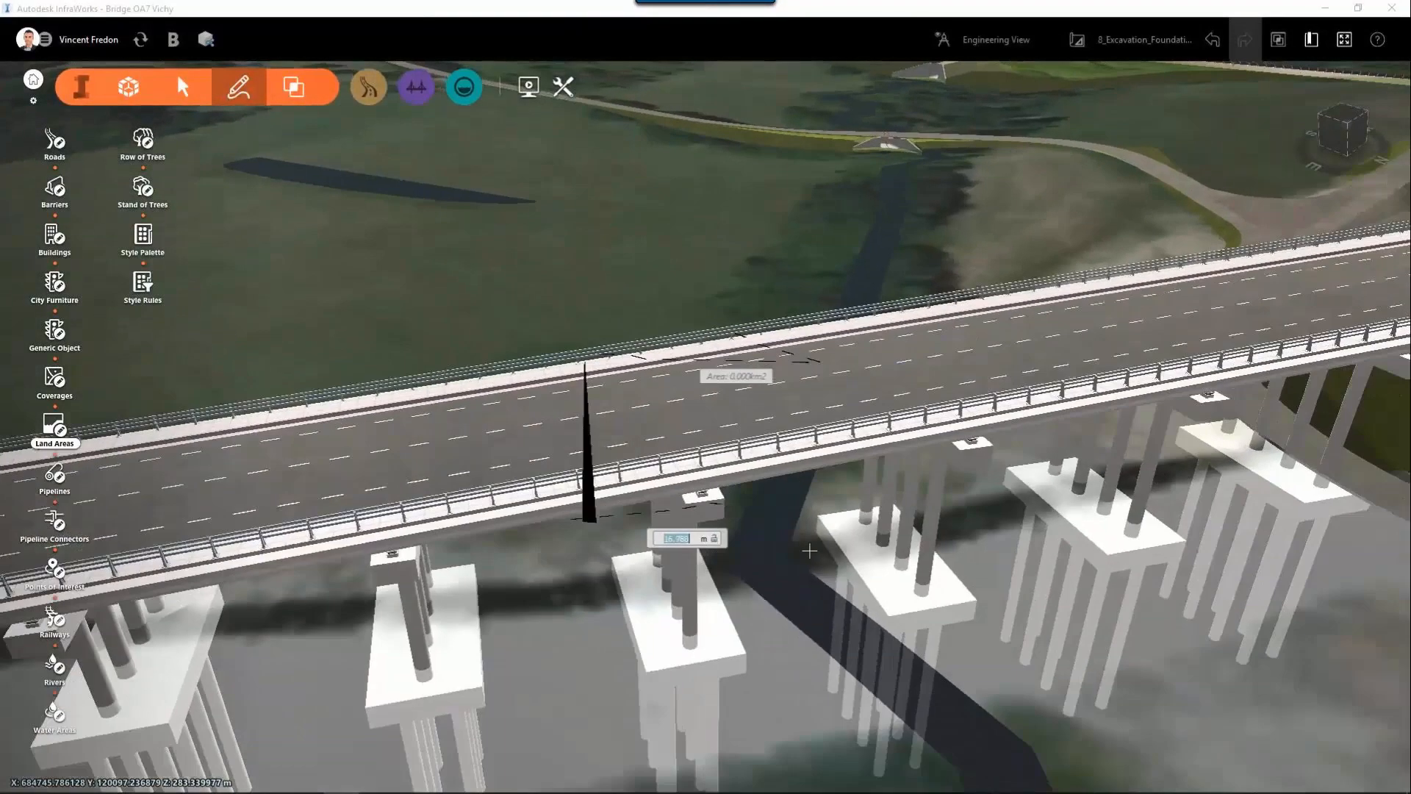
drag(627, 677, 652, 694)
click(617, 612)
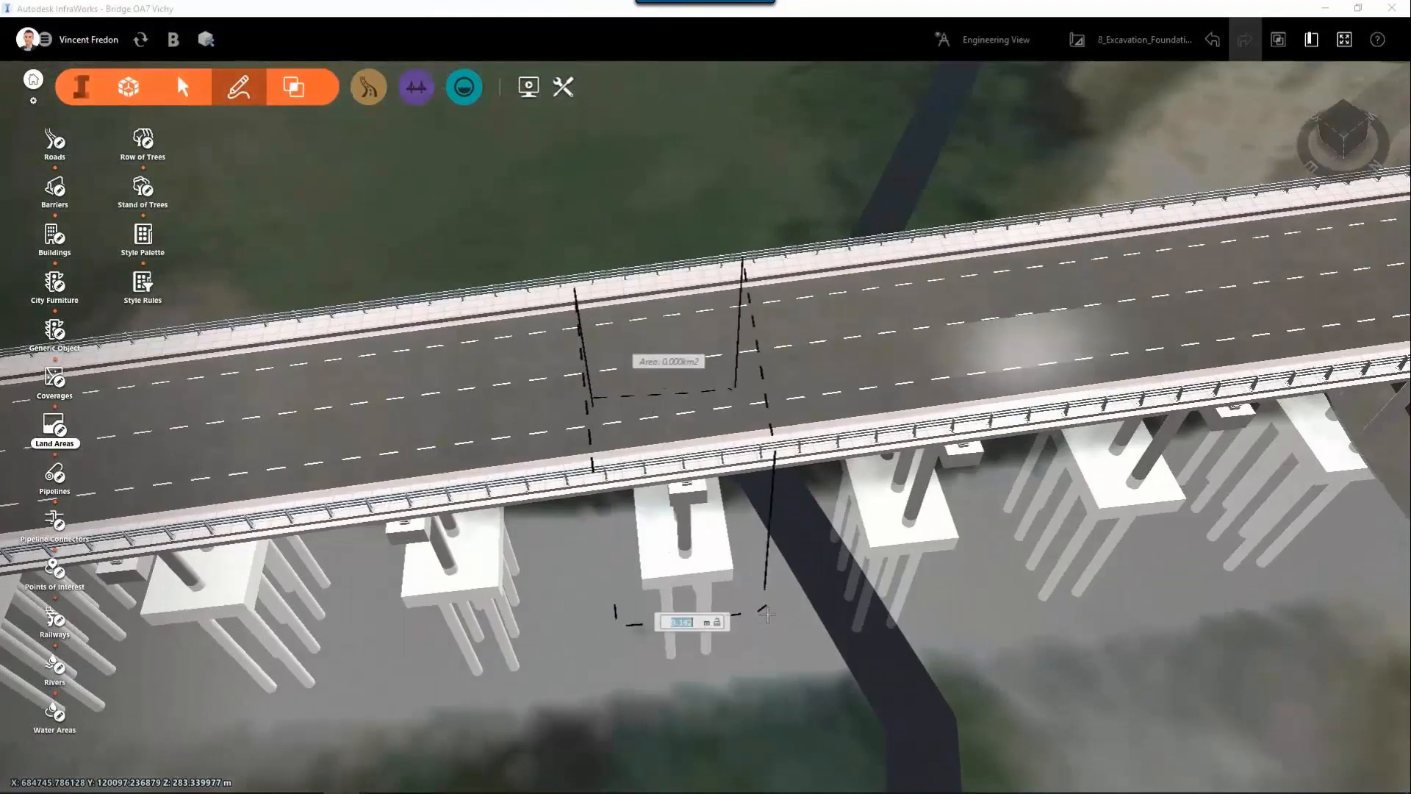
double_click(767, 615)
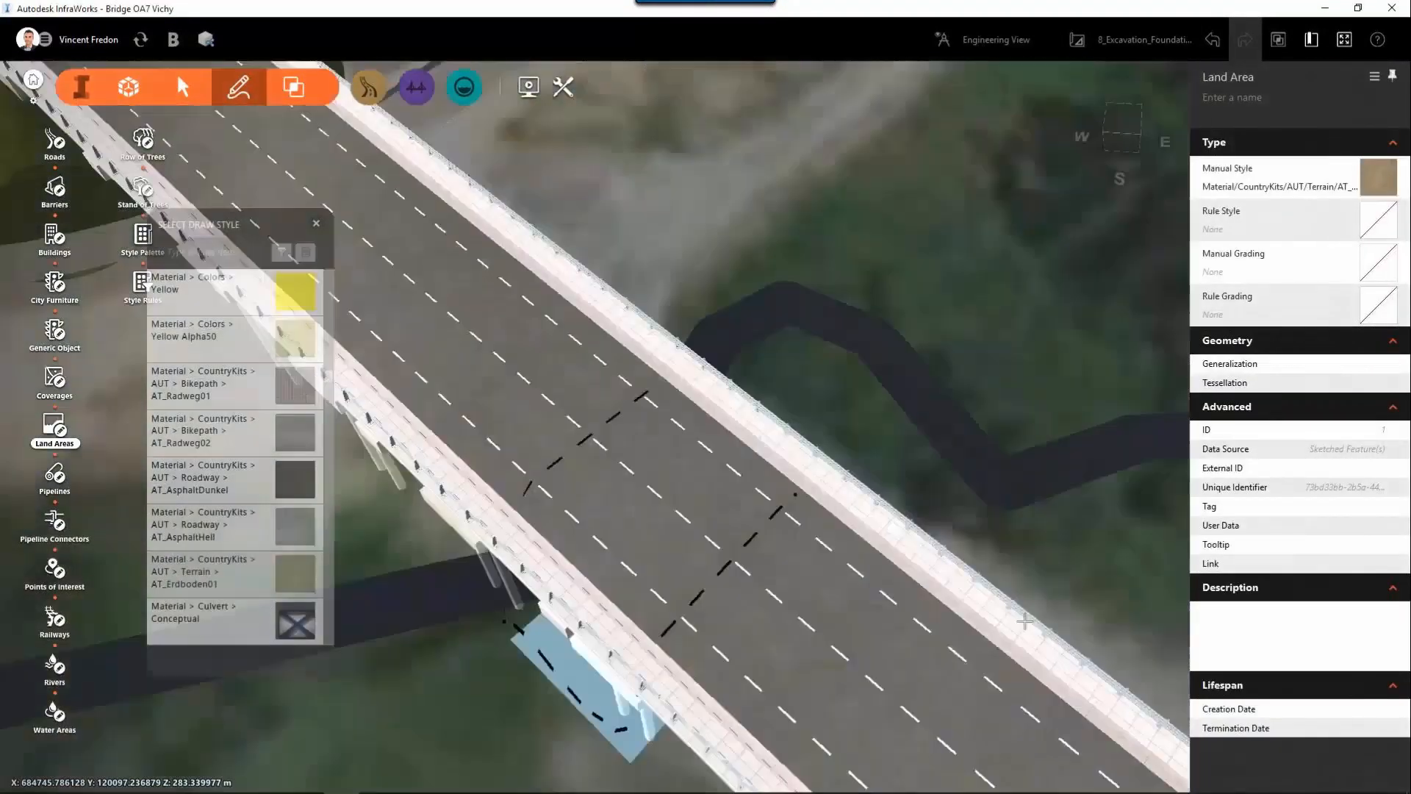
drag(1025, 621, 802, 561)
key(Escape)
scroll(761, 702, up, 4)
scroll(761, 702, up, 2)
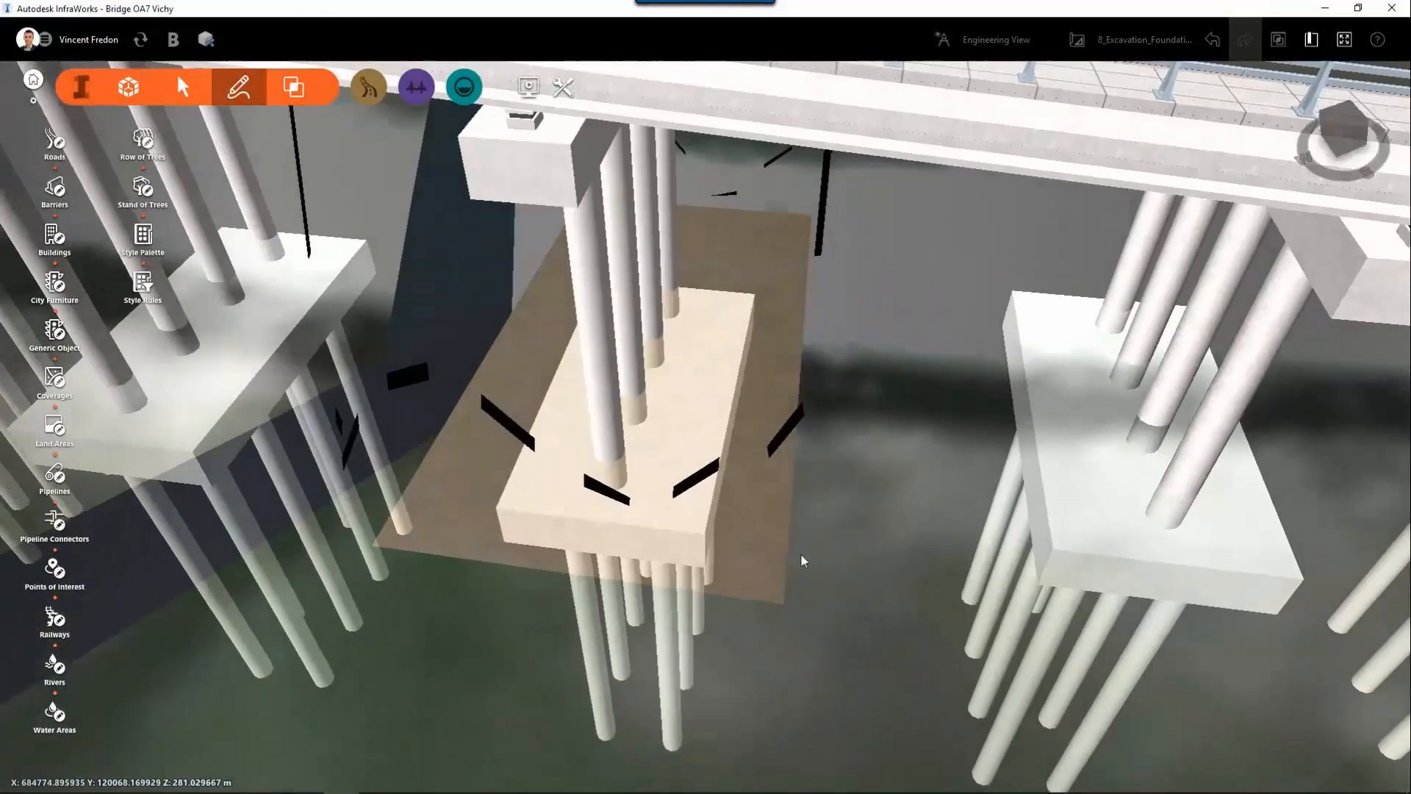
Step: Lower the land area around the pier foundation beneath the foundation slab to form the excavation floor
click(769, 567)
drag(709, 683, 647, 656)
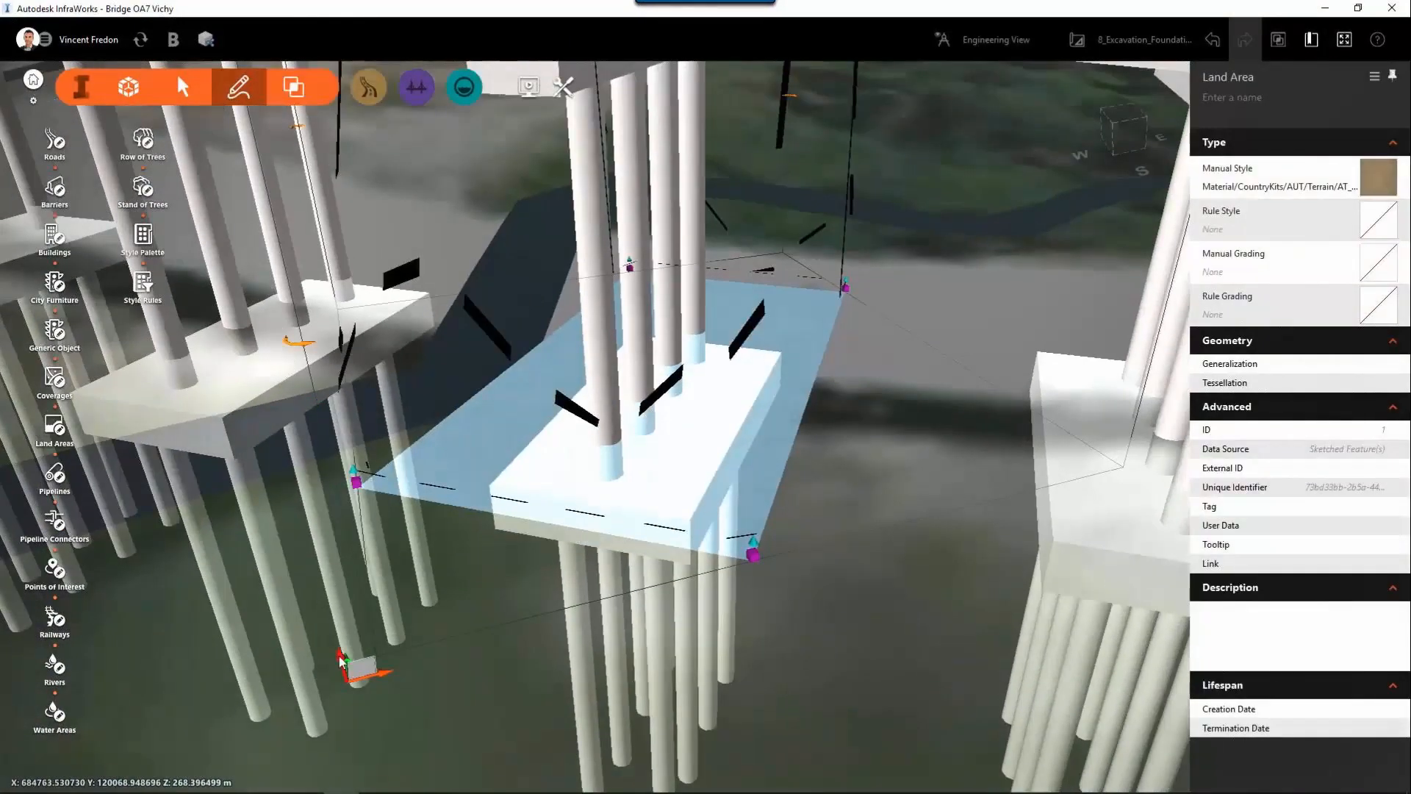
drag(340, 660, 329, 763)
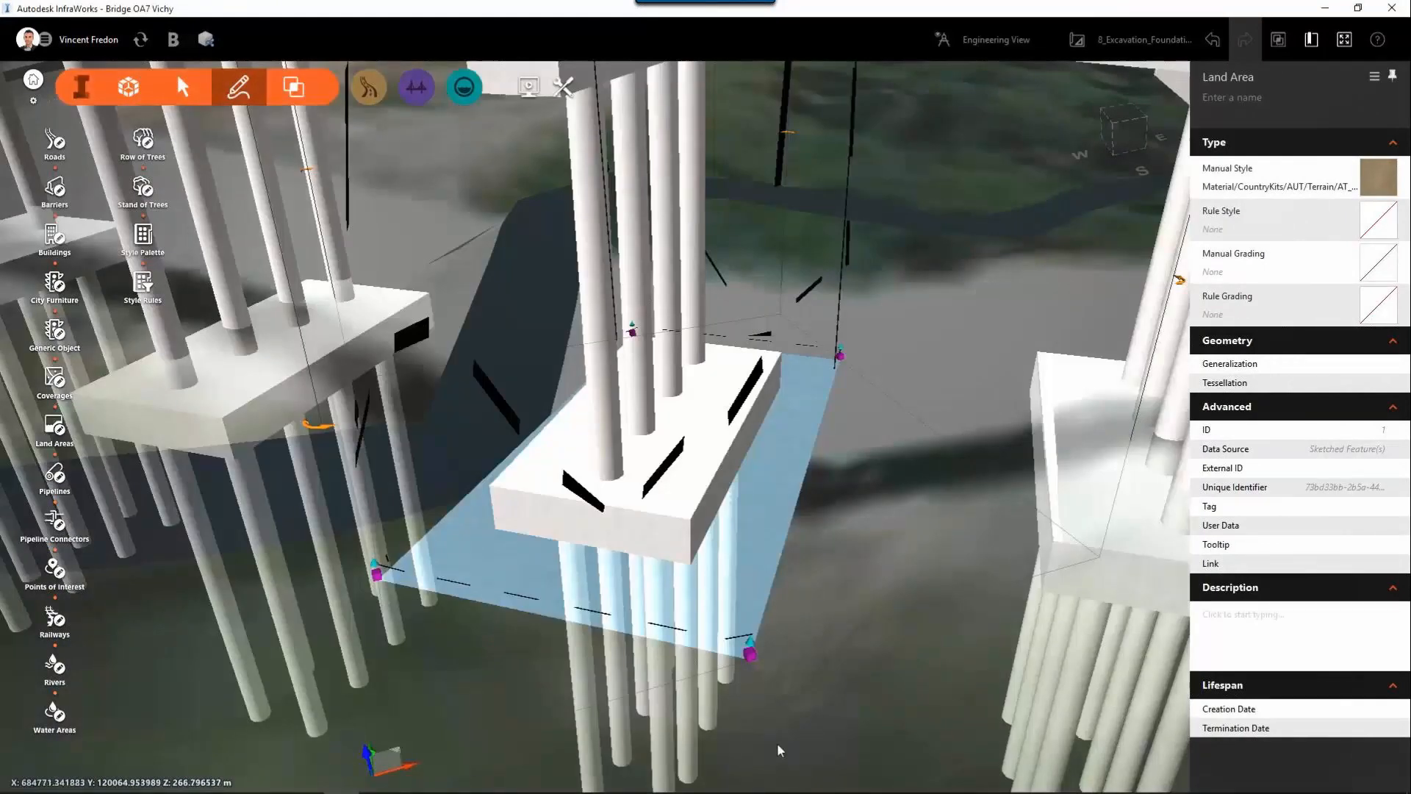
drag(804, 744, 809, 704)
Step: Switch the model display to the conceptual view and bring the lowered land area into close view
click(993, 39)
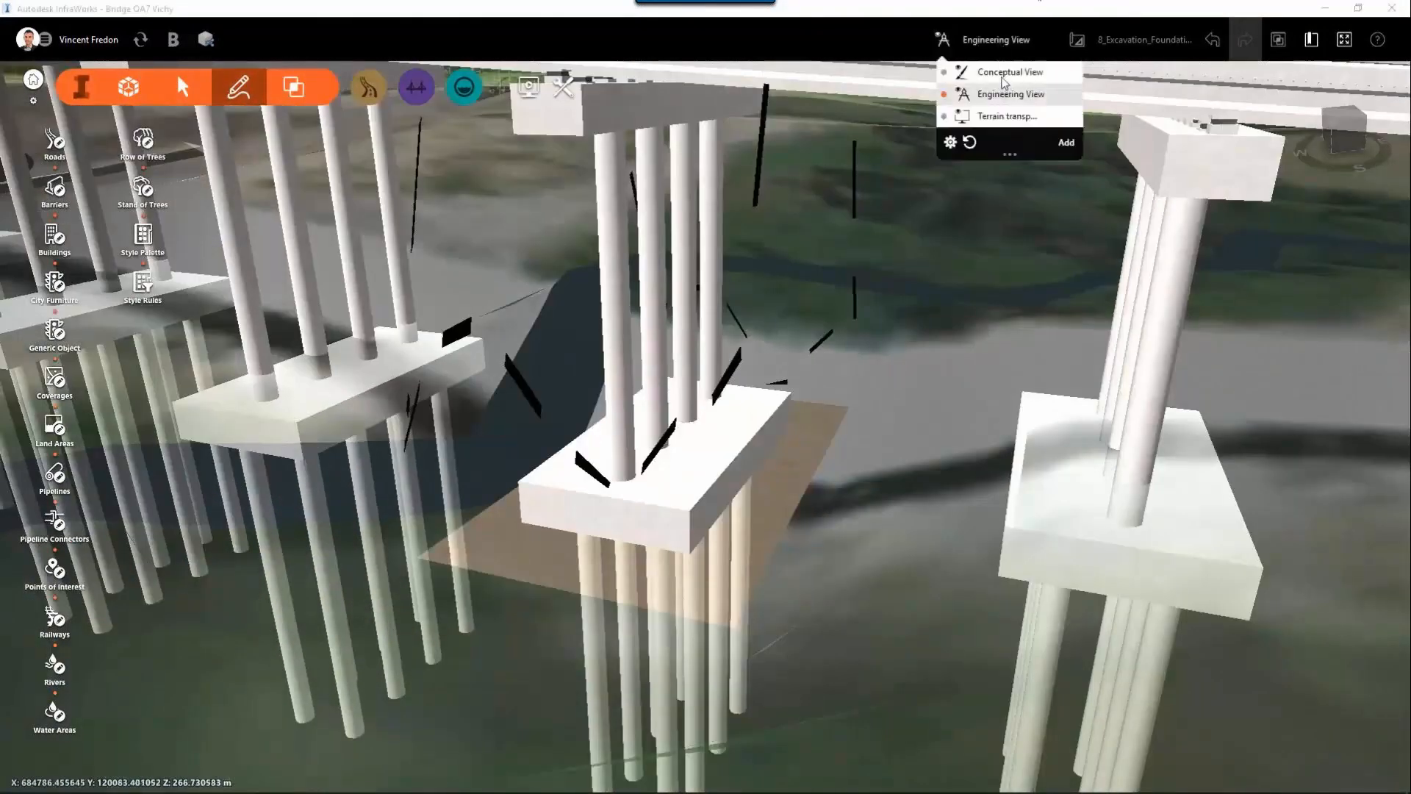
click(1005, 72)
drag(907, 589, 796, 586)
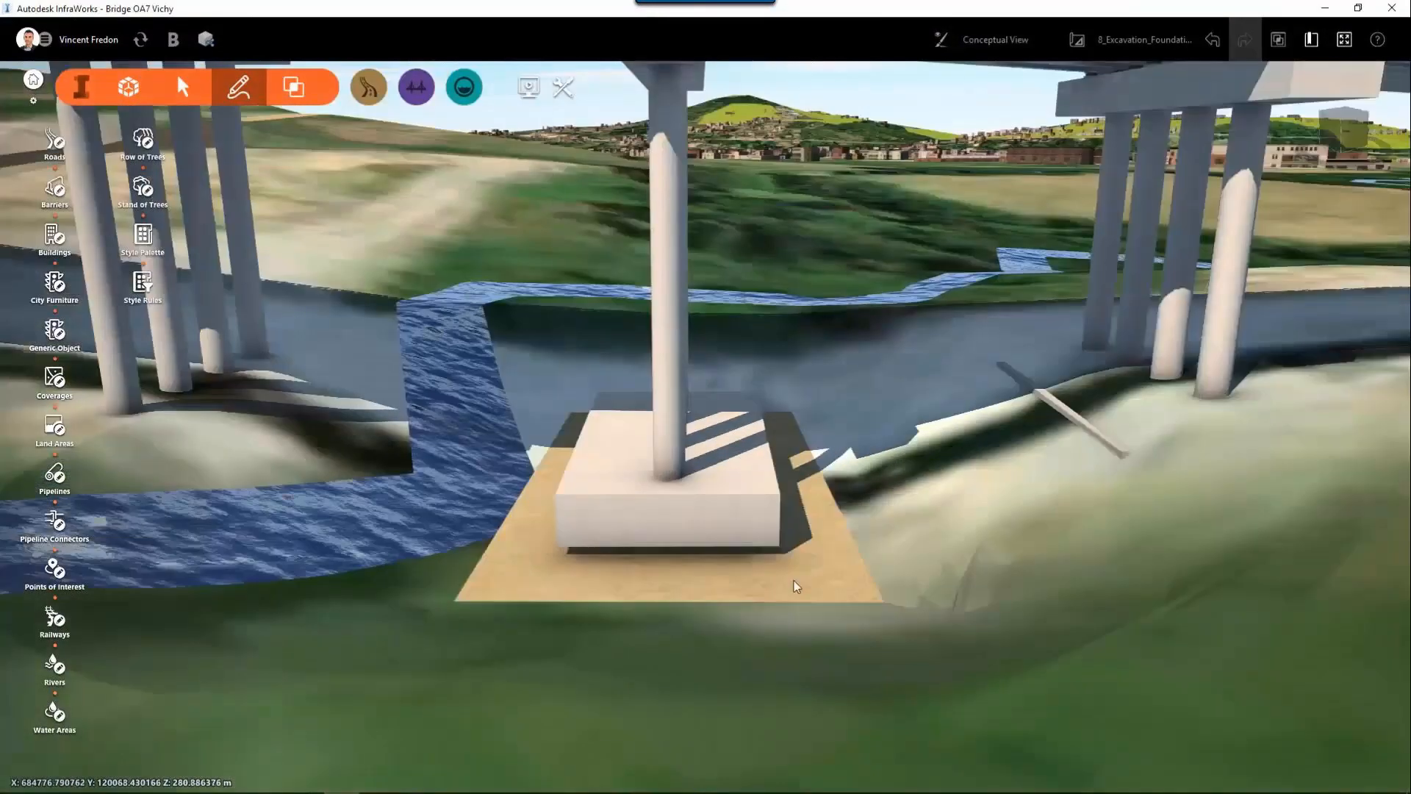
Step: Apply the Grading 1_1 manual grading style to the land area around the pier foundation and deselect it
click(797, 587)
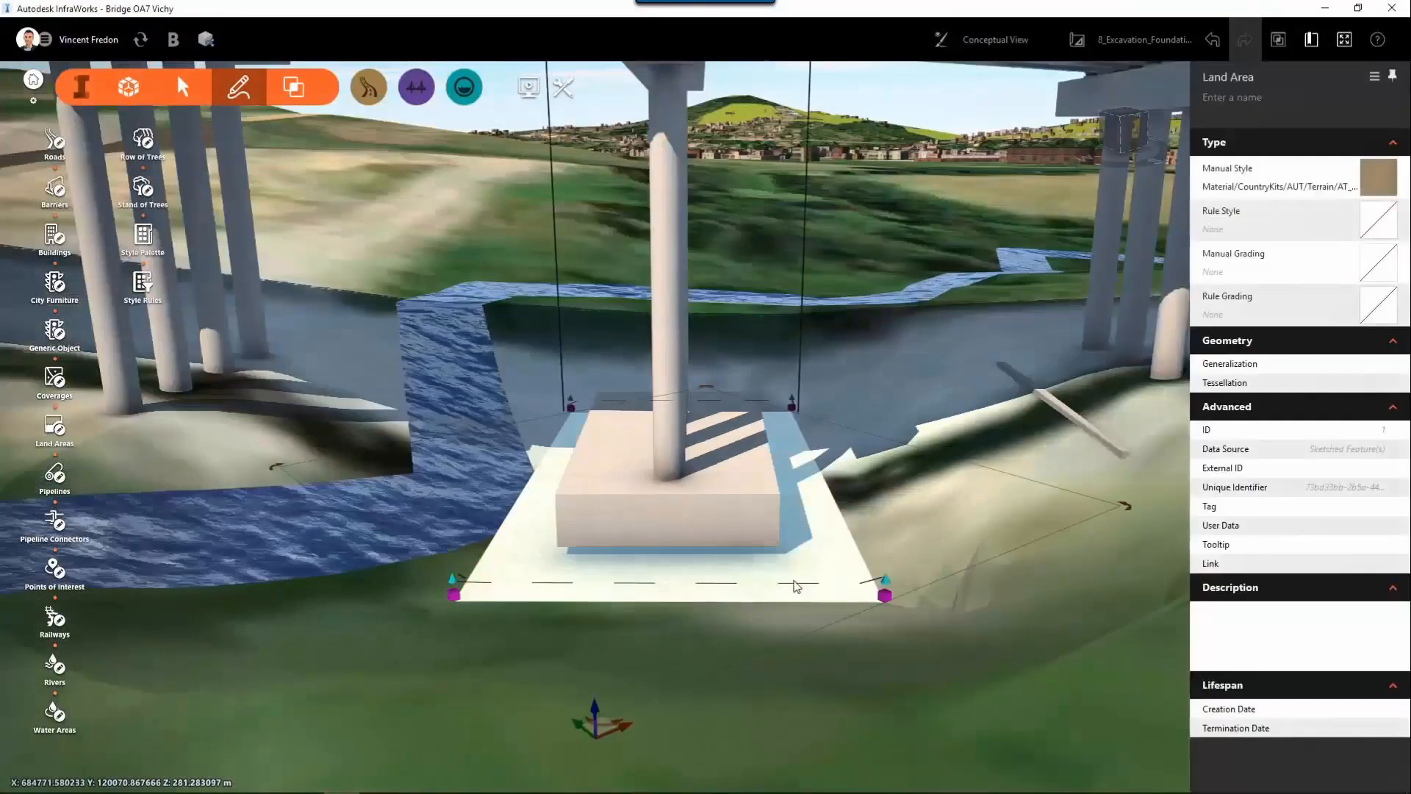
double_click(1378, 262)
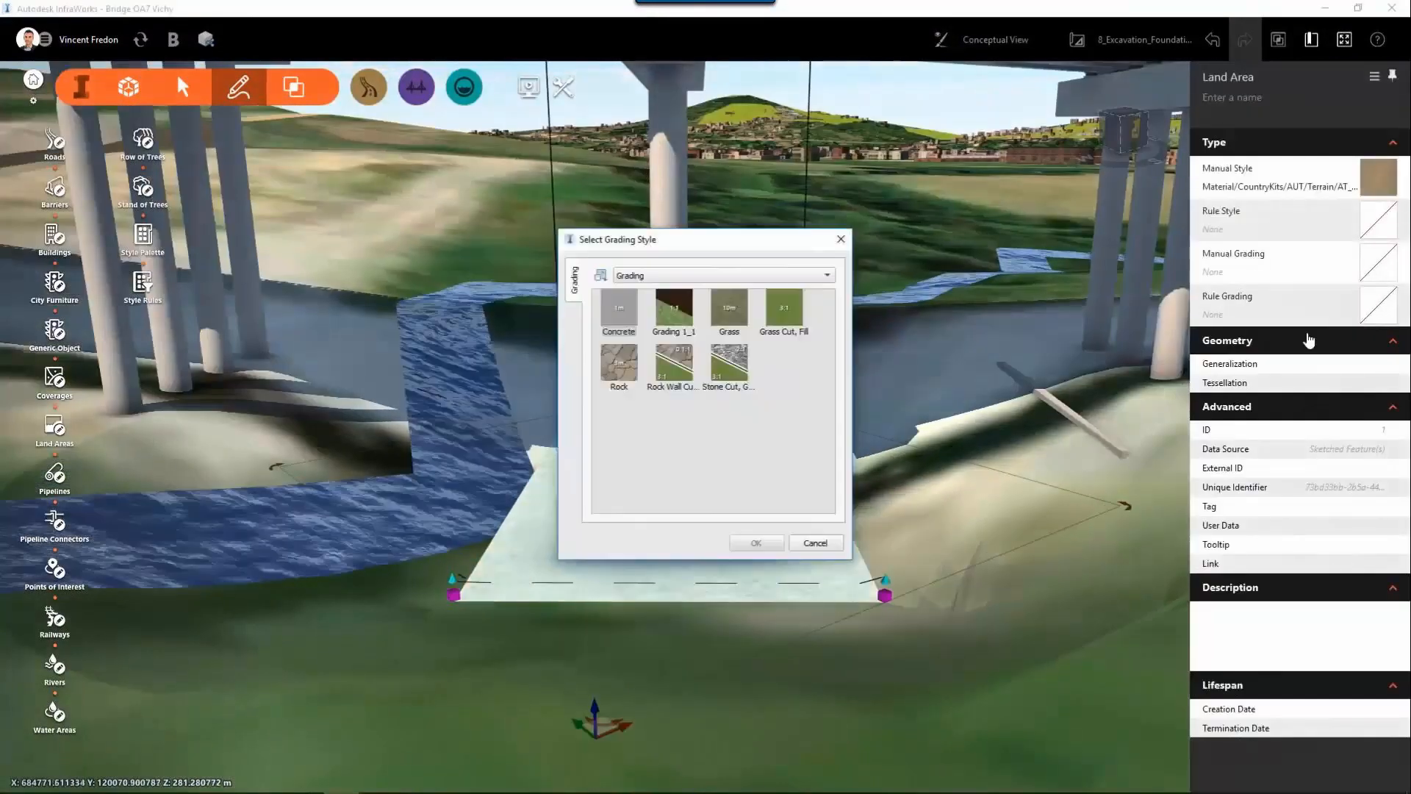
click(674, 311)
click(740, 543)
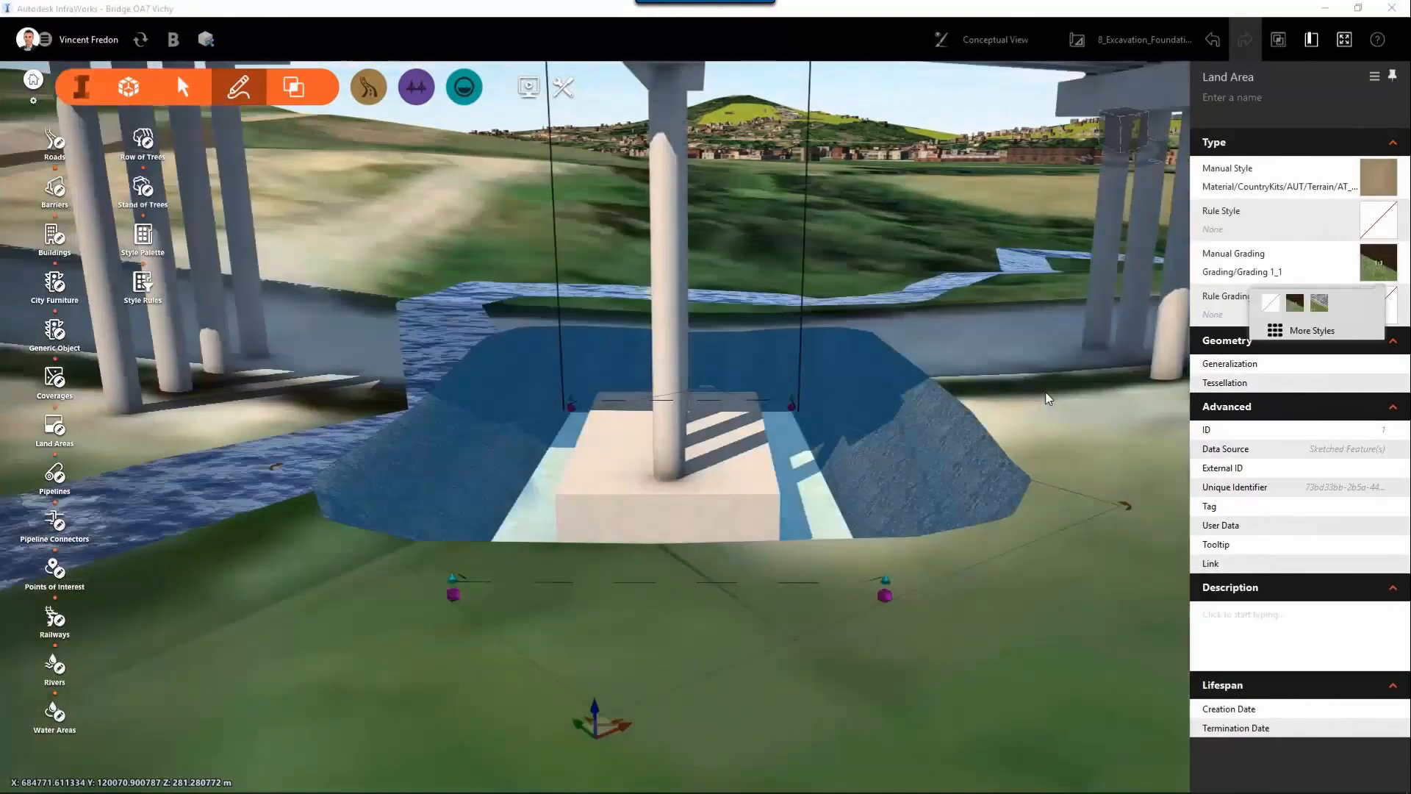
drag(1000, 687, 670, 488)
click(928, 666)
scroll(968, 646, down, 2)
Step: Measure the terrain statistics over a polygon drawn around the pier excavation
click(293, 87)
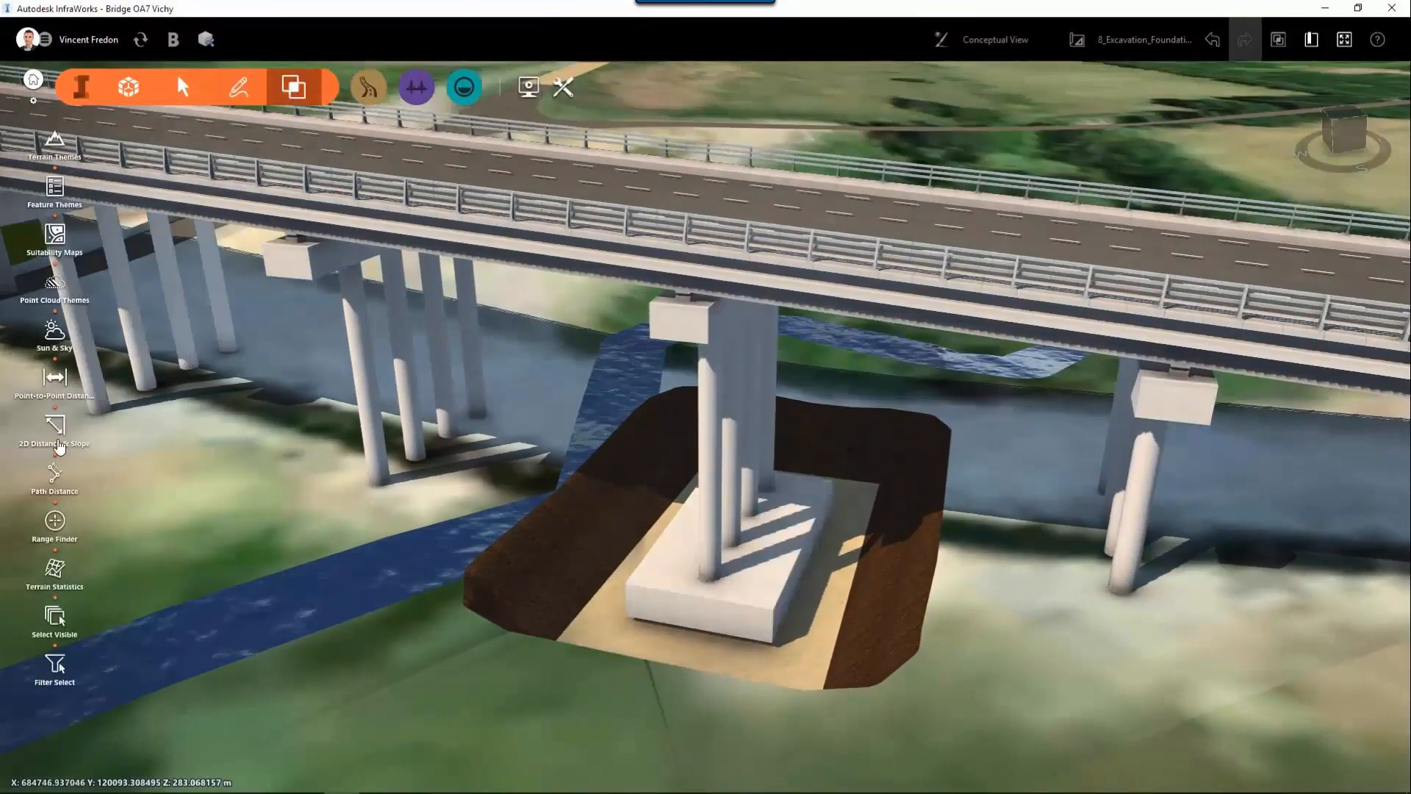
click(55, 577)
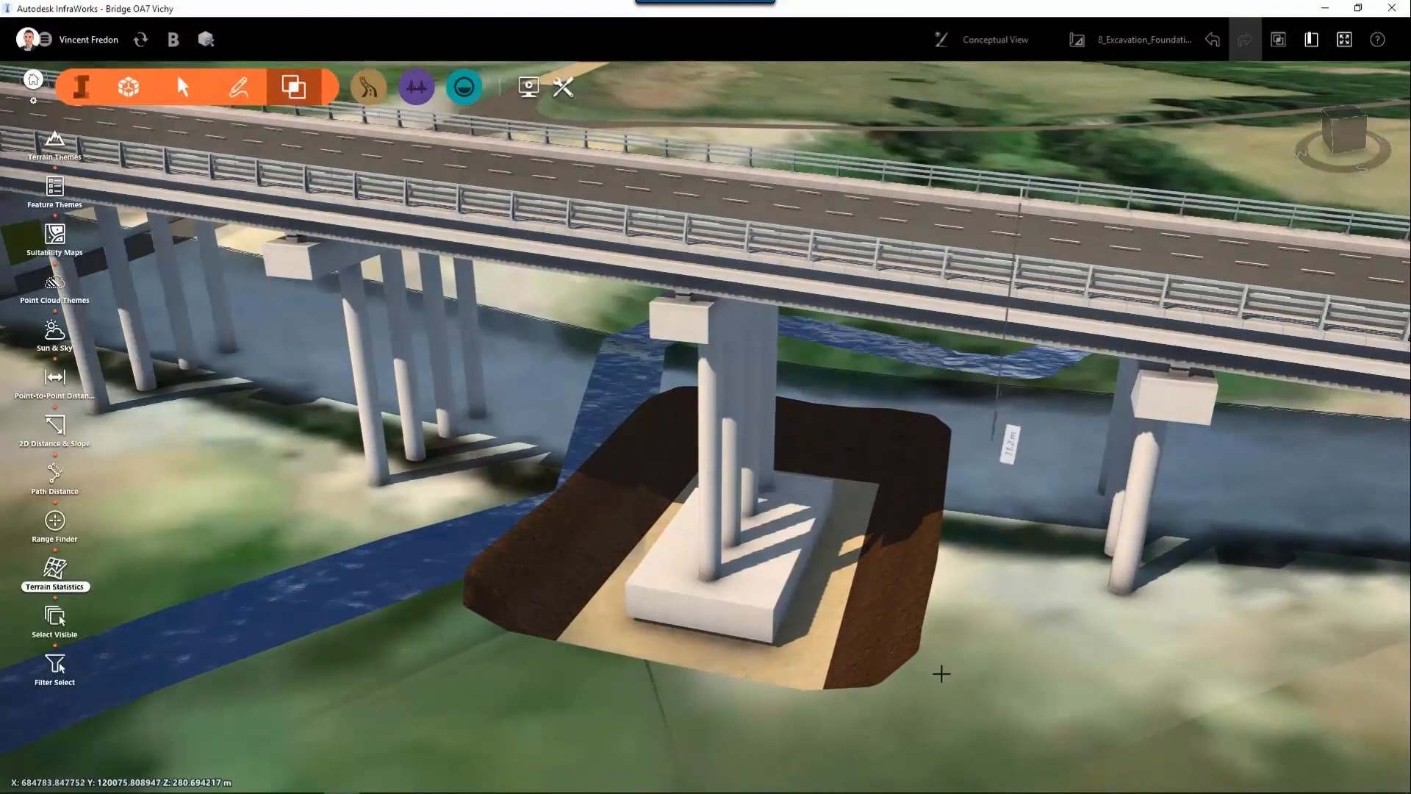
click(936, 725)
click(402, 616)
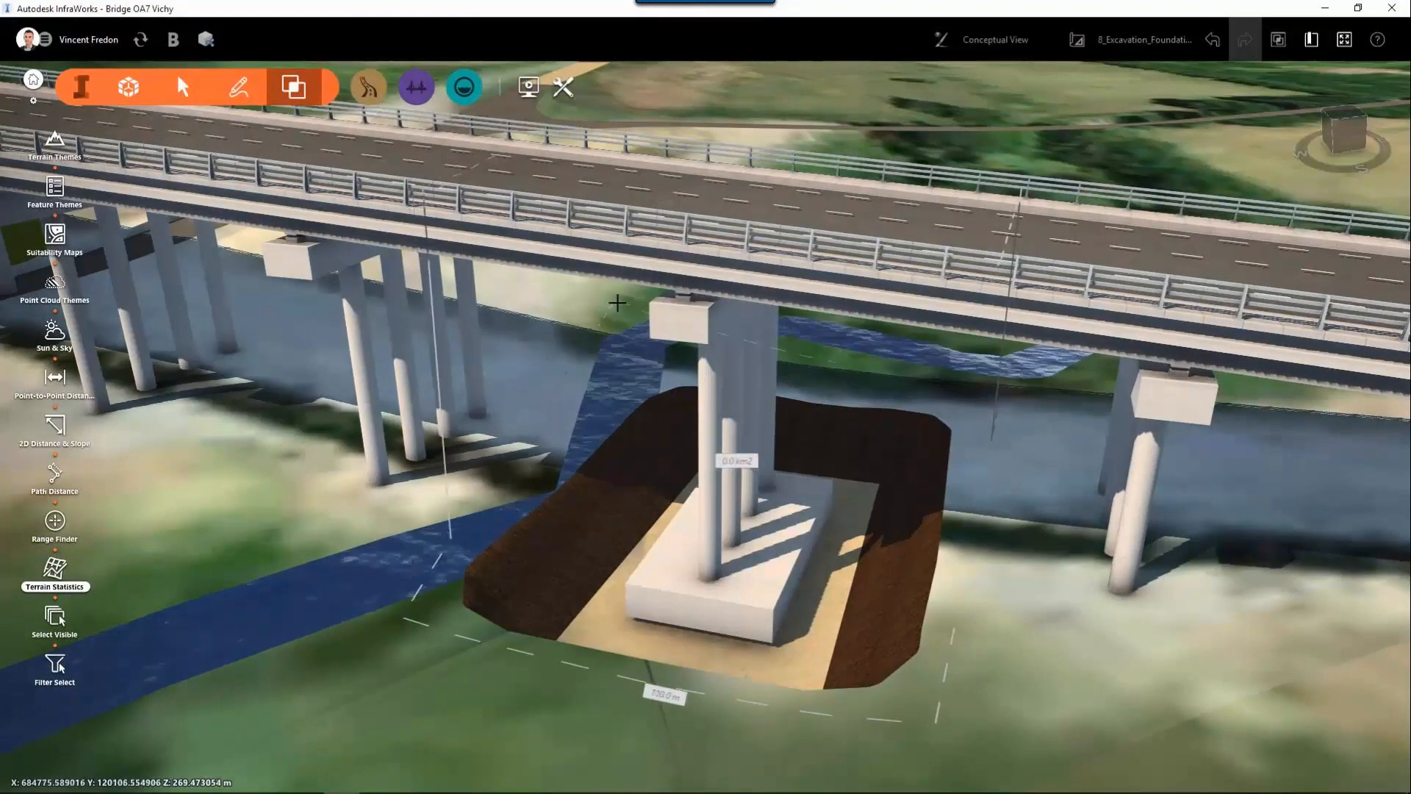
double_click(618, 302)
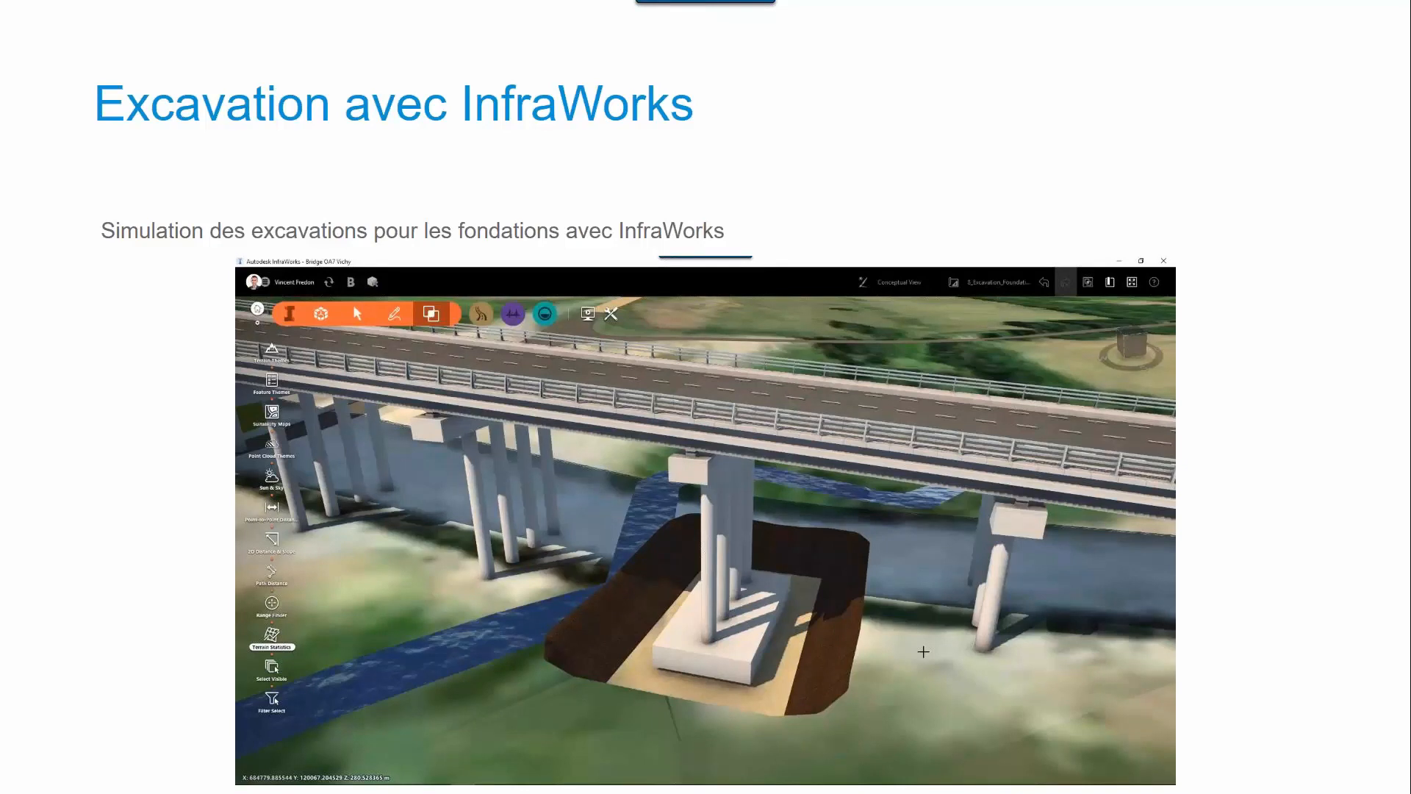
key(Right)
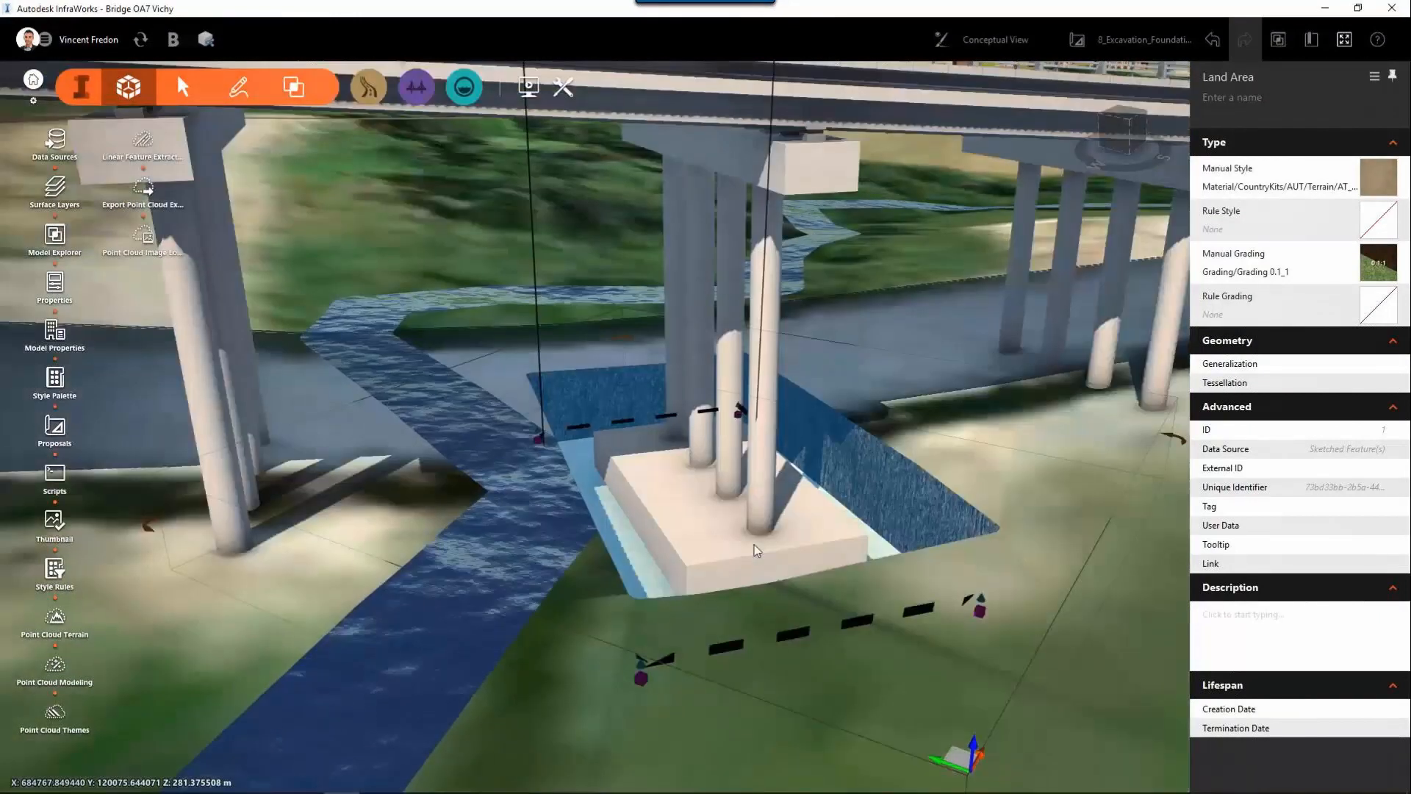
Step: Pull the river-side corners of the excavation land area closer to the pier foundation, and deselect it
drag(817, 648, 787, 731)
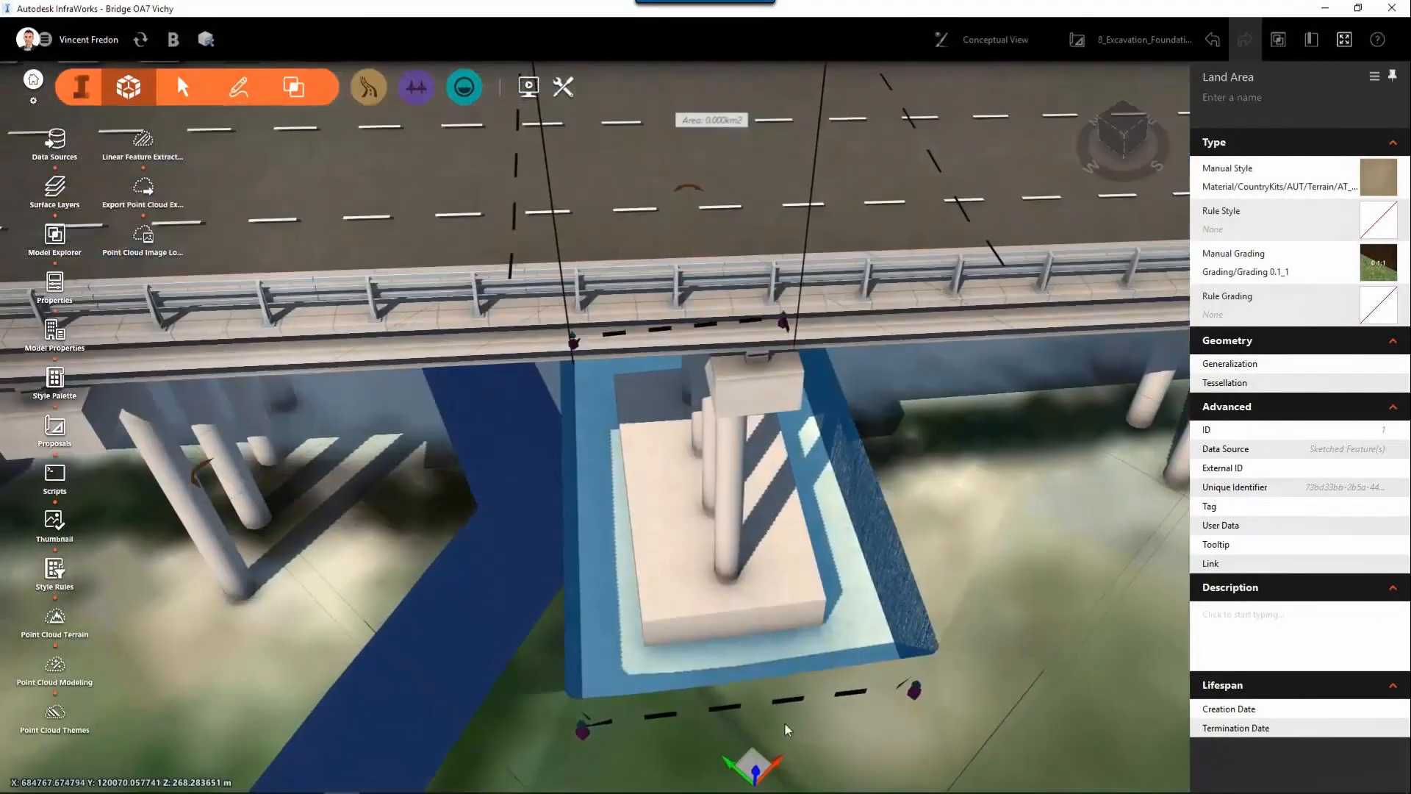
drag(794, 660, 776, 607)
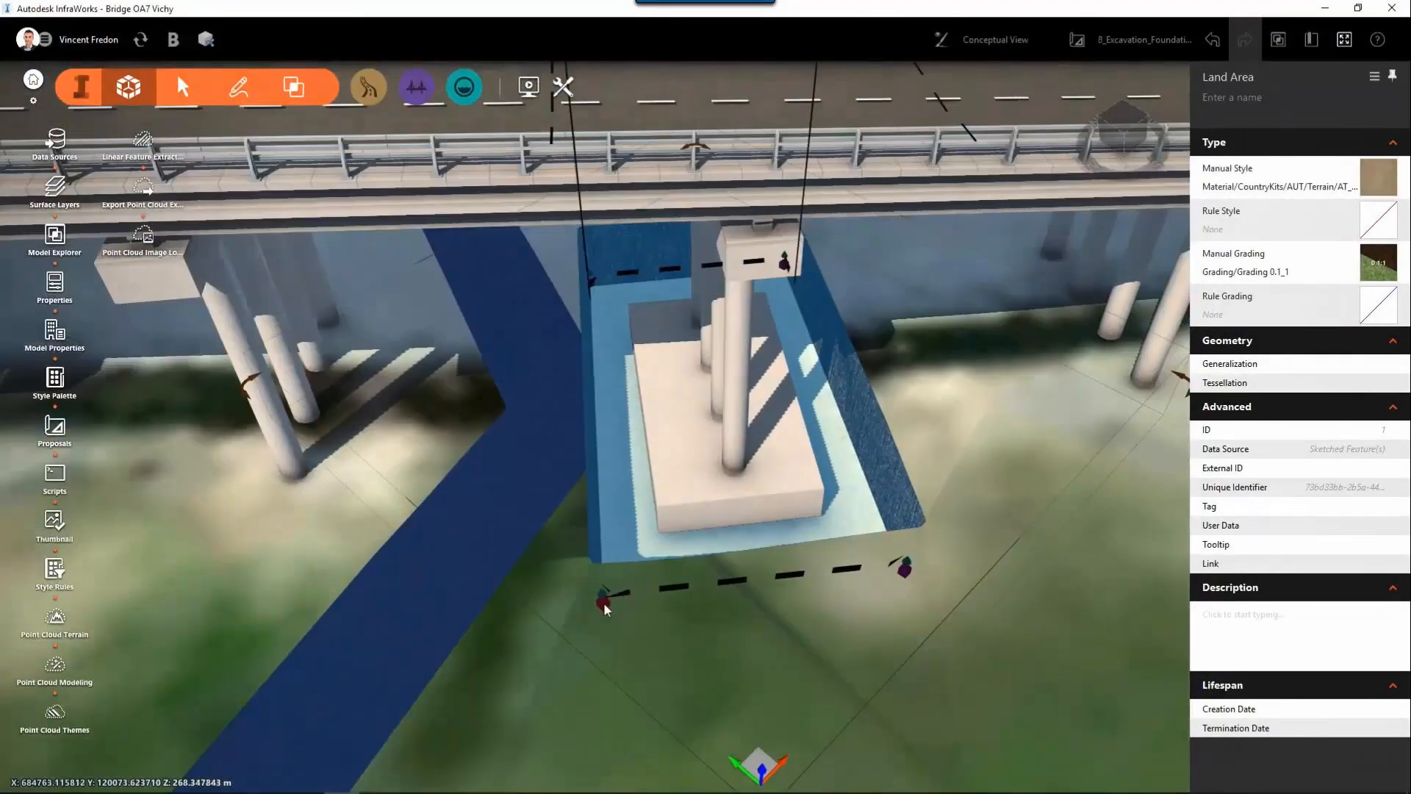
drag(605, 609, 642, 607)
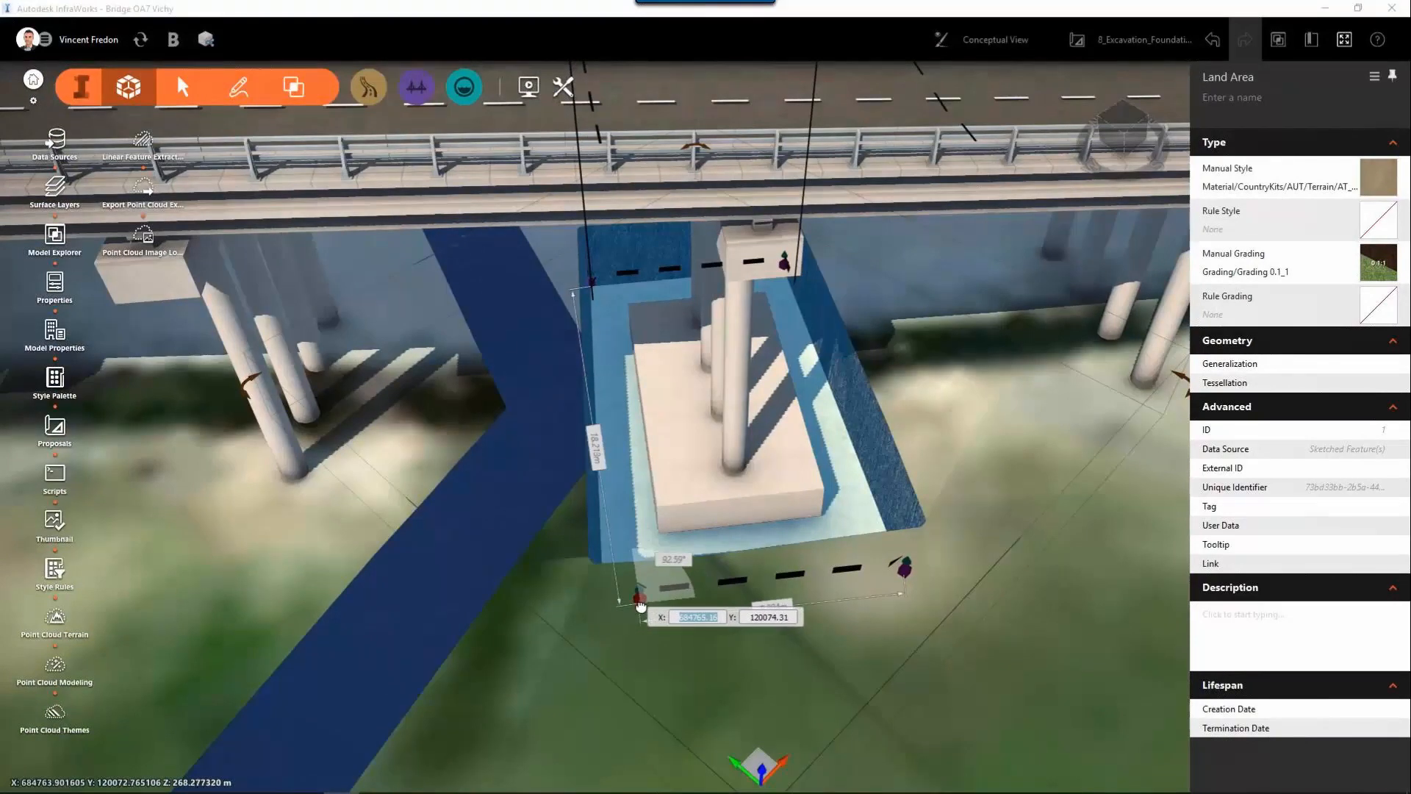
click(935, 690)
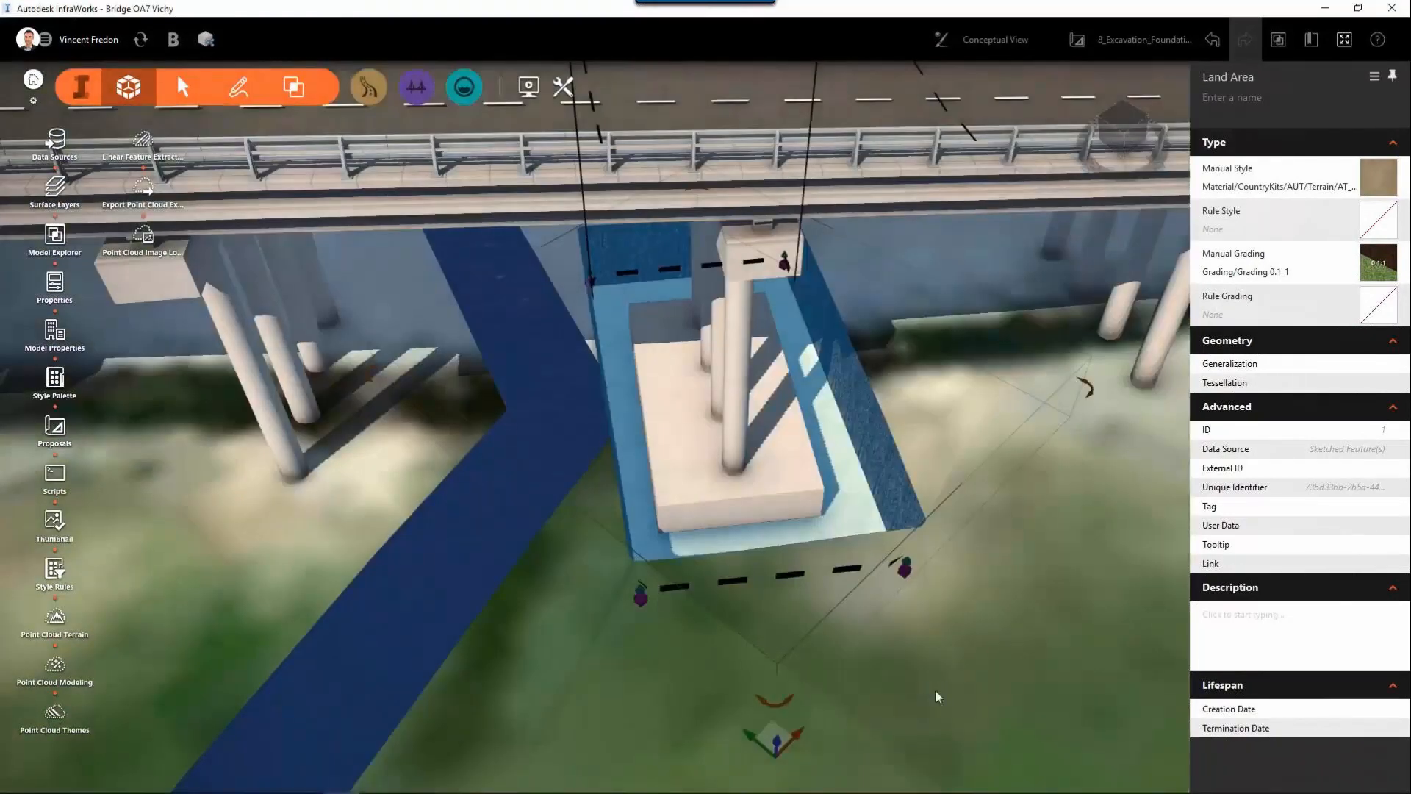
drag(971, 653, 384, 596)
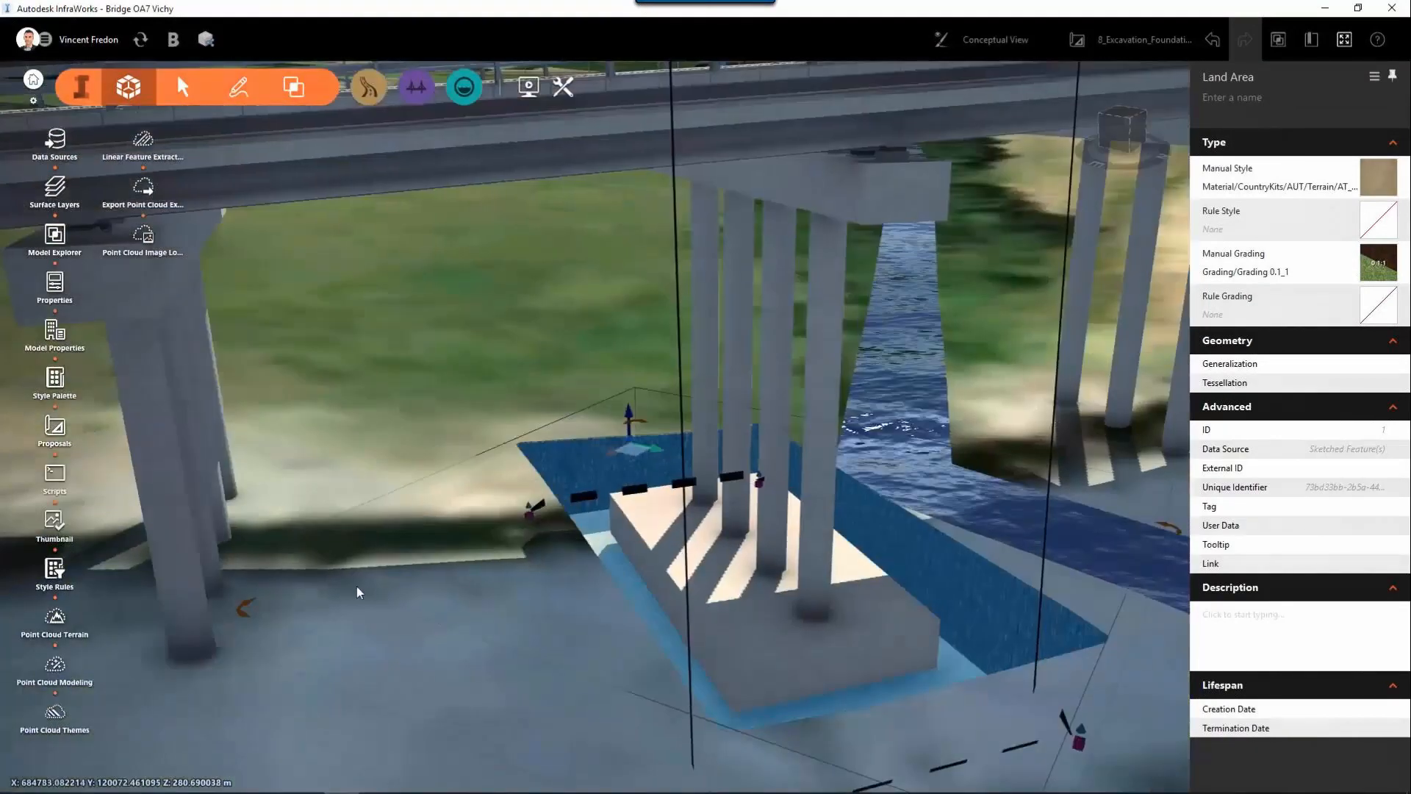
drag(1039, 683, 729, 648)
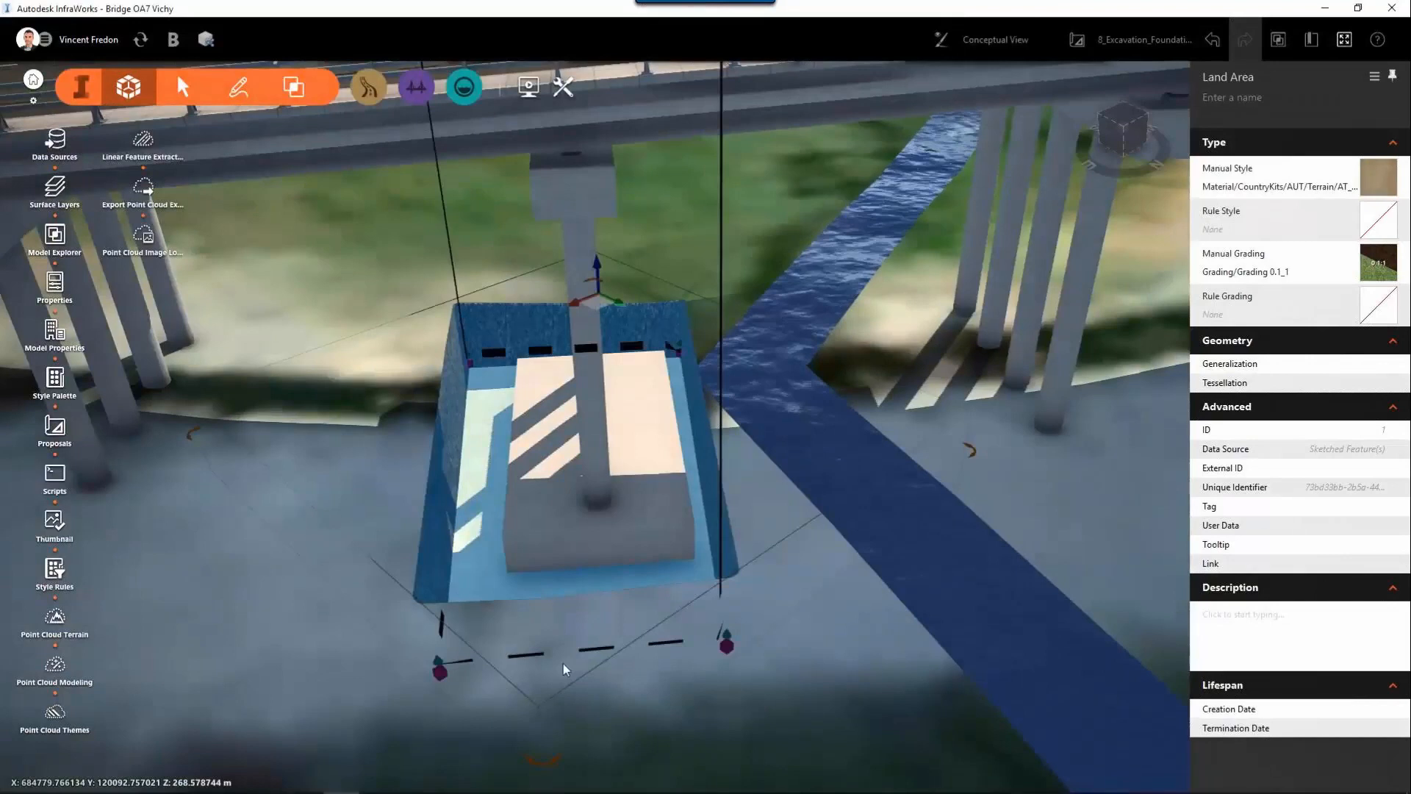
double_click(287, 571)
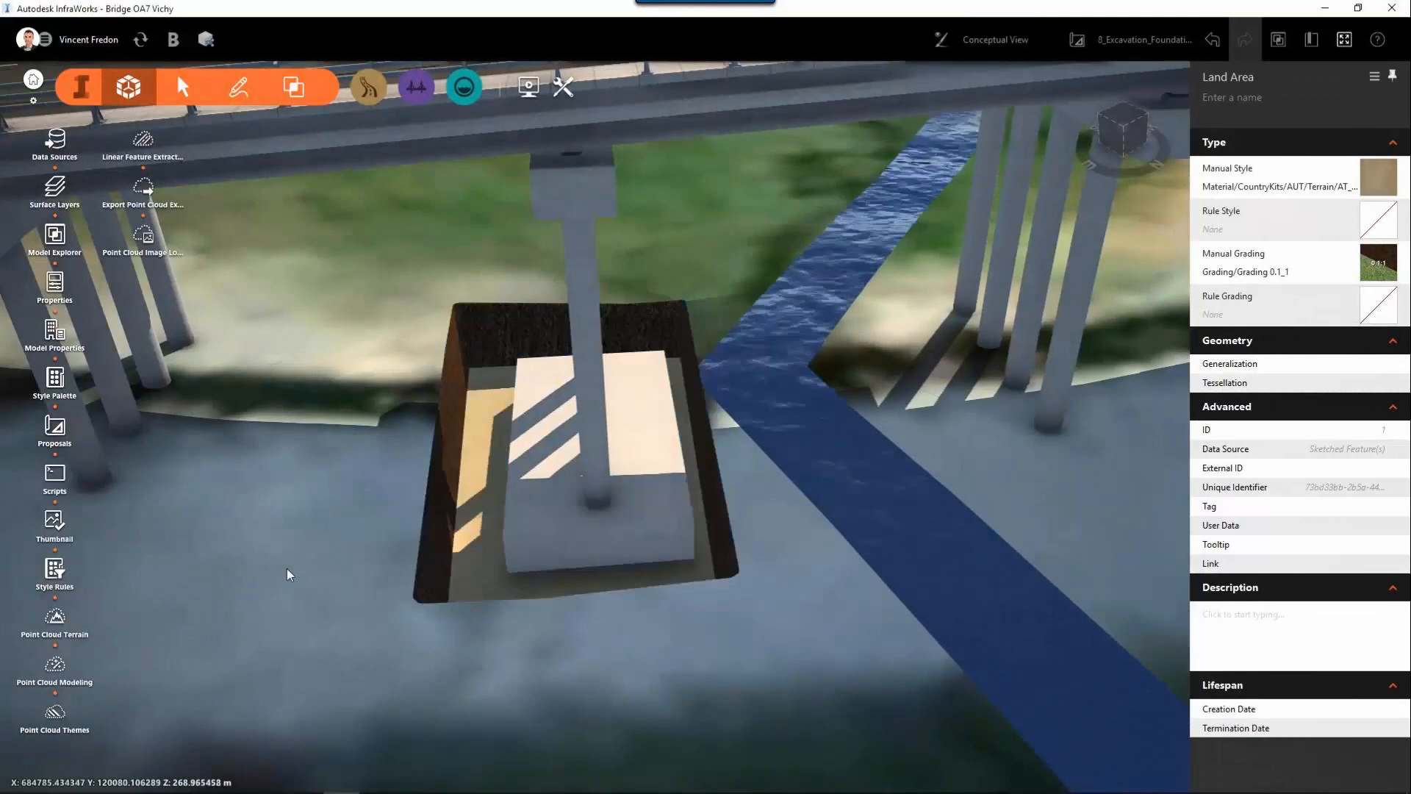
drag(618, 610, 976, 542)
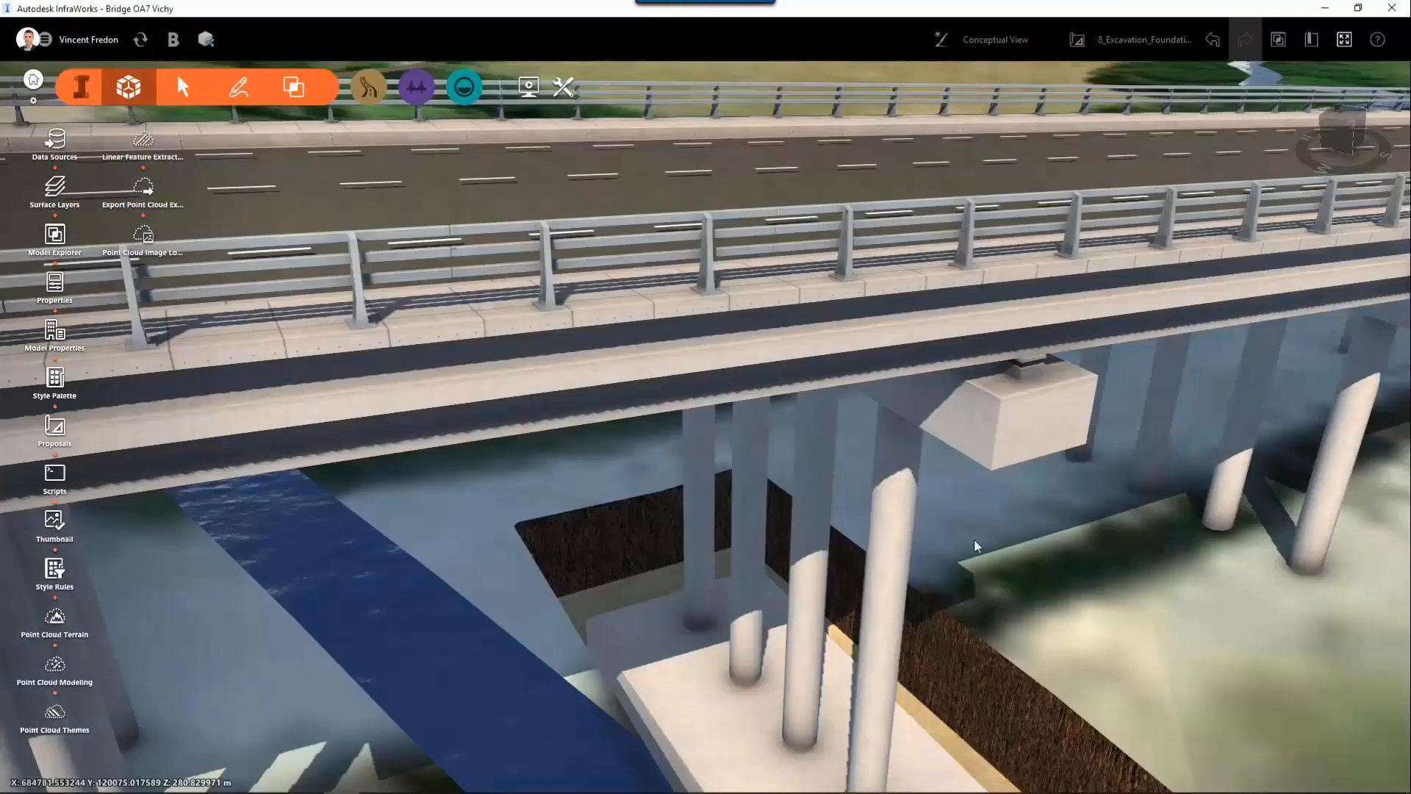
drag(741, 384, 871, 709)
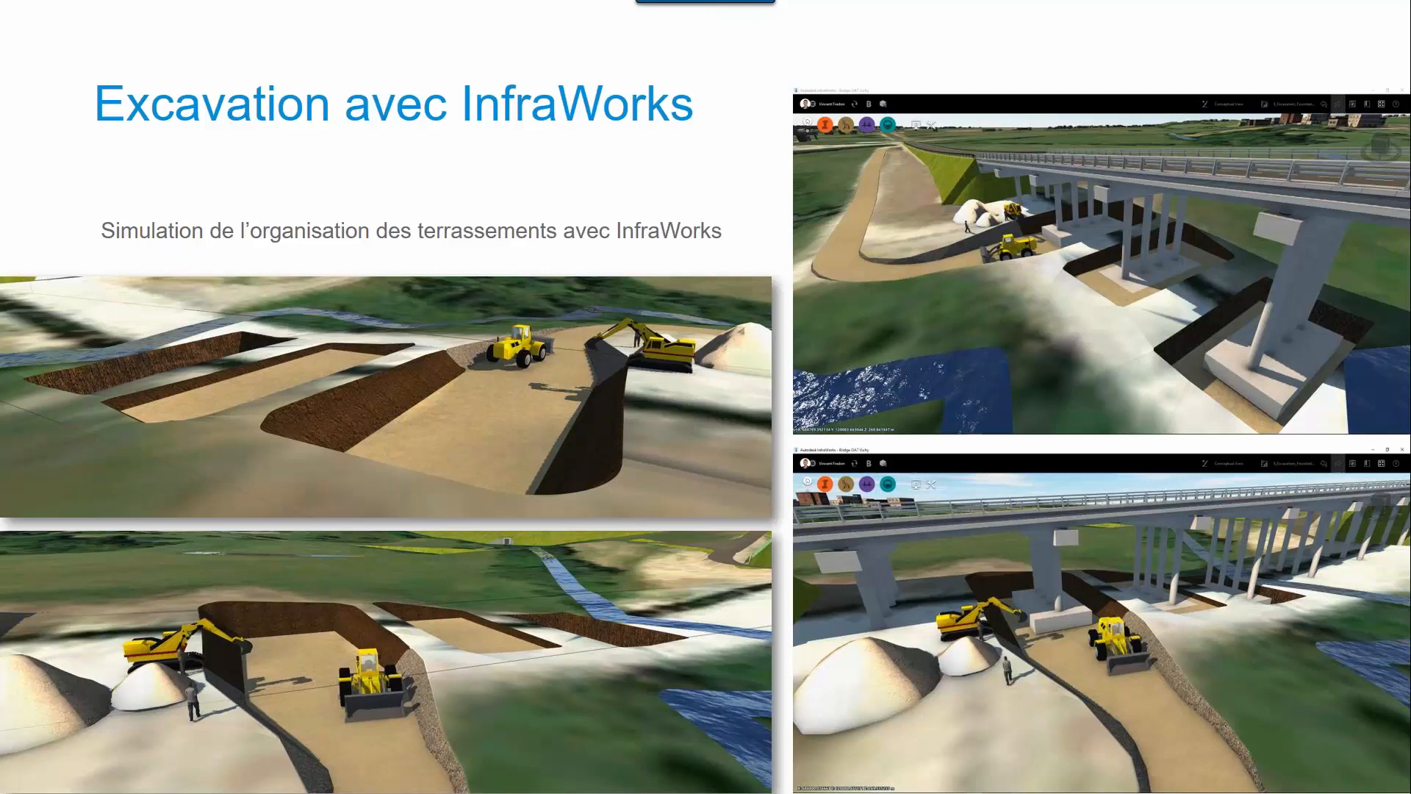
key(Right)
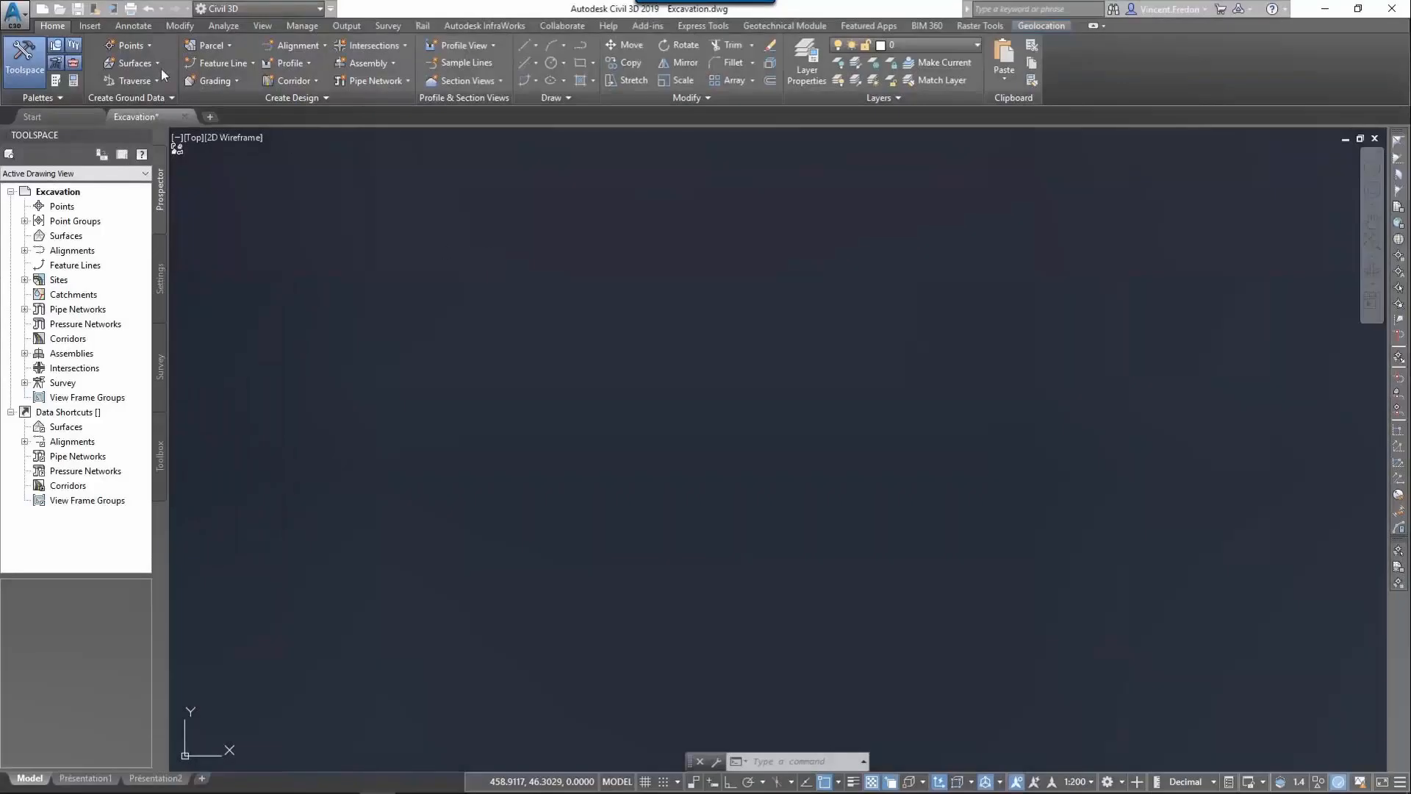
Step: In Civil 3D, start opening an InfraWorks model and choose Bridge OA7 Vichy.sqlite as the source
click(90, 26)
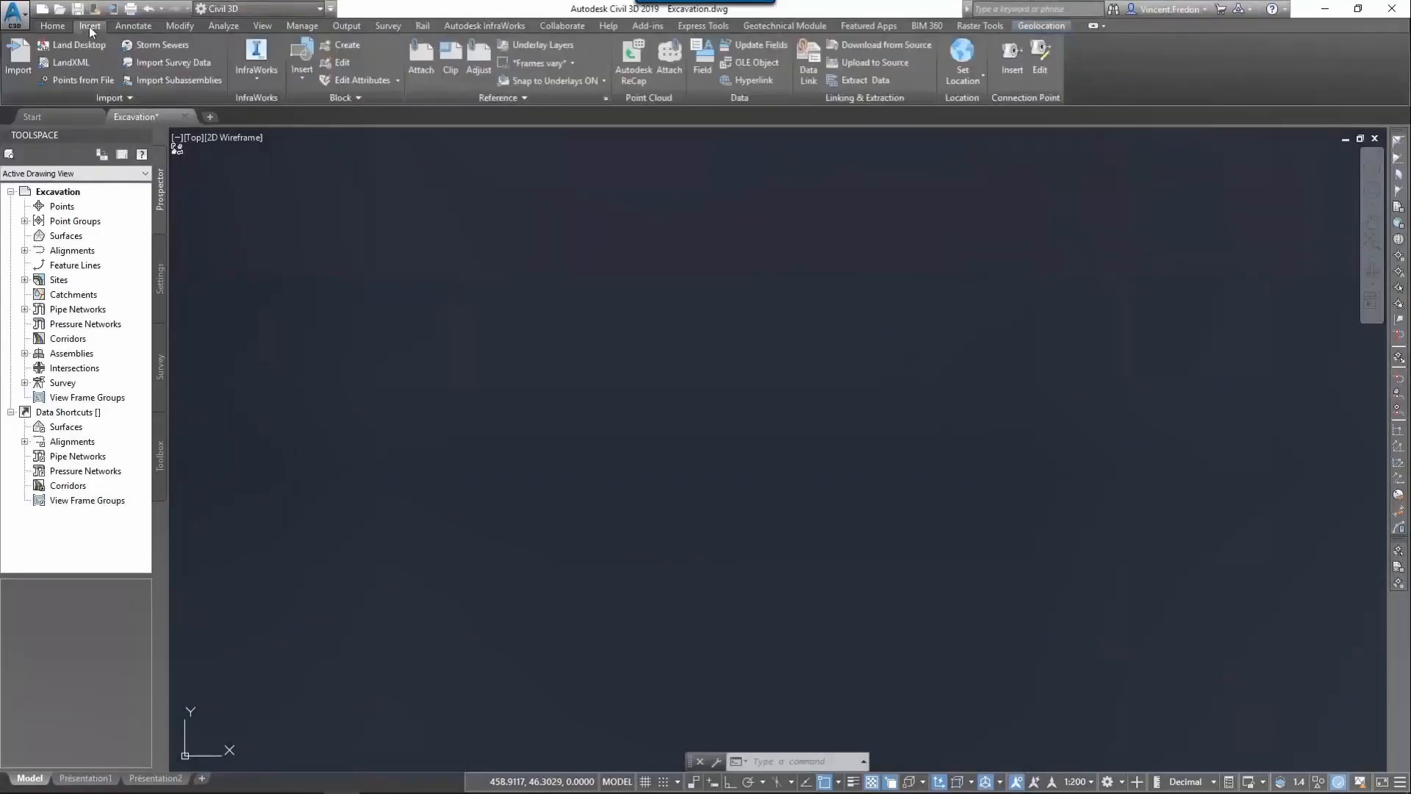
click(256, 59)
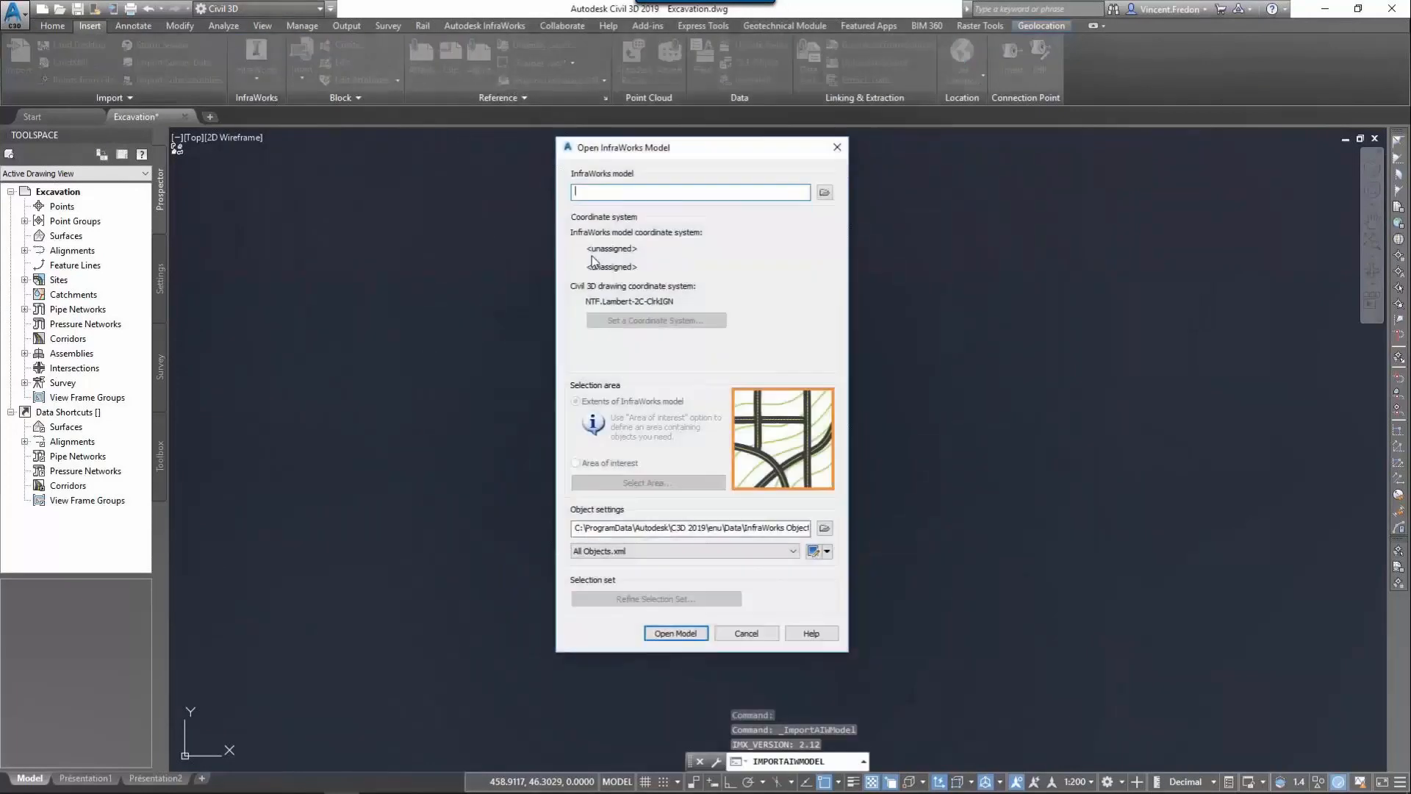
click(825, 193)
click(621, 283)
click(893, 541)
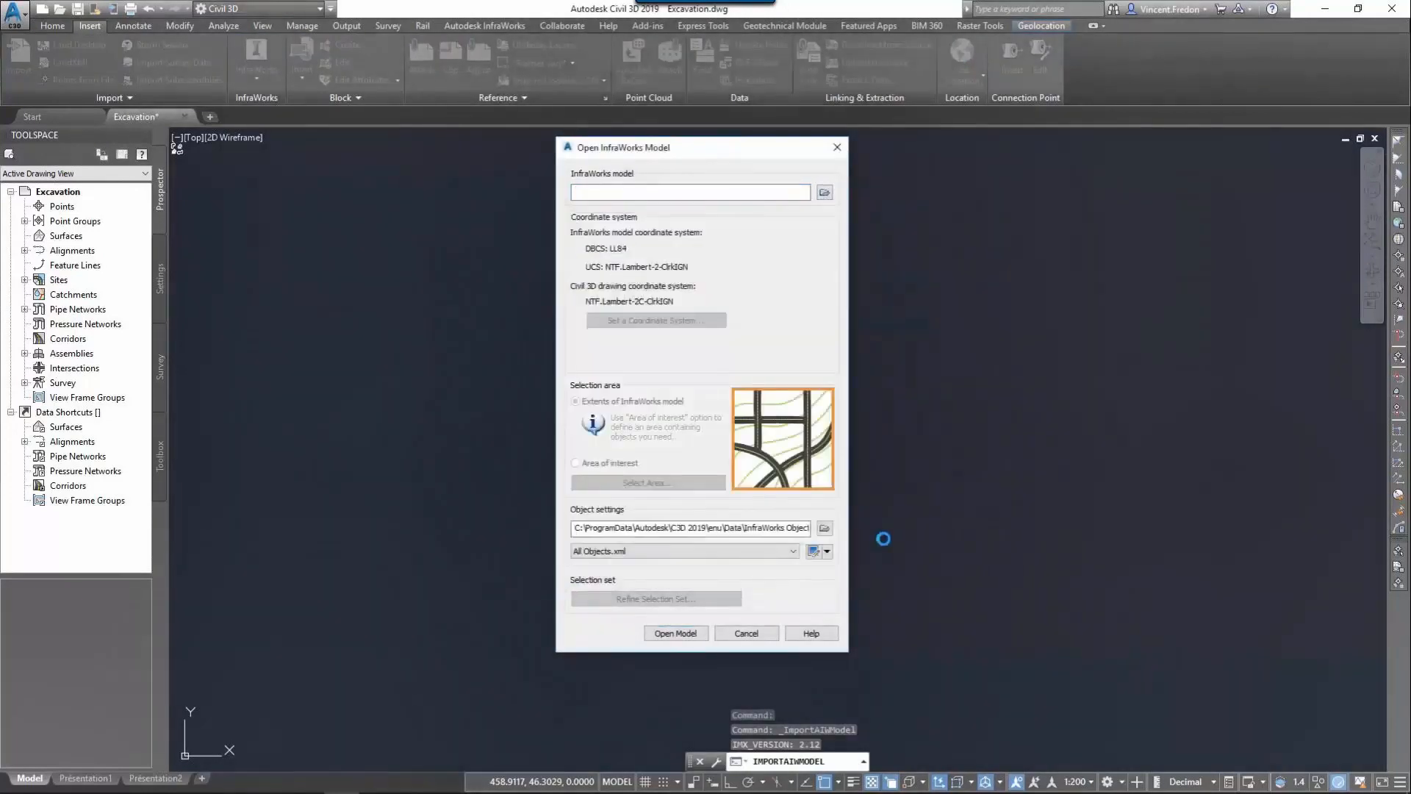
Step: Limit the import to a rectangular area of interest drawn on the map around the bridge and its road approaches
click(599, 465)
click(649, 483)
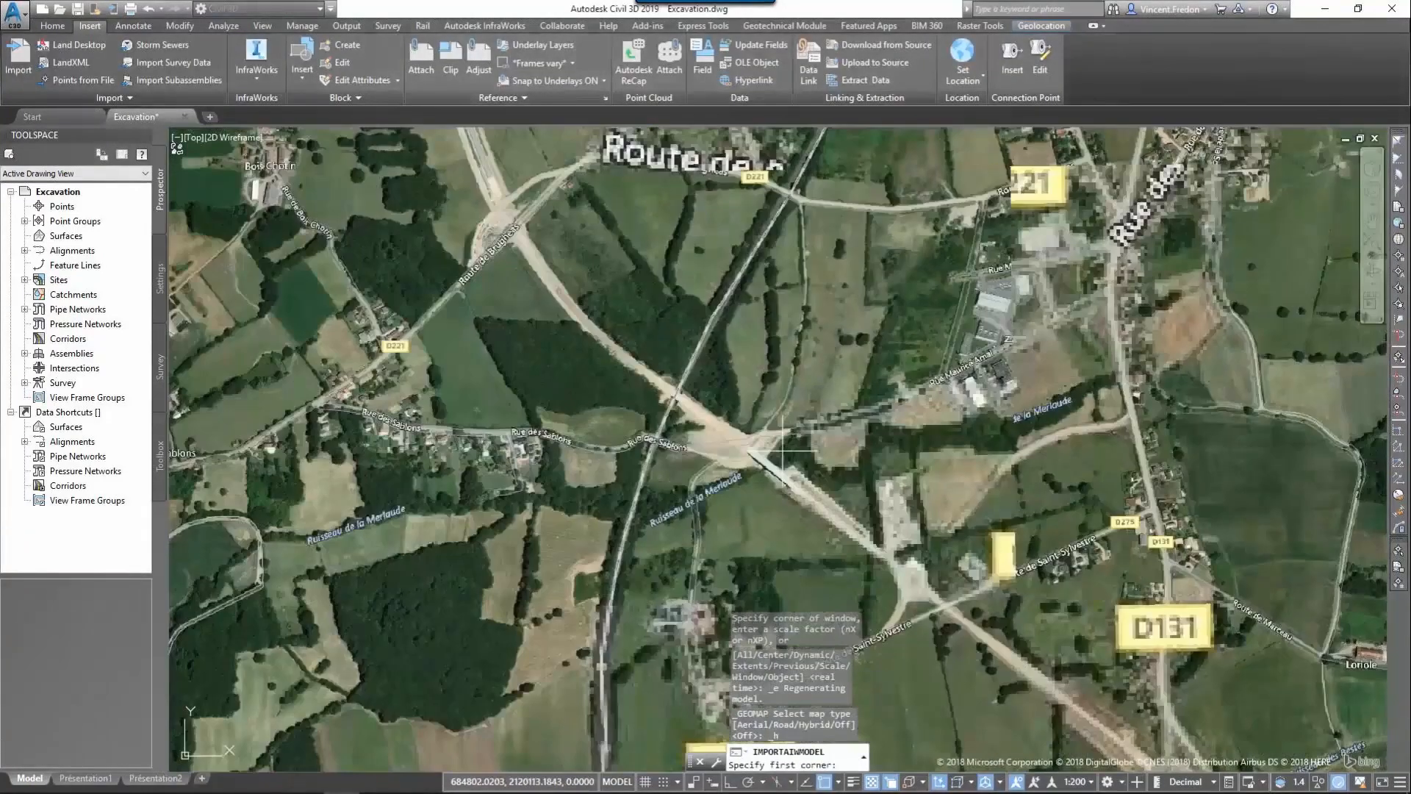
middle_drag(783, 450, 706, 371)
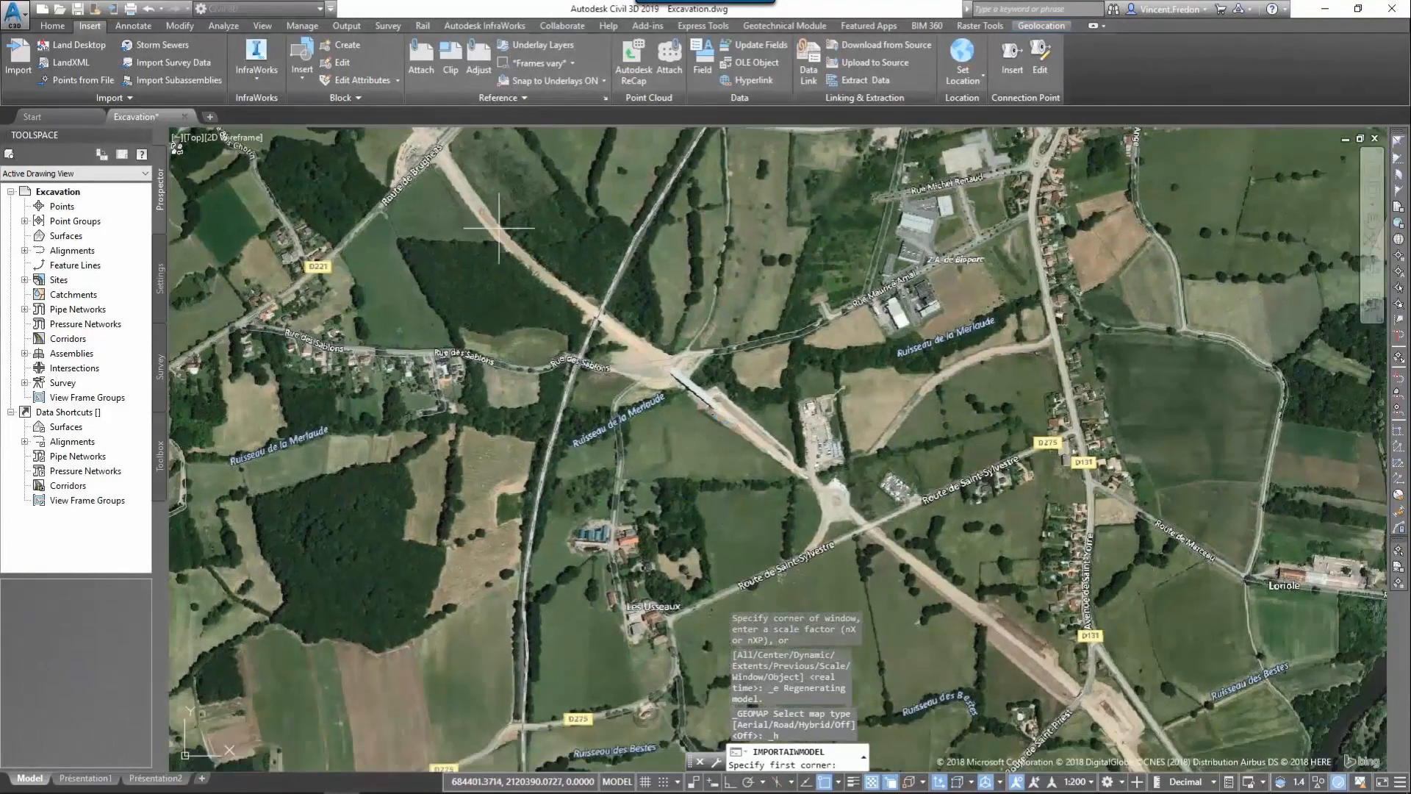
click(462, 209)
click(934, 598)
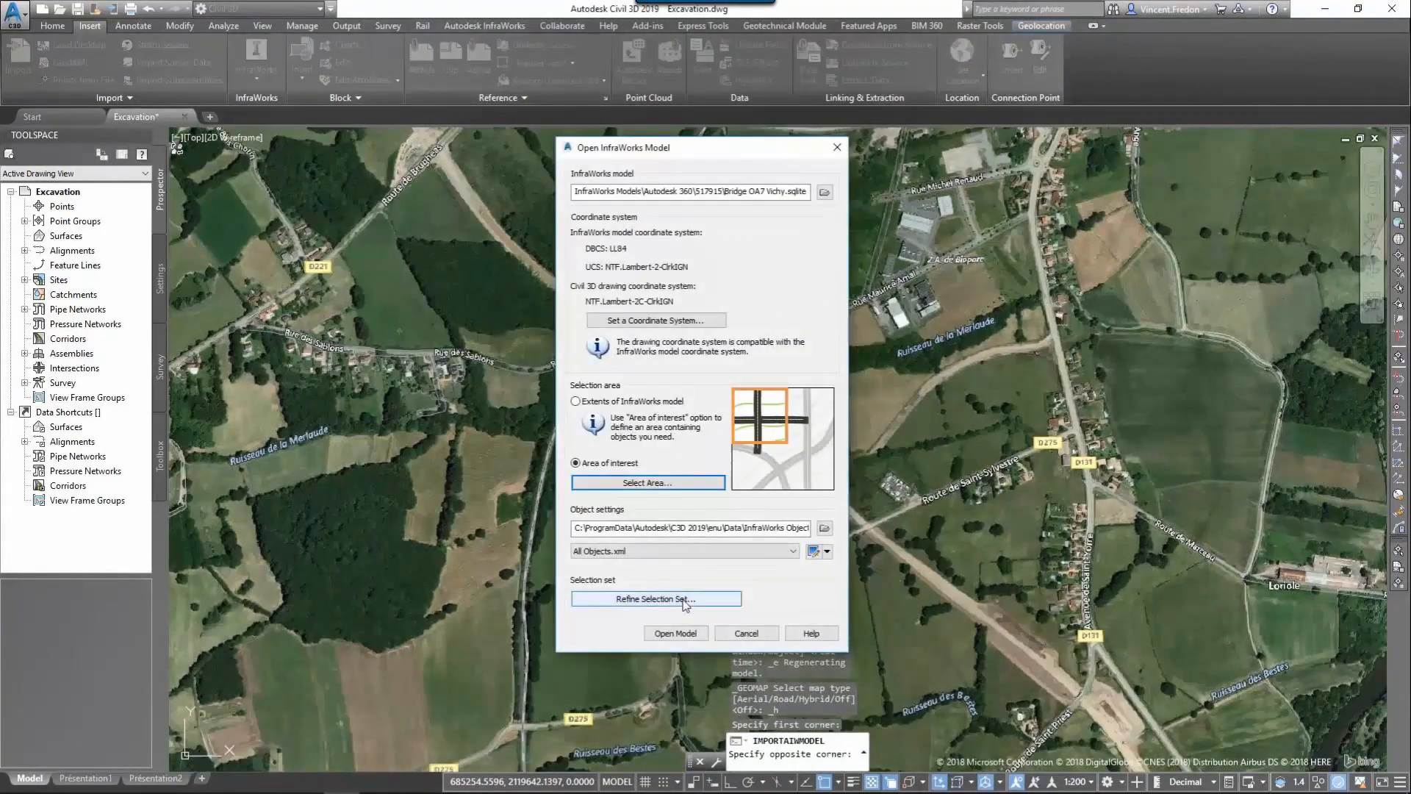
Step: Refine the import selection set by excluding planning roads, component roads, intersections, water areas and roundabouts
click(684, 600)
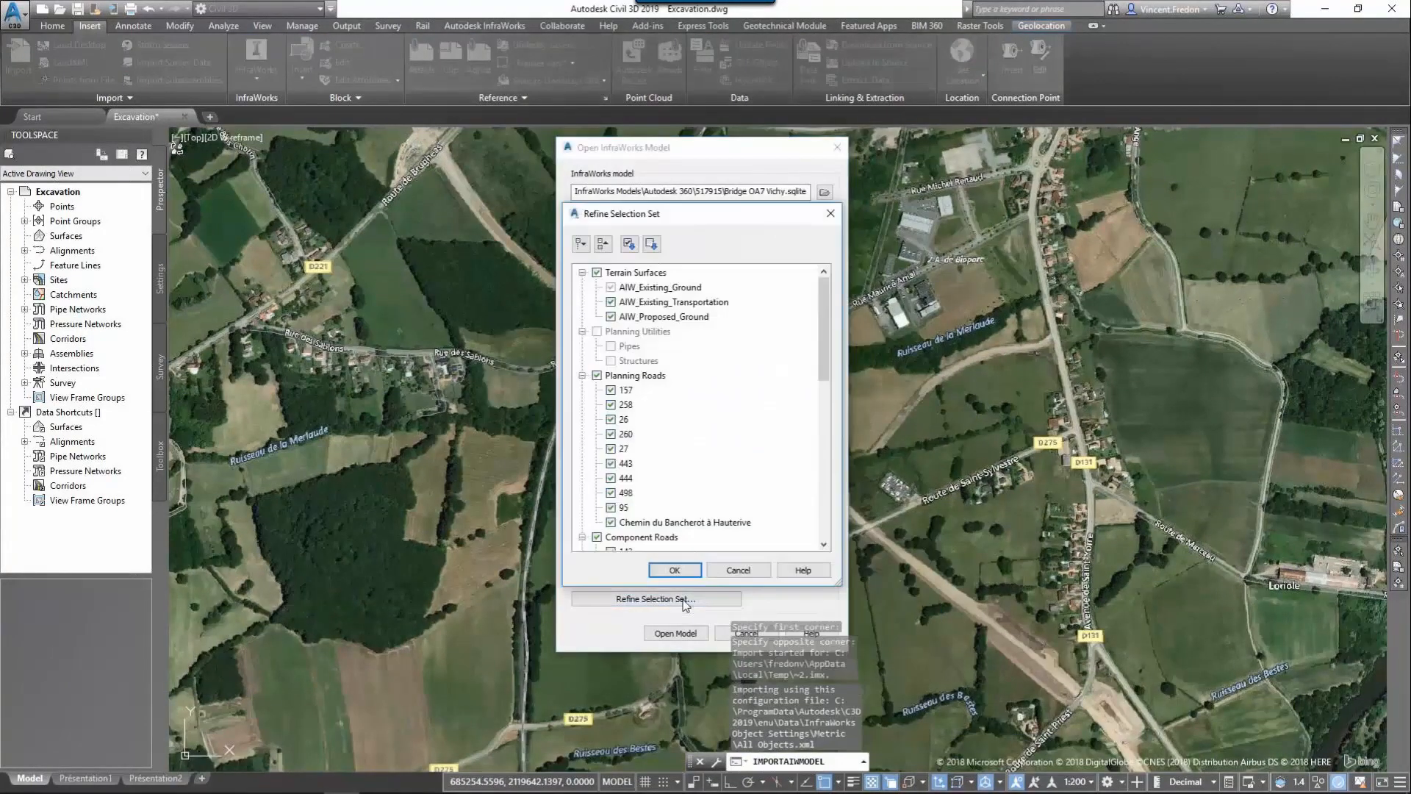
click(604, 244)
click(582, 302)
click(582, 302)
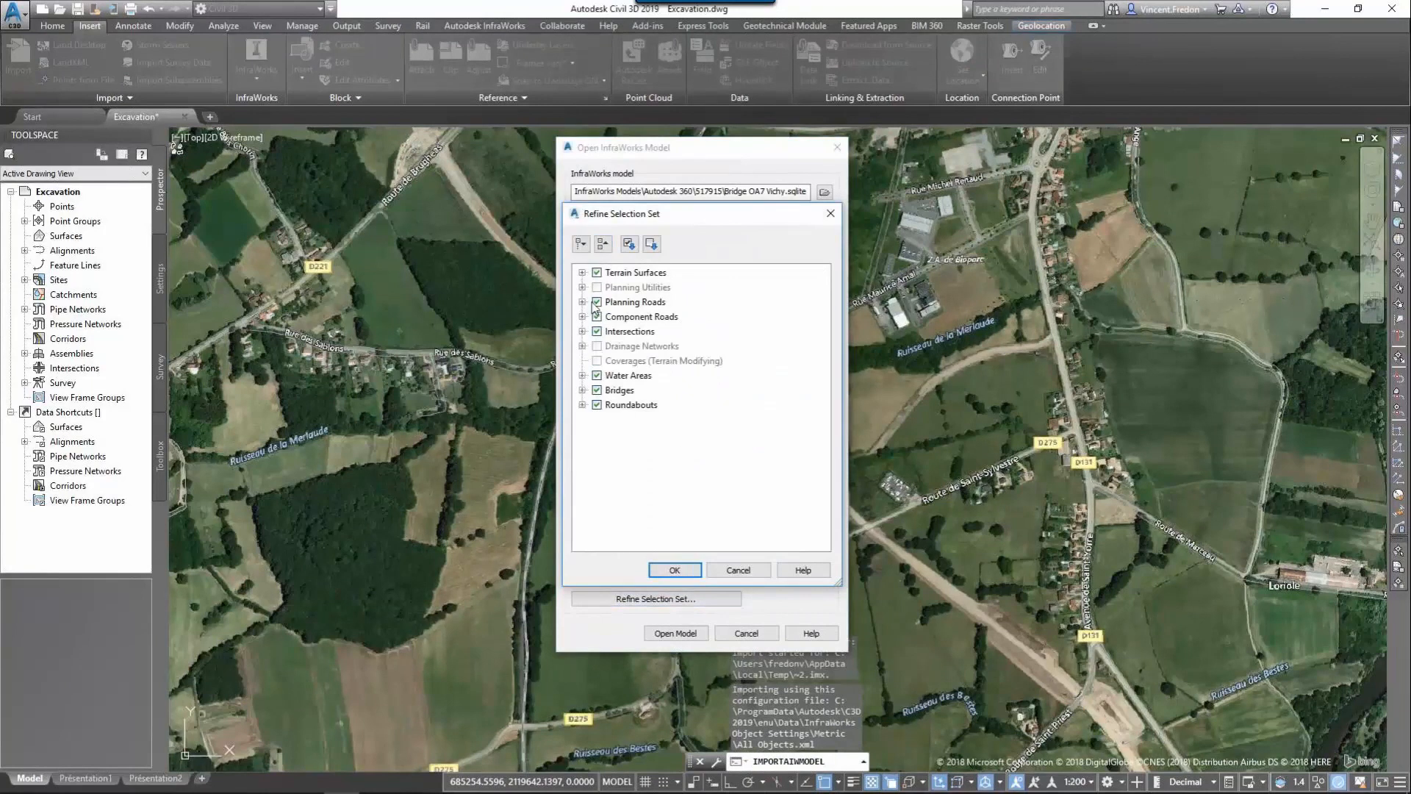
click(597, 302)
click(597, 317)
click(596, 331)
click(597, 374)
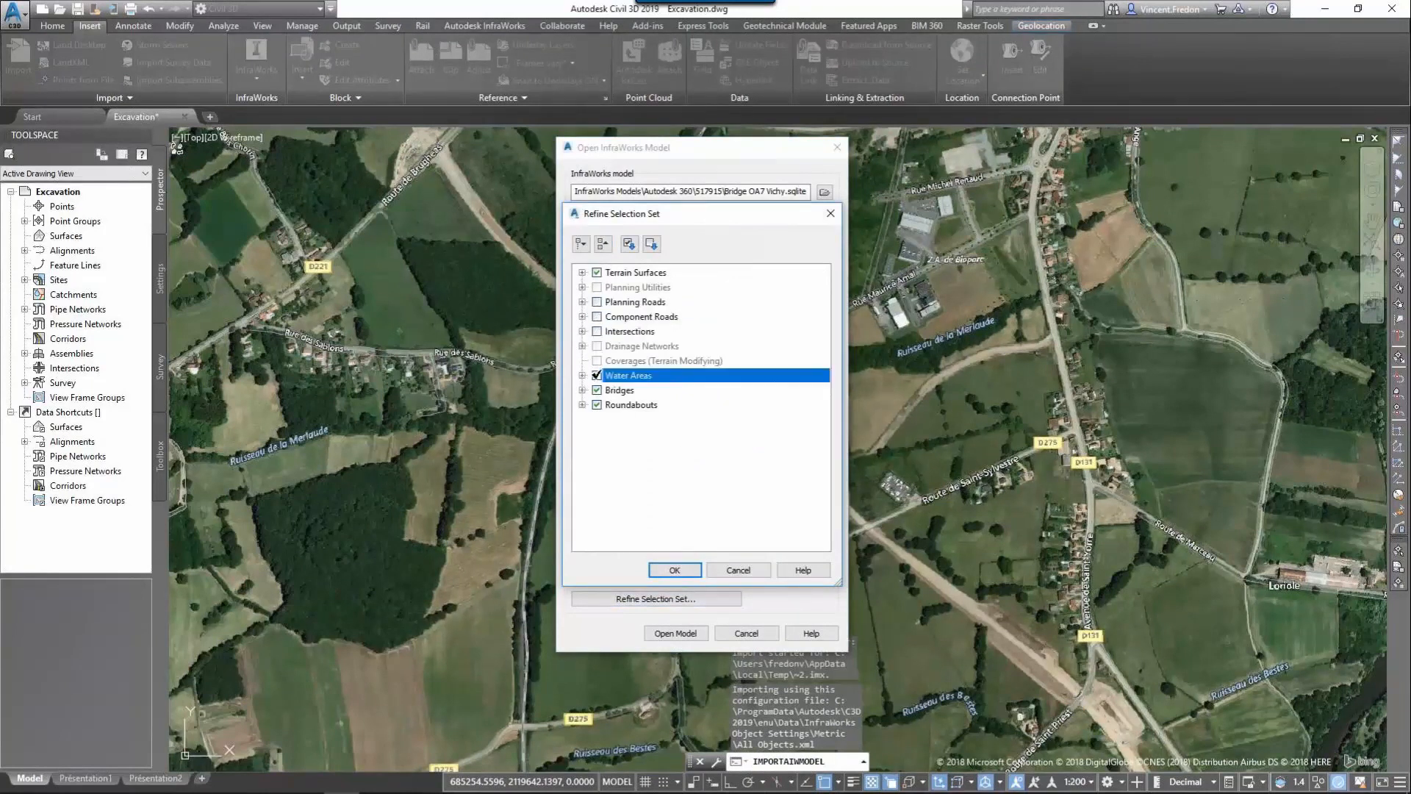
click(597, 404)
click(674, 570)
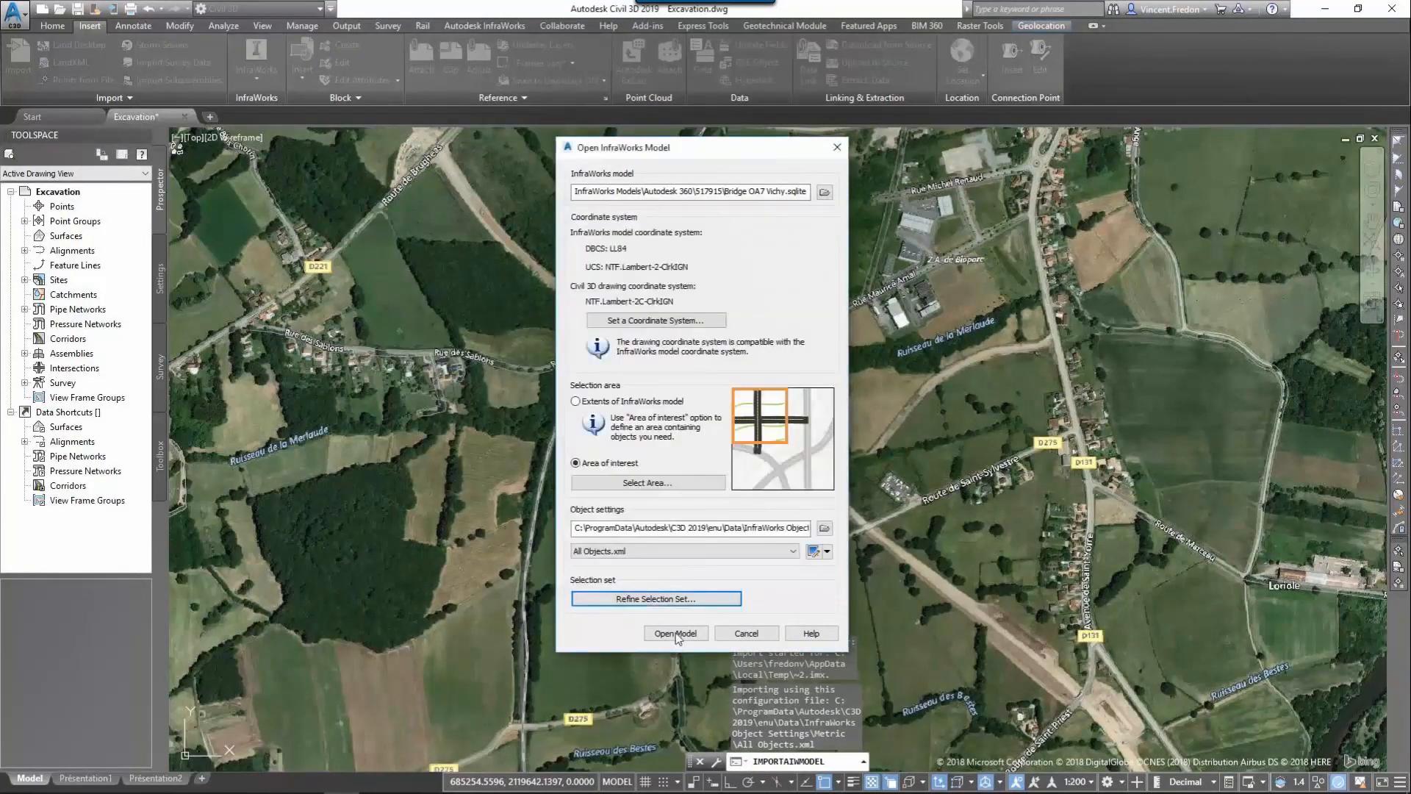
Step: Open the InfraWorks model in the Excavation drawing with these import settings and inspect the bridge area
click(676, 632)
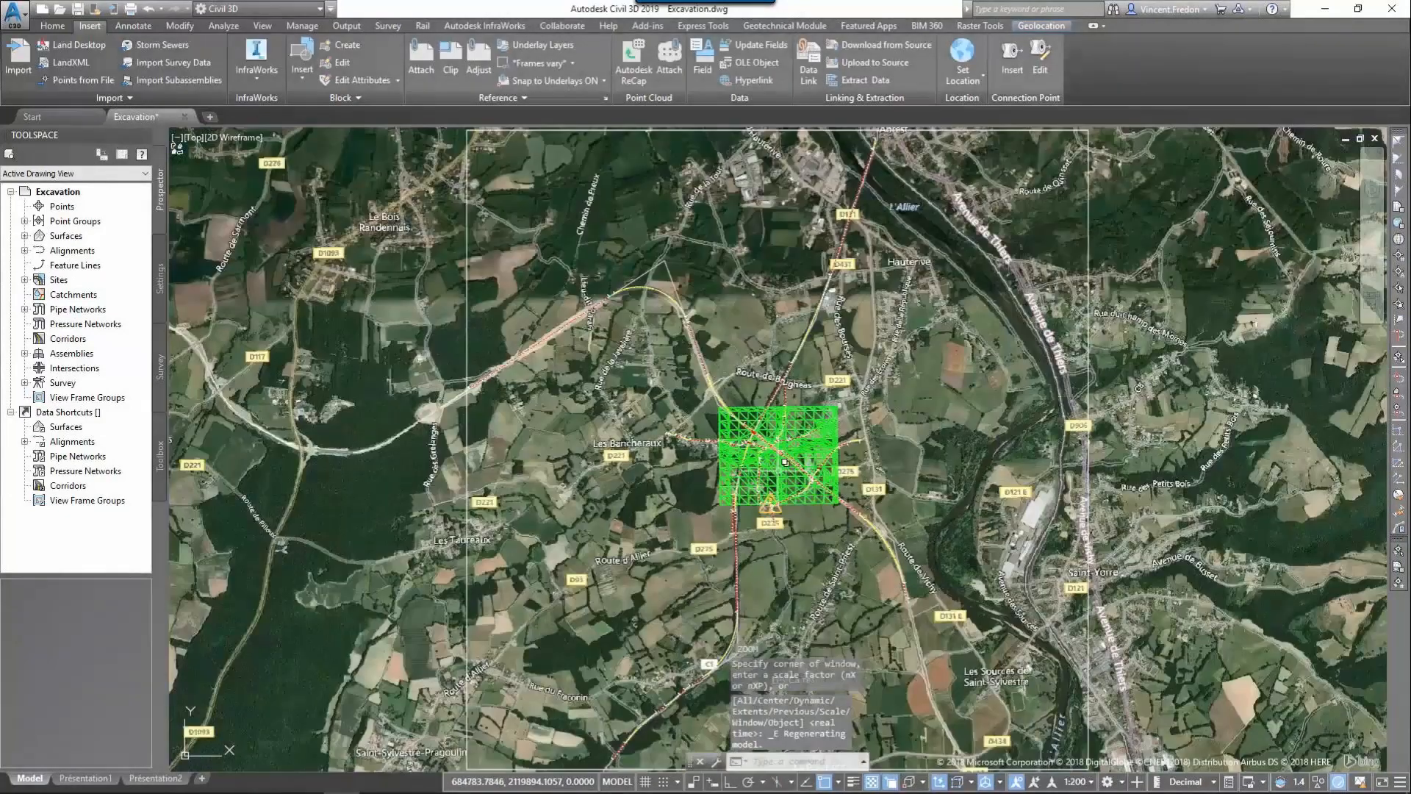
scroll(779, 452, up, 8)
scroll(770, 457, up, 5)
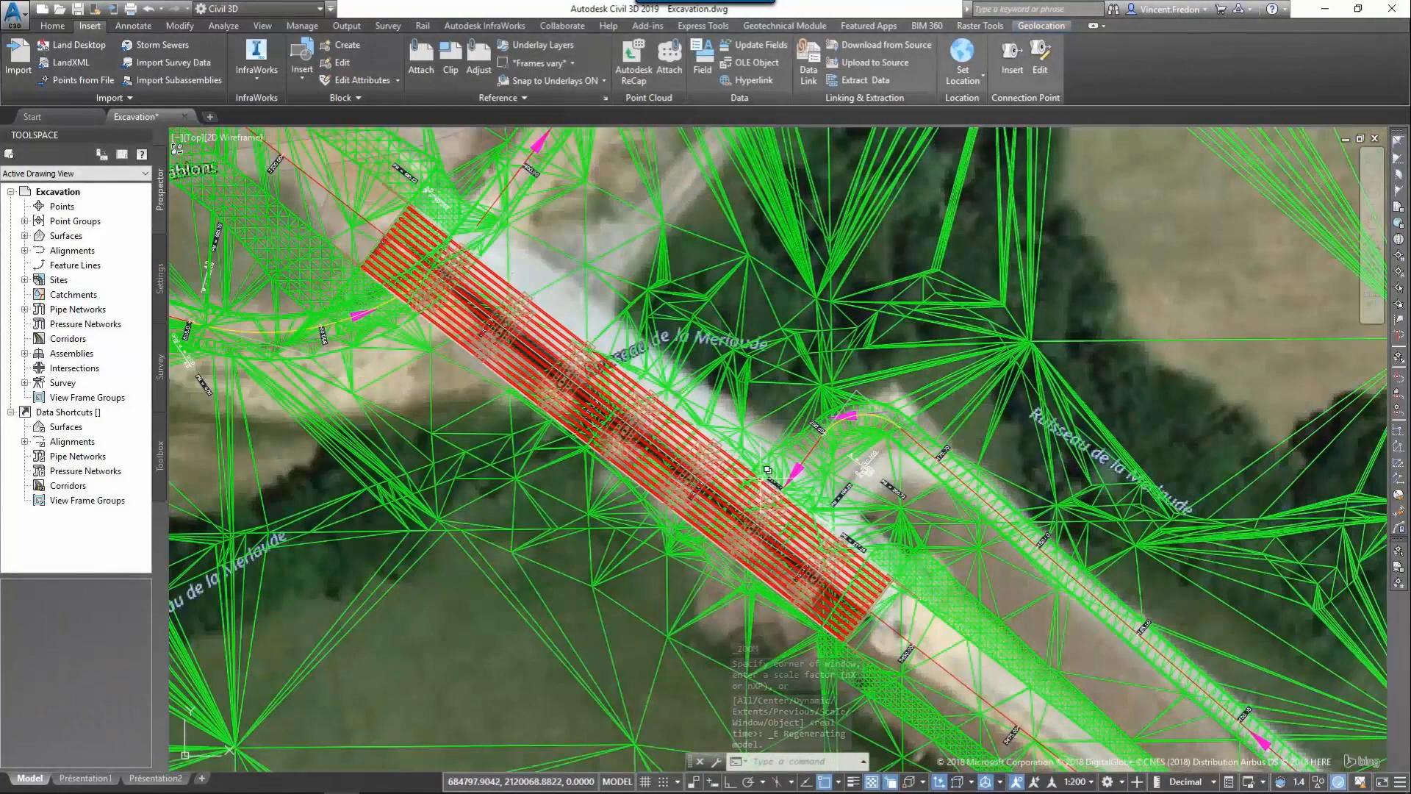
Step: List the centerline alignments available in the Excavation drawing
click(24, 250)
click(38, 265)
click(87, 264)
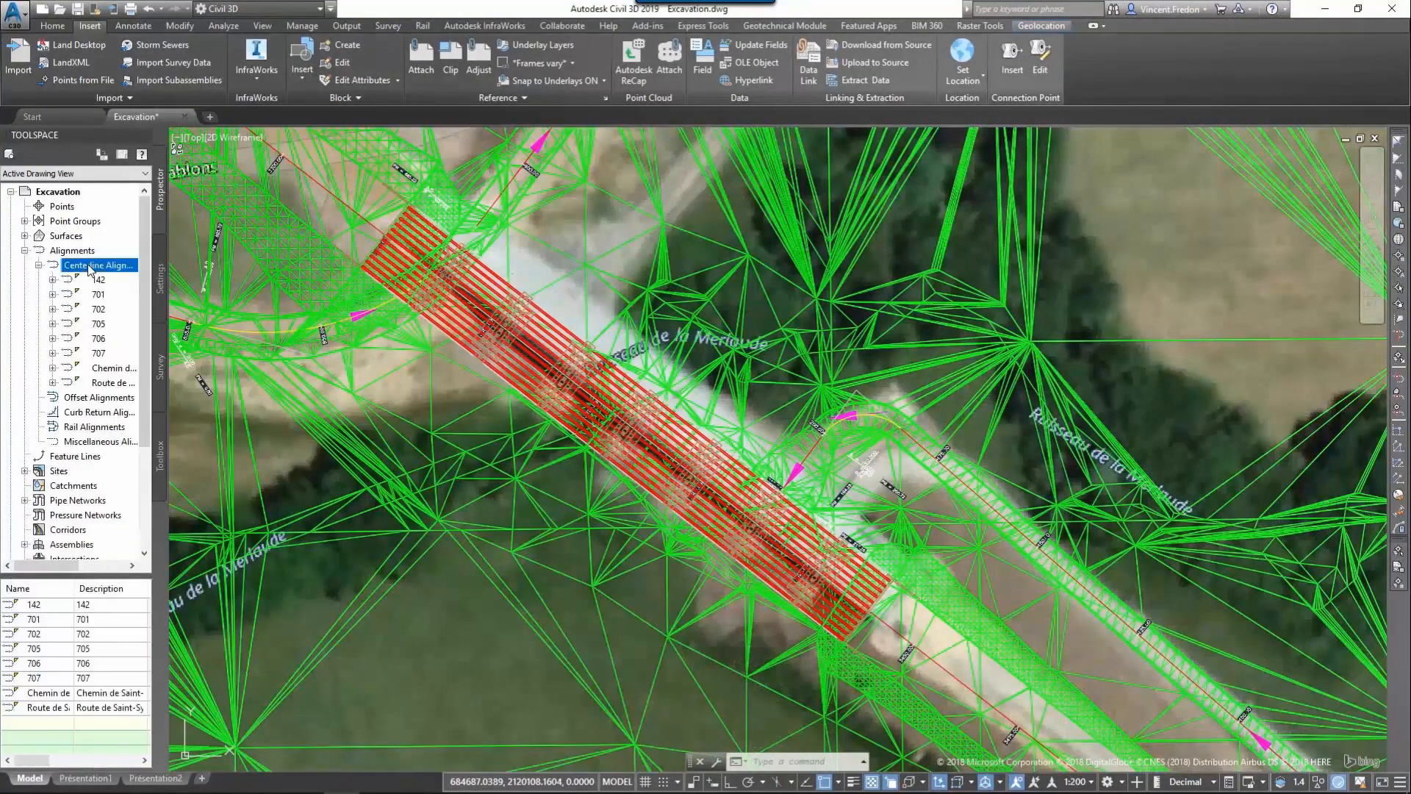
Step: Erase all the centerline alignments from the Excavation drawing
click(49, 612)
key(ctrl+a)
right_click(48, 610)
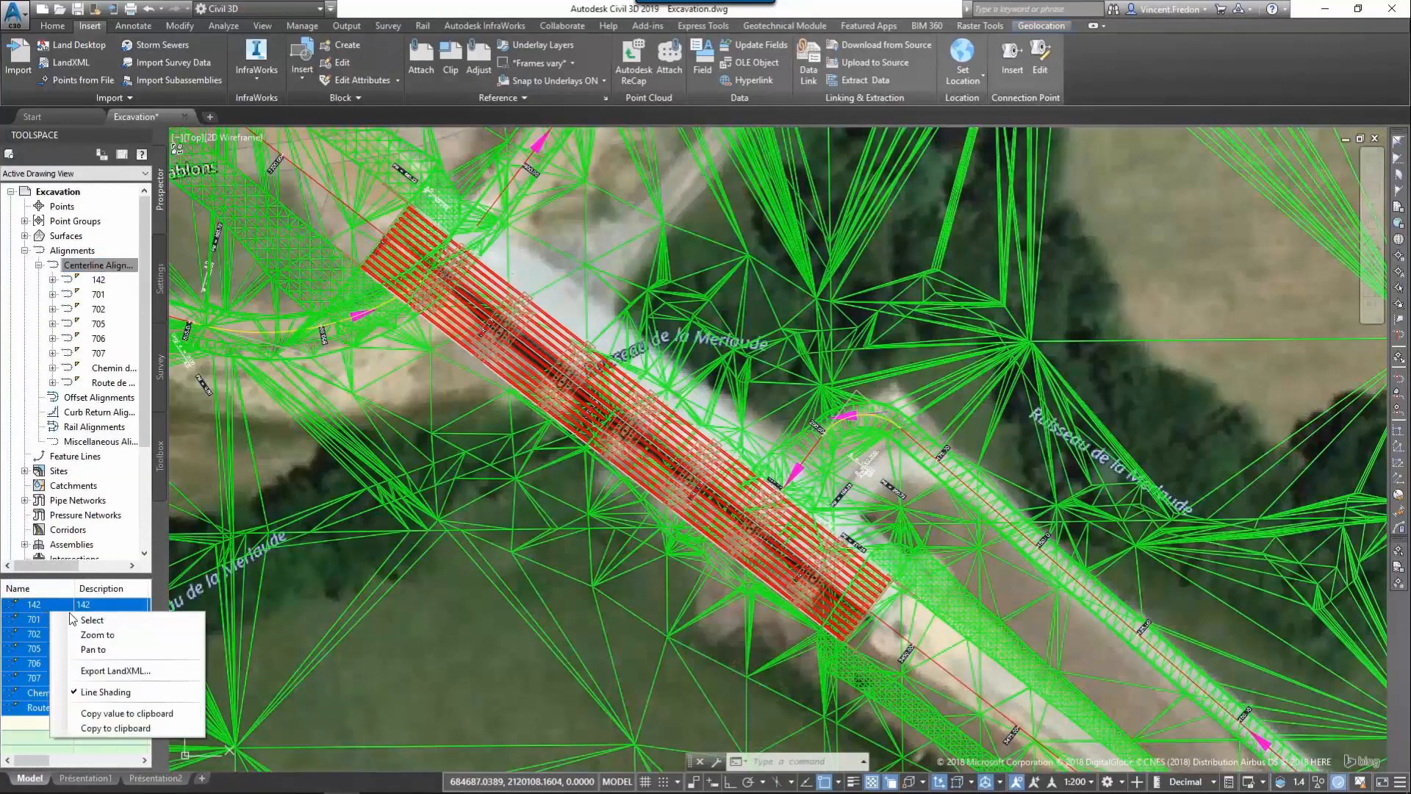
click(78, 623)
key(Delete)
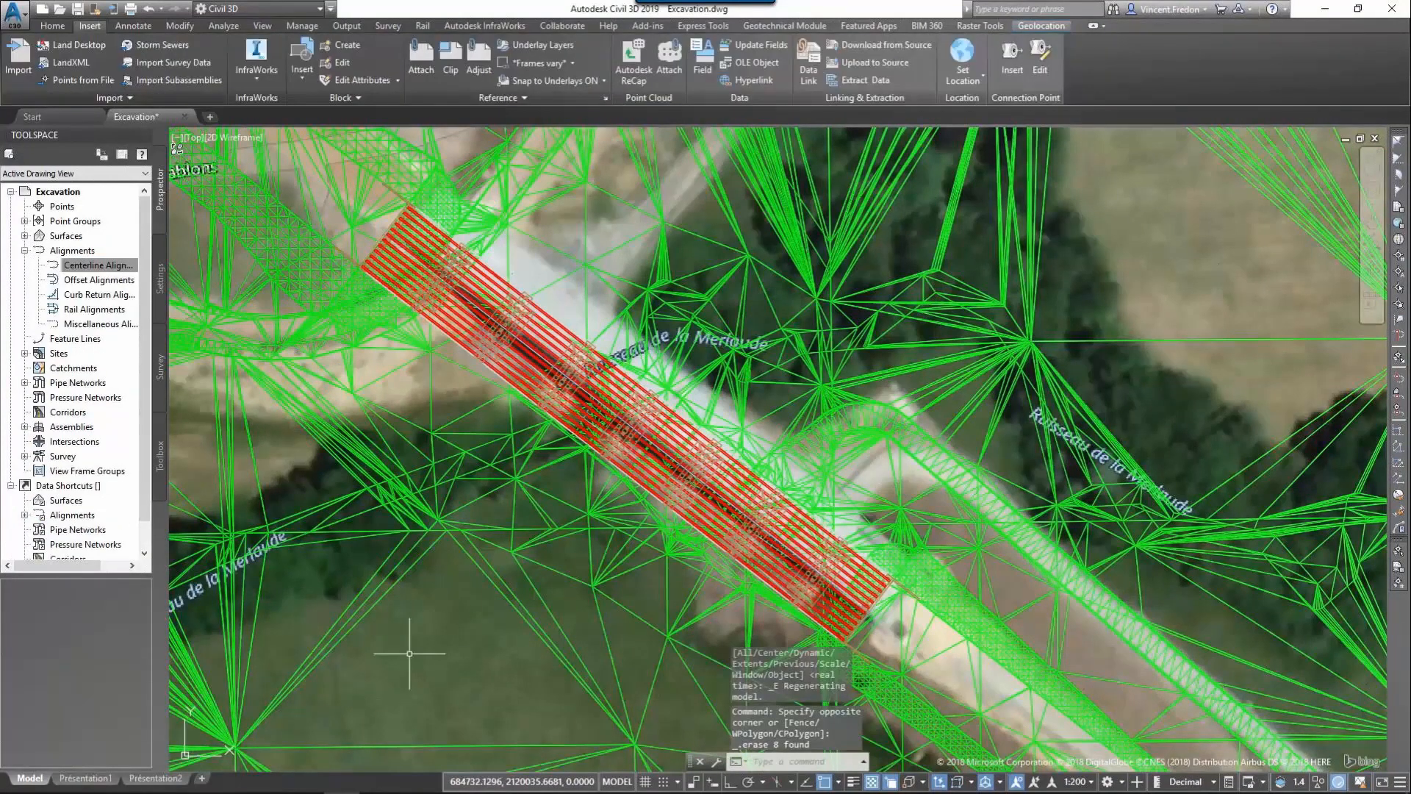
Step: Examine the bridge's deck, piers and foundation piles on their own in the Object Viewer
click(552, 320)
right_click(551, 316)
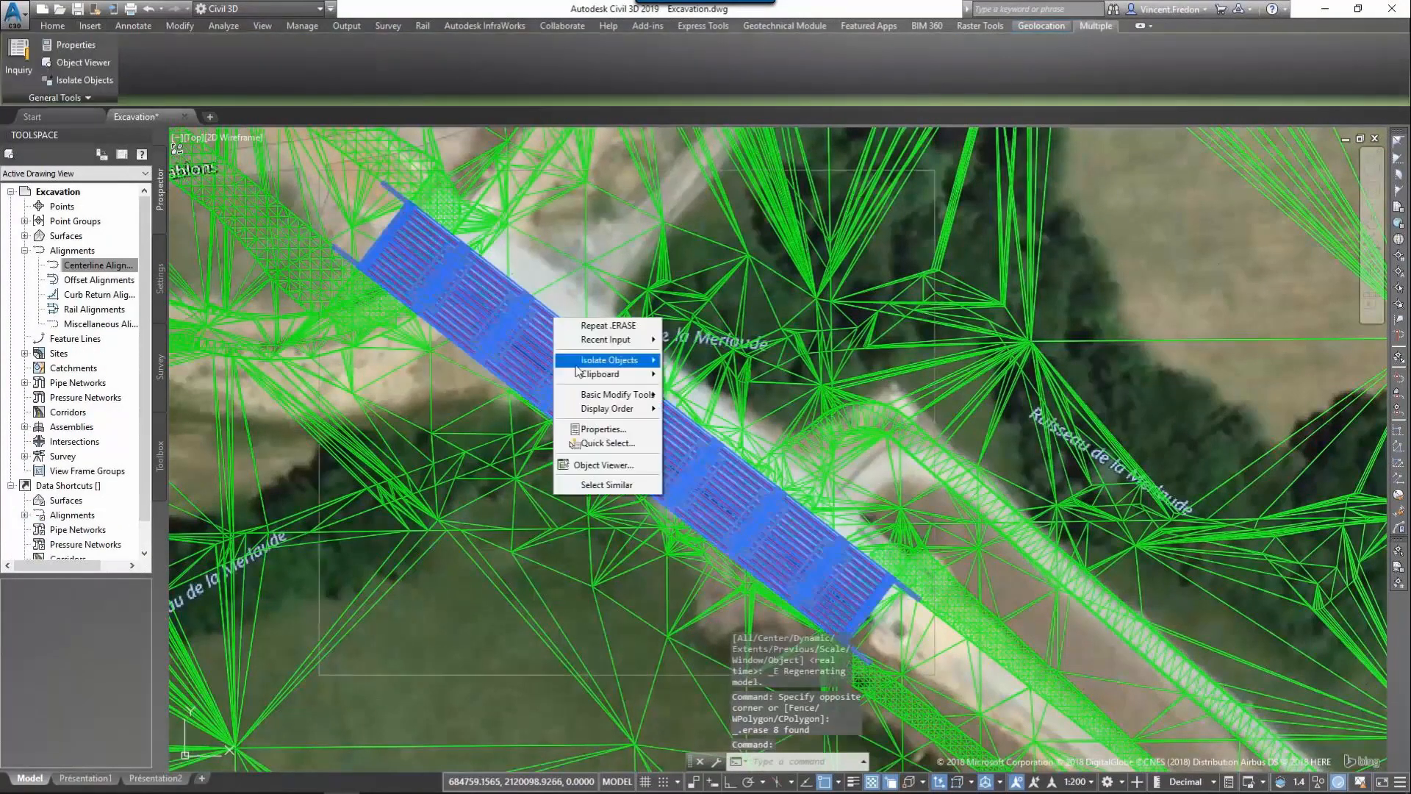
click(602, 461)
mouse_move(601, 463)
mouse_down()
mouse_move(681, 555)
mouse_move(711, 456)
mouse_move(793, 534)
mouse_move(805, 514)
mouse_up()
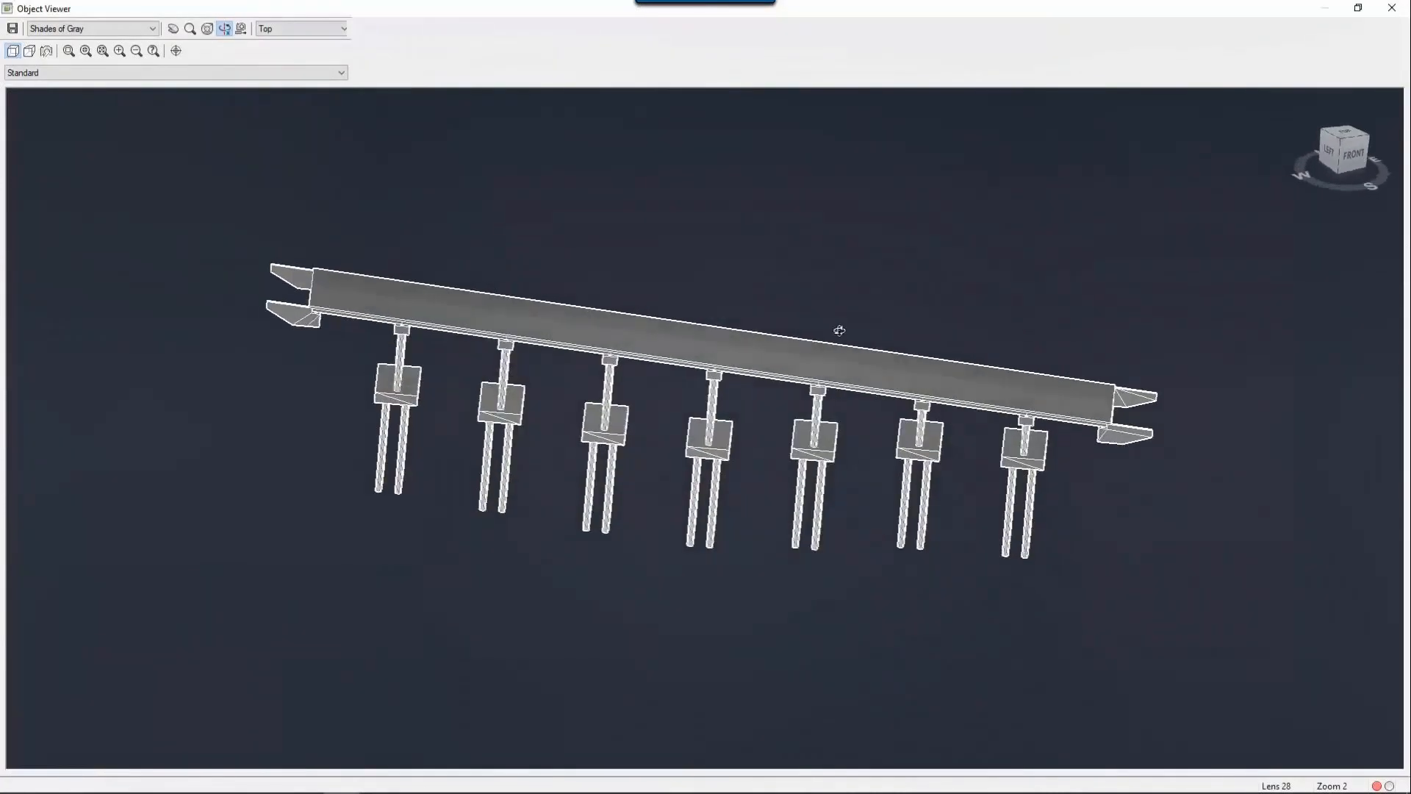
key(Escape)
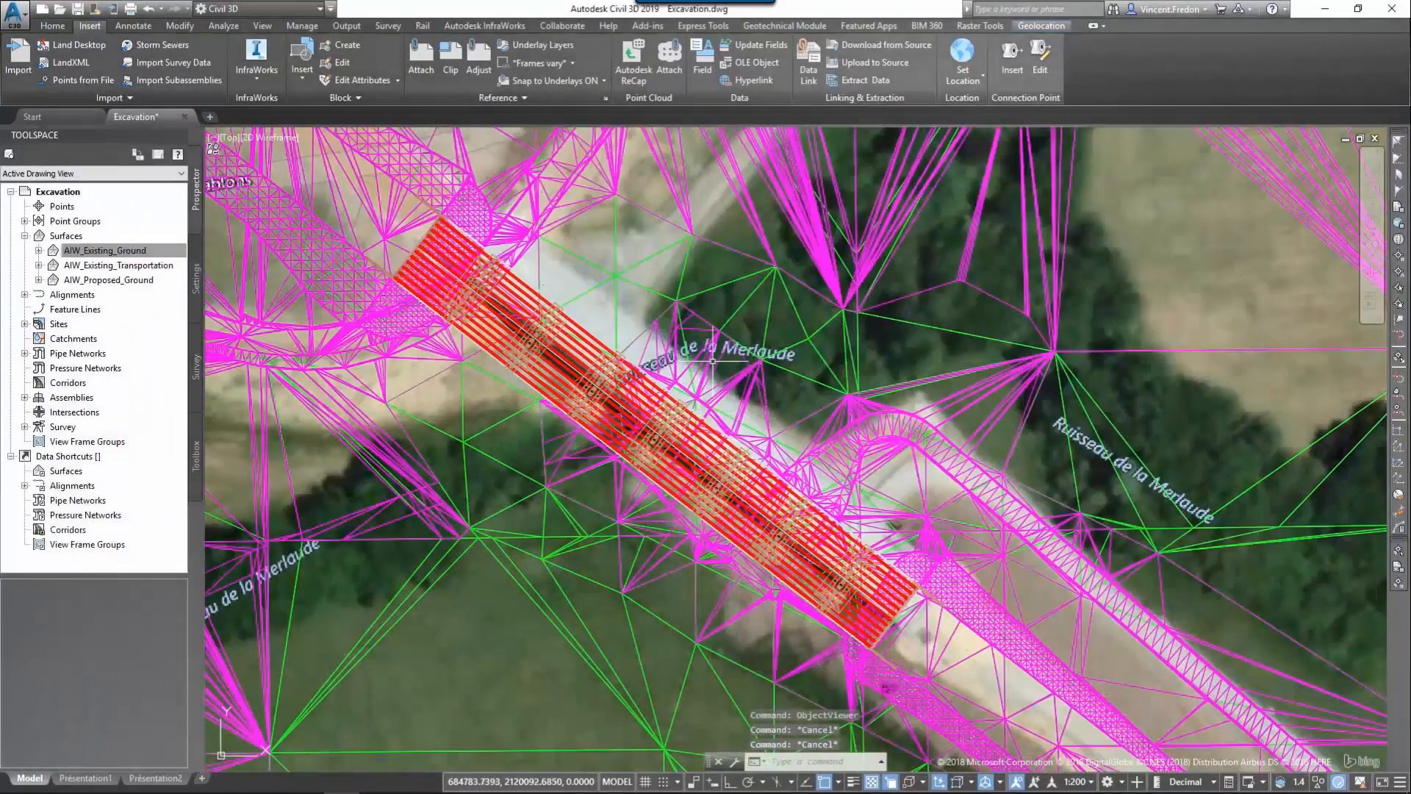
Step: Display the proposed ground surface together with the bridge in the Object Viewer, using the NE Isometric view
click(716, 361)
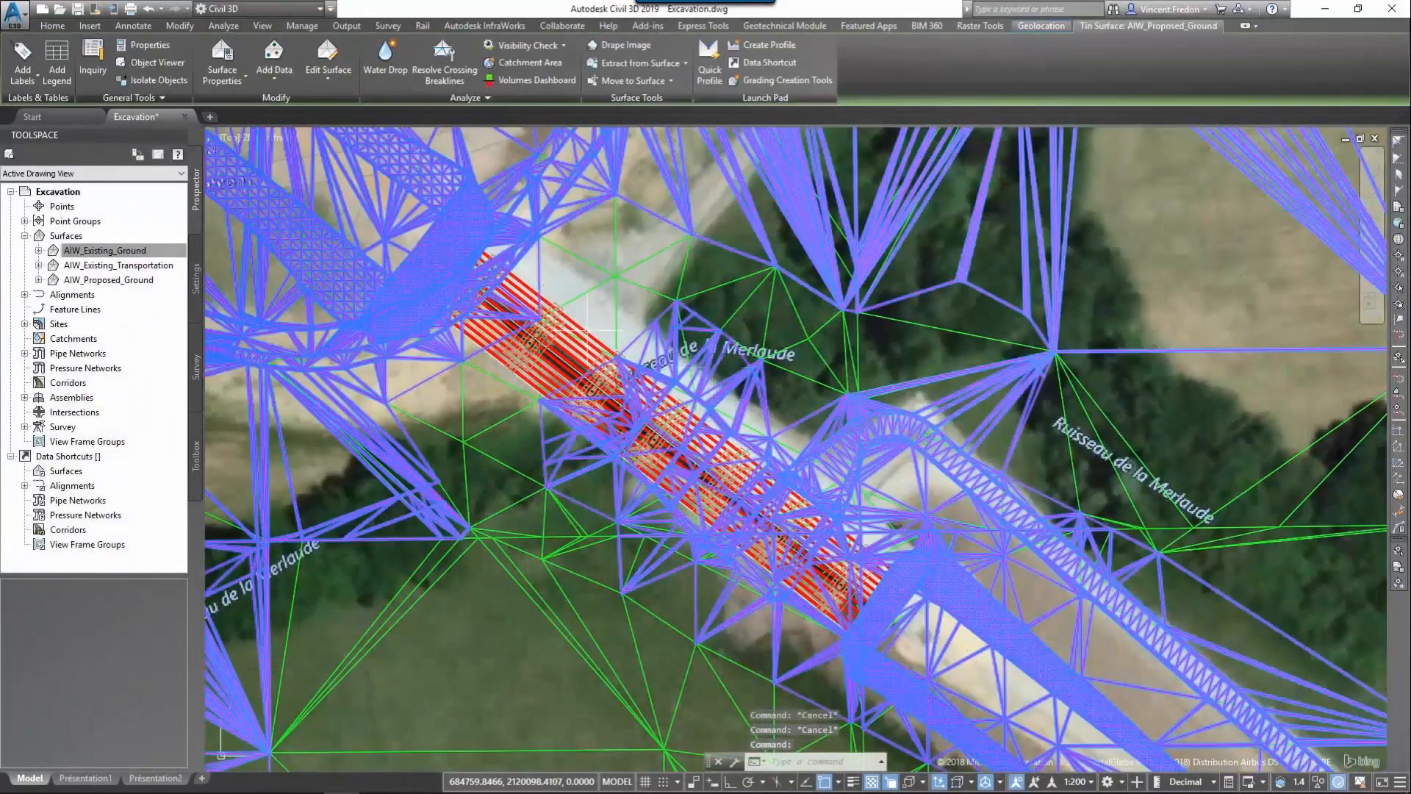
click(587, 344)
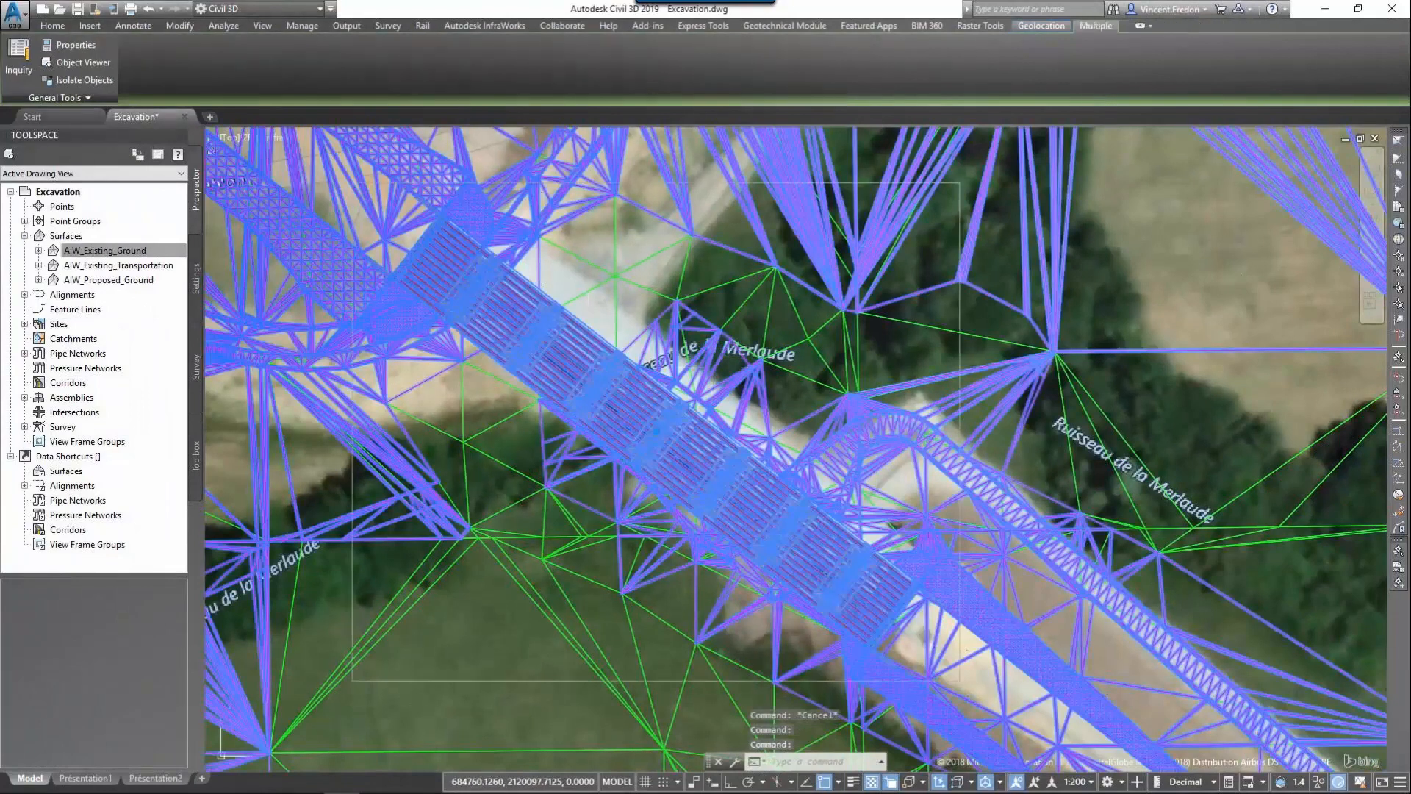
right_click(597, 308)
click(636, 457)
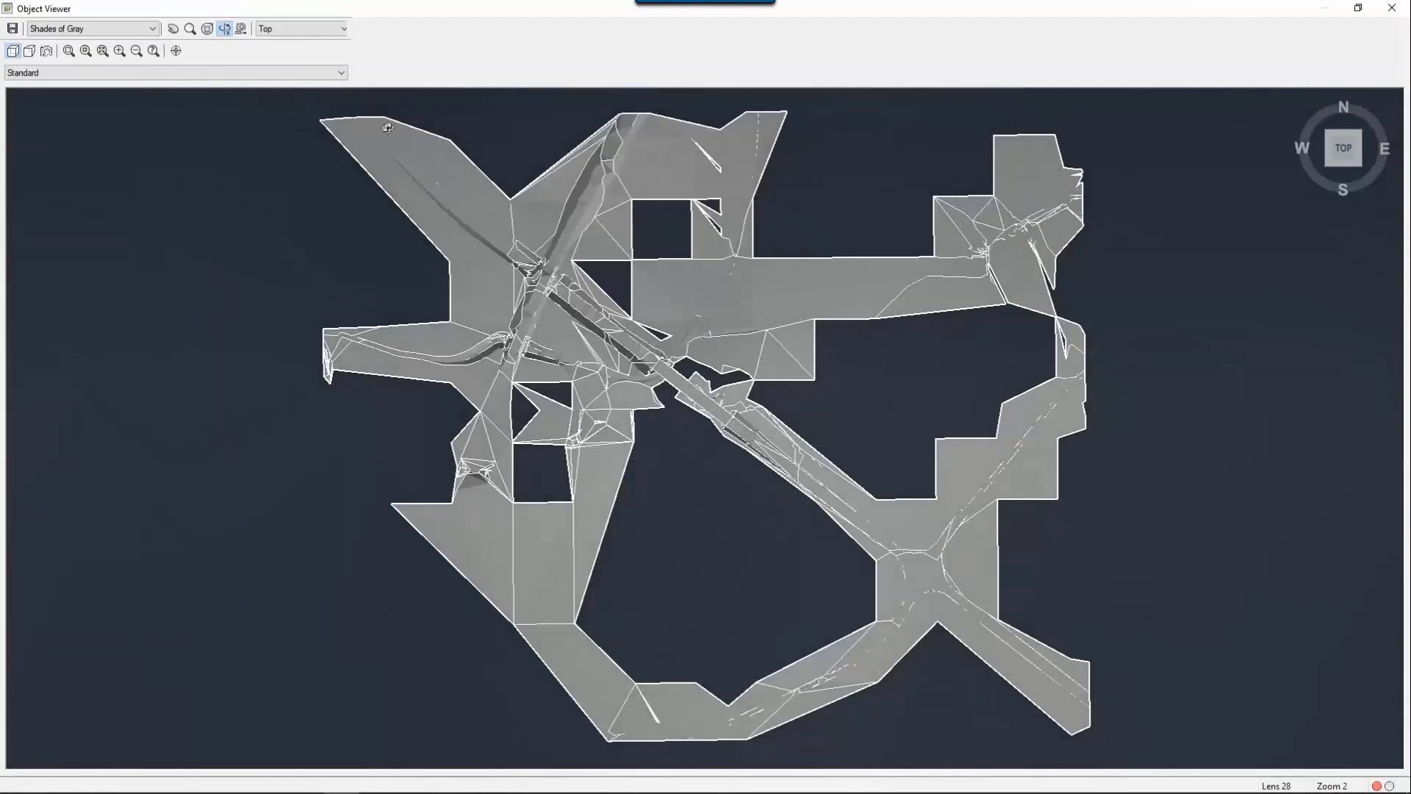
click(316, 29)
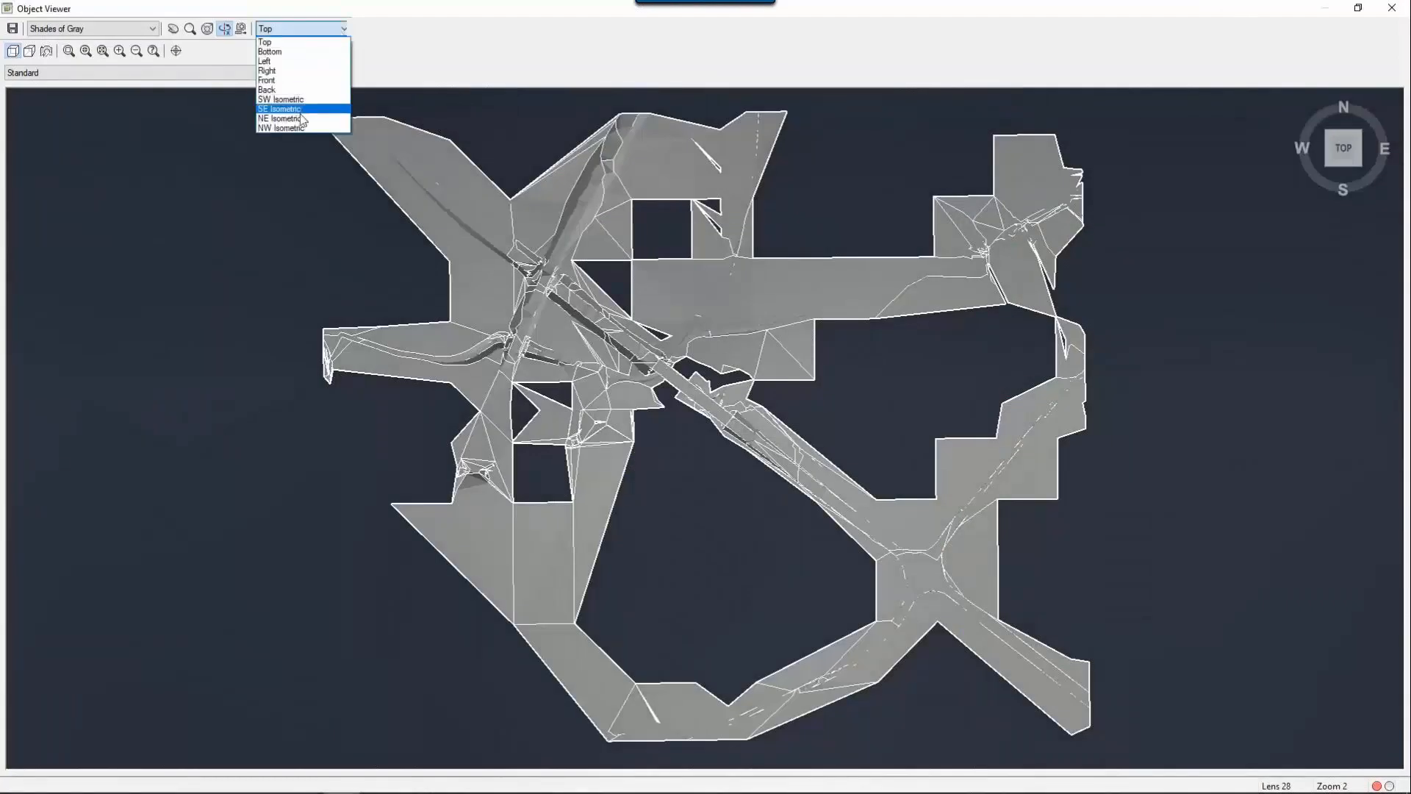
click(302, 119)
Step: Examine the excavations around the bridge pier foundations up close from several angles in the Object Viewer
click(70, 51)
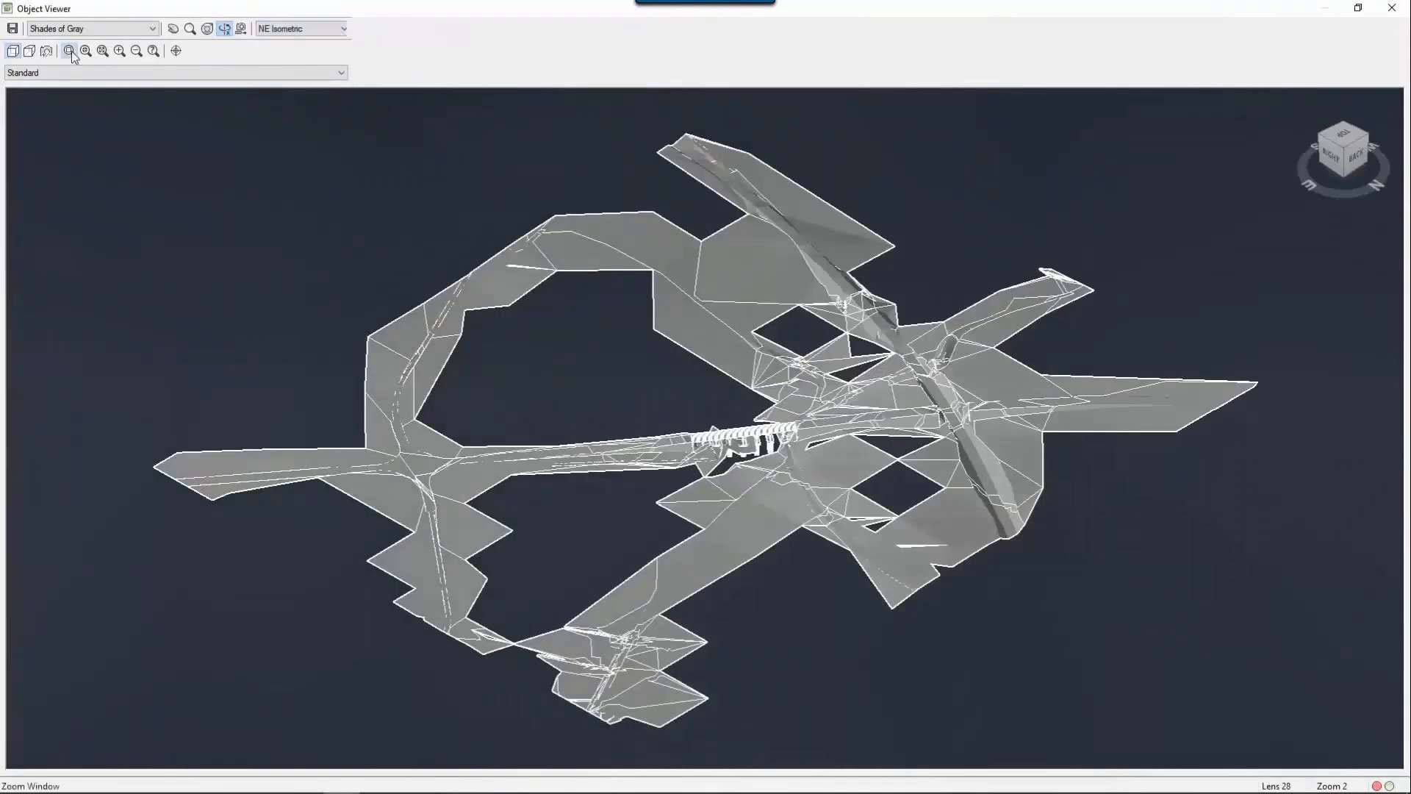
drag(680, 386, 808, 504)
drag(633, 542, 616, 491)
scroll(668, 428, up, 3)
middle_drag(667, 427, 1066, 482)
drag(786, 625, 851, 541)
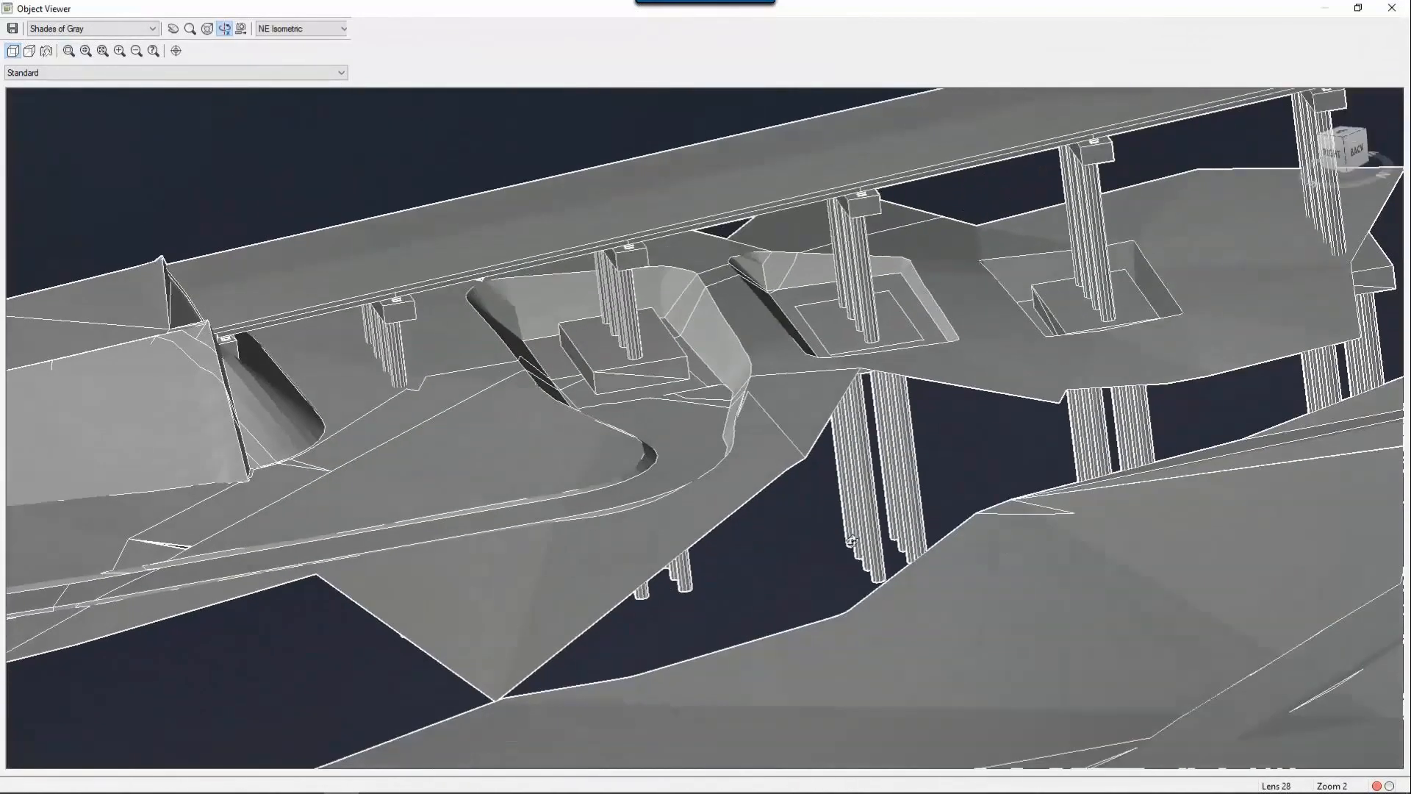
mouse_move(786, 390)
mouse_down()
mouse_move(814, 325)
mouse_move(755, 370)
mouse_up()
key(Escape)
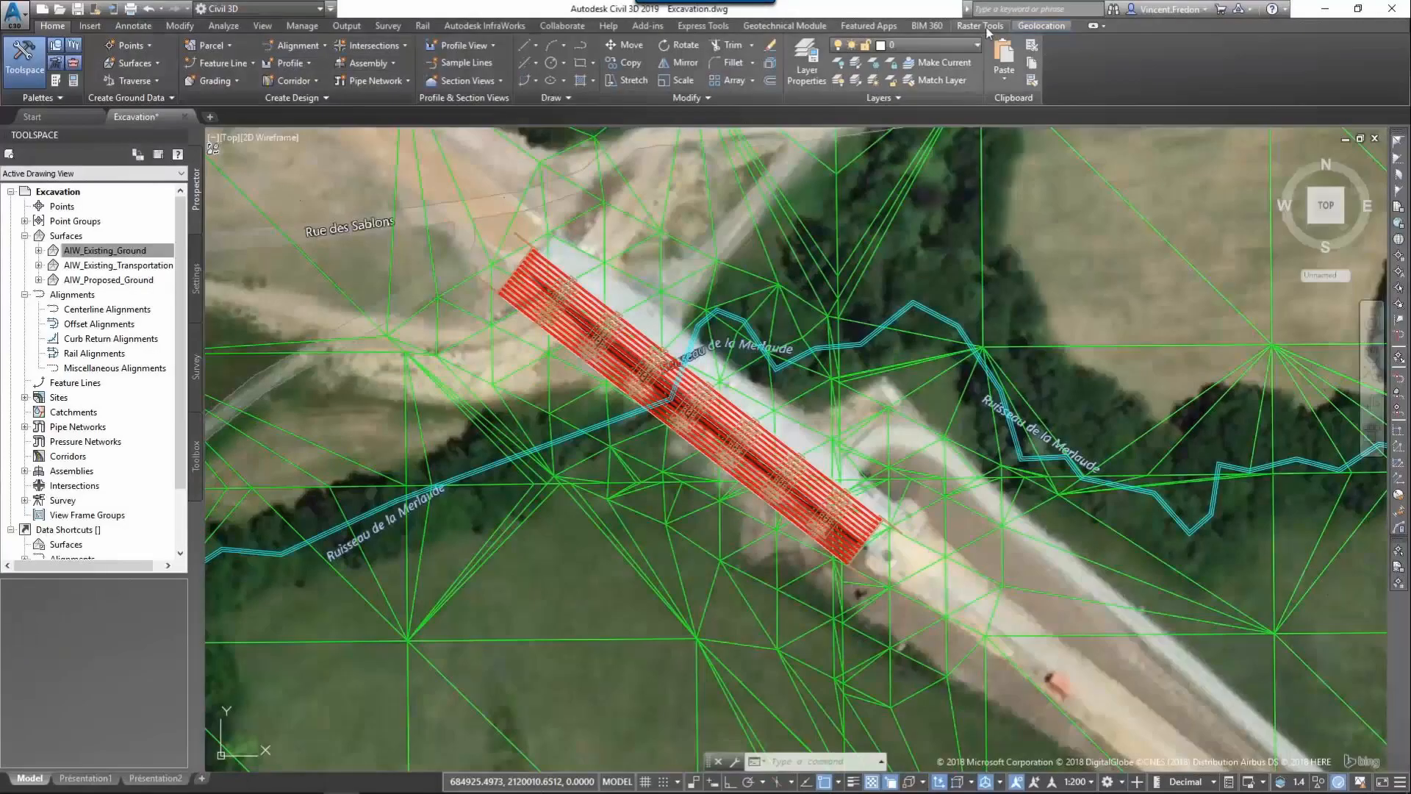
Step: Turn off the online background map in the drawing
click(1041, 25)
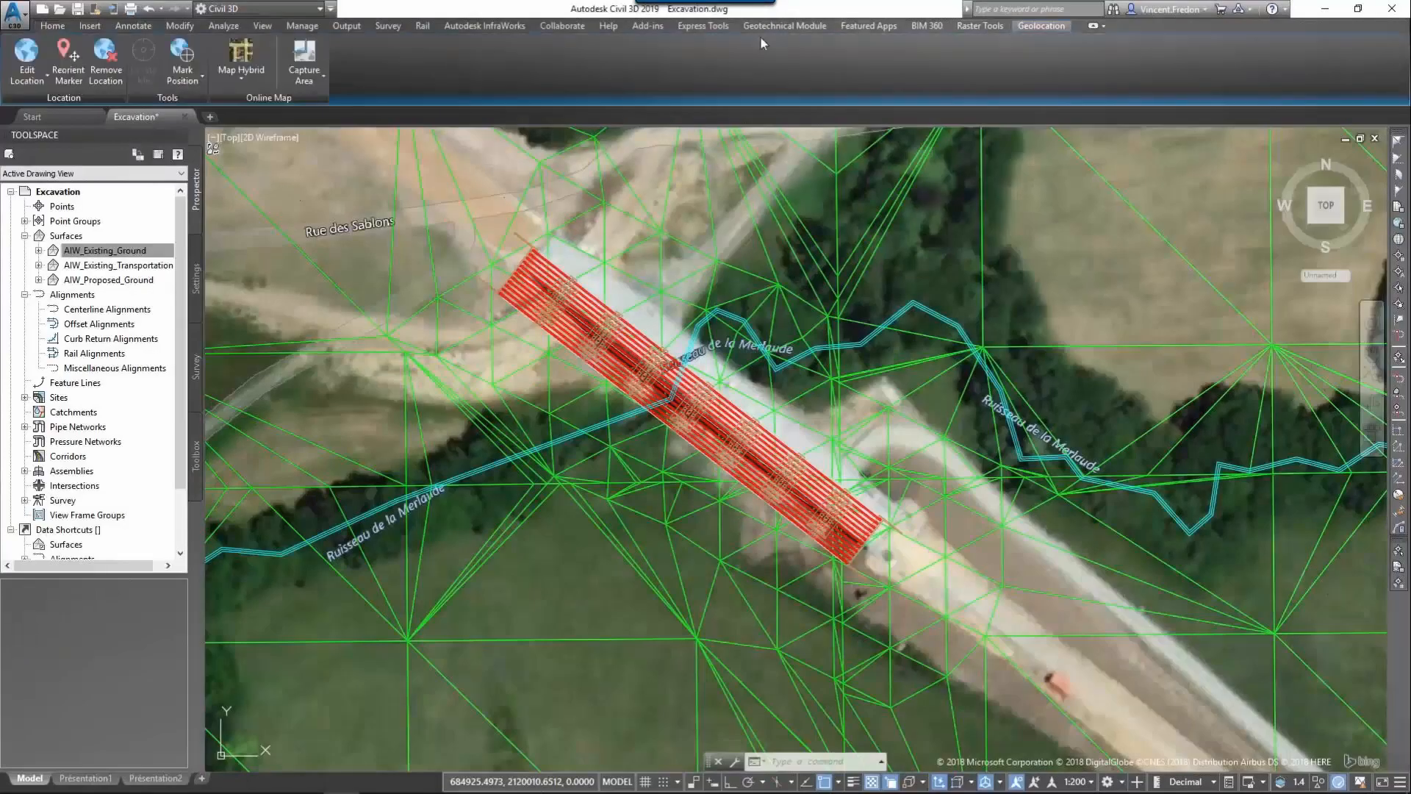
click(241, 66)
click(264, 190)
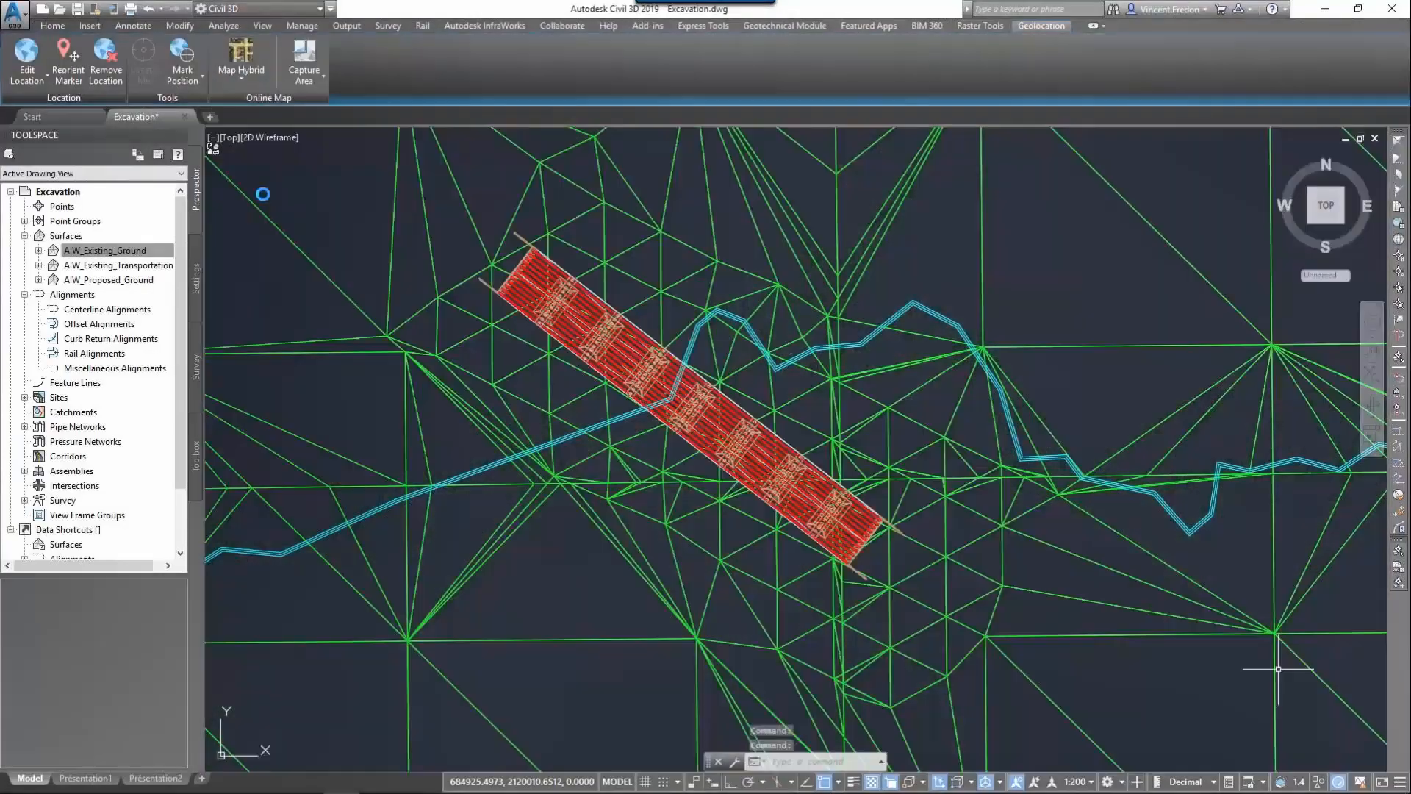
Step: Show the model in the Realistic visual style and inspect the bridge piers against the ground in 3D
click(284, 139)
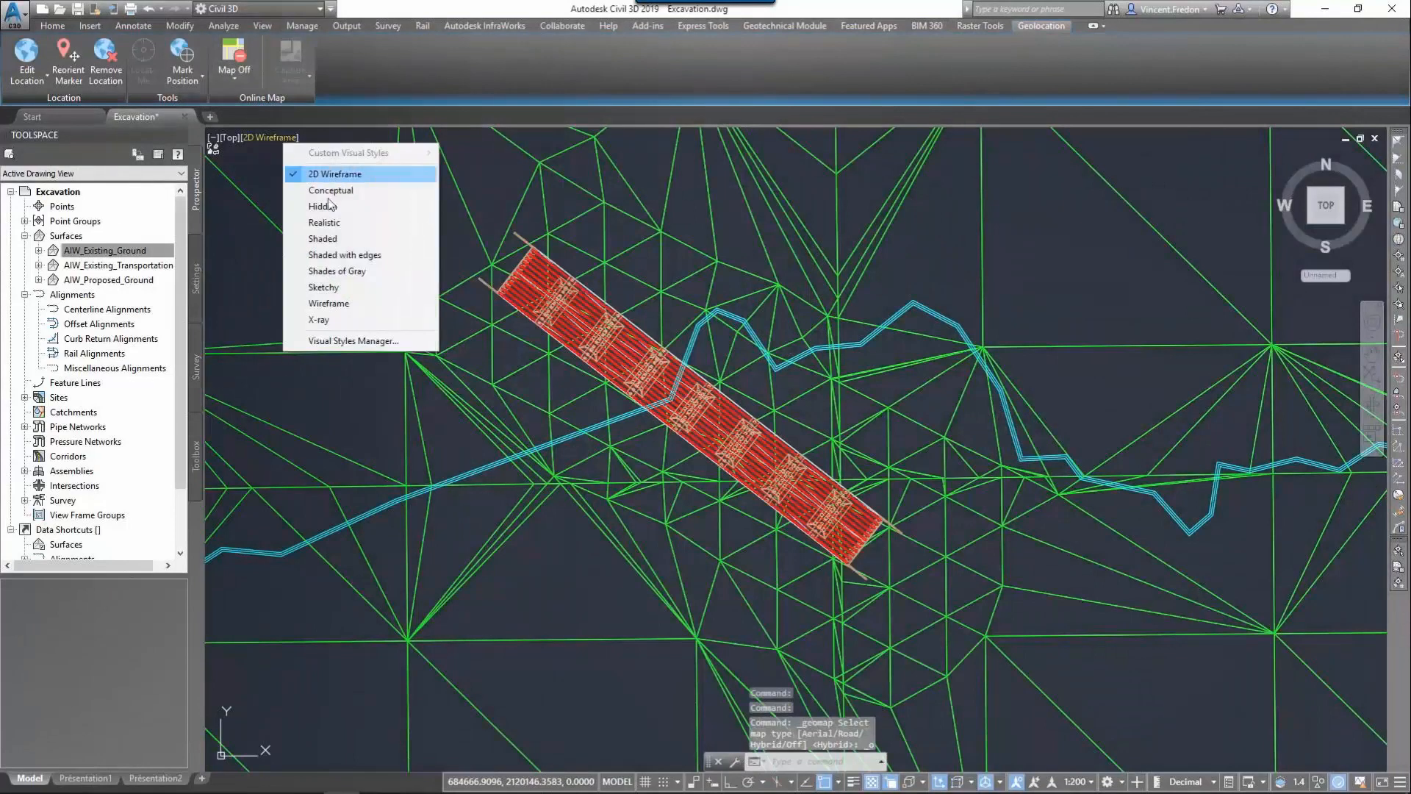
click(327, 223)
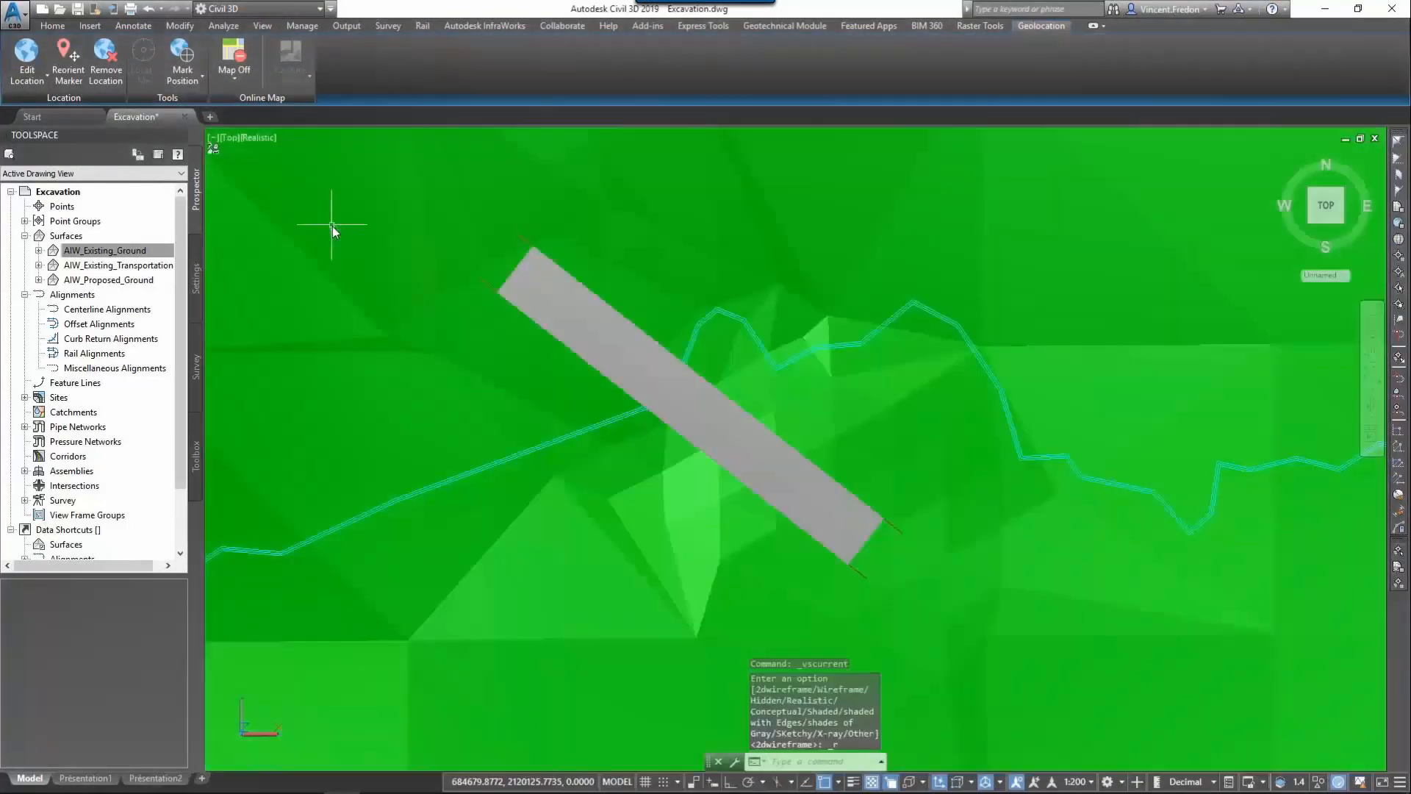
click(262, 26)
click(99, 63)
drag(466, 252, 664, 545)
scroll(690, 551, up, 2)
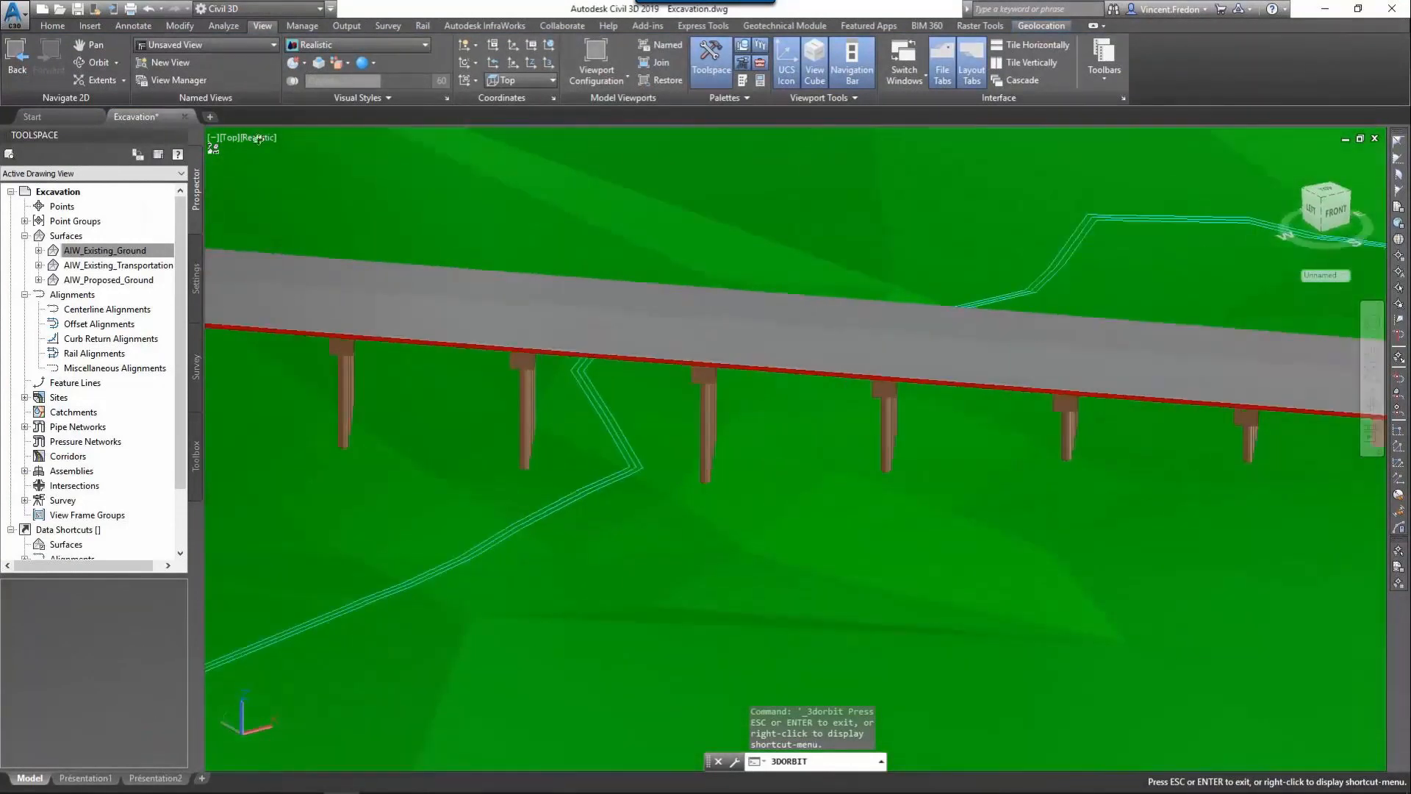
key(Escape)
Step: Set the visual style to 2D Wireframe and frame one pier's footing and piles in a close 3D view
click(295, 141)
click(347, 175)
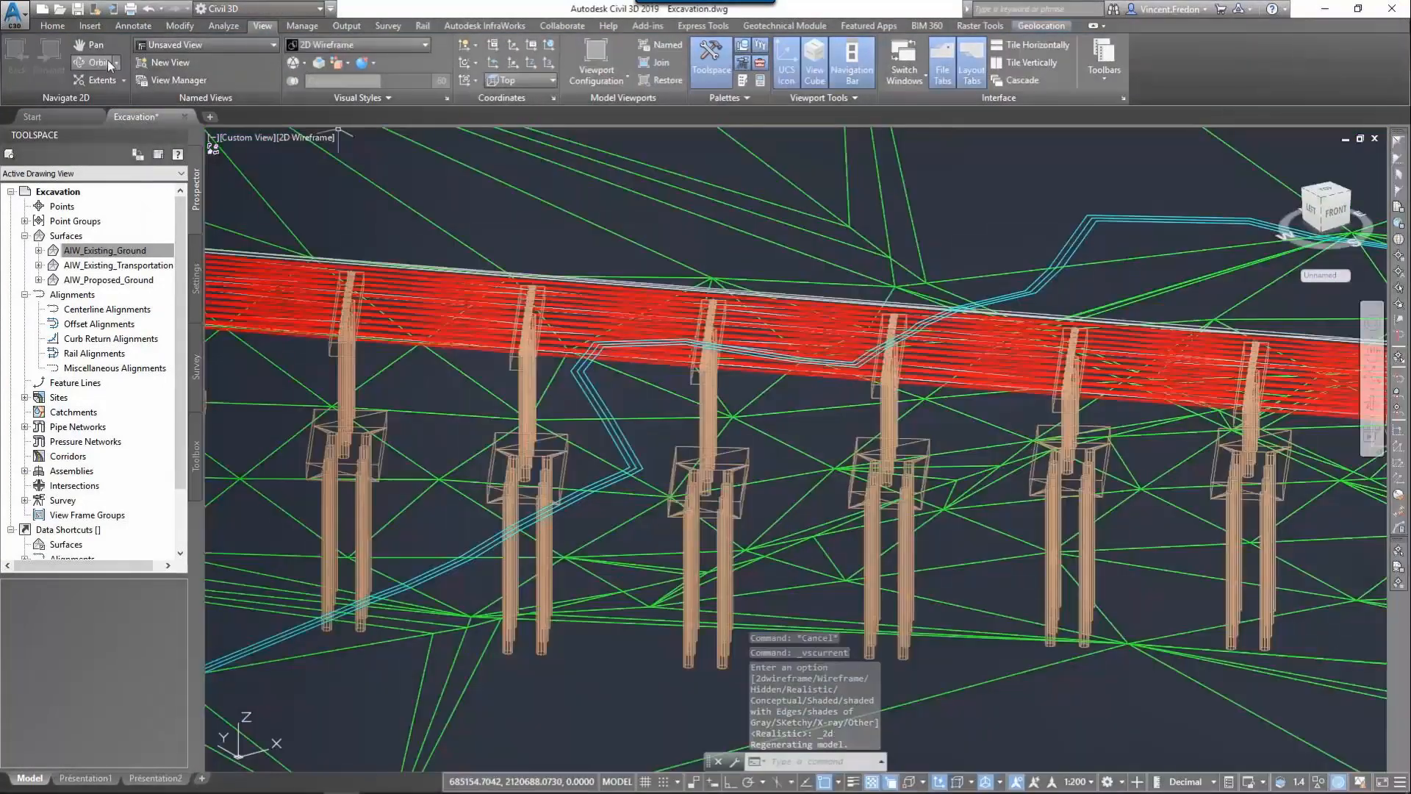
shift+middle_drag(752, 474, 747, 516)
scroll(736, 537, up, 8)
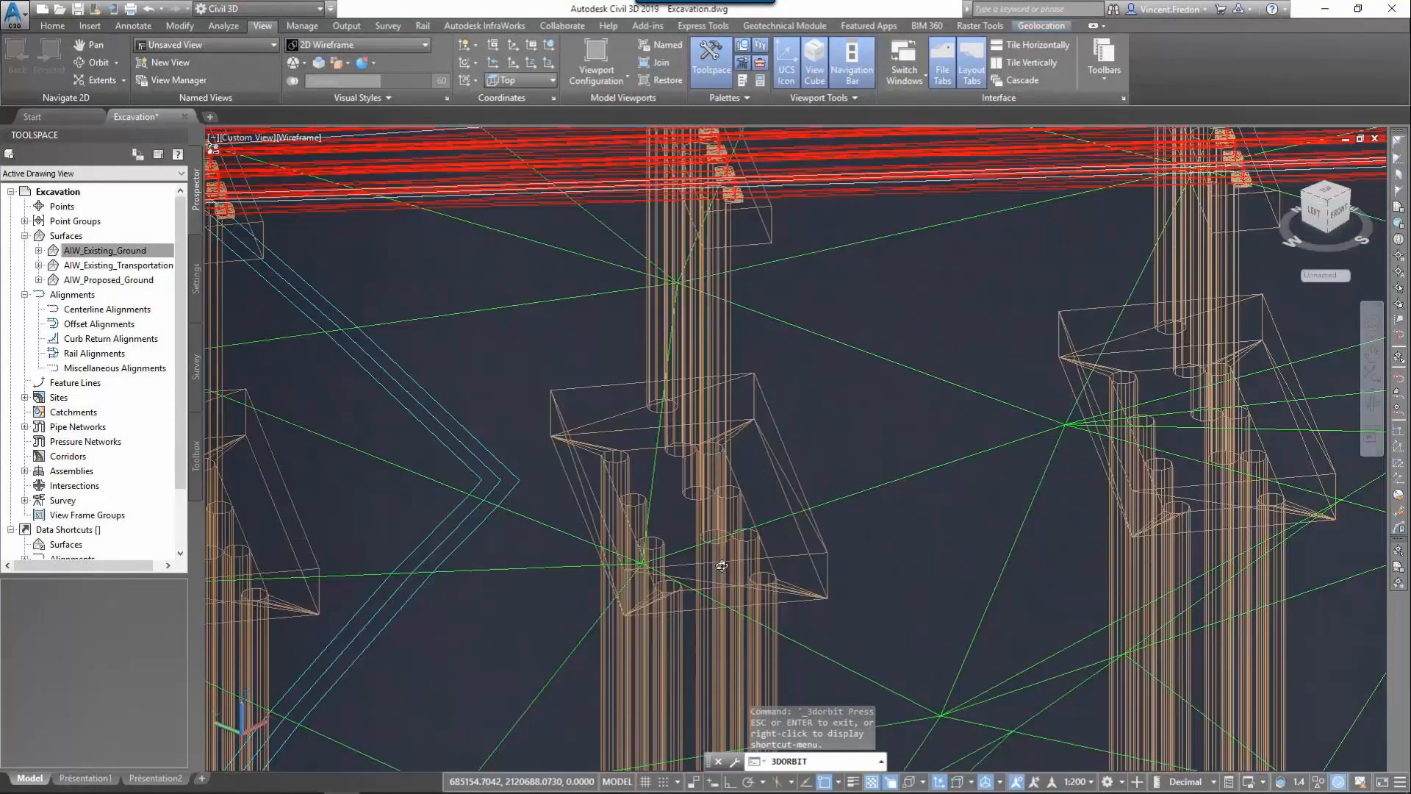
shift+middle_drag(722, 566, 879, 583)
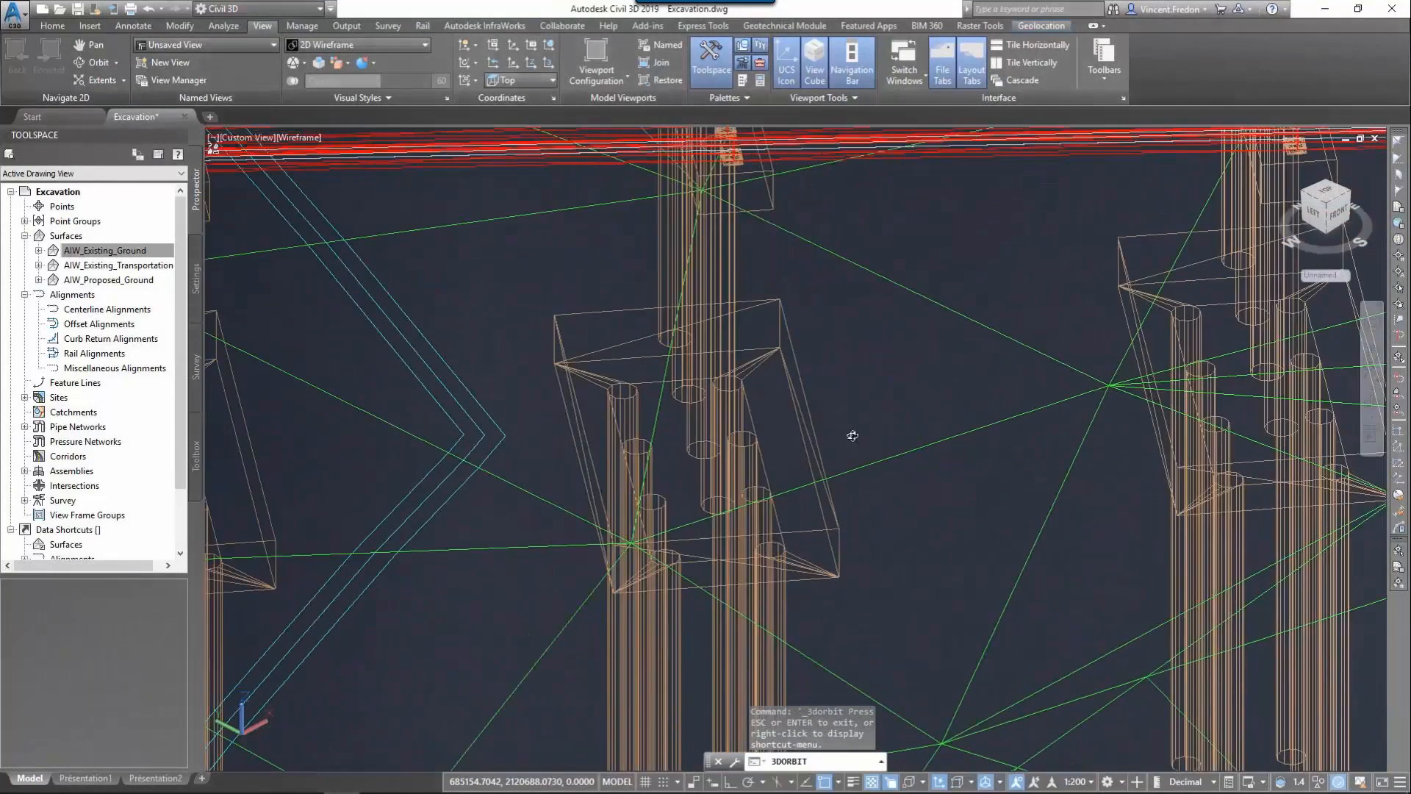
Step: Start a feature line named Platforme1 in site FoundationOA7 - 1 with the _Standard style on layer C3D_LIGNE_CARACTERISTIQUE
click(59, 25)
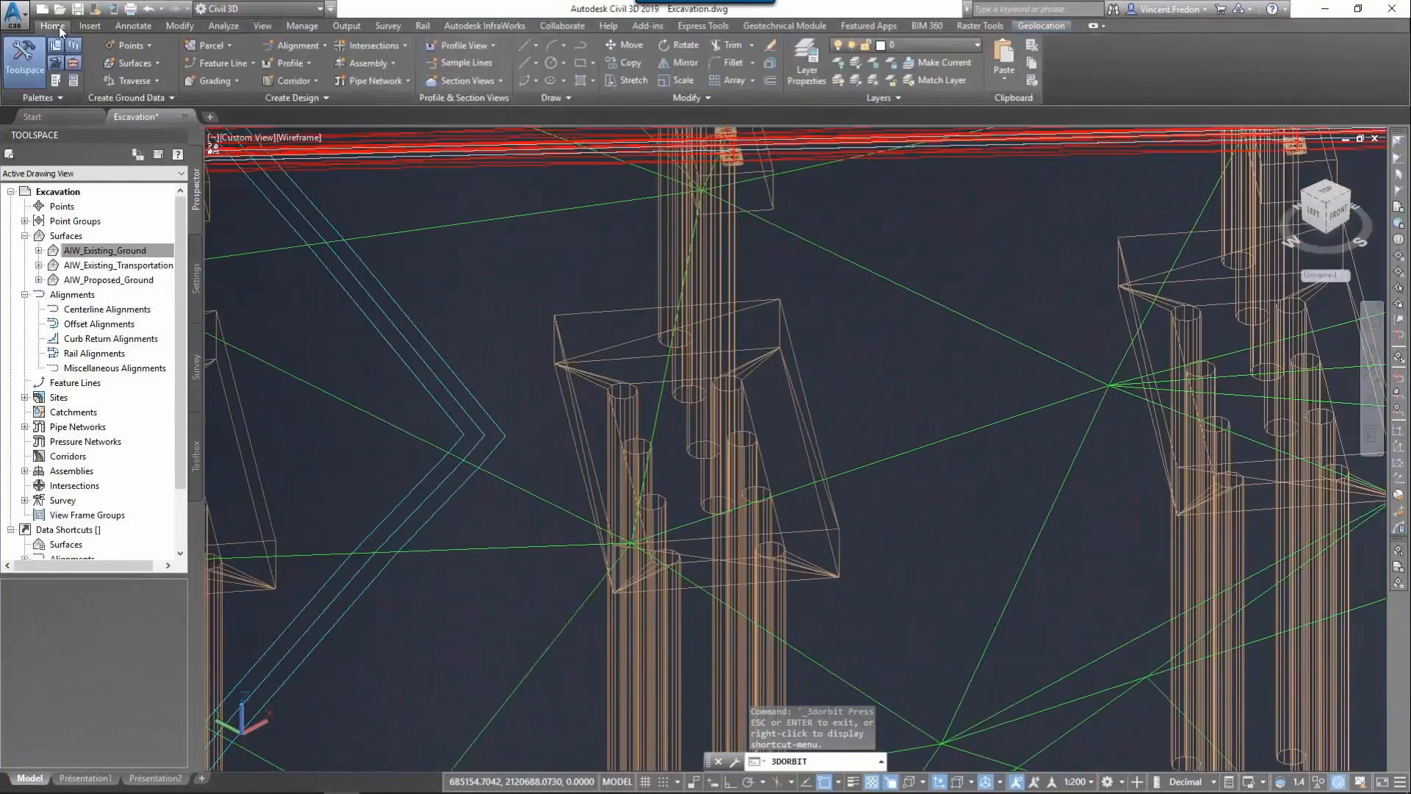
click(254, 64)
click(249, 85)
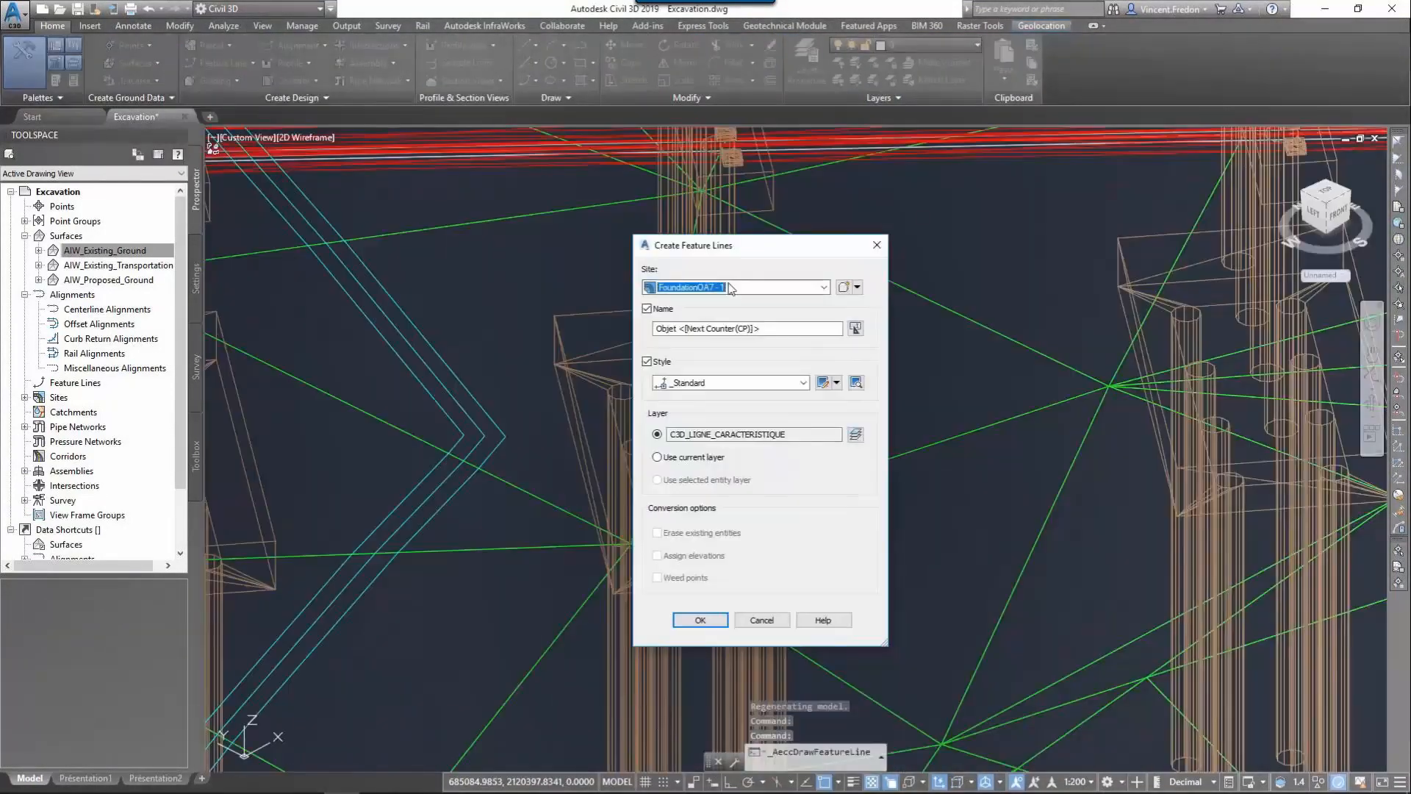
drag(763, 328, 632, 346)
text(Platforme1)
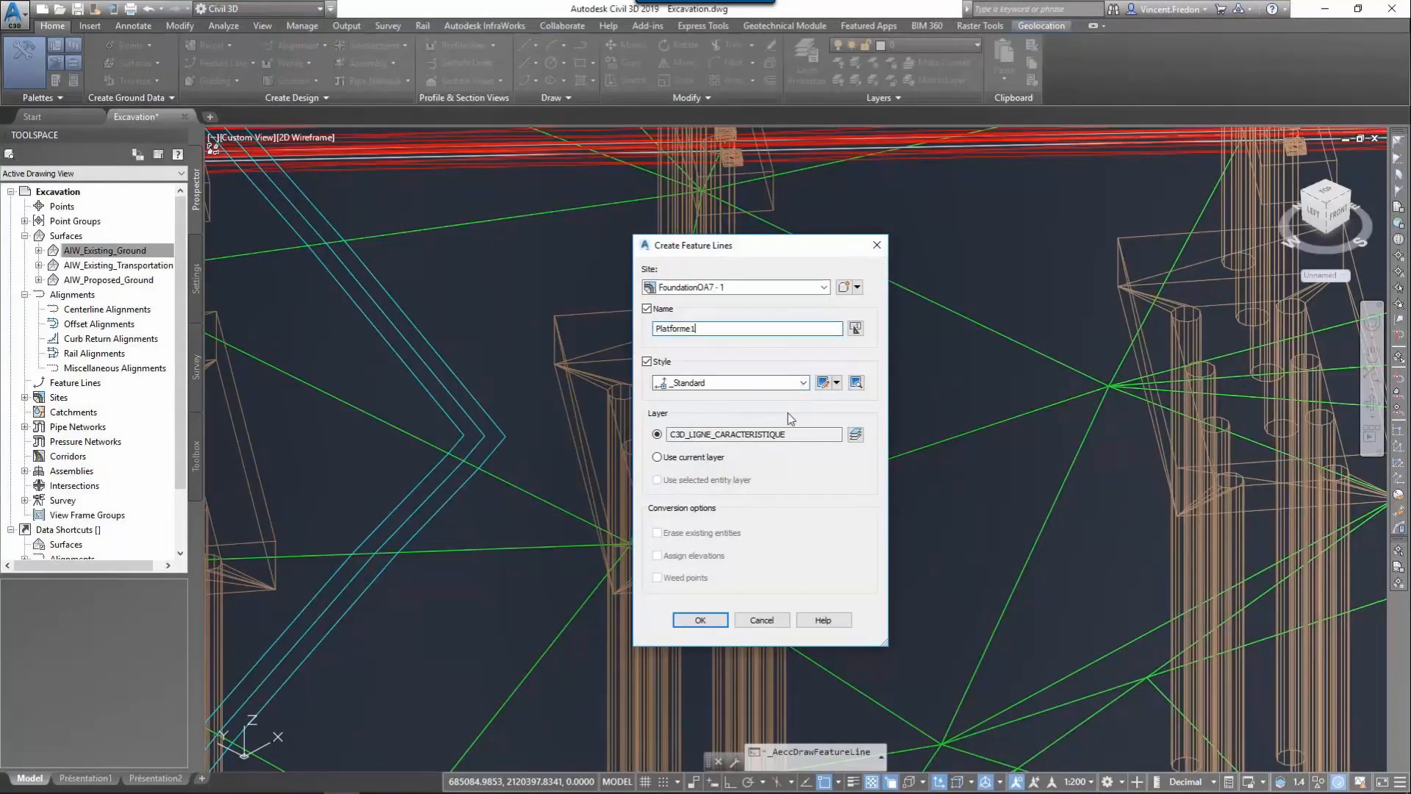
click(700, 620)
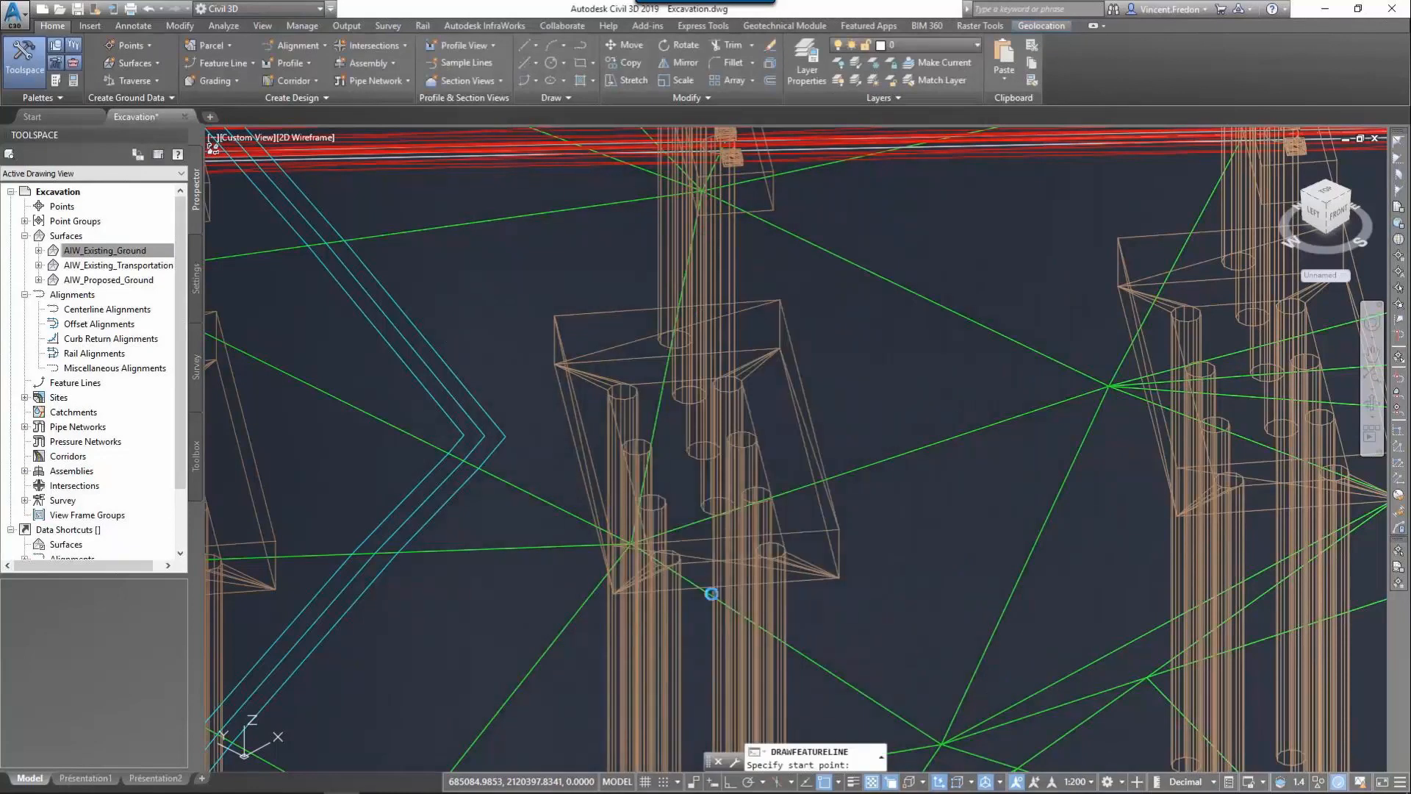
Step: Draw the feature line as a closed 6 m by 11.6 m rectangle through the footing's four bottom corners, keeping the grade at 0
click(555, 364)
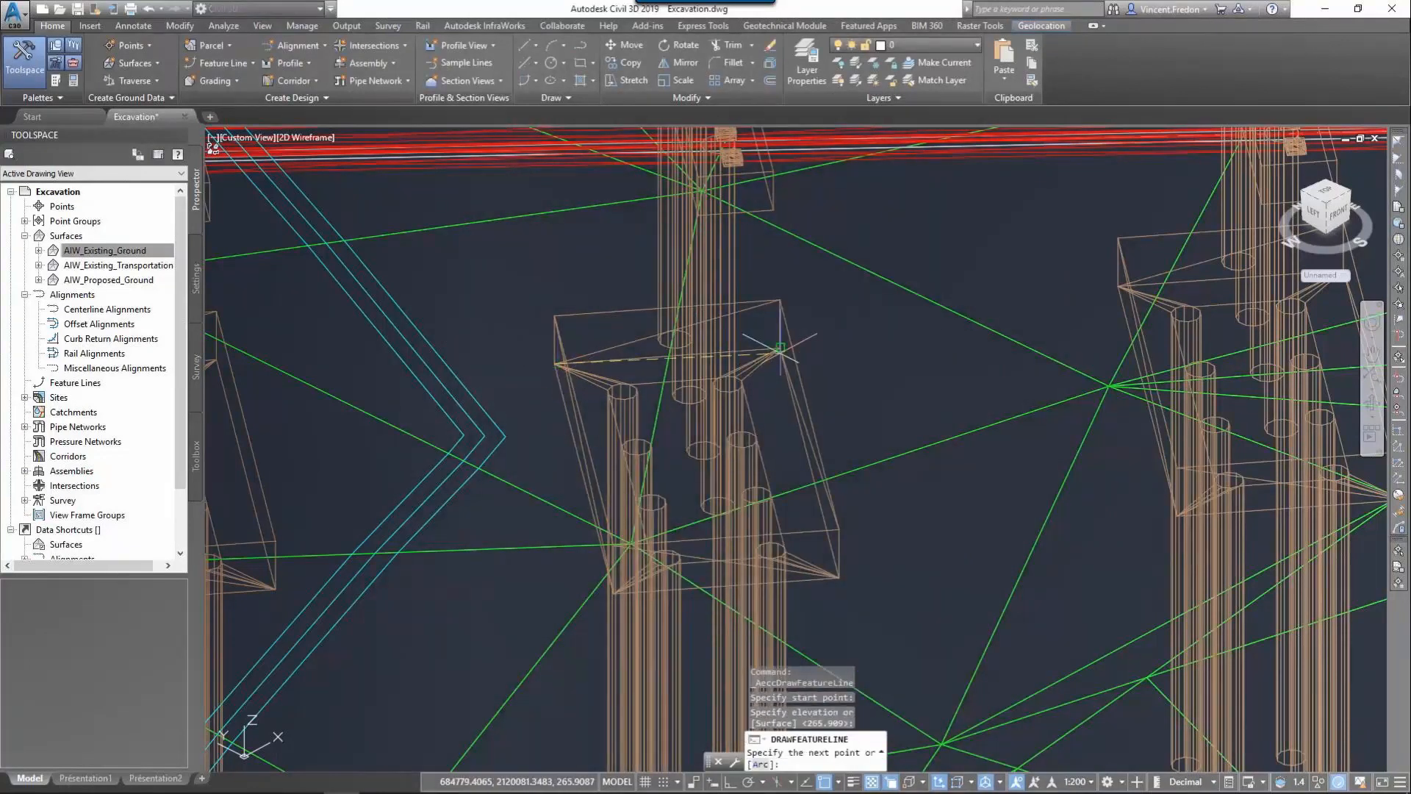
key(Return)
click(801, 585)
key(Return)
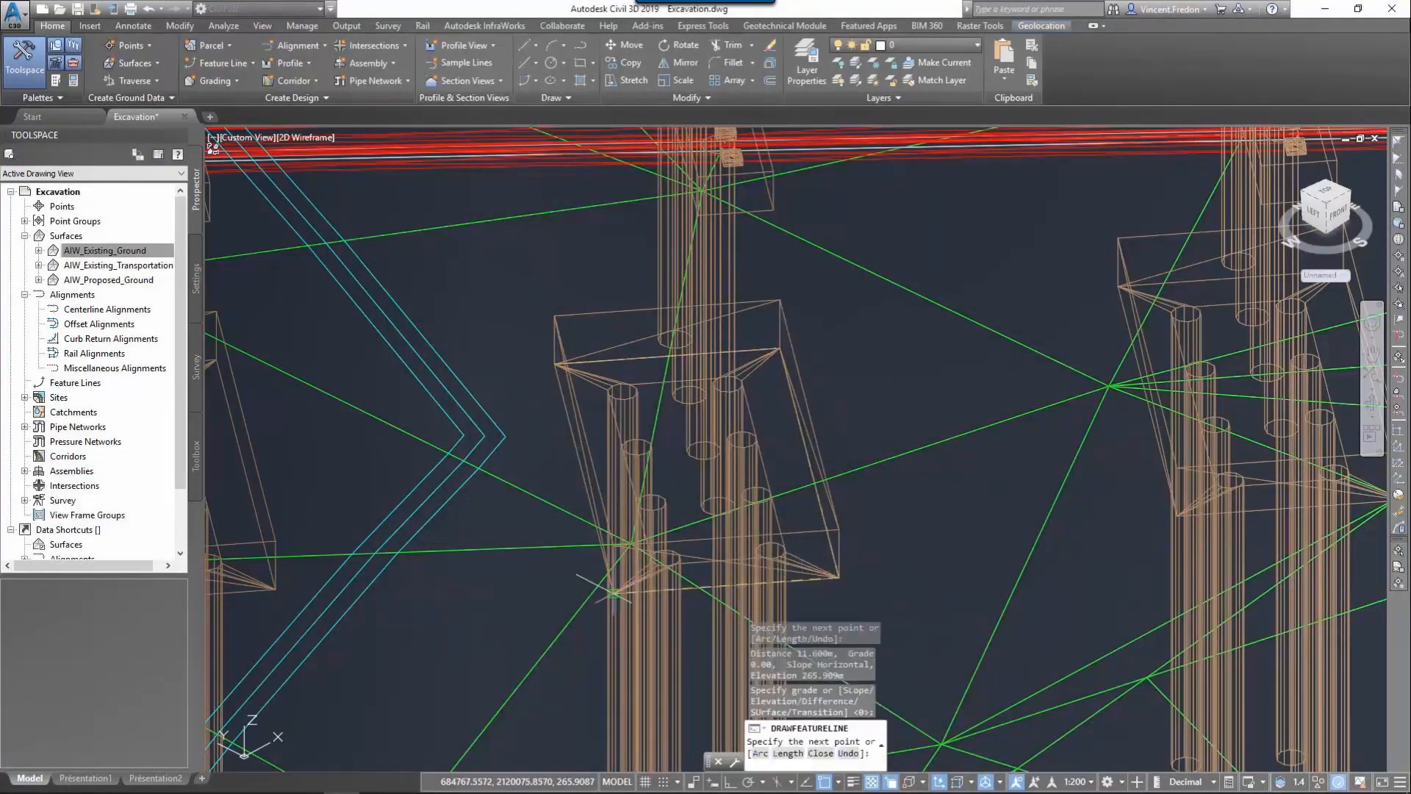
click(615, 593)
key(Return)
text(c)
key(Return)
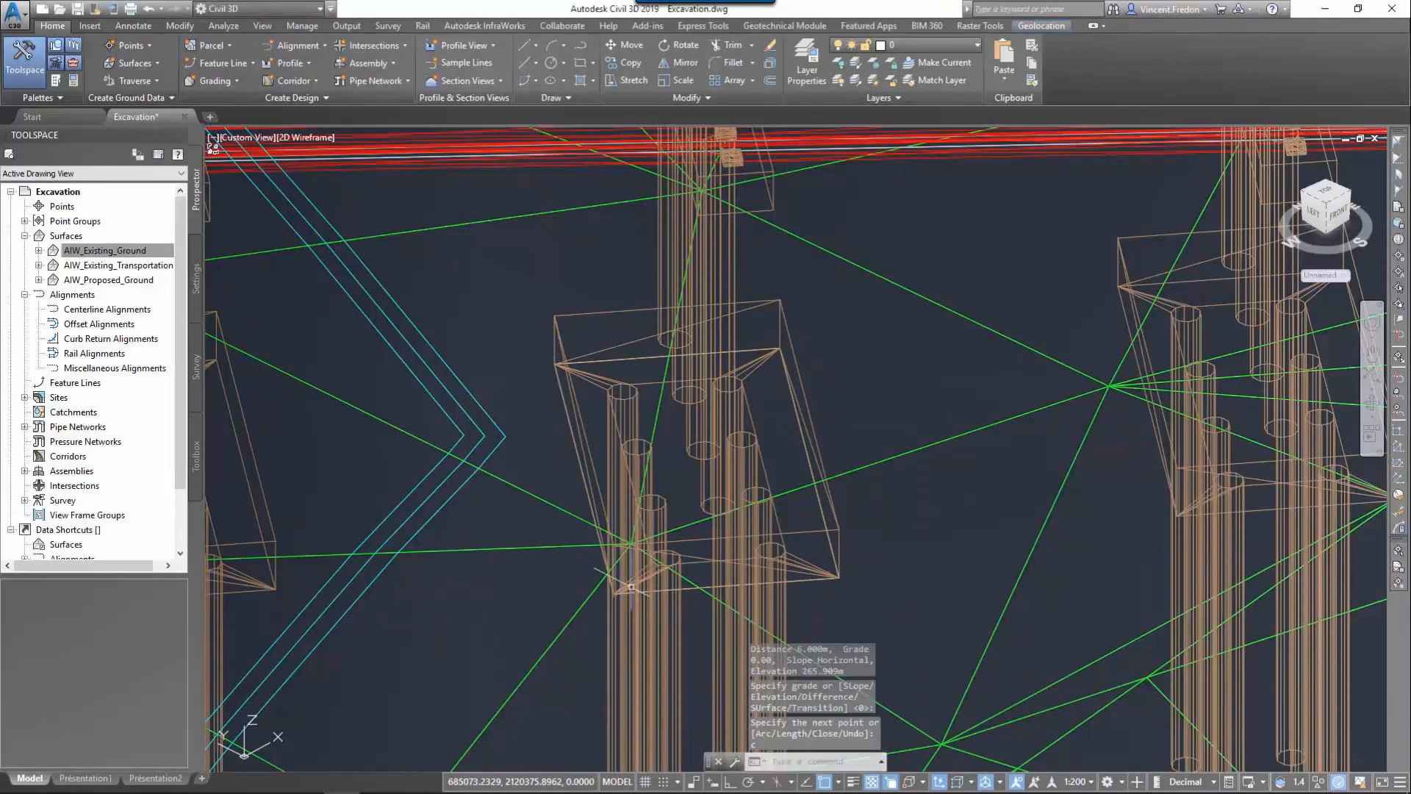
key(Escape)
Step: Set all point elevations of the Platforme1 feature line to 265.700 m with the Elevation Editor
click(616, 356)
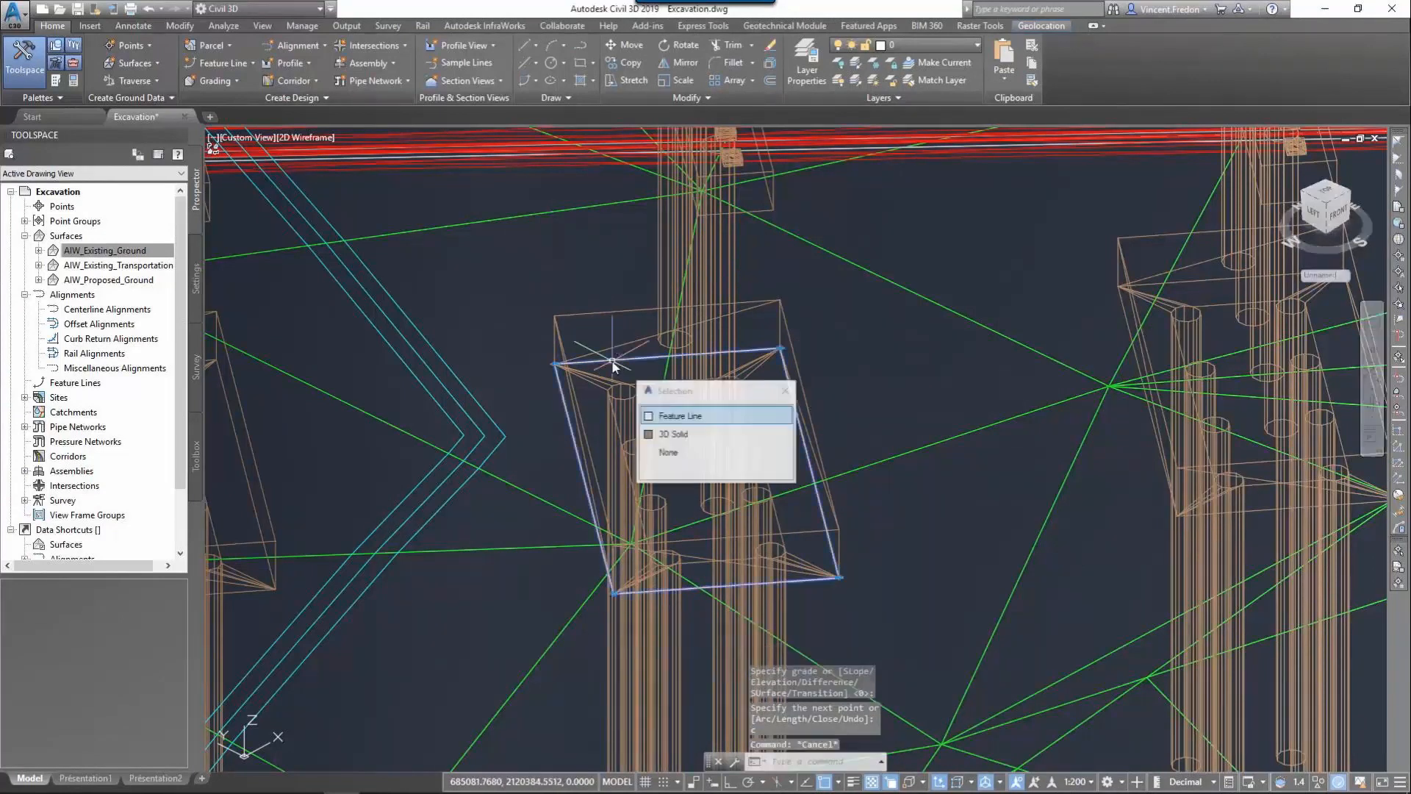
click(671, 362)
click(662, 74)
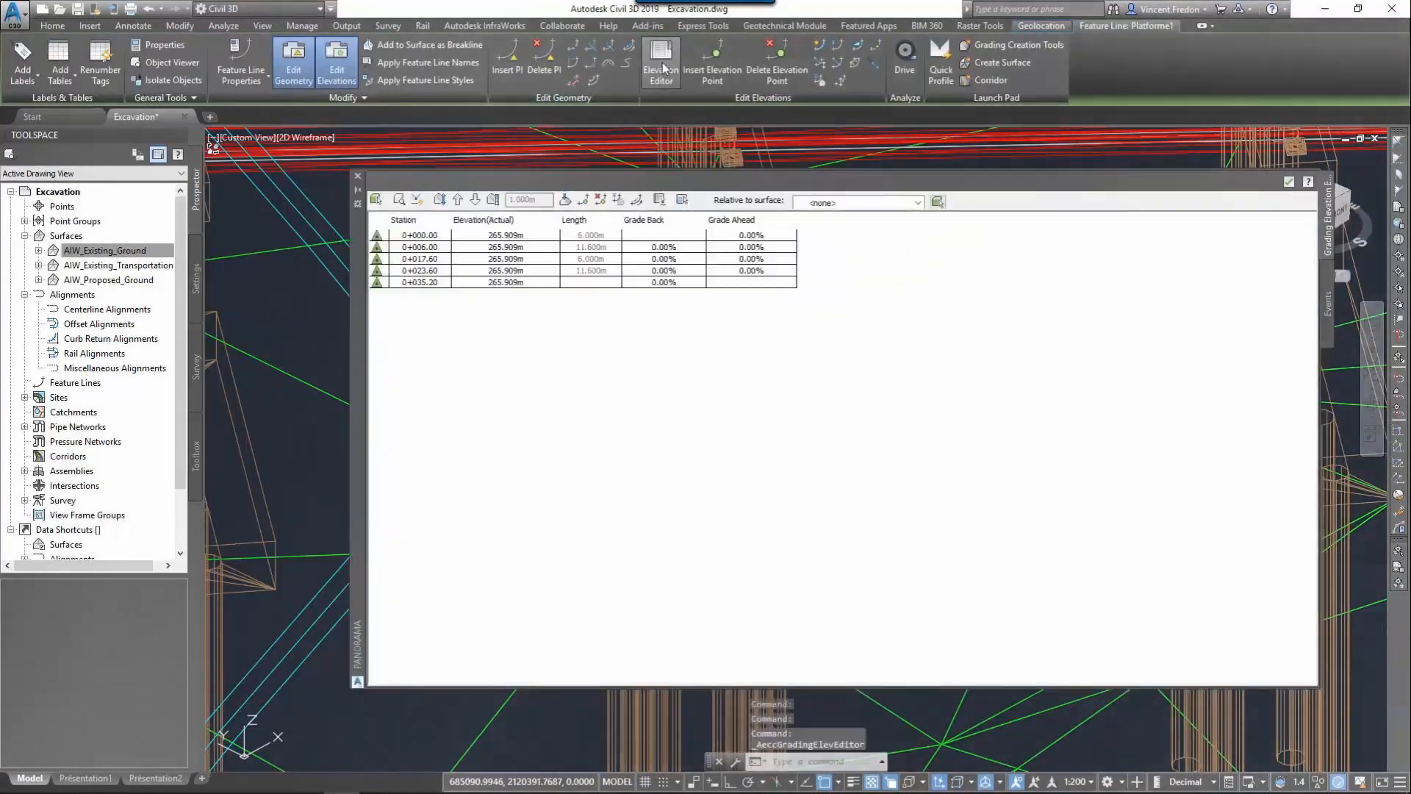
mouse_move(1315, 687)
mouse_down()
mouse_move(1287, 274)
mouse_move(1266, 314)
mouse_up()
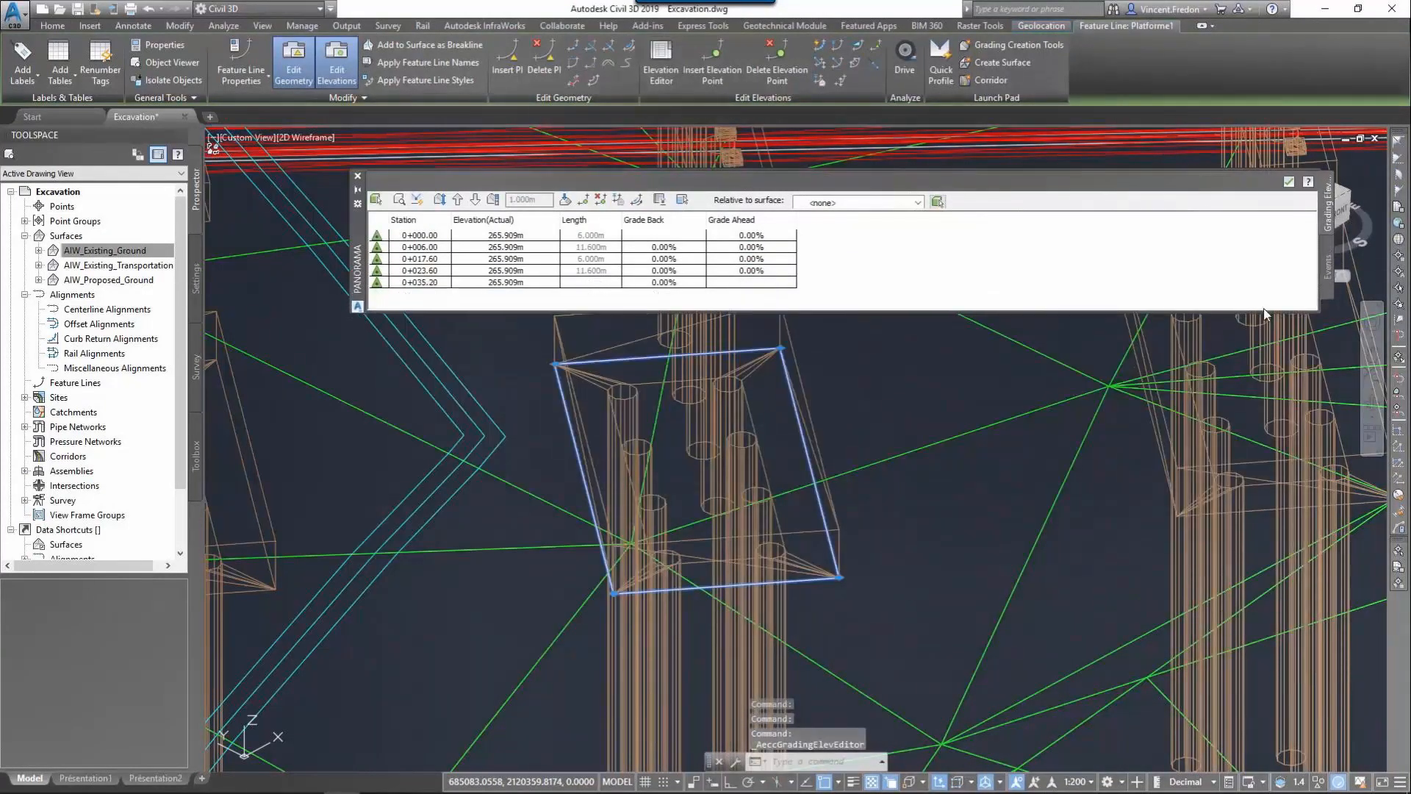
click(513, 236)
shift+click(520, 283)
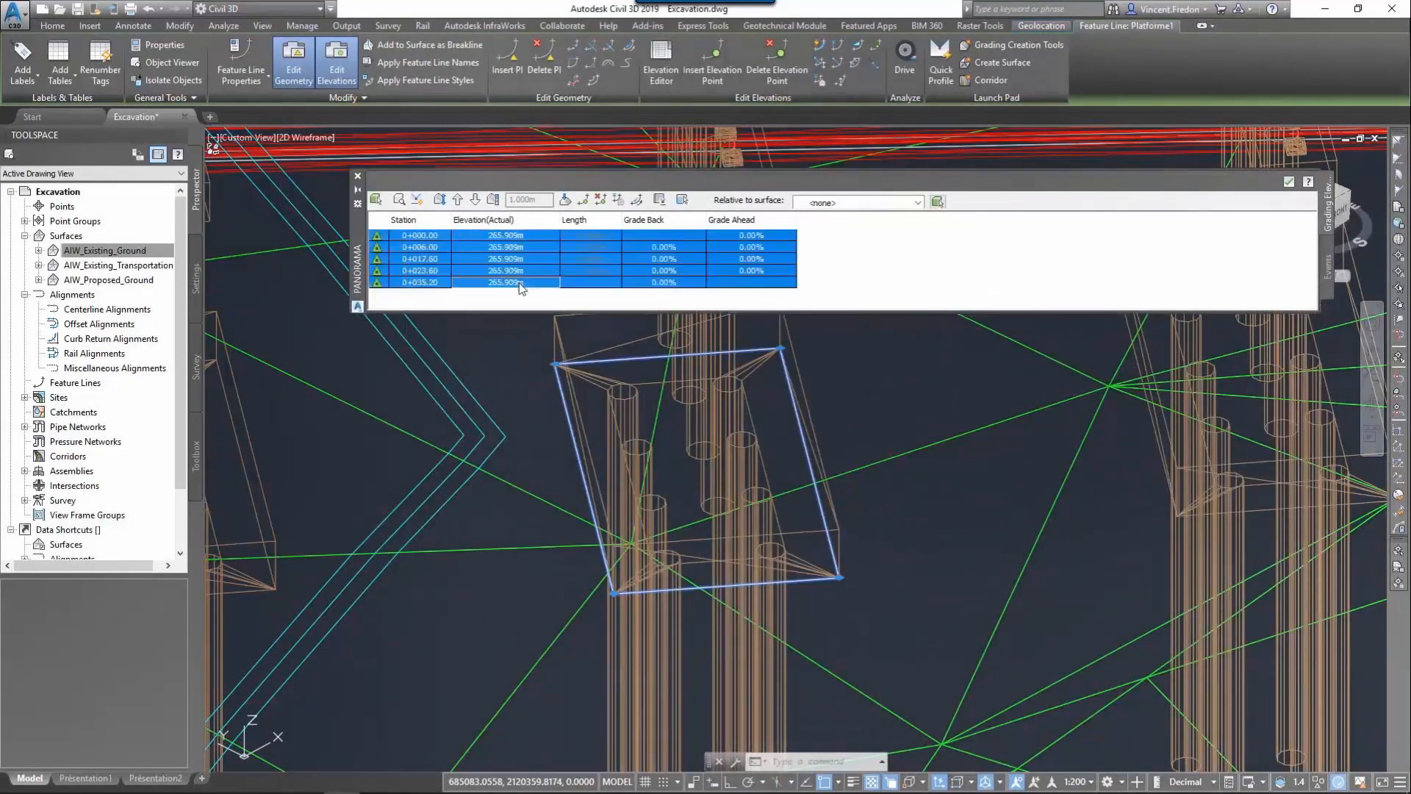
click(531, 283)
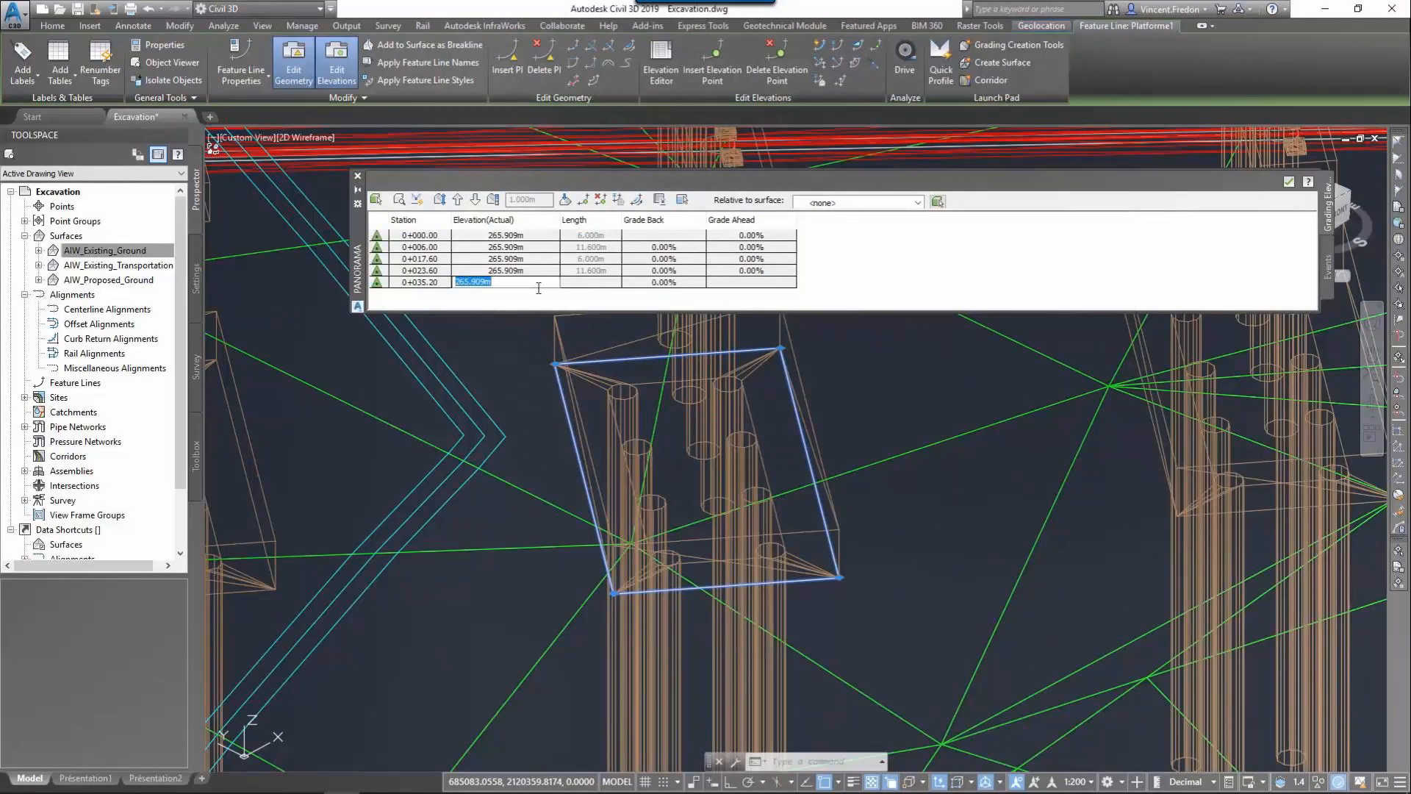
key(Return)
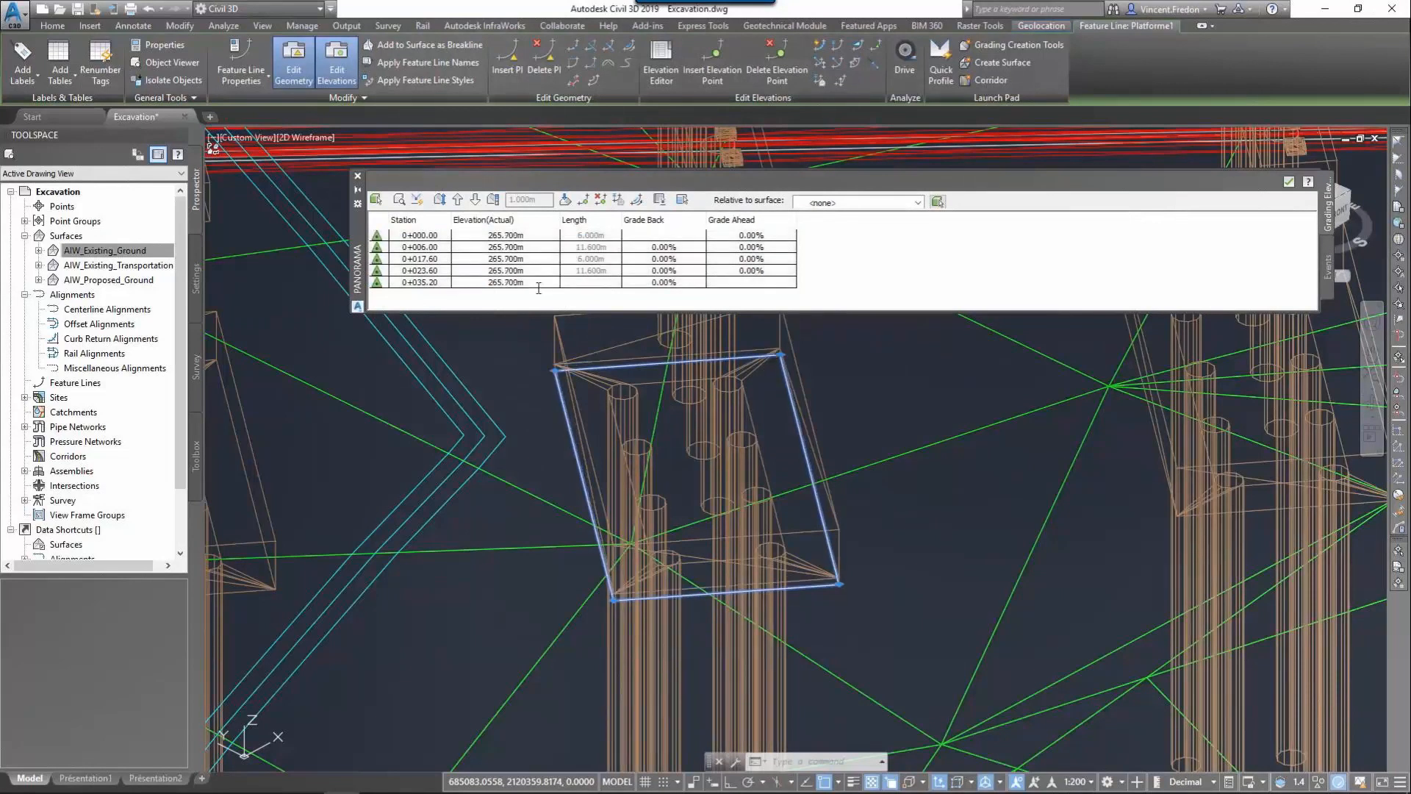
key(Escape)
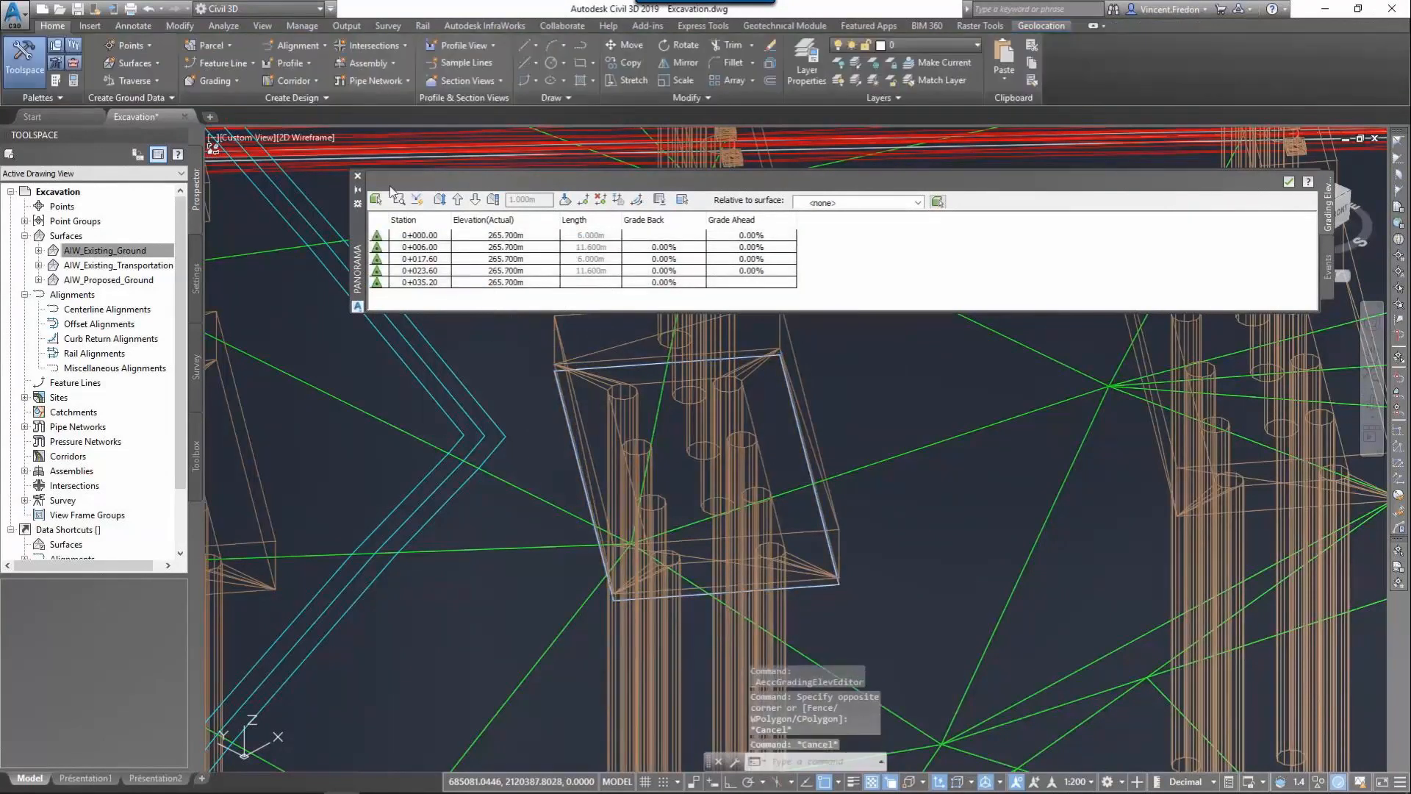
click(358, 176)
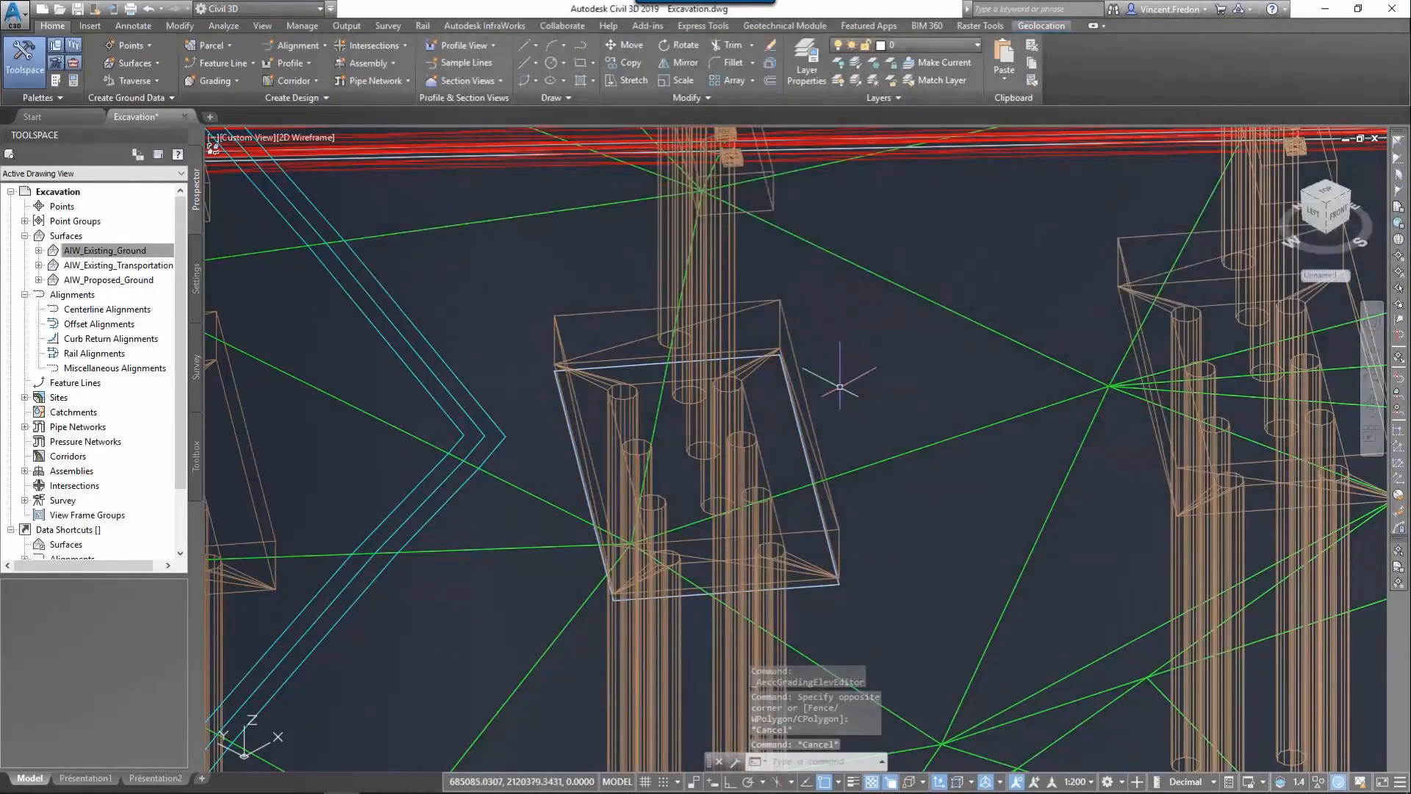
Step: Freeze the Bridges OA7 layer and switch to the Top view so only the platform outline and ground remain
click(938, 51)
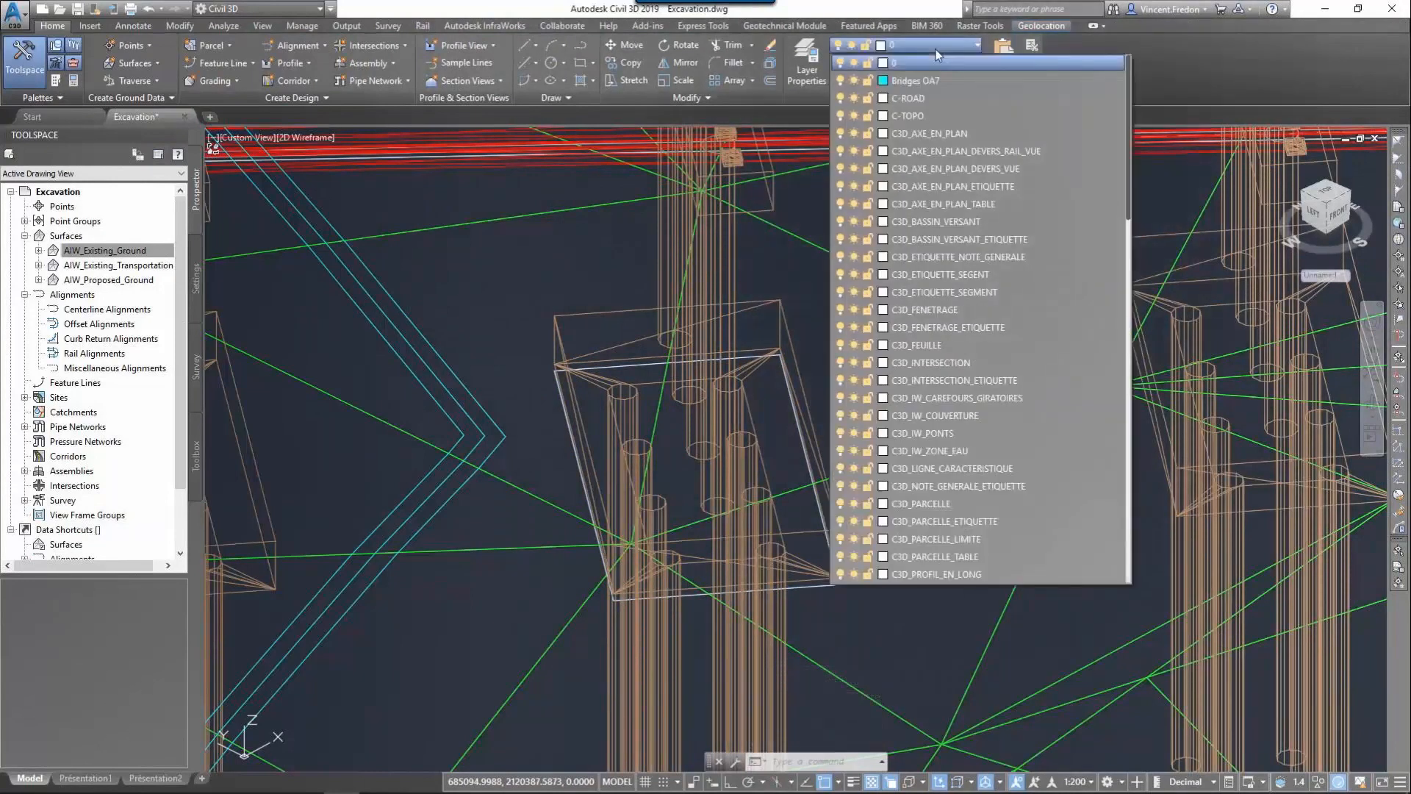
click(856, 82)
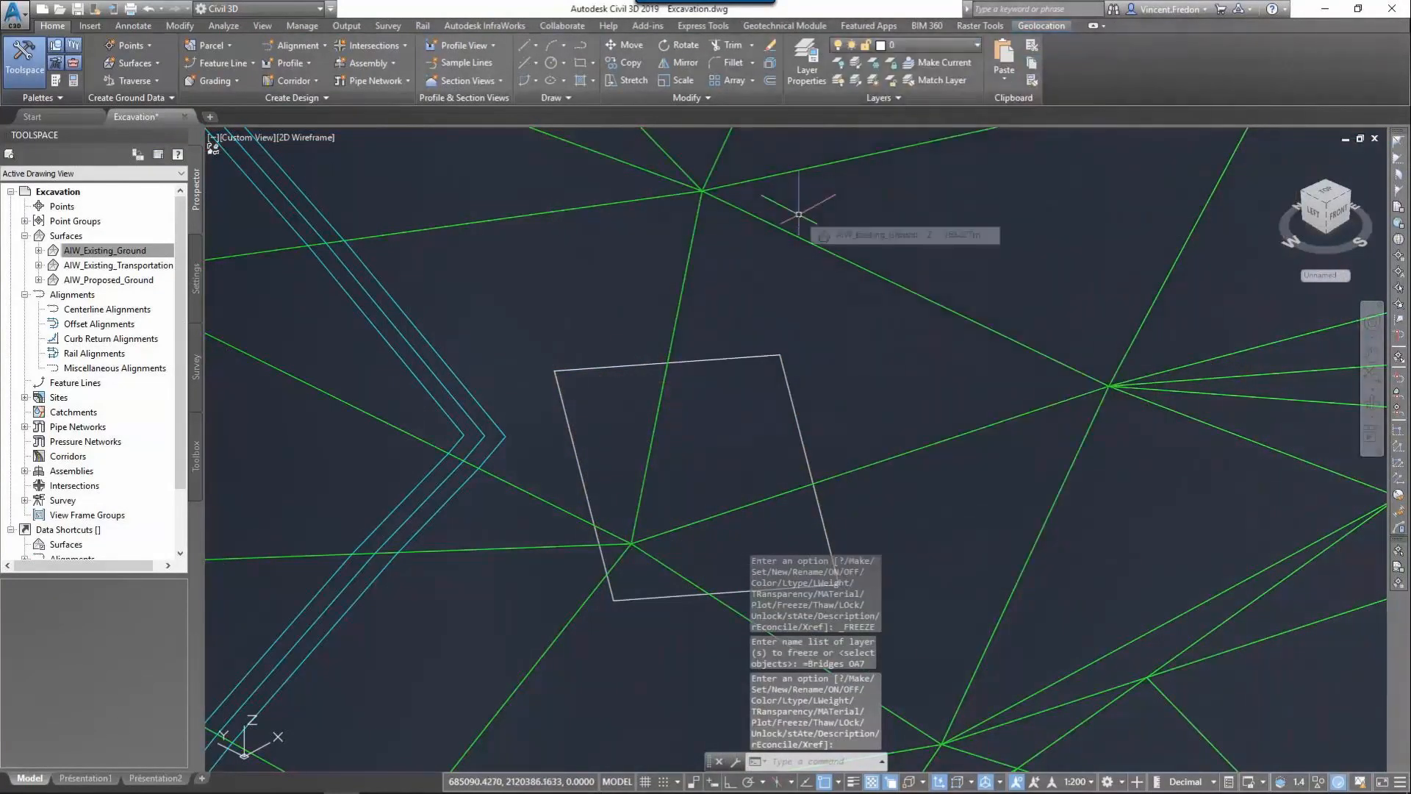
click(269, 145)
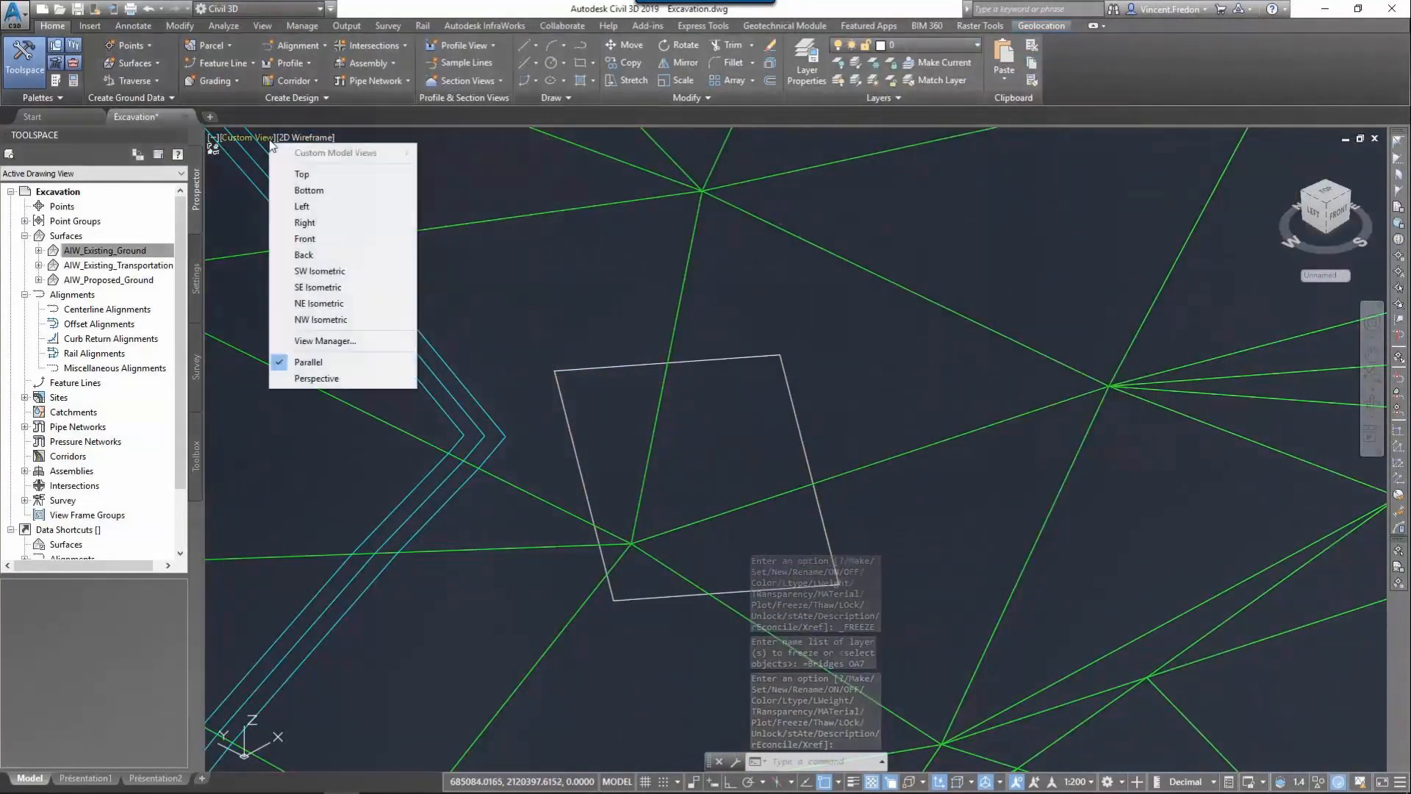
click(297, 177)
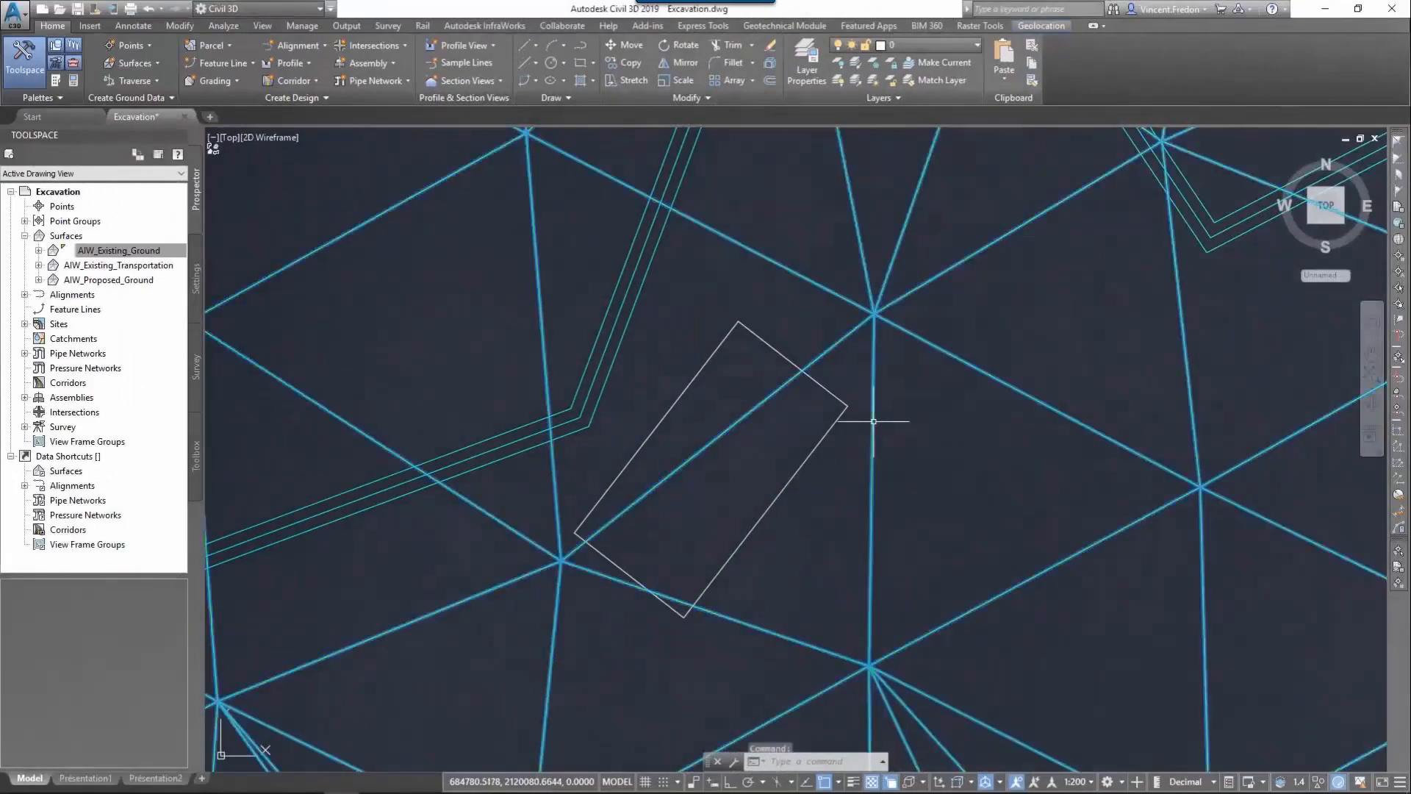
Step: Hide the AIW_Existing_Ground surface triangles by assigning the surface a no-display surface style
click(873, 422)
right_click(873, 422)
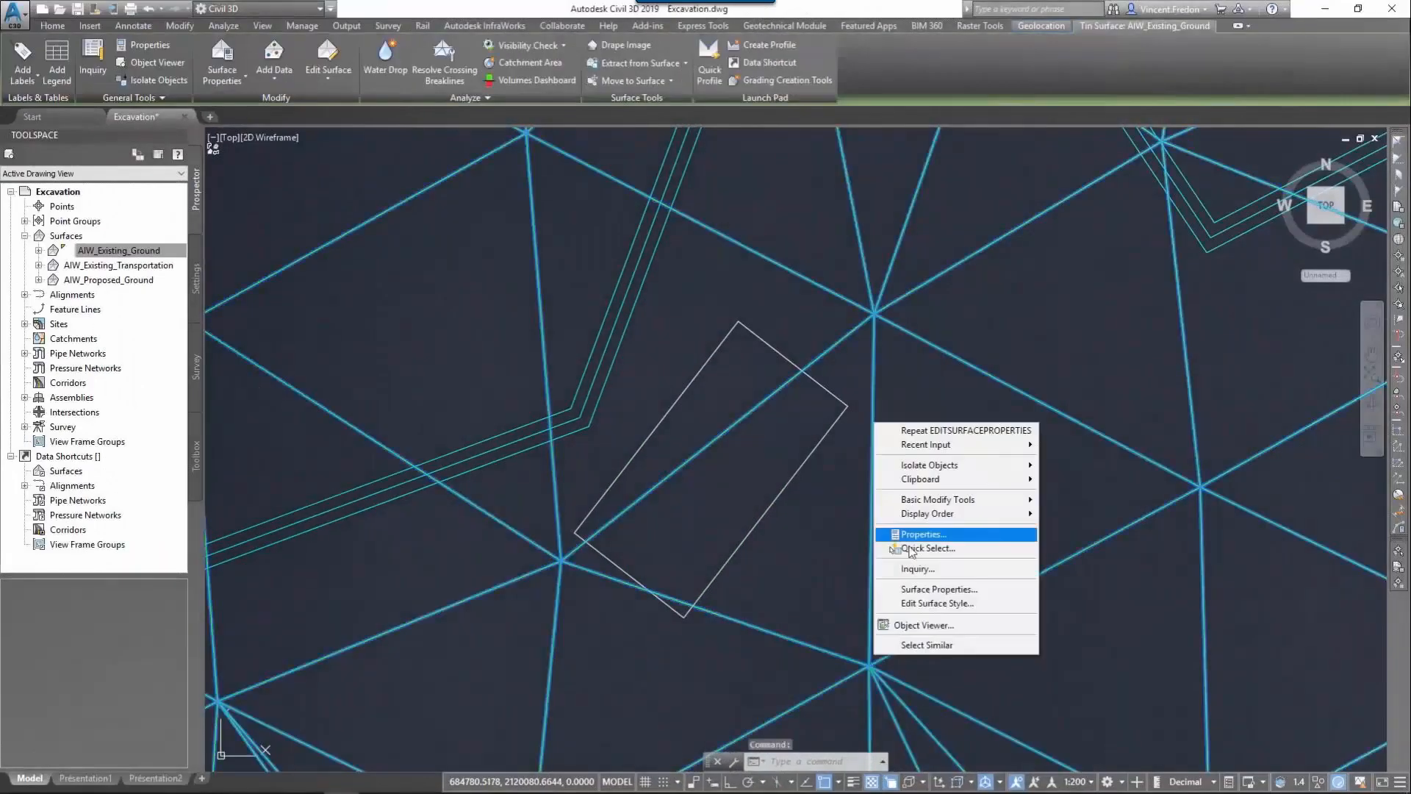
click(922, 590)
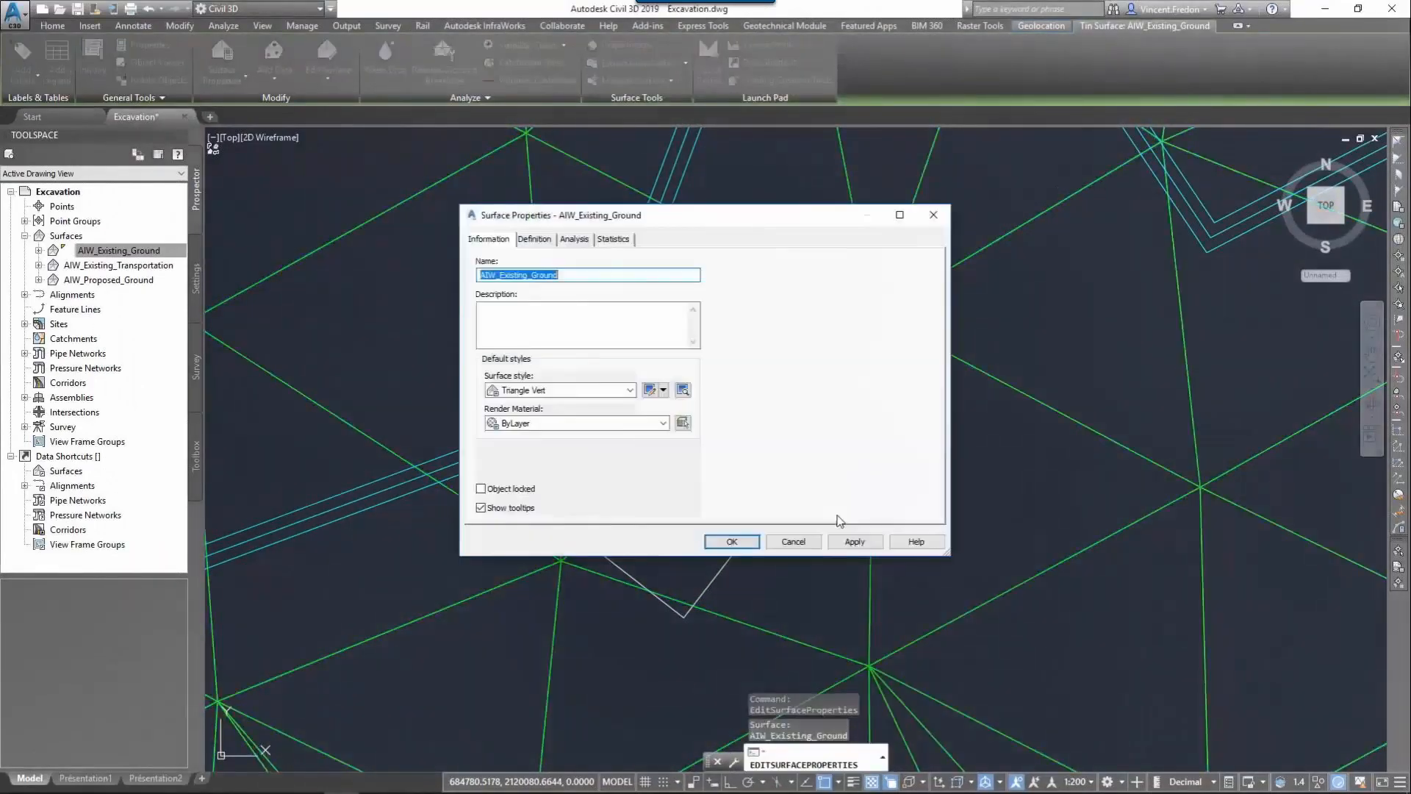
click(666, 377)
click(529, 621)
click(724, 541)
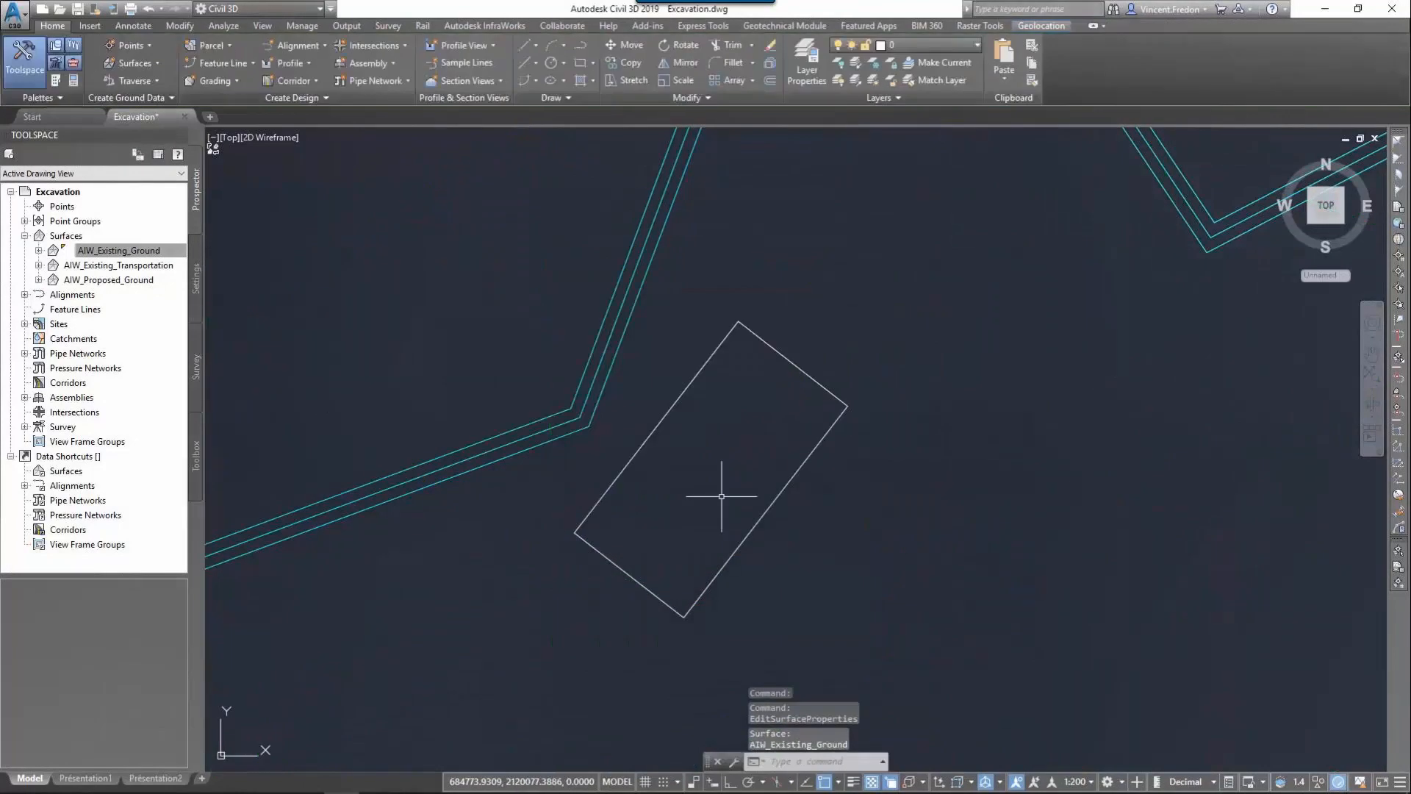
Step: Widen the platform feature line by stretching the two corners of its northwest side outward by 1 m each
scroll(722, 441, up, 2)
middle_drag(733, 274, 722, 368)
click(719, 365)
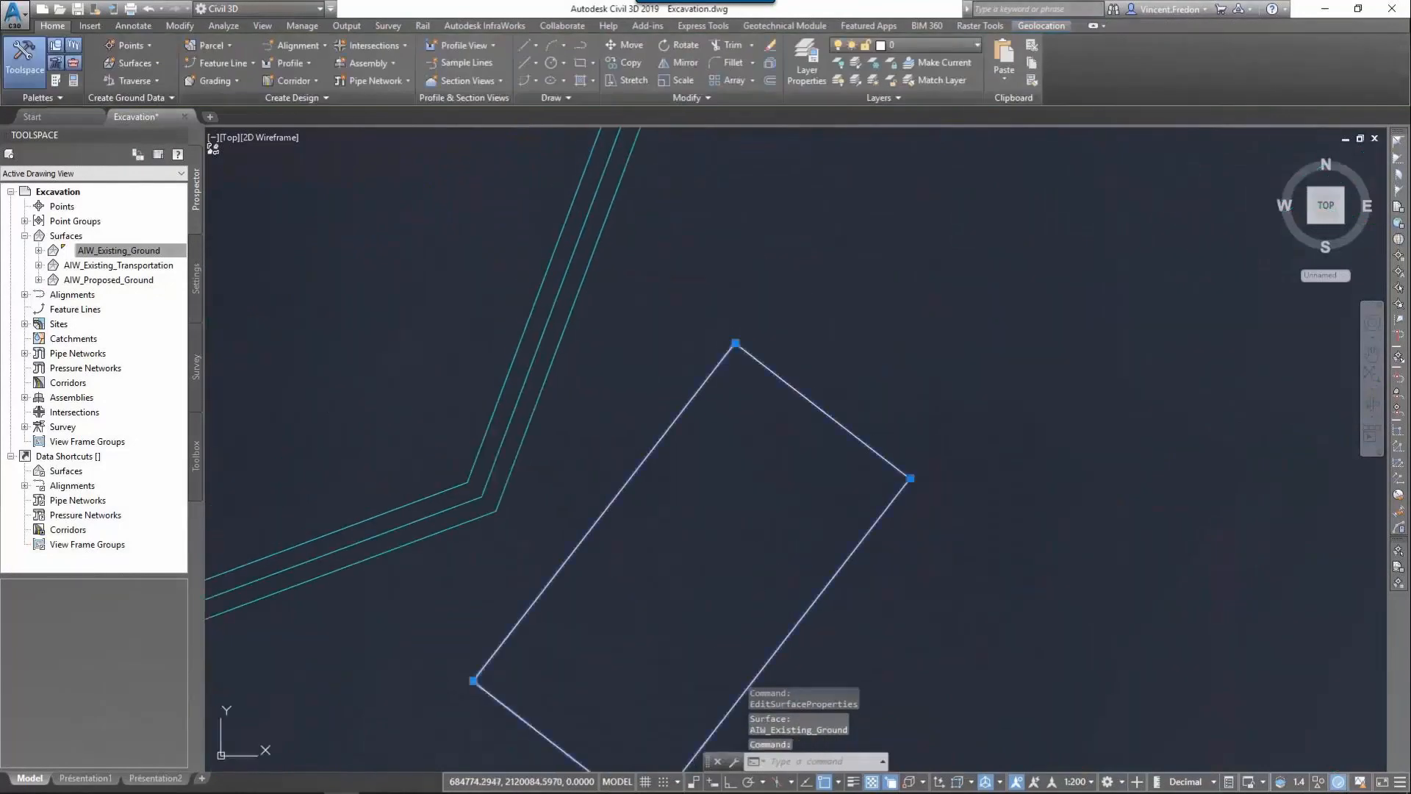
click(736, 343)
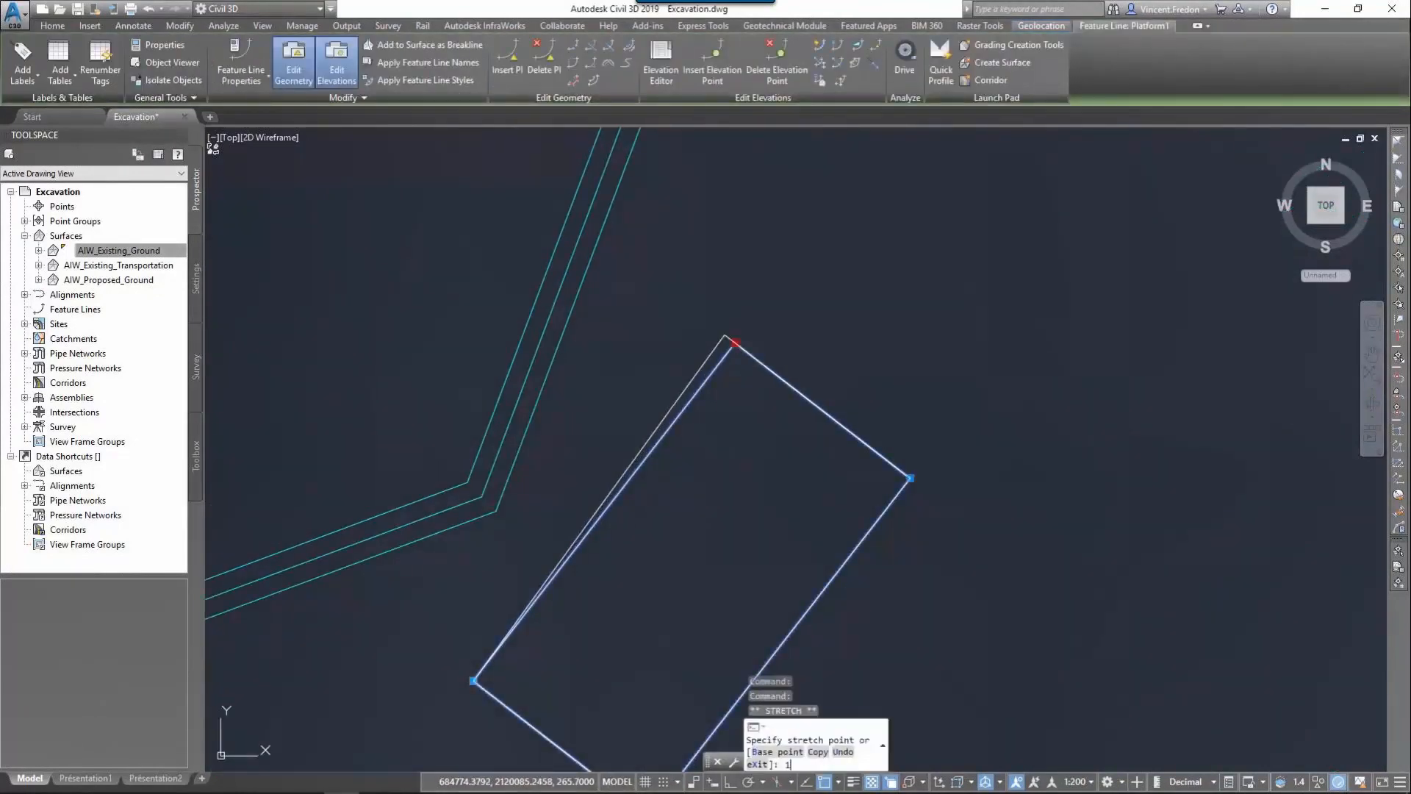
click(728, 339)
click(474, 680)
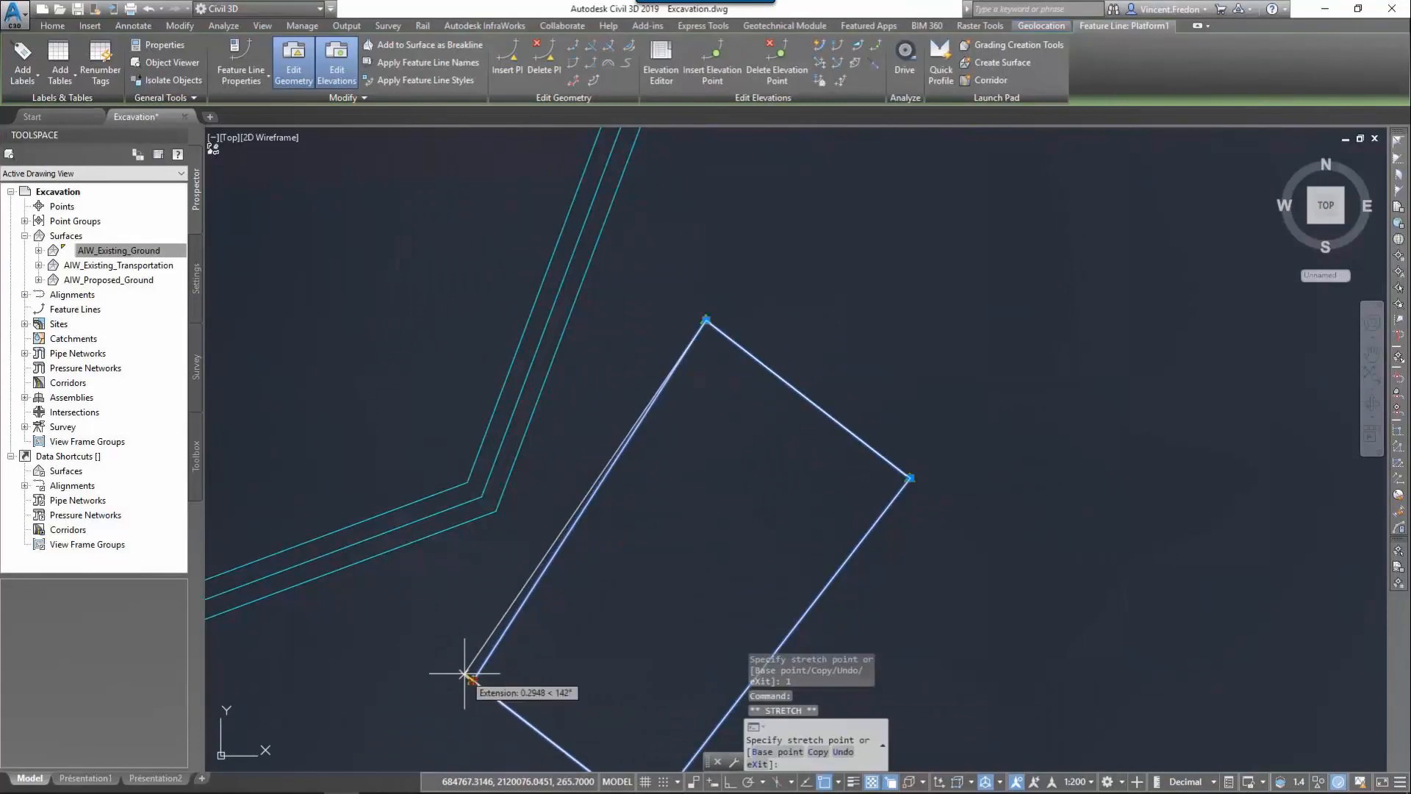
text(1)
key(Return)
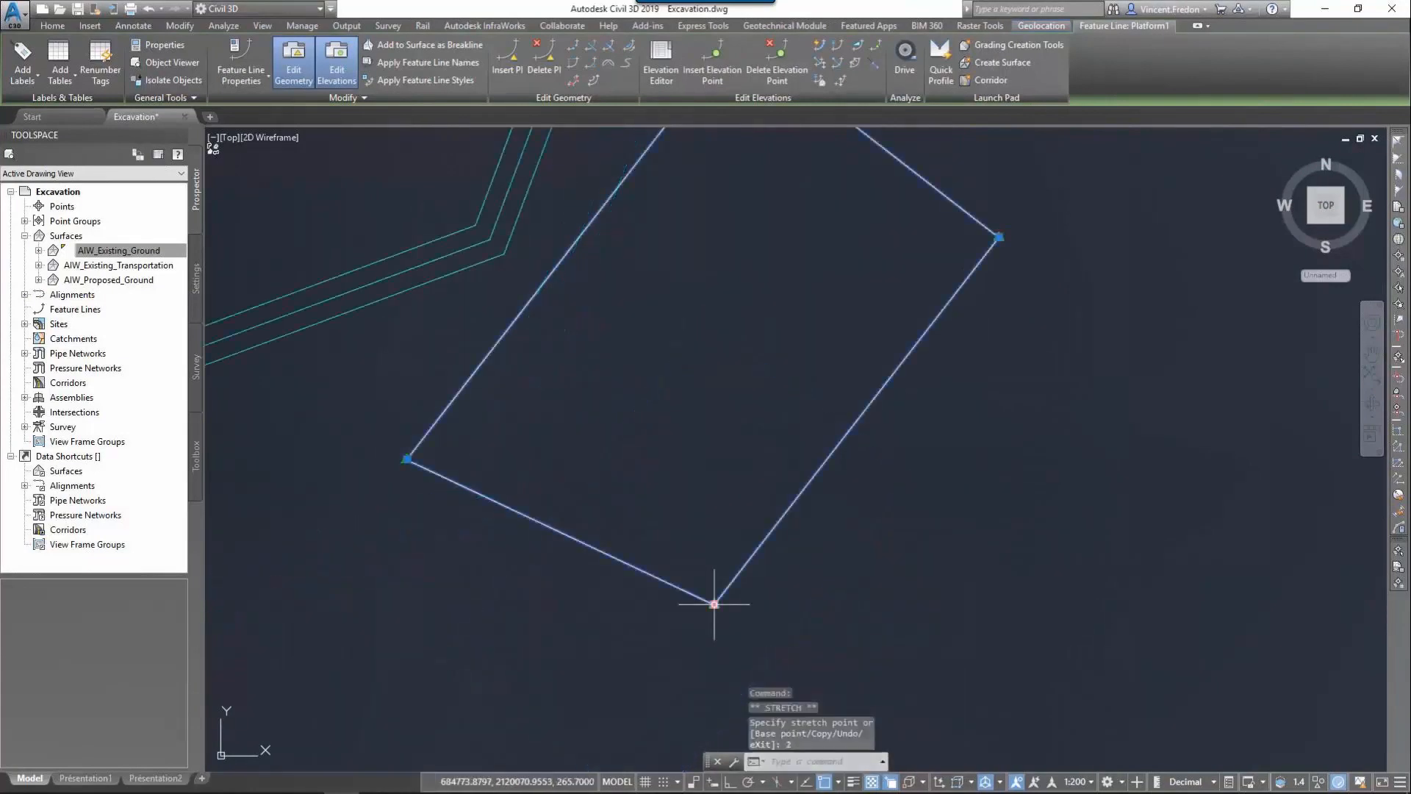
Step: Stretch the platform feature line's south corner outward by 2 m along the long side
click(713, 604)
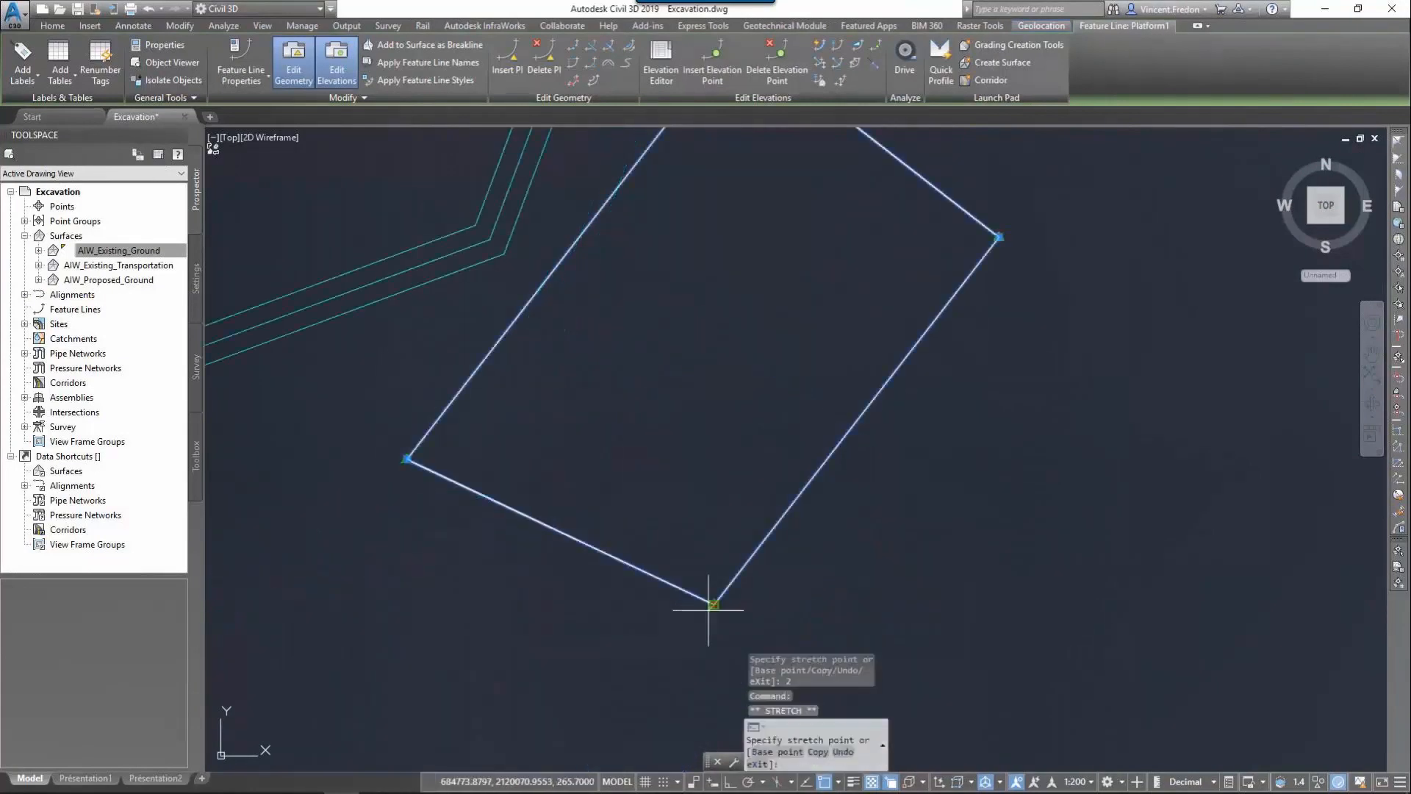
text(2)
key(Return)
key(Escape)
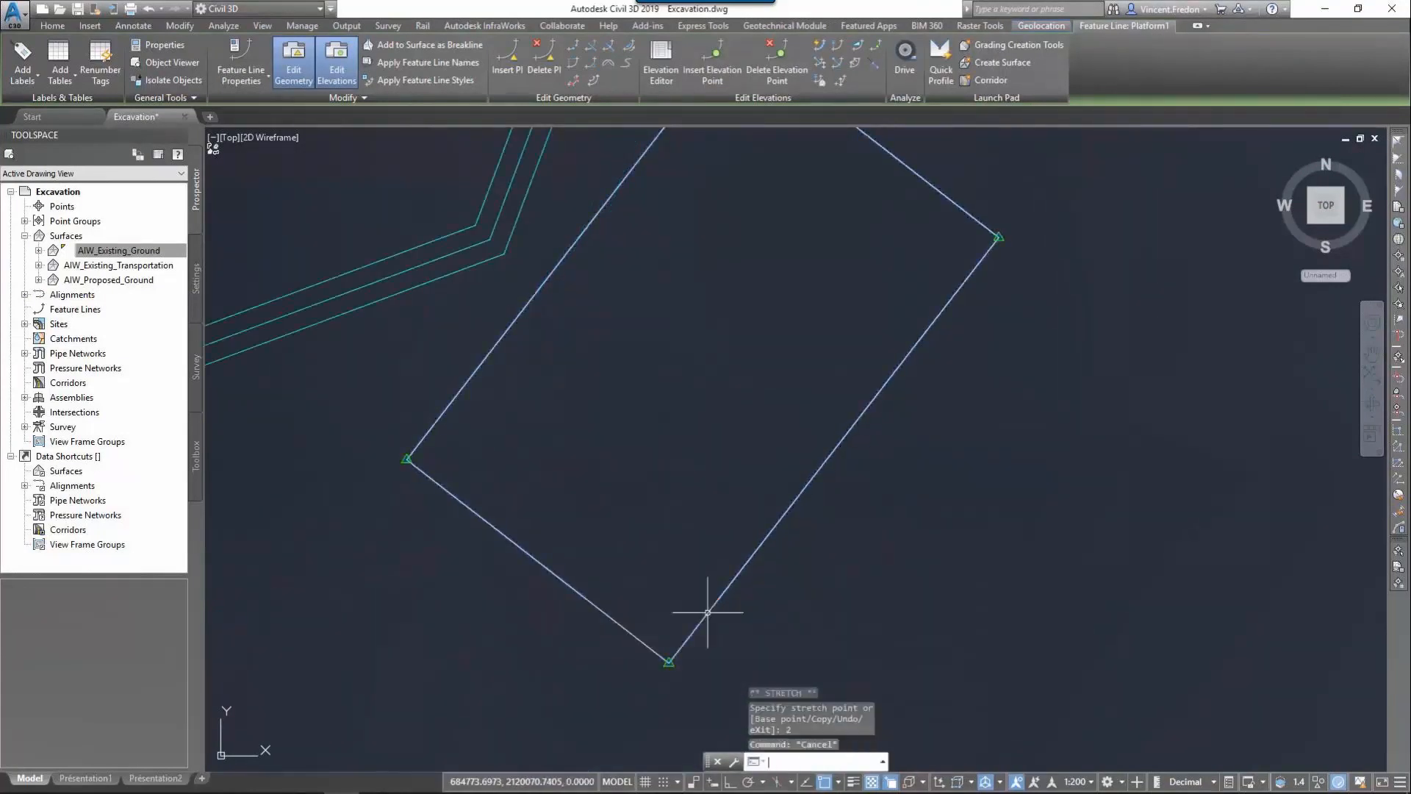
scroll(702, 495, down, 2)
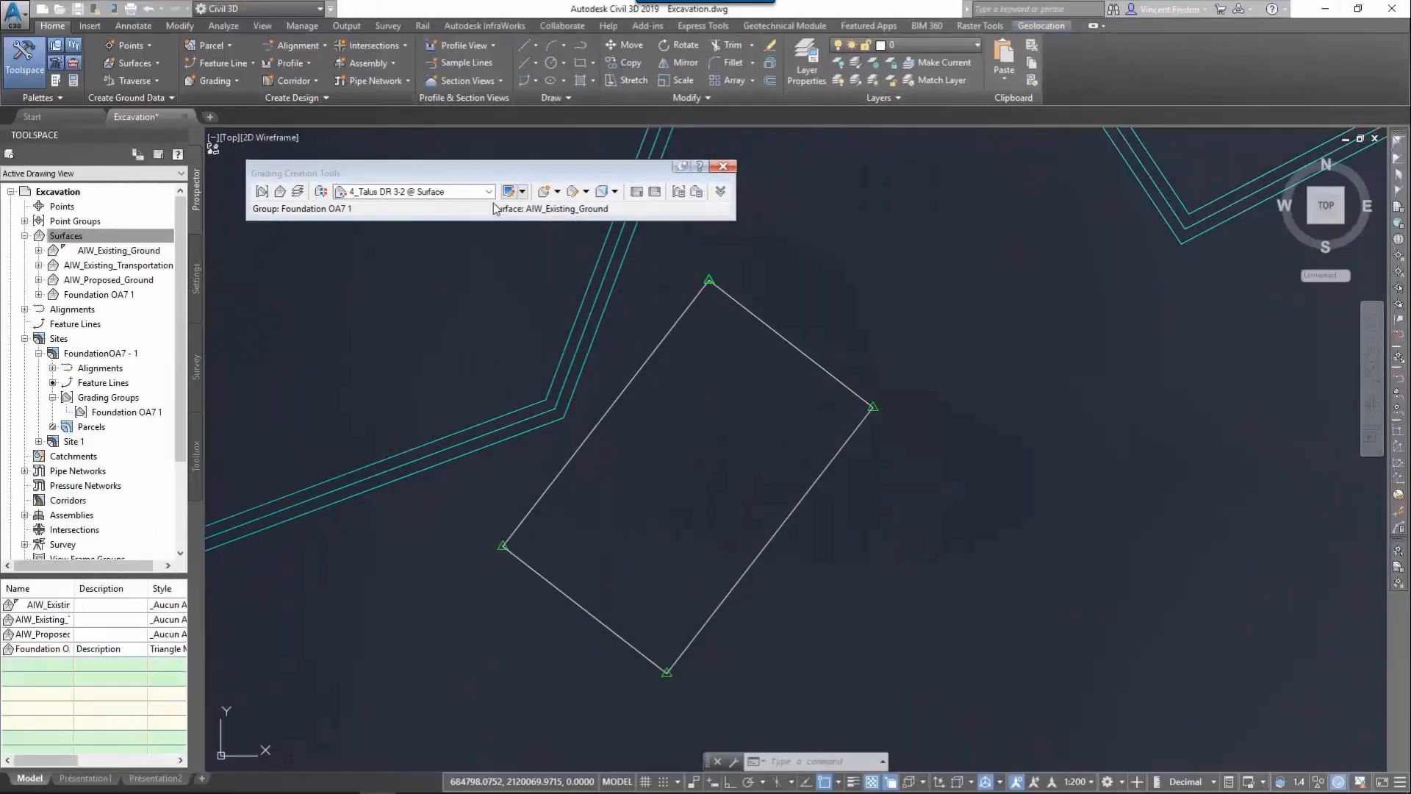
Step: Start a grading with criteria 4_Talus DR @ Surface on the outer side of the platform feature line, not applied to its entire length
click(490, 192)
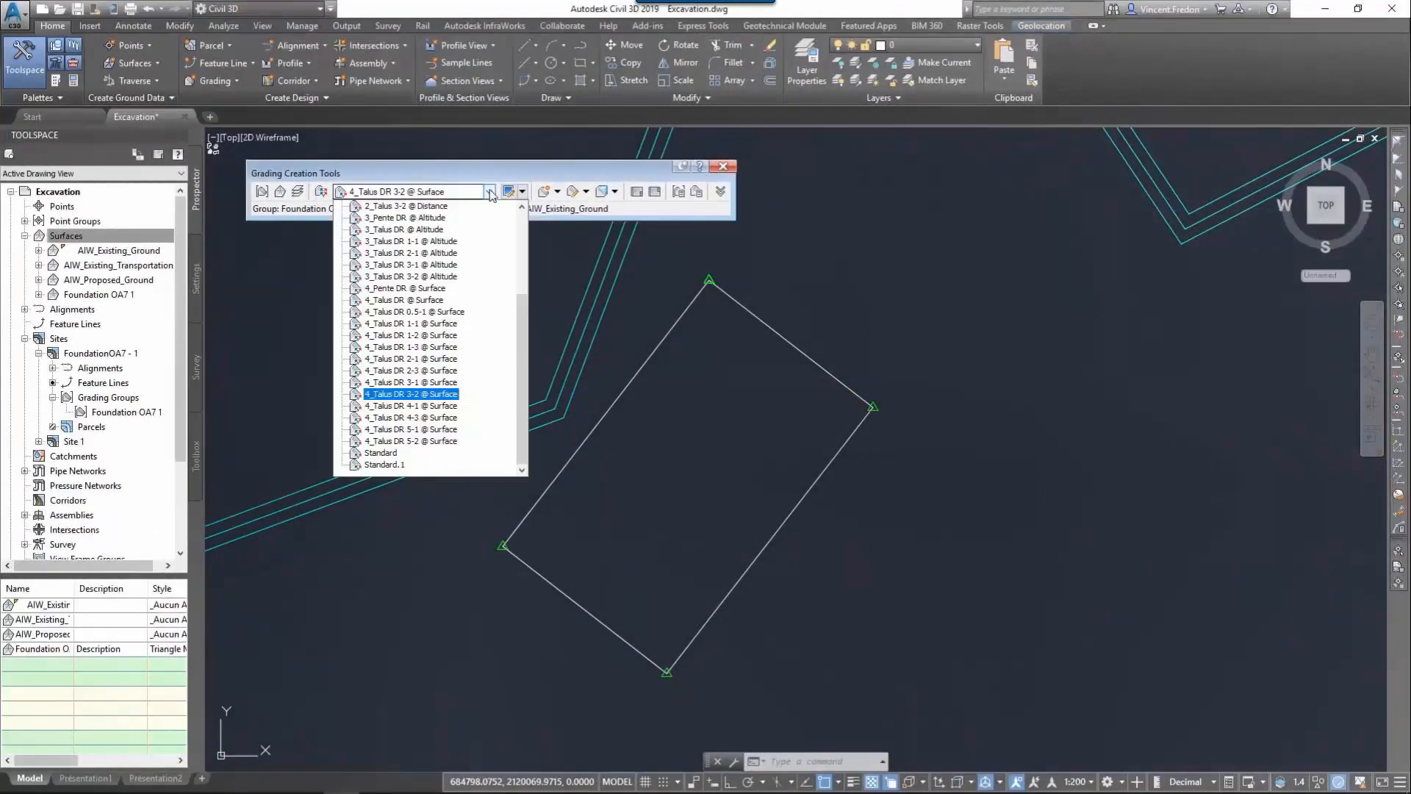
click(438, 300)
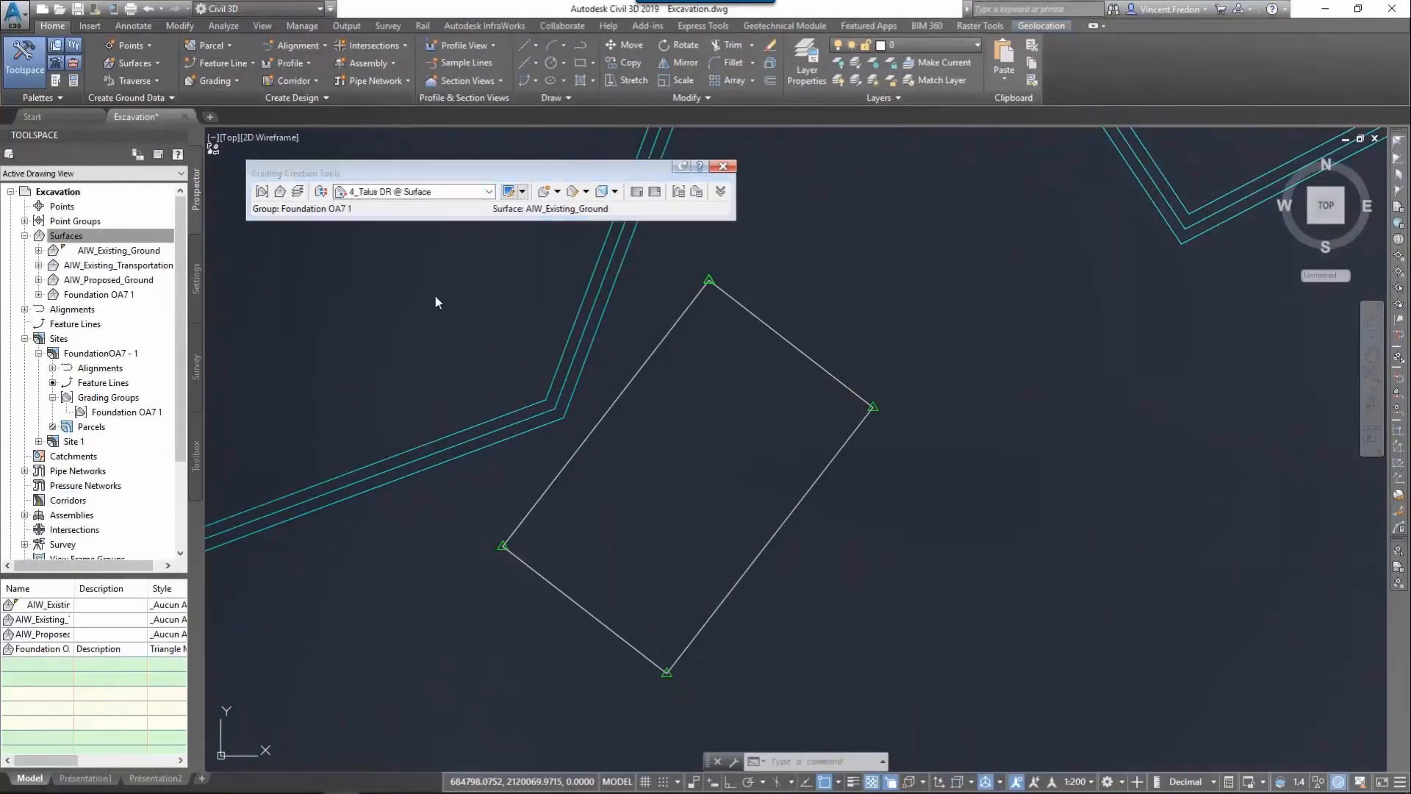
click(544, 191)
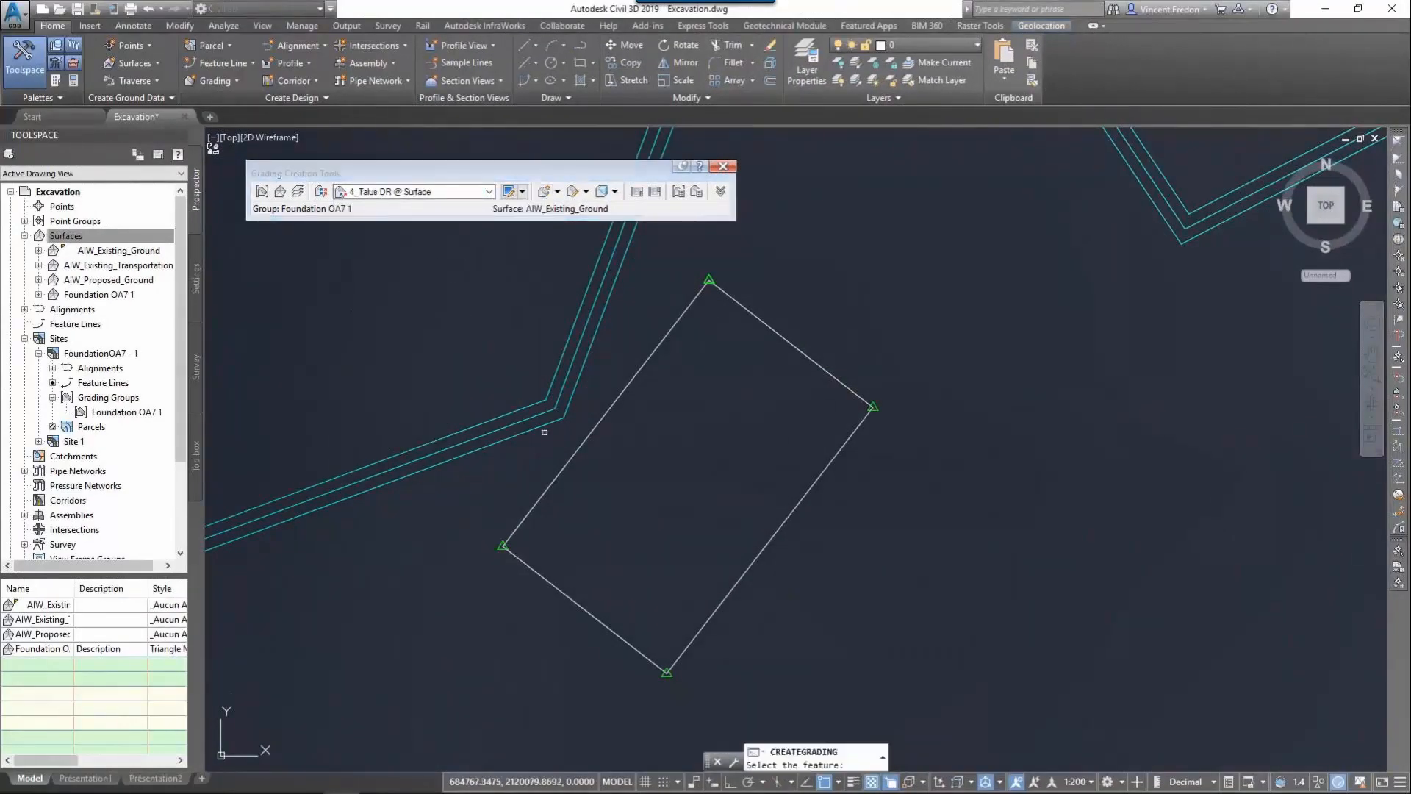
click(557, 475)
click(544, 468)
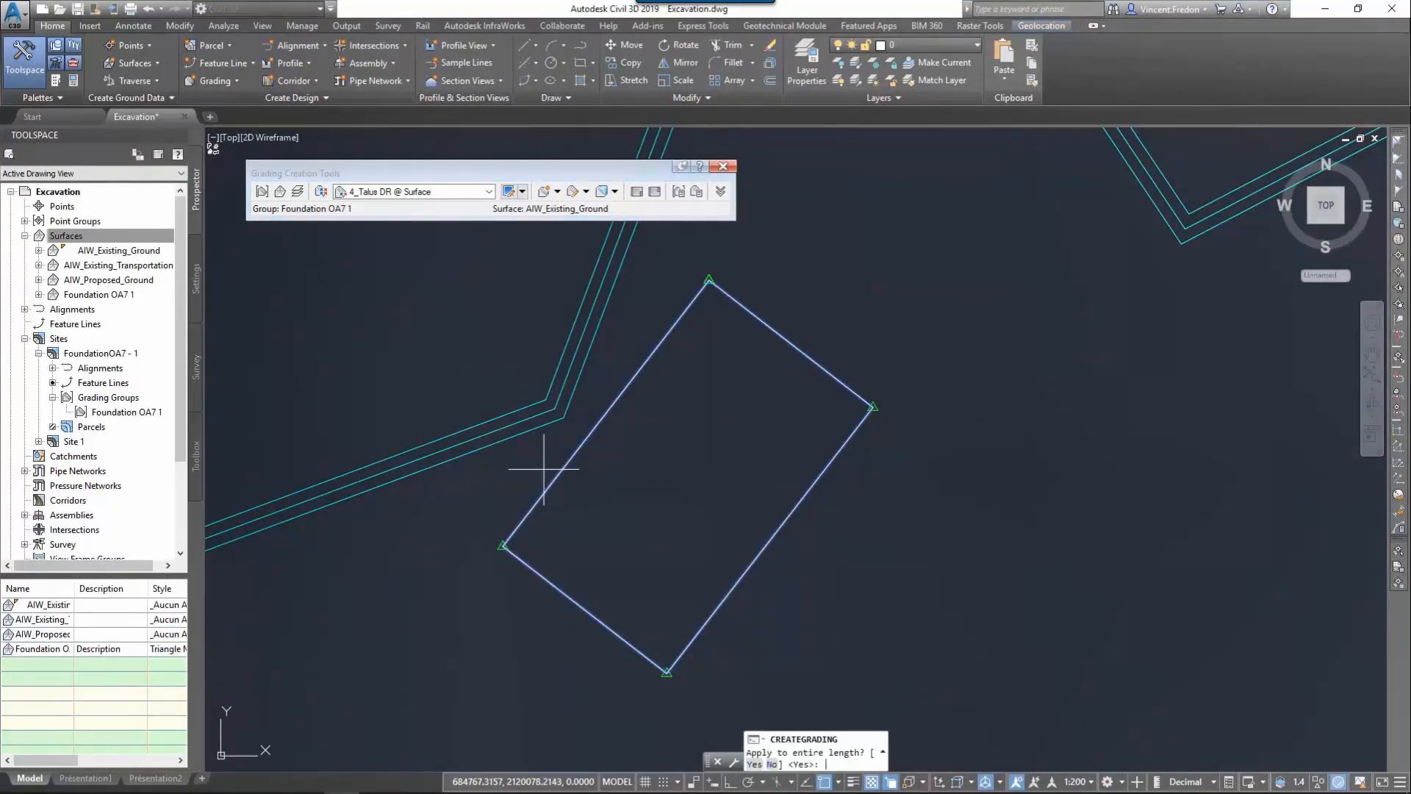
text(n)
key(Return)
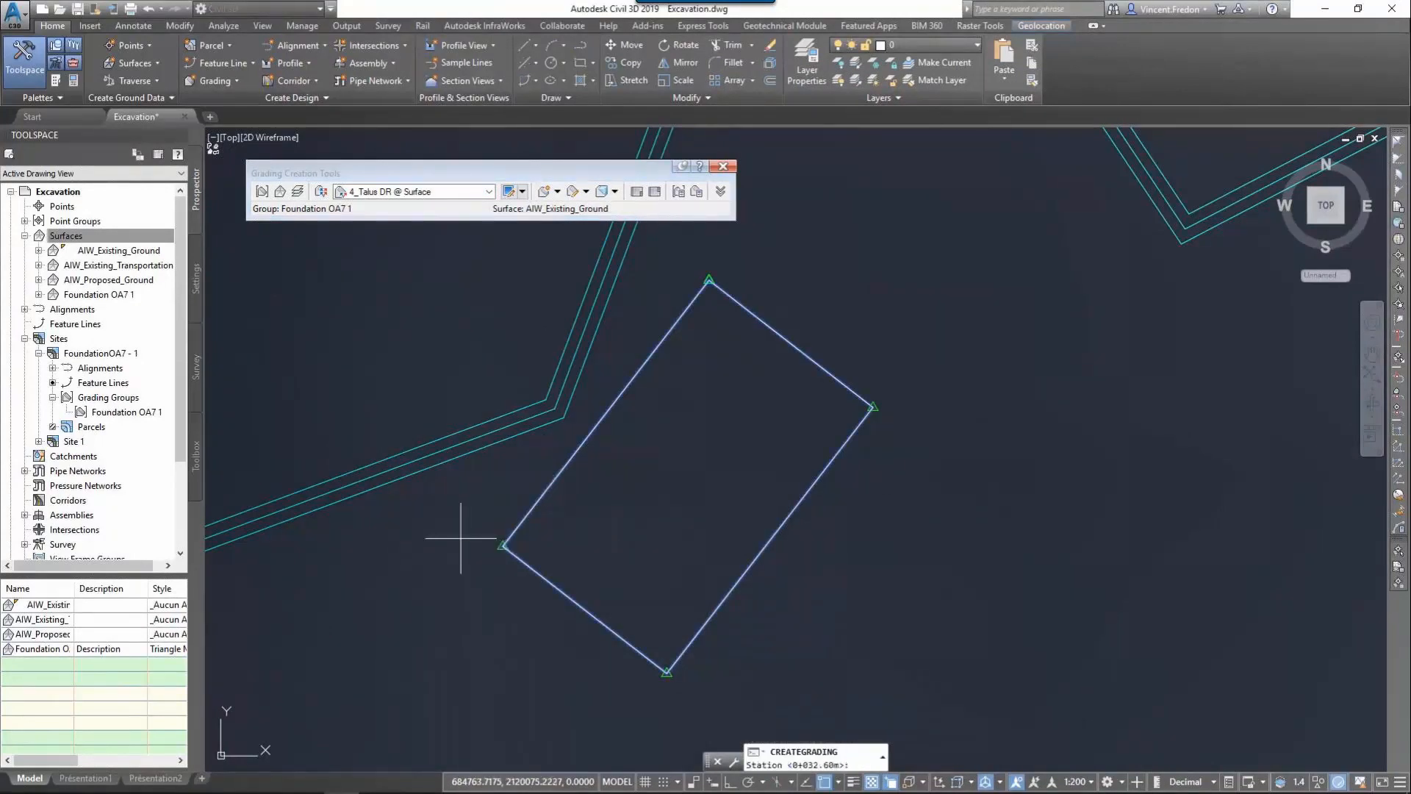
Step: Run the grading from the west corner to station 0+009.00 at the east corner with cut and fill slopes of 0.01:1
key(Return)
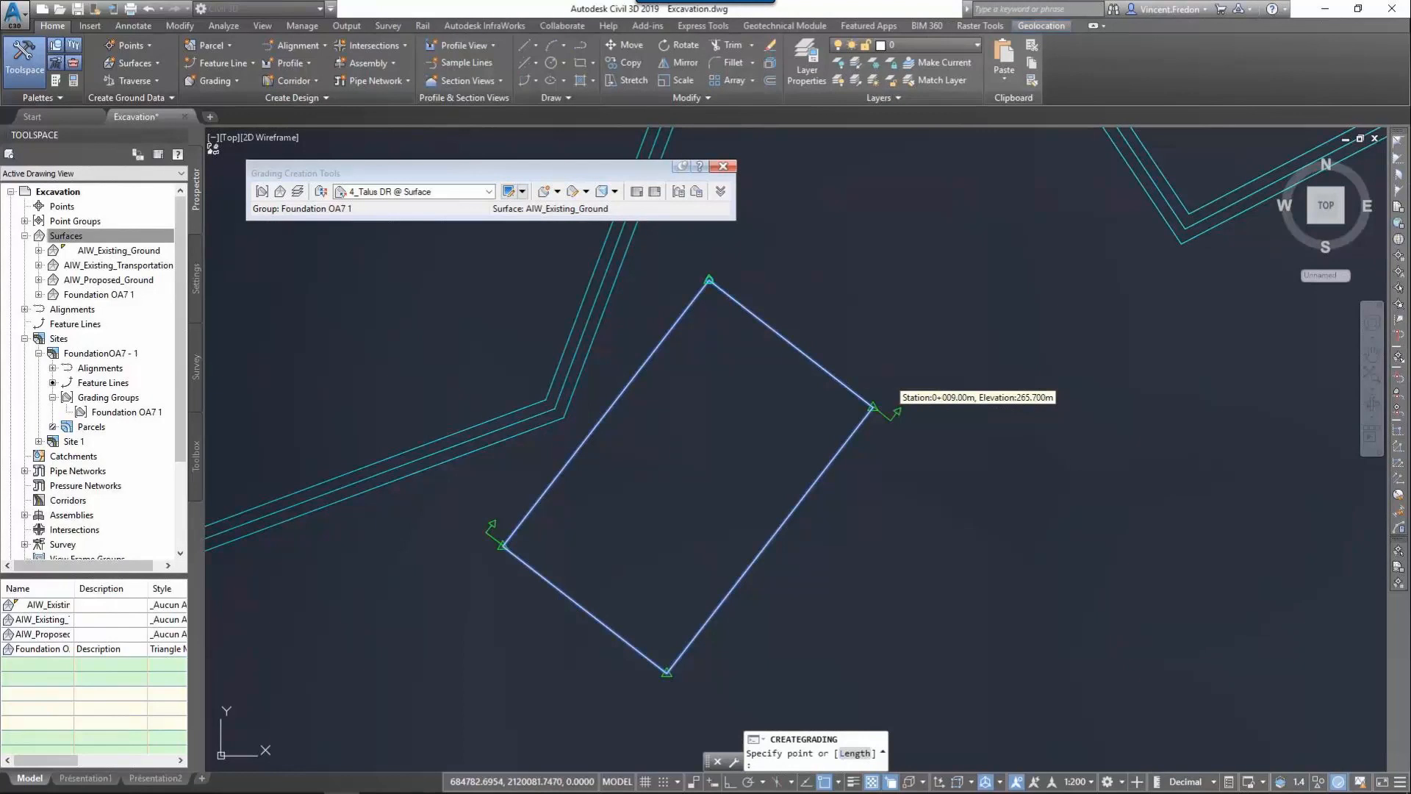
click(918, 408)
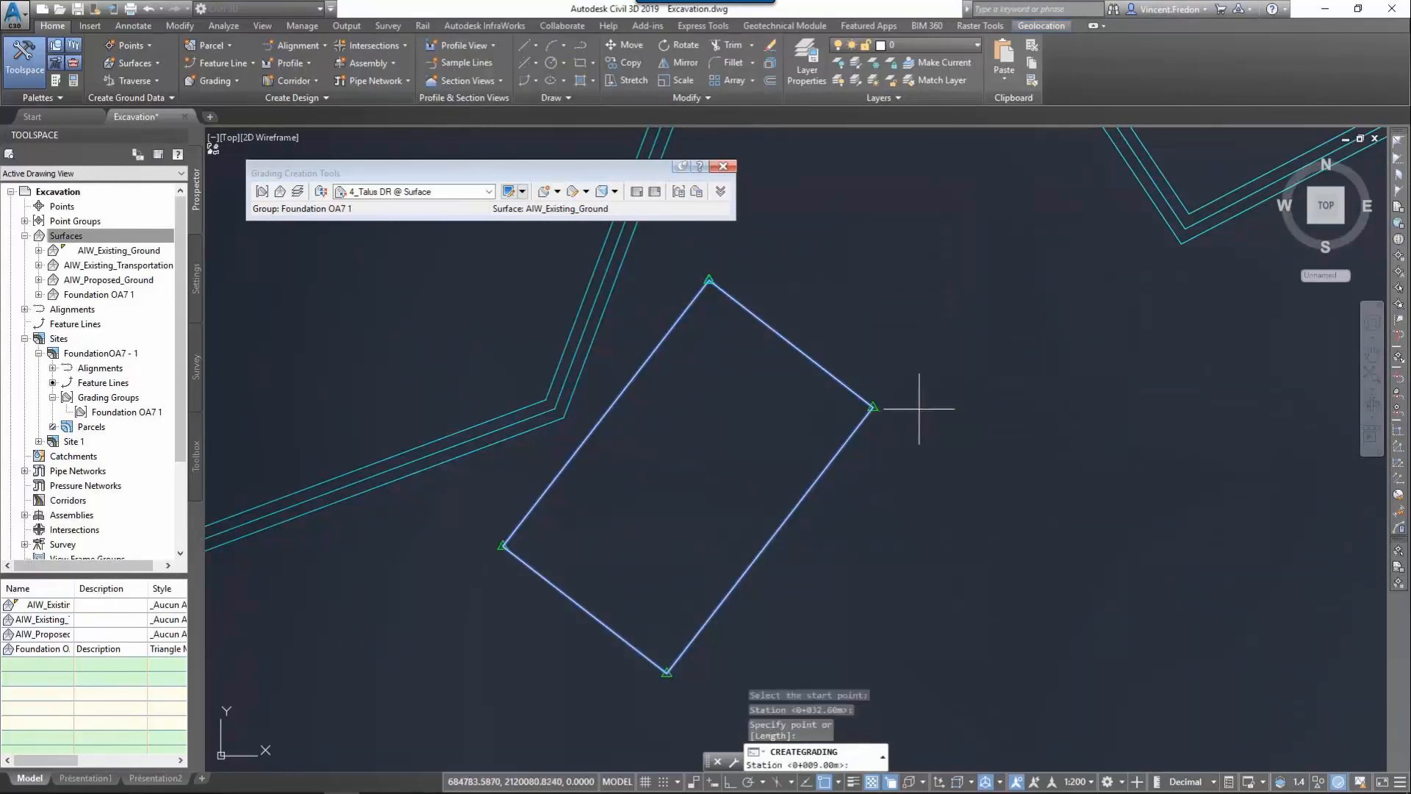
key(Return)
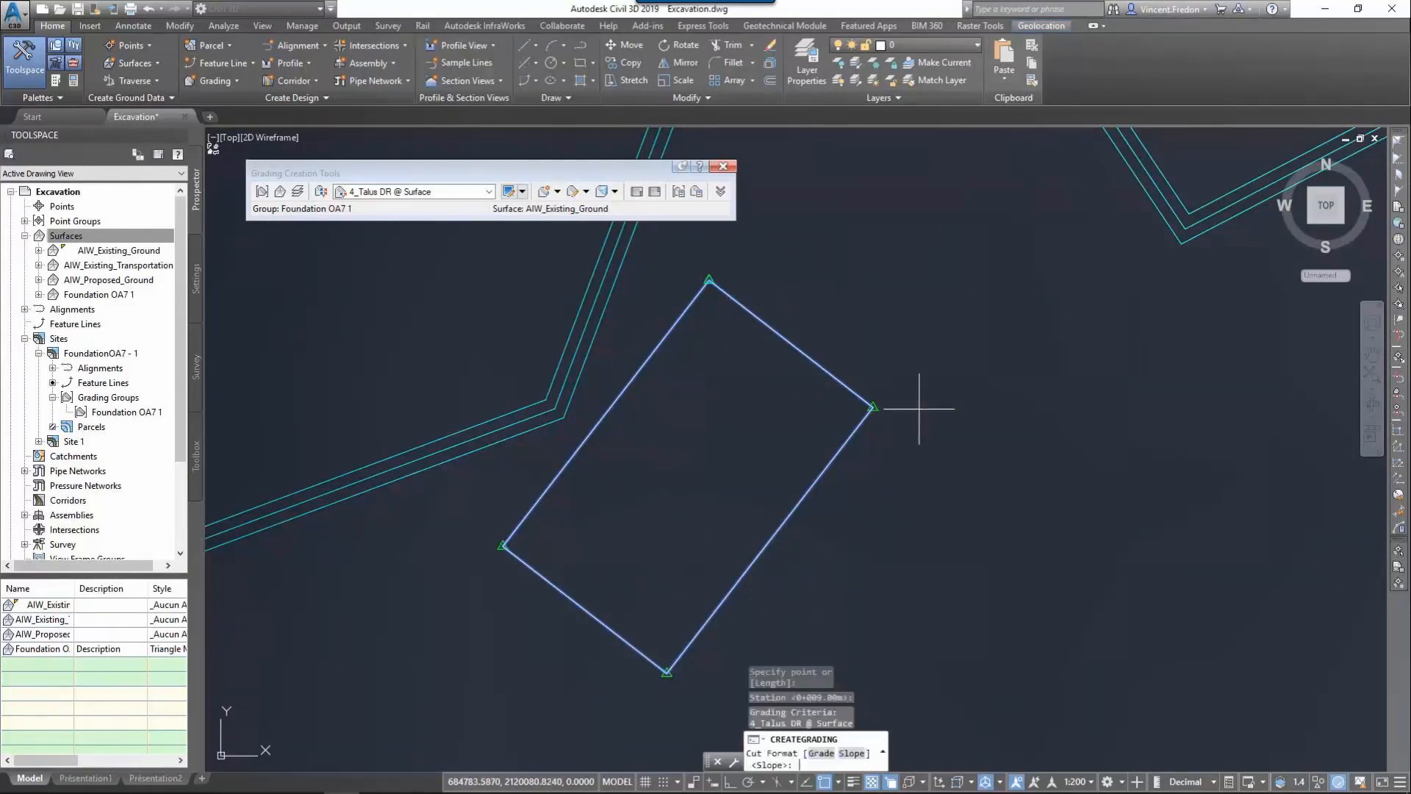
key(Return)
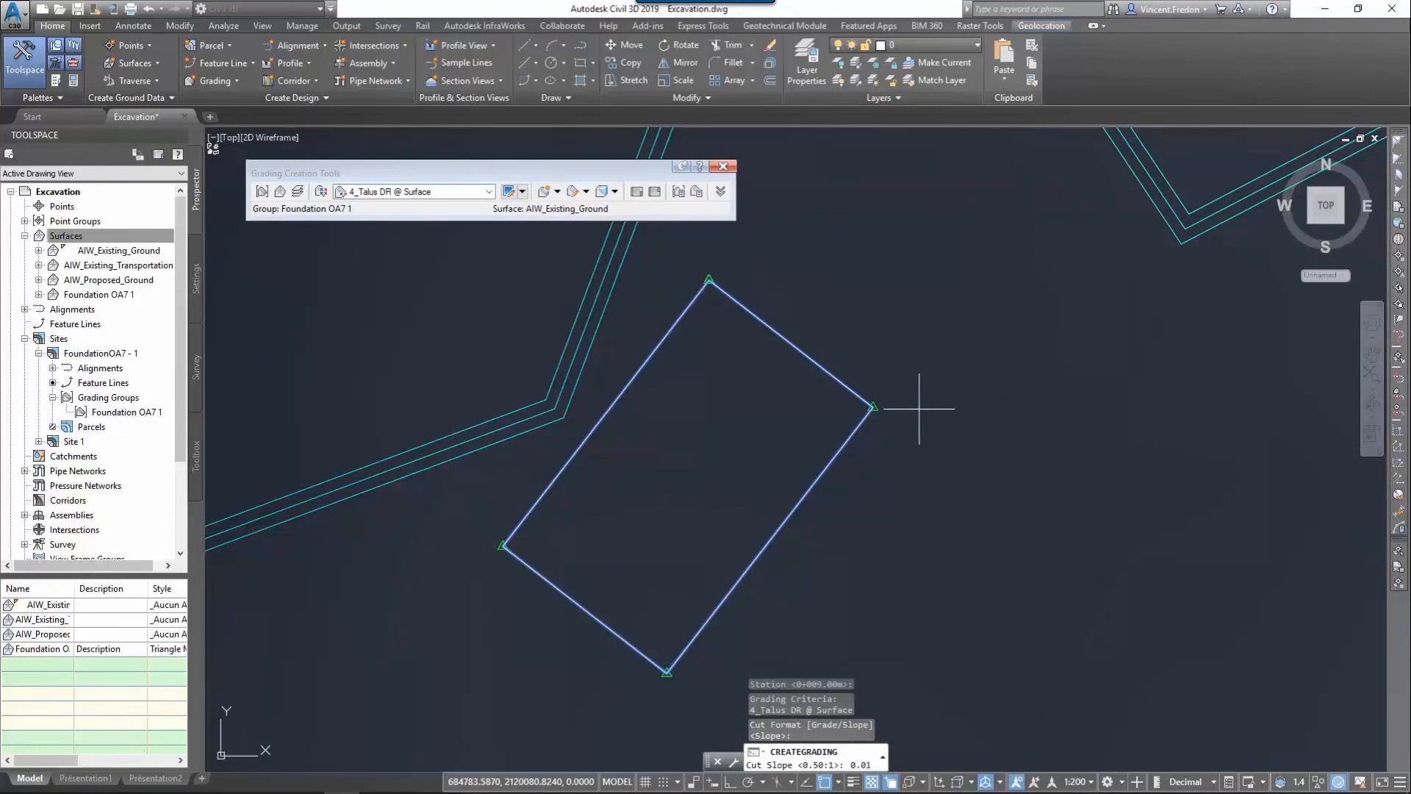
text(0.01)
key(Return)
key(Escape)
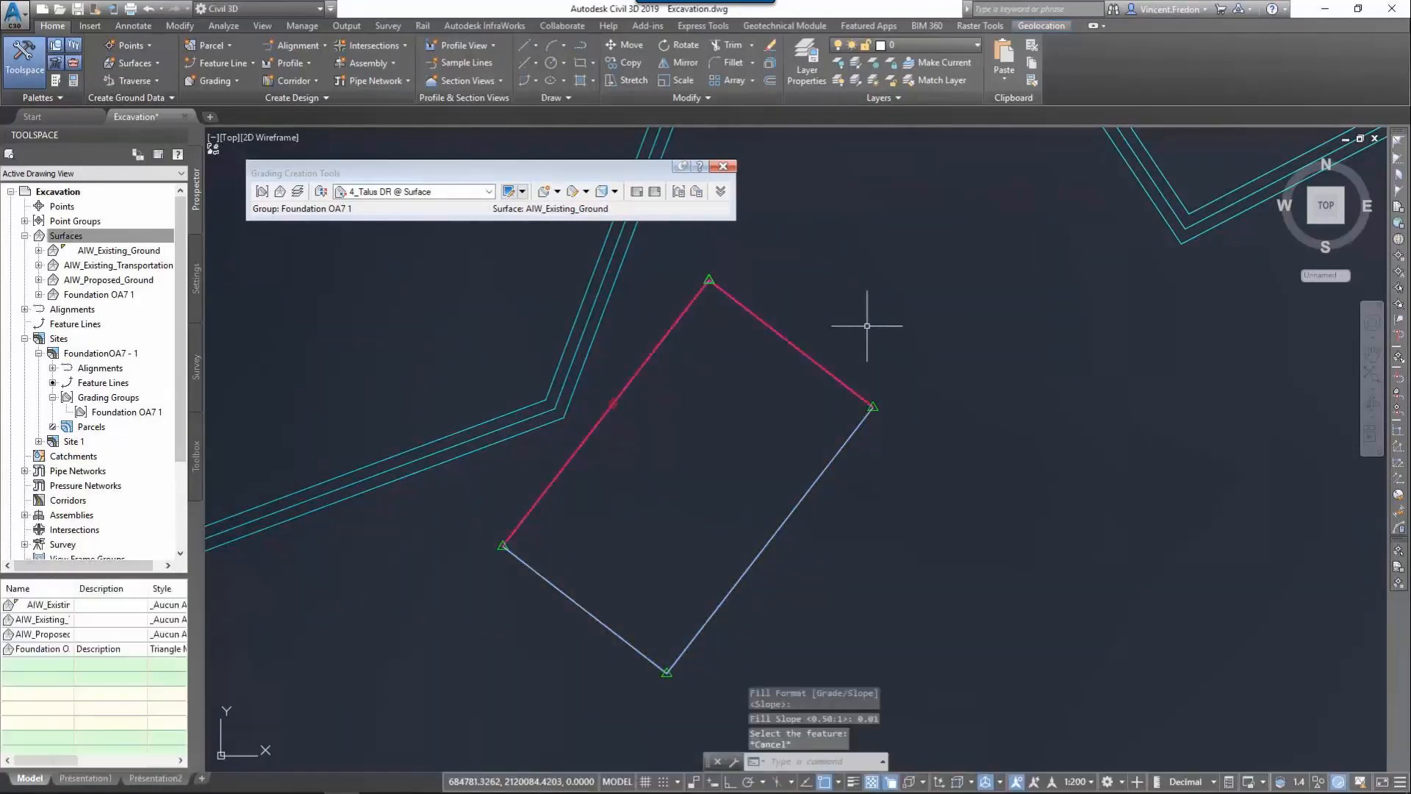
Step: Inspect the platform feature line and its near-vertical grading in 3D with the Object Viewer
click(826, 316)
click(731, 353)
right_click(713, 405)
click(763, 552)
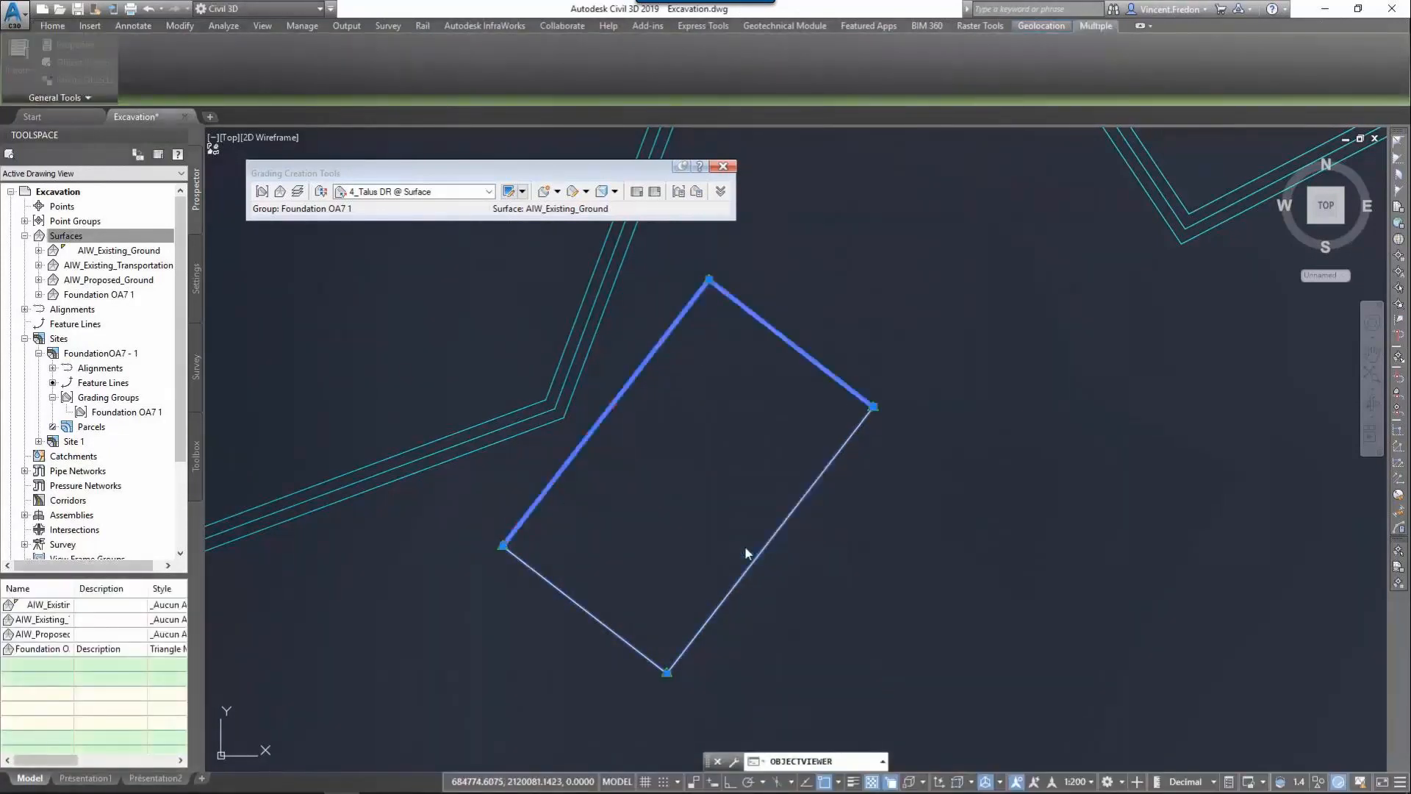
mouse_move(747, 555)
mouse_down()
mouse_move(671, 356)
mouse_move(748, 377)
mouse_up()
key(Escape)
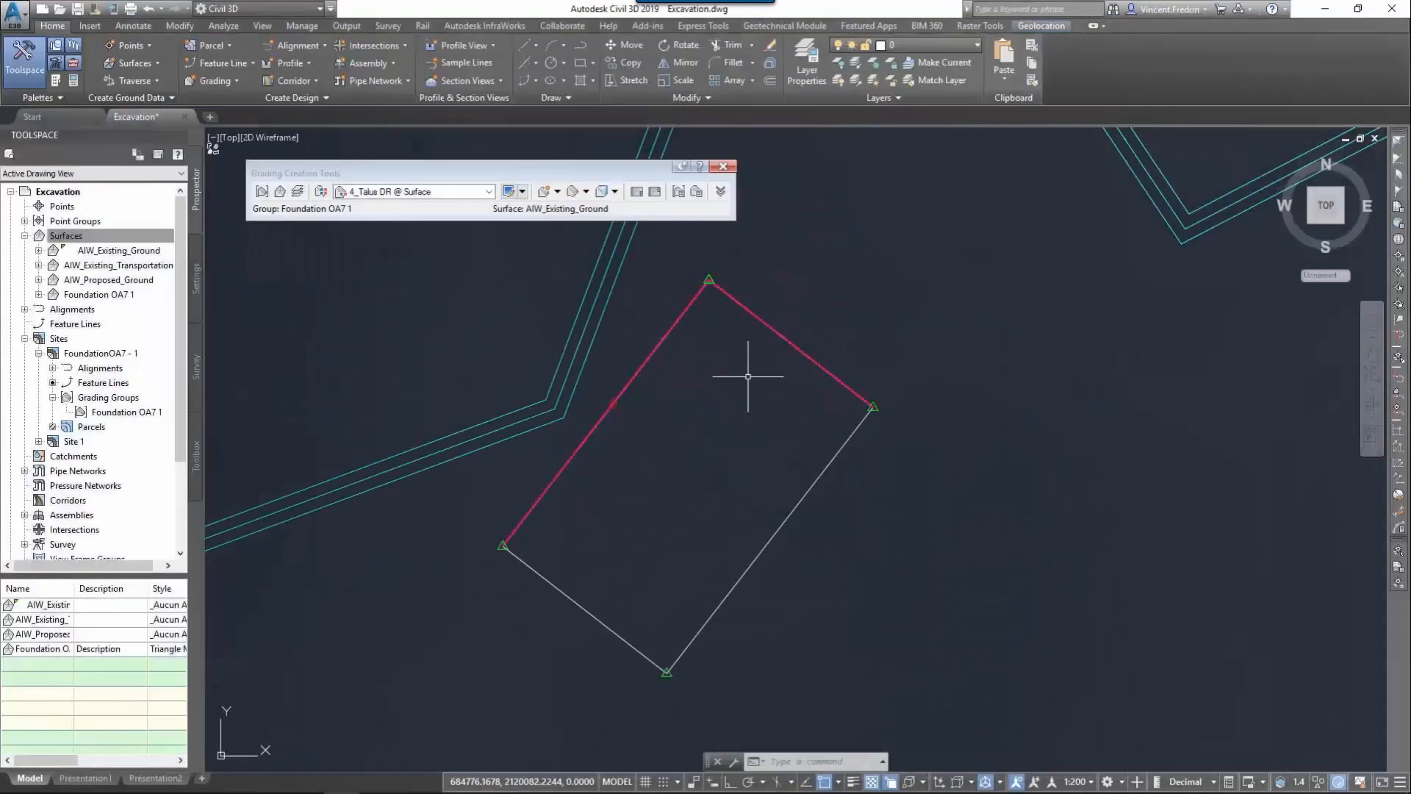
Step: Start a grading with criteria 4_Talus DR 3-2 @ Surface on the platform's outer southeast side, beginning at station 0+010.70
click(489, 192)
click(412, 373)
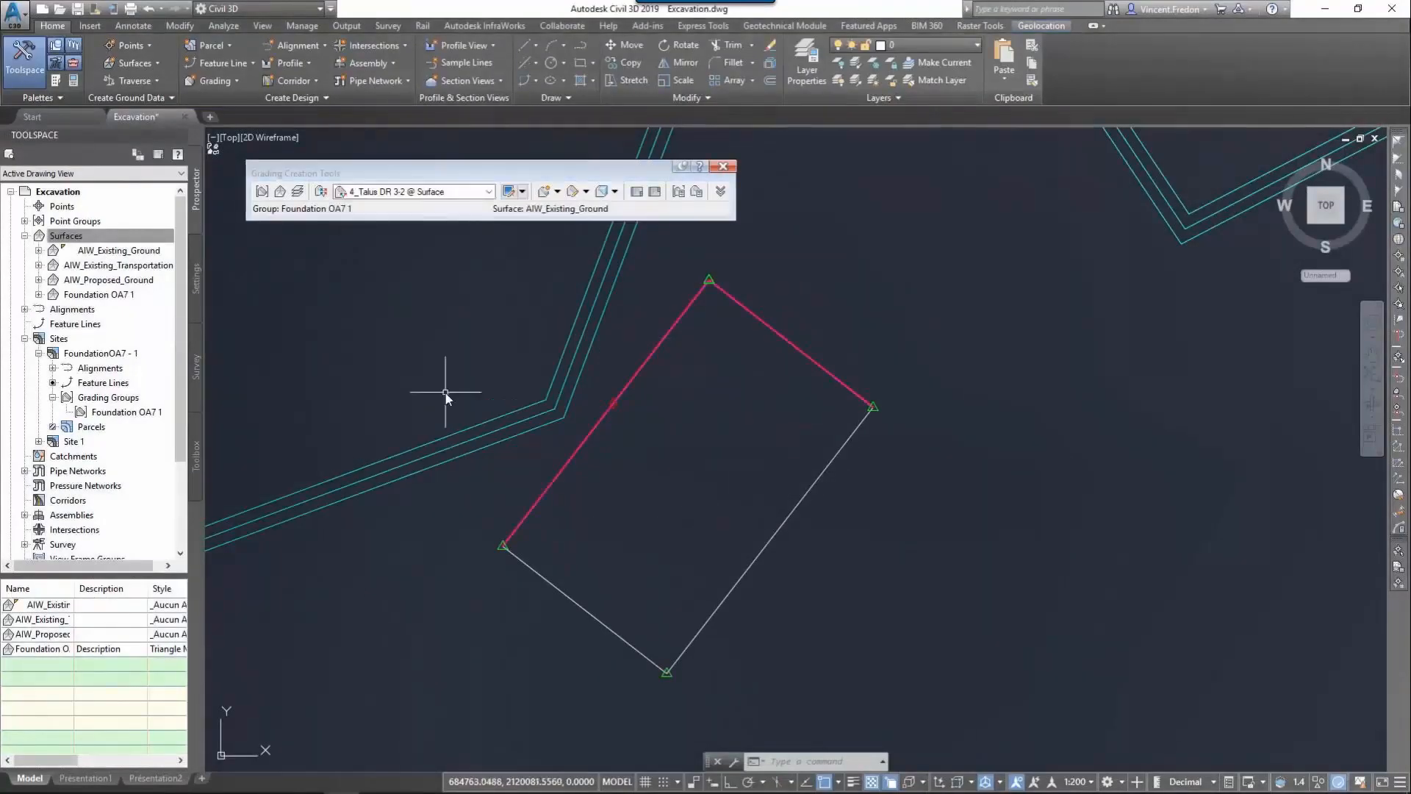
click(545, 193)
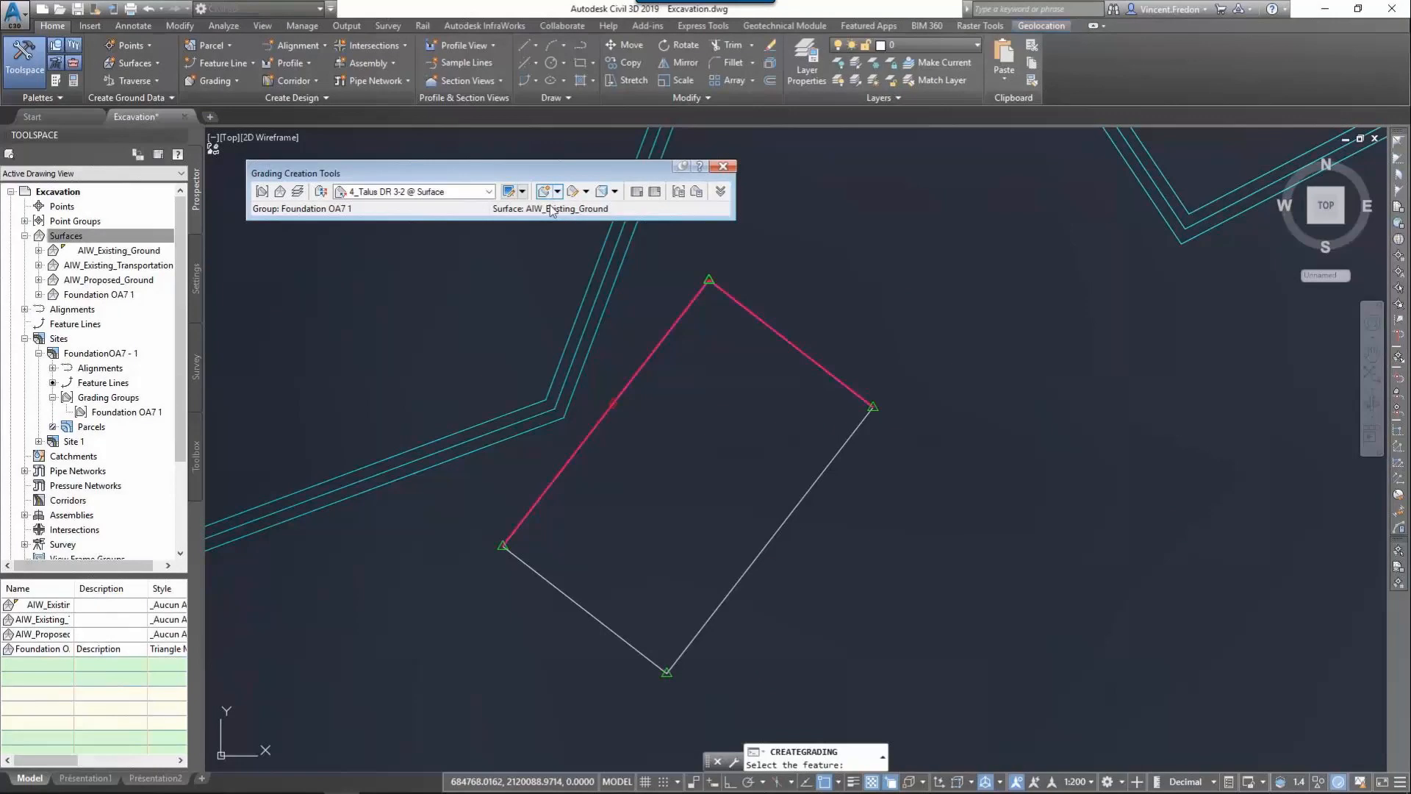
click(769, 542)
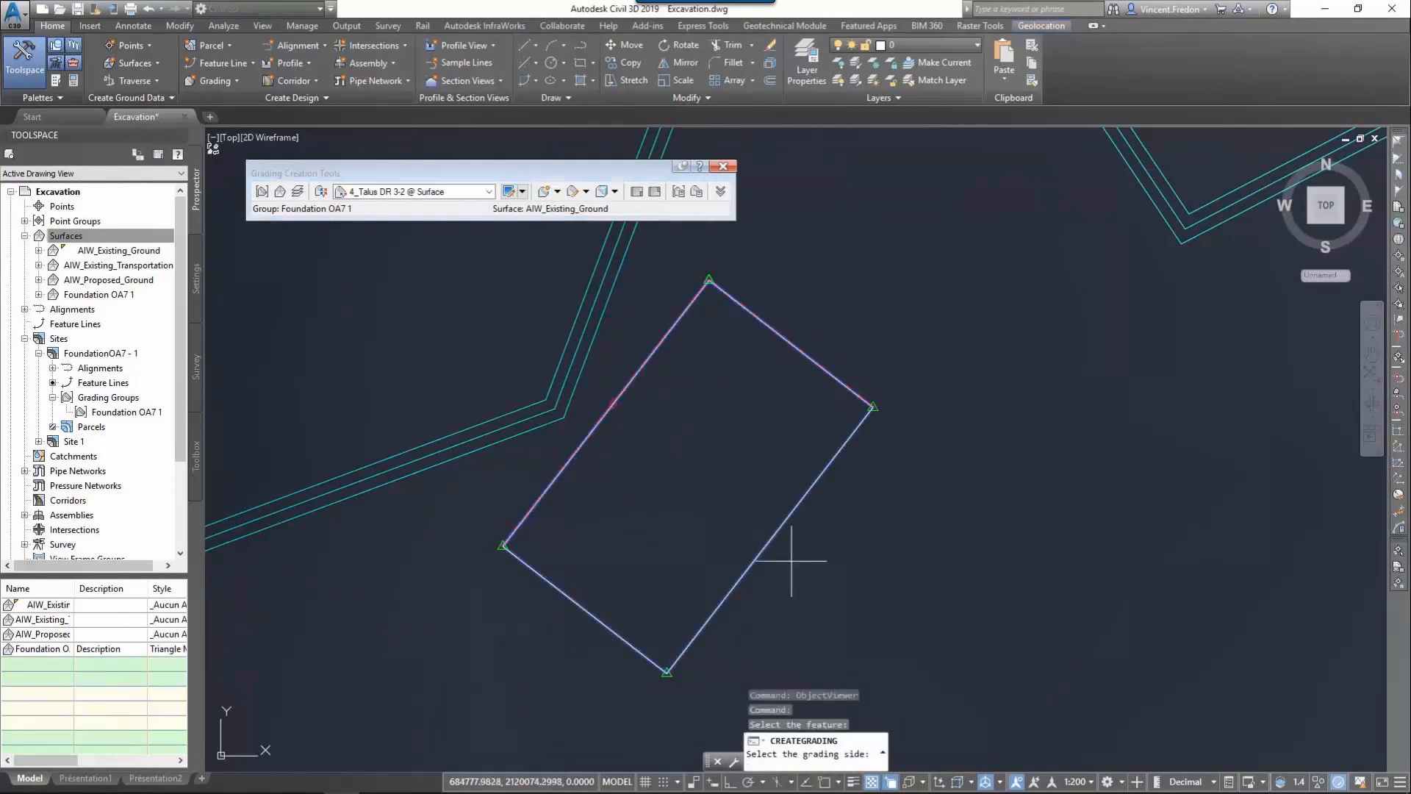
click(791, 561)
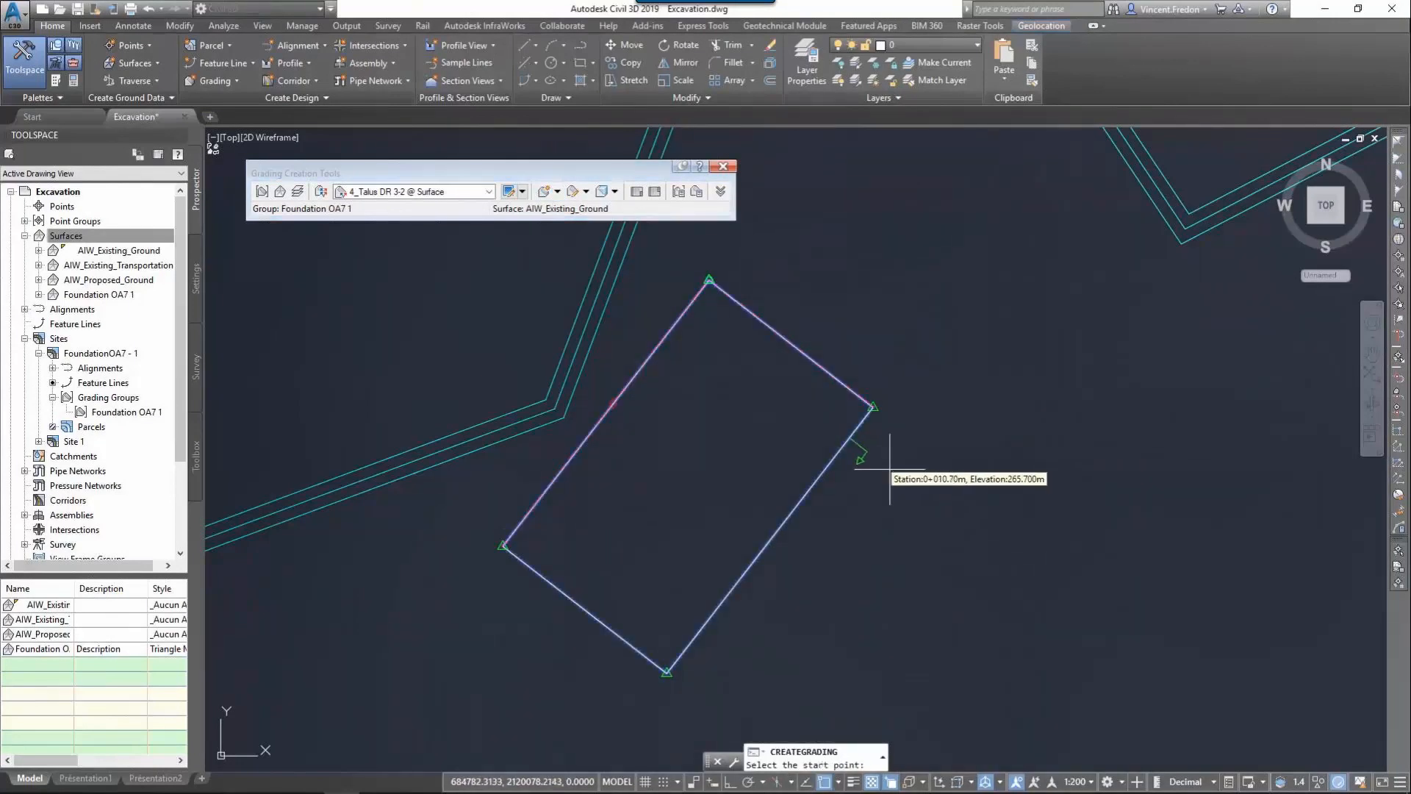
click(891, 468)
key(Return)
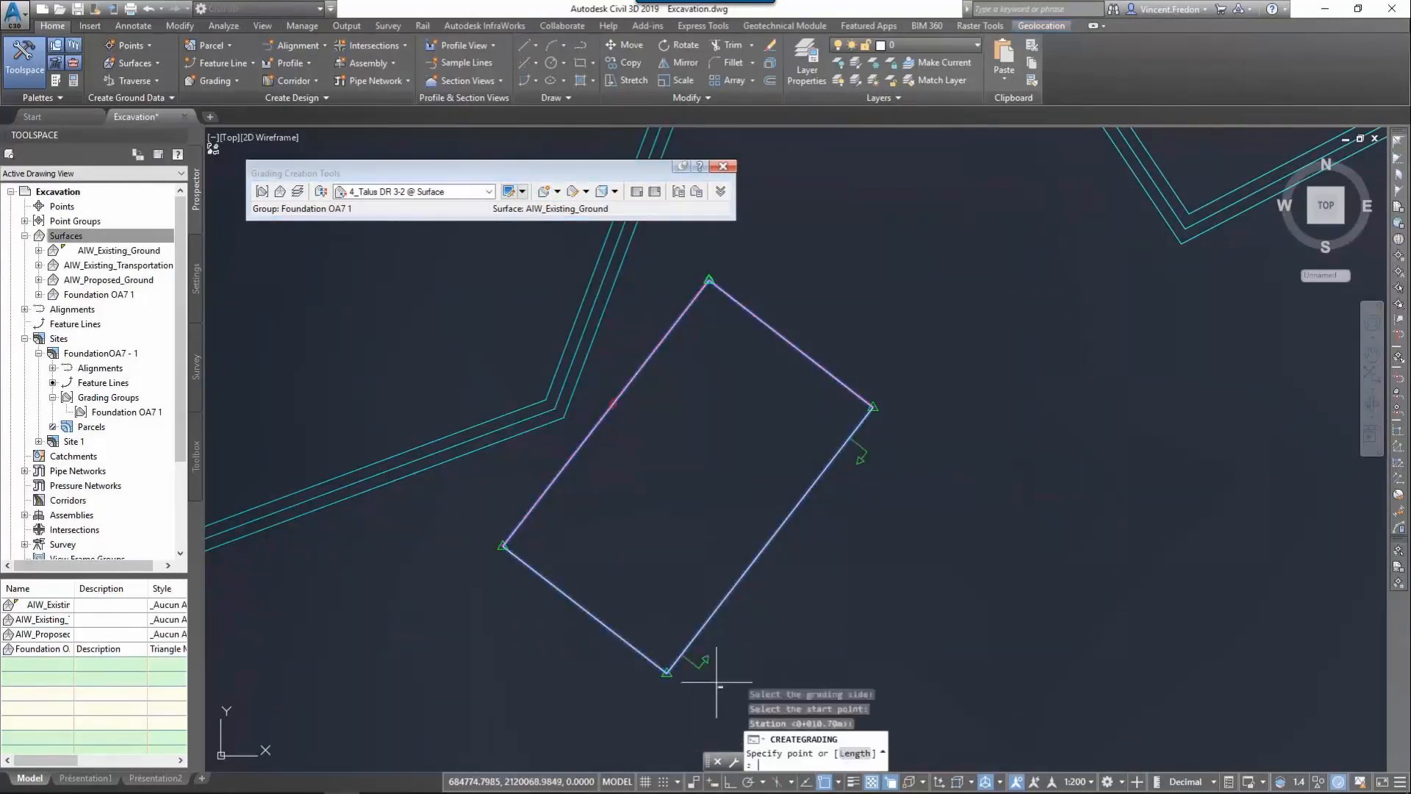
Step: Finish the 4_Talus DR 3-2 @ Surface grading along the foundation's southeast edge, ending at station 0+019.87 with default cut and fill slopes
click(785, 655)
key(Return)
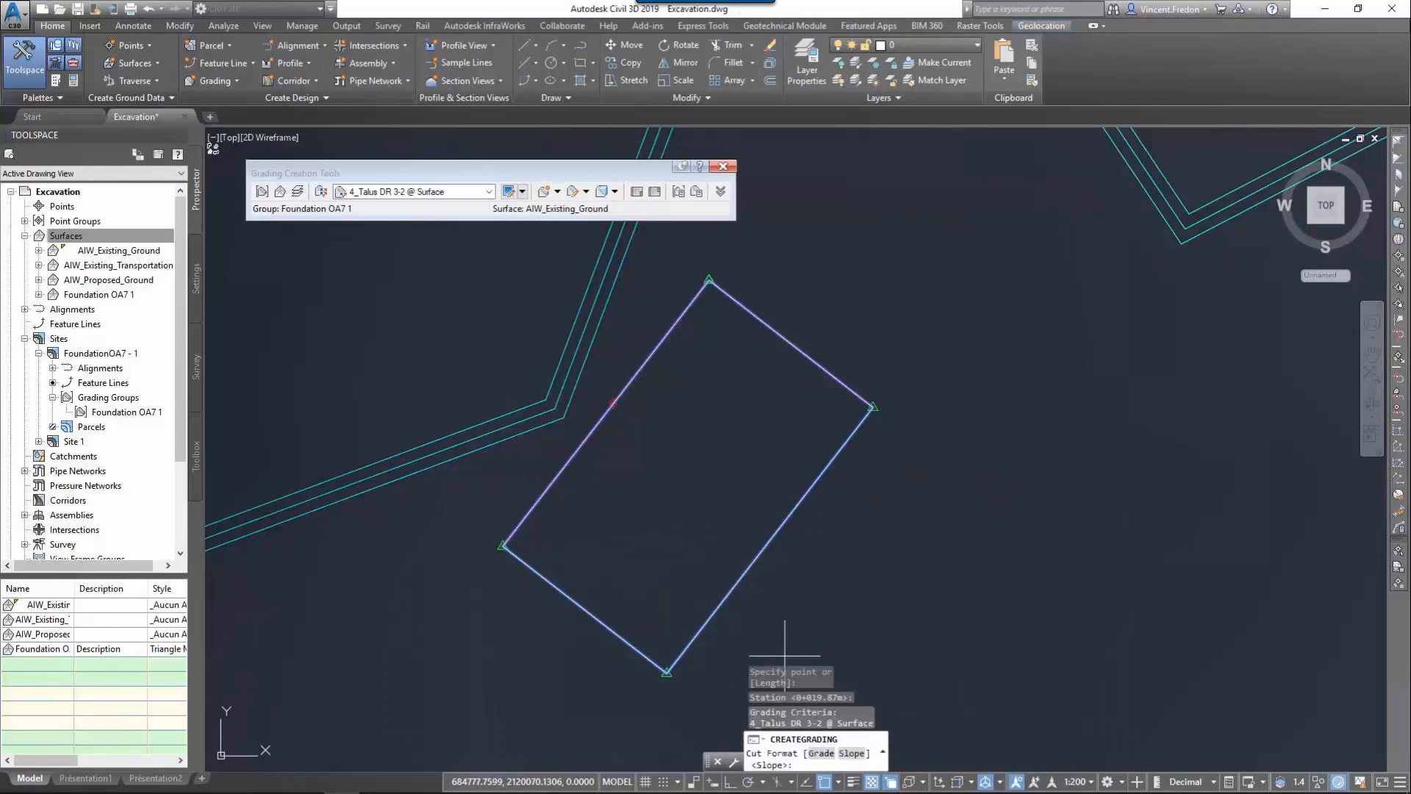
key(Return)
key(Return)
key(Return)
key(Return)
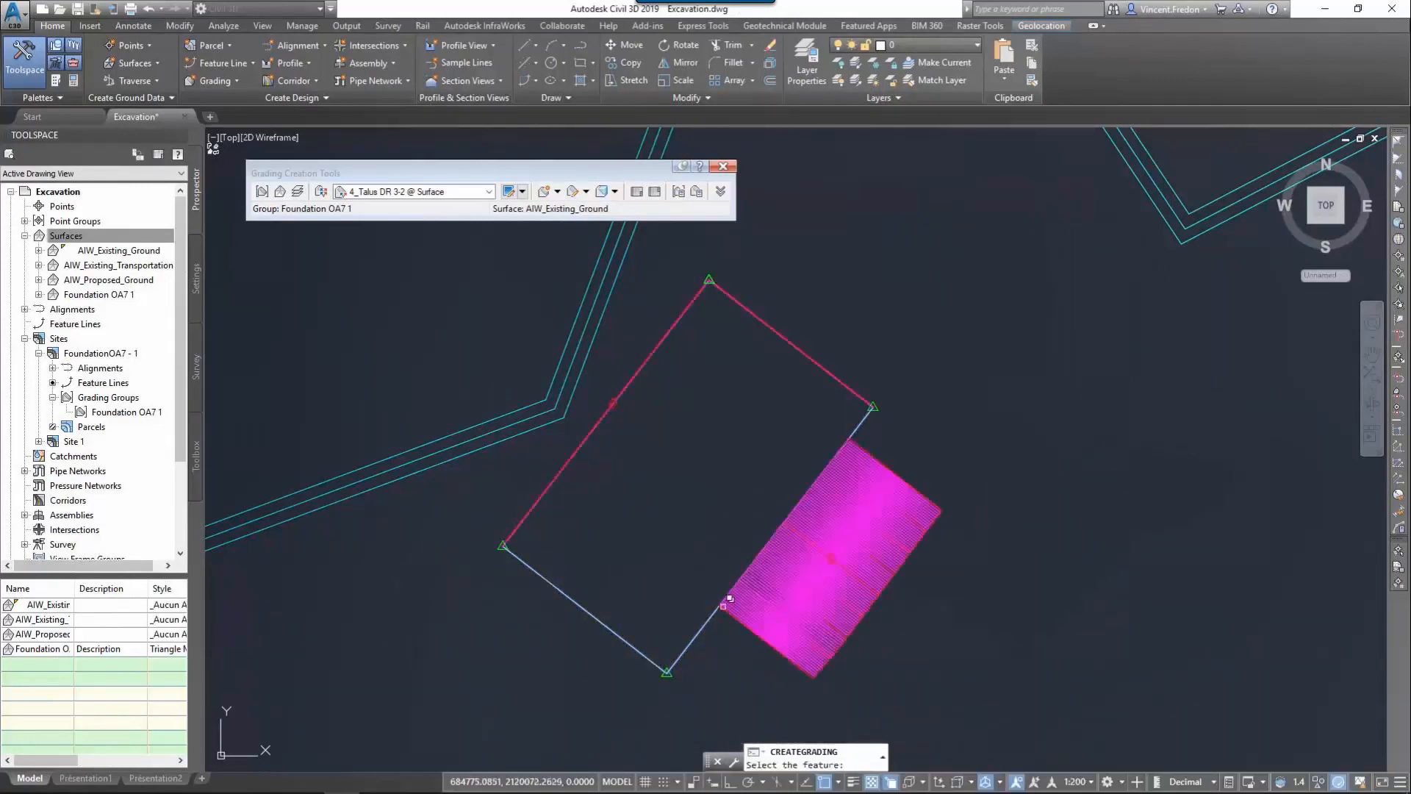
key(Return)
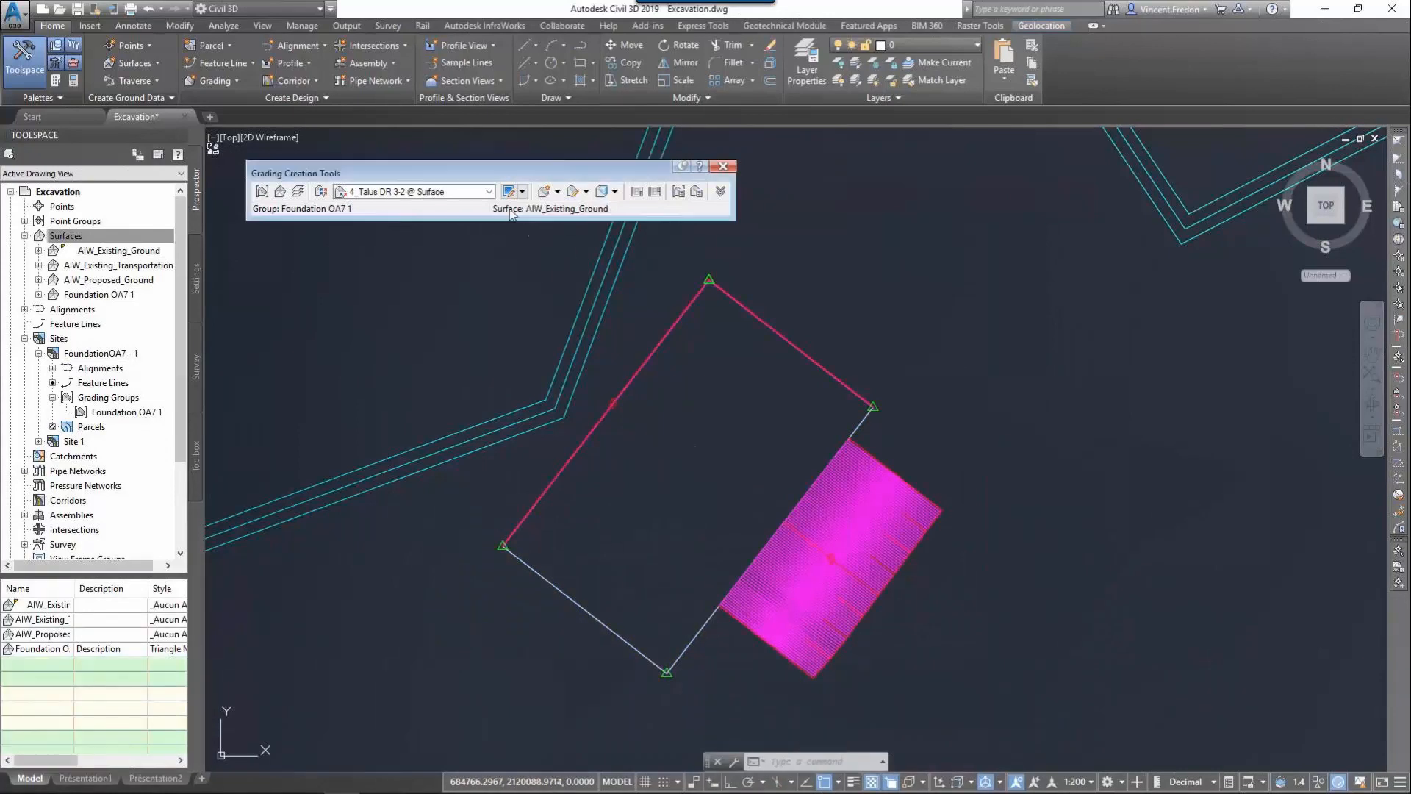
Step: Grade around the foundation's south corner with 4_Talus DR 3-1 @ Surface from station 0+022.22 to 0+031.25, keeping the default slopes
click(489, 192)
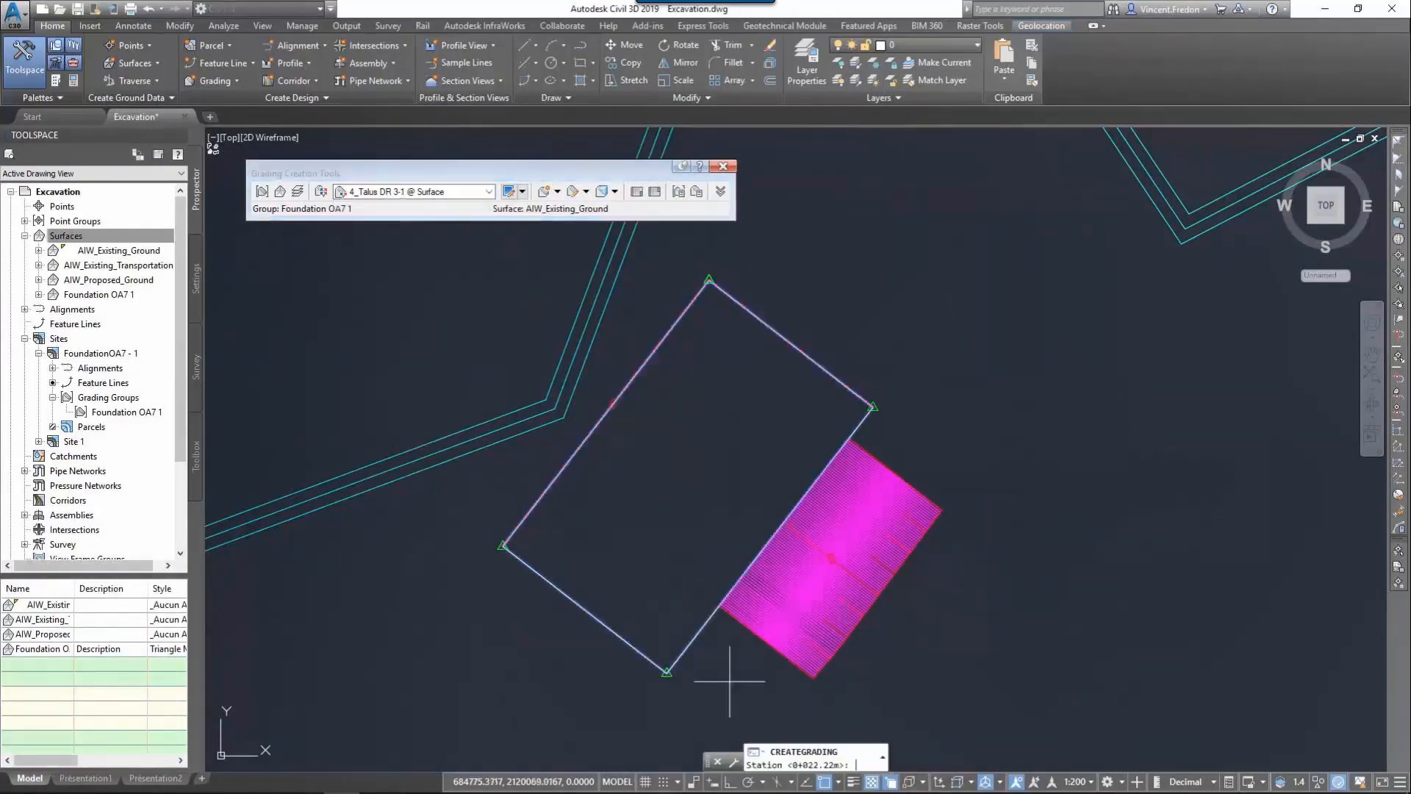
click(727, 681)
key(Return)
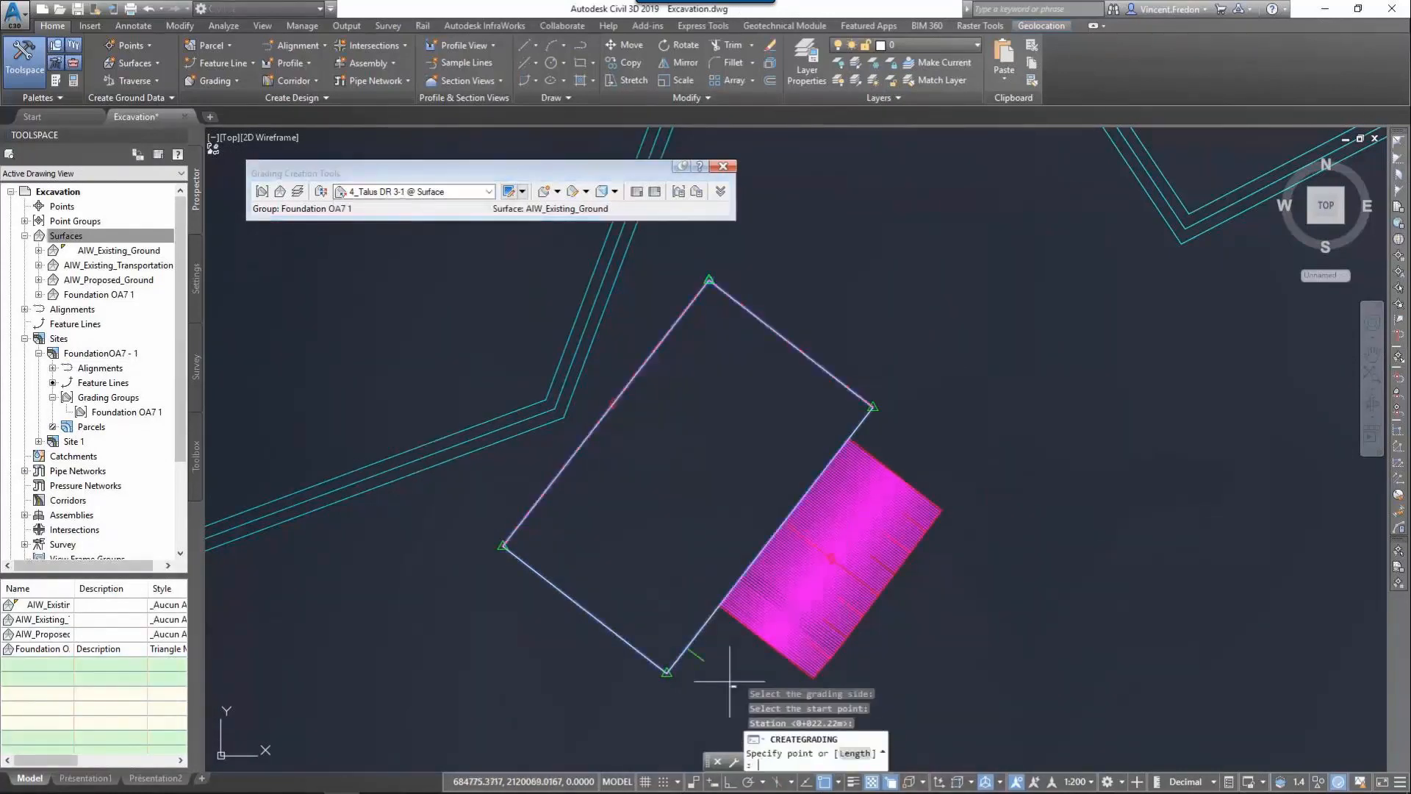
click(493, 608)
key(Return)
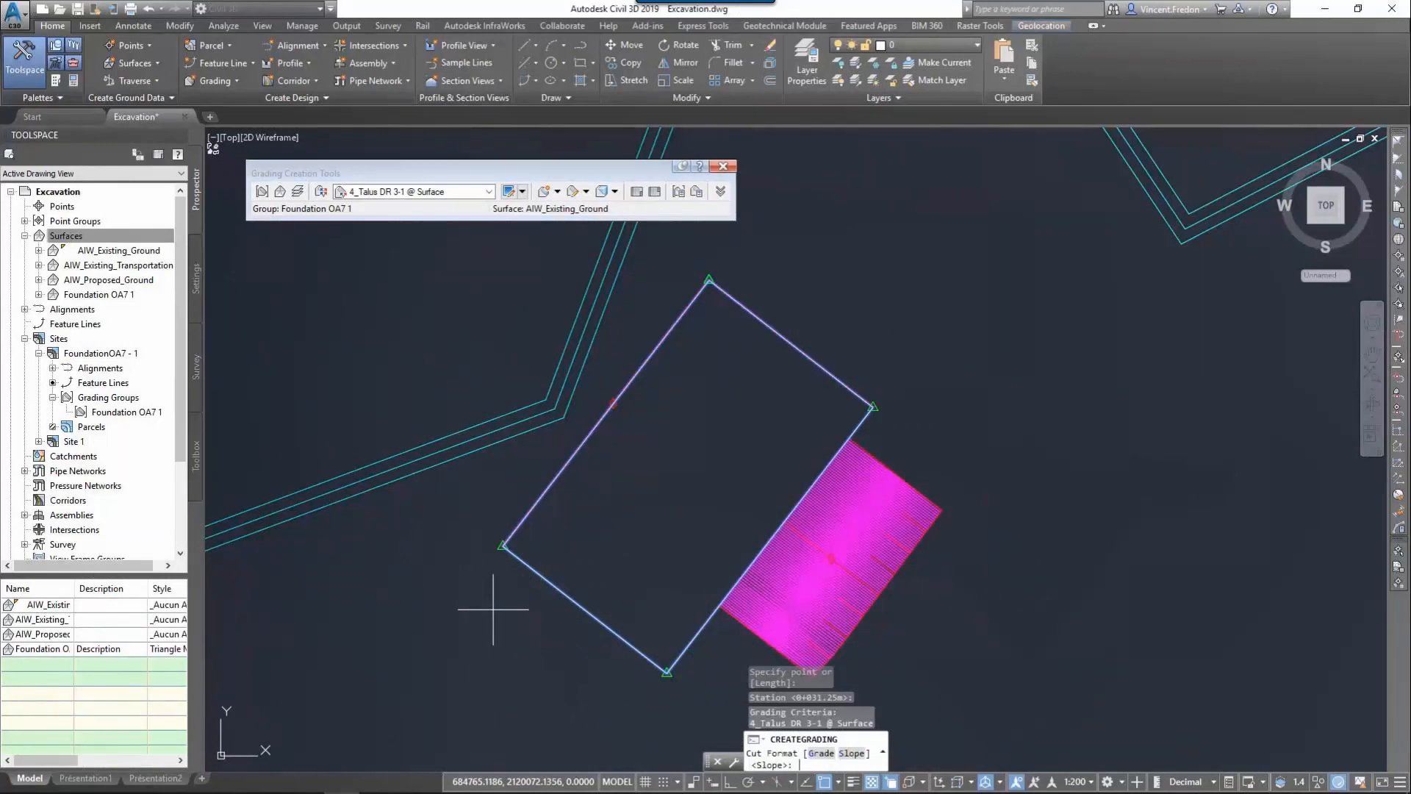
key(Return)
key(Return)
key(Return)
key(Return)
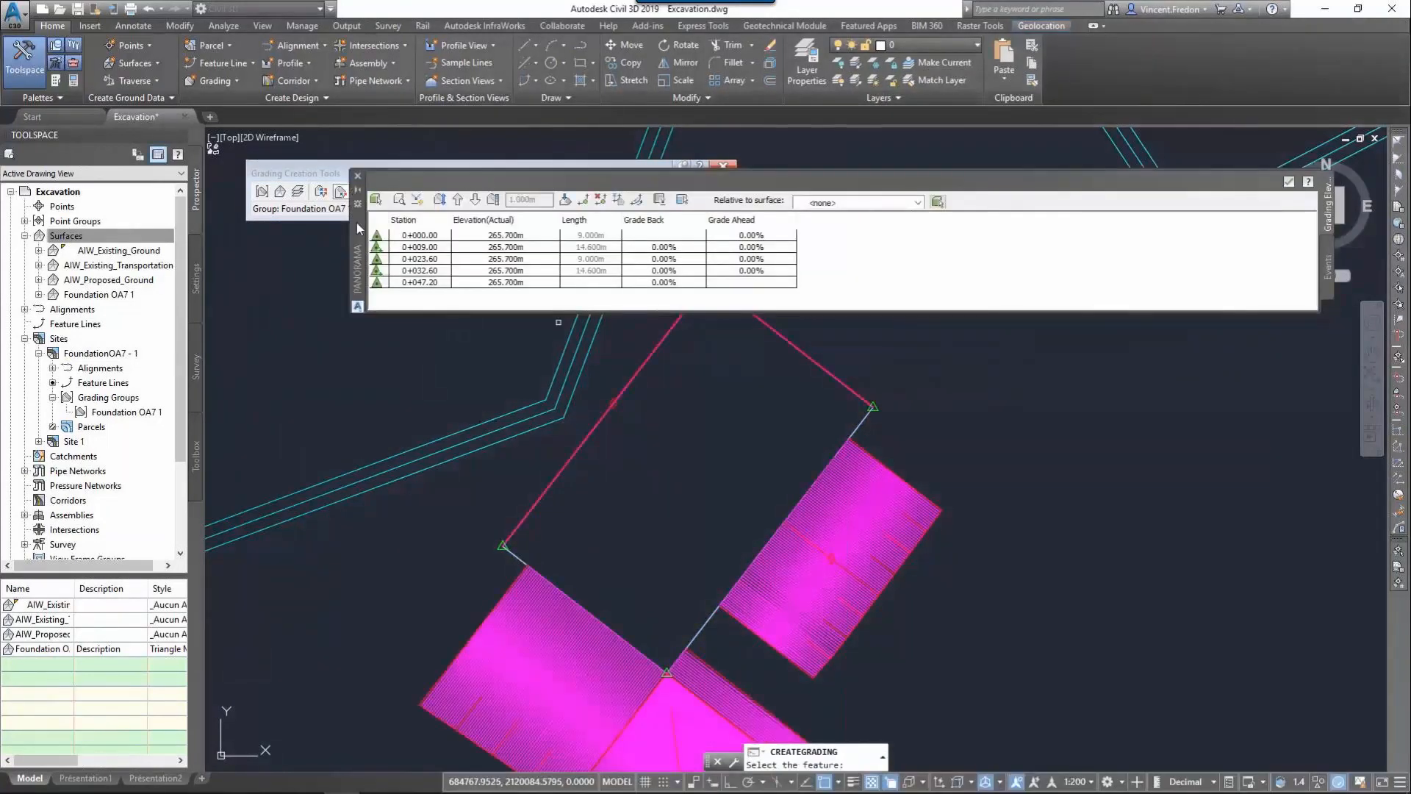
Step: Create grading transitions in the three gaps left beside and between the slopes along the foundation's southeast and southwest edges
drag(356, 223, 306, 277)
click(558, 191)
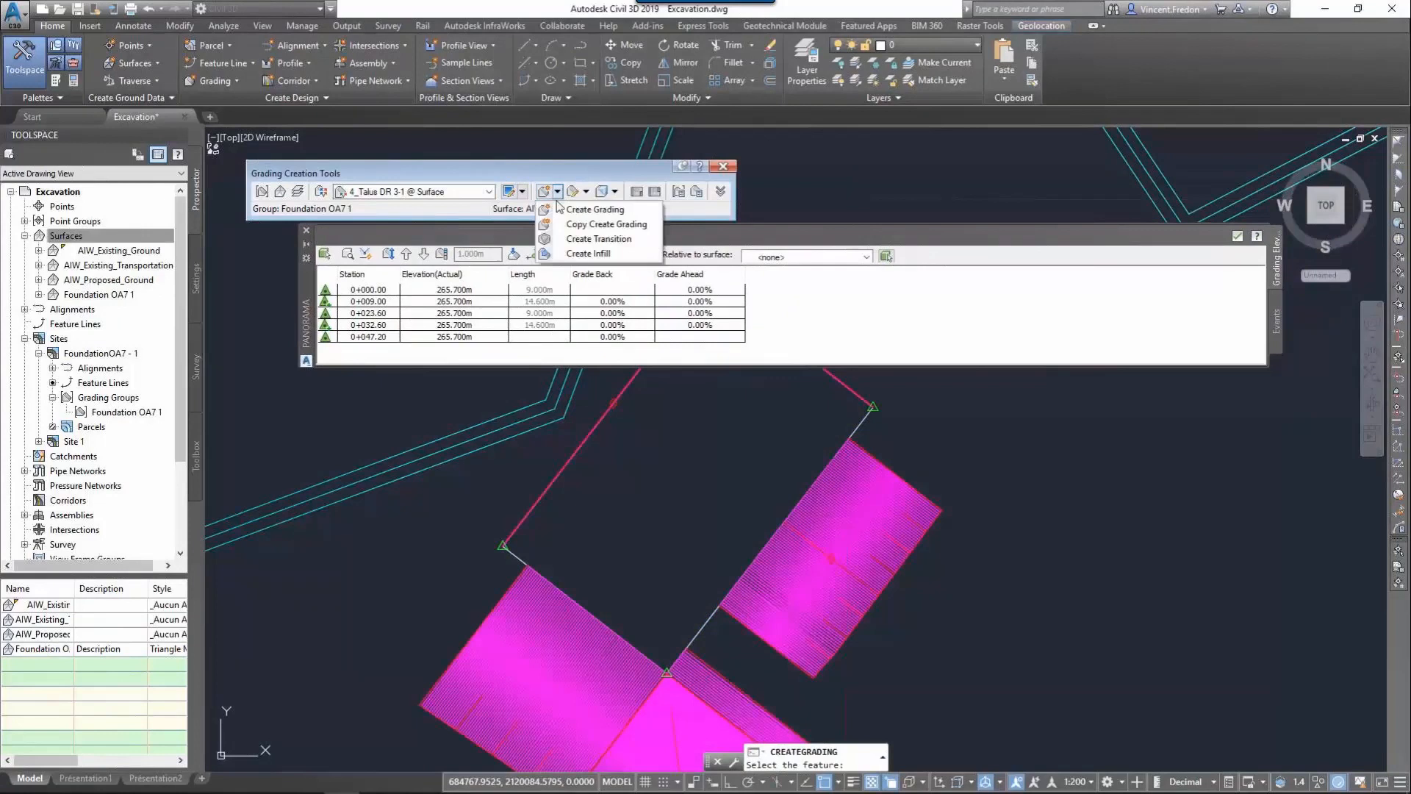
click(596, 239)
click(860, 426)
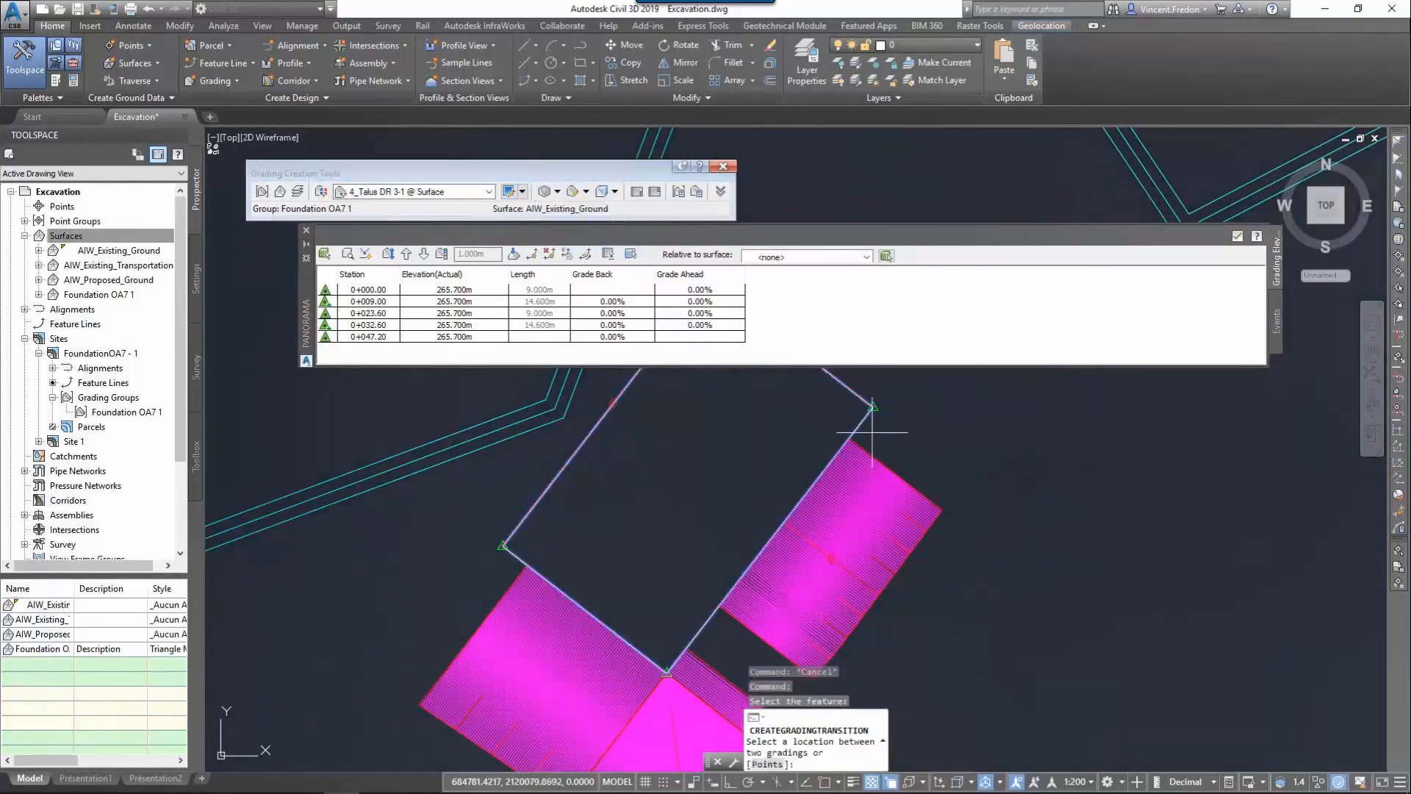
click(721, 607)
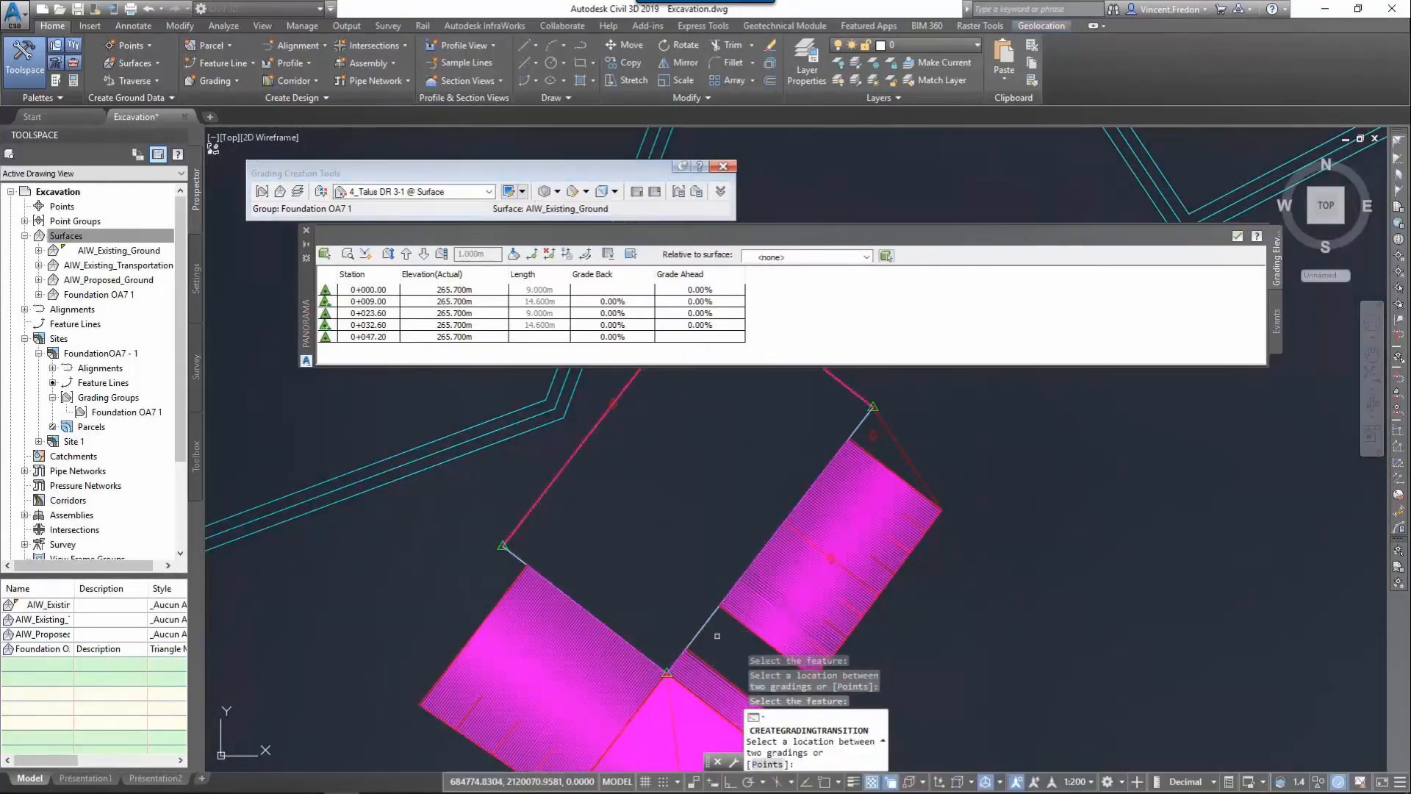
click(516, 558)
click(505, 567)
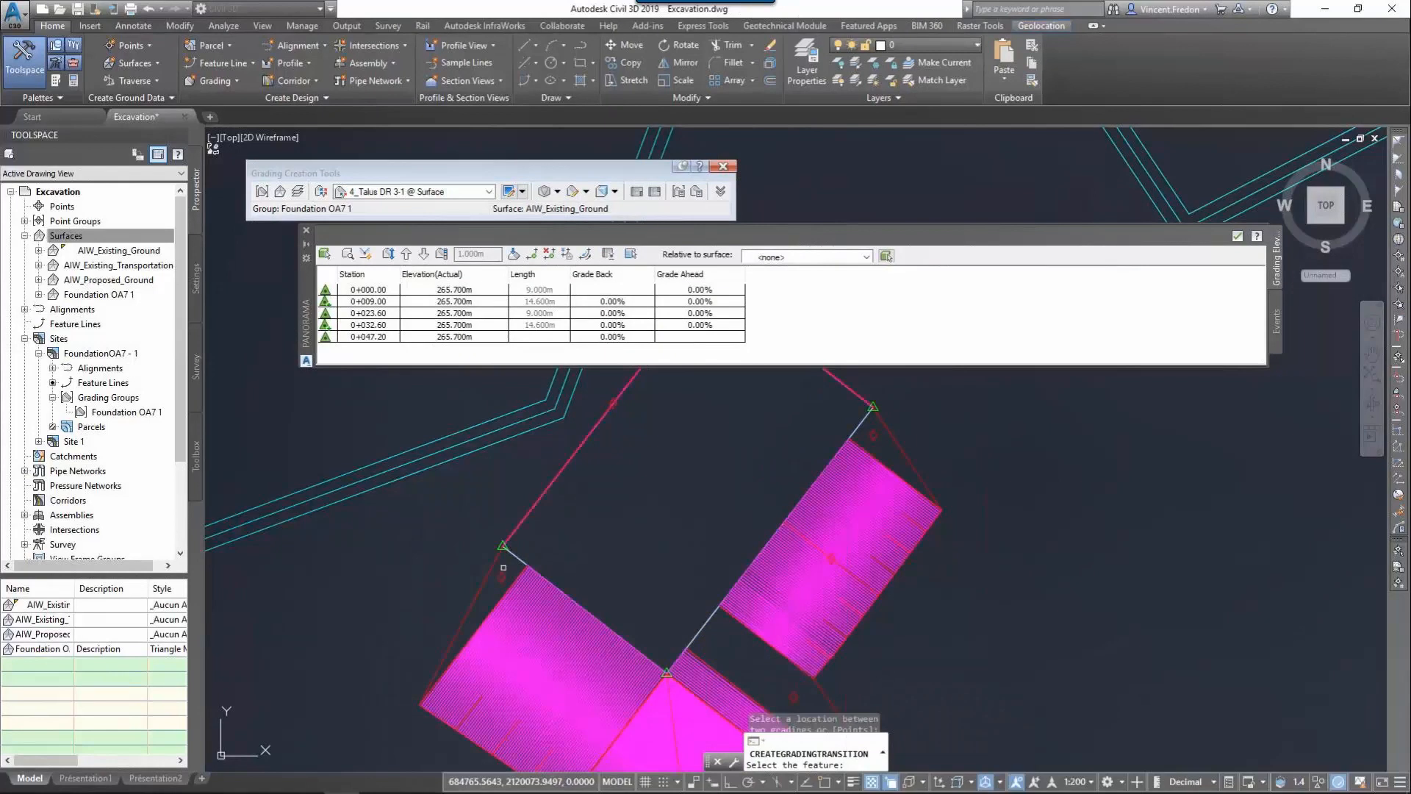
key(Escape)
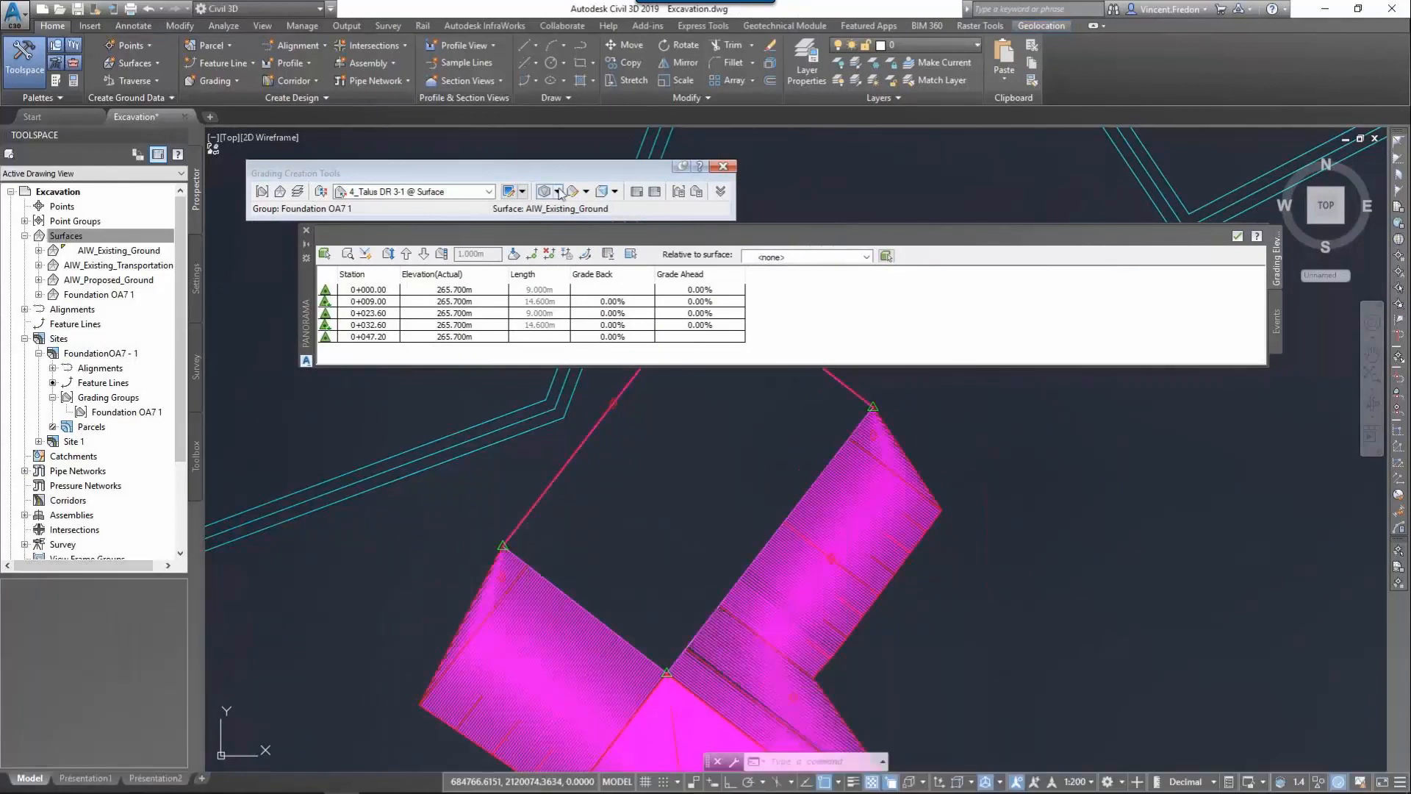
Step: Create a grading infill inside the rectangular foundation outline
click(557, 191)
click(574, 255)
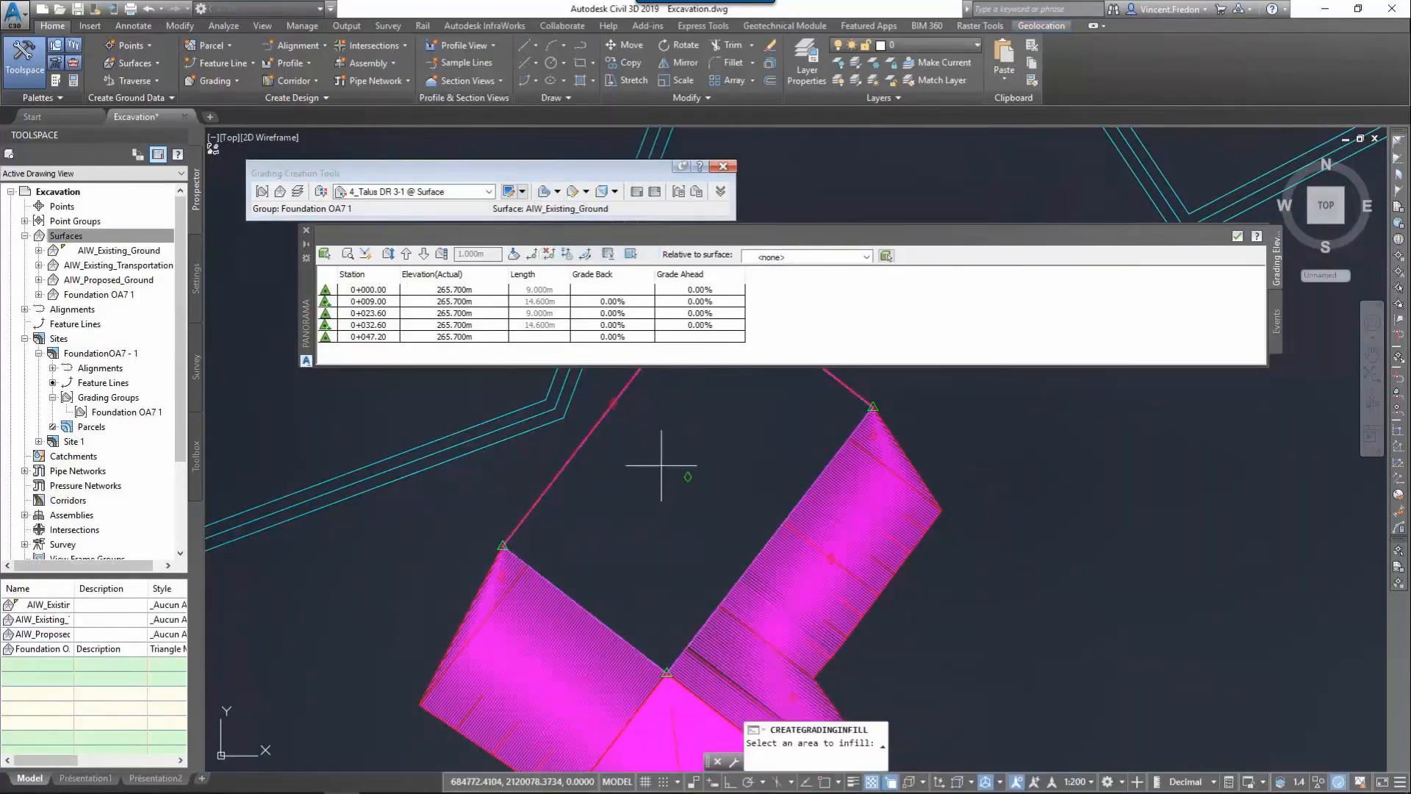
click(657, 466)
Step: Inspect the graded foundation surface in the Object Viewer, and orbit the realistic view of the excavation under the bridge
click(624, 495)
right_click(616, 498)
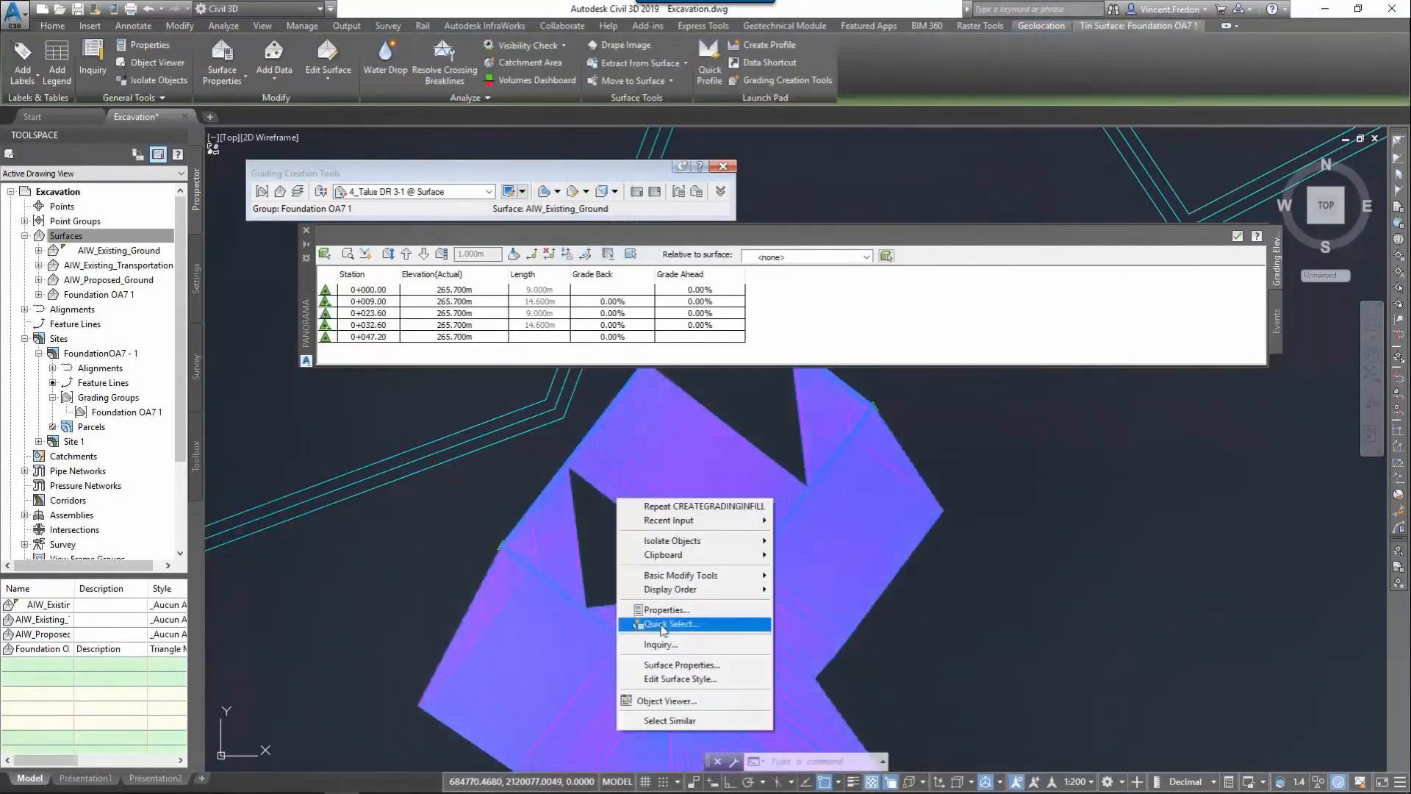
click(669, 675)
drag(673, 692, 624, 521)
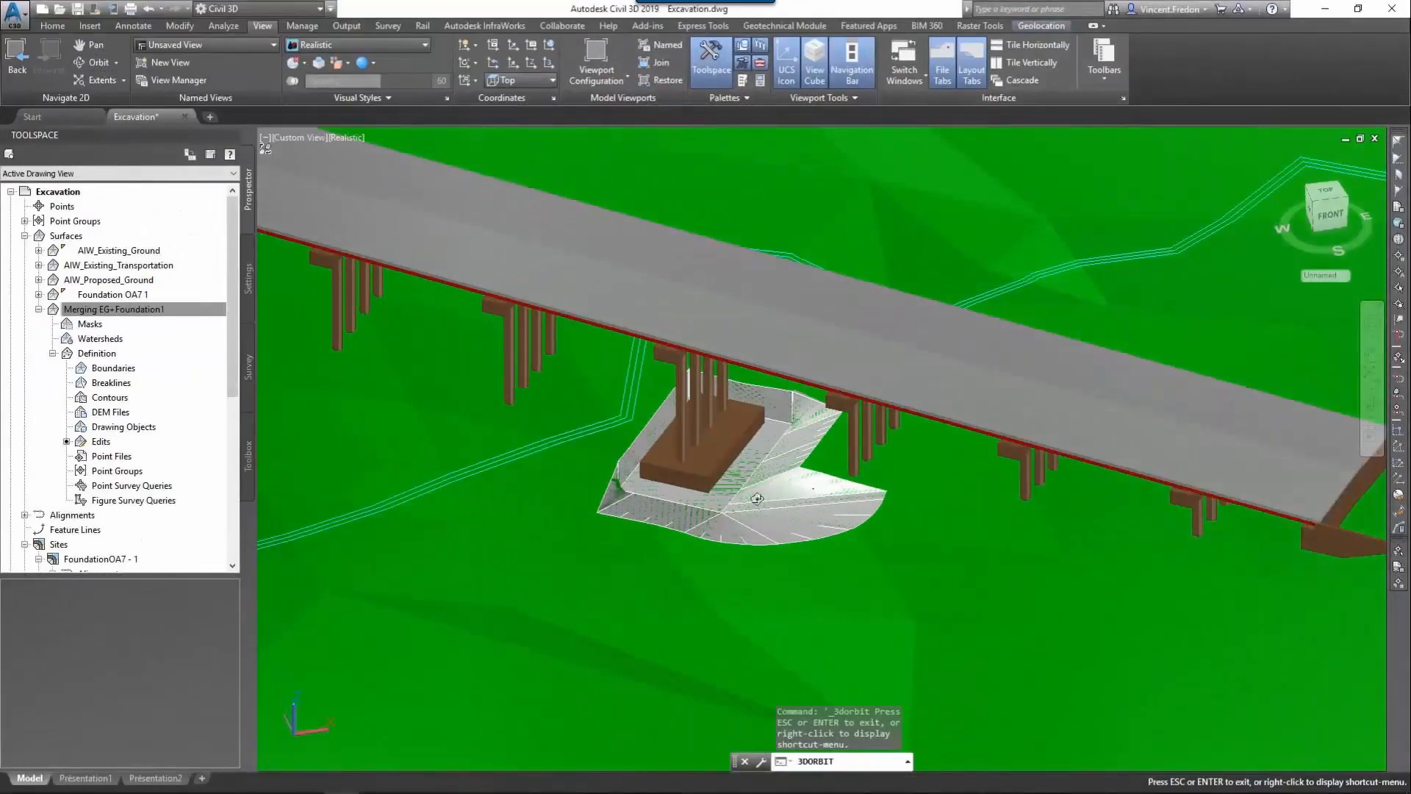
drag(757, 498, 875, 353)
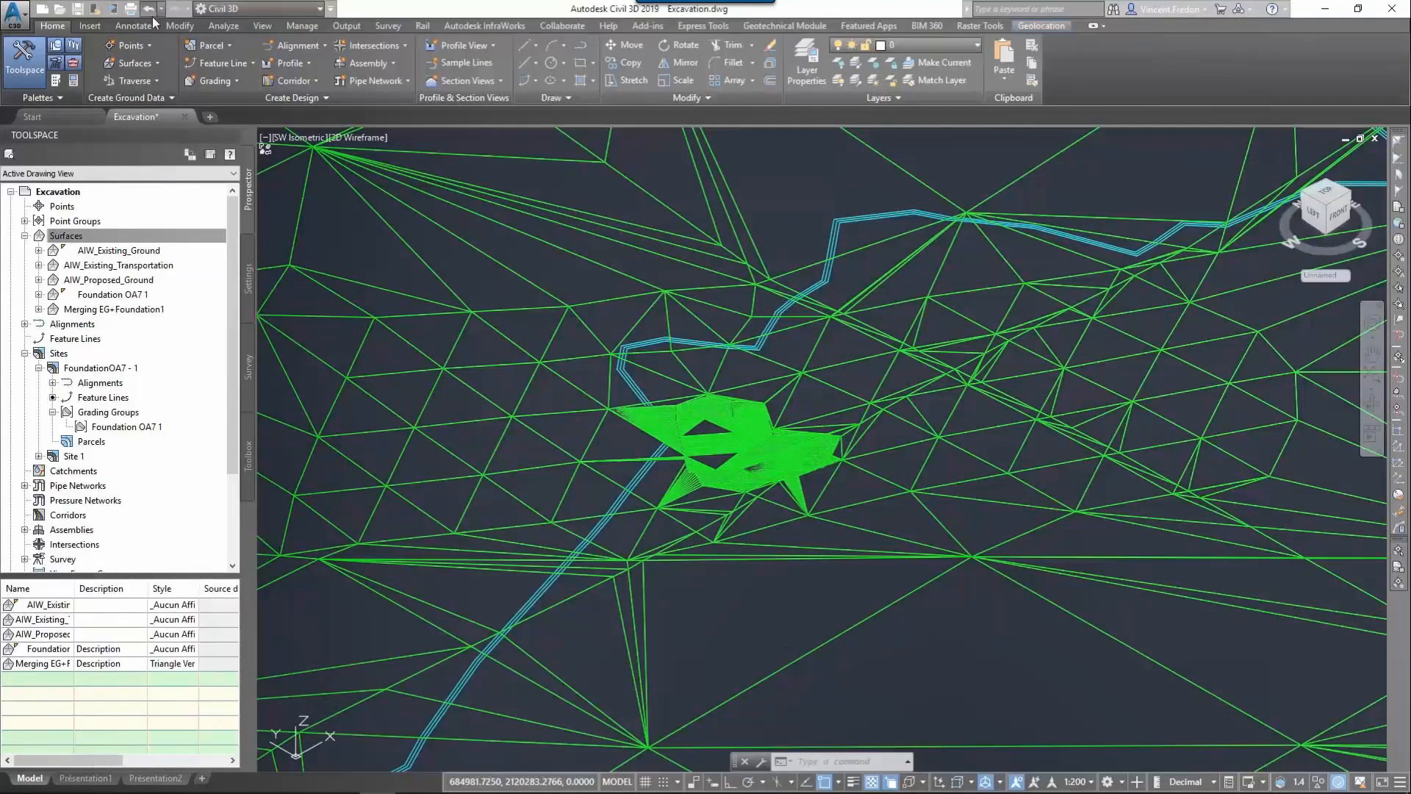
Step: Open the Volumes Dashboard and start a new TIN volume surface named OA7 Foundation1 Volume
click(223, 25)
click(479, 59)
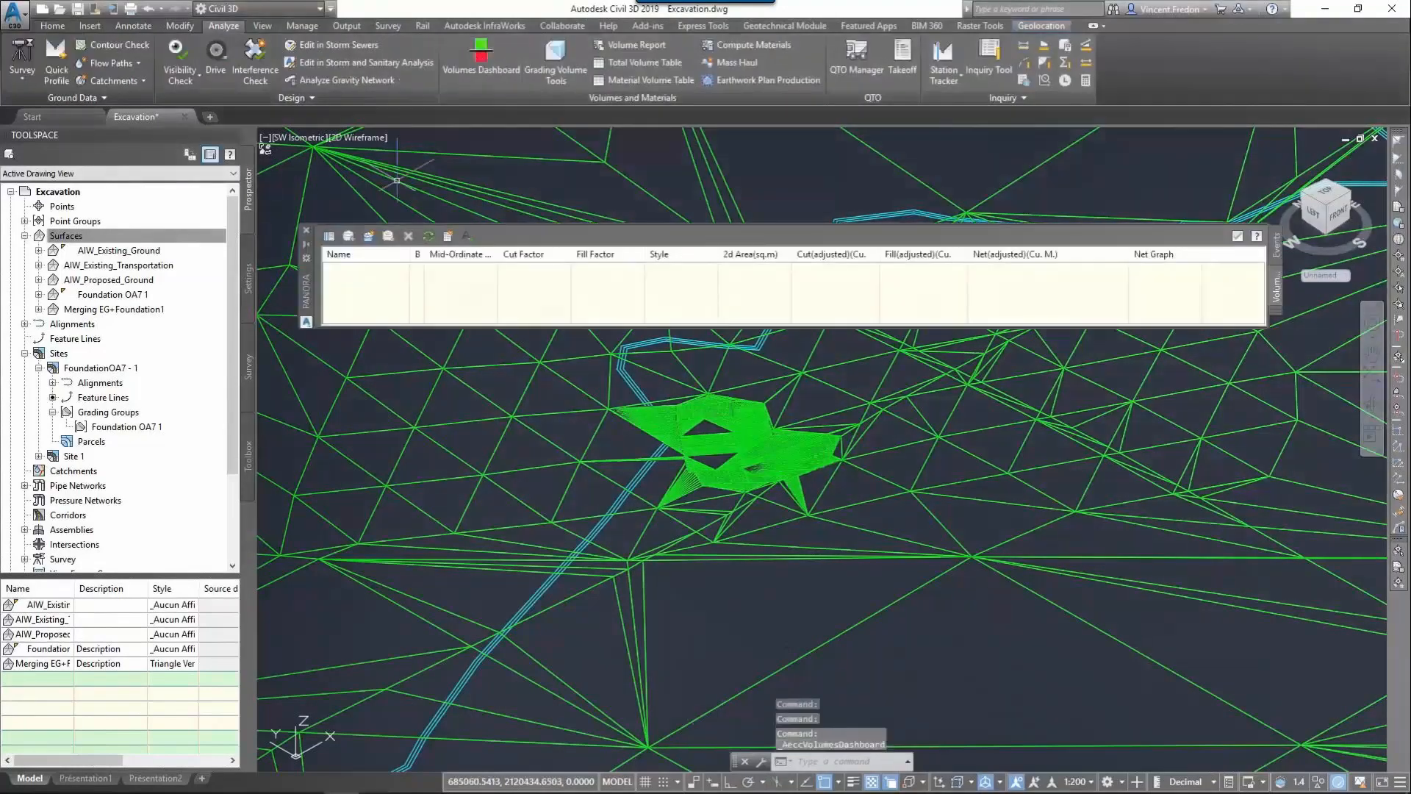
click(370, 238)
click(849, 335)
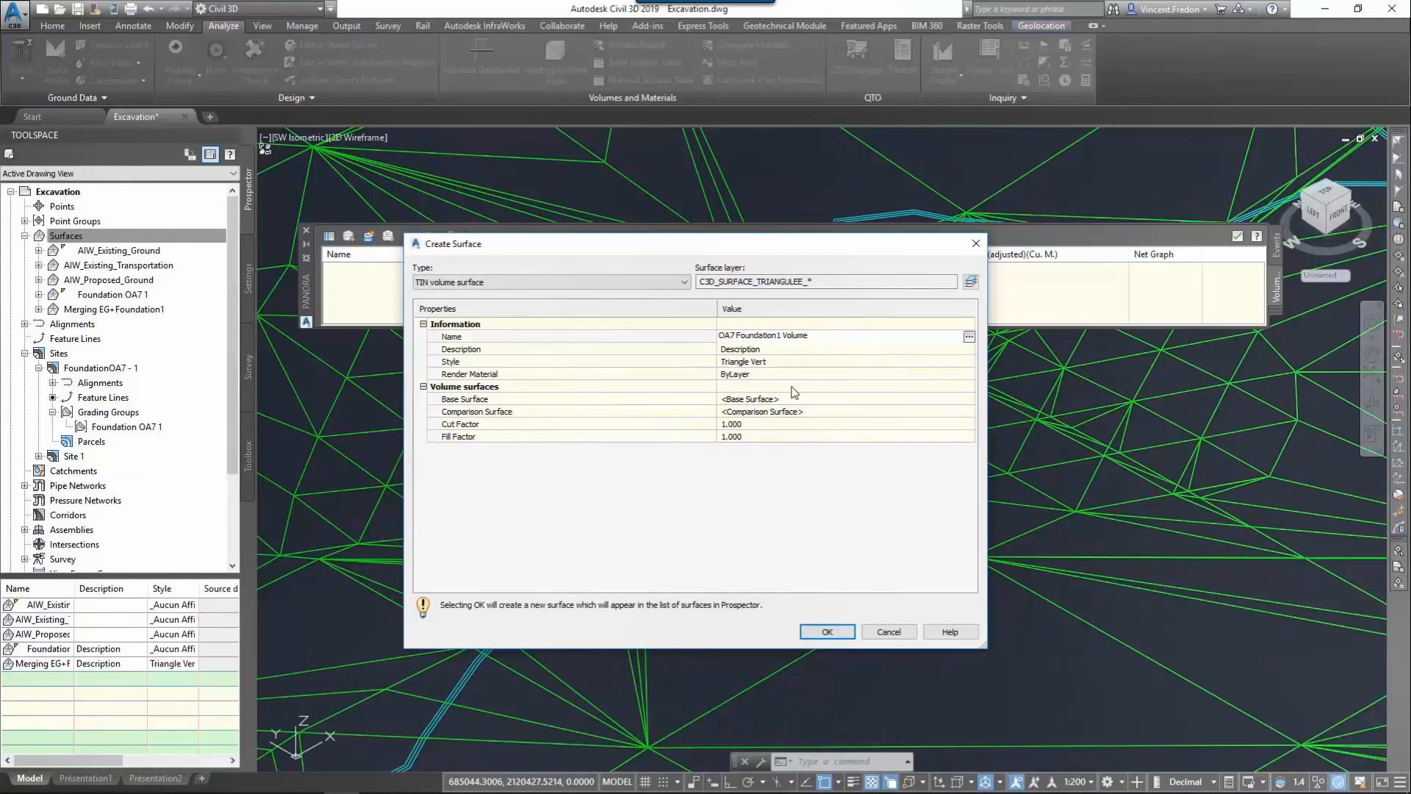
Step: Create the volume surface with AIW_Existing_Ground as base and Foundation OA7 1 as comparison surface, and check its net volume
click(813, 401)
click(969, 399)
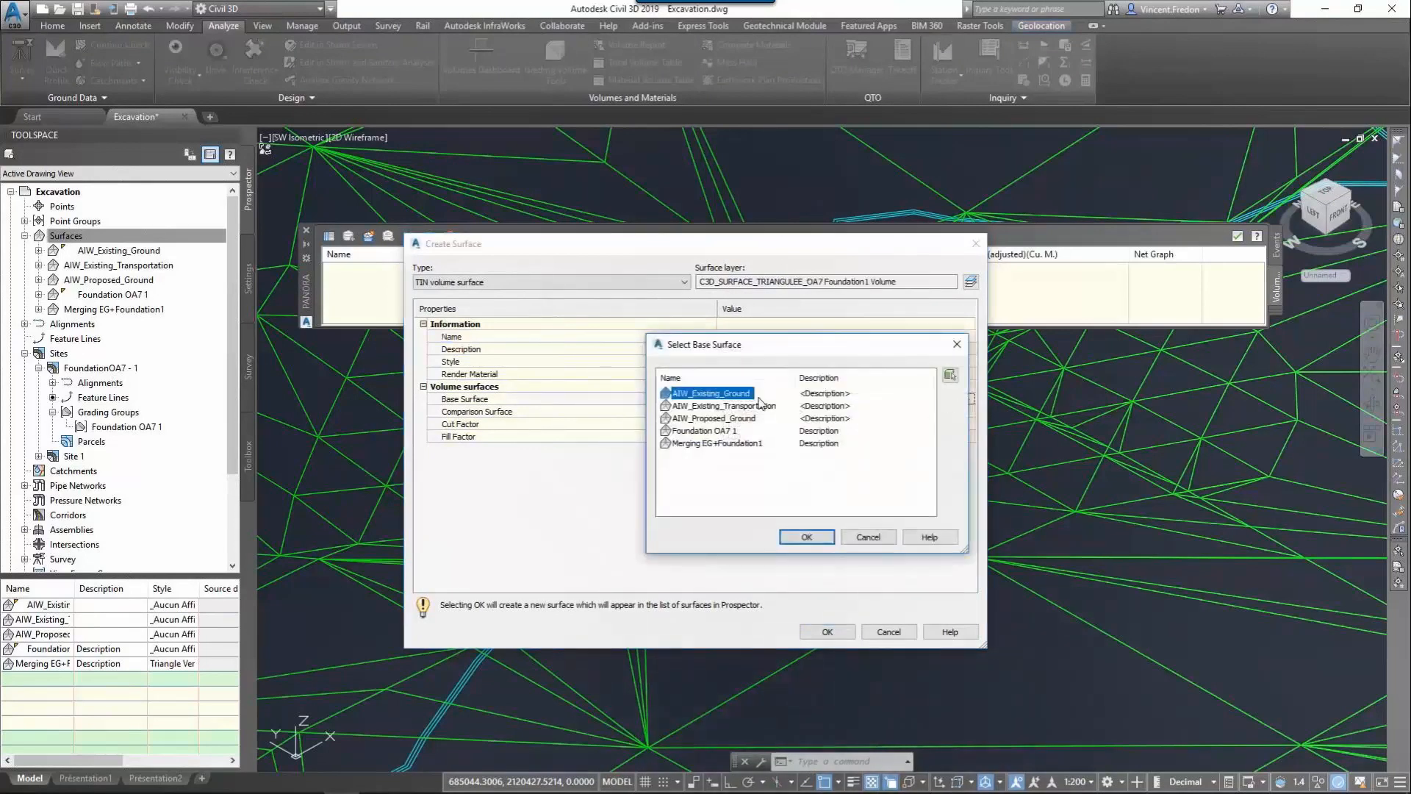
click(808, 536)
click(787, 416)
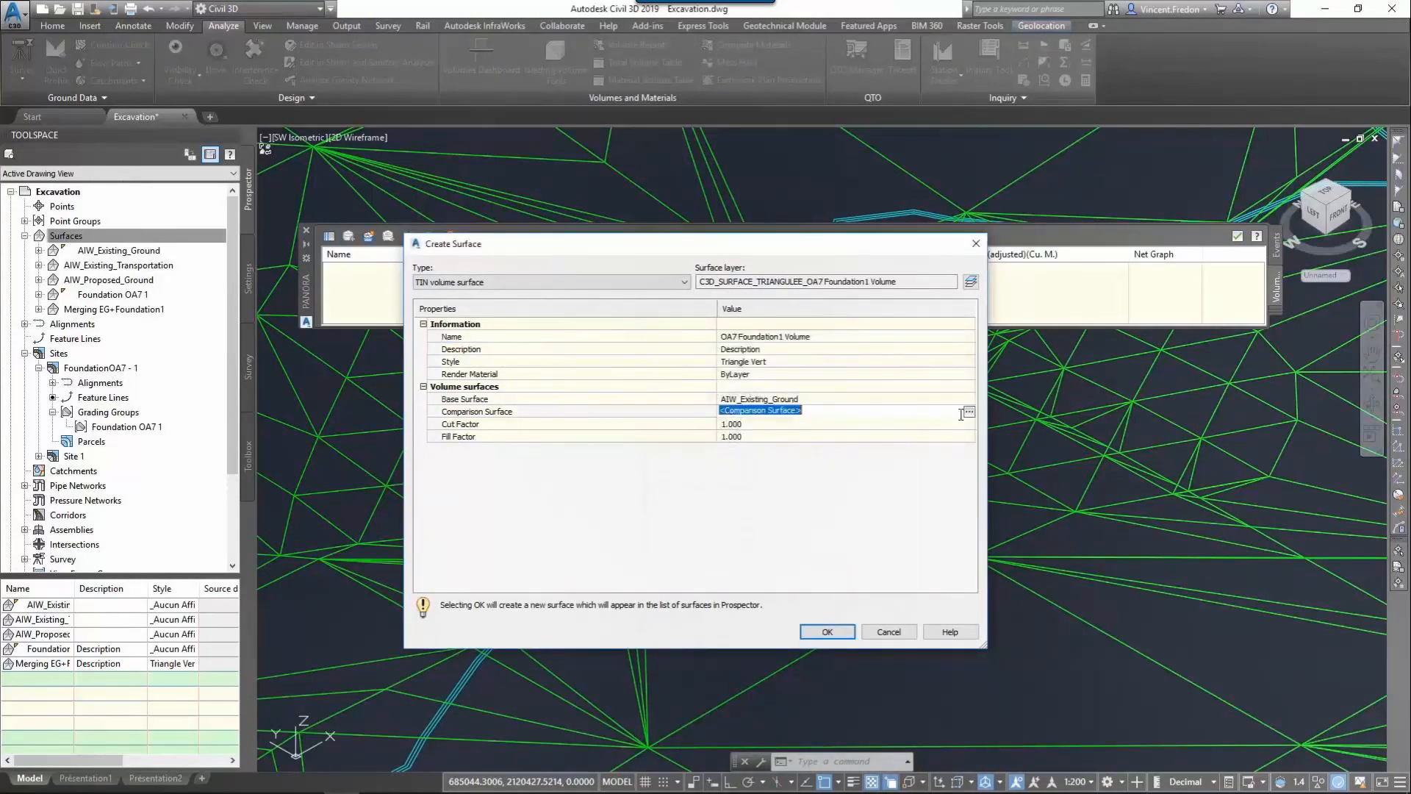
click(969, 411)
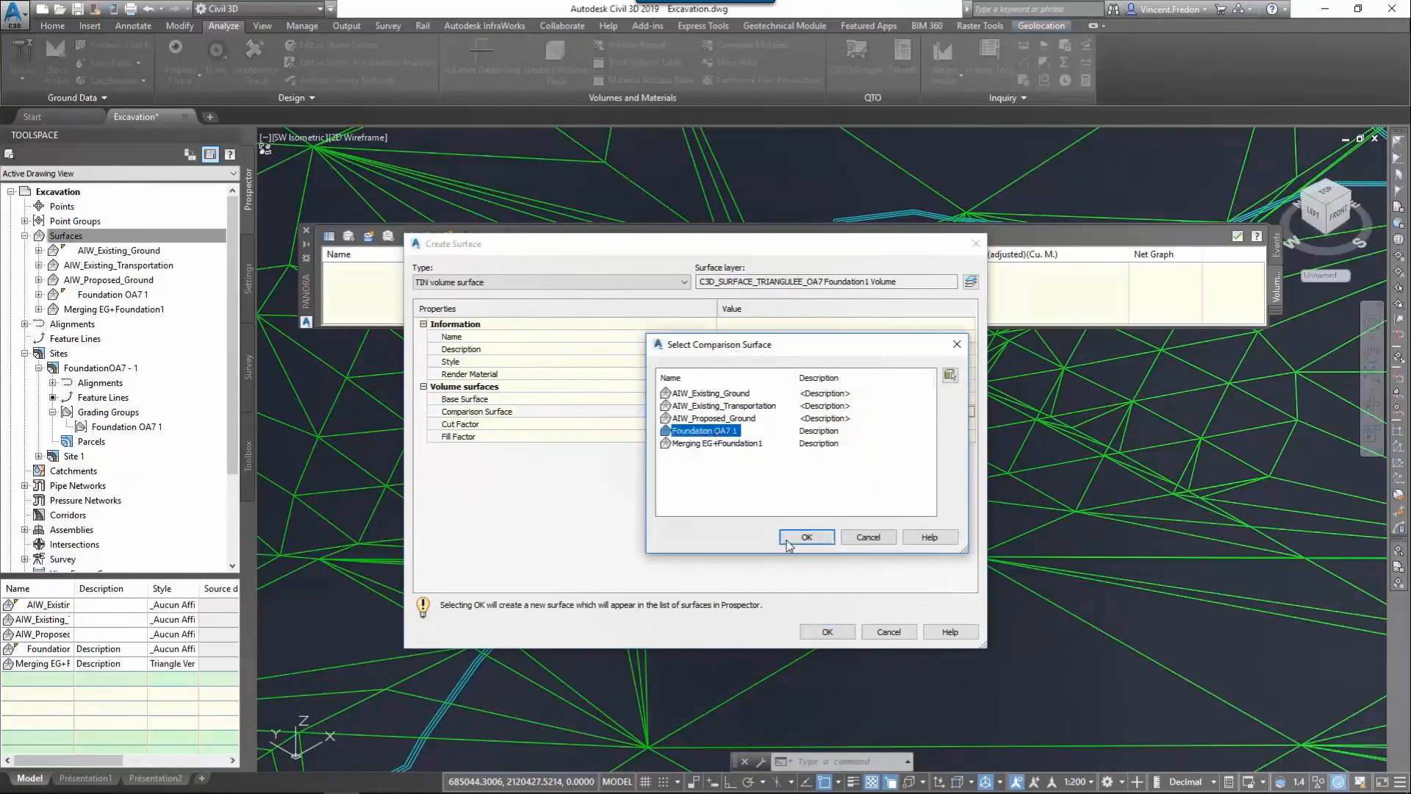
click(807, 538)
click(829, 631)
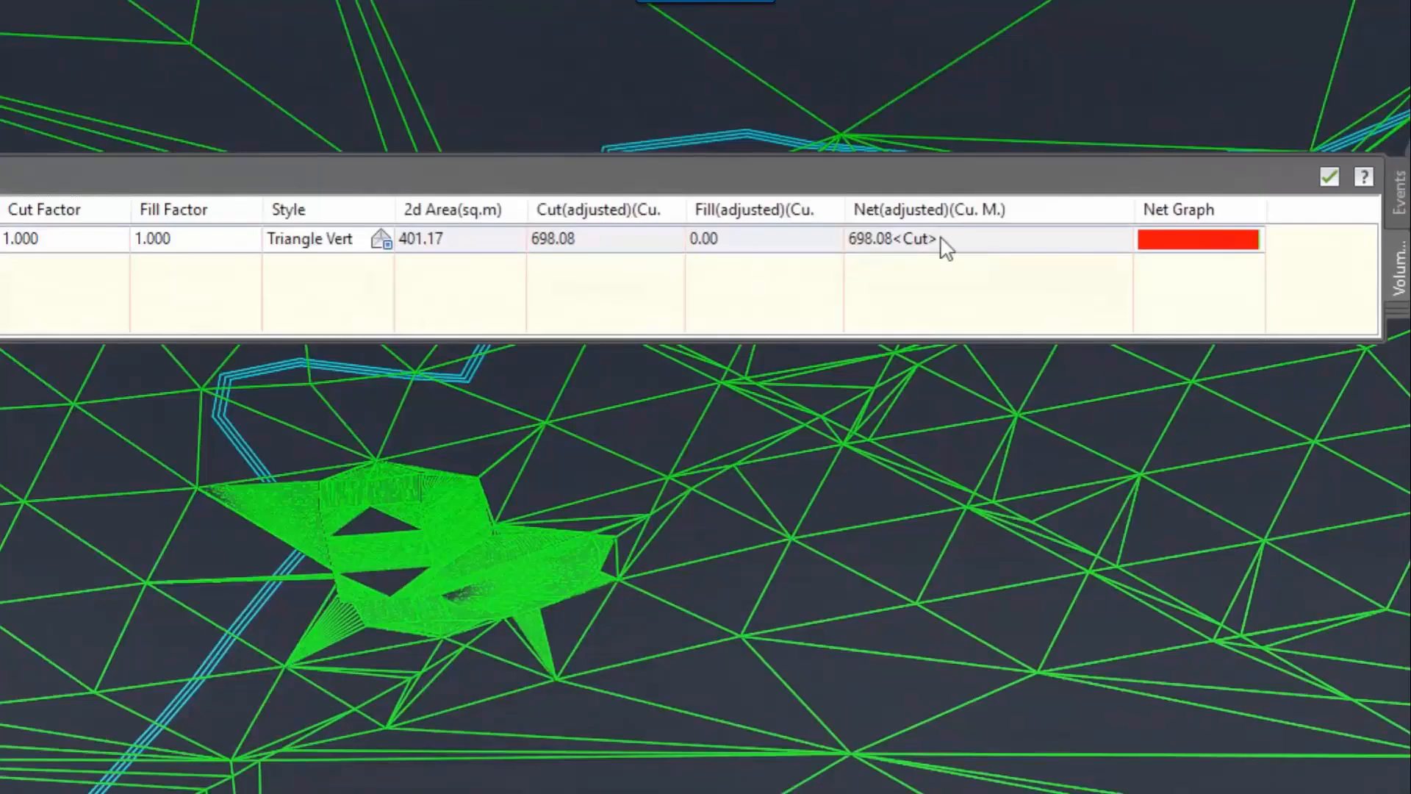
click(941, 239)
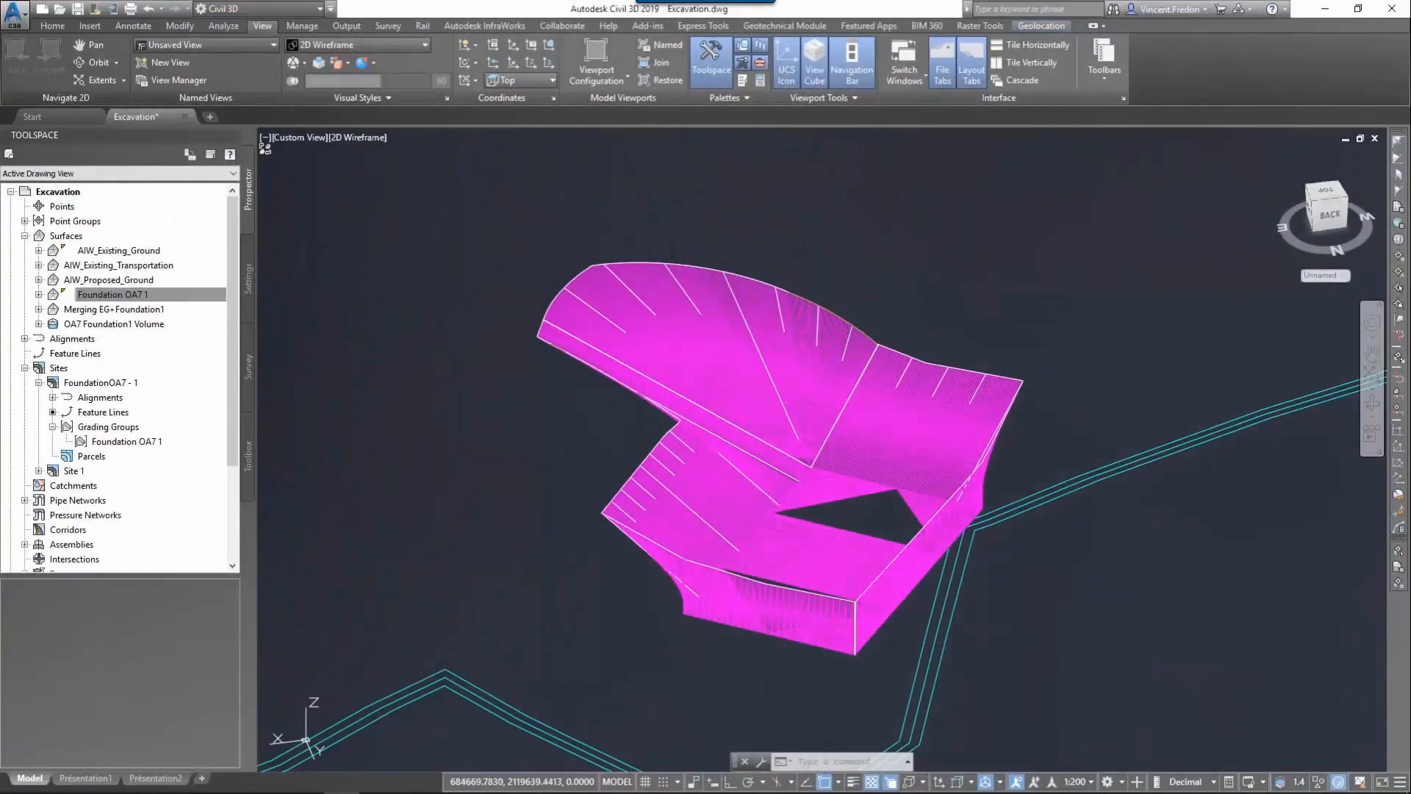
Step: Extract a solid from the Foundation OA7 1 surface to the AIW_Existing_Ground surface, using color 13 and inserting it into the current drawing
click(836, 370)
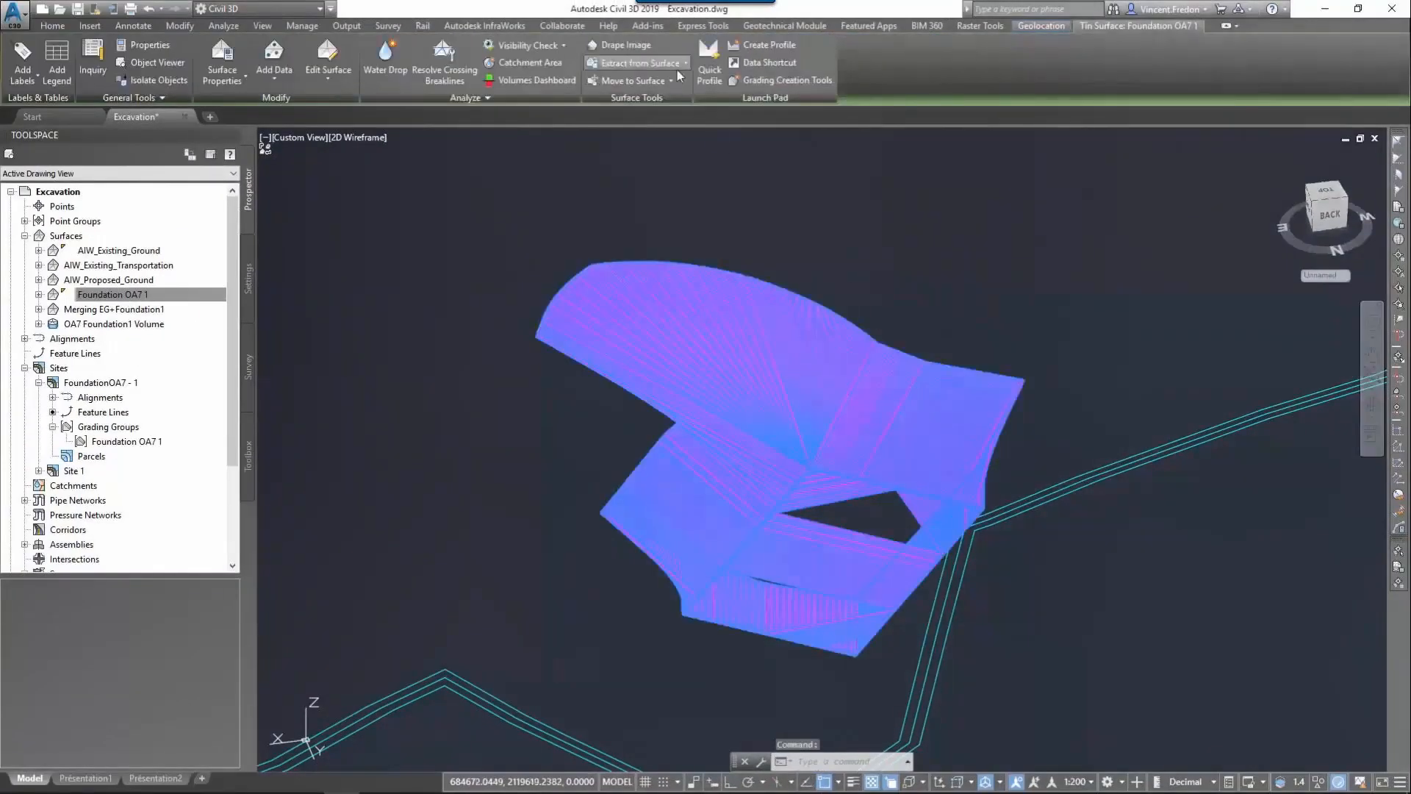
click(670, 64)
click(660, 114)
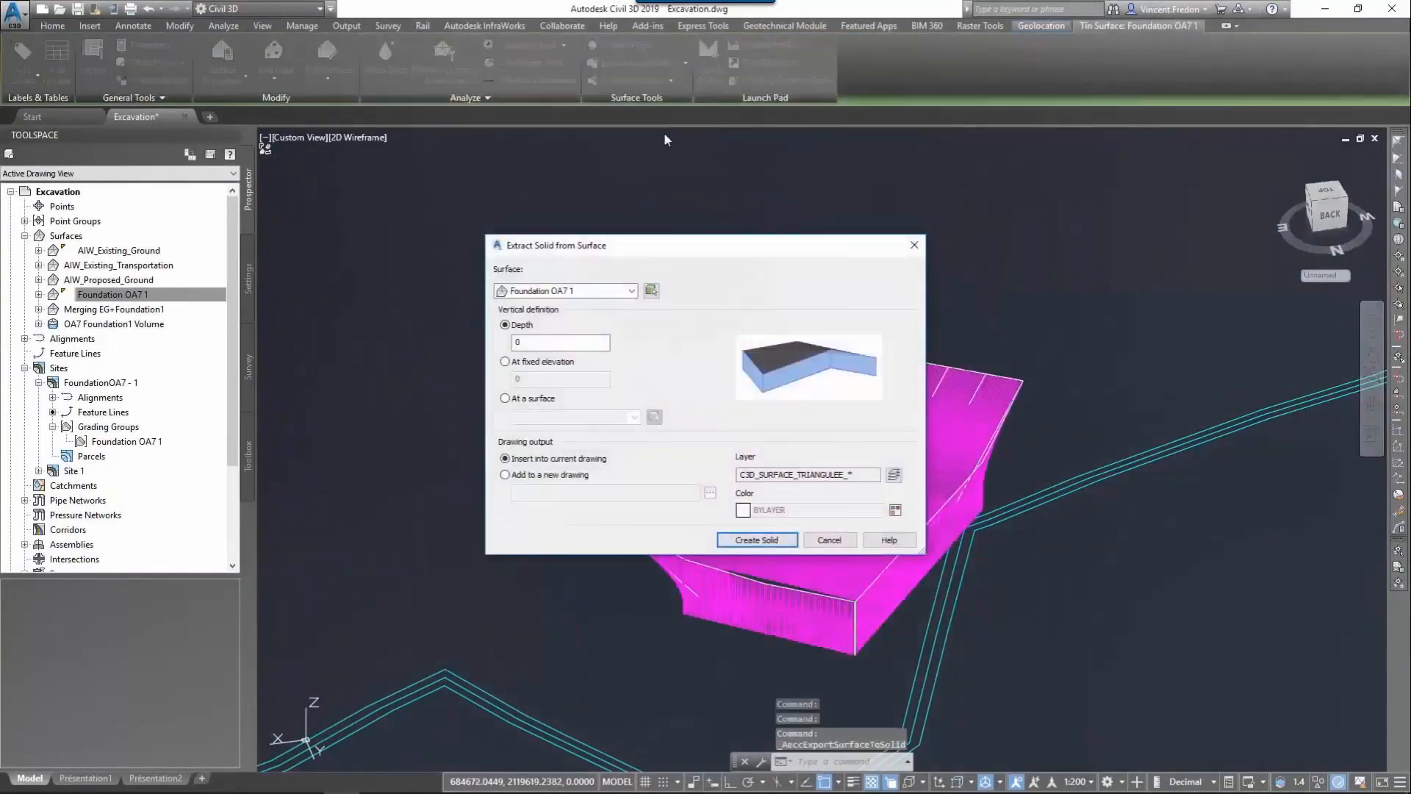
click(505, 399)
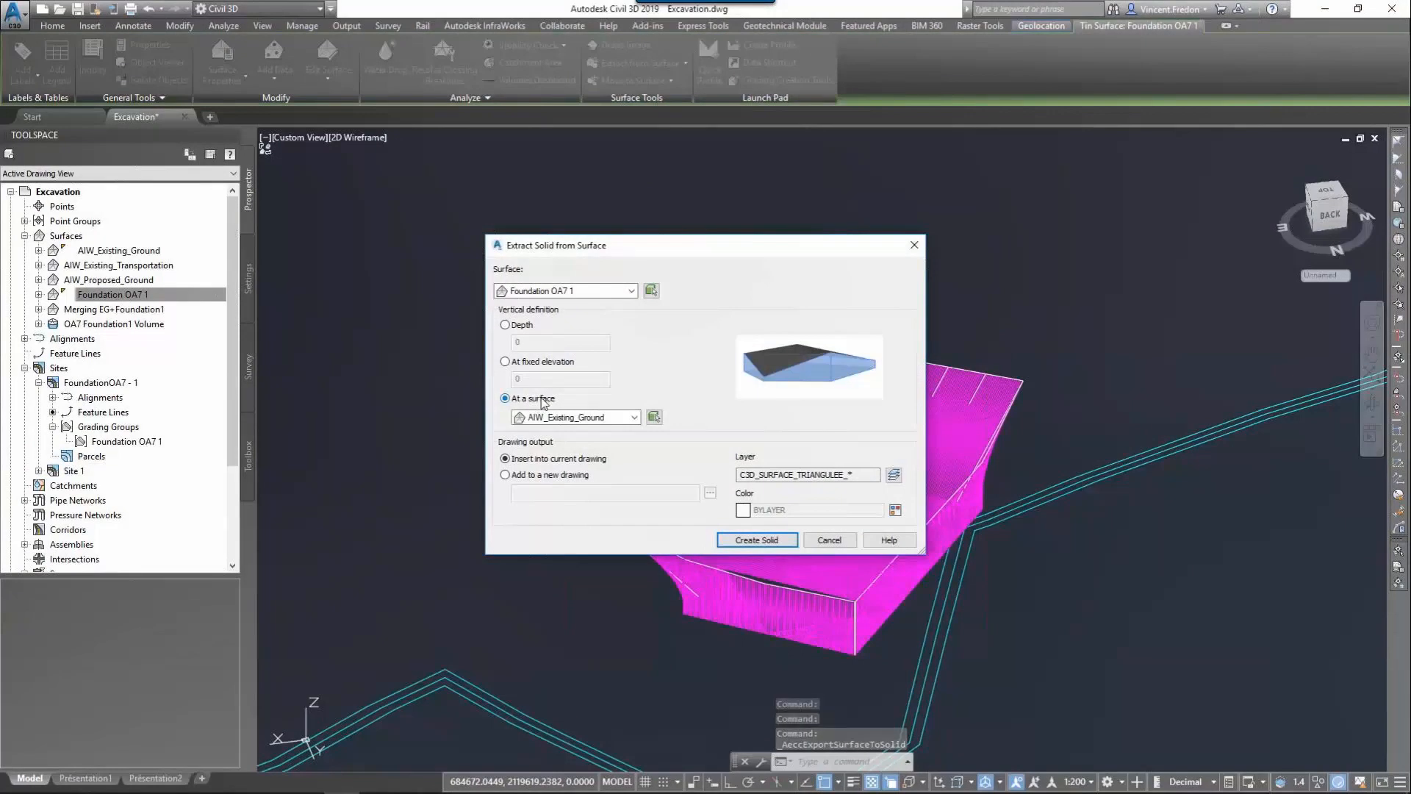
click(895, 509)
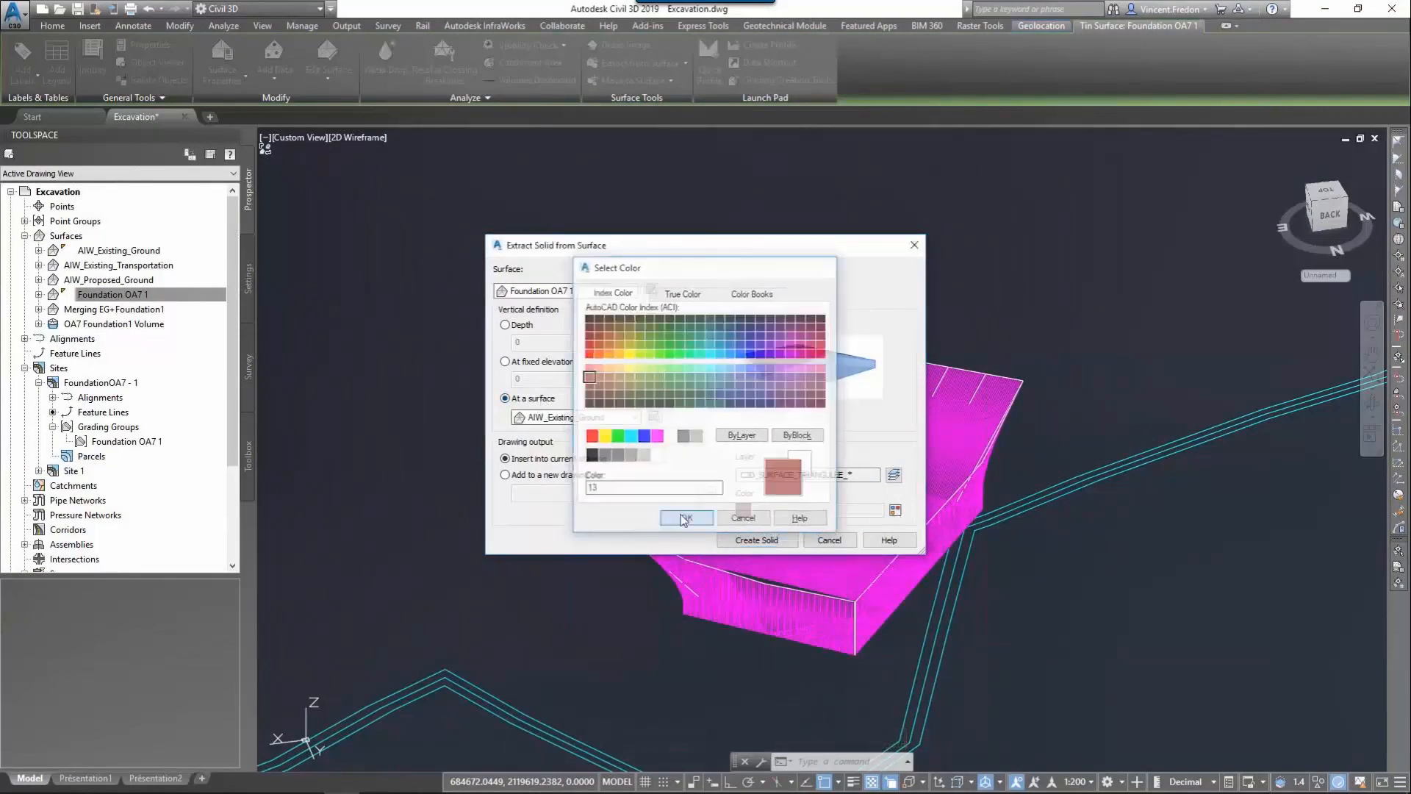
click(685, 519)
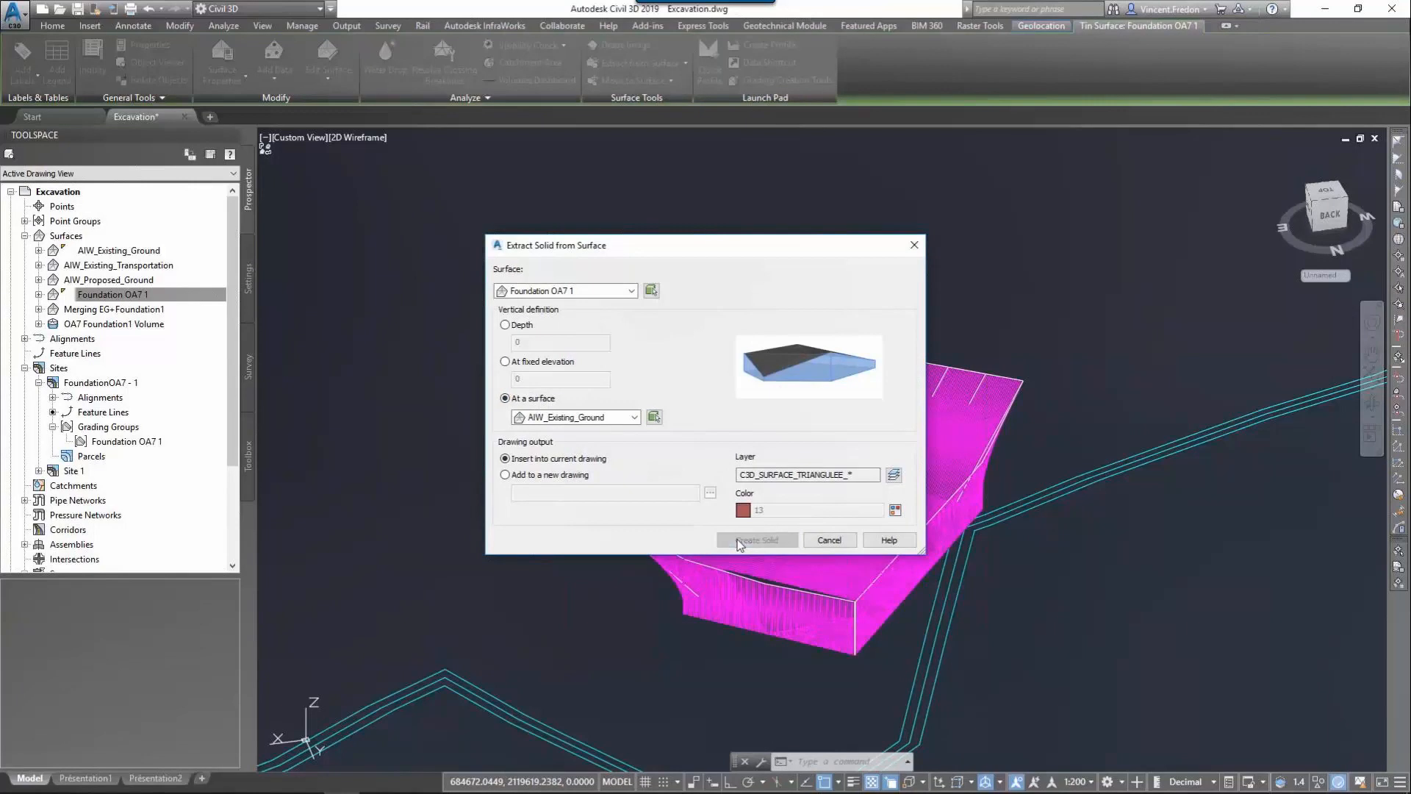
key(Escape)
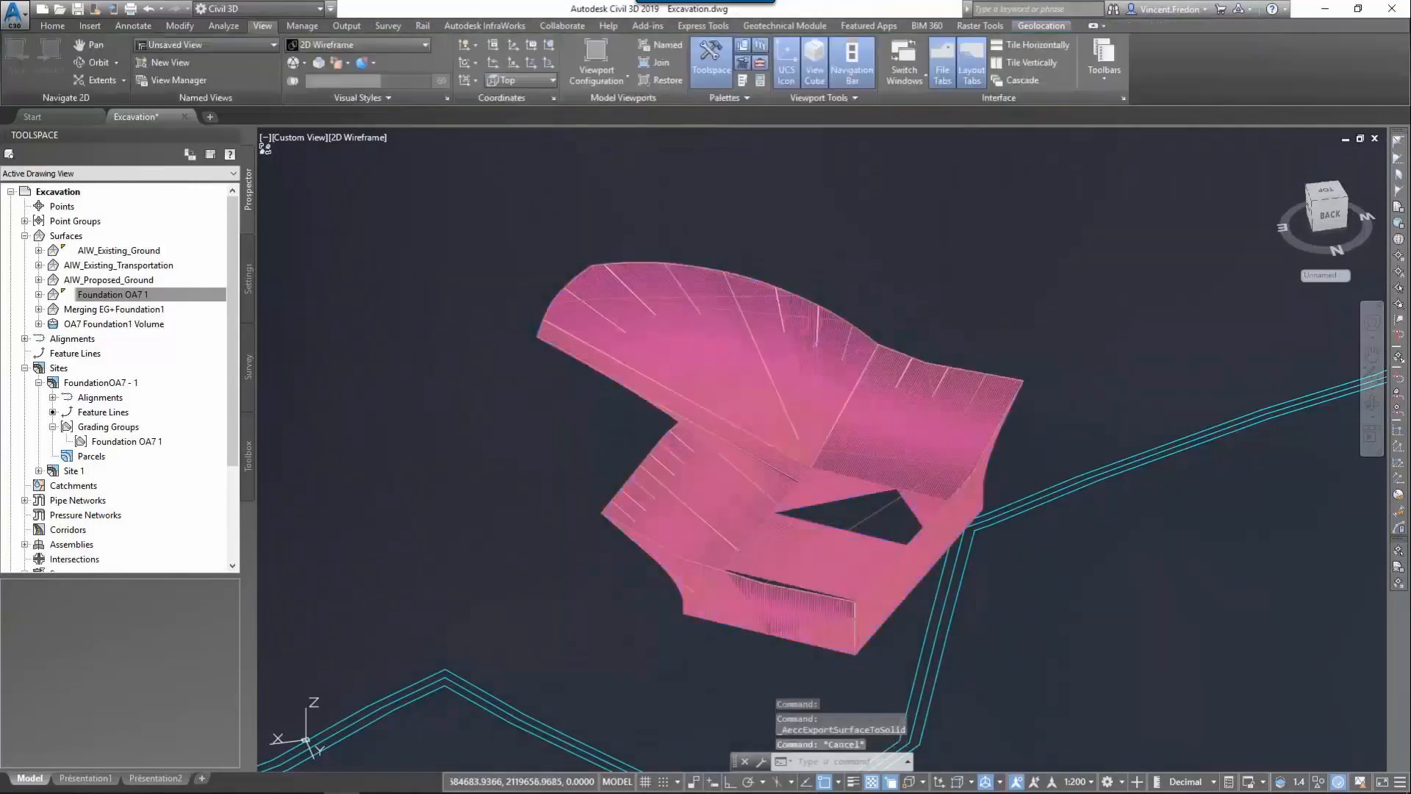
Step: Inspect the extracted excavation solid from several angles in the Object Viewer
click(711, 506)
click(765, 557)
right_click(632, 572)
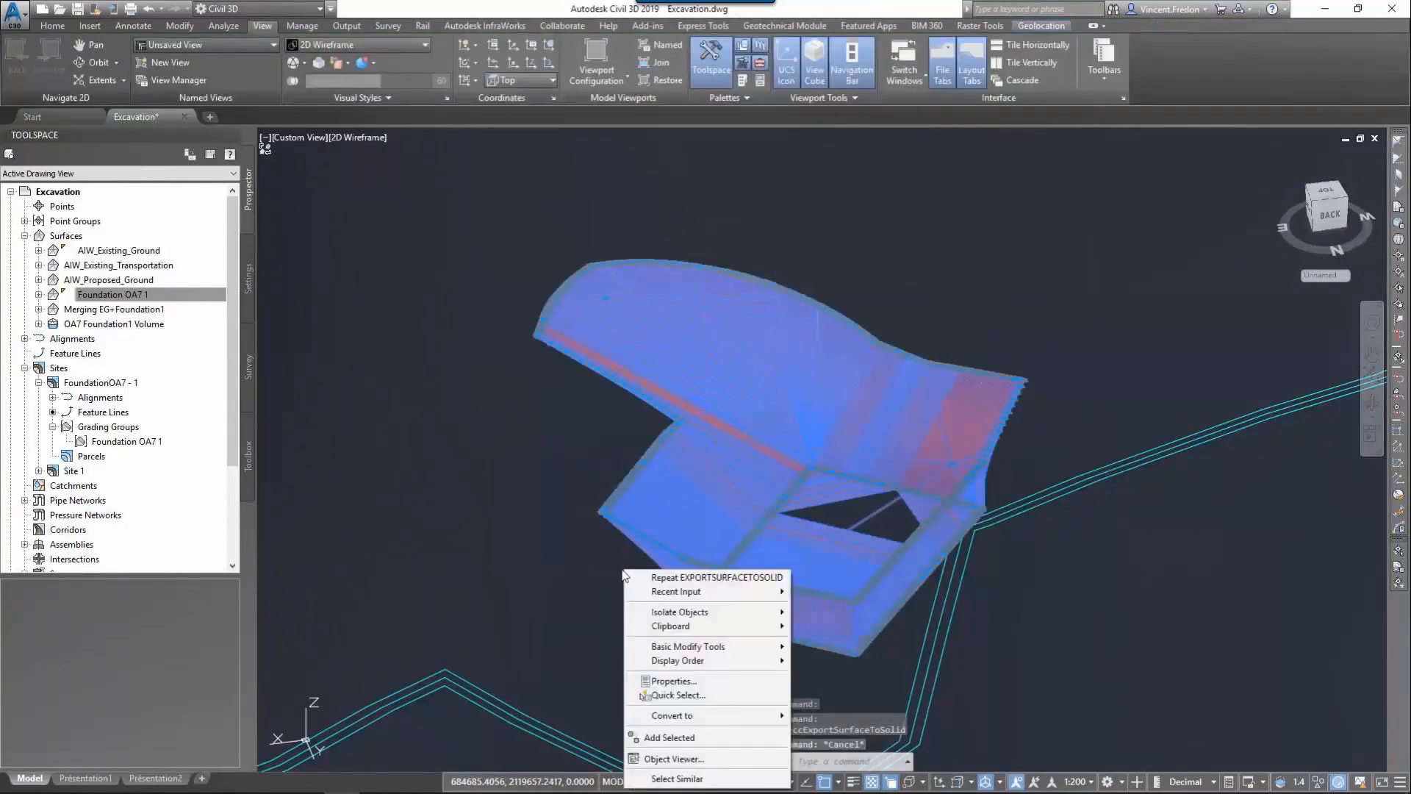
click(673, 759)
drag(729, 588, 698, 441)
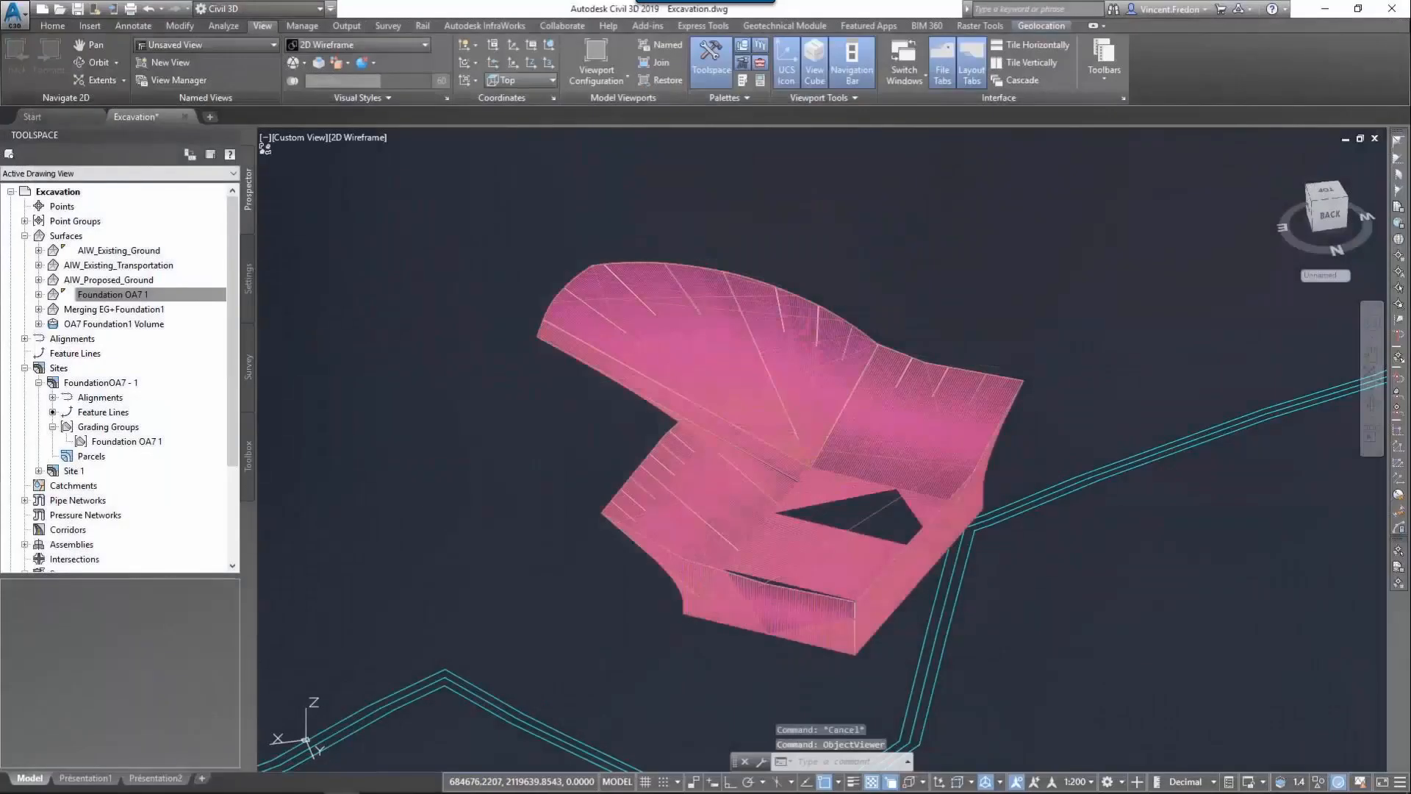
Step: Attach only the Volume property set to the excavation's 3D solid through its extended data
click(728, 367)
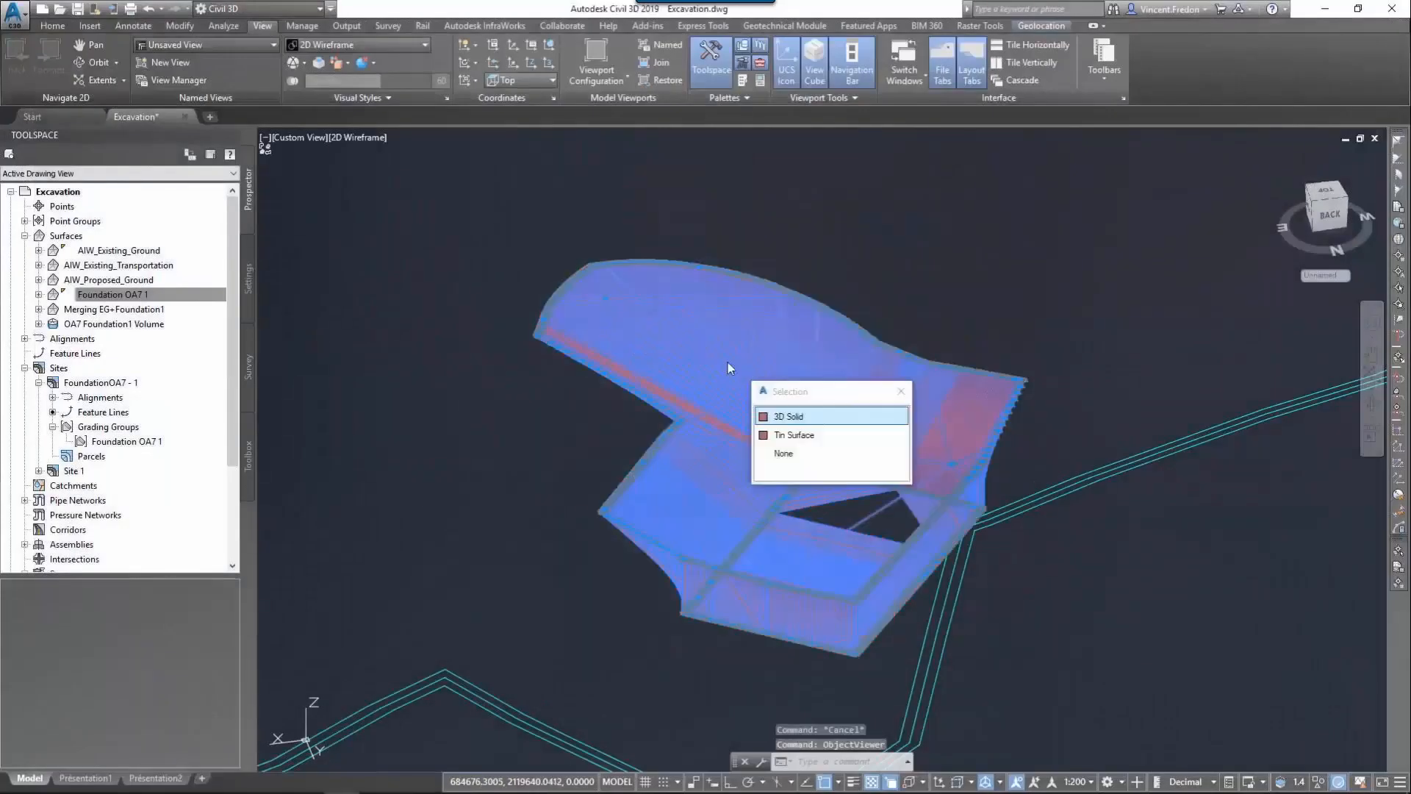
click(791, 418)
right_click(864, 281)
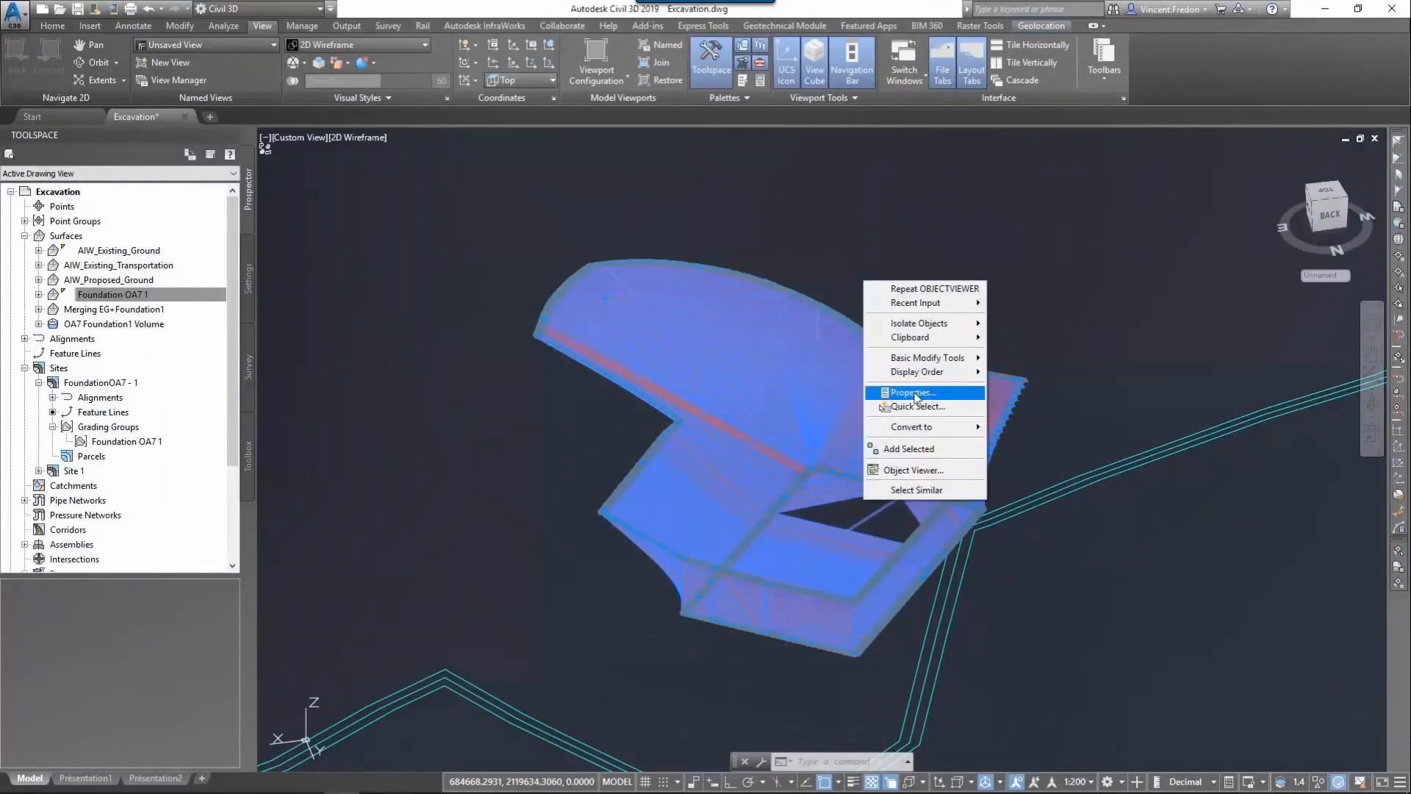
click(913, 393)
click(42, 644)
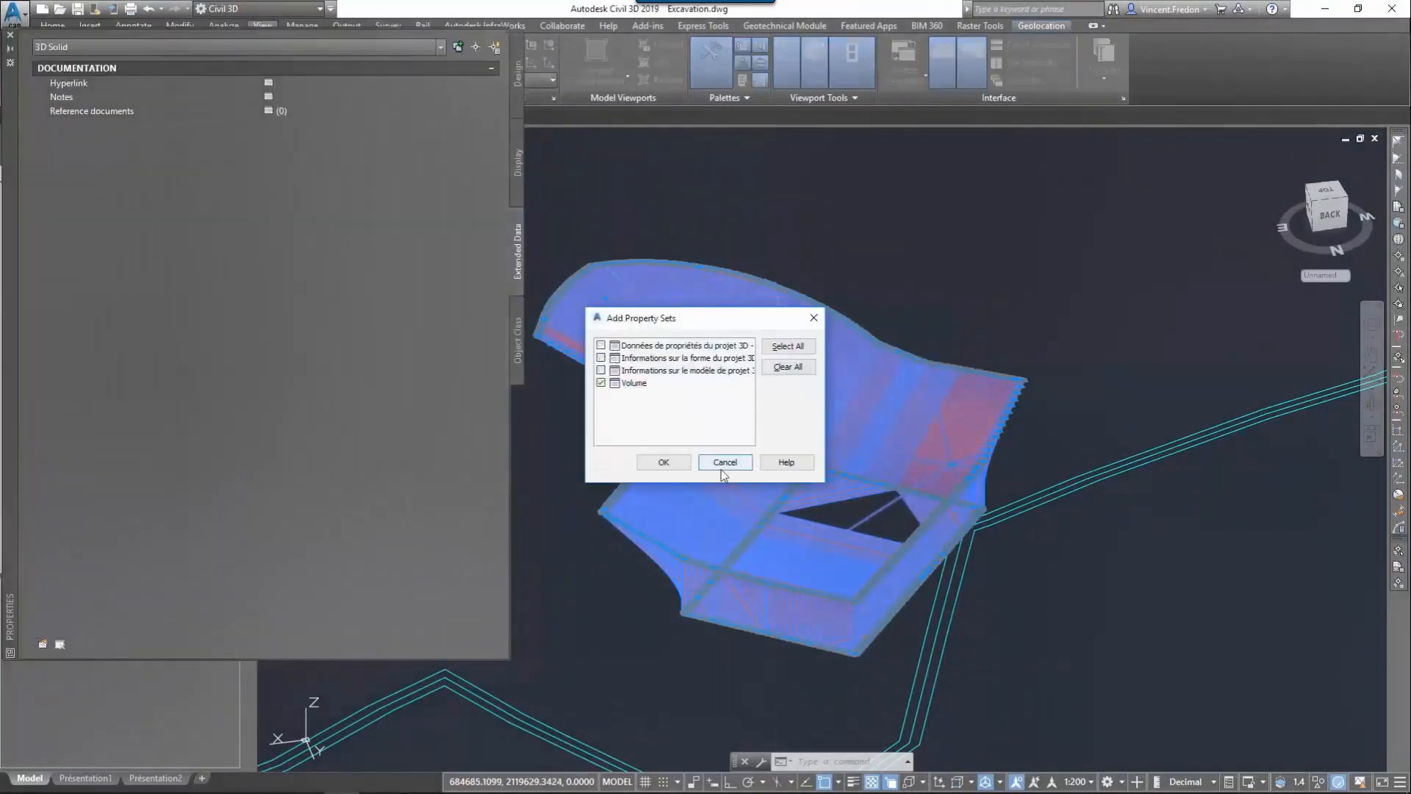
click(663, 462)
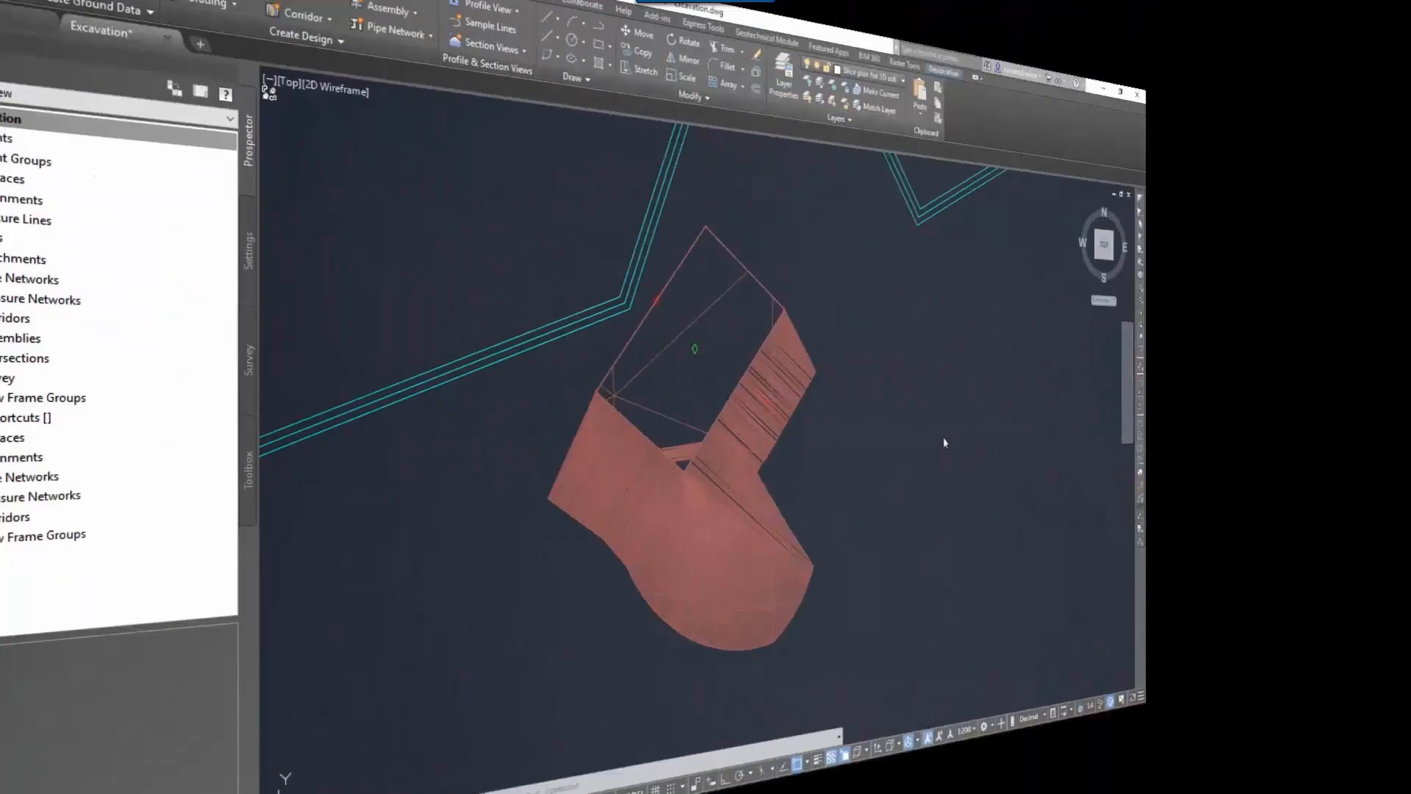
Step: Draw a rectangle enclosing the whole excavation solid in plan view on the slice plan layer
click(580, 63)
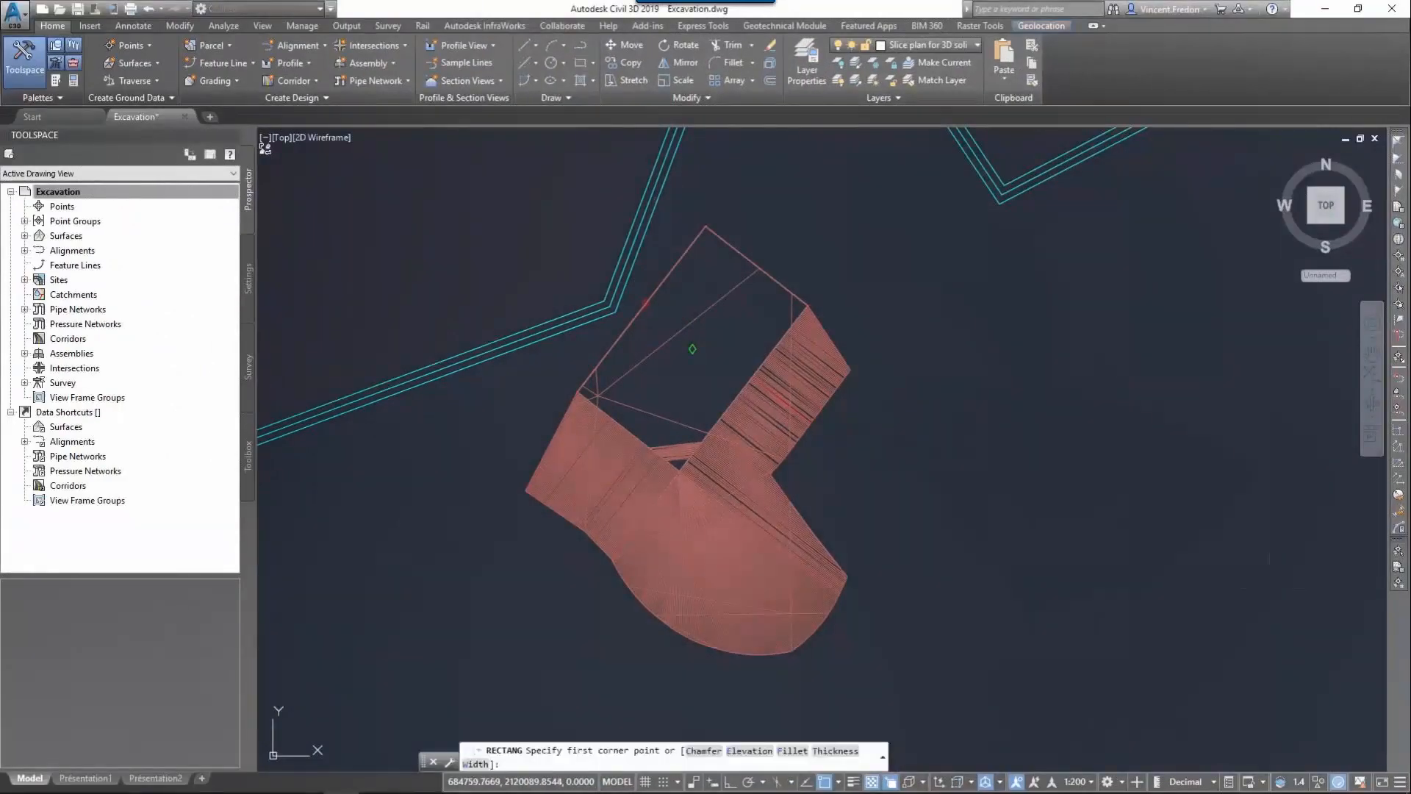
click(477, 186)
click(916, 683)
key(Return)
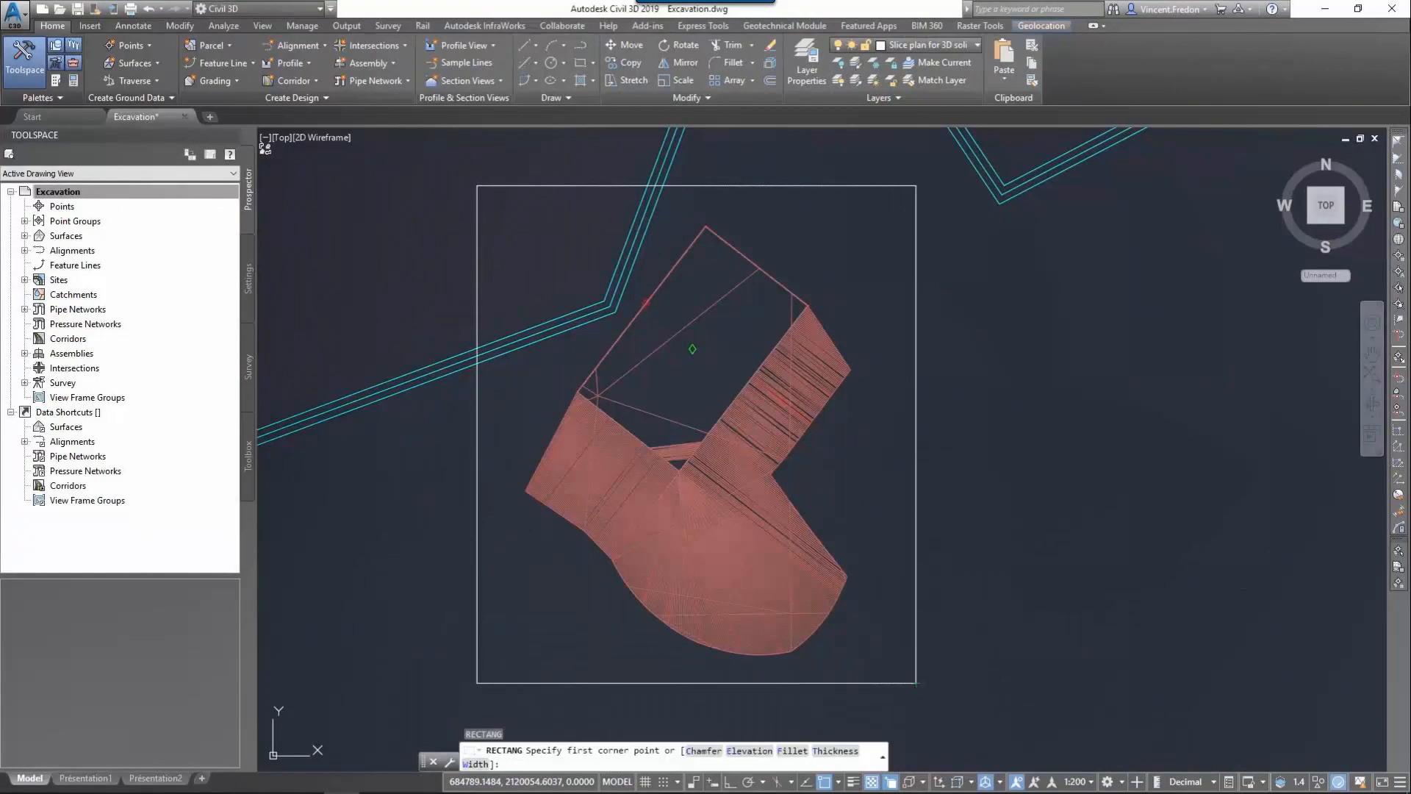
key(Escape)
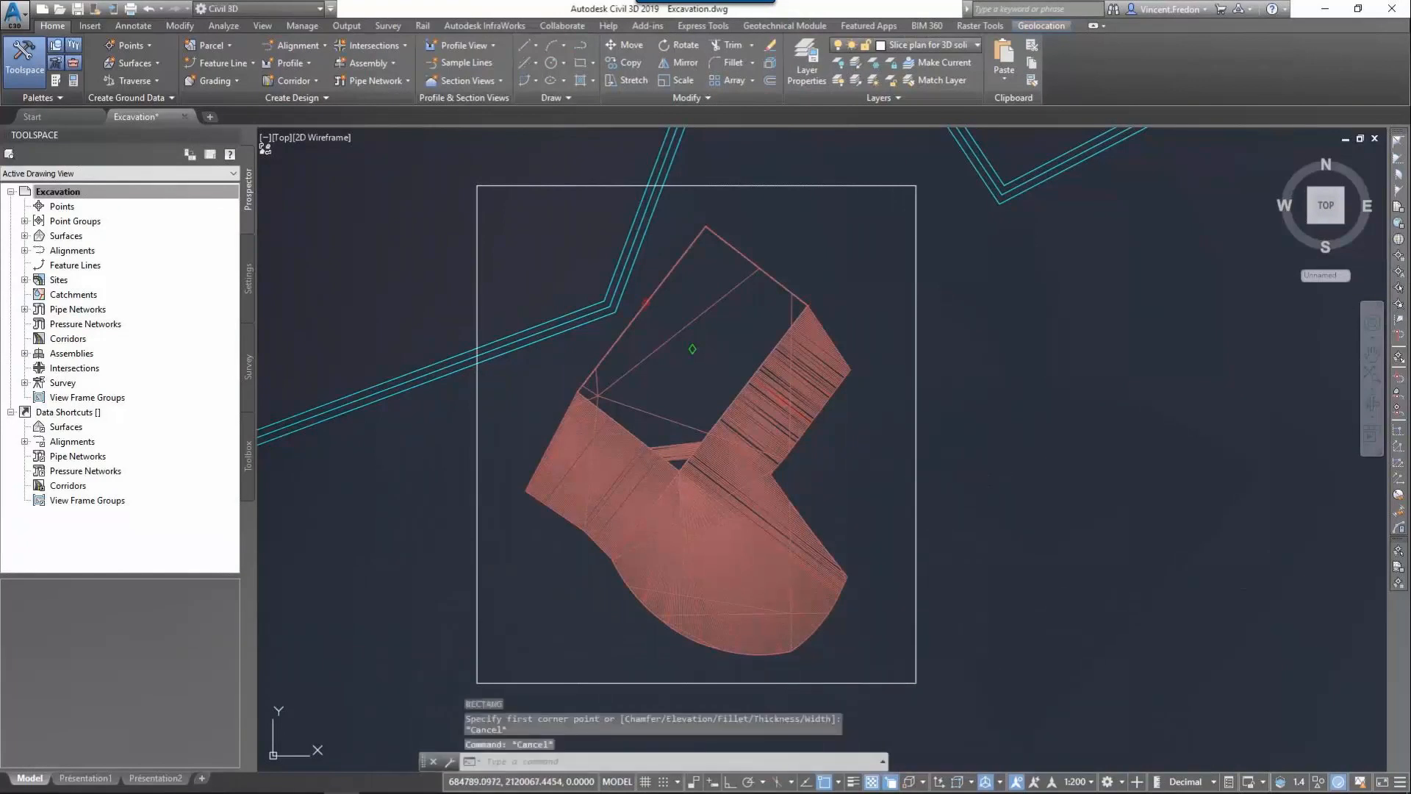
Step: Set the rectangle's elevation to 265.7
click(916, 471)
right_click(950, 494)
click(978, 616)
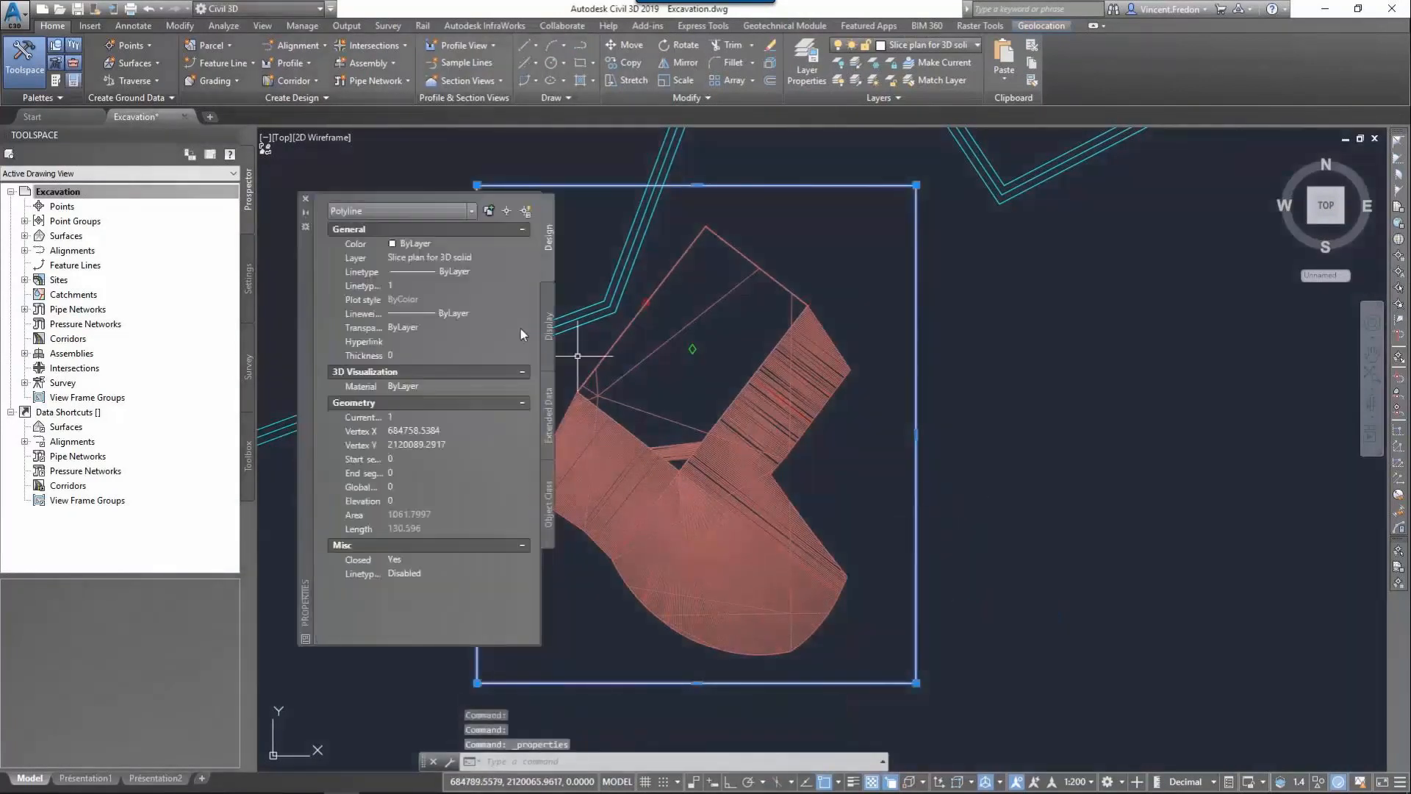
click(415, 501)
text(265.7)
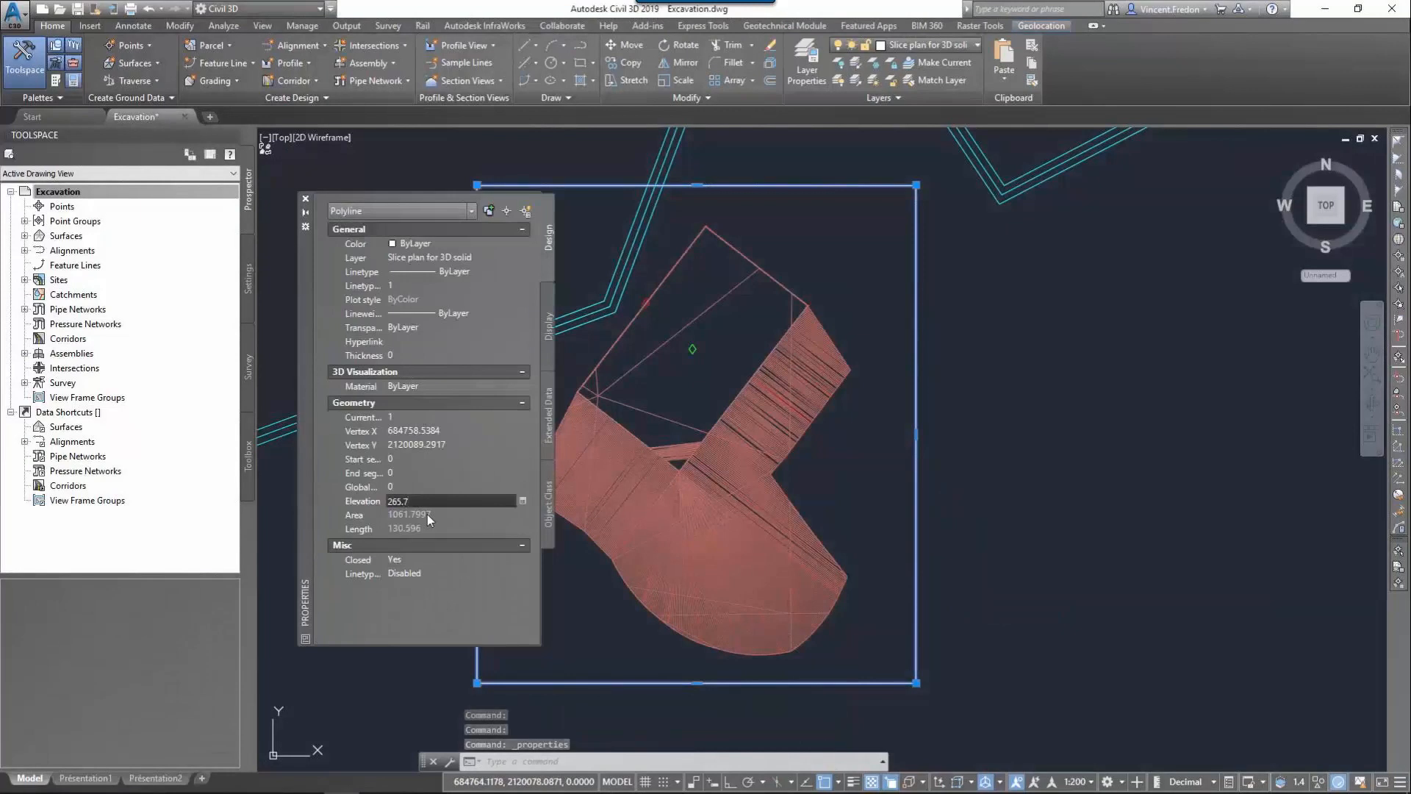
key(Return)
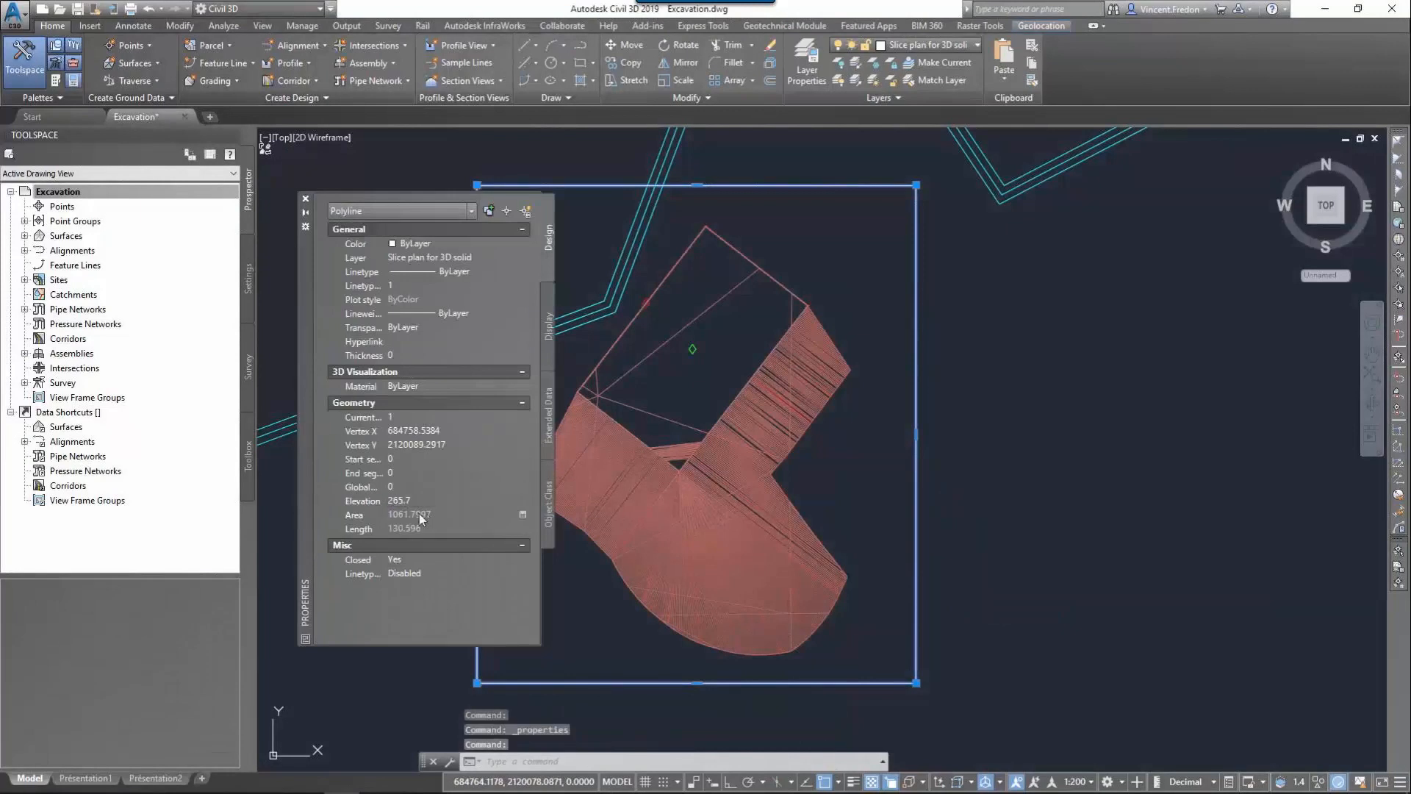
click(306, 200)
key(Escape)
Step: Check the rectangle against the solid in the front view and set its elevation to 266.7
click(1325, 220)
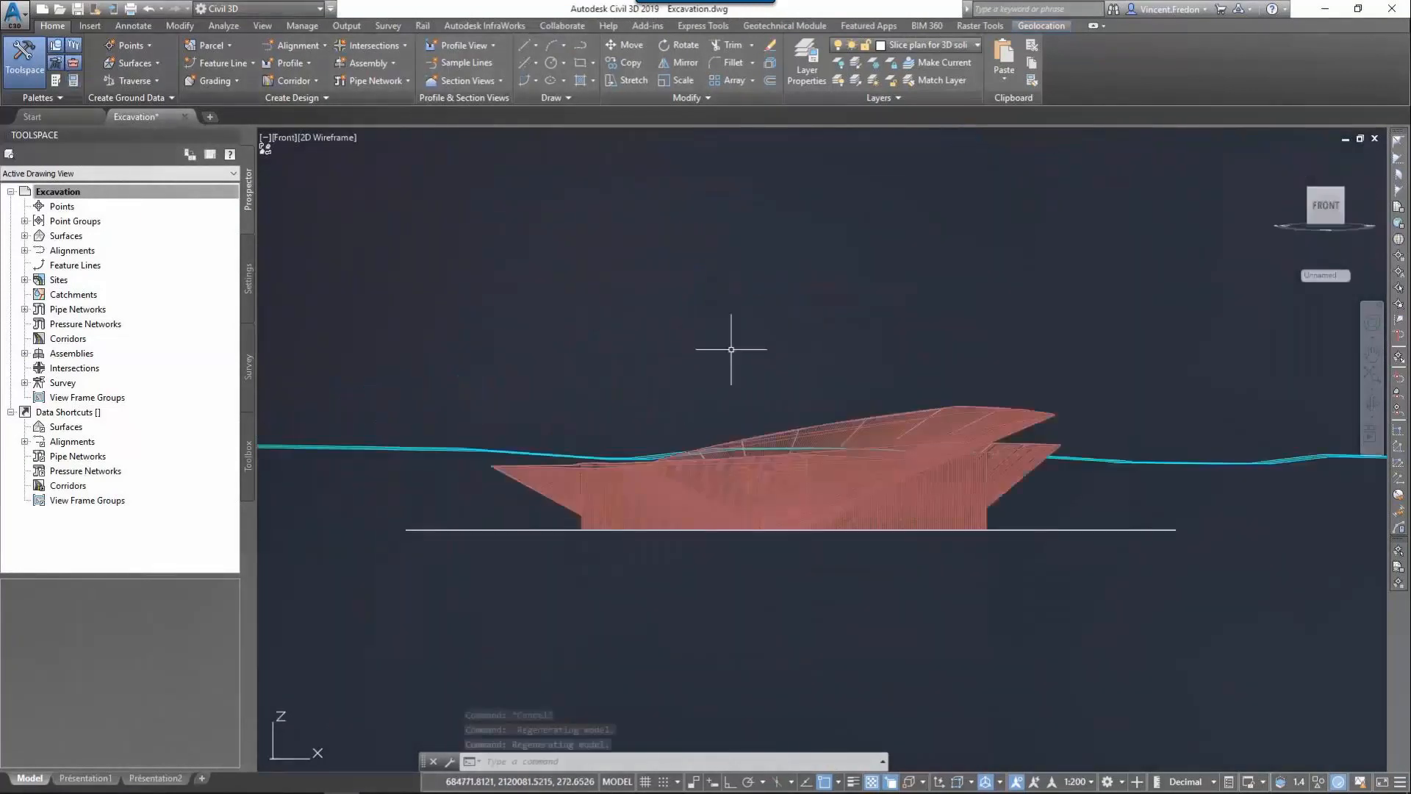
key(Escape)
click(506, 530)
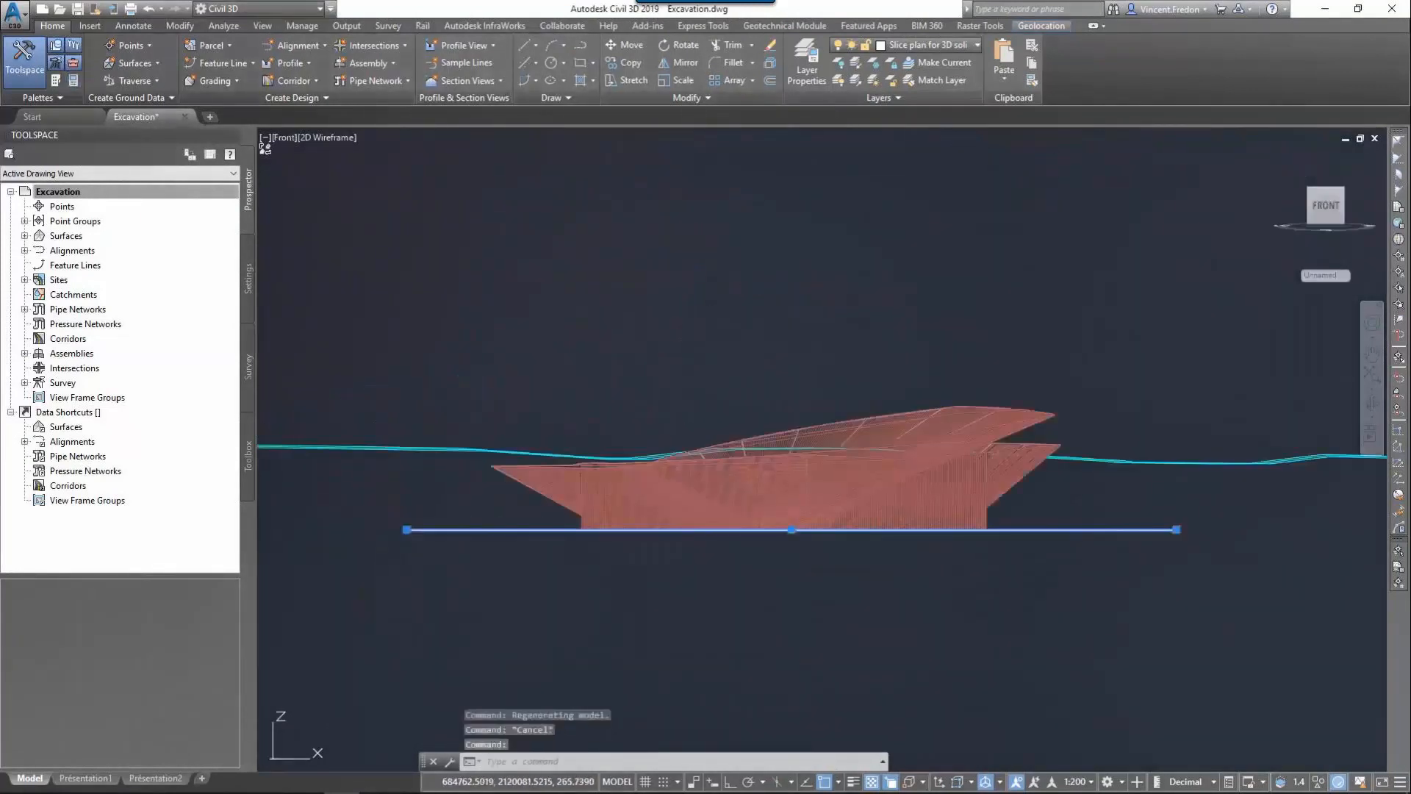
right_click(506, 528)
click(547, 630)
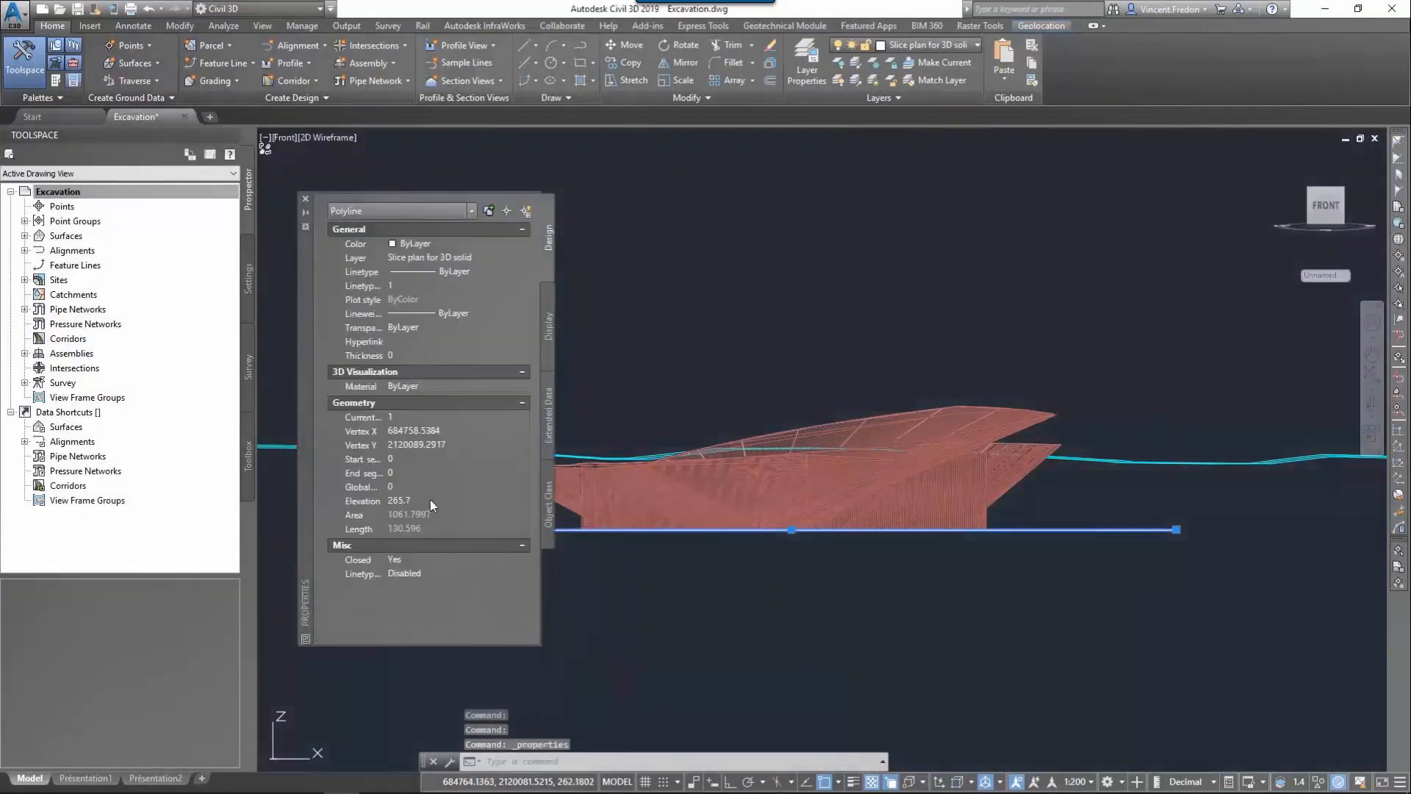
click(430, 500)
text(266.7)
key(Return)
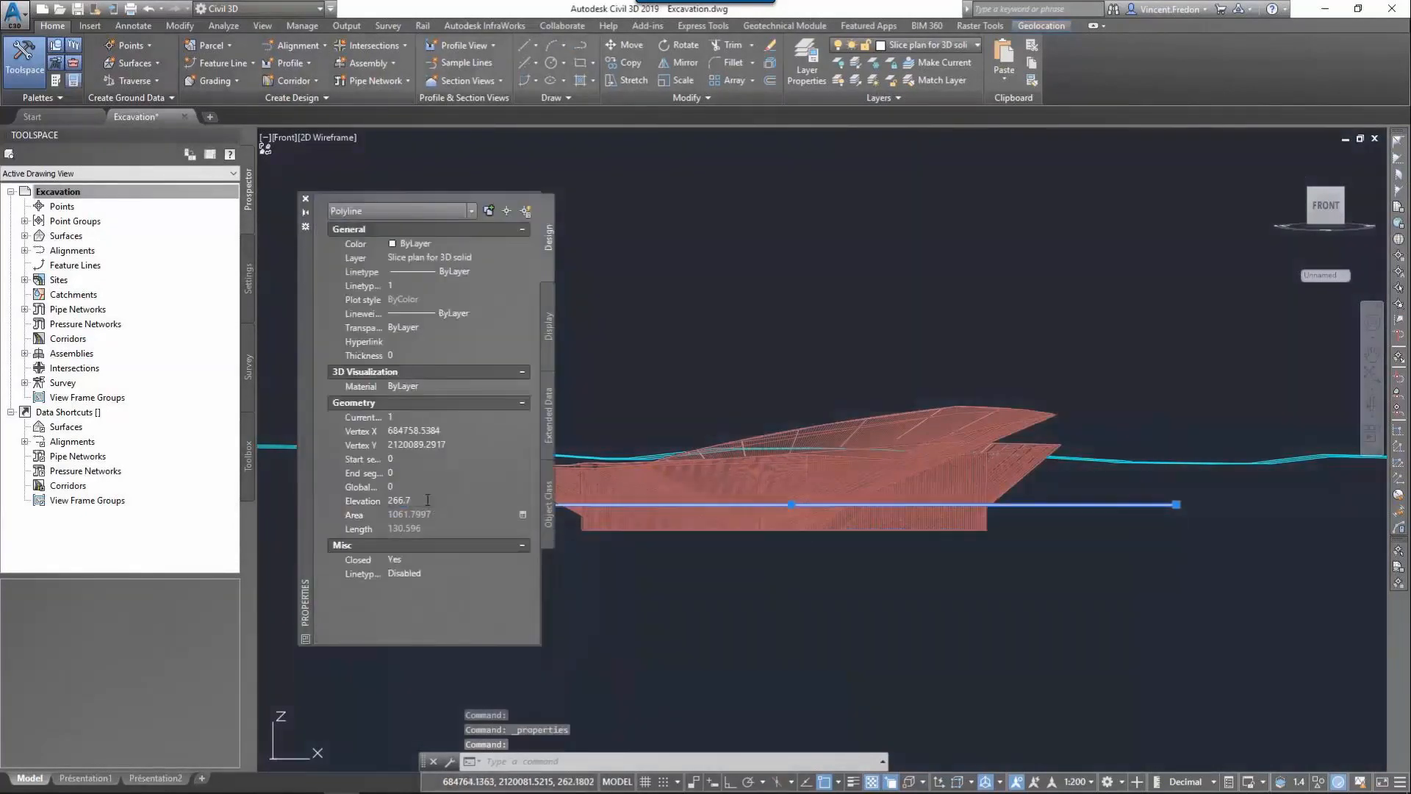
key(Escape)
key(Escape)
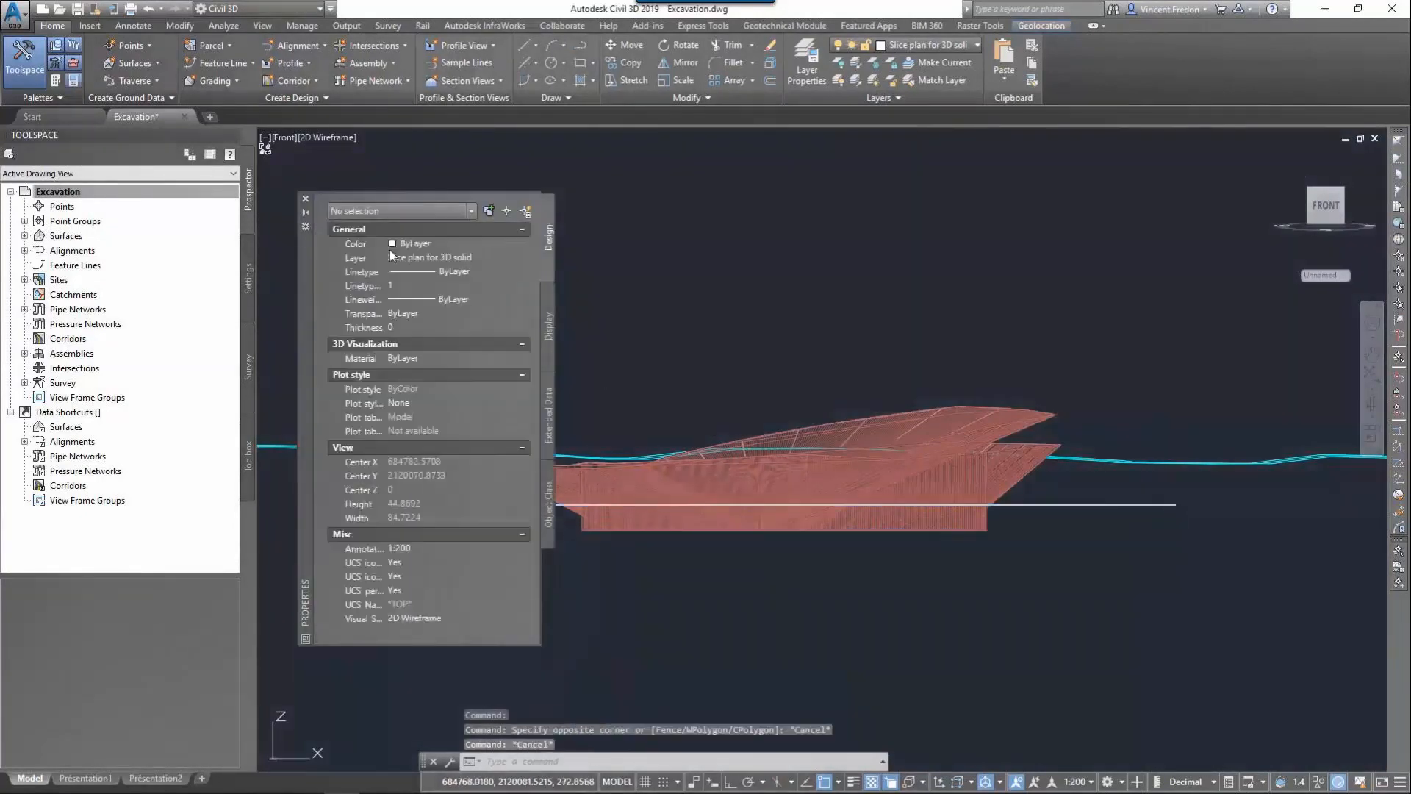
click(306, 200)
Step: Switch to the 3D Modeling workspace and slice the excavation solid with the rectangle as planar object, keeping both sides
click(254, 9)
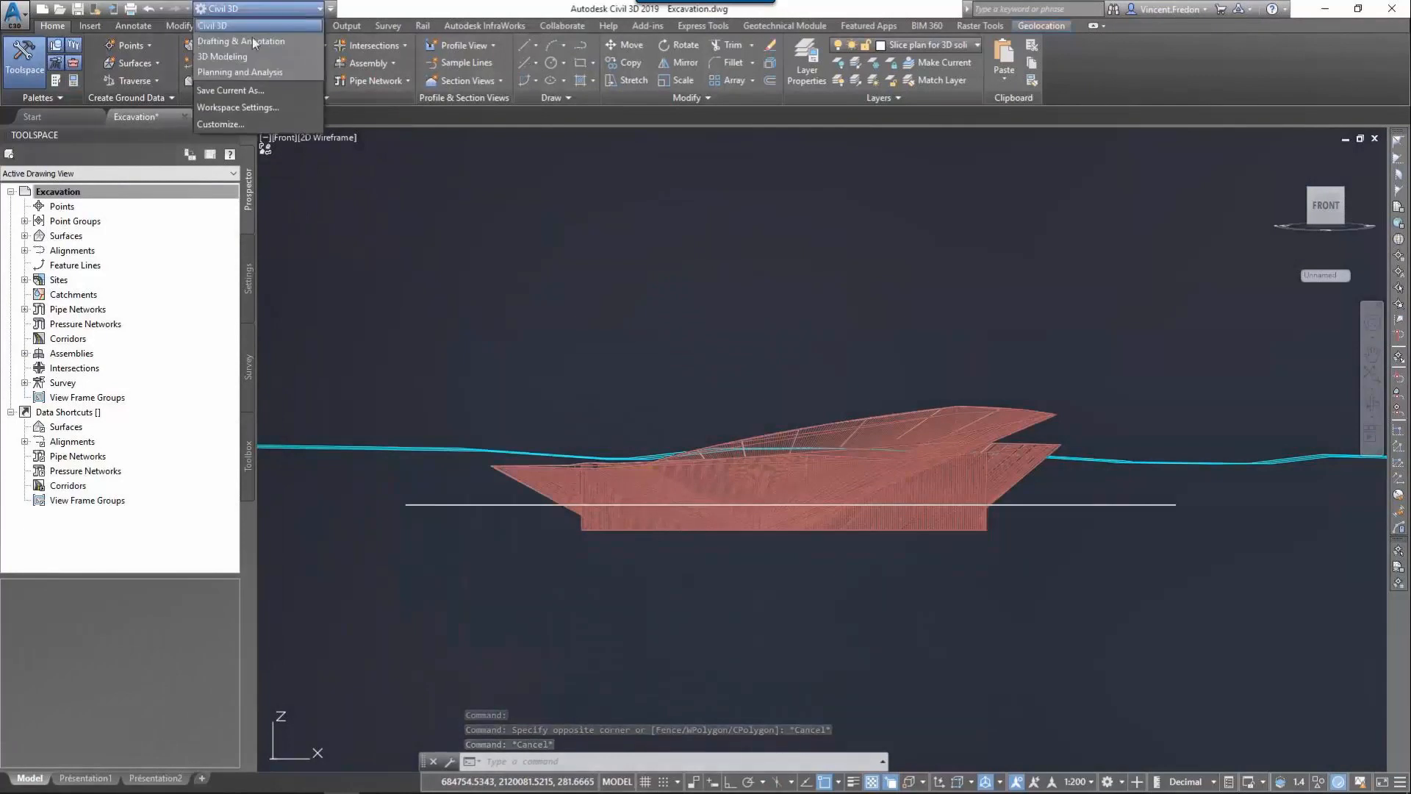
click(241, 55)
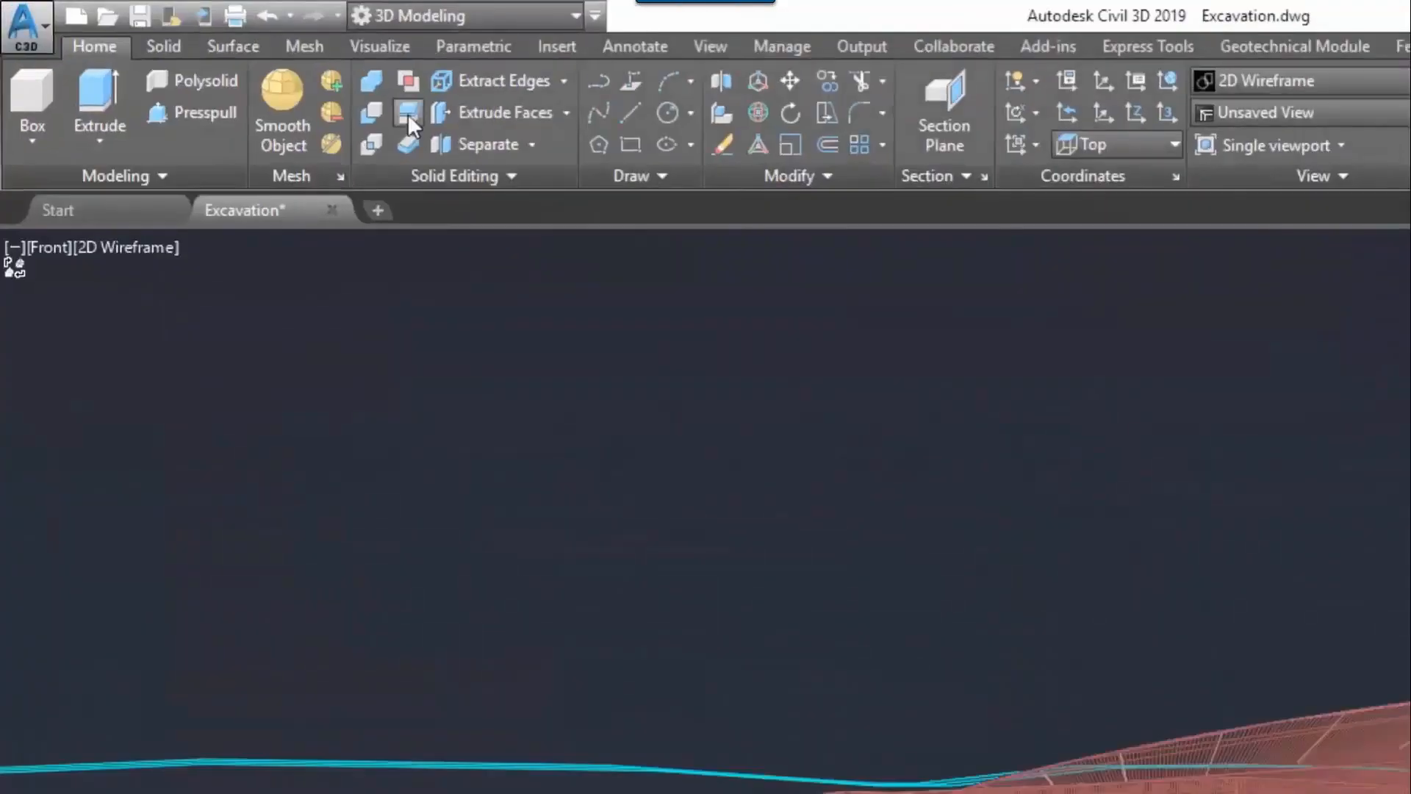
click(408, 113)
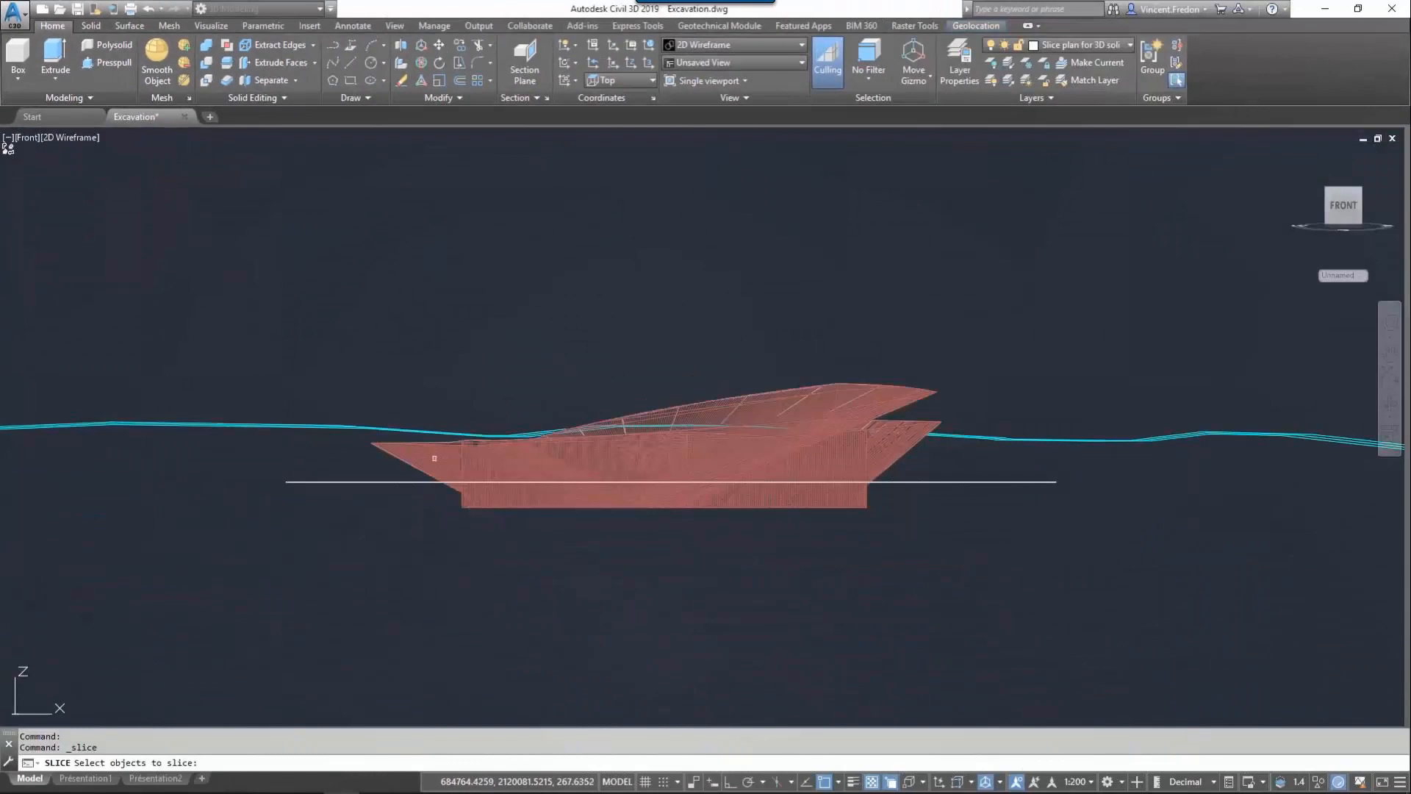
click(435, 458)
click(494, 516)
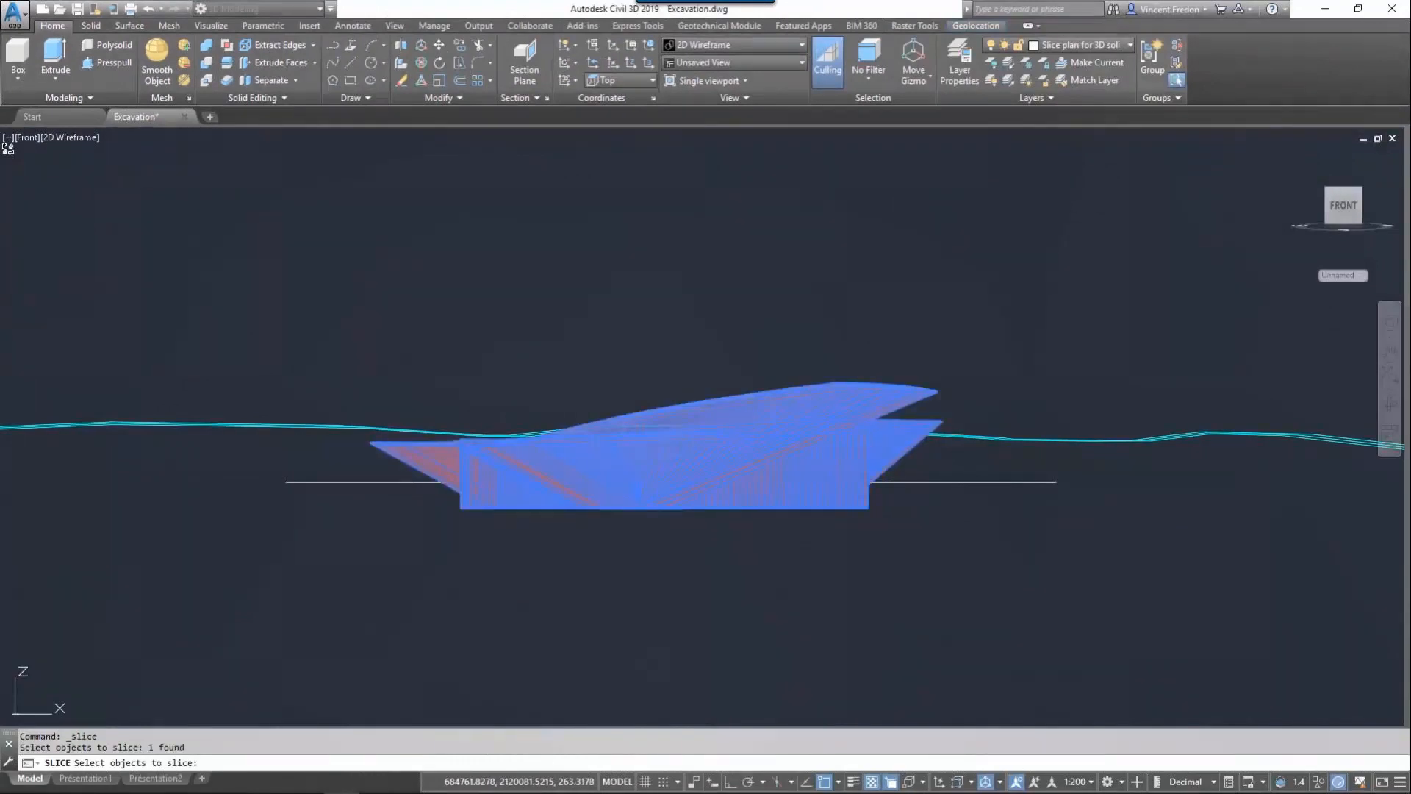
right_click(378, 570)
click(411, 575)
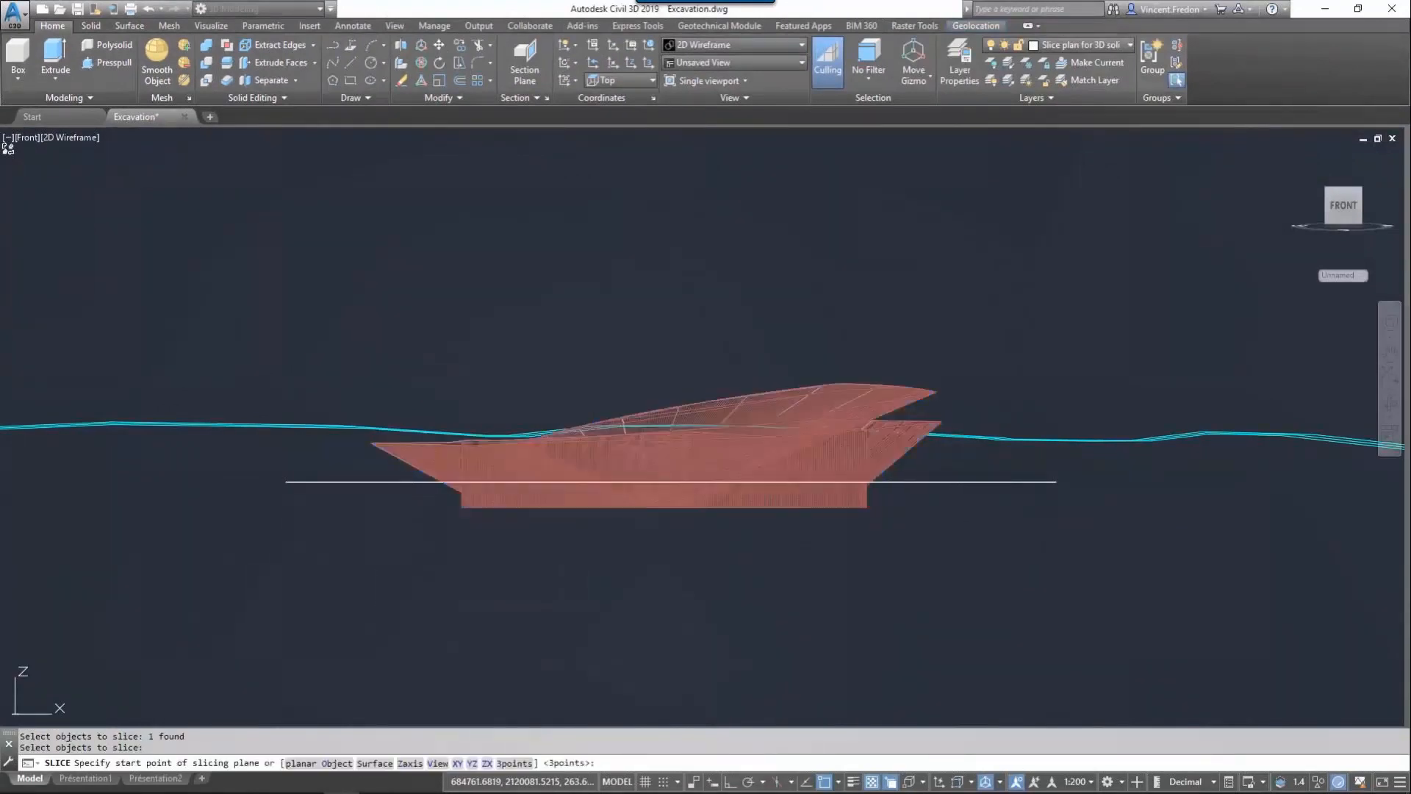
text(o)
key(Return)
click(351, 482)
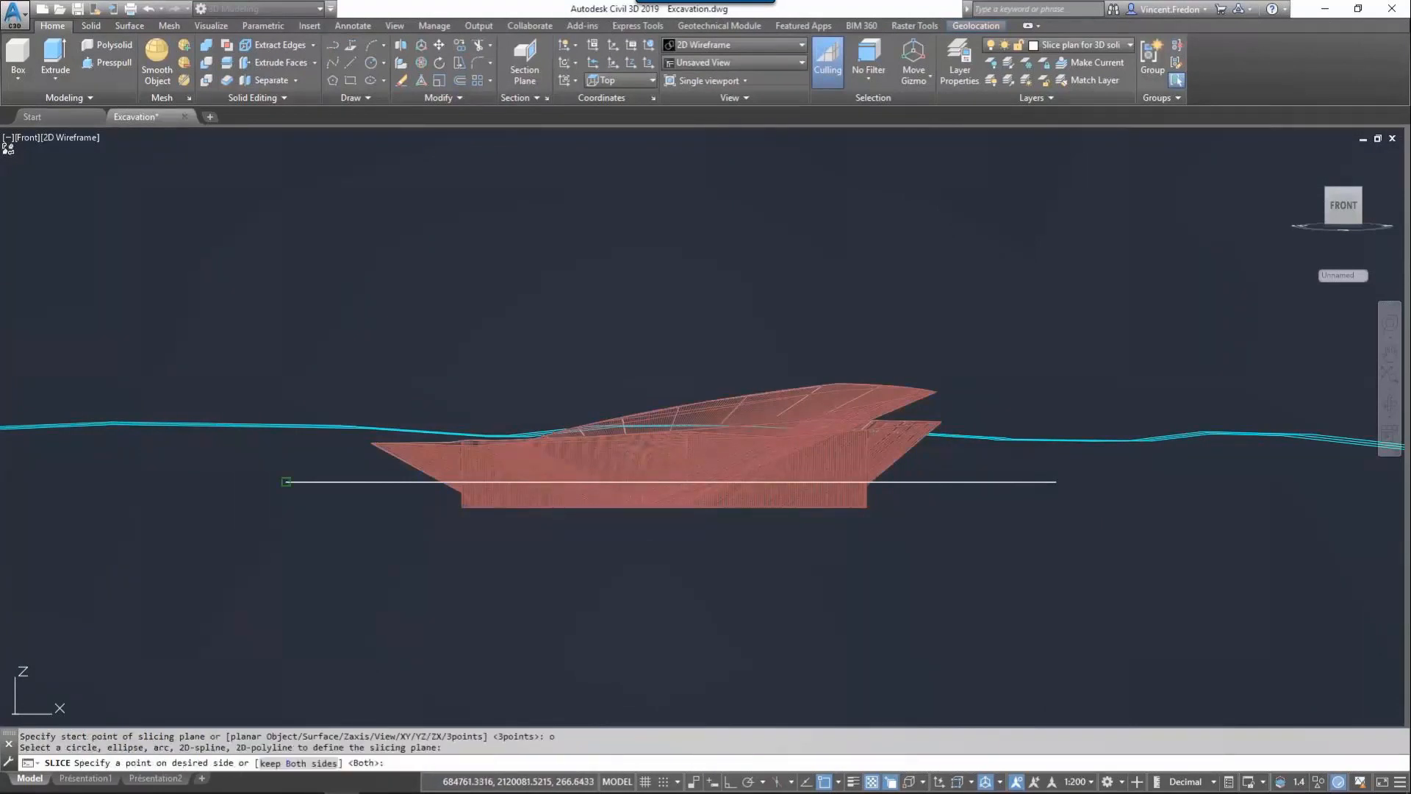
key(Return)
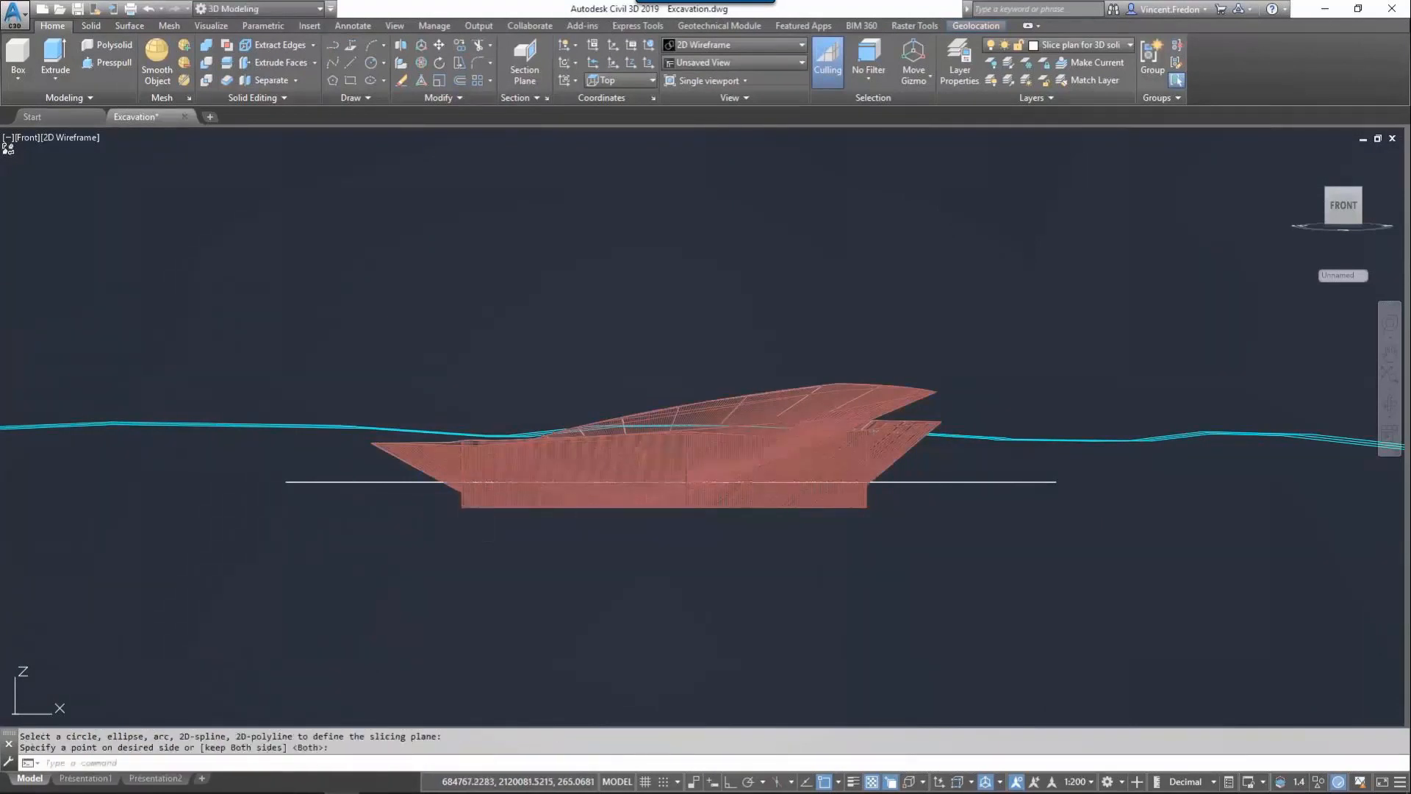
Step: Inspect the lower slice of the excavation solid in the Object Viewer, orbiting around it
click(505, 488)
right_click(515, 497)
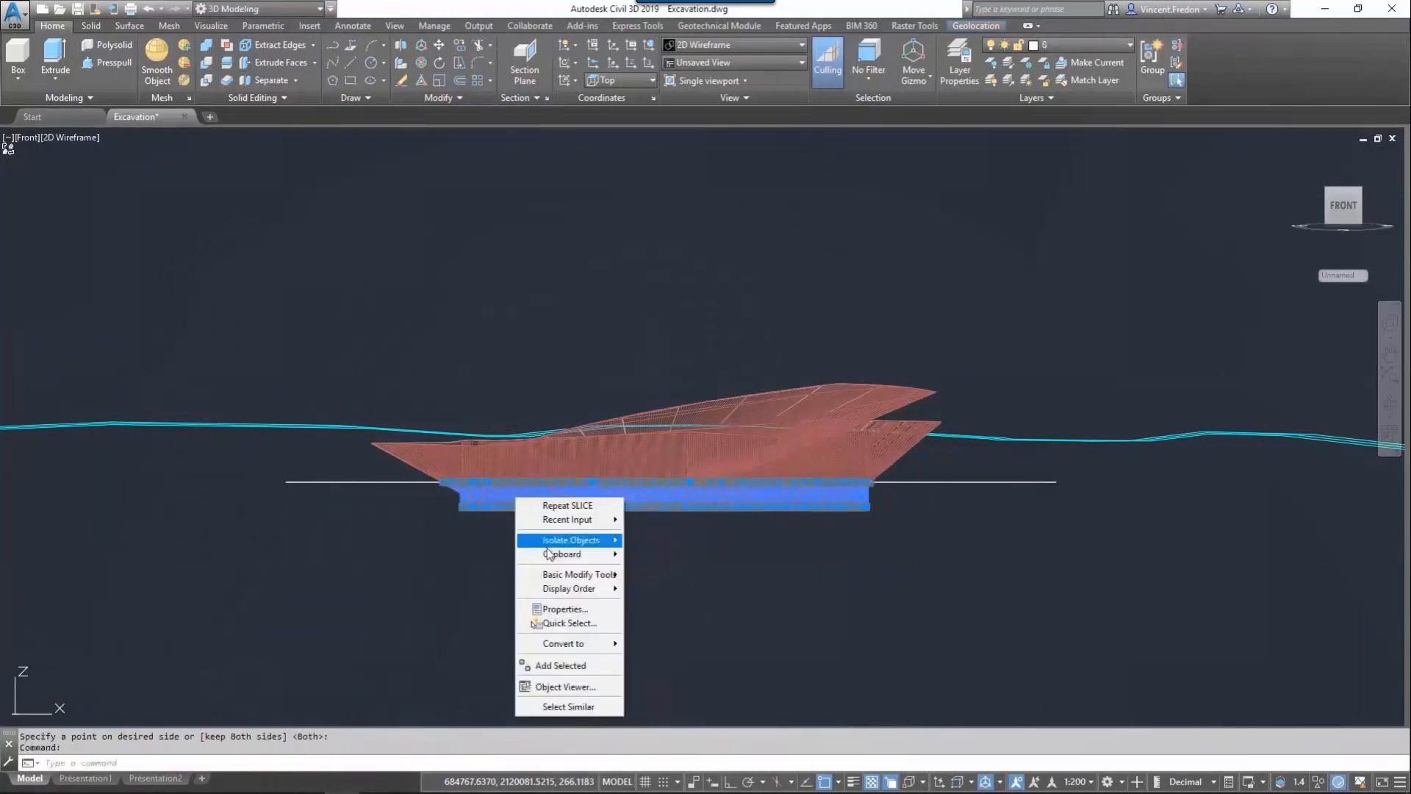
click(570, 685)
drag(571, 683, 570, 494)
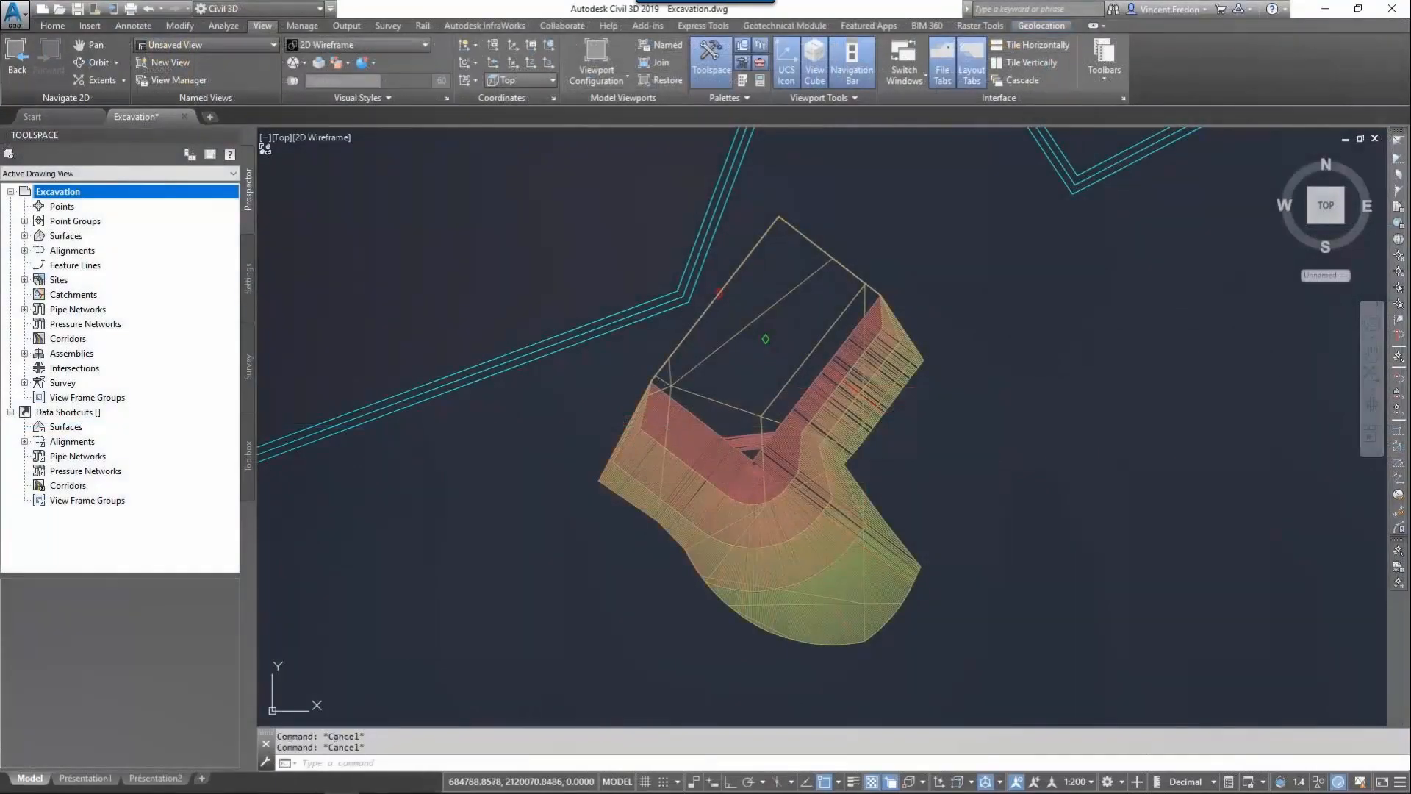
Step: Select all the sliced excavation solids and inspect them together from different angles in the Object Viewer
click(952, 372)
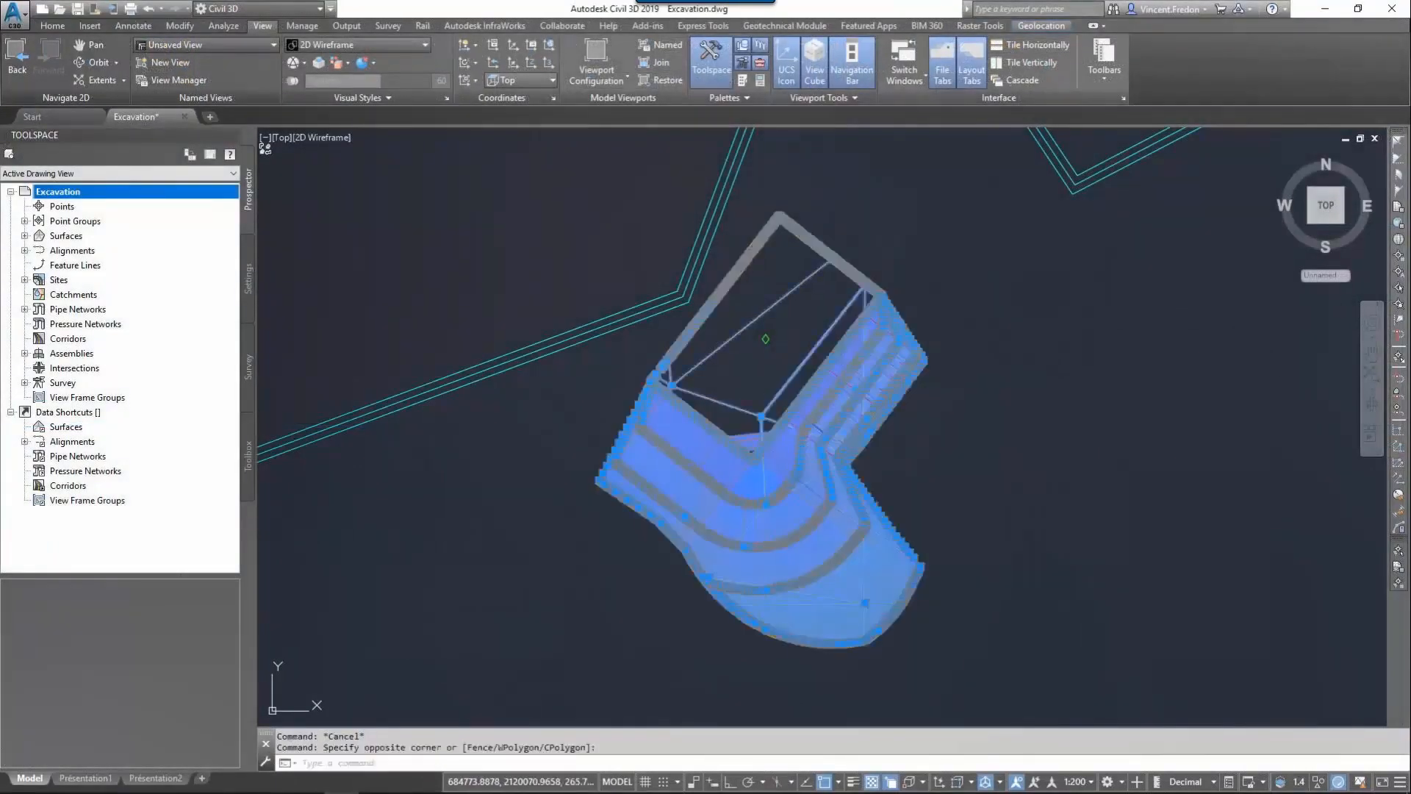
click(891, 471)
right_click(890, 456)
click(919, 592)
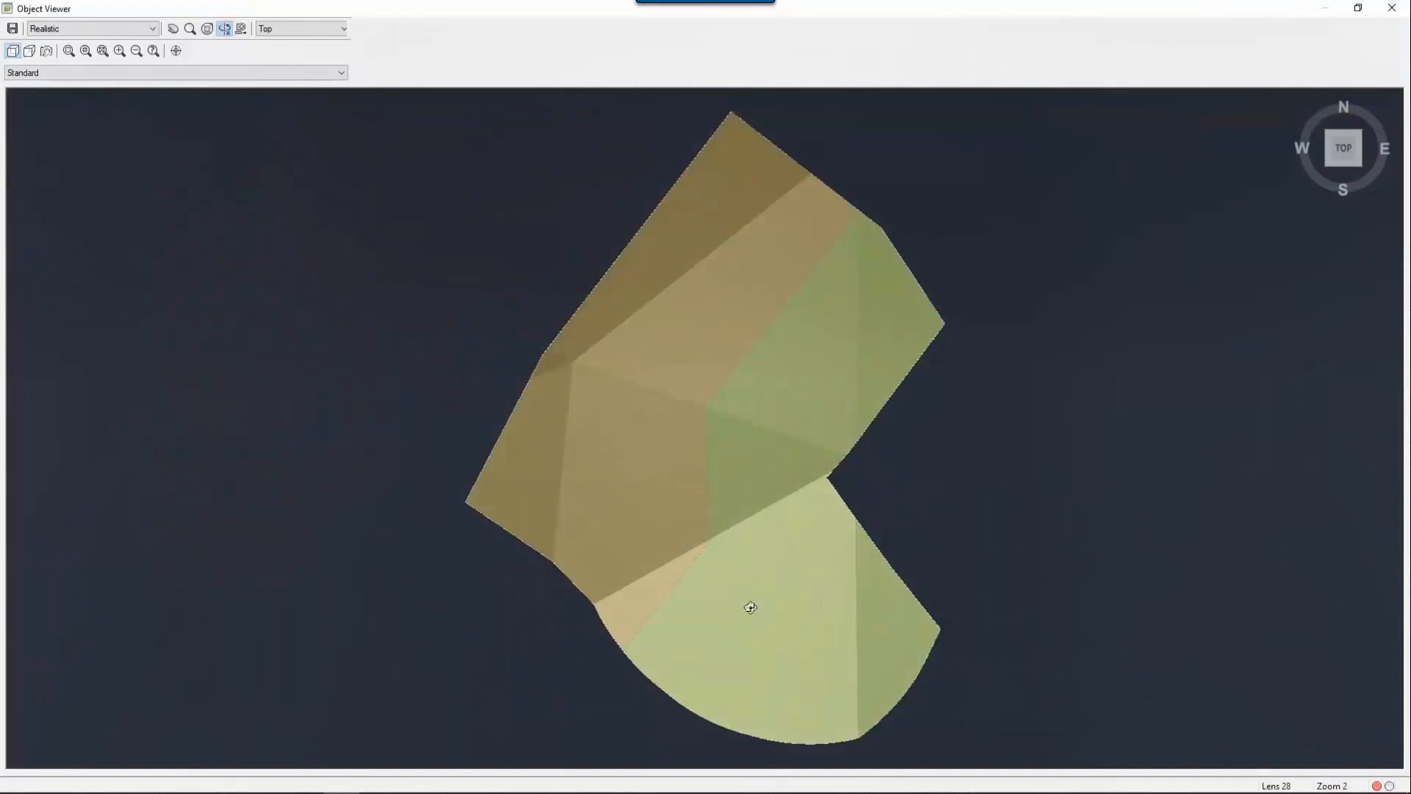
drag(749, 608, 433, 589)
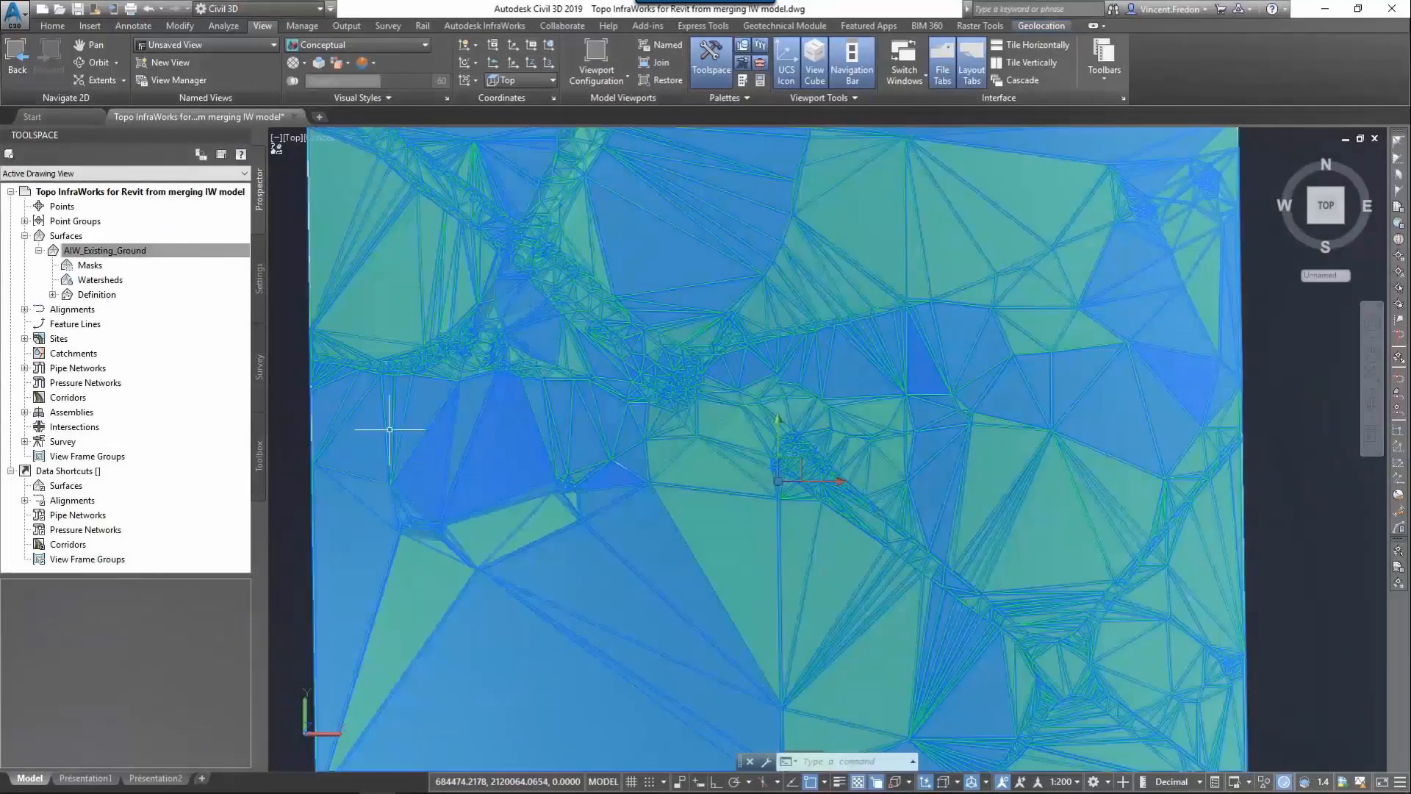
Step: Examine the AIW_Existing_Ground surface in the Object Viewer, looking closely at the terrain around the road and river crossing
click(390, 430)
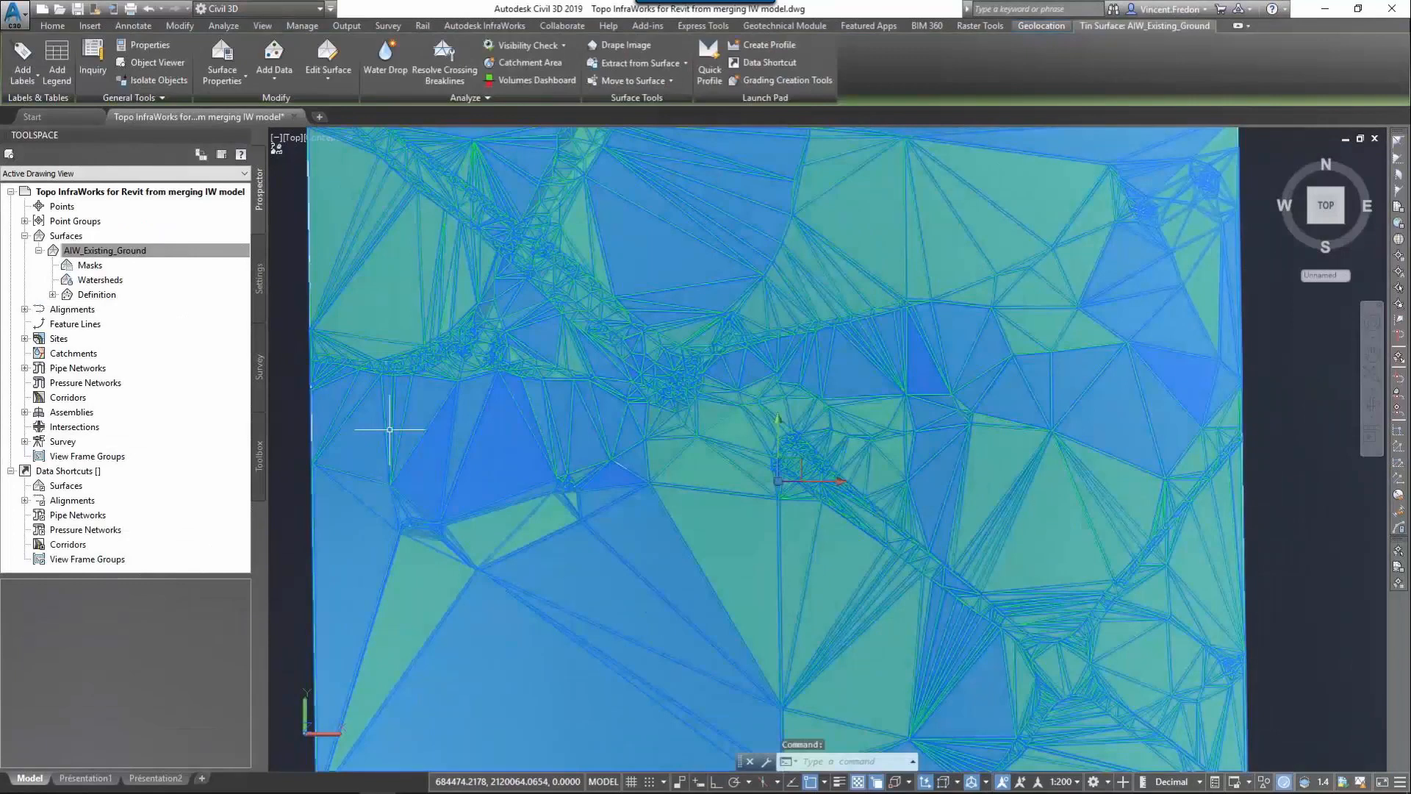
right_click(371, 446)
click(419, 648)
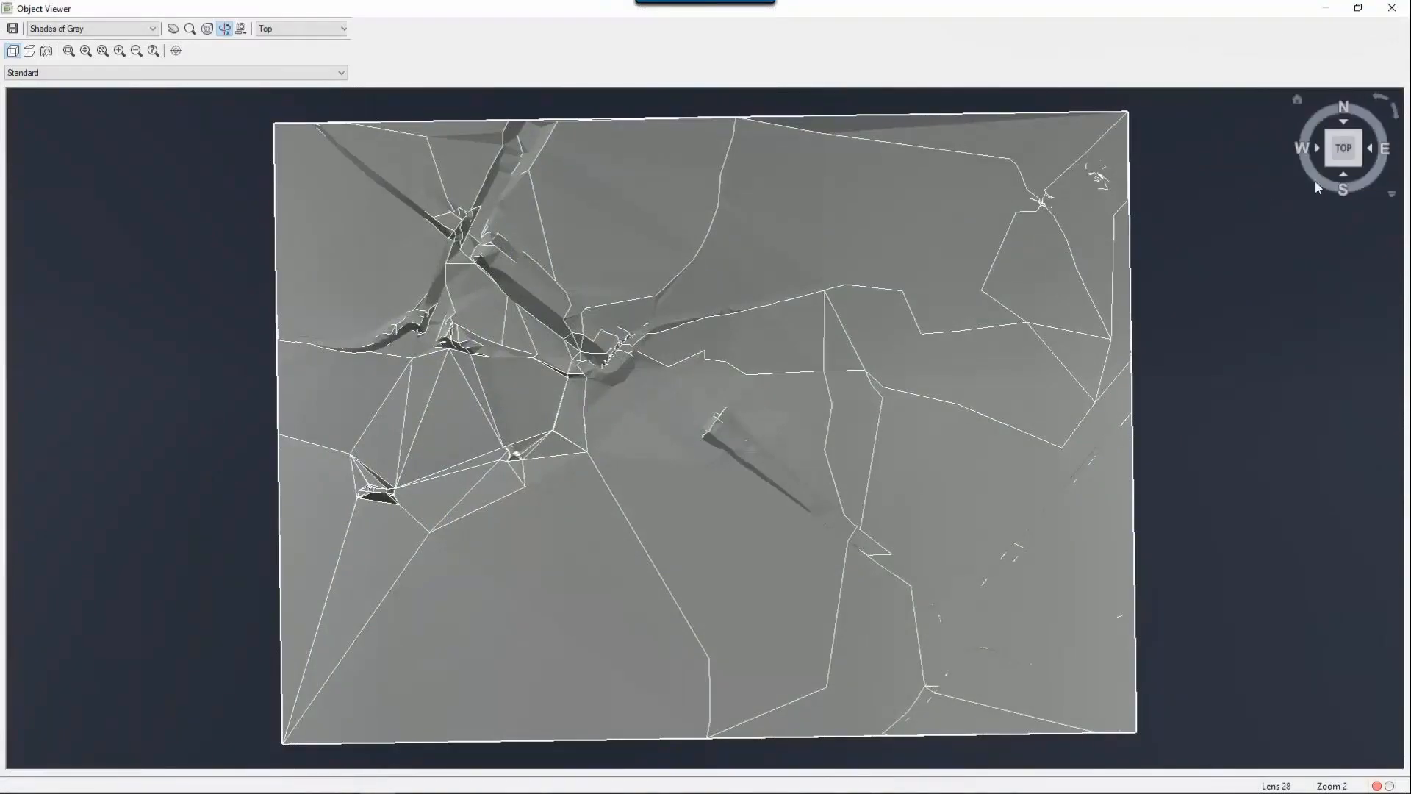
click(1326, 164)
scroll(684, 453, up, 8)
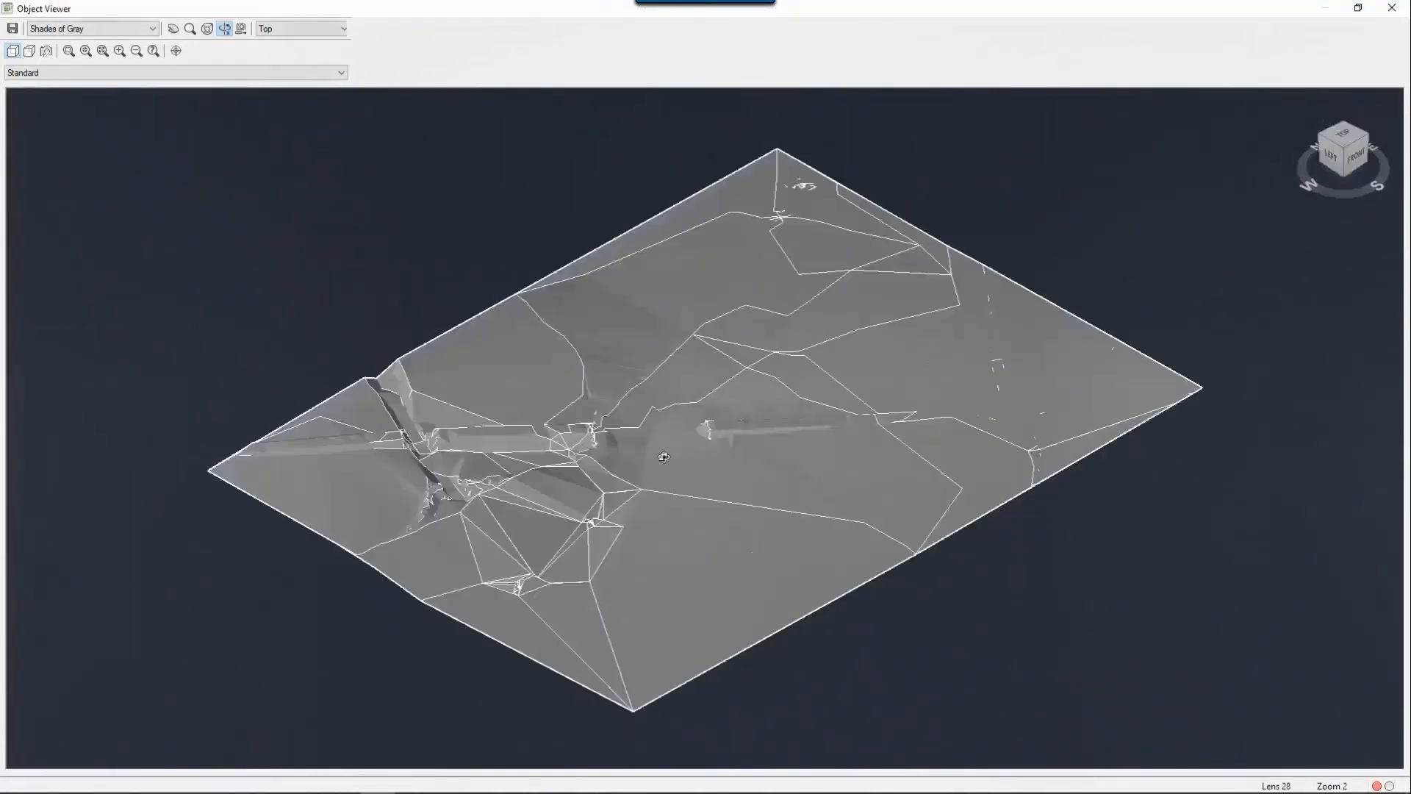
scroll(646, 482, up, 6)
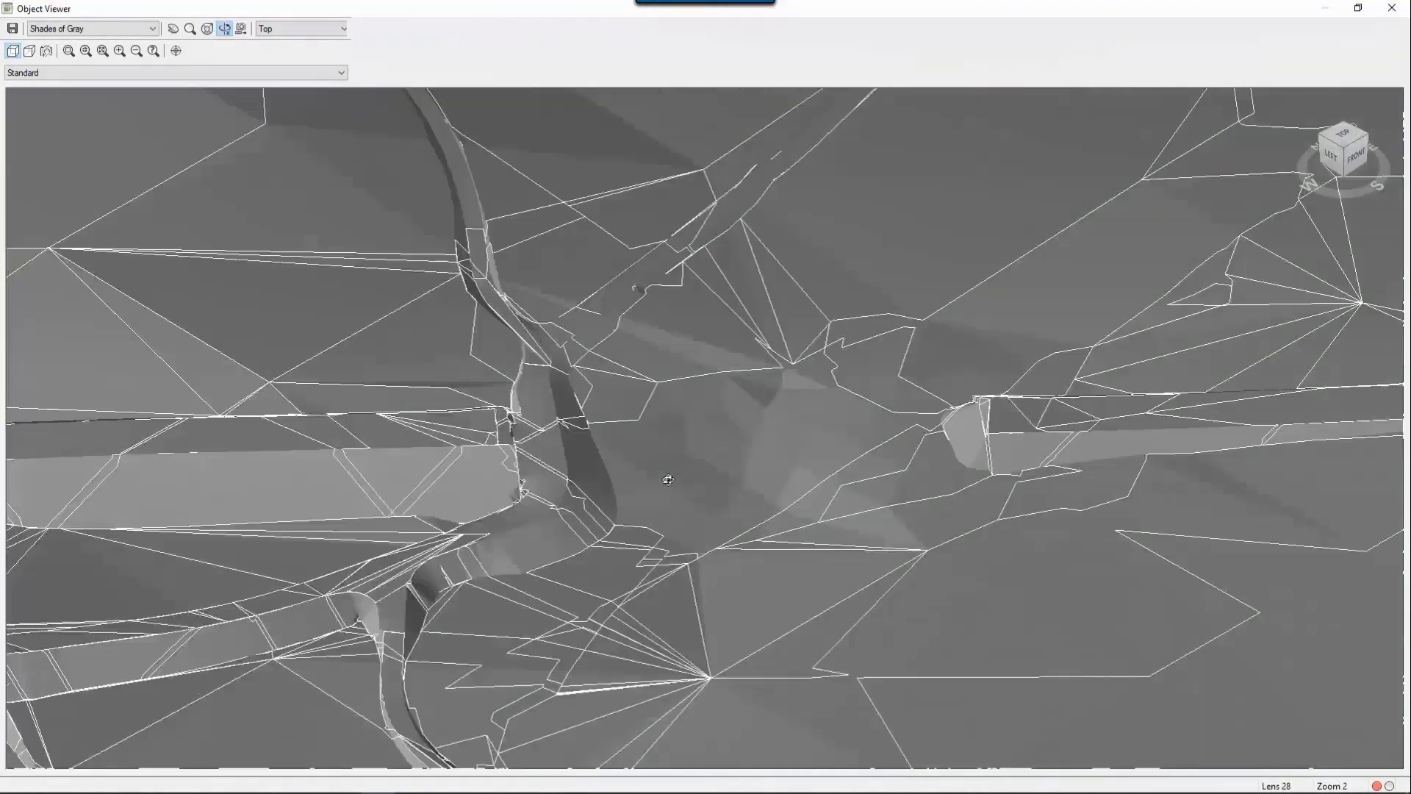
drag(705, 570, 768, 494)
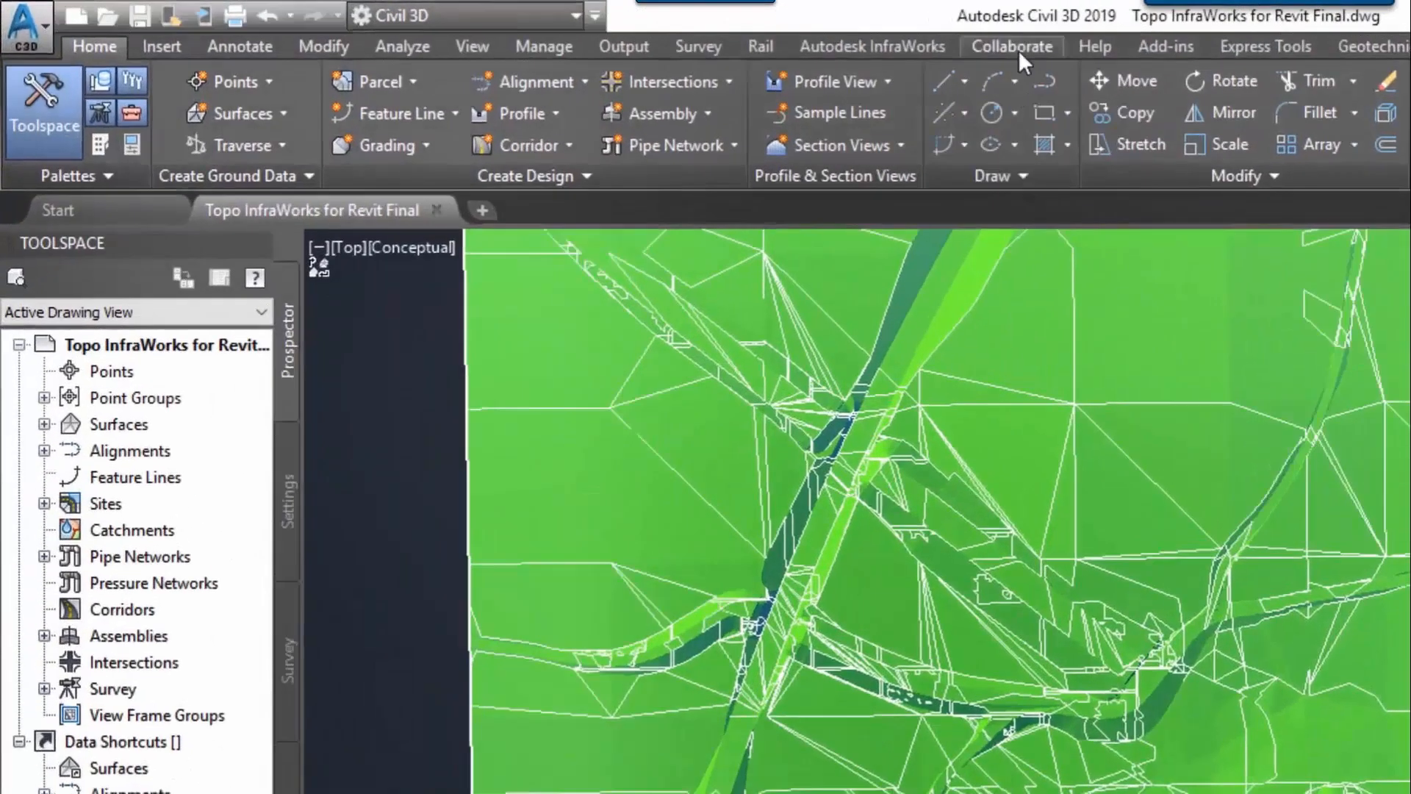
Step: Publish the AIW_Existing_Ground surface to BIM 360, saving Topo InfraWorks for Revit Final.shared.dwg in Project Files > AU_2018 > Bridge OA7 Vichy > Revit
click(1016, 47)
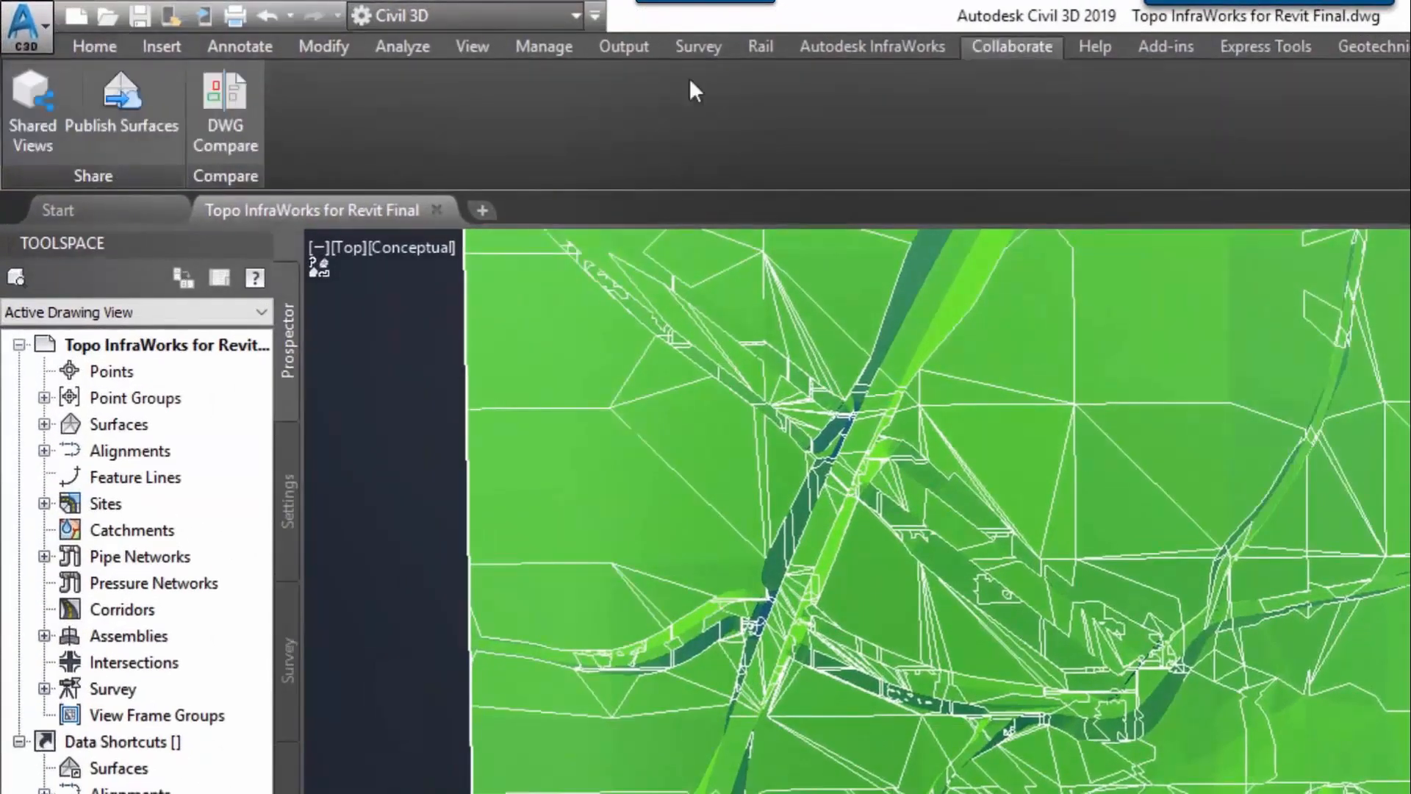
click(119, 101)
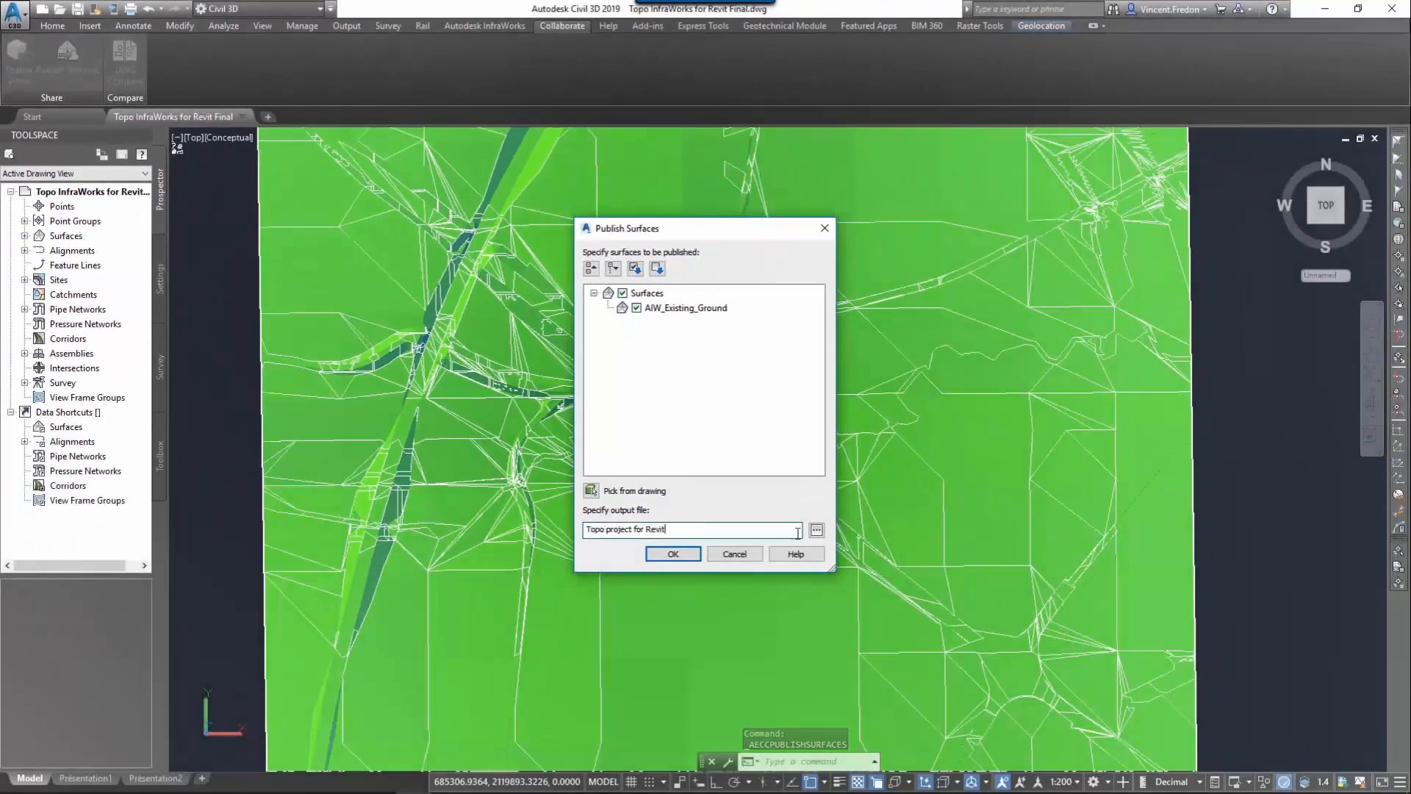
click(816, 530)
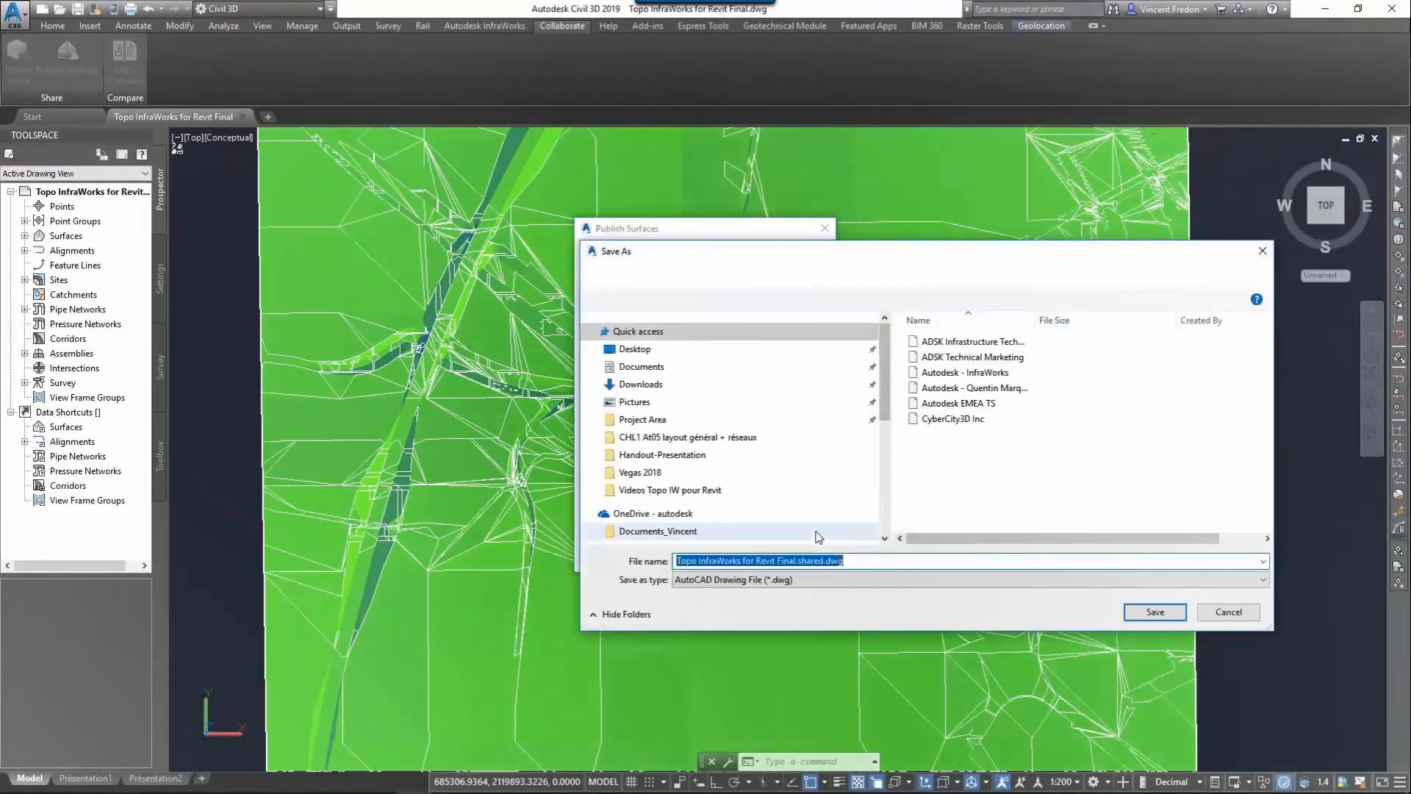
double_click(988, 359)
double_click(948, 358)
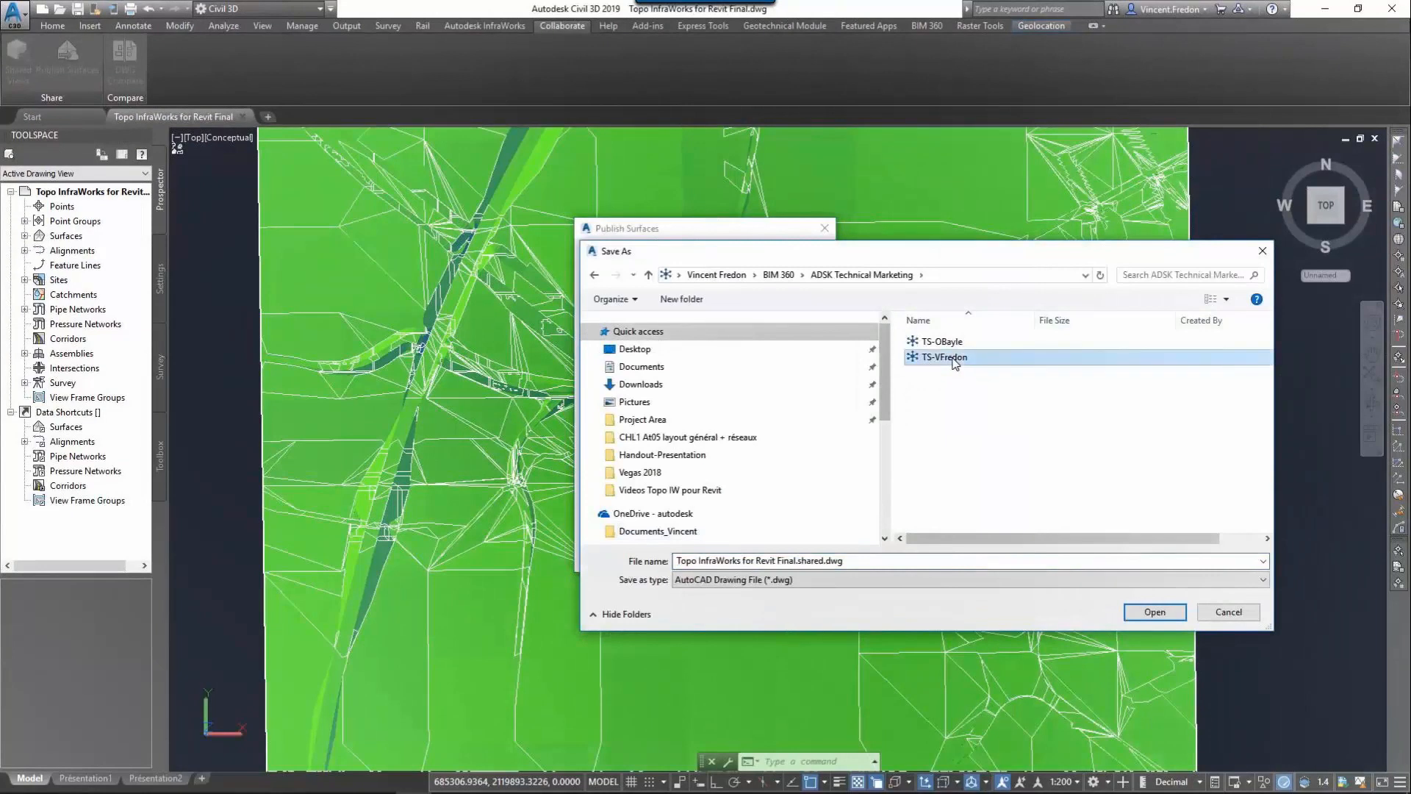
double_click(953, 344)
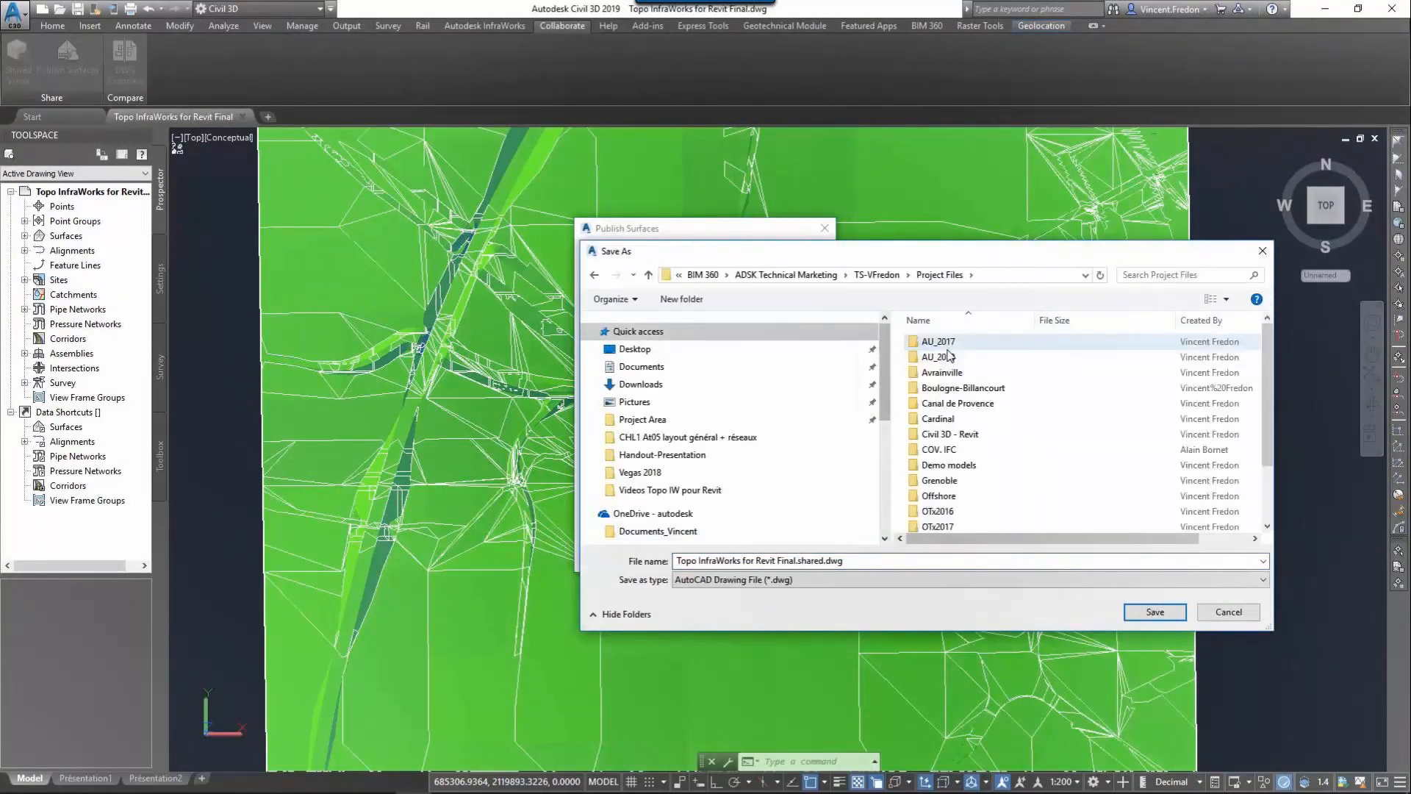
double_click(953, 358)
double_click(955, 344)
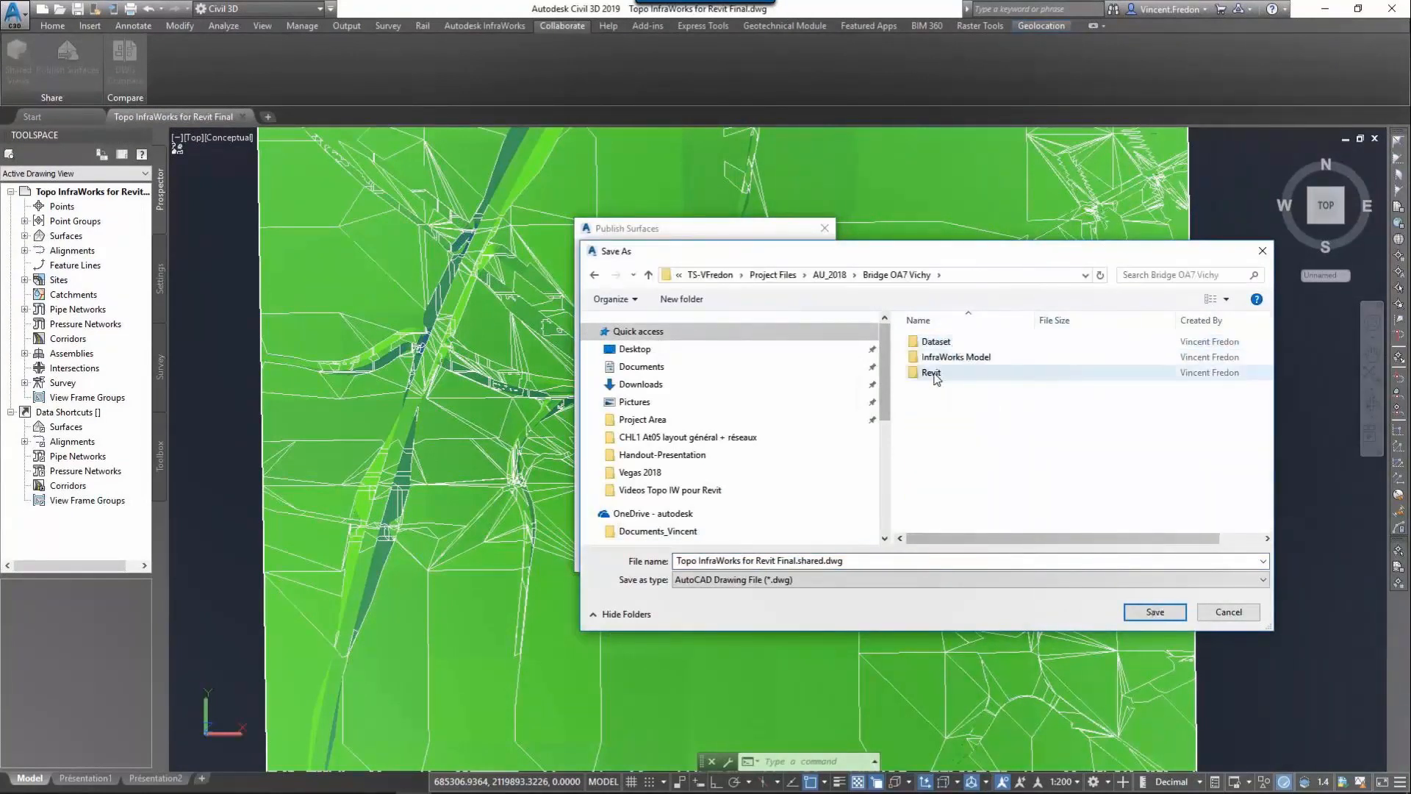
double_click(939, 379)
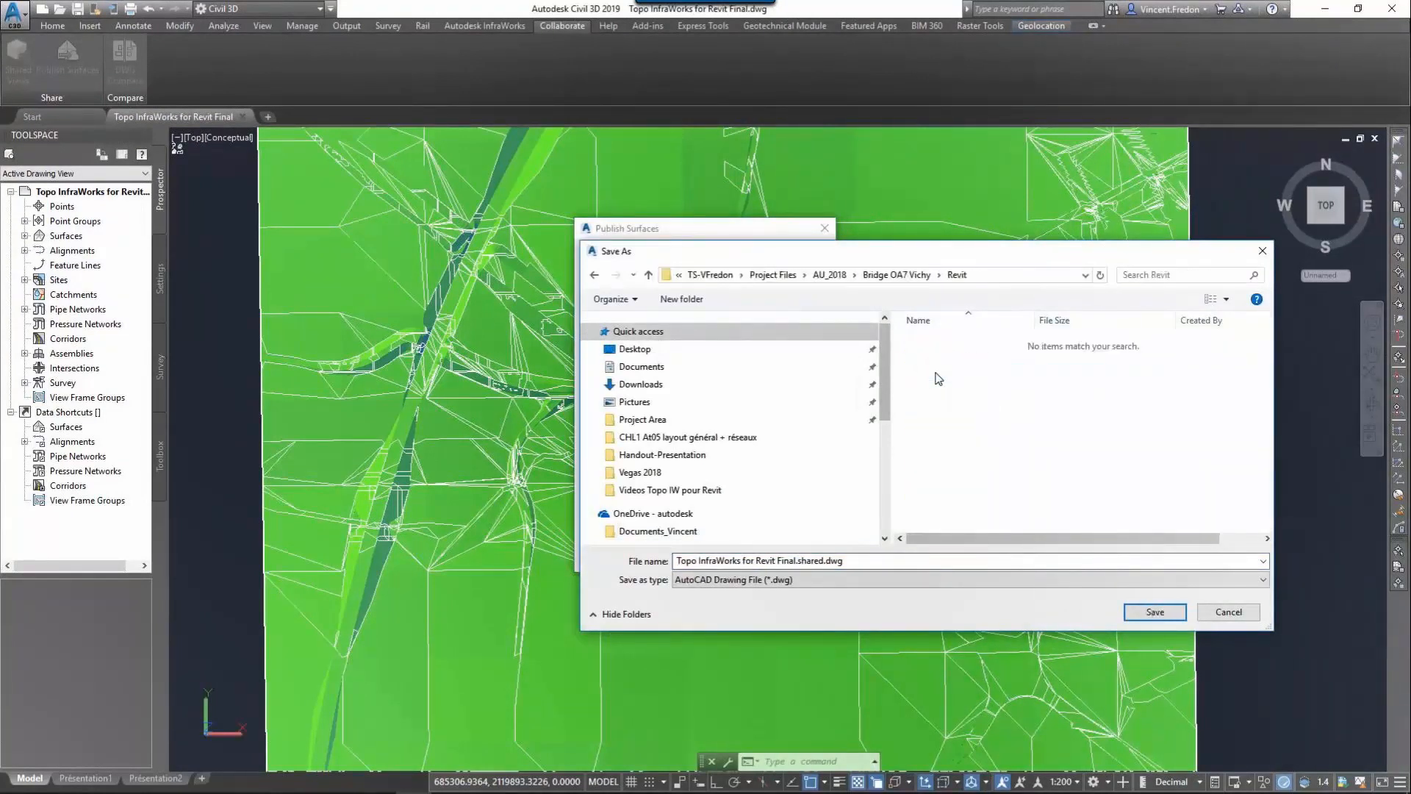
click(1155, 612)
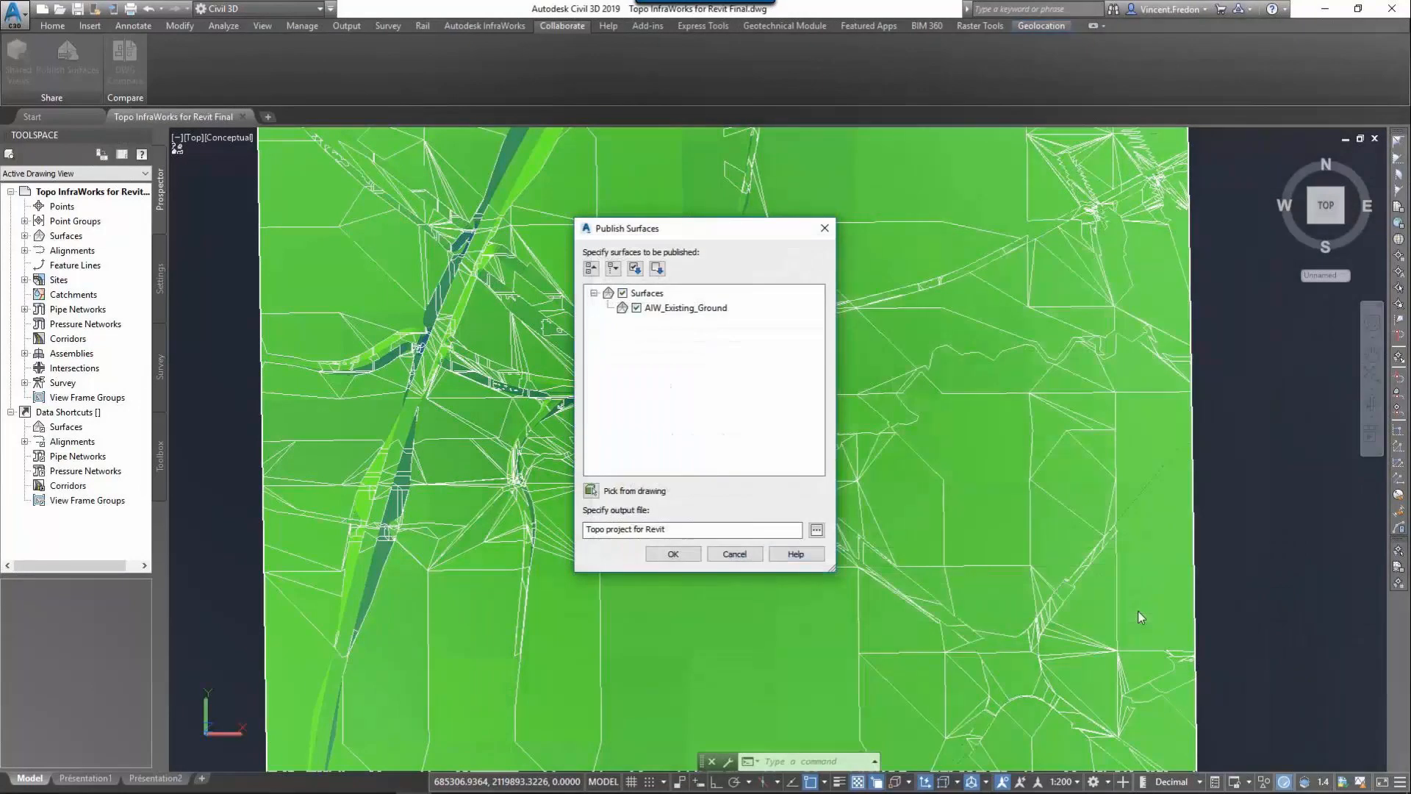
click(671, 553)
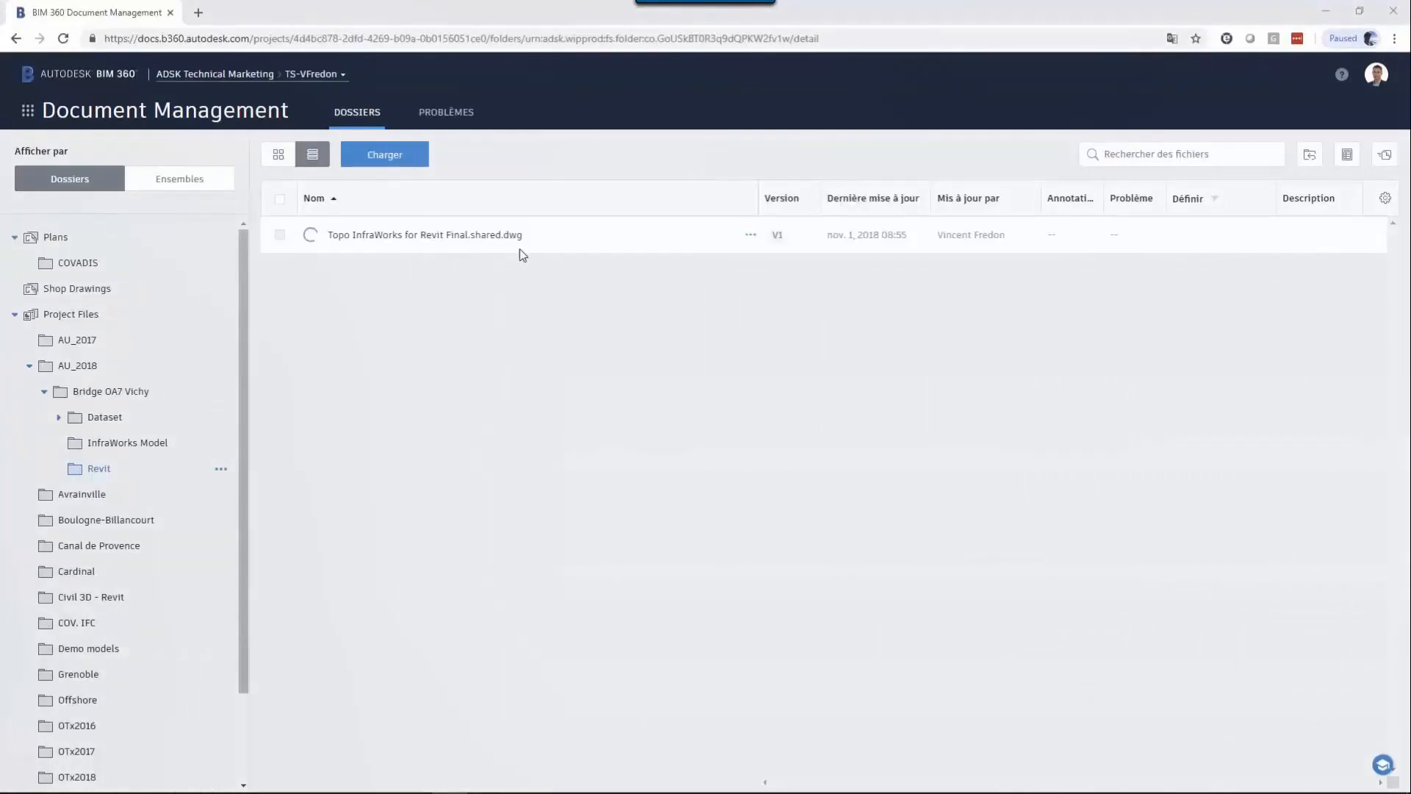
Step: In BIM 360 Document Management, open Topo InfraWorks for Revit Final.shared.dwg and inspect the published surface in its 3D View
click(448, 235)
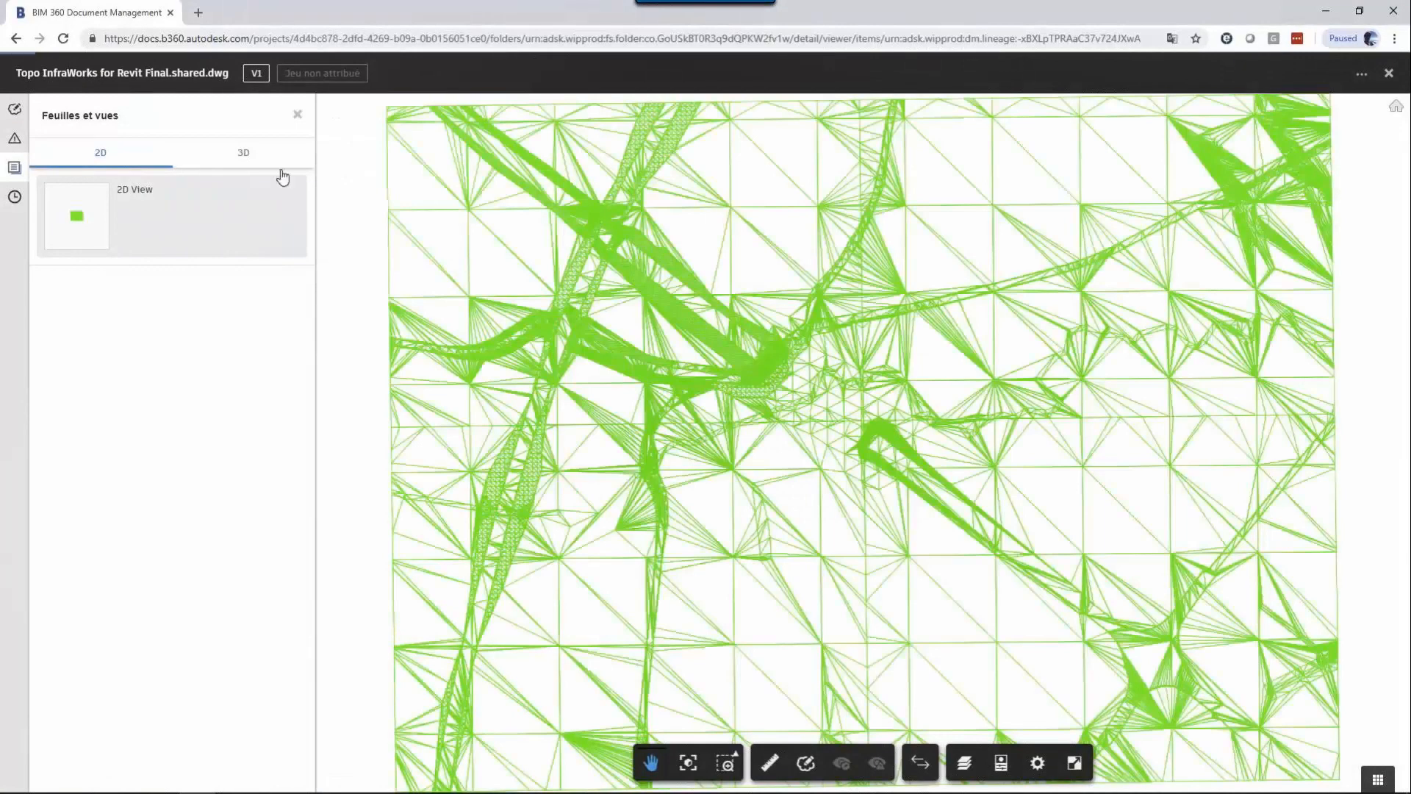
click(243, 154)
click(79, 226)
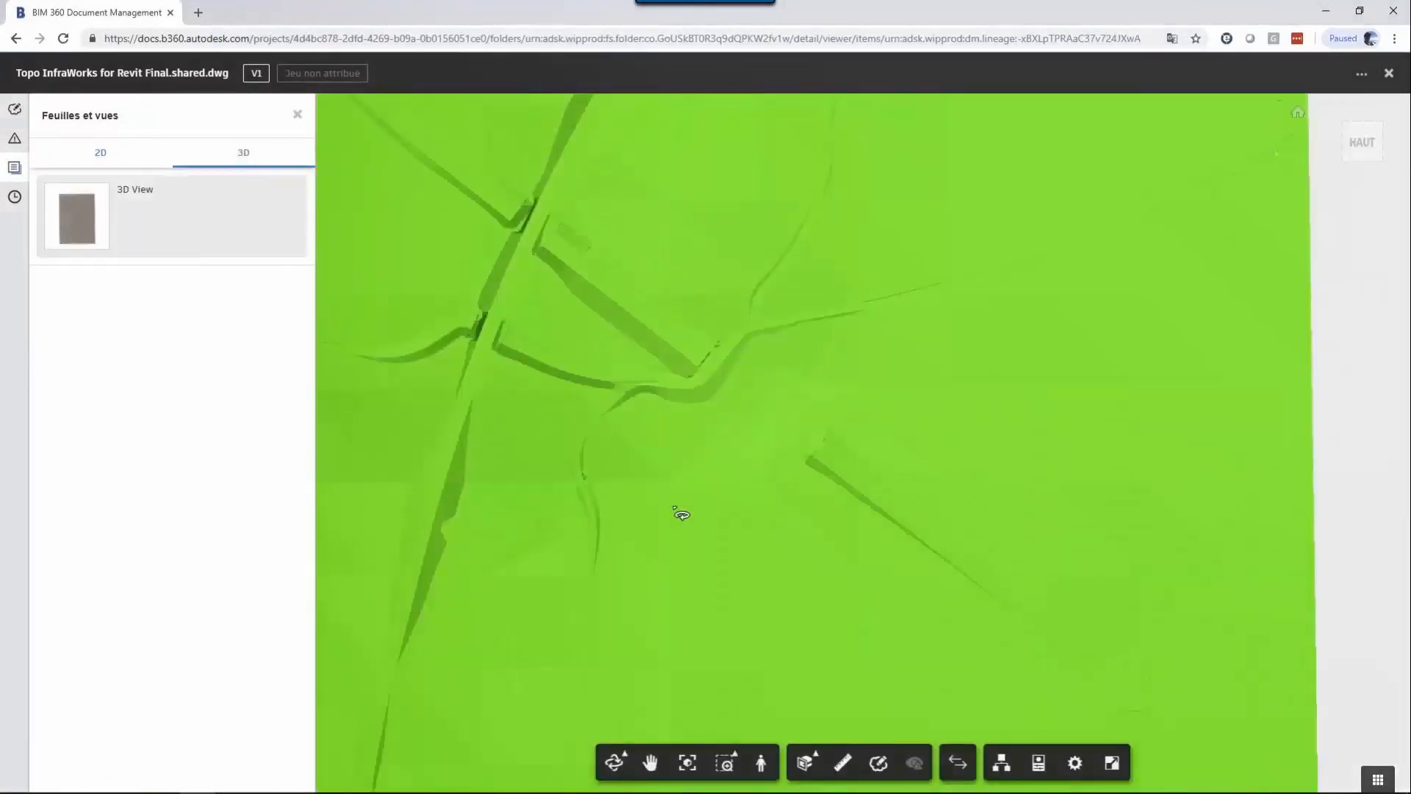
drag(681, 514, 608, 548)
middle_drag(609, 548, 744, 610)
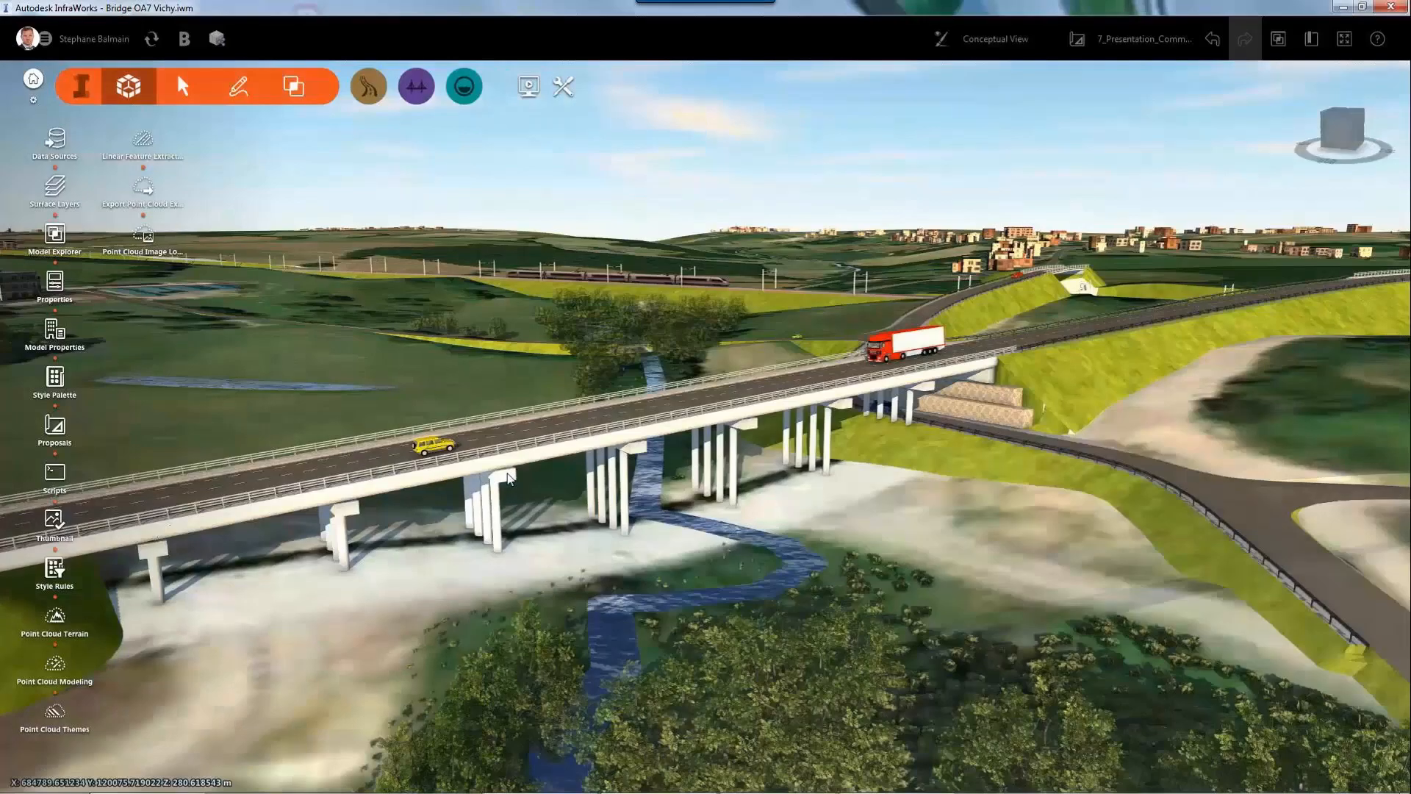
Step: Switch to InfraWorks and send Bridge 2 over the river to a new Revit model using the InfraWorks Template
click(508, 474)
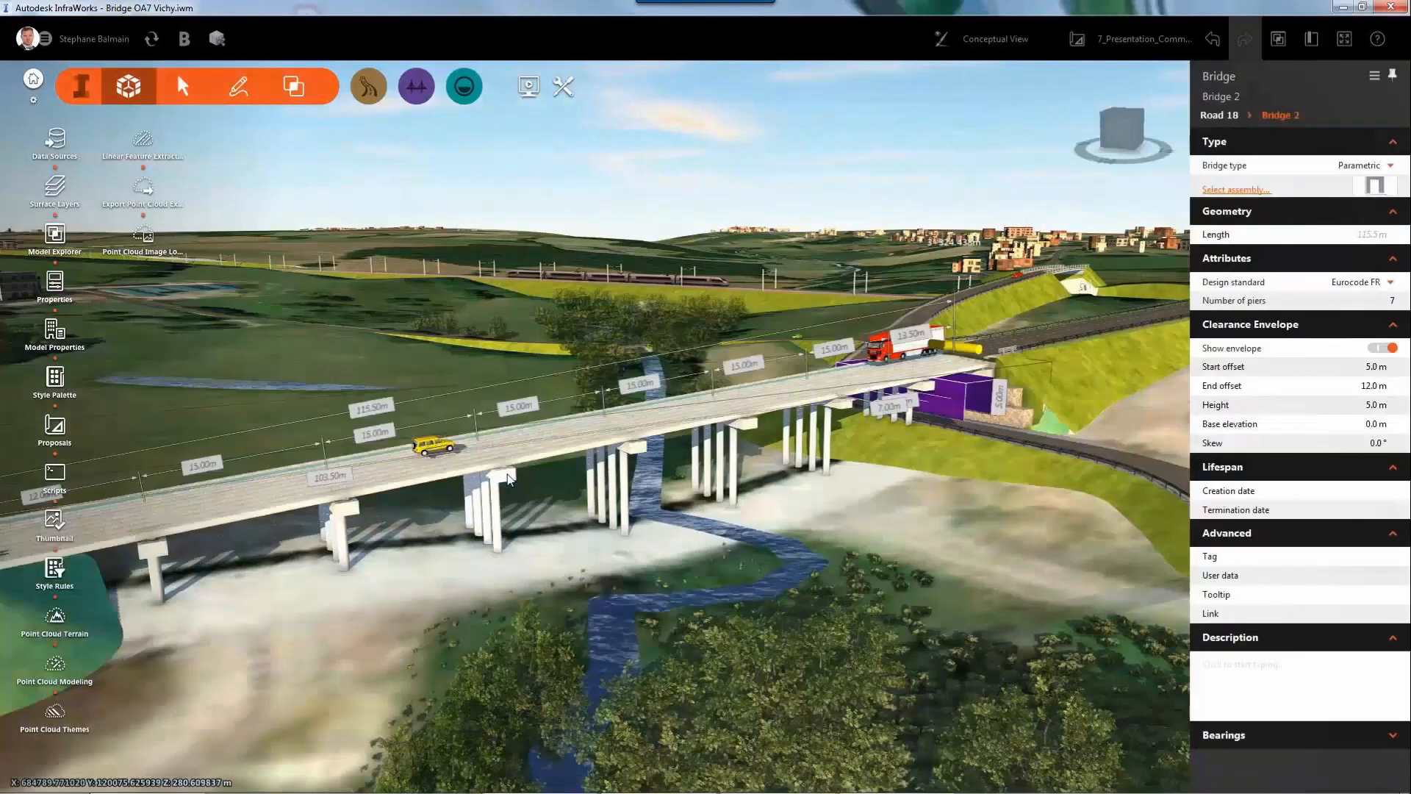
right_click(508, 474)
mouse_move(588, 599)
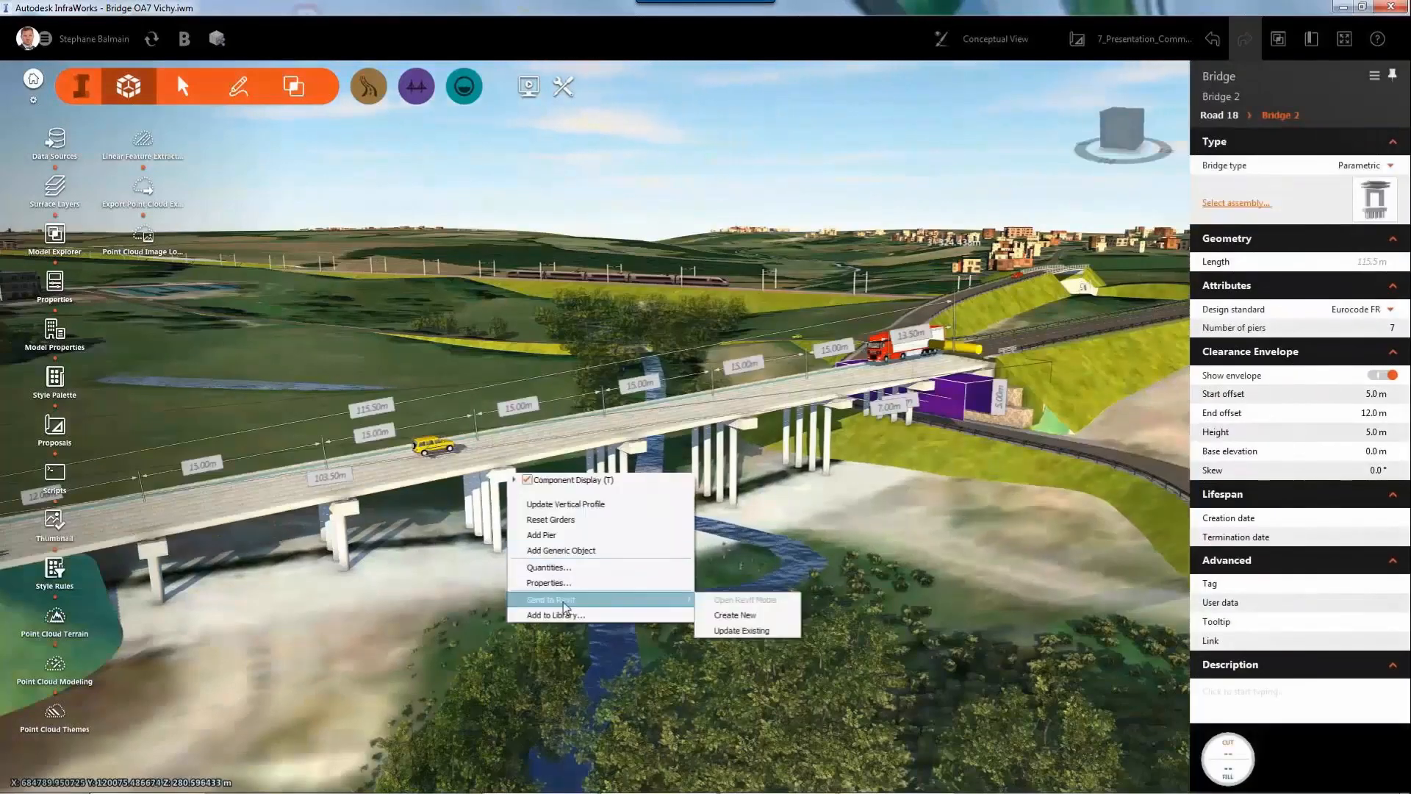
click(737, 615)
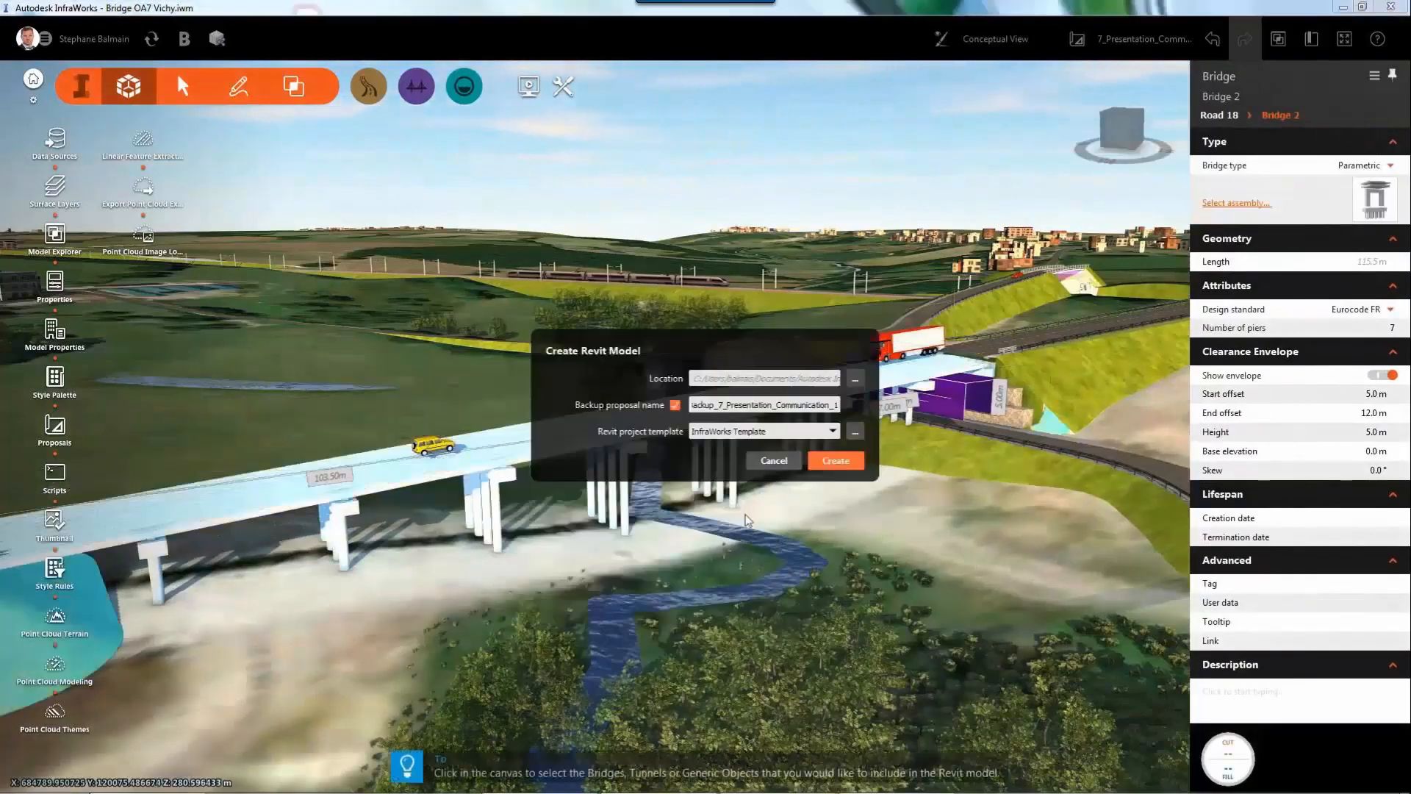
click(836, 461)
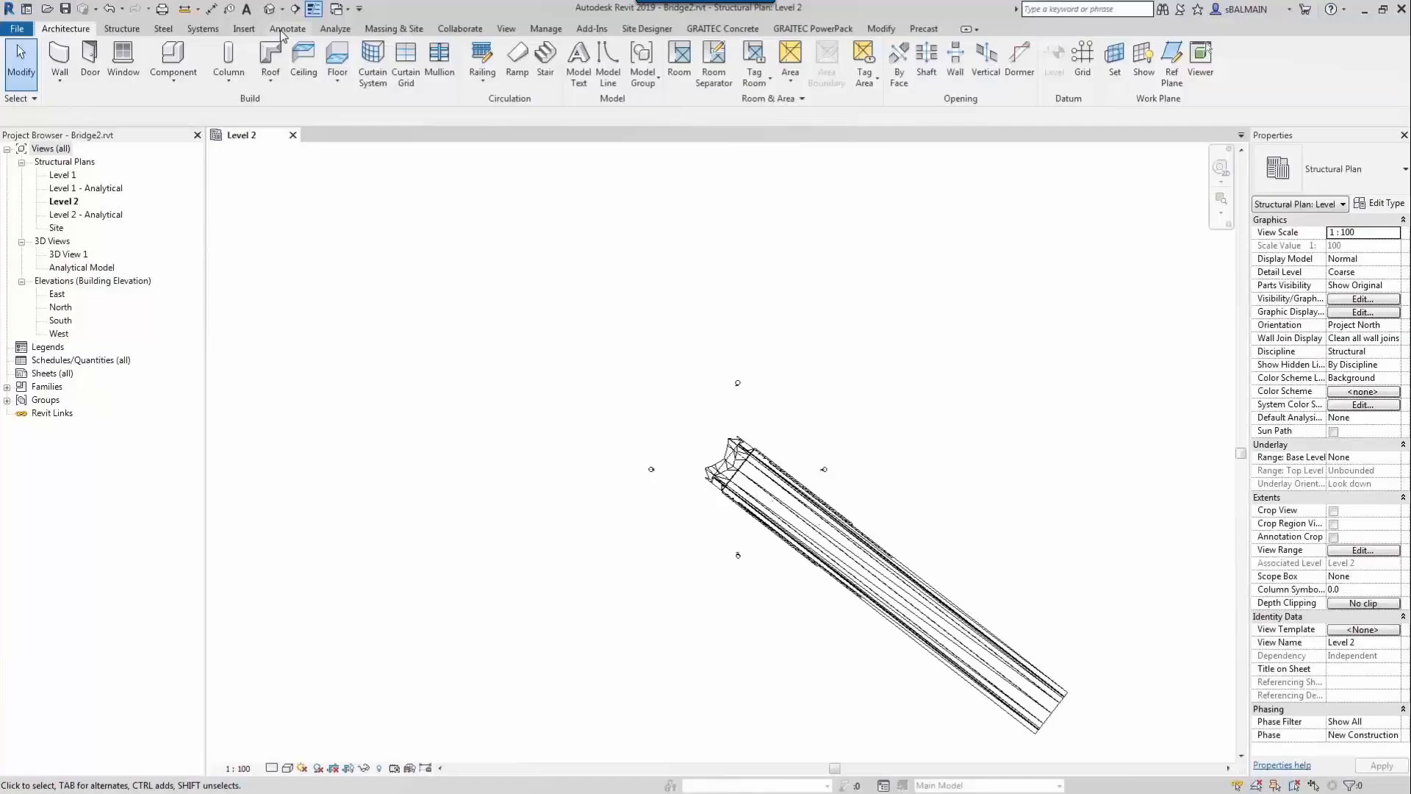
Step: In Revit, link the Topo InfraWorks for Revit Final topography into Bridge2.rvt and view the bridge on the terrain in 3D
click(244, 28)
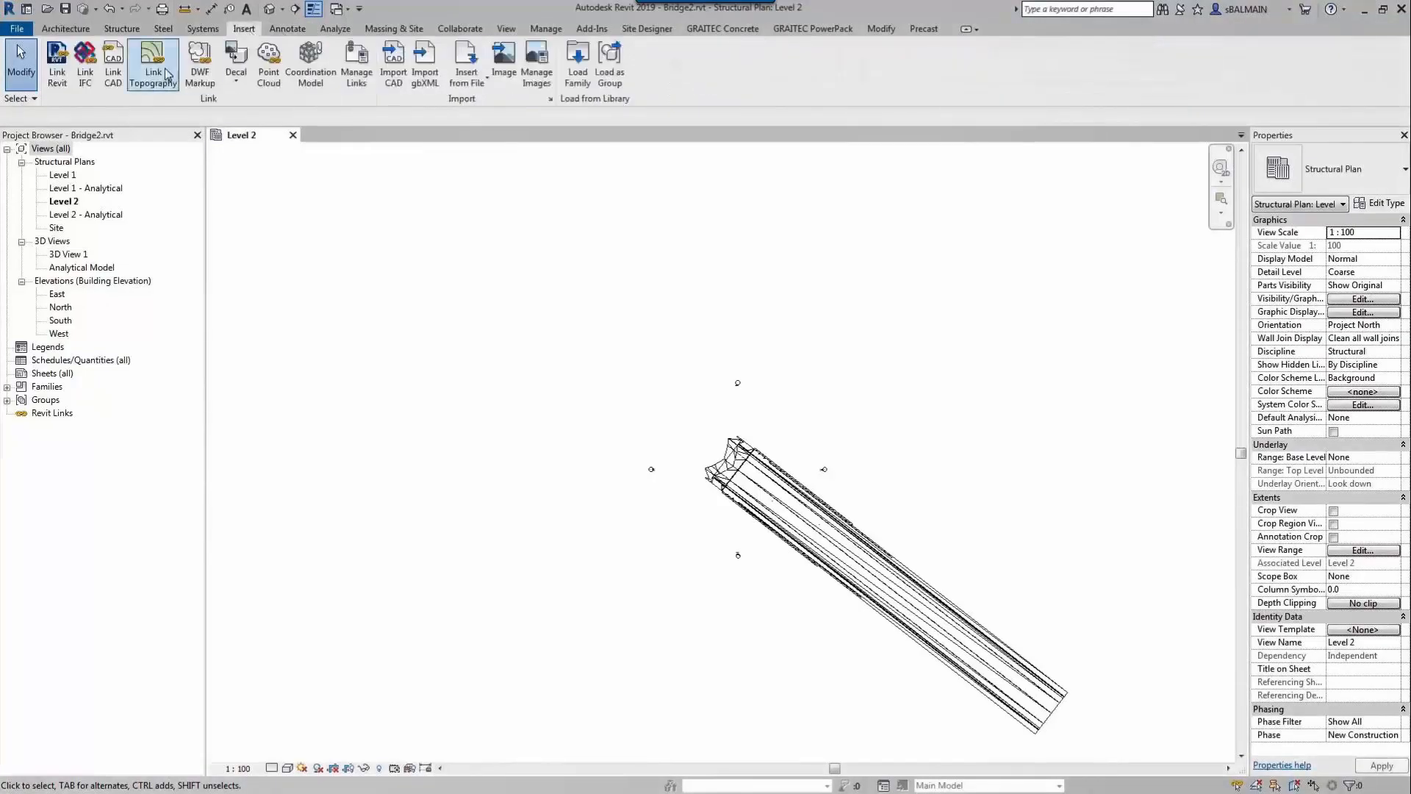
click(153, 65)
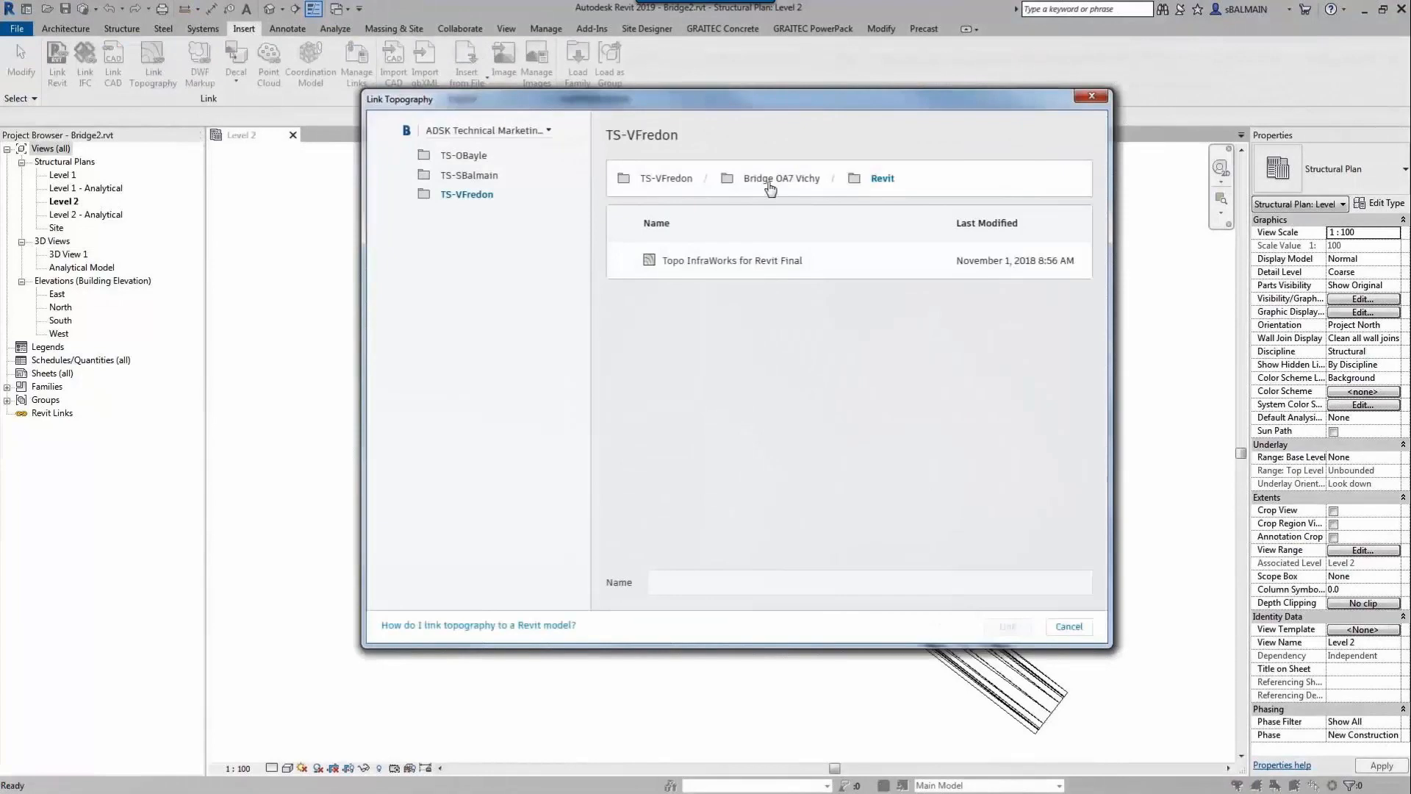
click(692, 264)
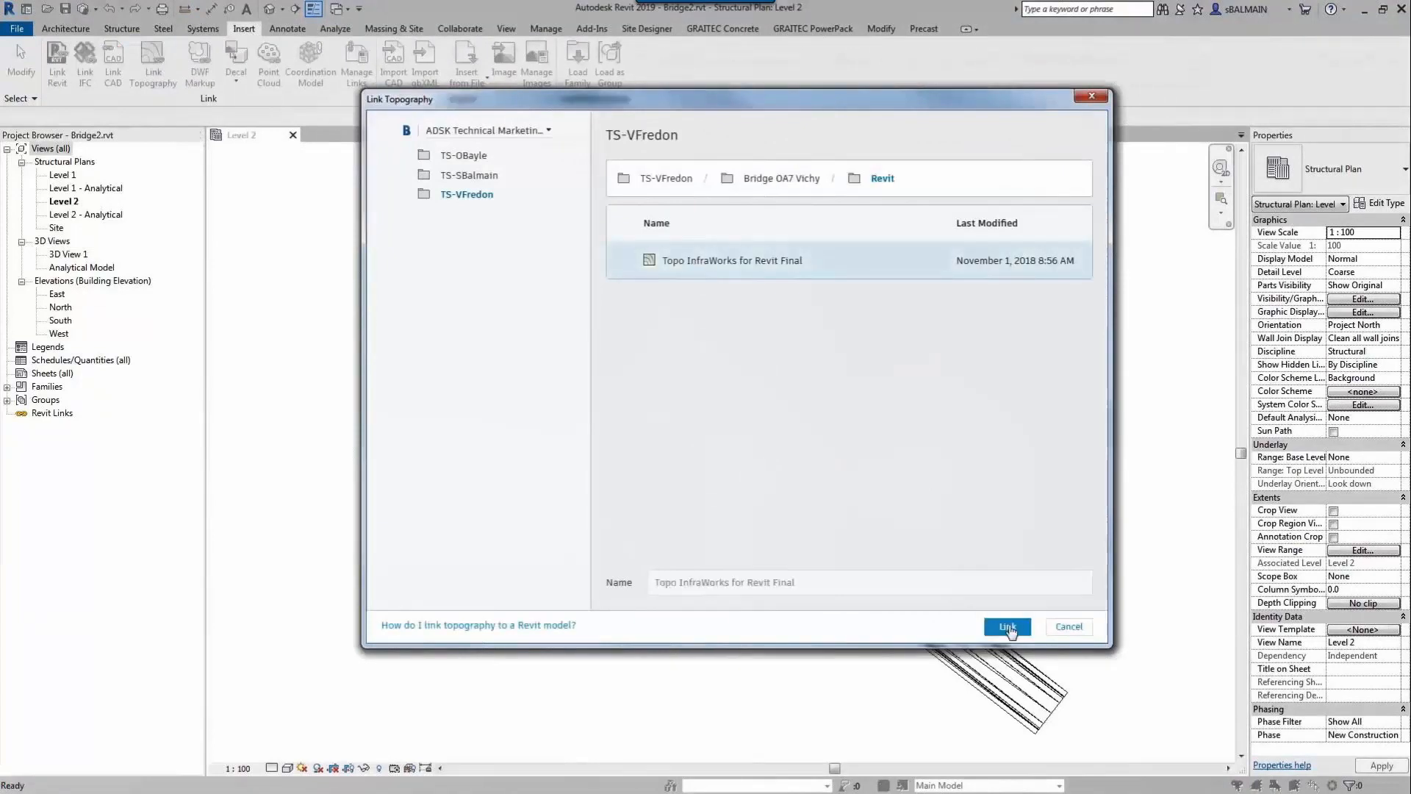
click(1007, 626)
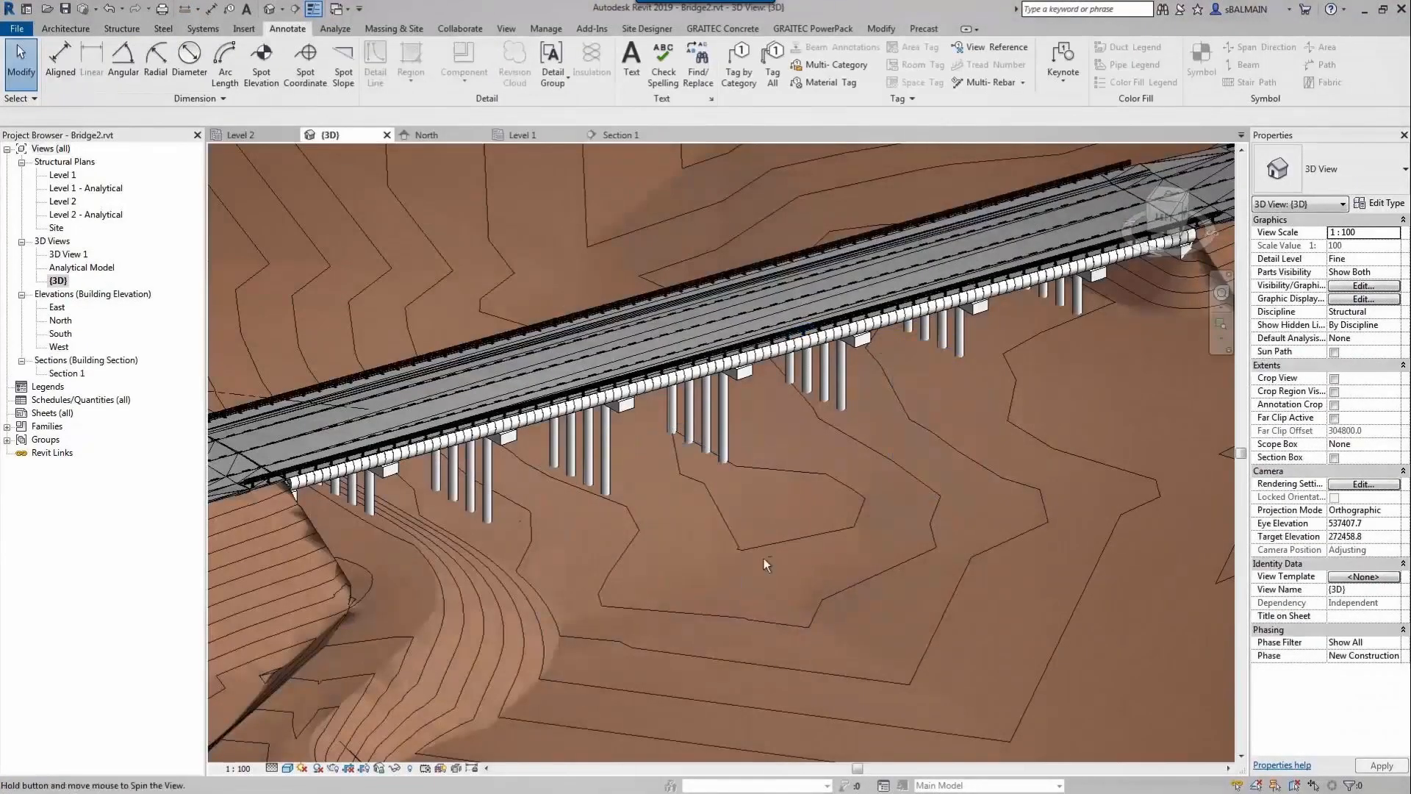
shift+middle_drag(765, 560, 988, 554)
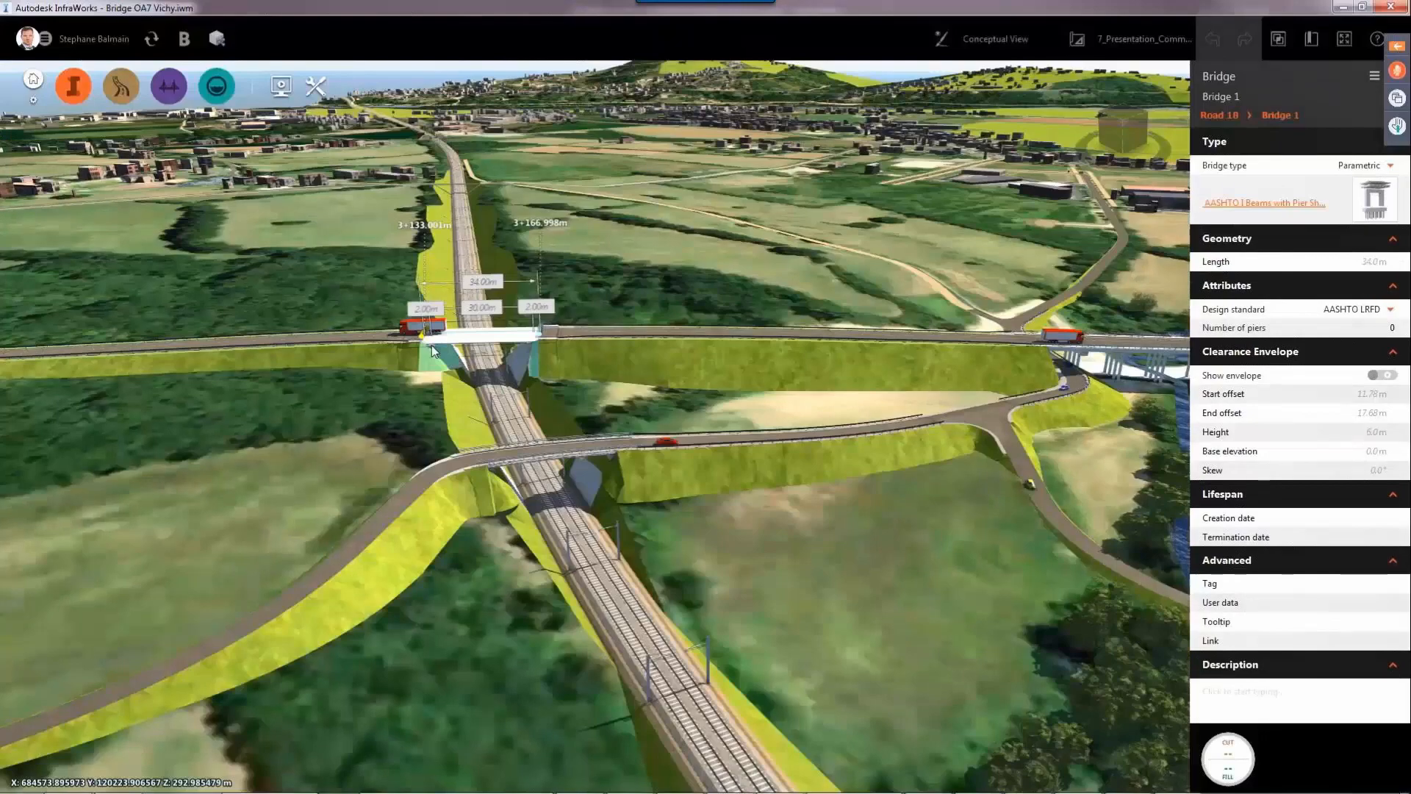
Step: Back in InfraWorks, send Bridge 1 over the railway to a new Revit model
right_click(433, 350)
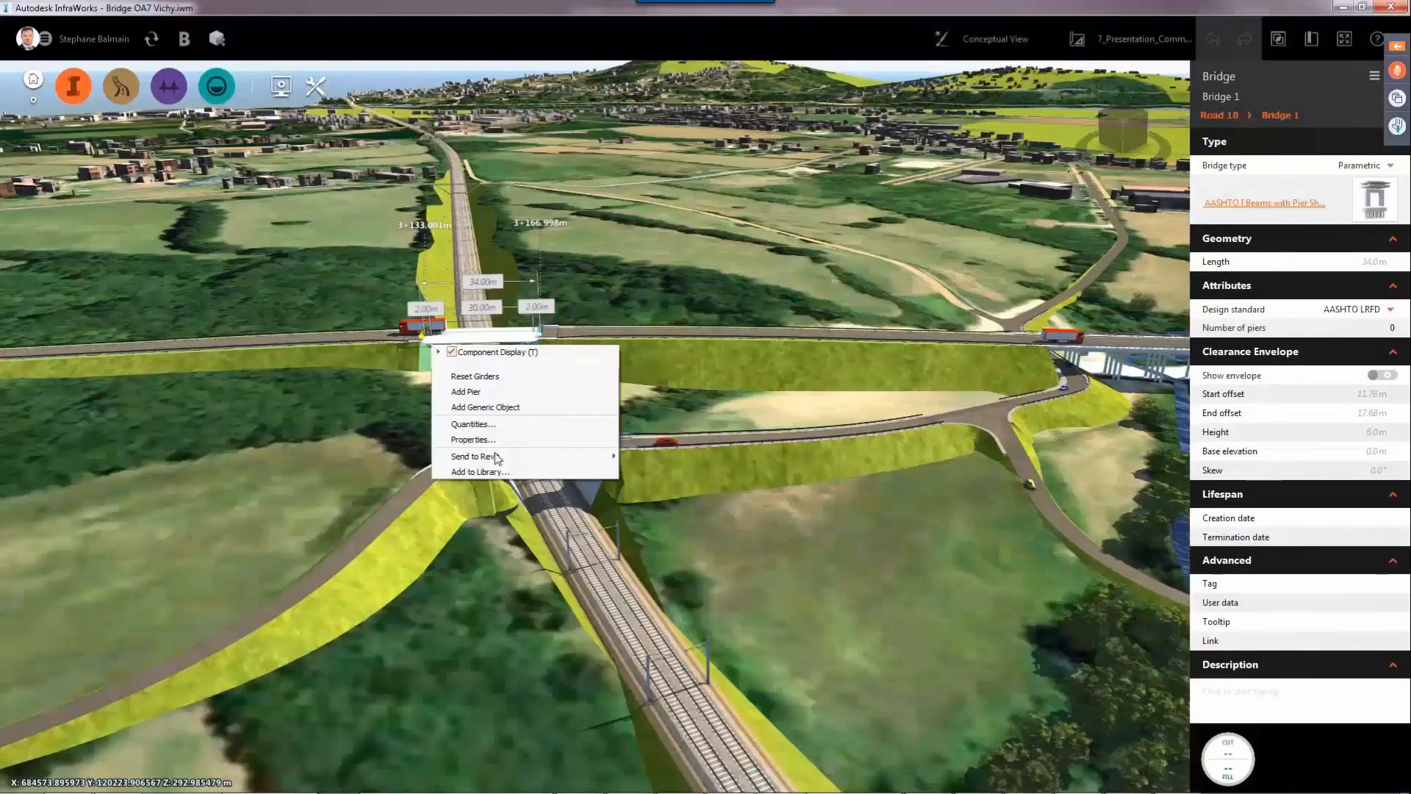
mouse_move(581, 457)
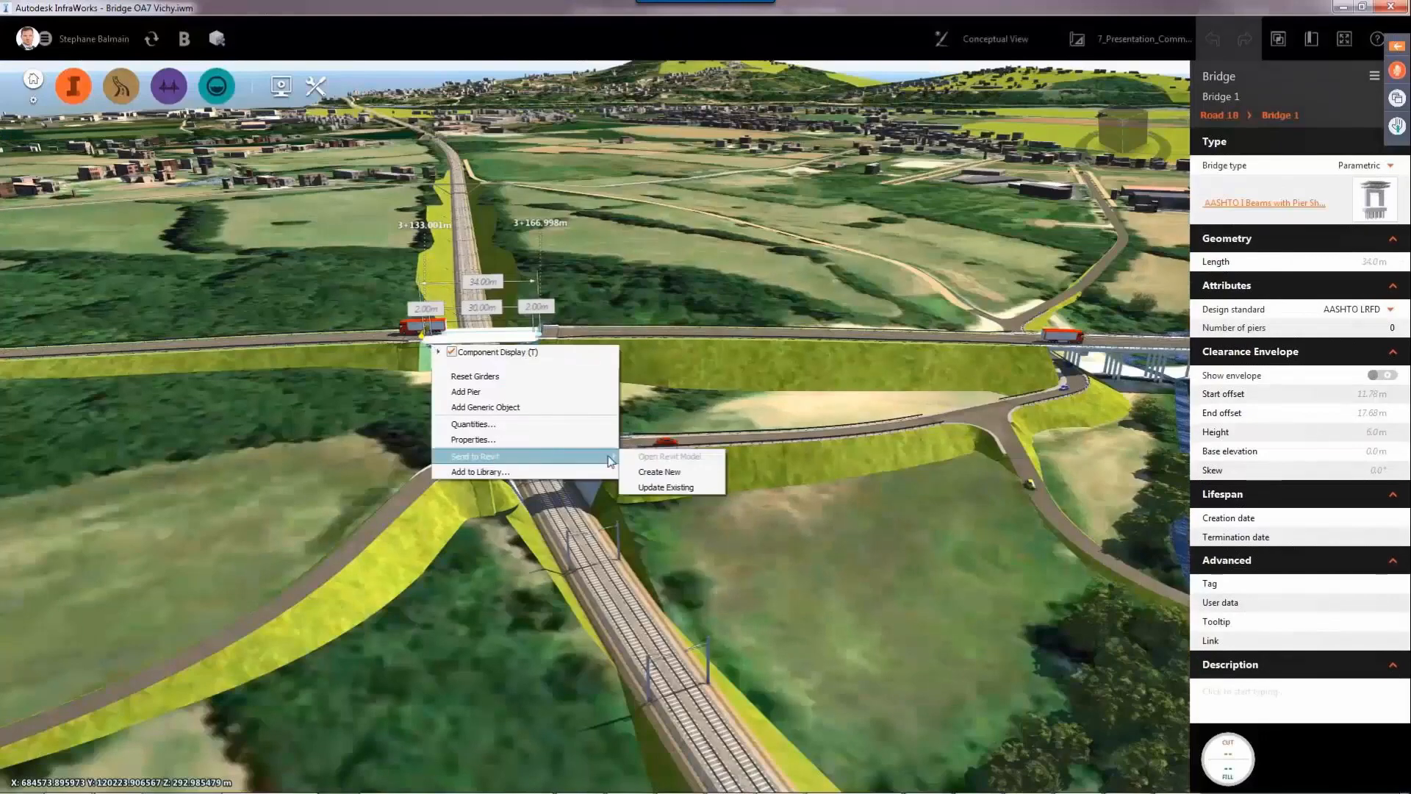
click(675, 477)
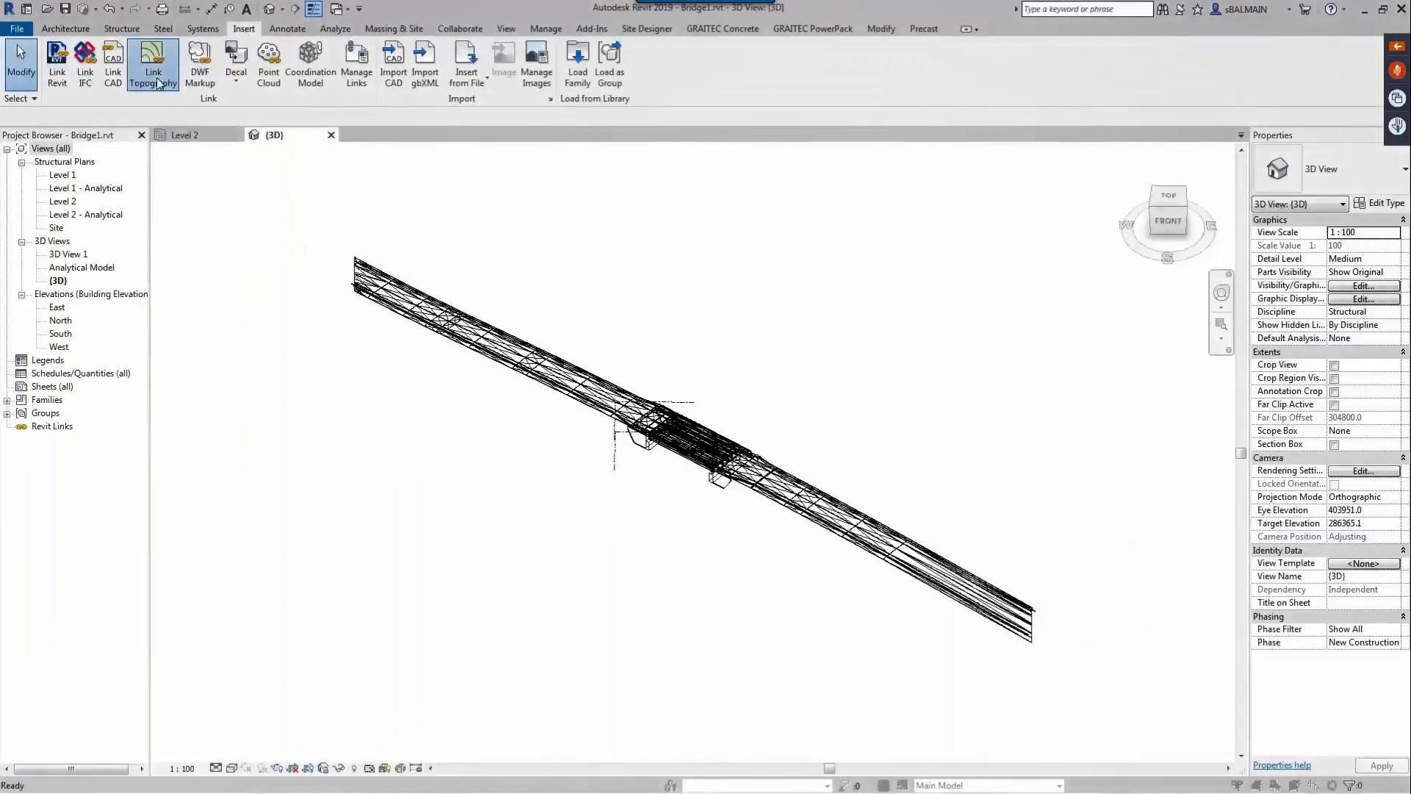
Step: Link the Topo InfraWorks for Revit Lambert2 ClrkIGN-V2 topography into the Bridge1.rvt project in Revit
click(153, 76)
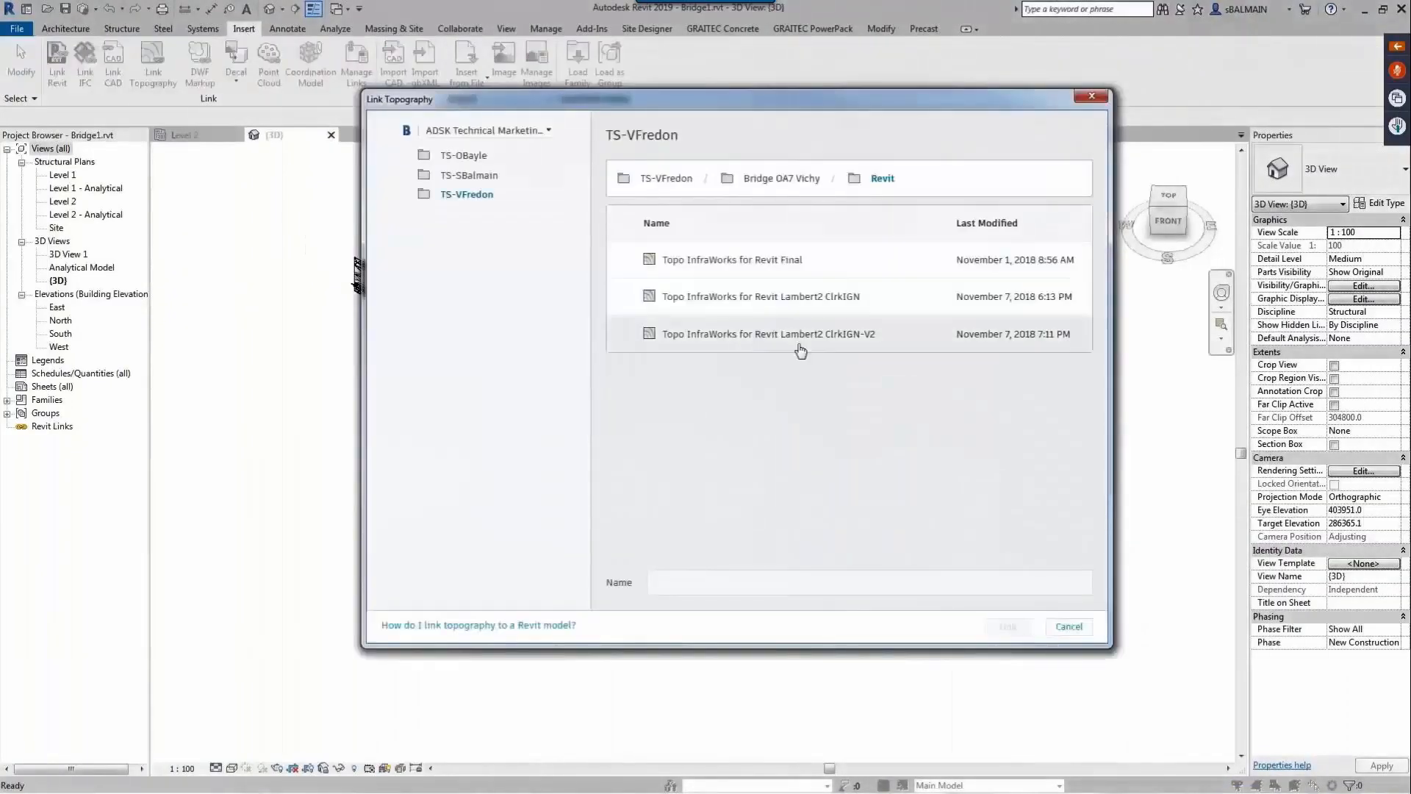
click(769, 334)
click(1008, 626)
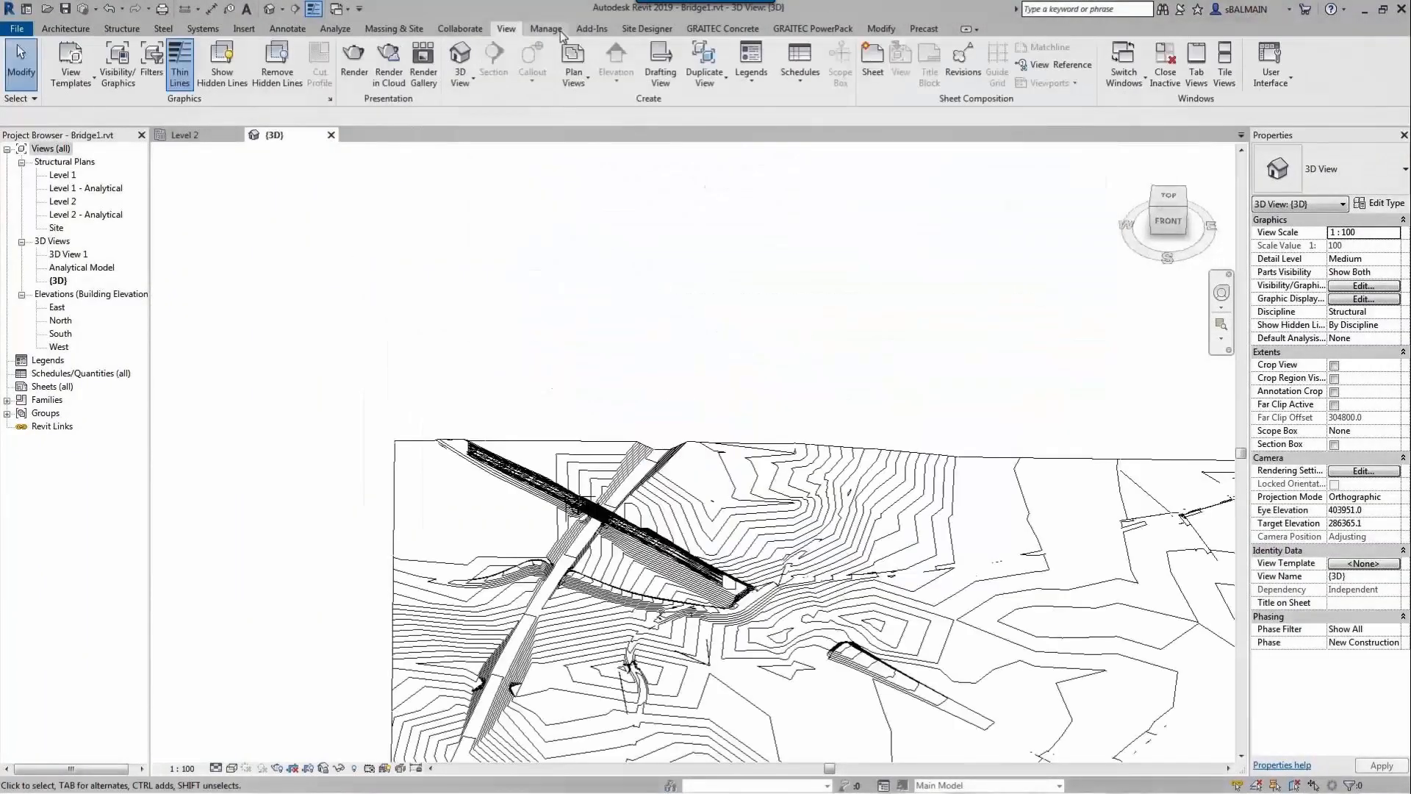
Step: Acquire the shared coordinates from the linked topography and save Bridge1.rvt
click(560, 31)
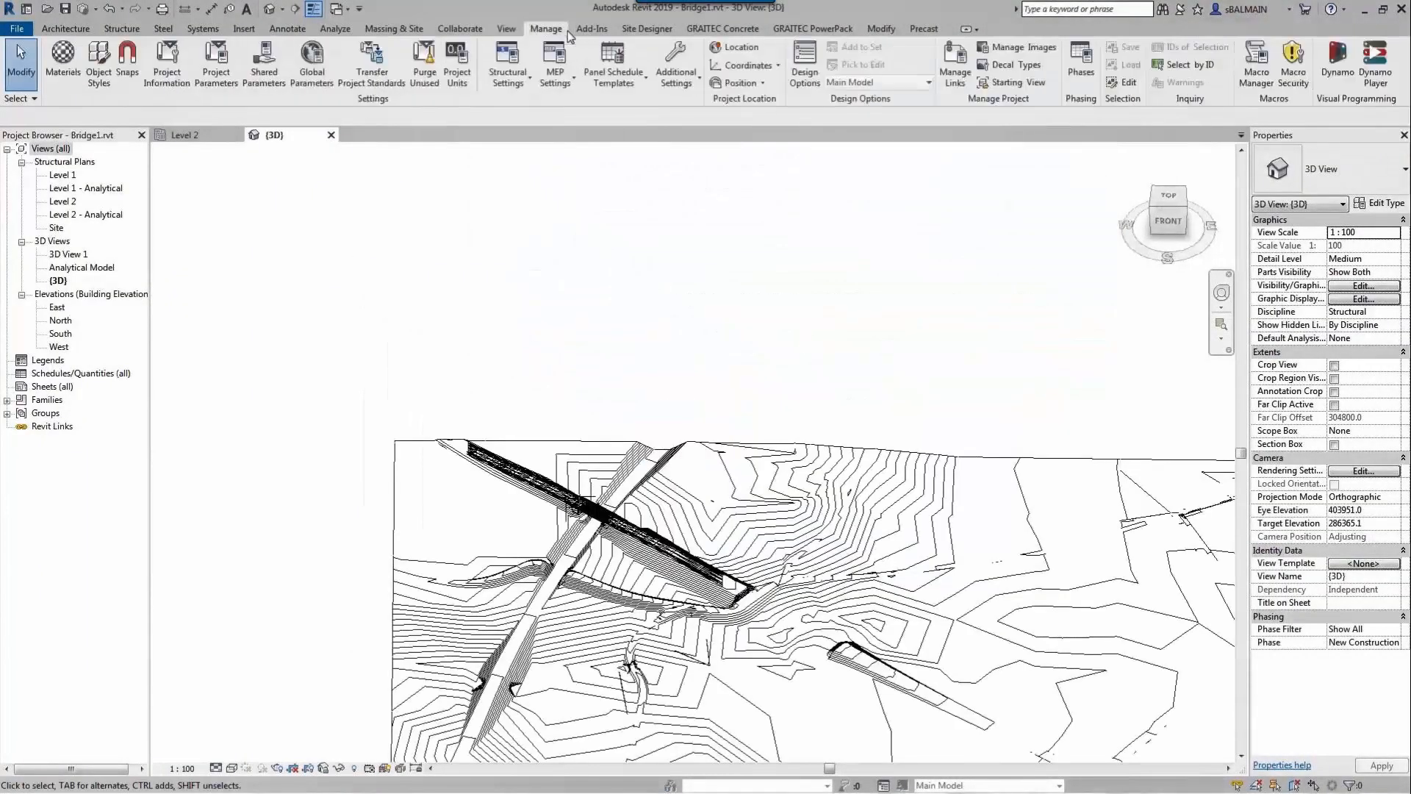
click(743, 66)
click(745, 87)
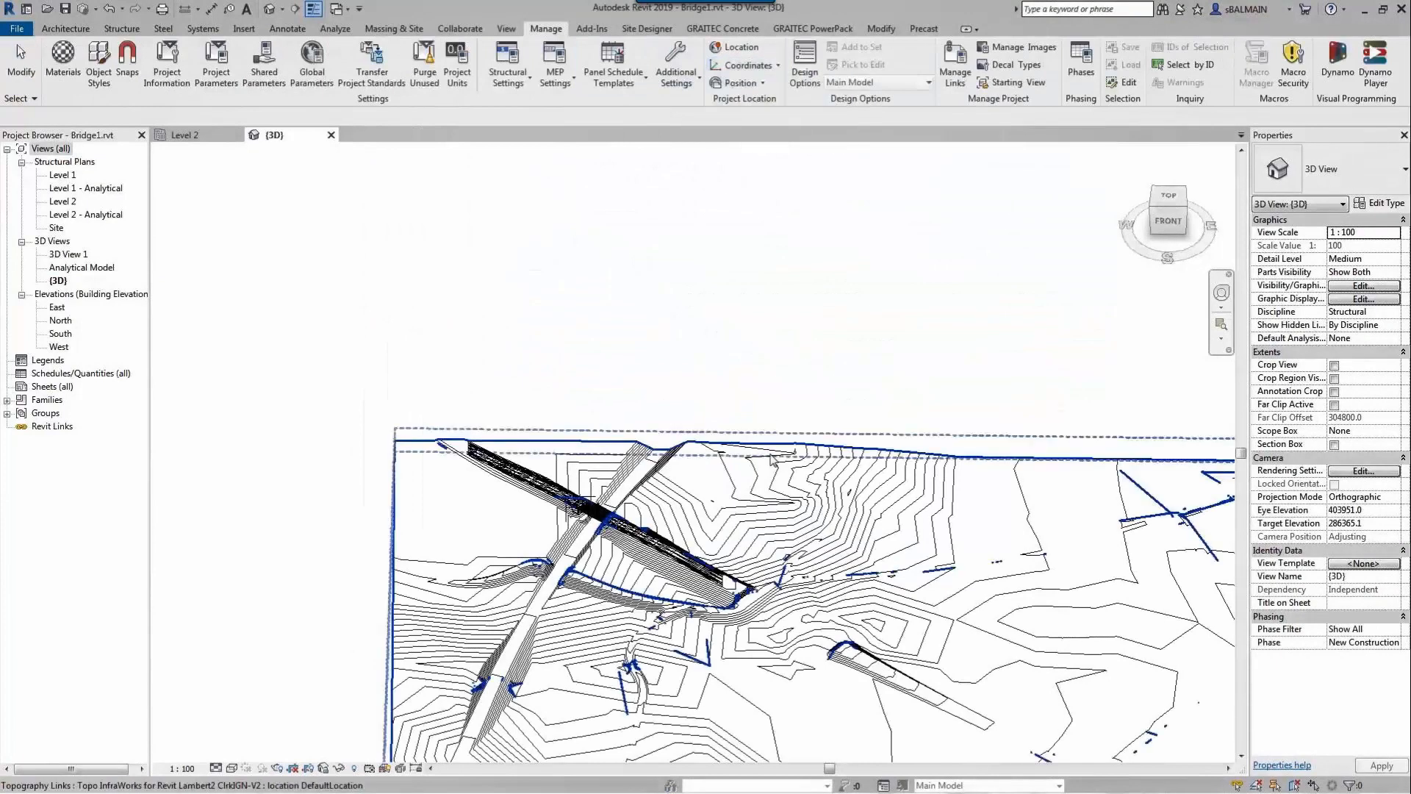
click(737, 443)
click(794, 413)
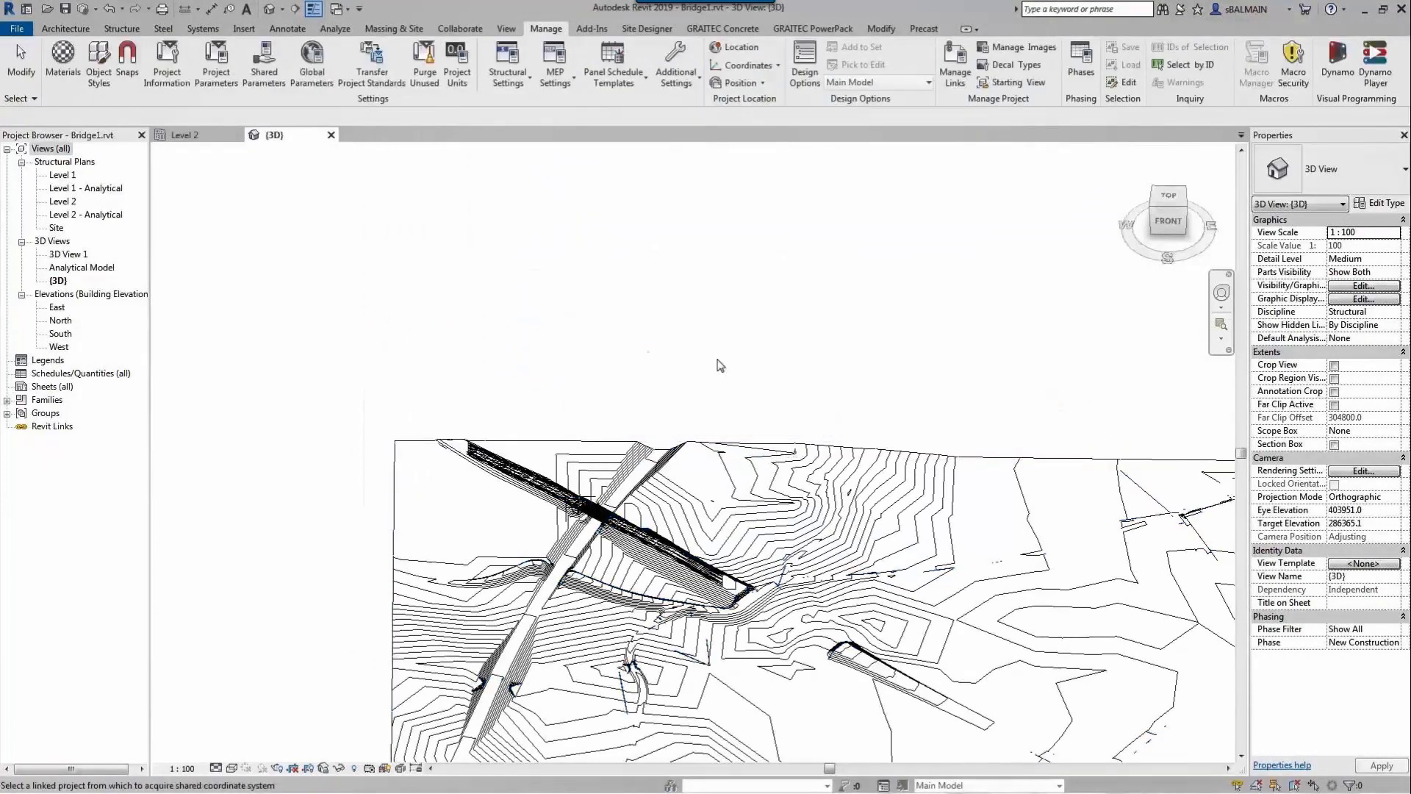
click(65, 11)
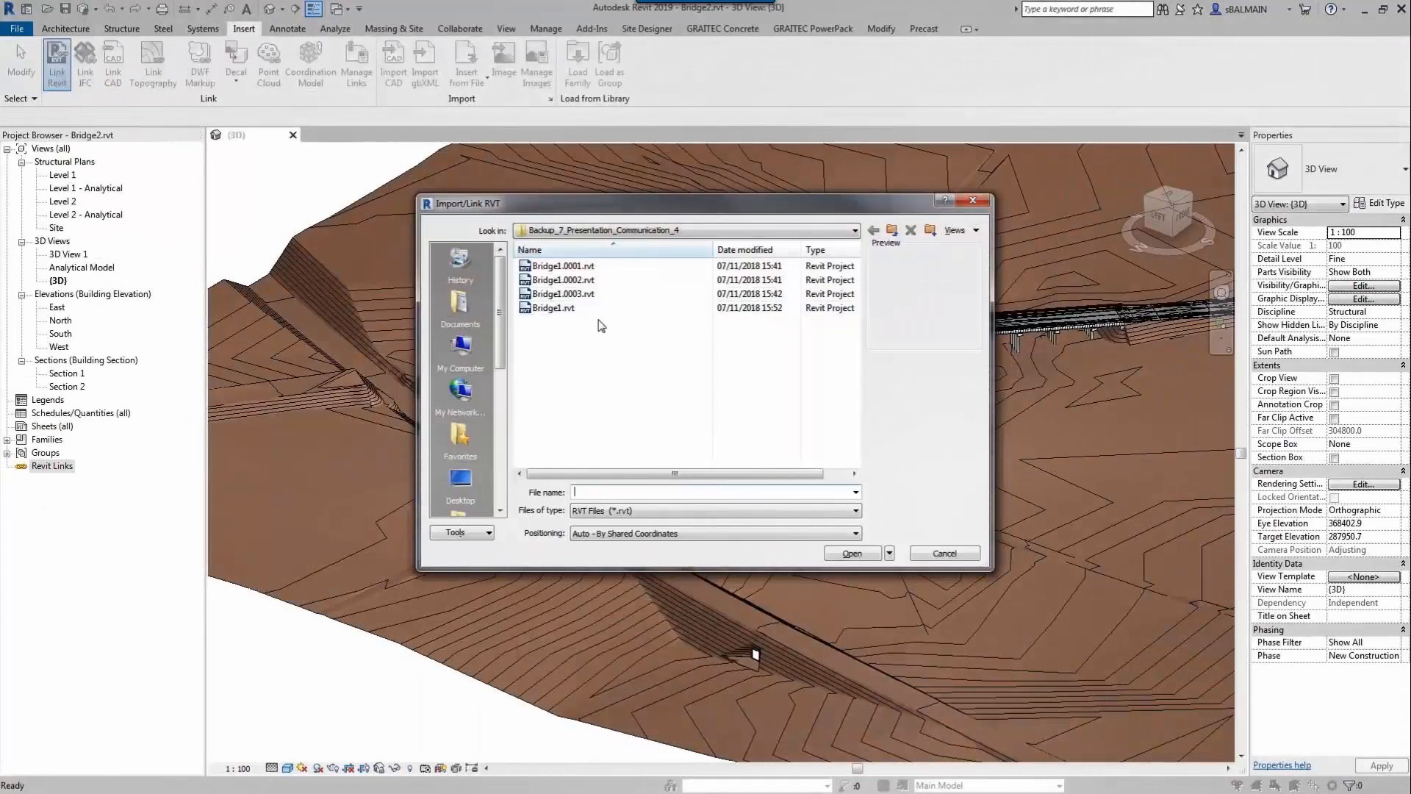
Step: Link Bridge1.rvt into Bridge2.rvt with Auto - By Shared Coordinates positioning and check its placement on the terrain from several angles
click(559, 308)
click(796, 534)
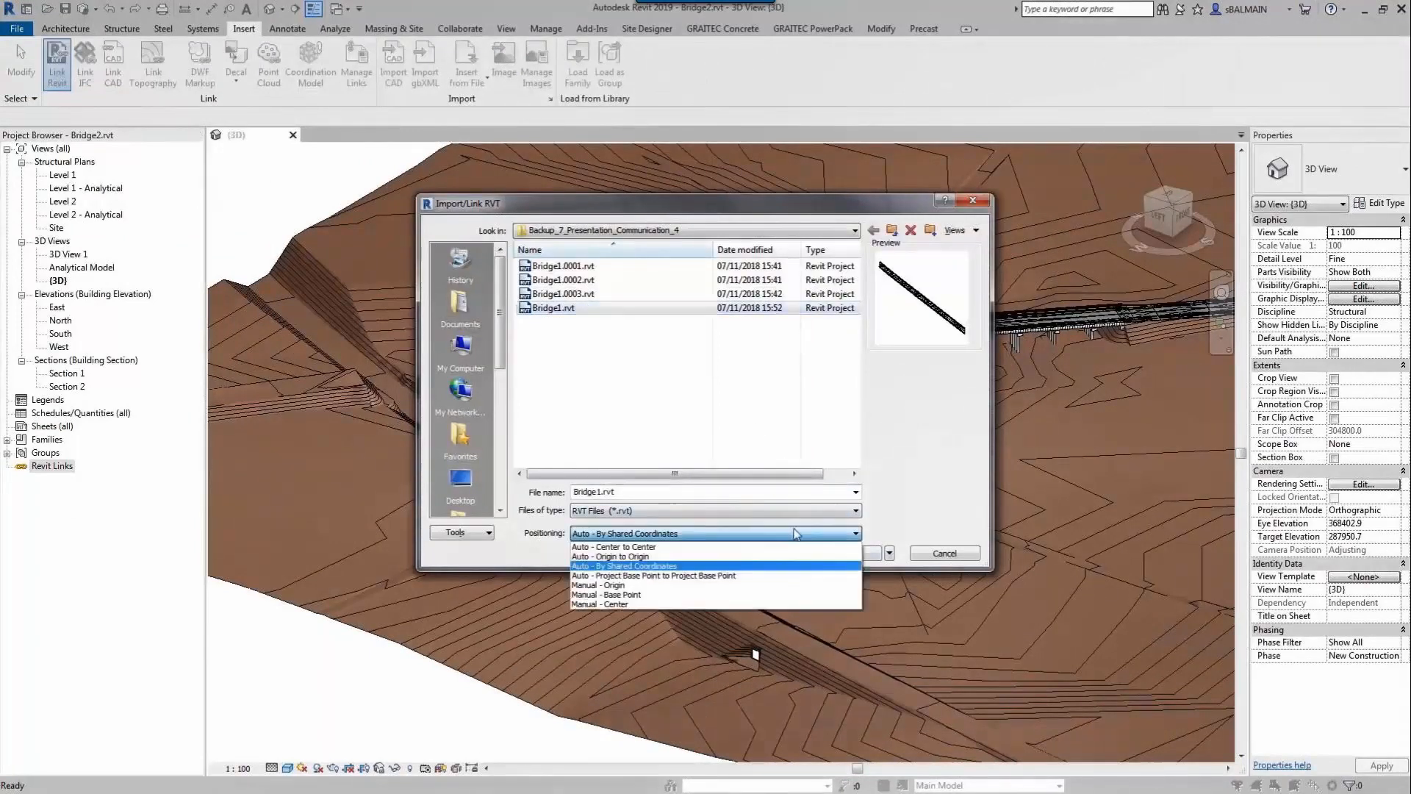
click(682, 566)
click(847, 552)
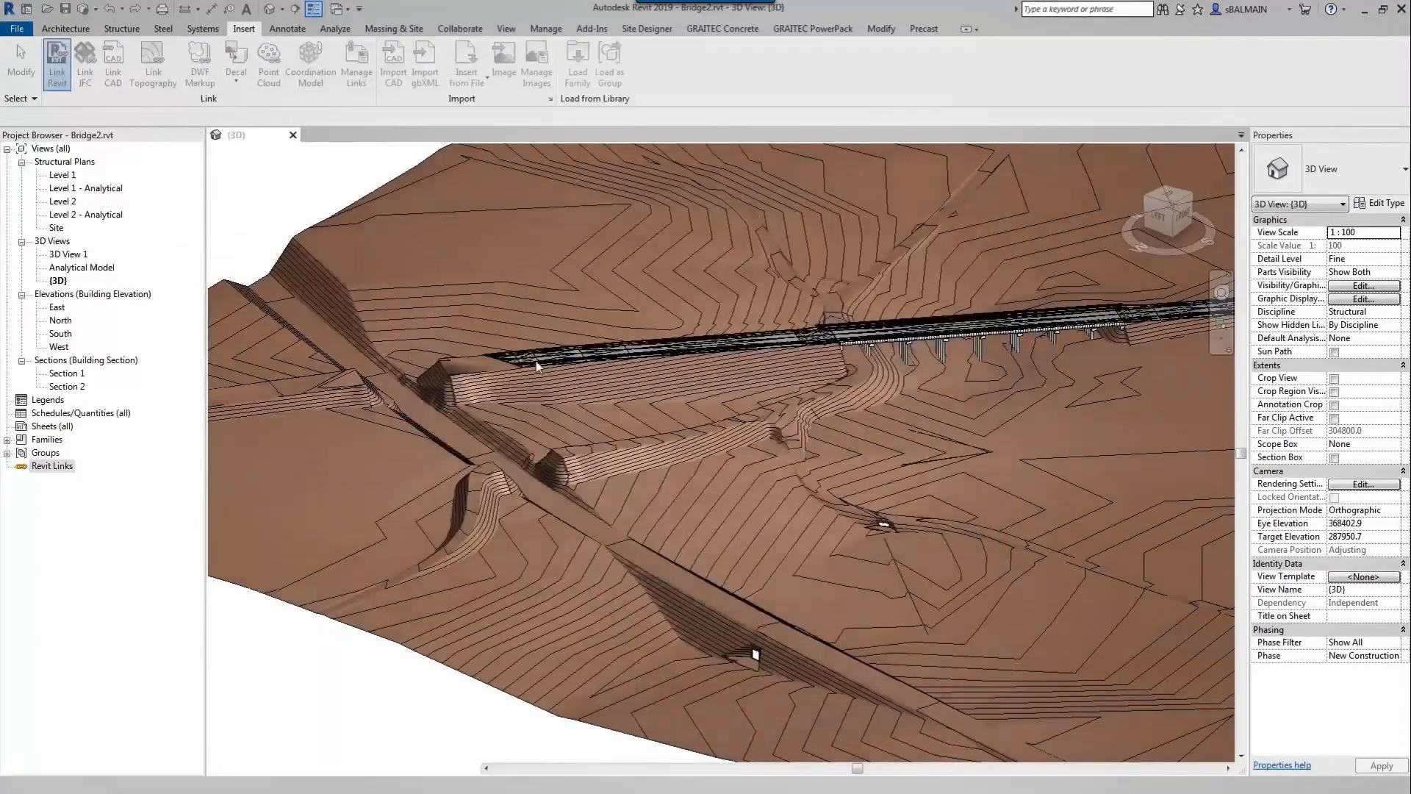
scroll(456, 400, up, 5)
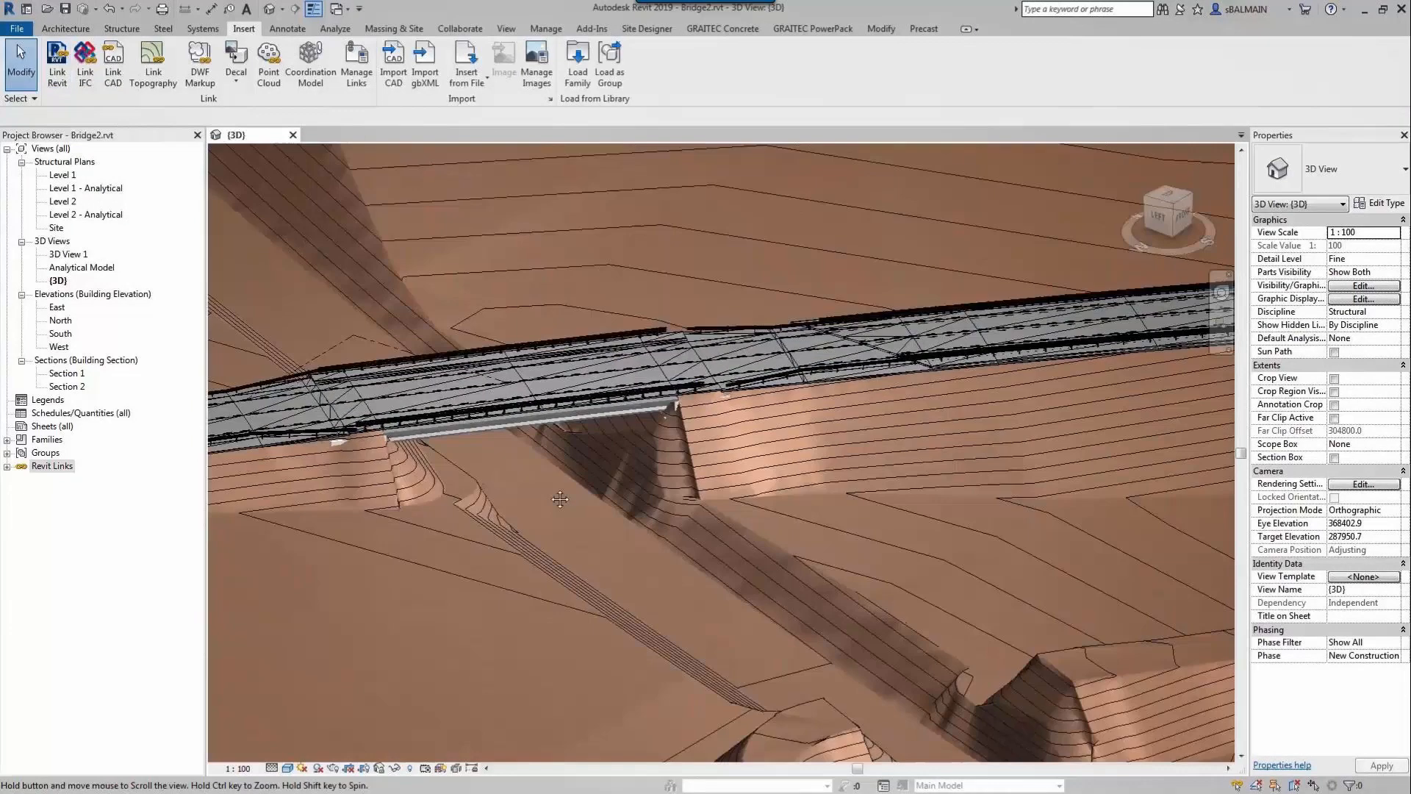
shift+middle_drag(544, 485, 566, 444)
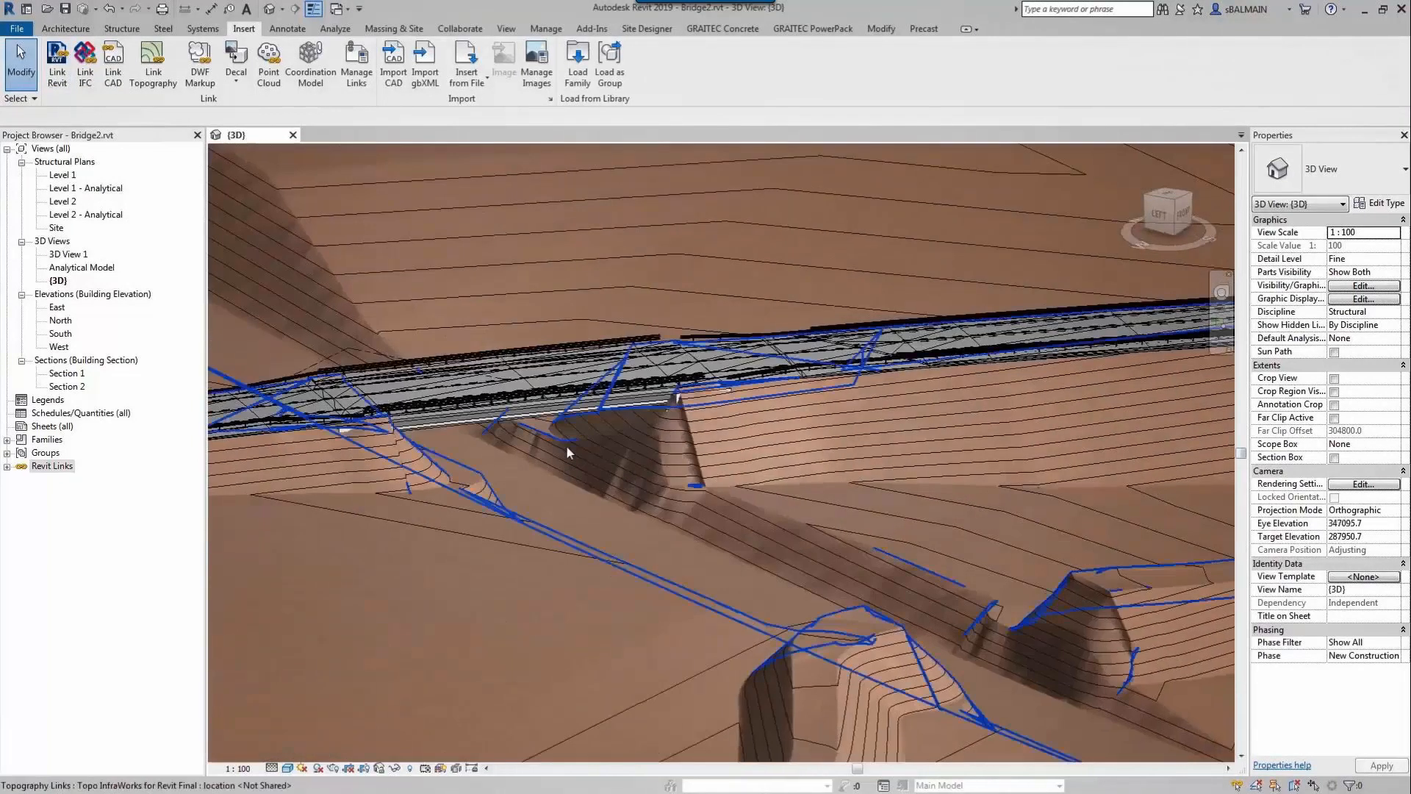
scroll(598, 465, down, 3)
shift+middle_drag(796, 576, 625, 588)
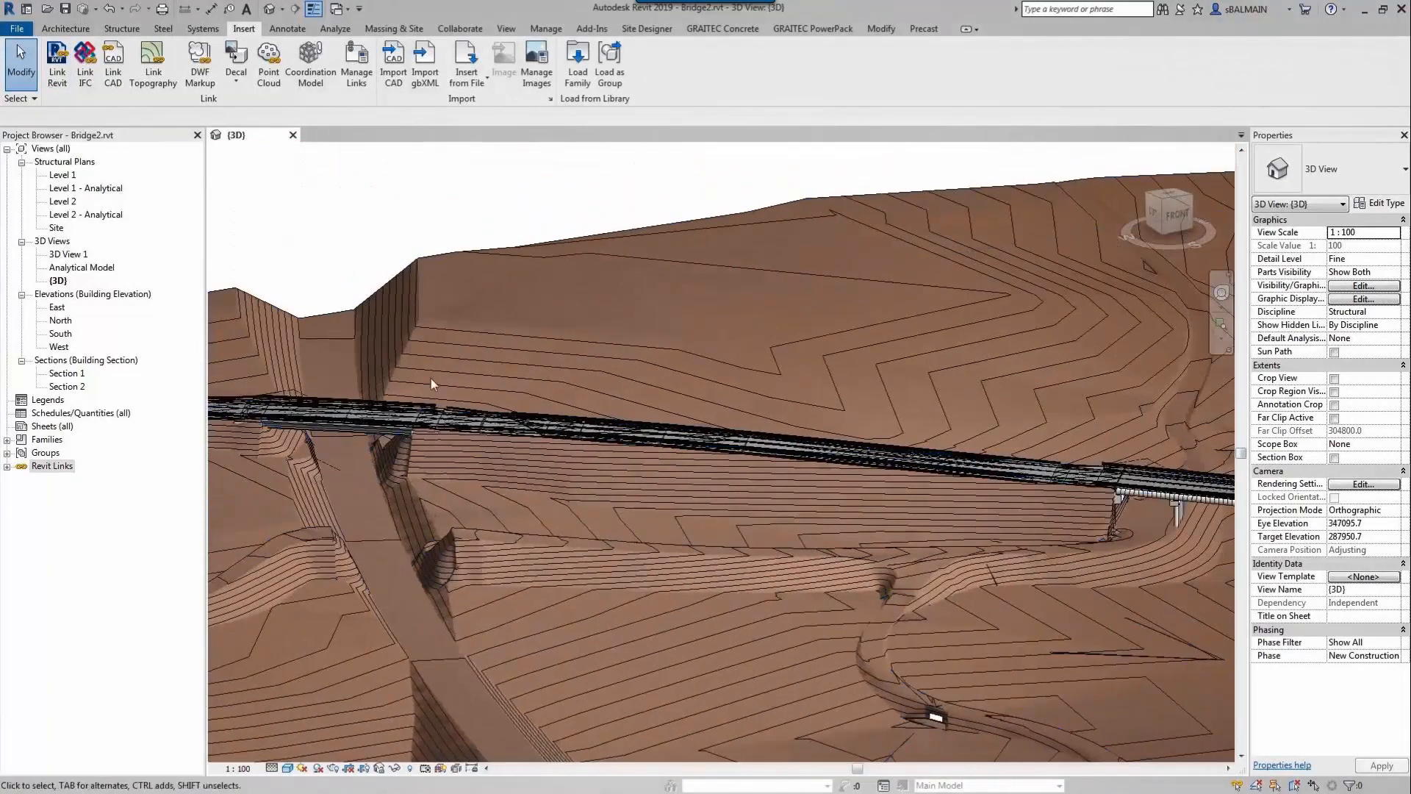
Step: Link Bridge3.rvt into Bridge2.rvt with Auto - By Shared Coordinates positioning and inspect it on the terrain
click(62, 74)
click(553, 294)
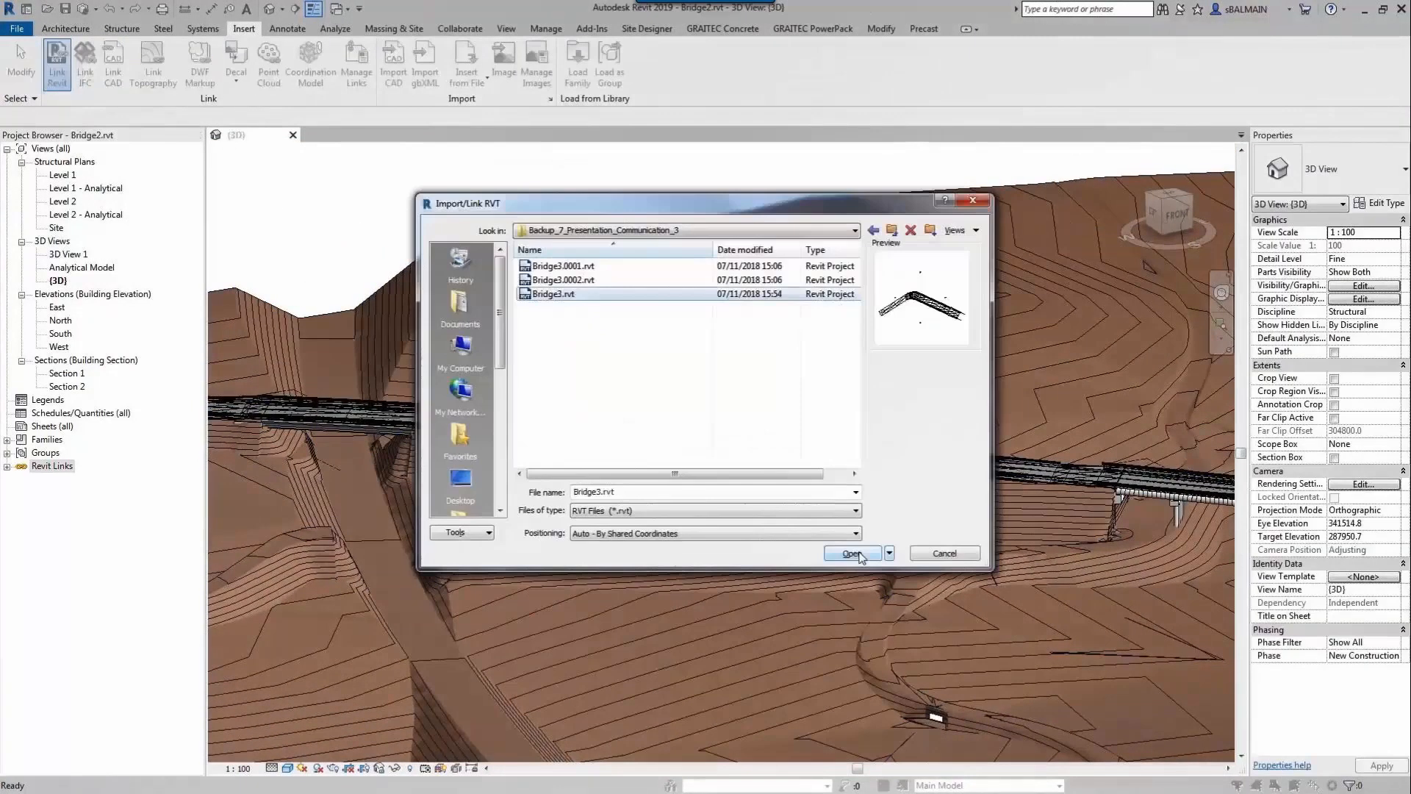
click(854, 555)
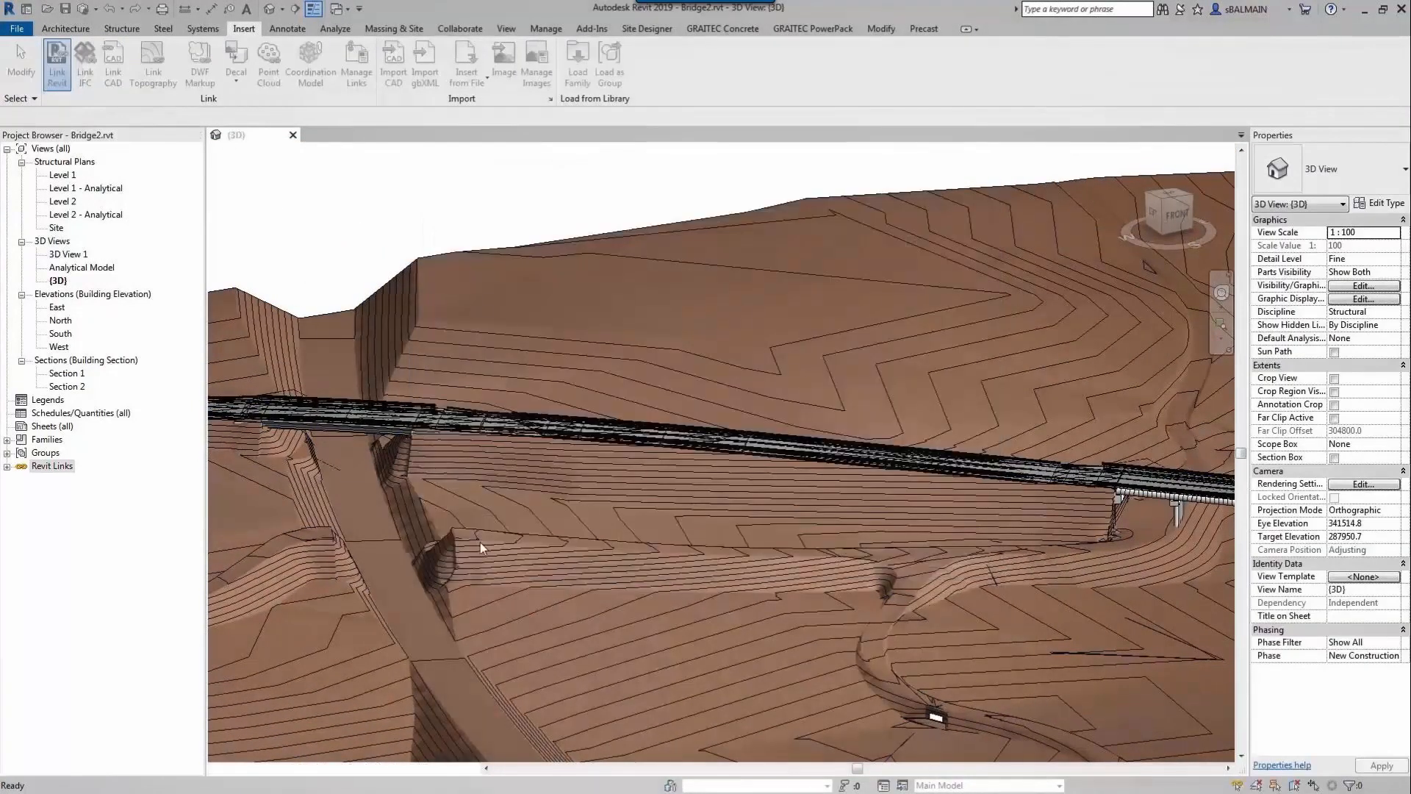
scroll(404, 560, up, 5)
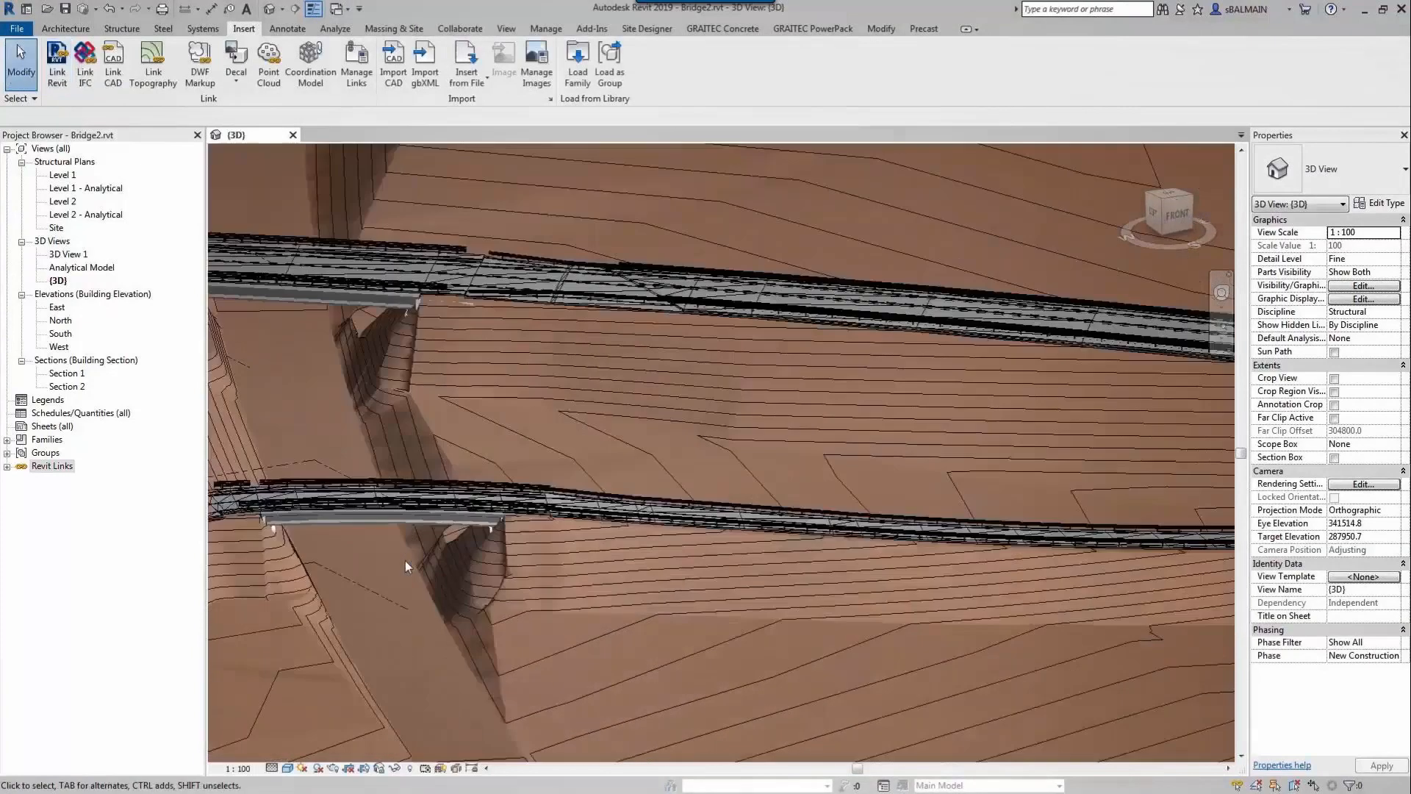
shift+middle_drag(394, 567, 500, 514)
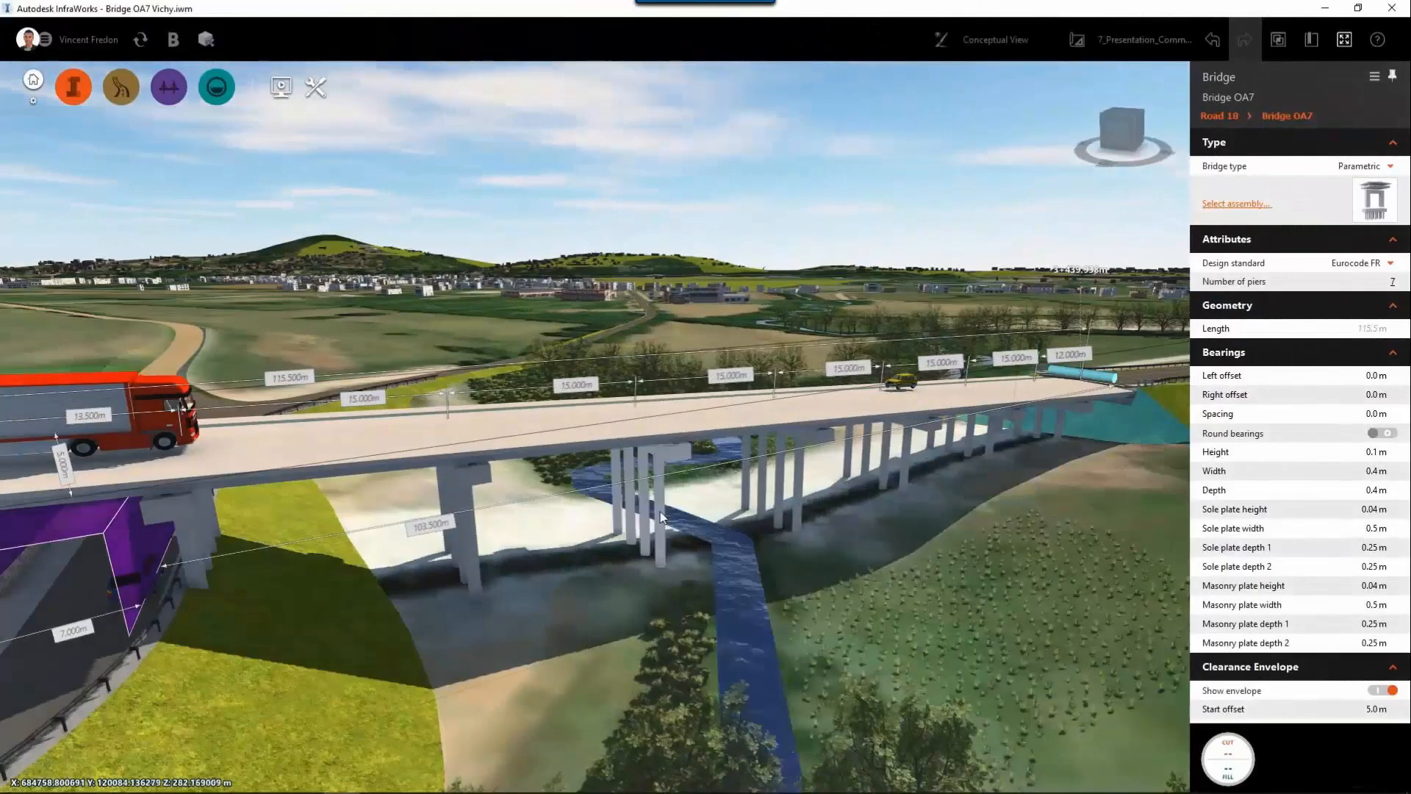
Step: In InfraWorks, move Pier 3 of Bridge OA7 away from the river by reducing its offset by 1 m
click(661, 513)
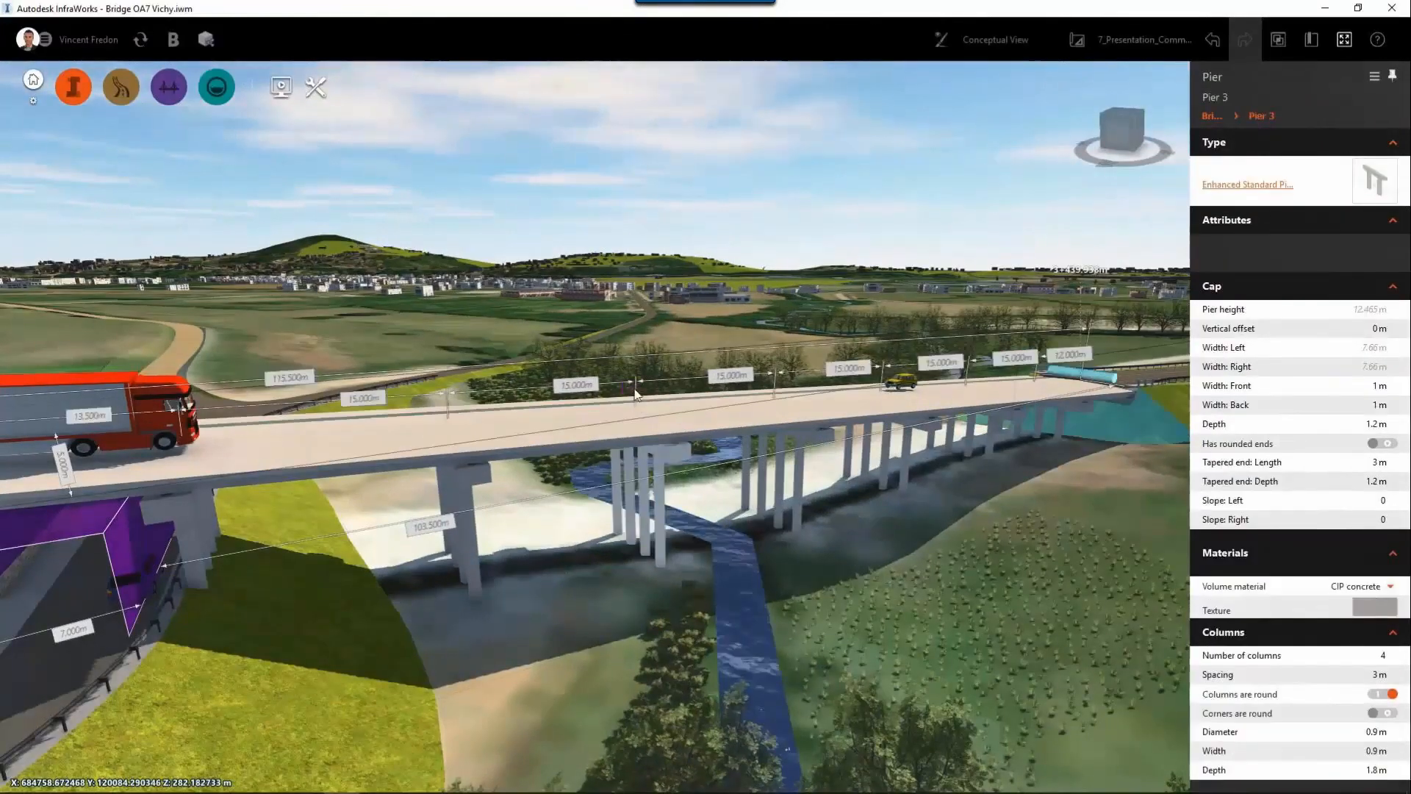
click(665, 456)
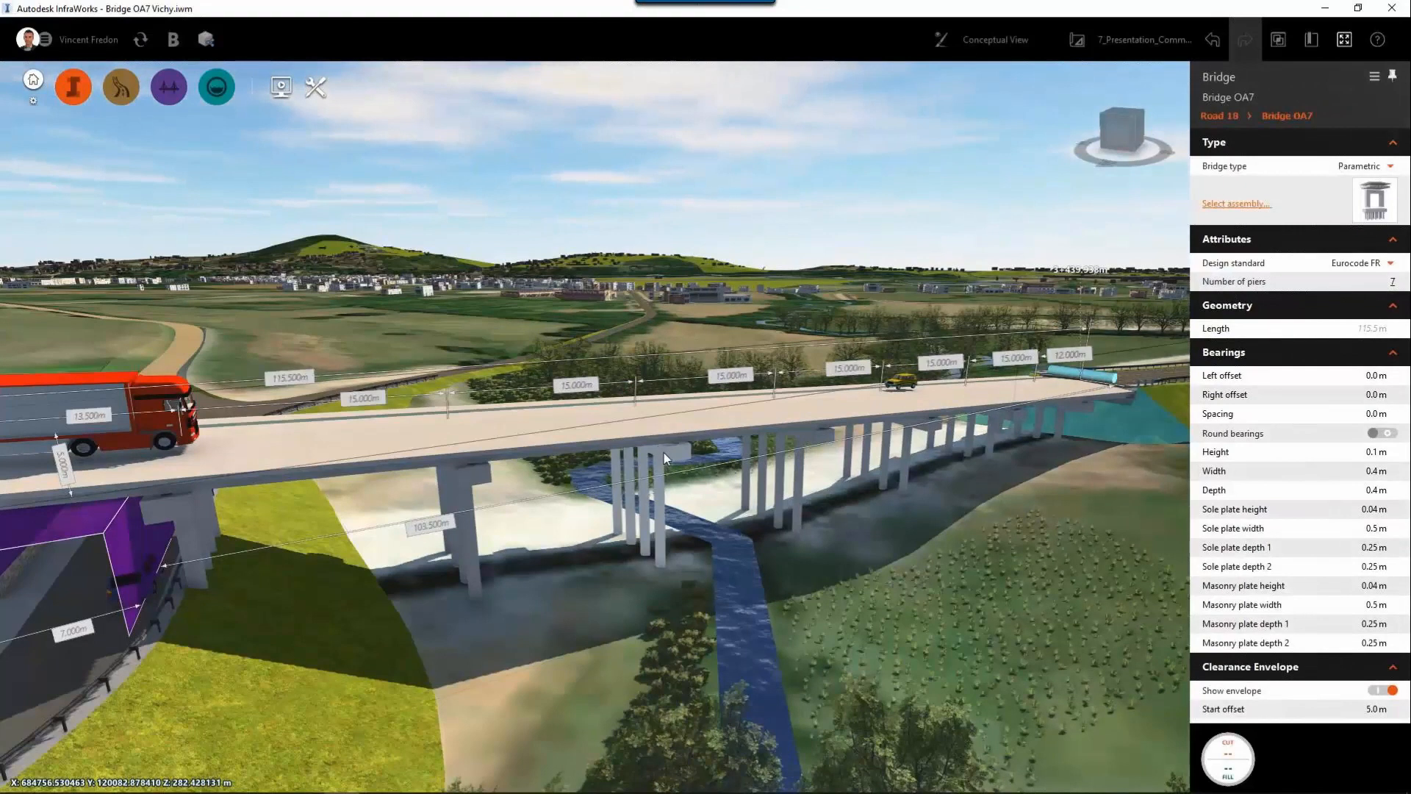
click(663, 463)
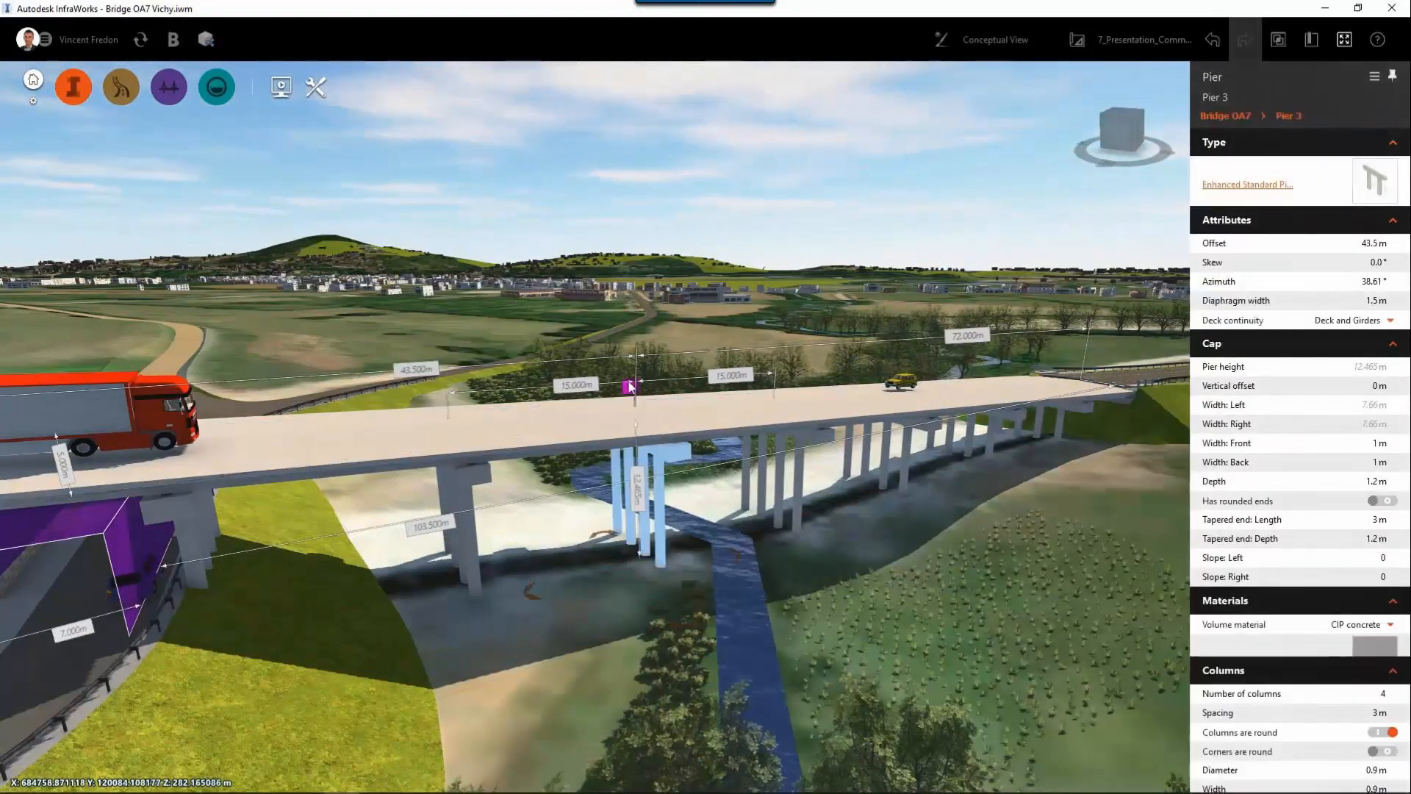
click(631, 388)
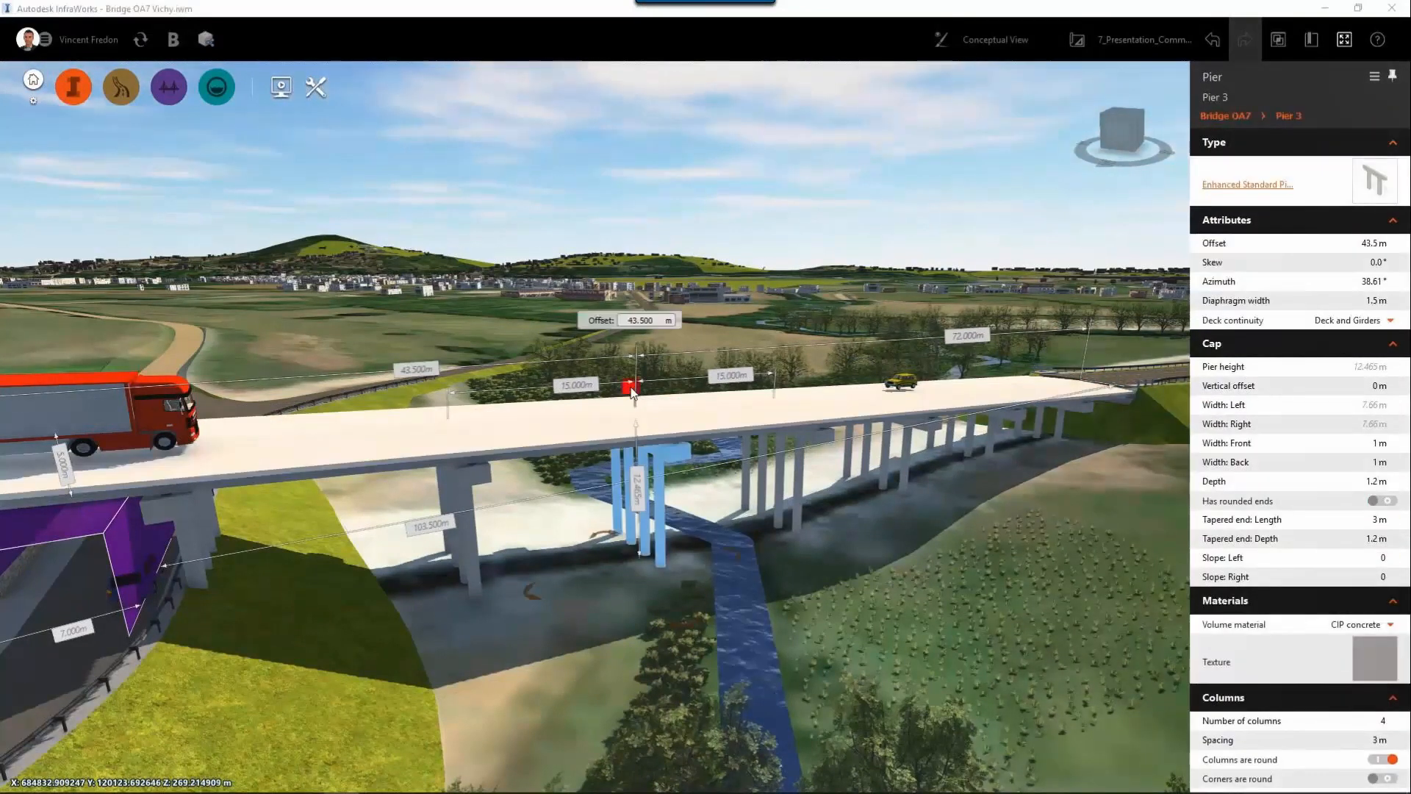
click(637, 320)
key(BackSpace)
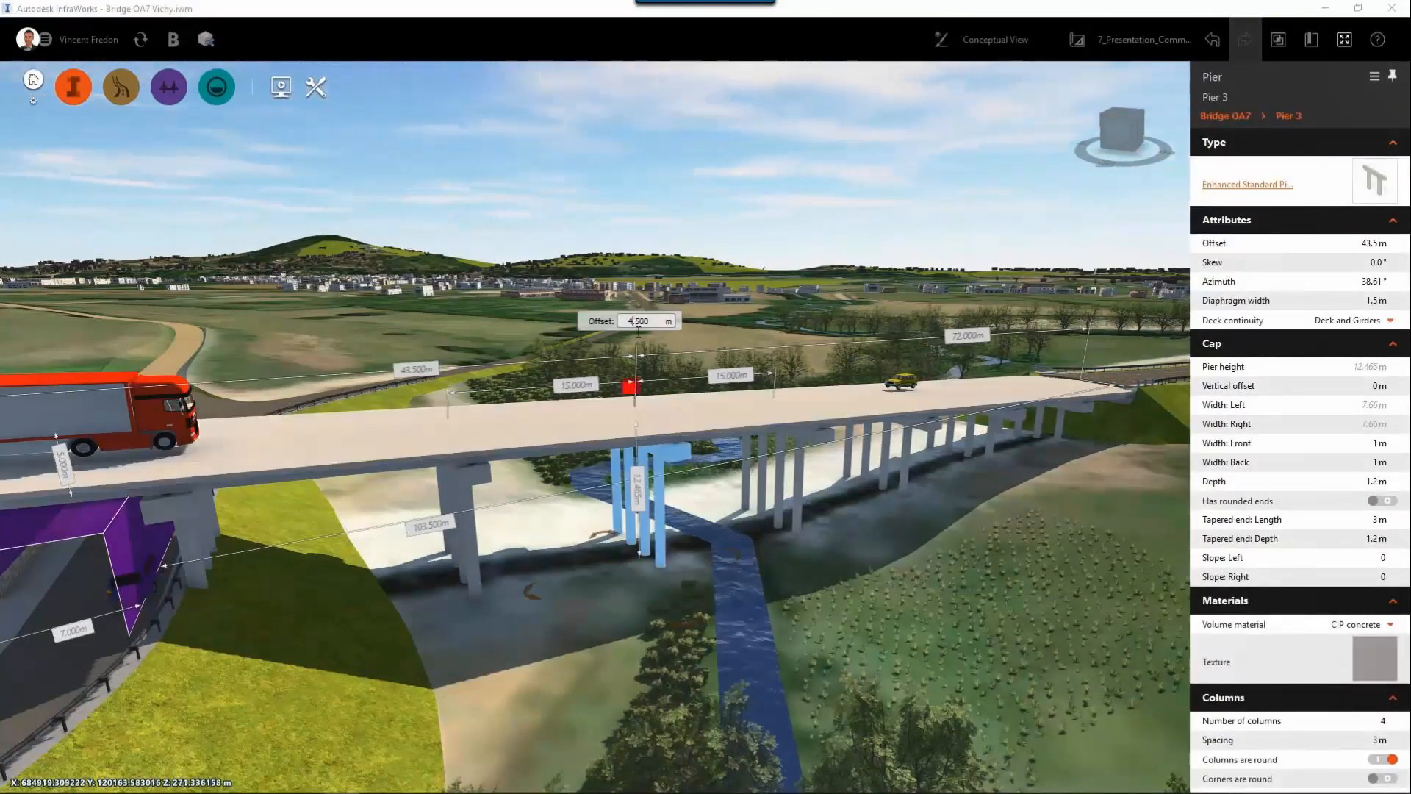
key(Return)
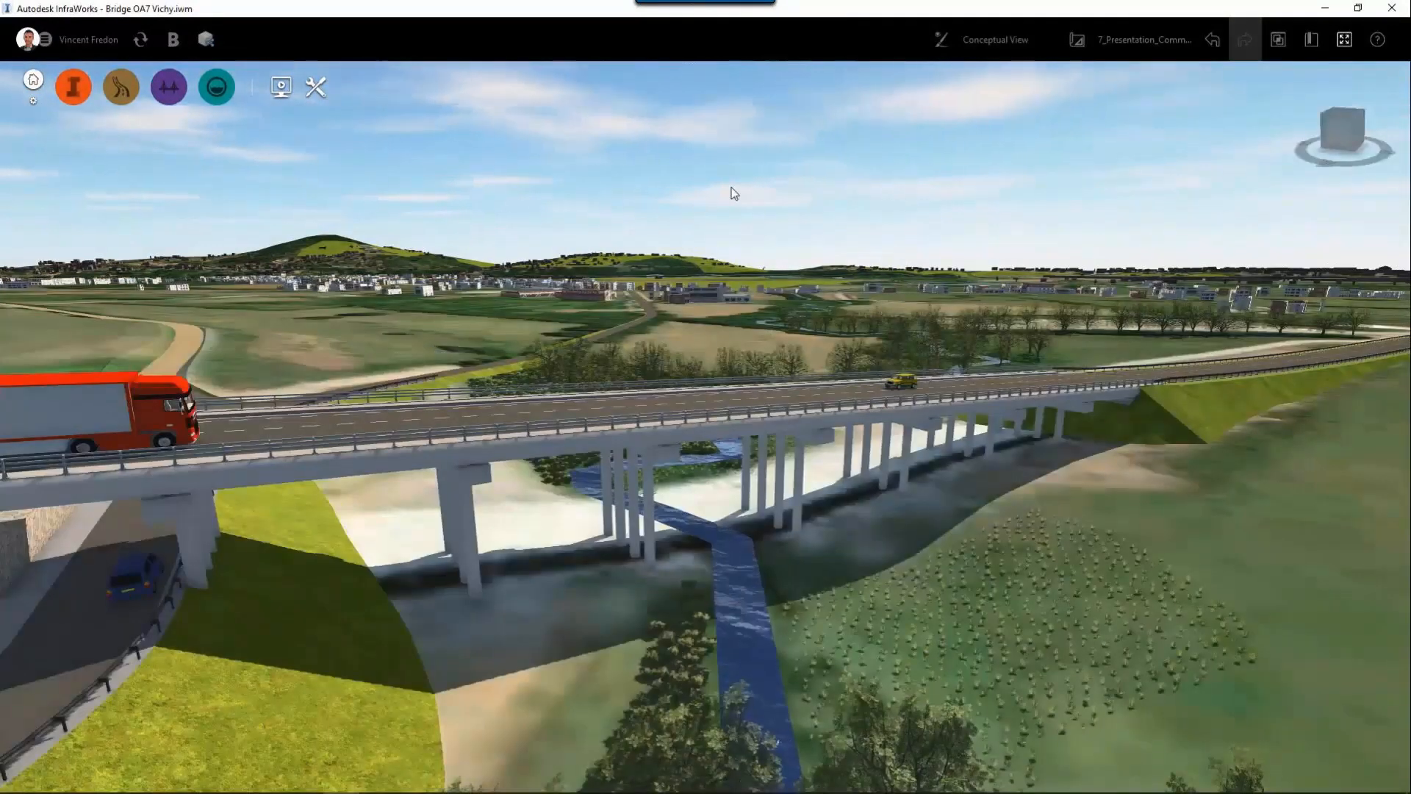
Step: Set the offset of Pier 4 on Bridge OA7 to 59.5 m and clear the selection
click(814, 440)
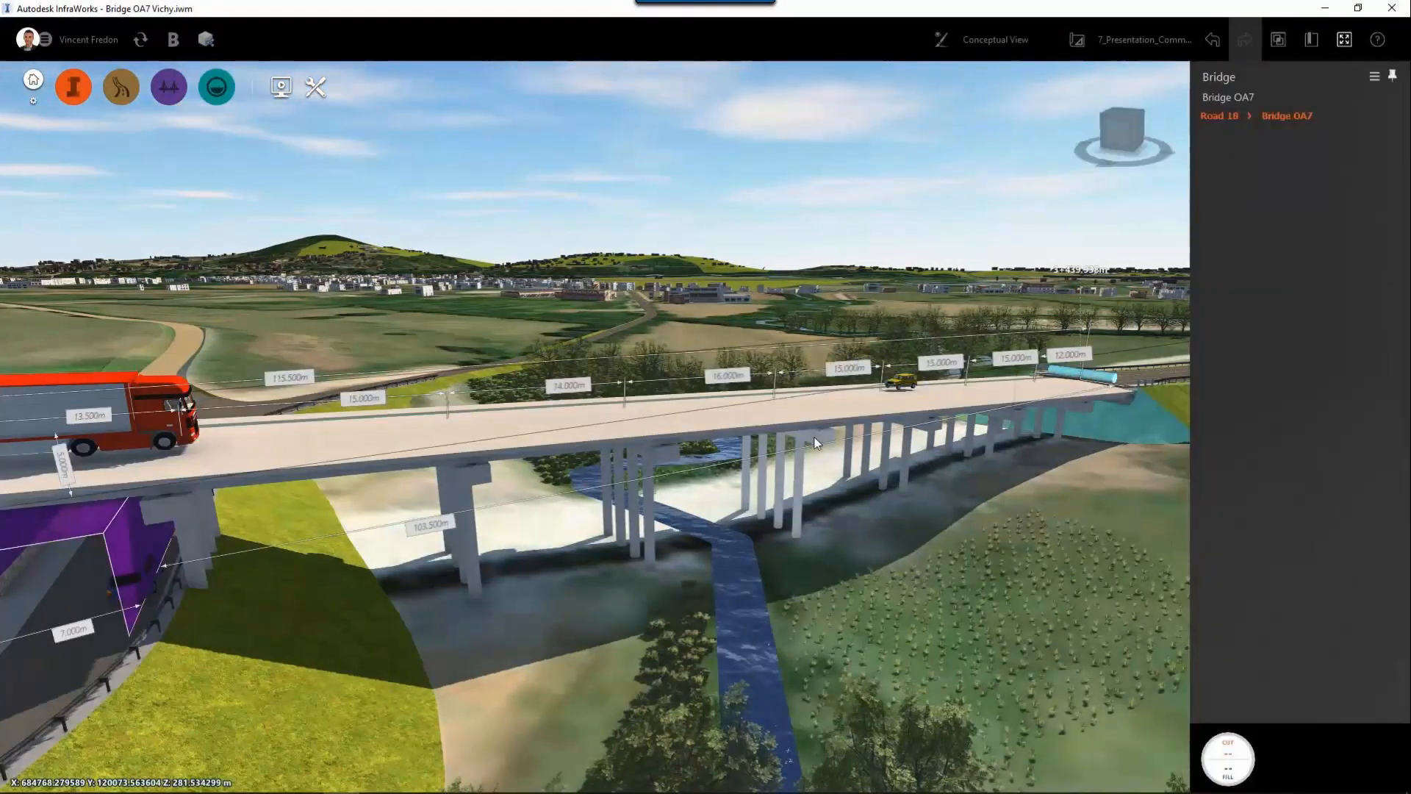
click(814, 441)
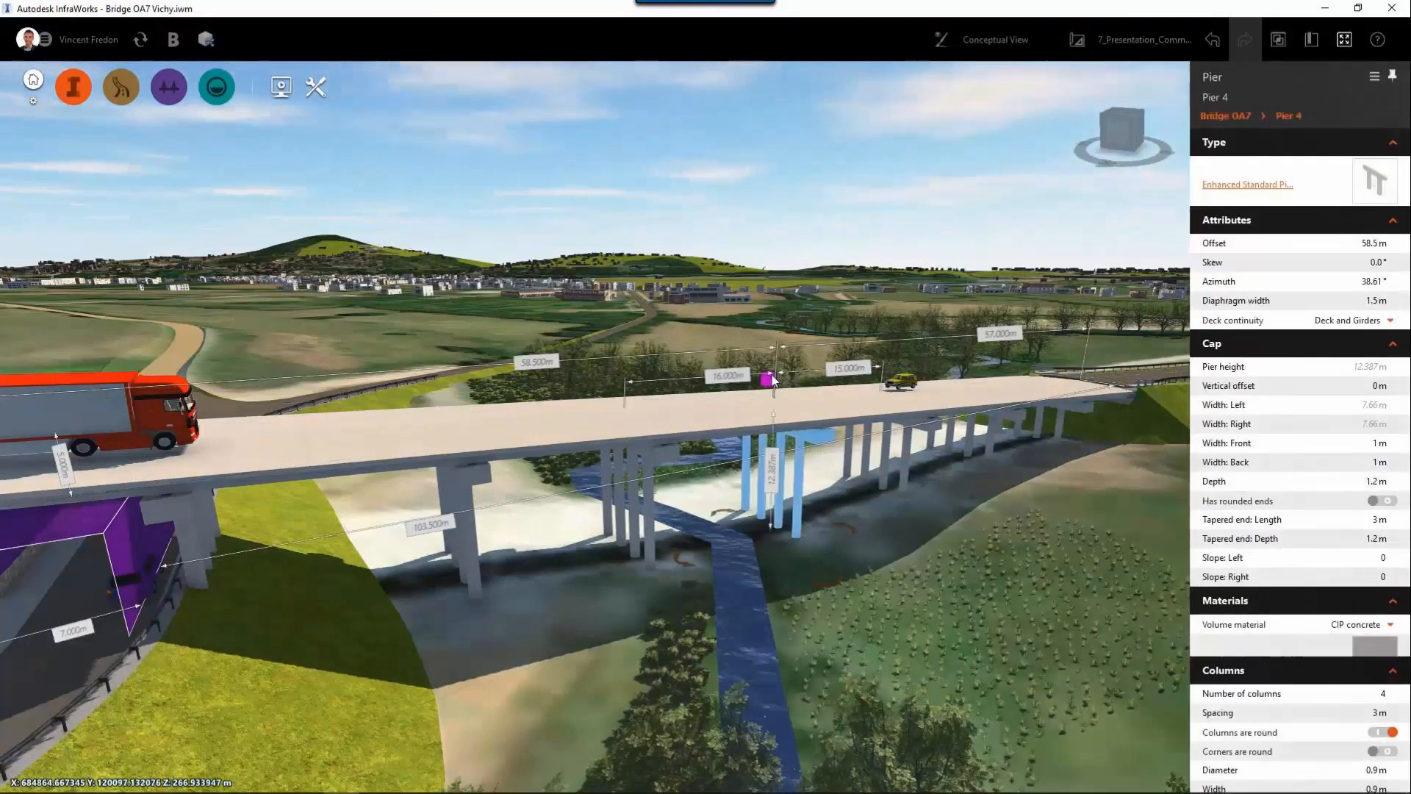
click(771, 380)
click(779, 310)
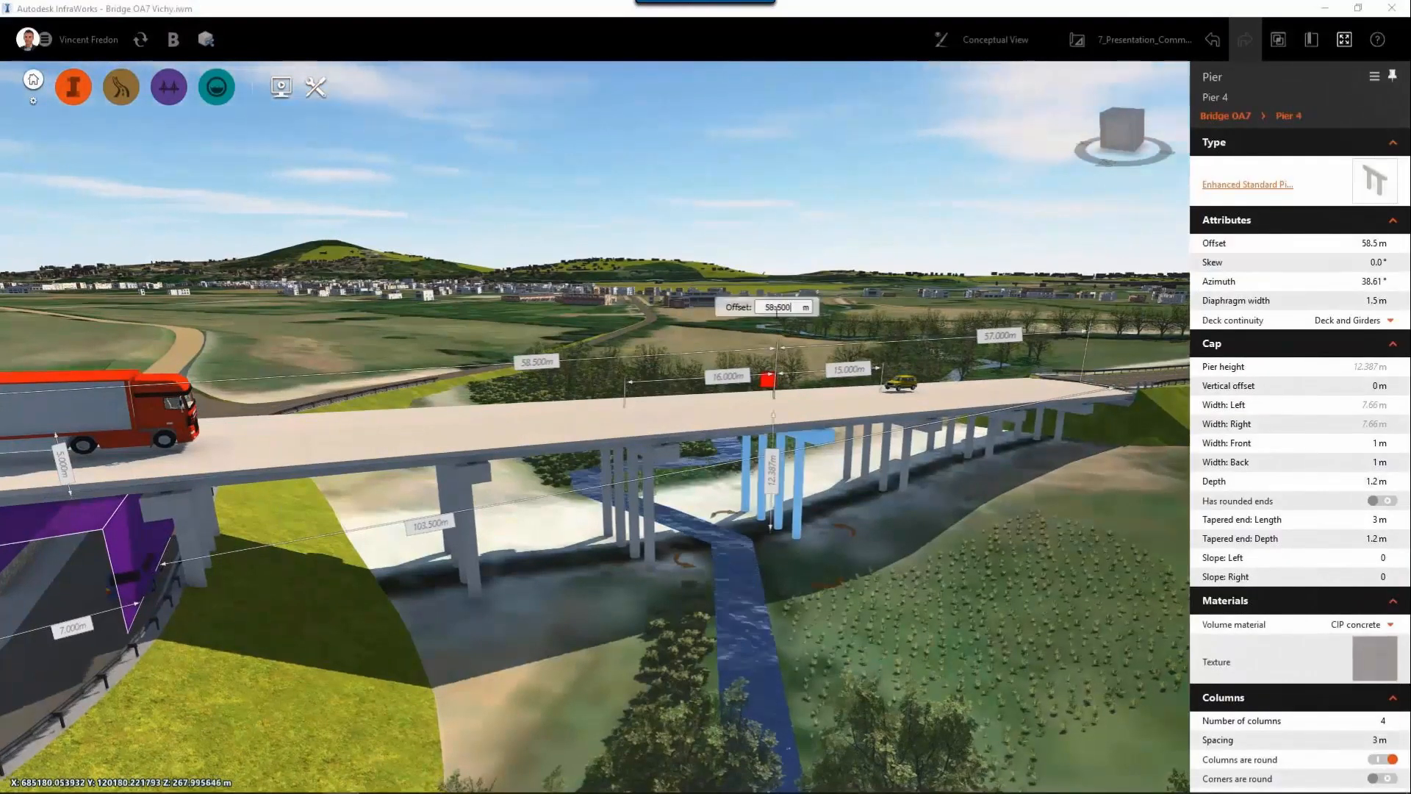
key(Left)
key(Left)
key(Left)
key(Left)
key(BackSpace)
text(9)
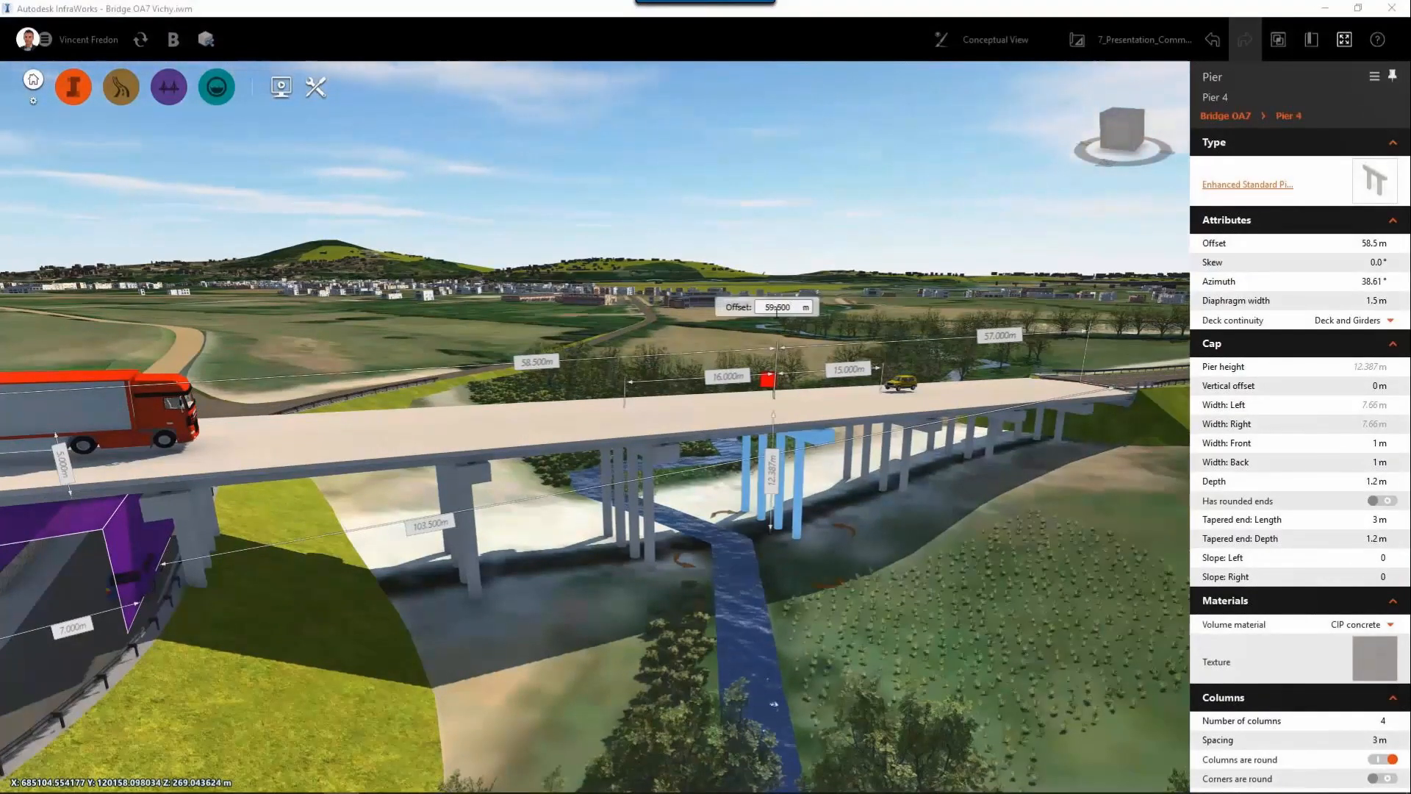
key(Return)
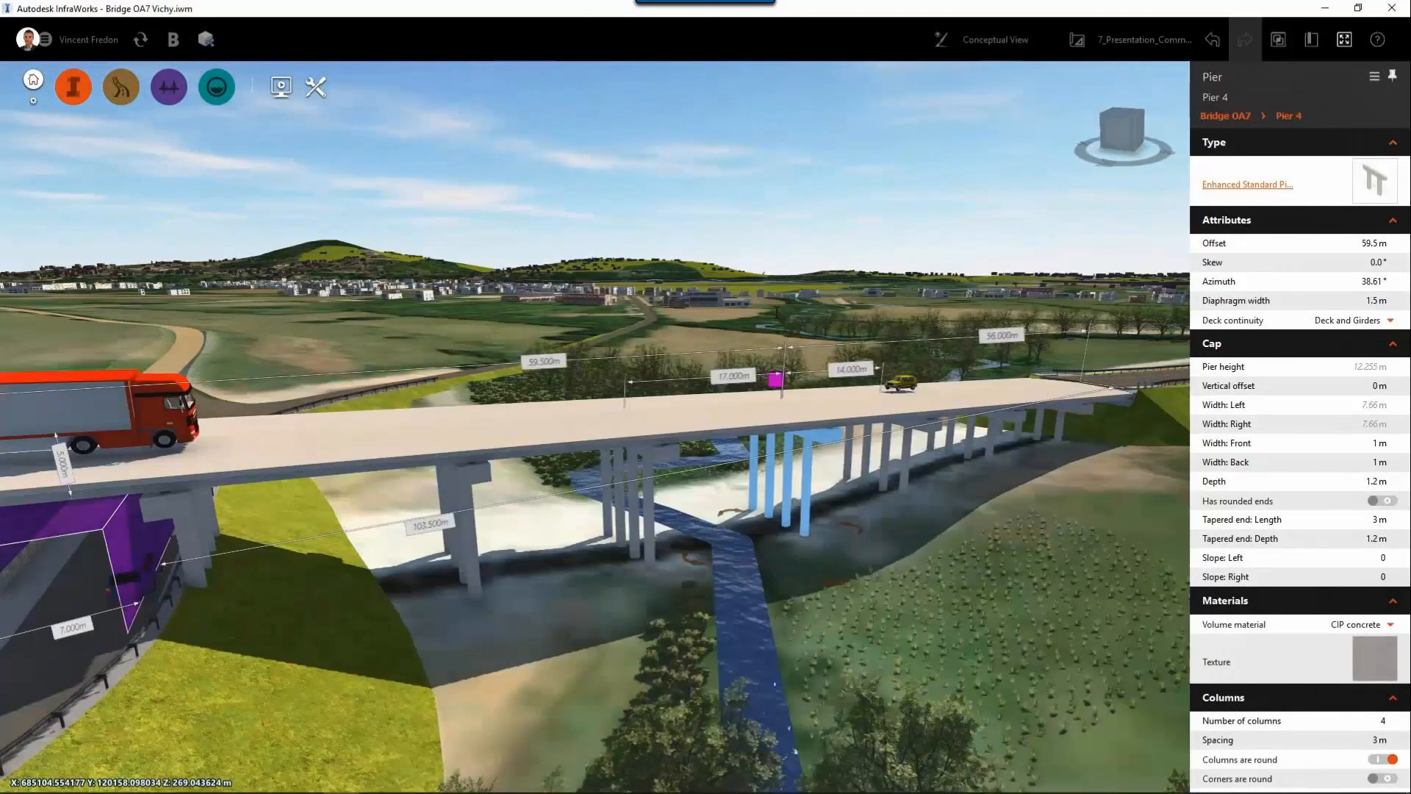
double_click(807, 243)
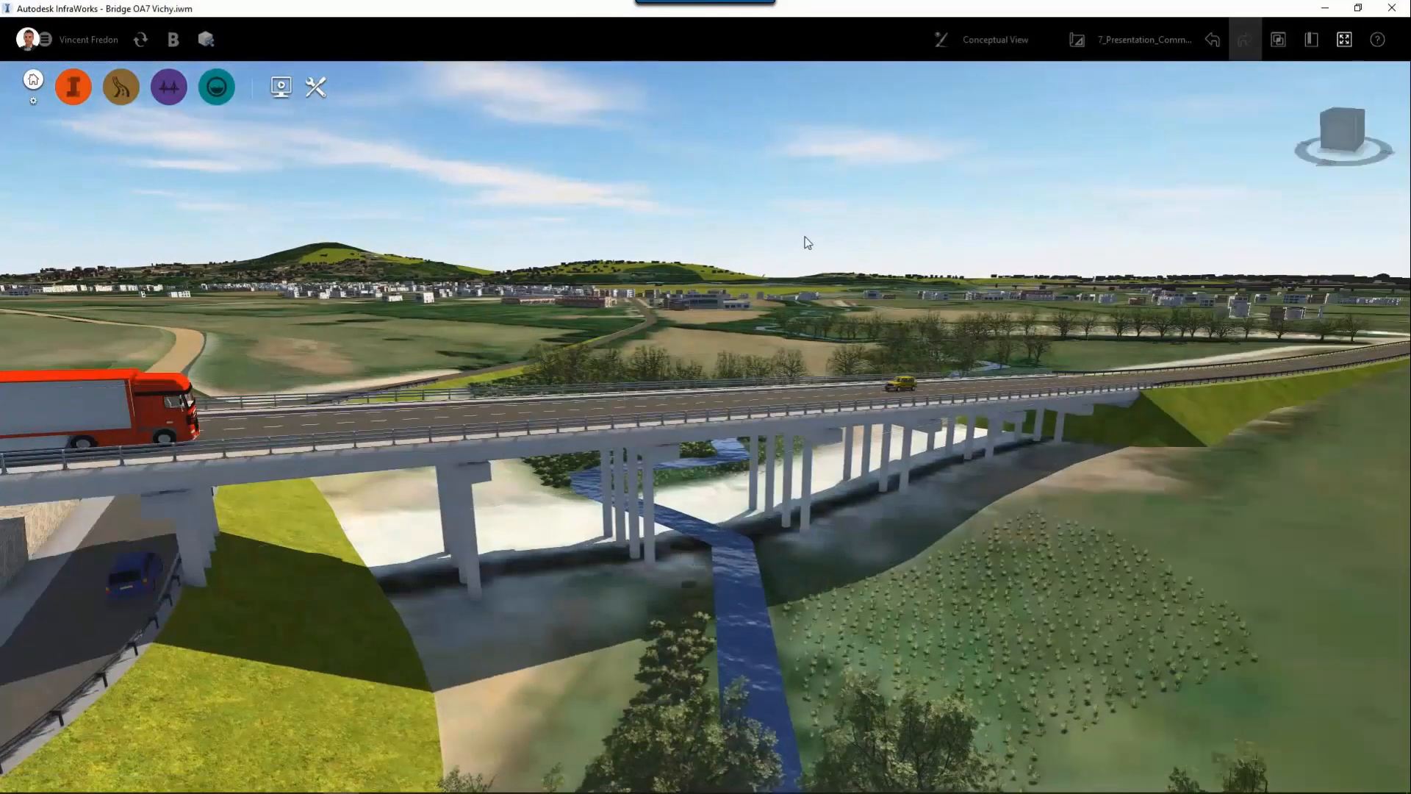
Step: Update the existing Revit model of Bridge OA7 with the note "Move P2 (-1m) and P3 (+1m) from the river"
click(828, 444)
right_click(830, 439)
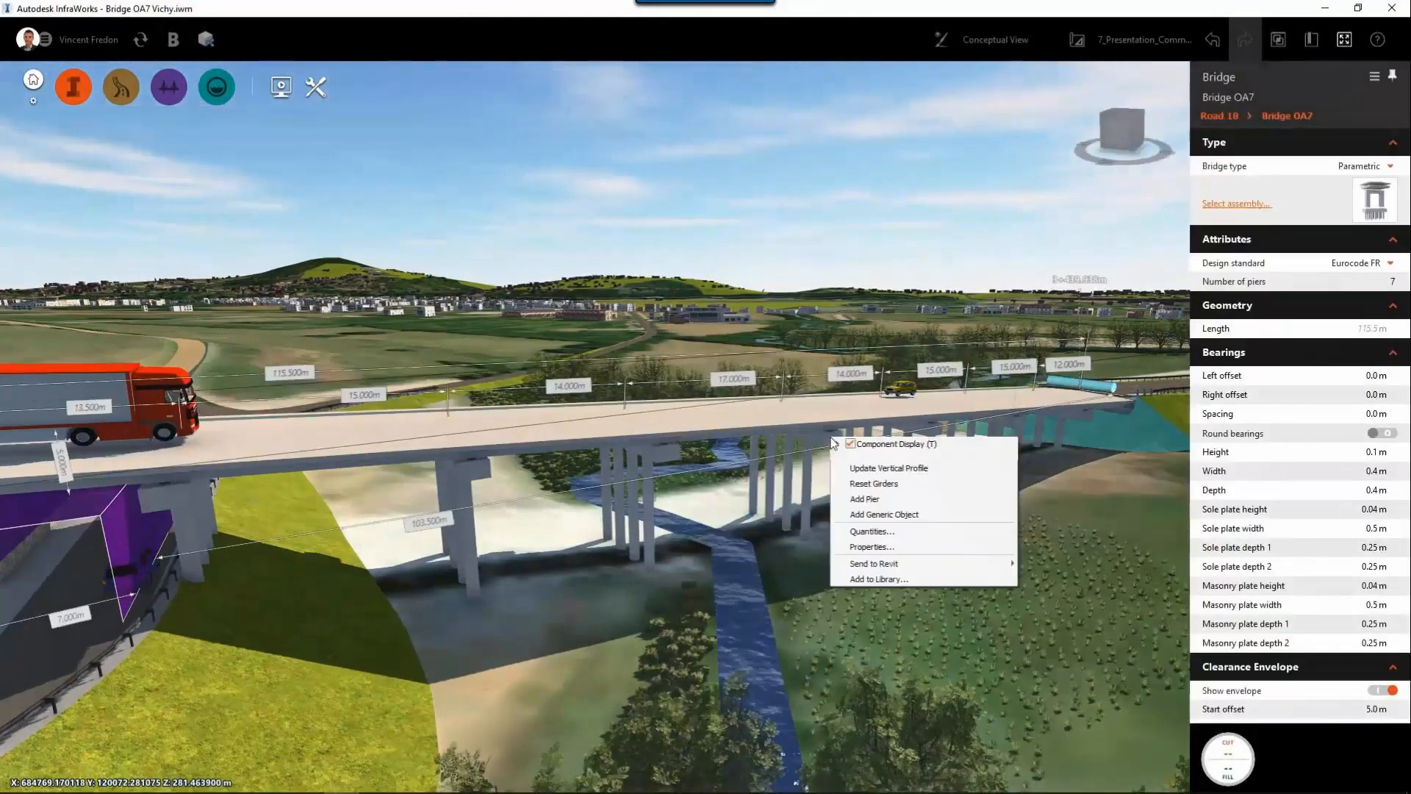
mouse_move(911, 564)
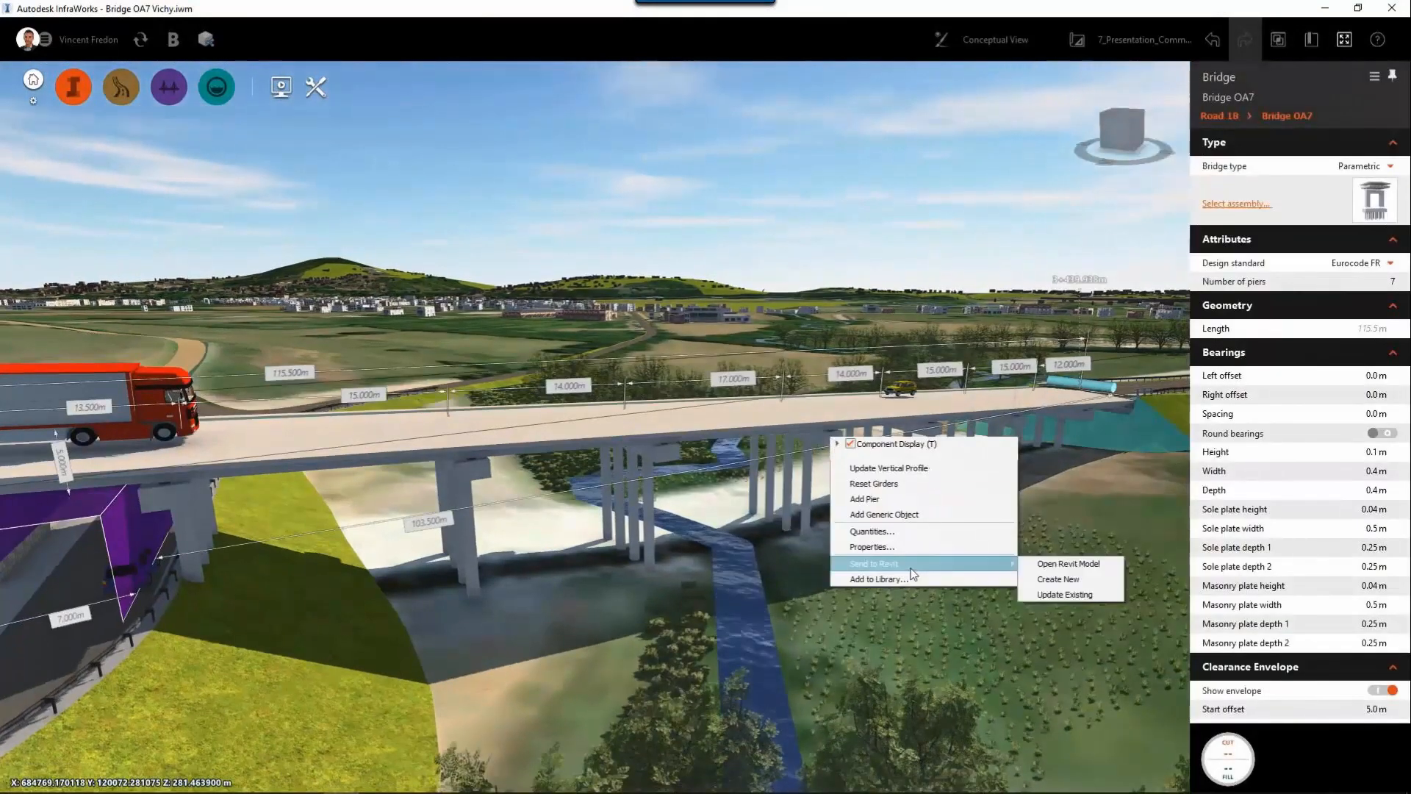
click(1063, 595)
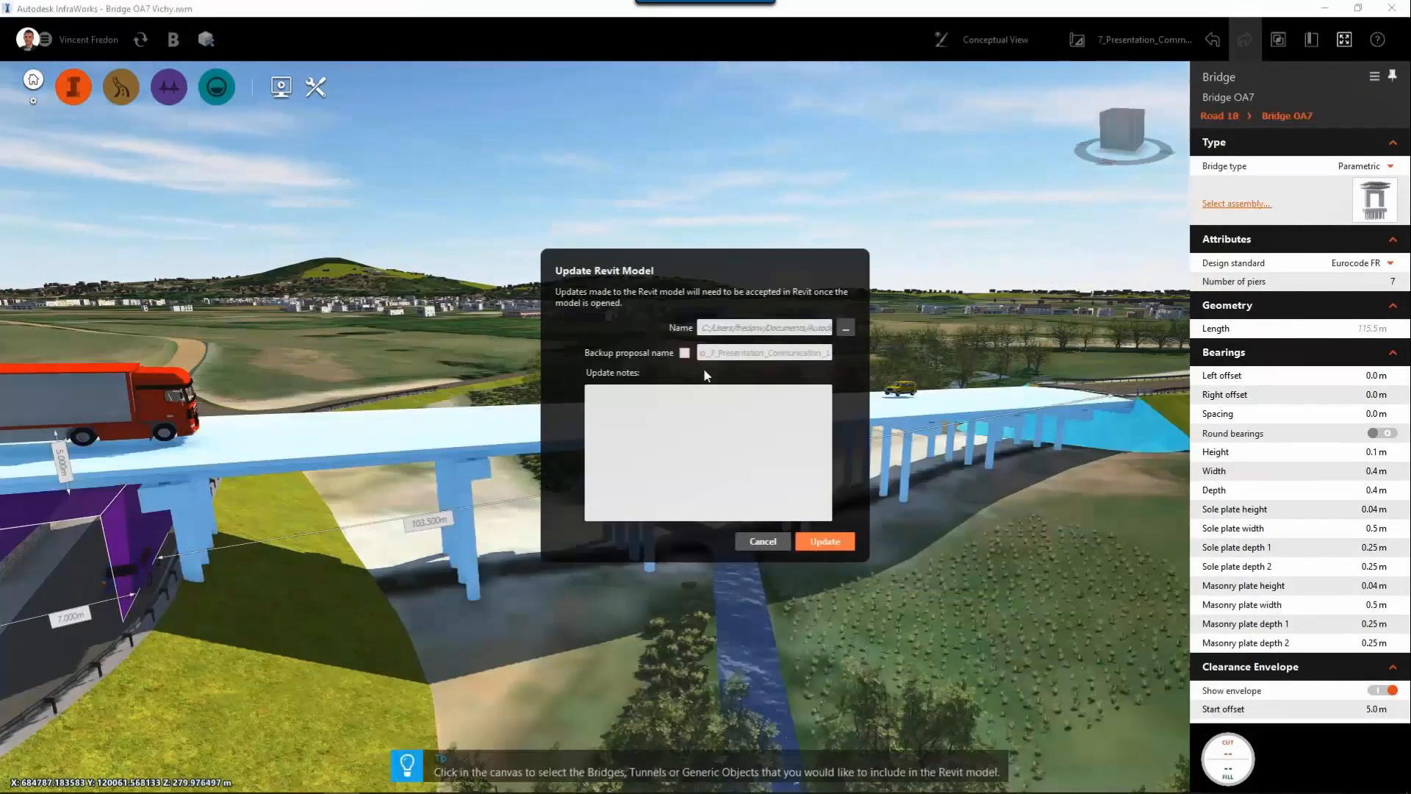
text(Move P2 (-1m) and P3 (+1m) from the)
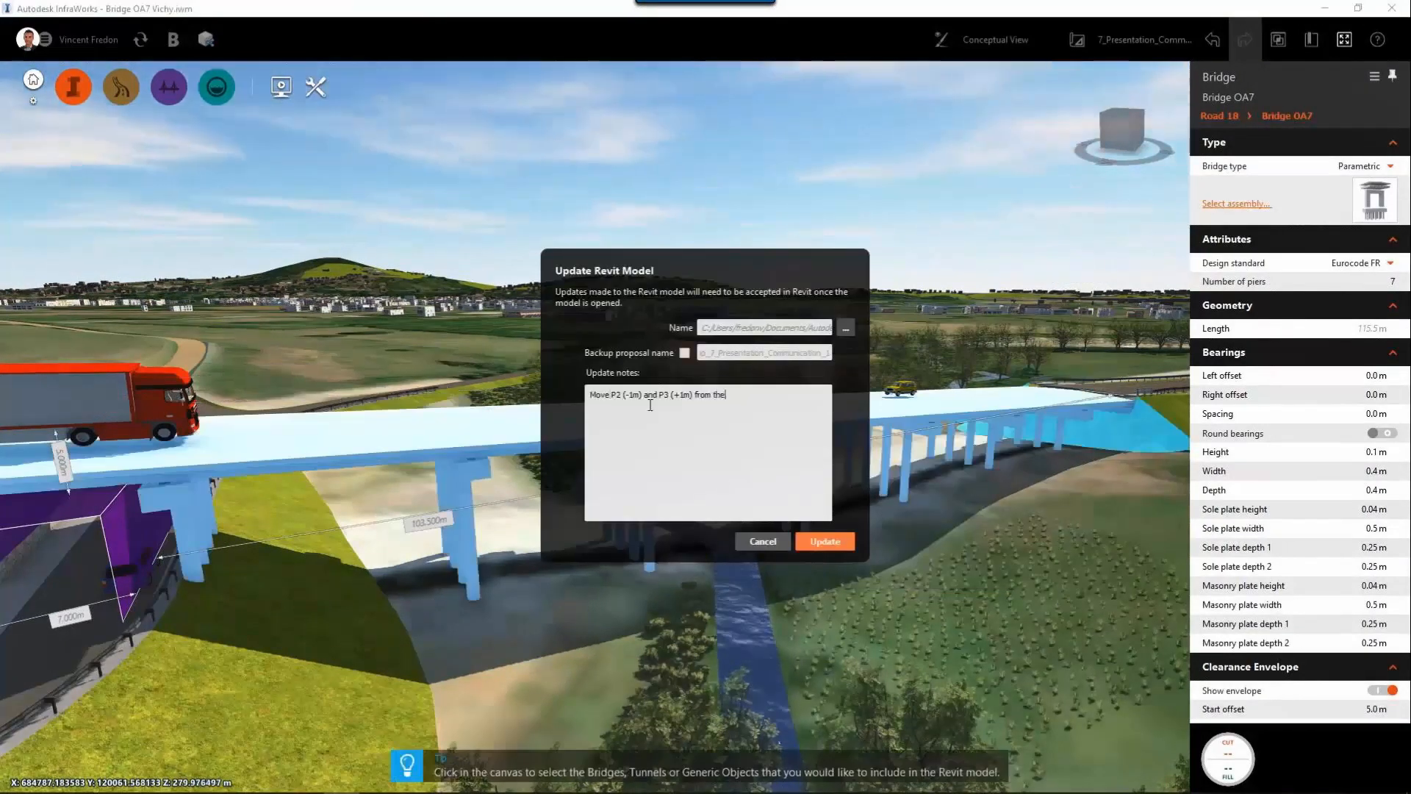
text( river)
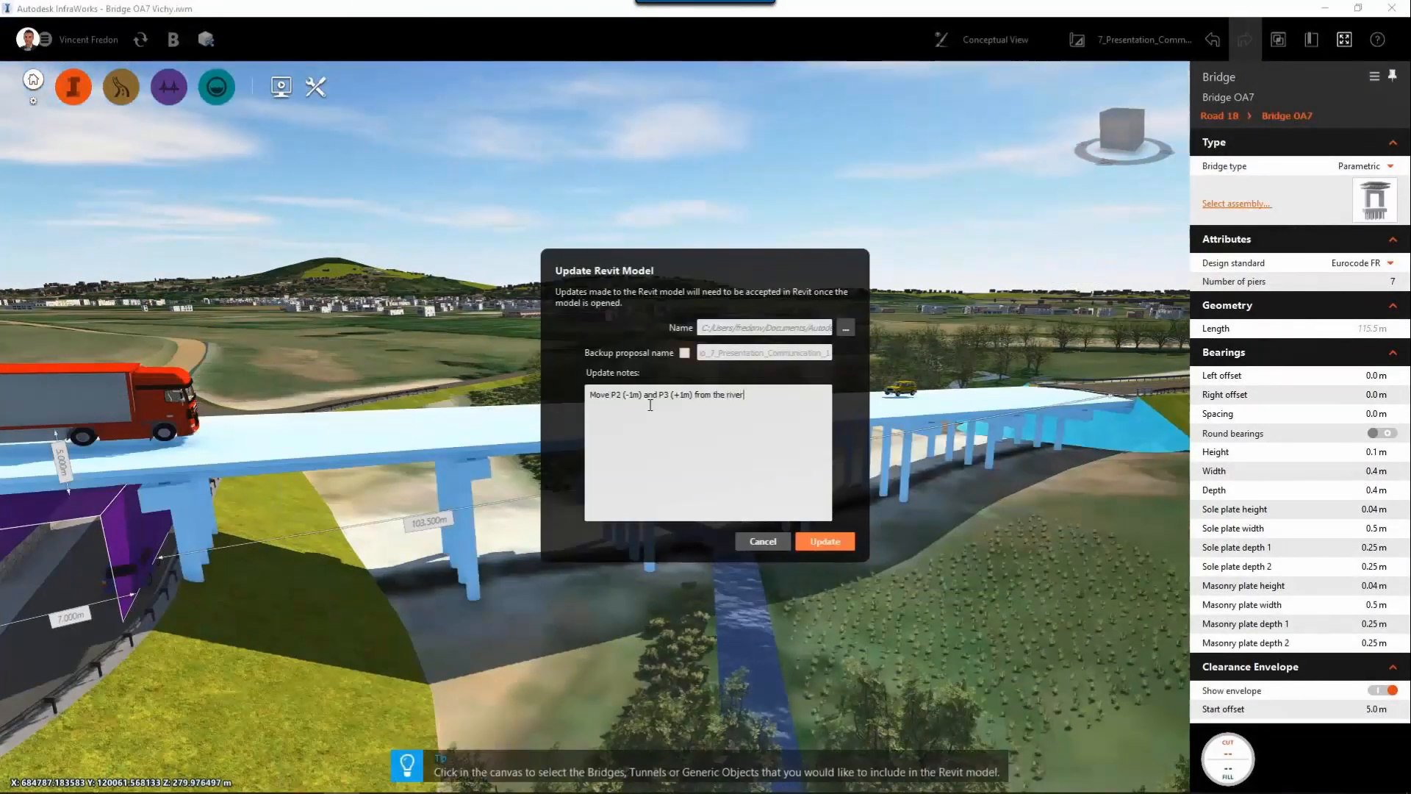
click(838, 541)
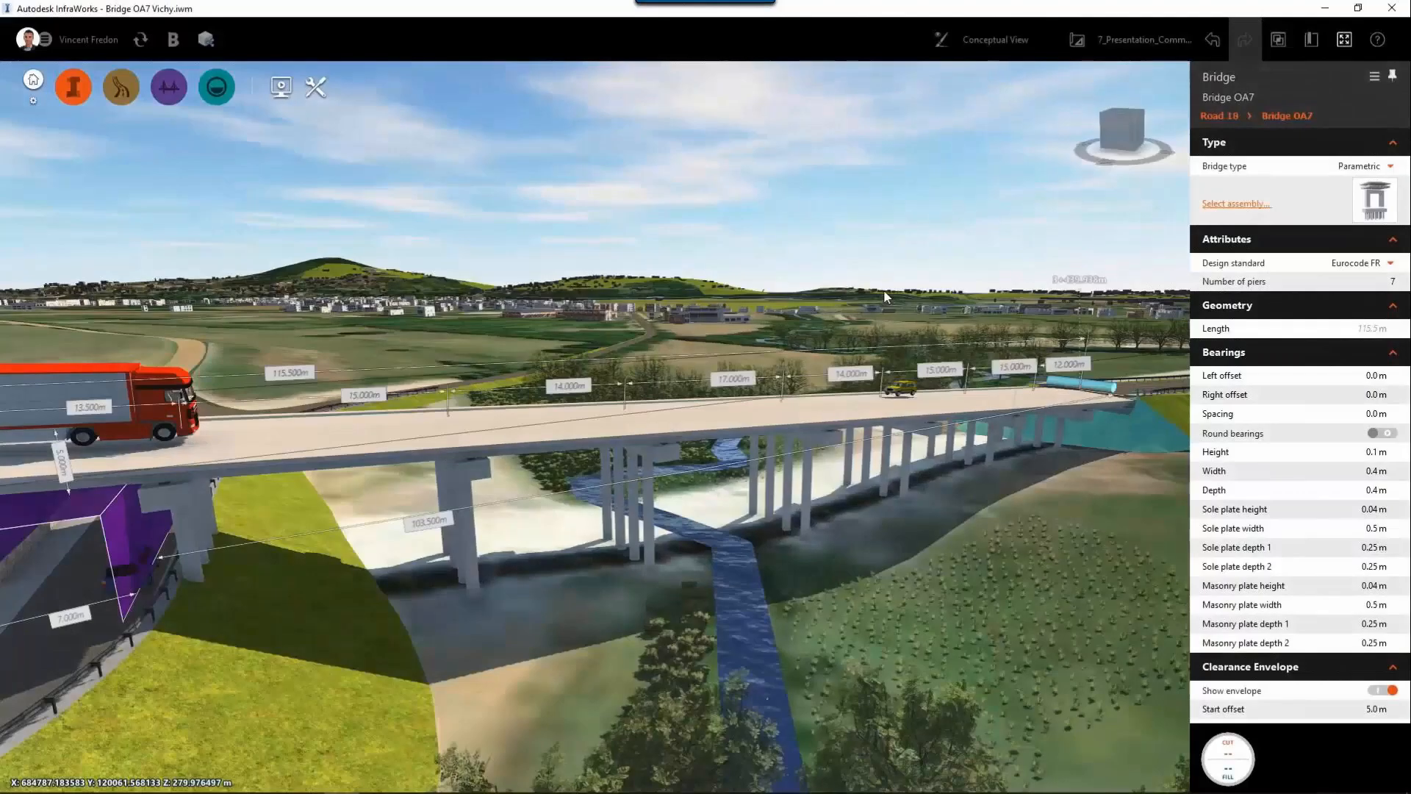
Step: In Revit, apply the pending InfraWorks update to Bridge OA7.rvt and inspect the pier spacing on sheet S.1
mouse_move(488, 771)
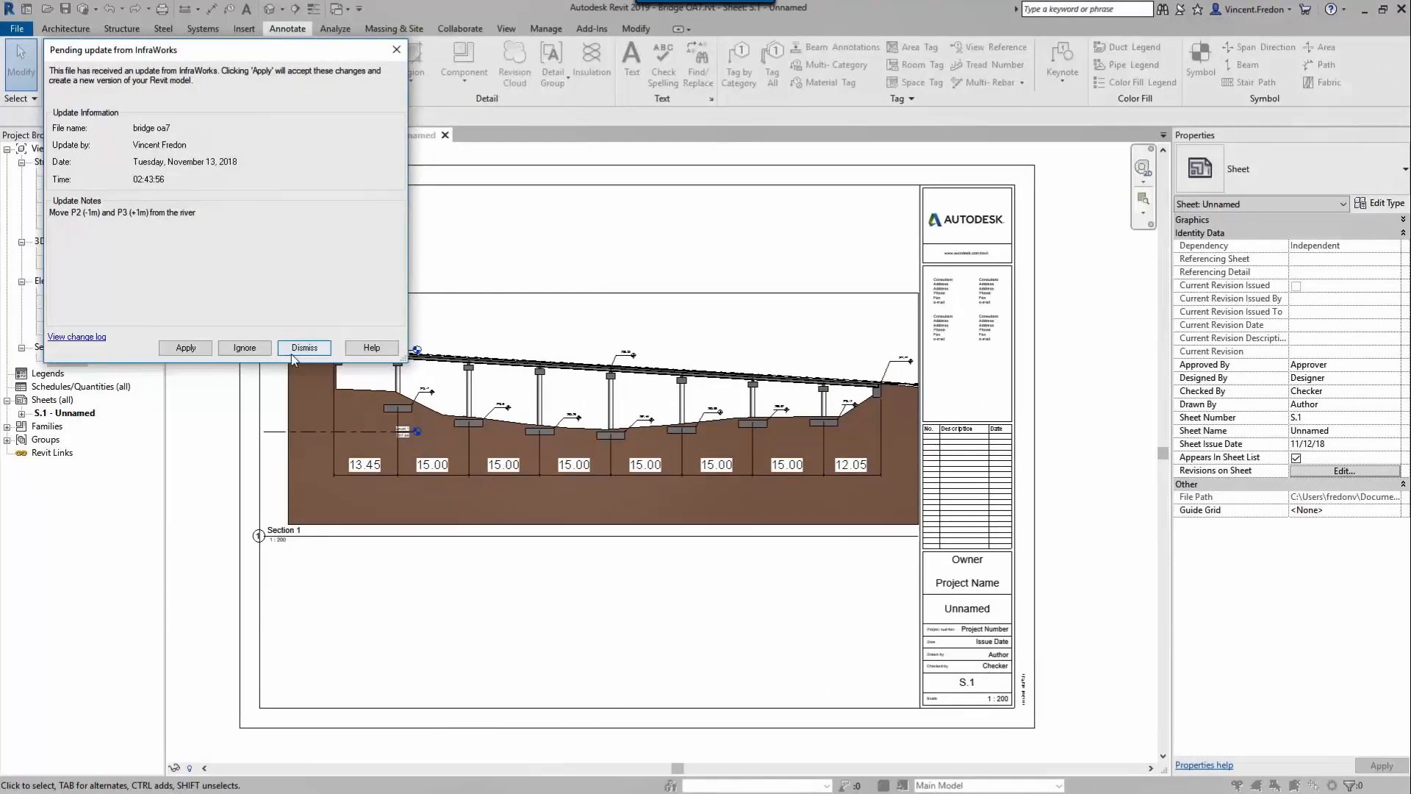
drag(282, 51, 291, 60)
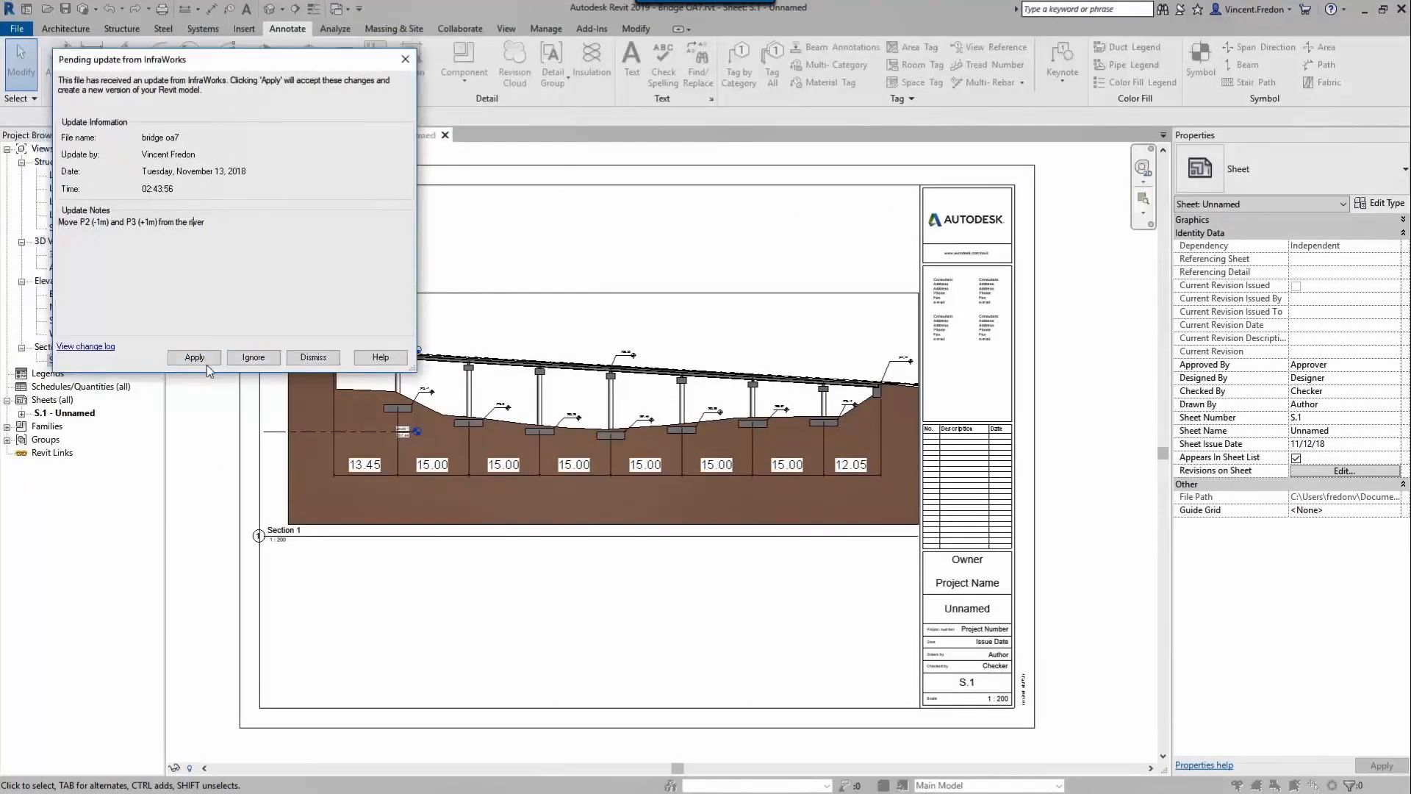
click(194, 357)
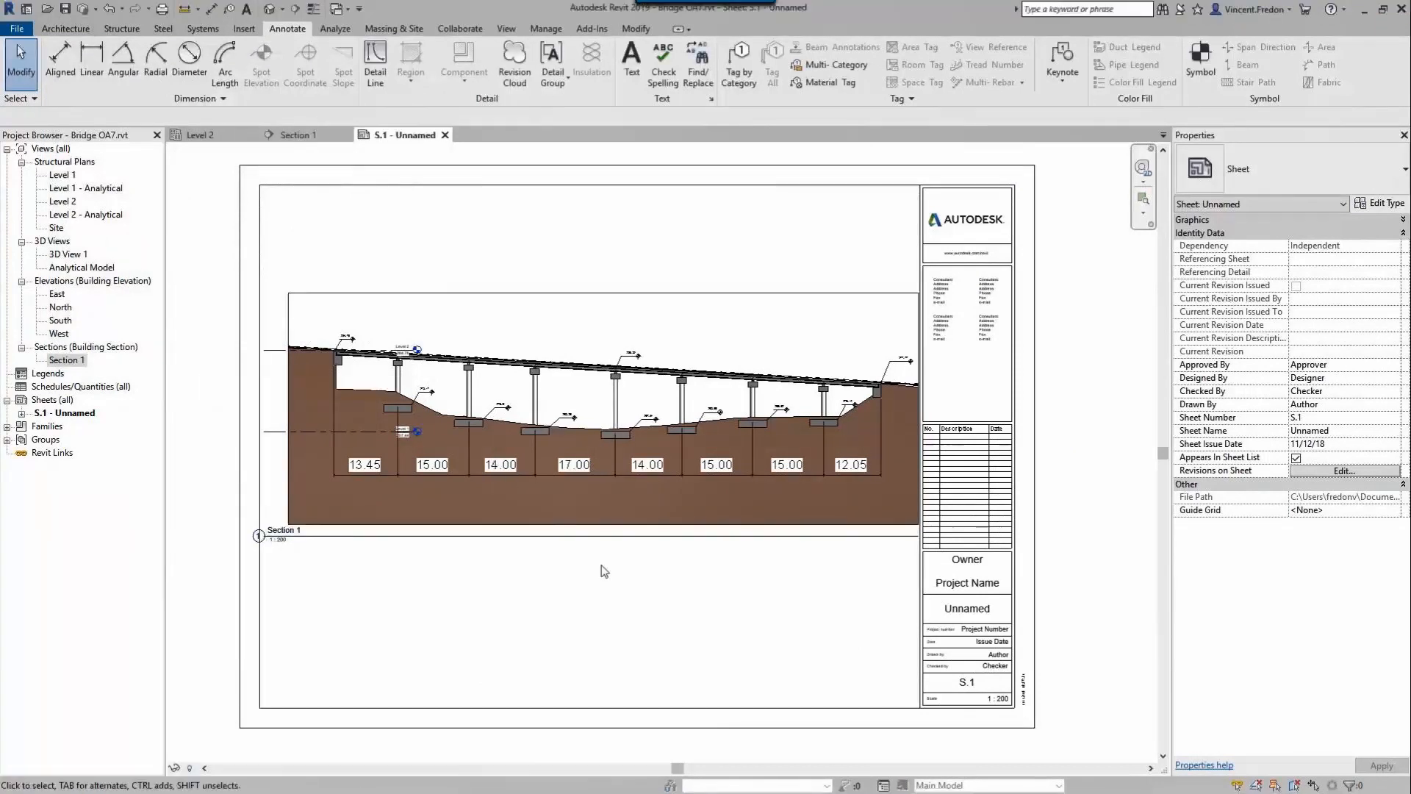
scroll(554, 479, up, 1)
scroll(555, 480, up, 2)
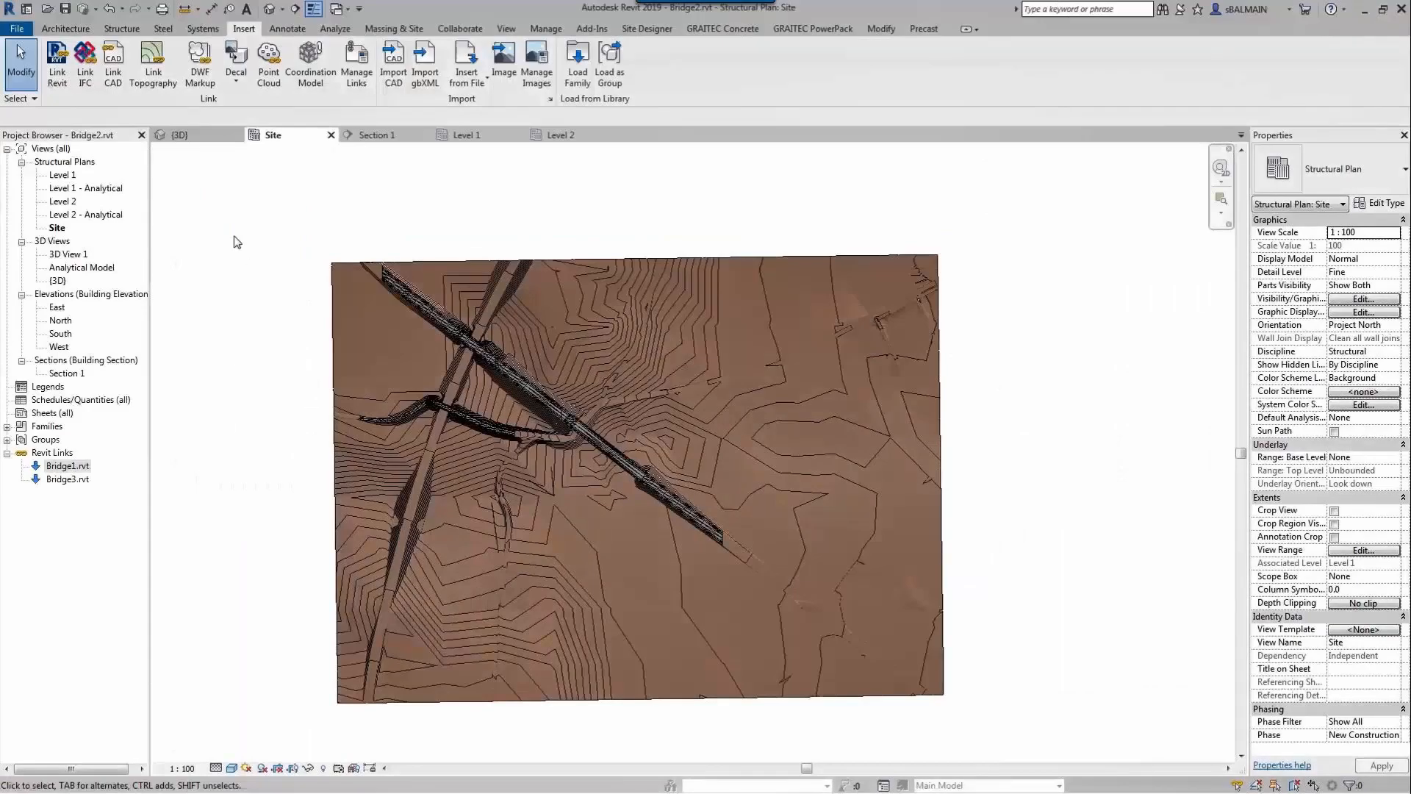
Step: Rotate project north in the Site plan of Bridge2.rvt to align with a girder reference line of the bridge
drag(380, 339, 1066, 723)
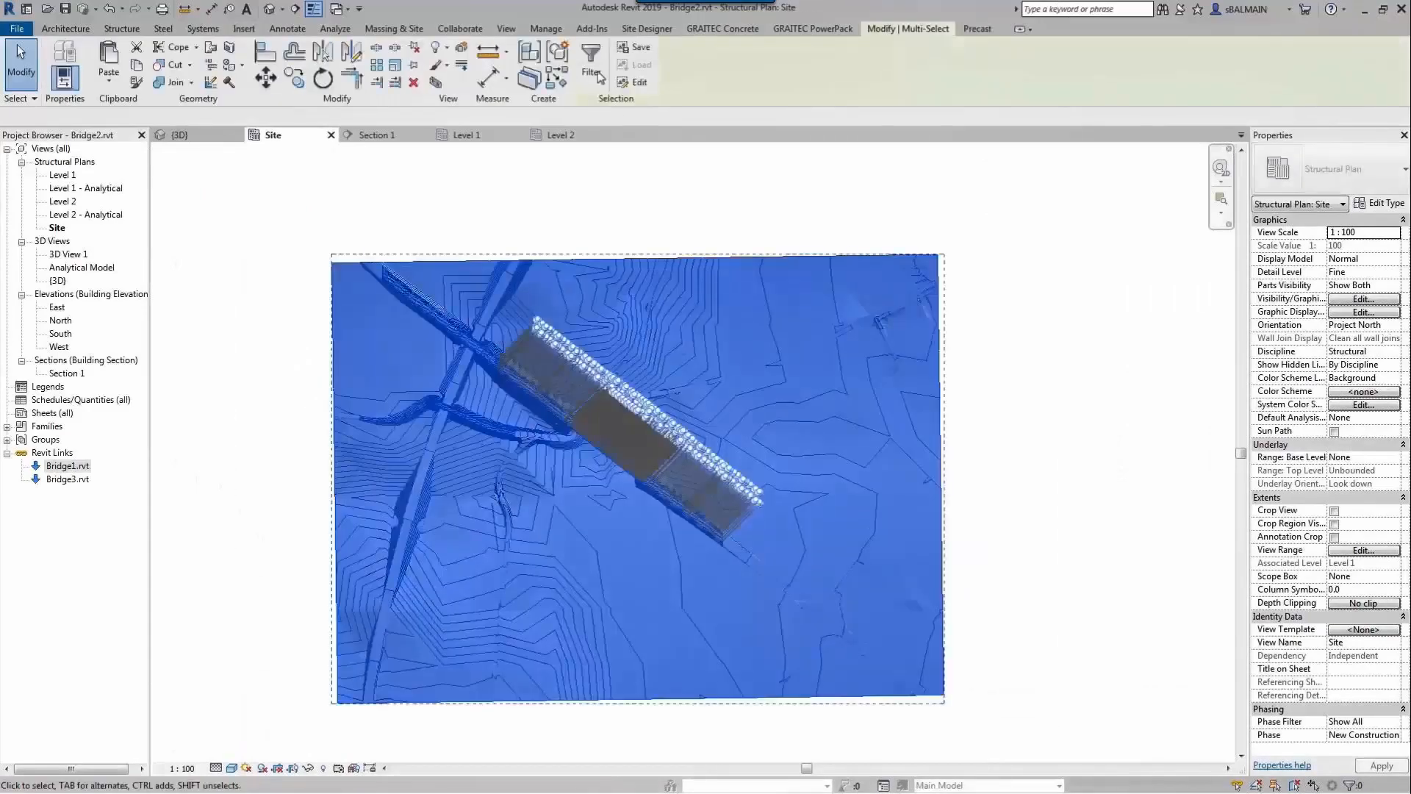
click(545, 30)
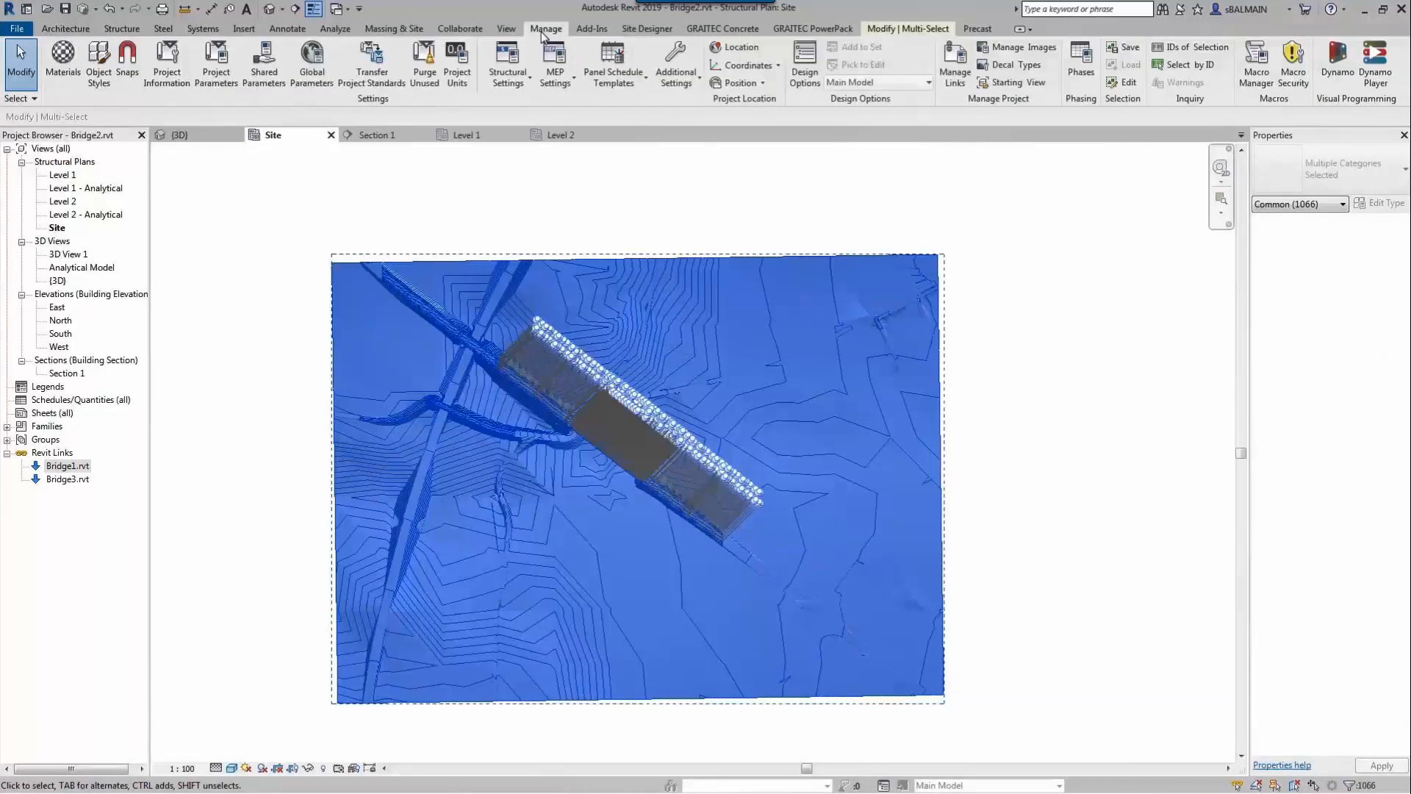
click(738, 82)
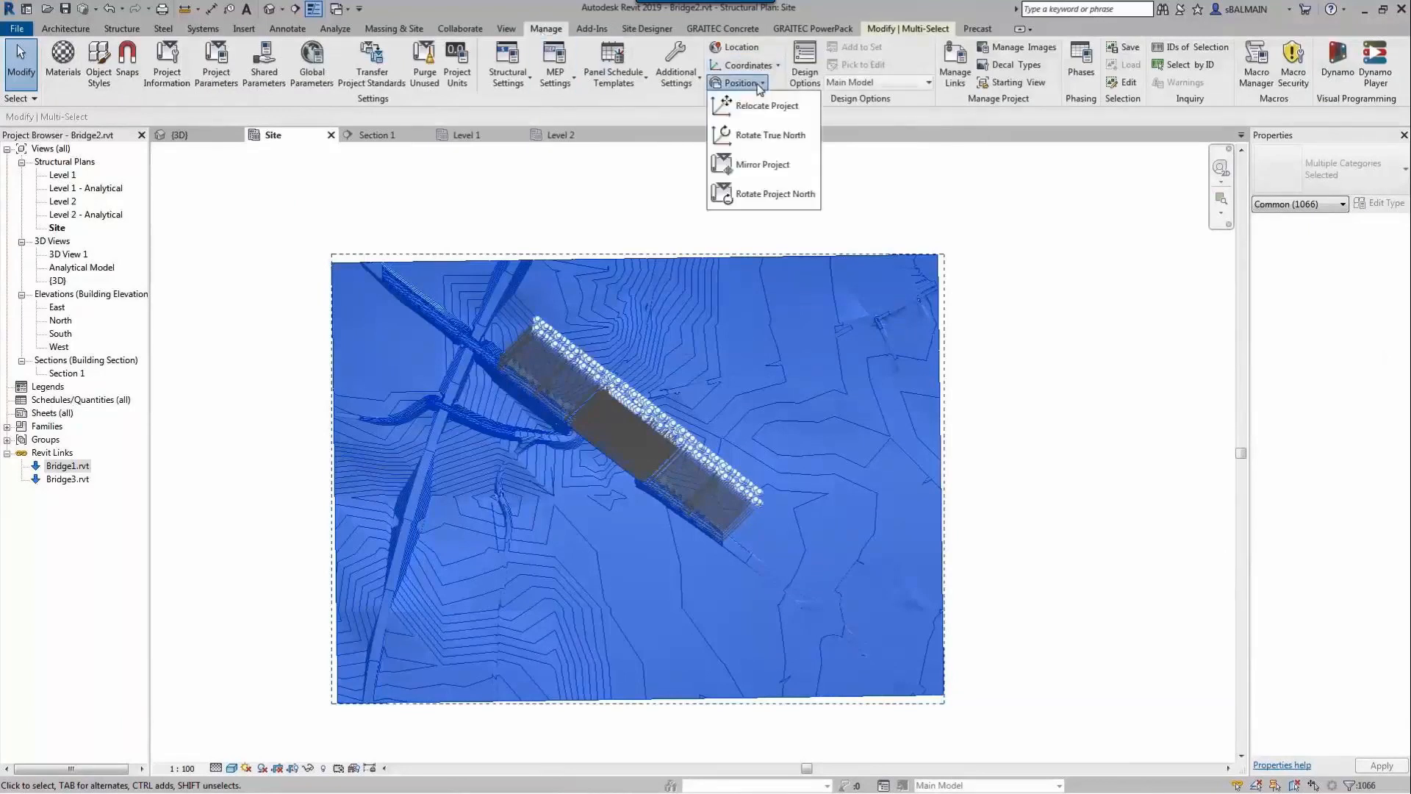
click(764, 191)
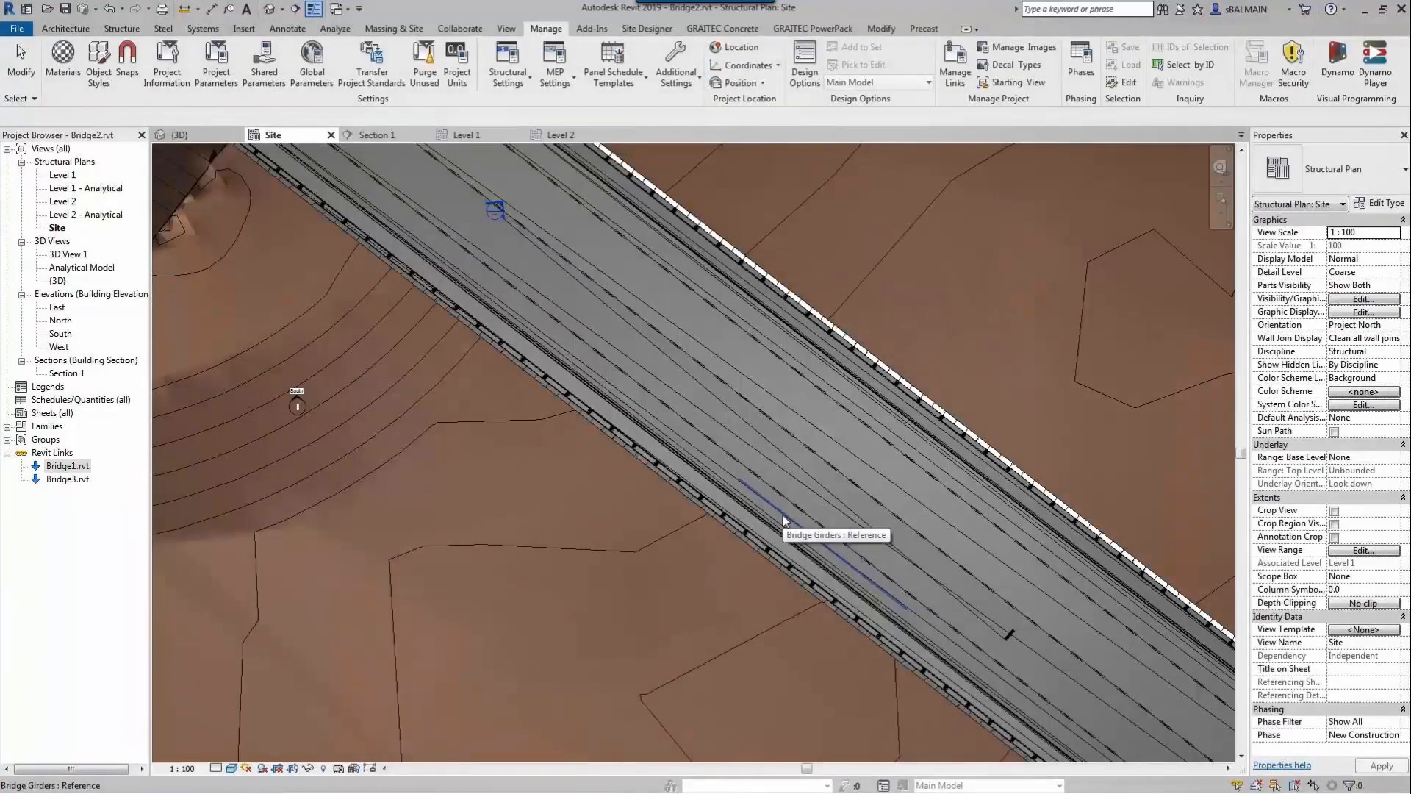
click(783, 521)
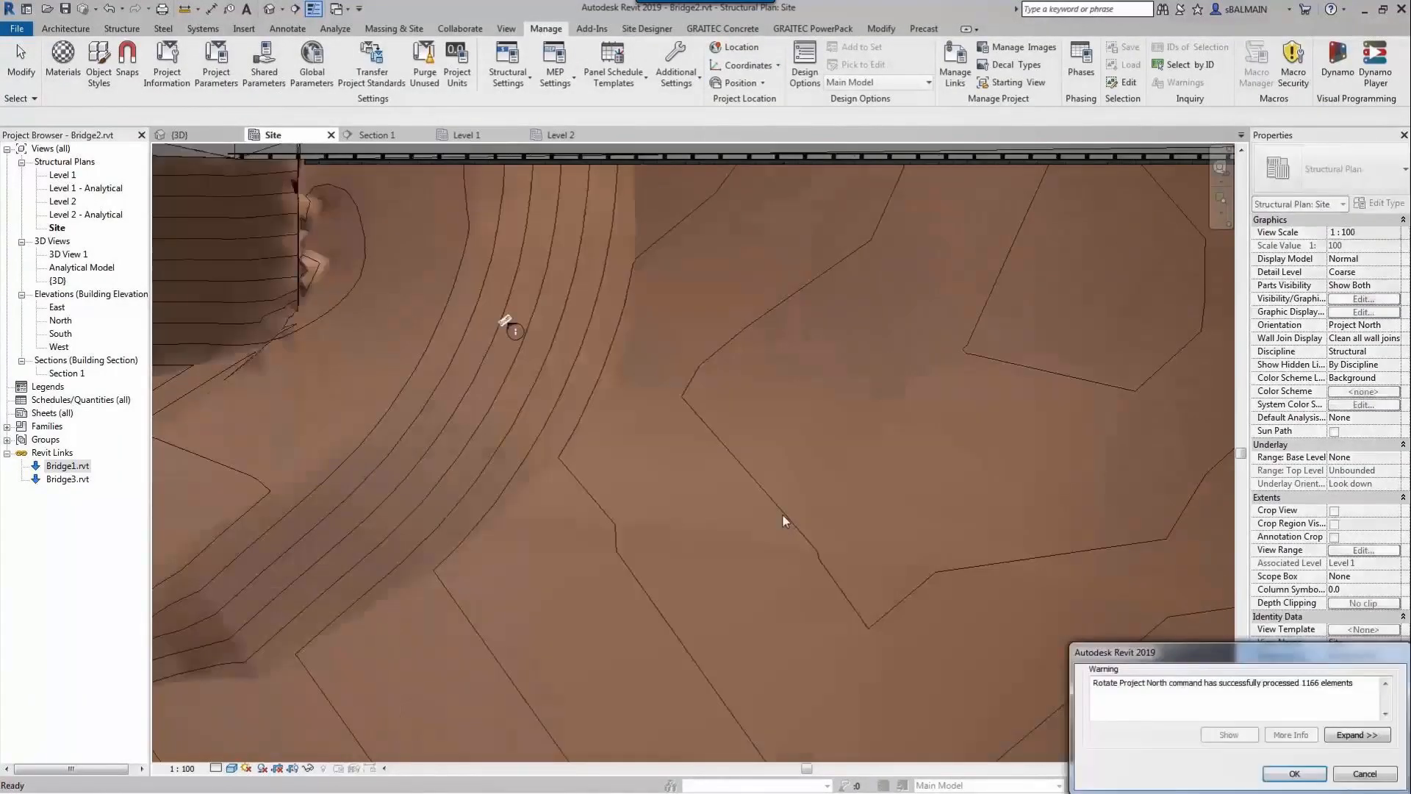
click(1296, 773)
scroll(717, 324, down, 3)
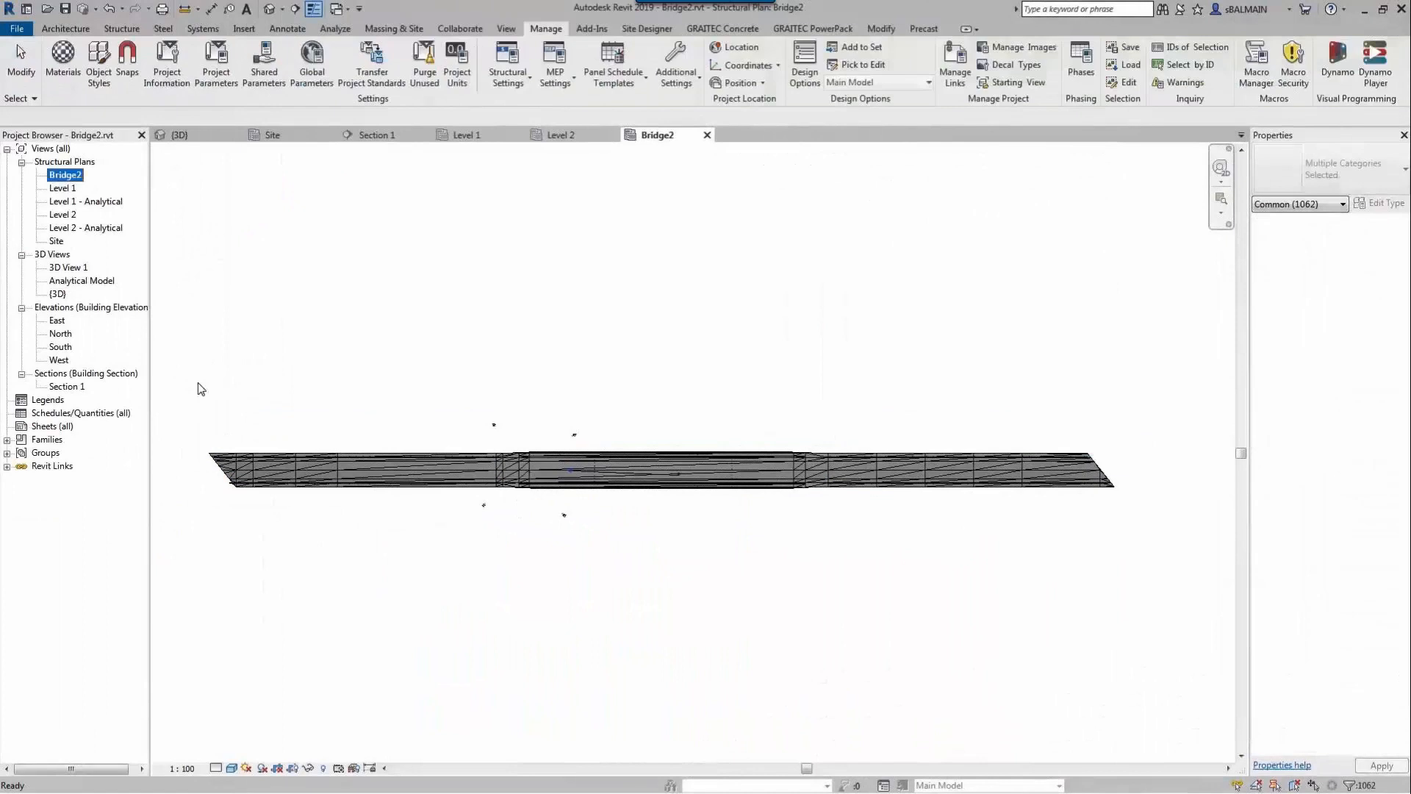
Step: Filter the whole Bridge2 plan selection down to Bridge Abutments and save it as a selection set named "Bridge Abutments"
drag(214, 381, 1144, 622)
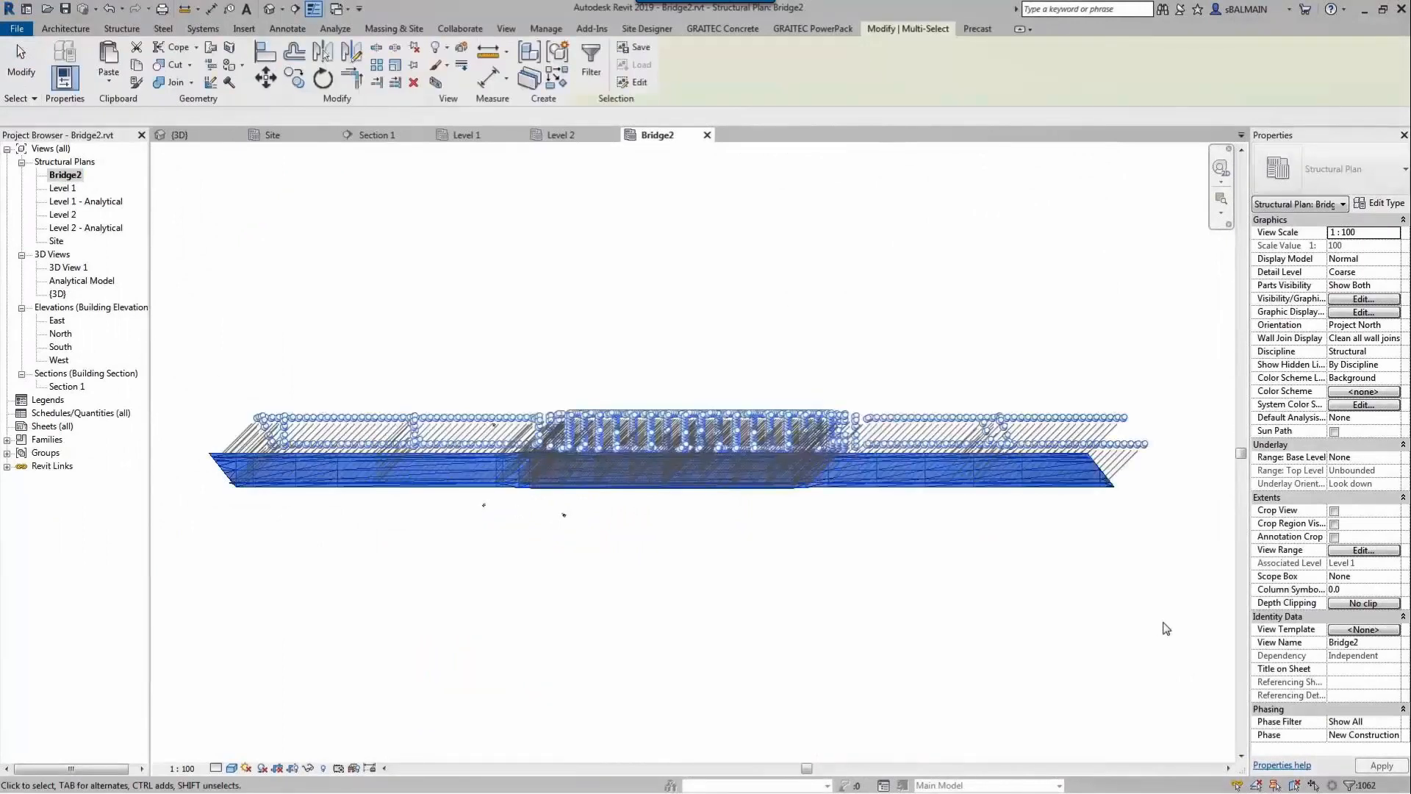
click(590, 66)
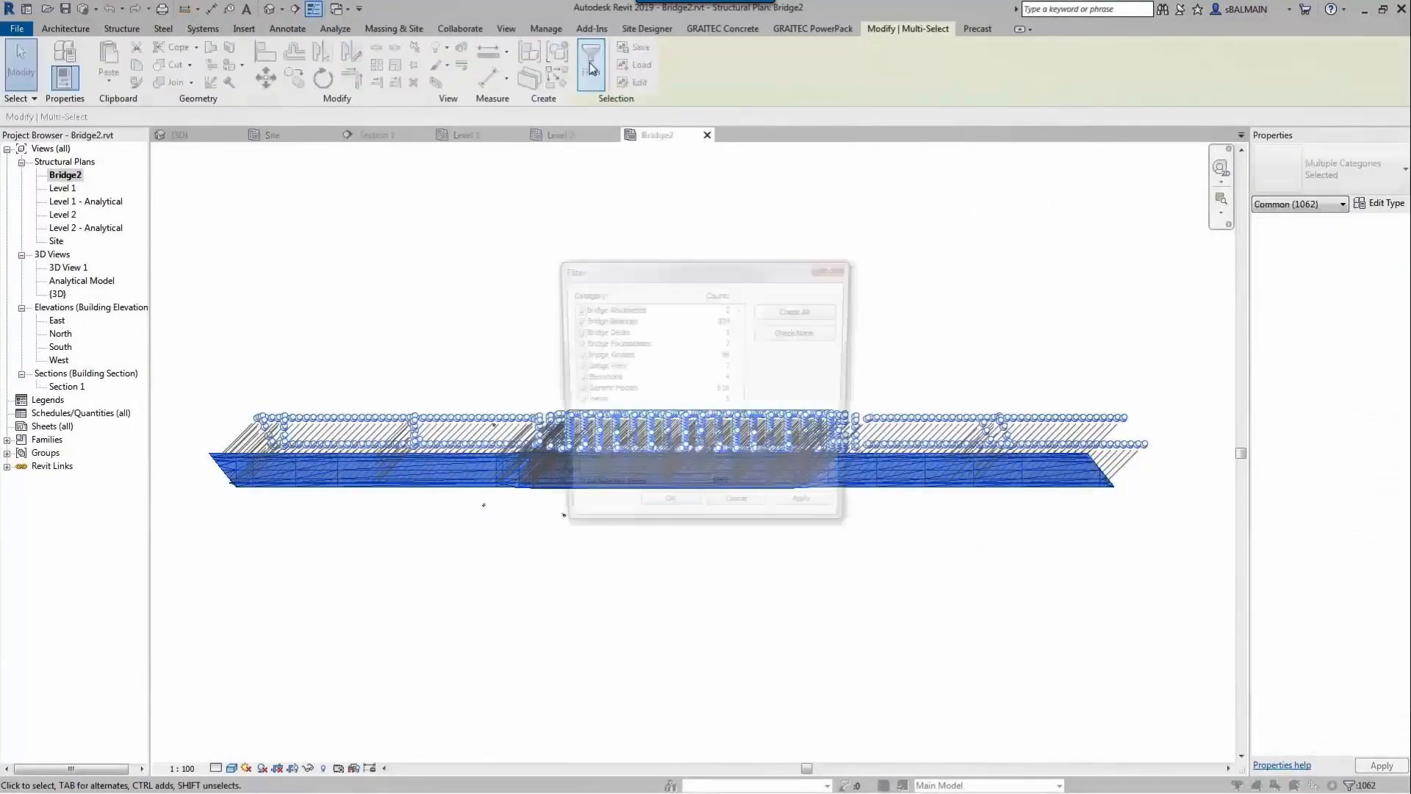
click(576, 322)
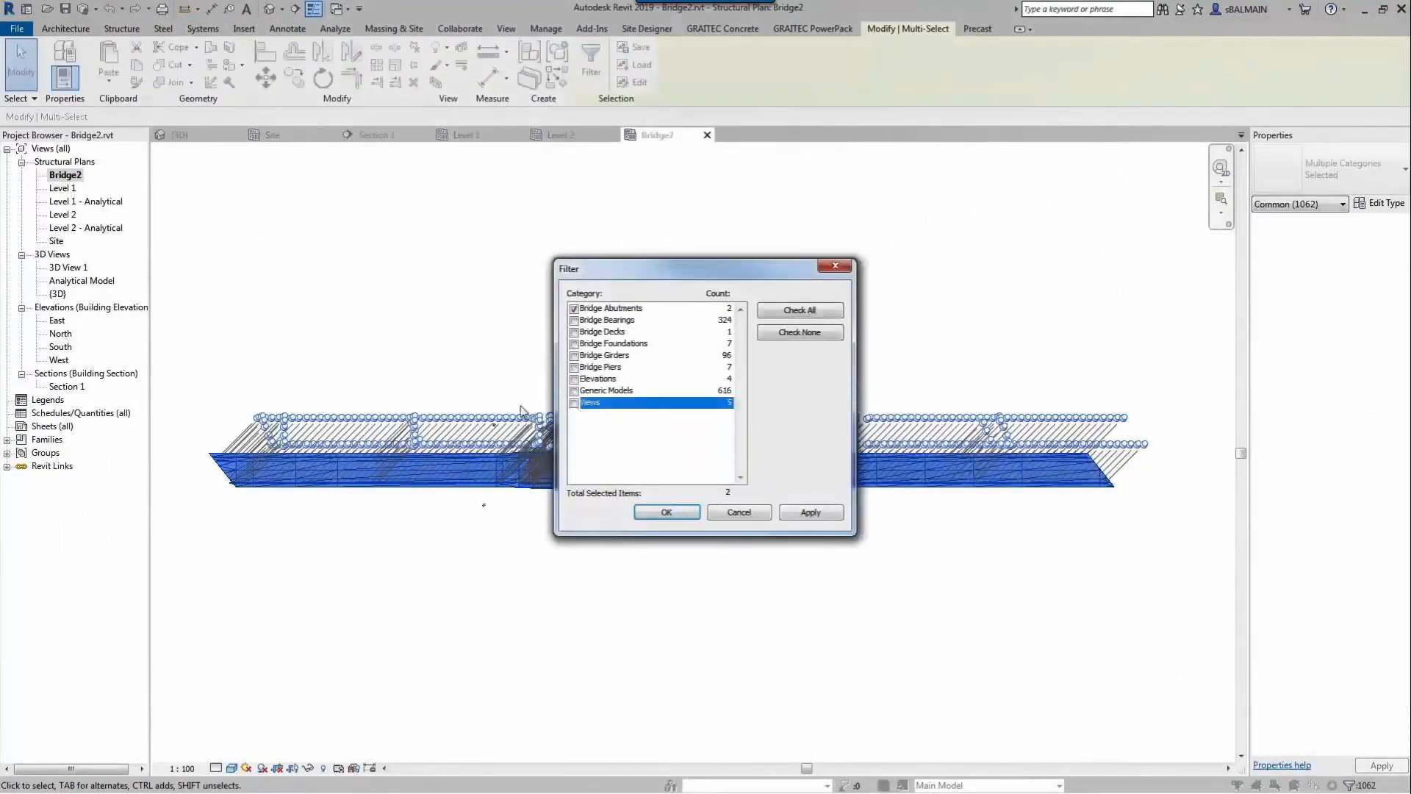
click(666, 509)
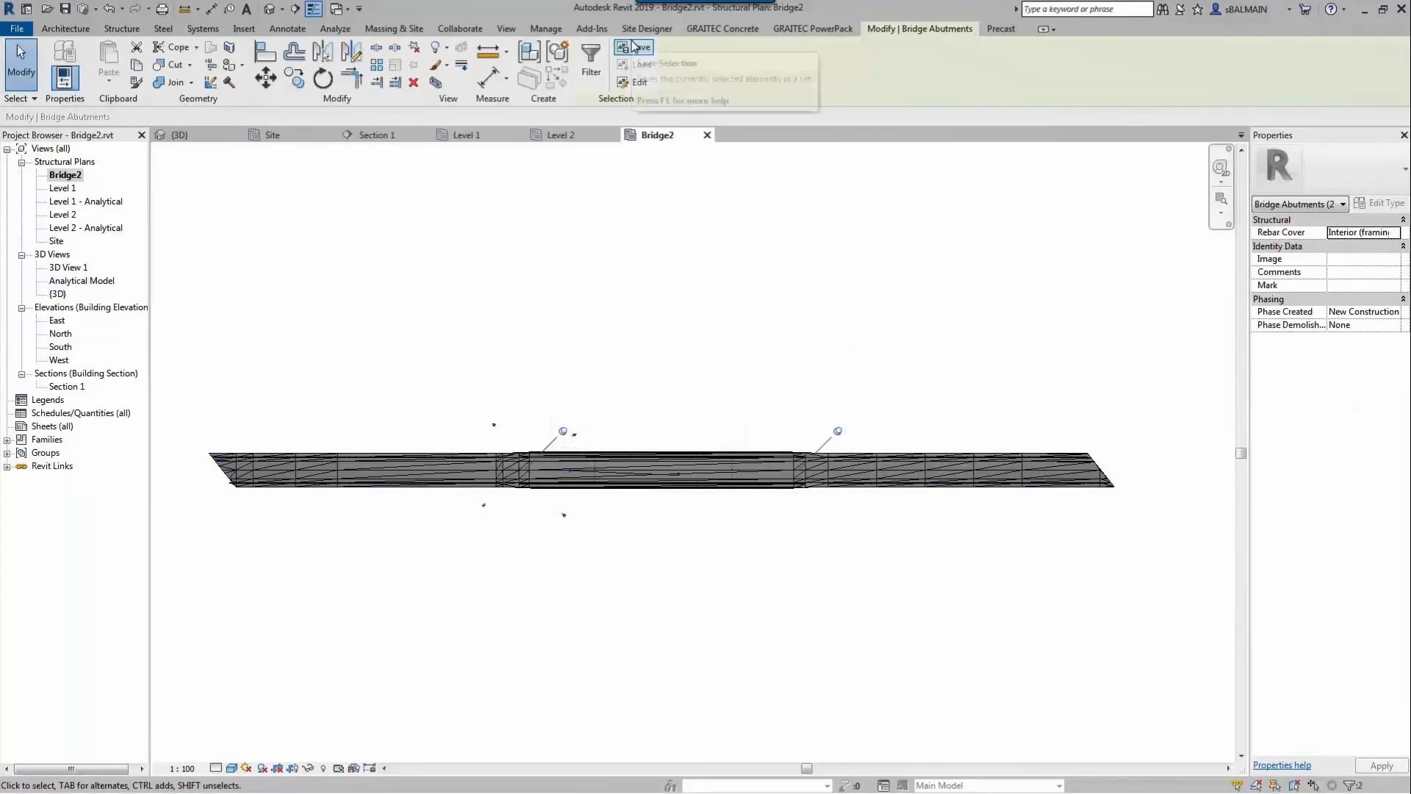
click(634, 47)
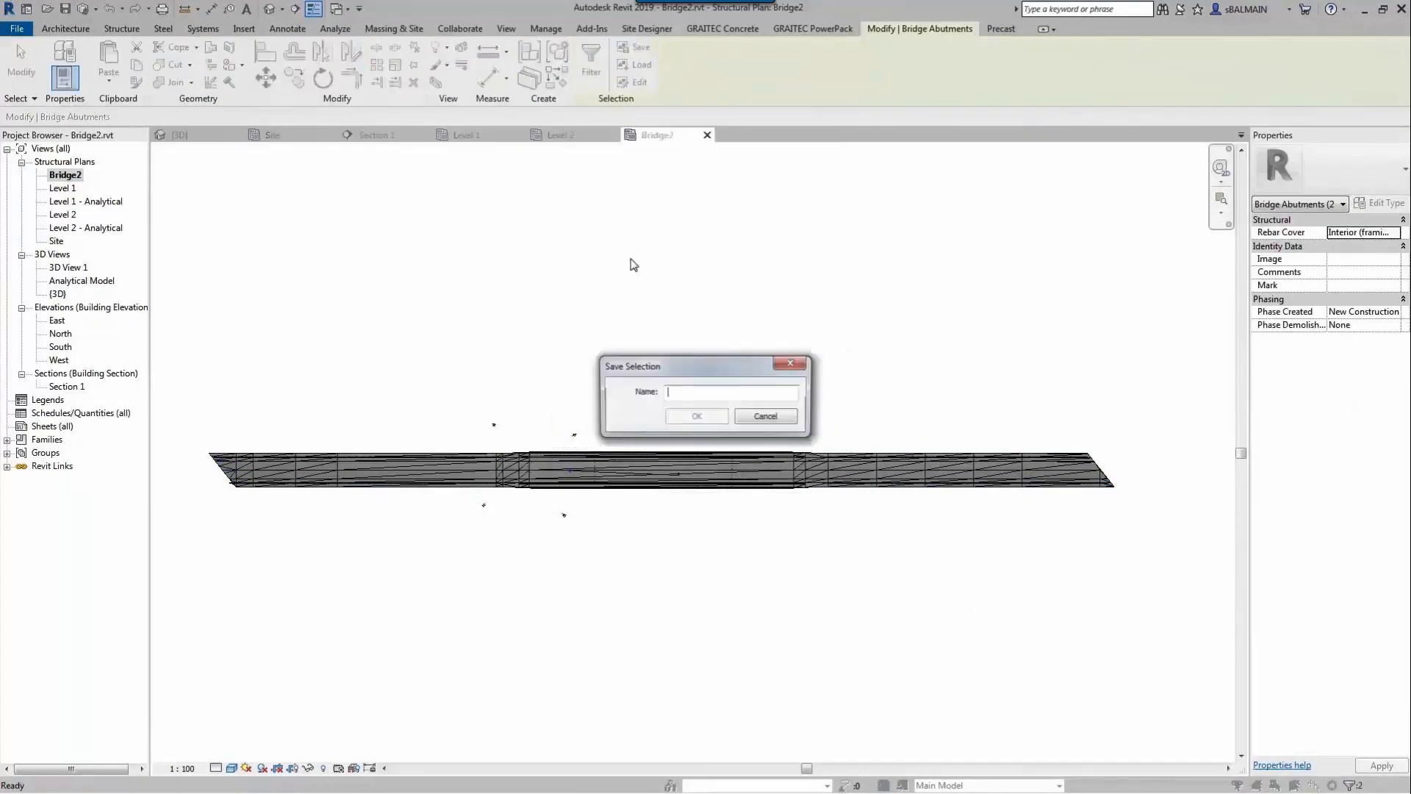
text(Bridge Abutments)
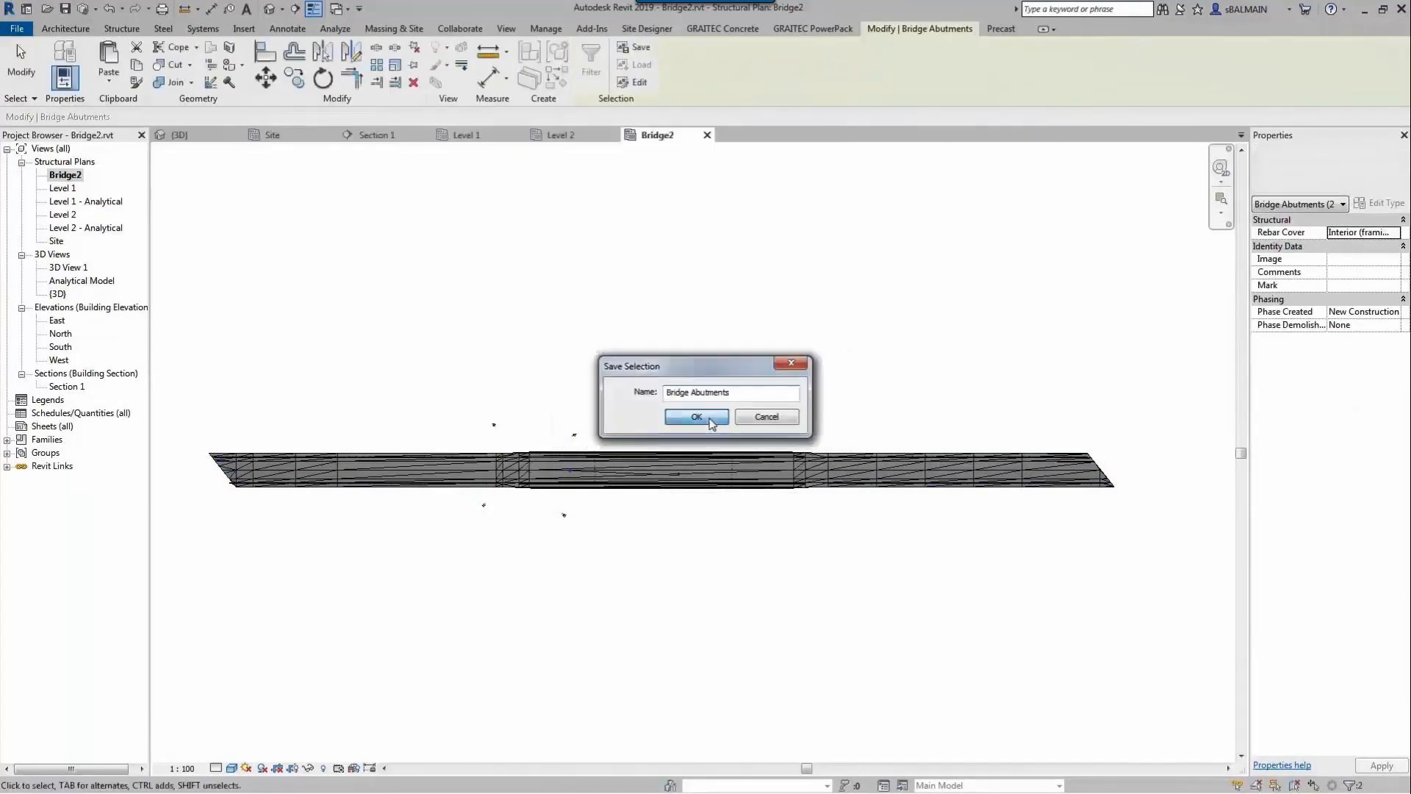
click(711, 426)
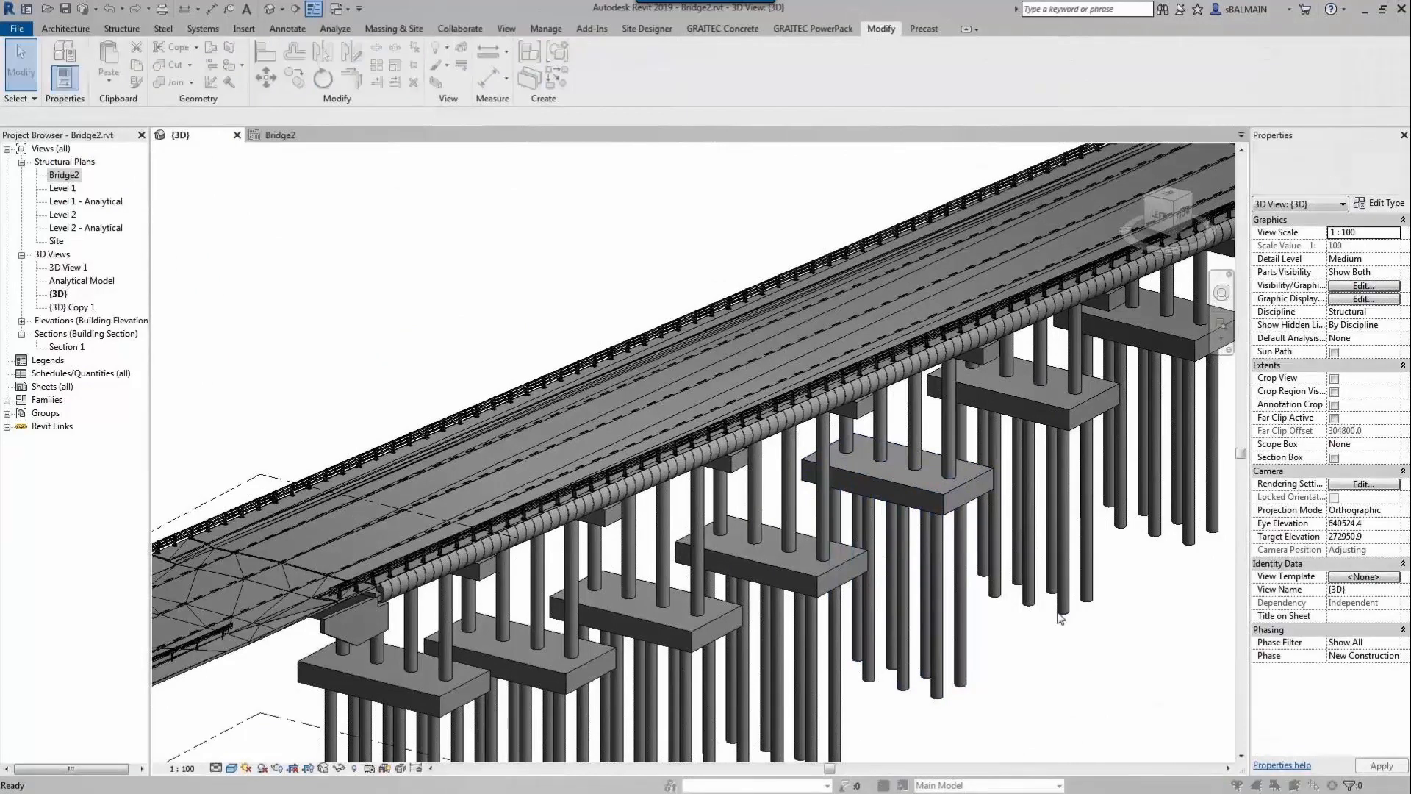
Step: Add all the selection filters, from Barriers to Sidewalks, to the visibility and graphics overrides of the {3D} view
key(v)
key(g)
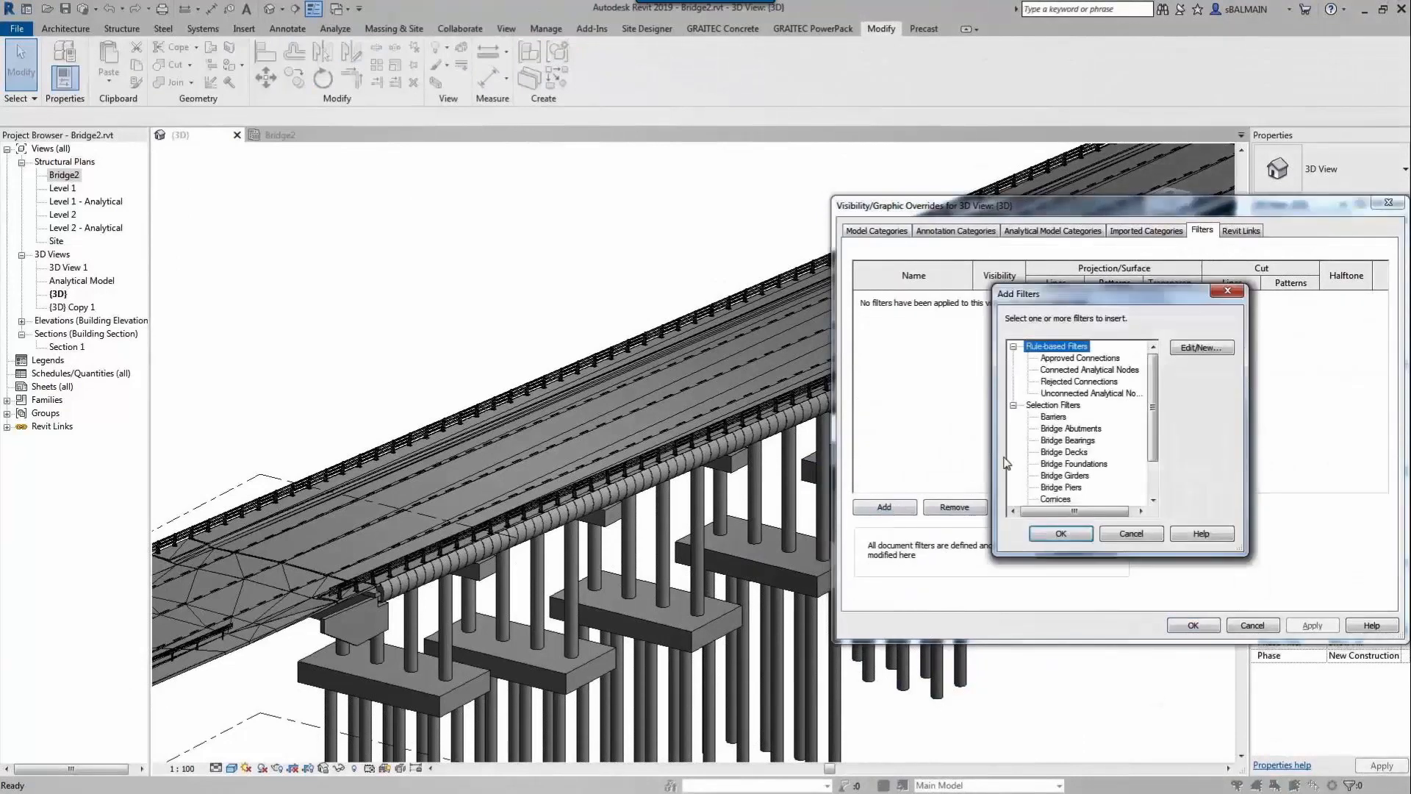
click(1059, 346)
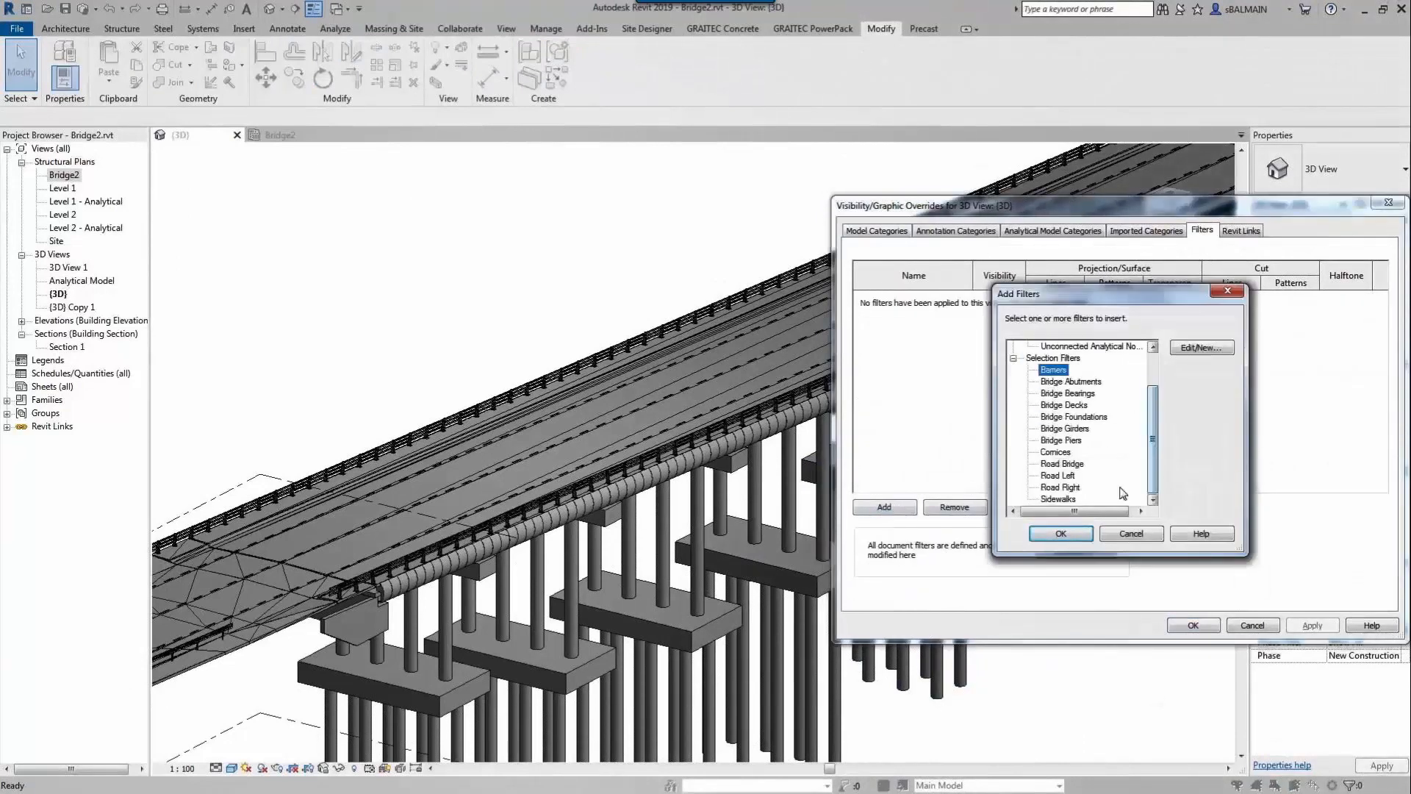
shift+click(1073, 511)
click(1176, 535)
Step: Hide the Road Left, Road Right and Road Bridge elements in the {3D} view through their filters
click(998, 363)
click(998, 376)
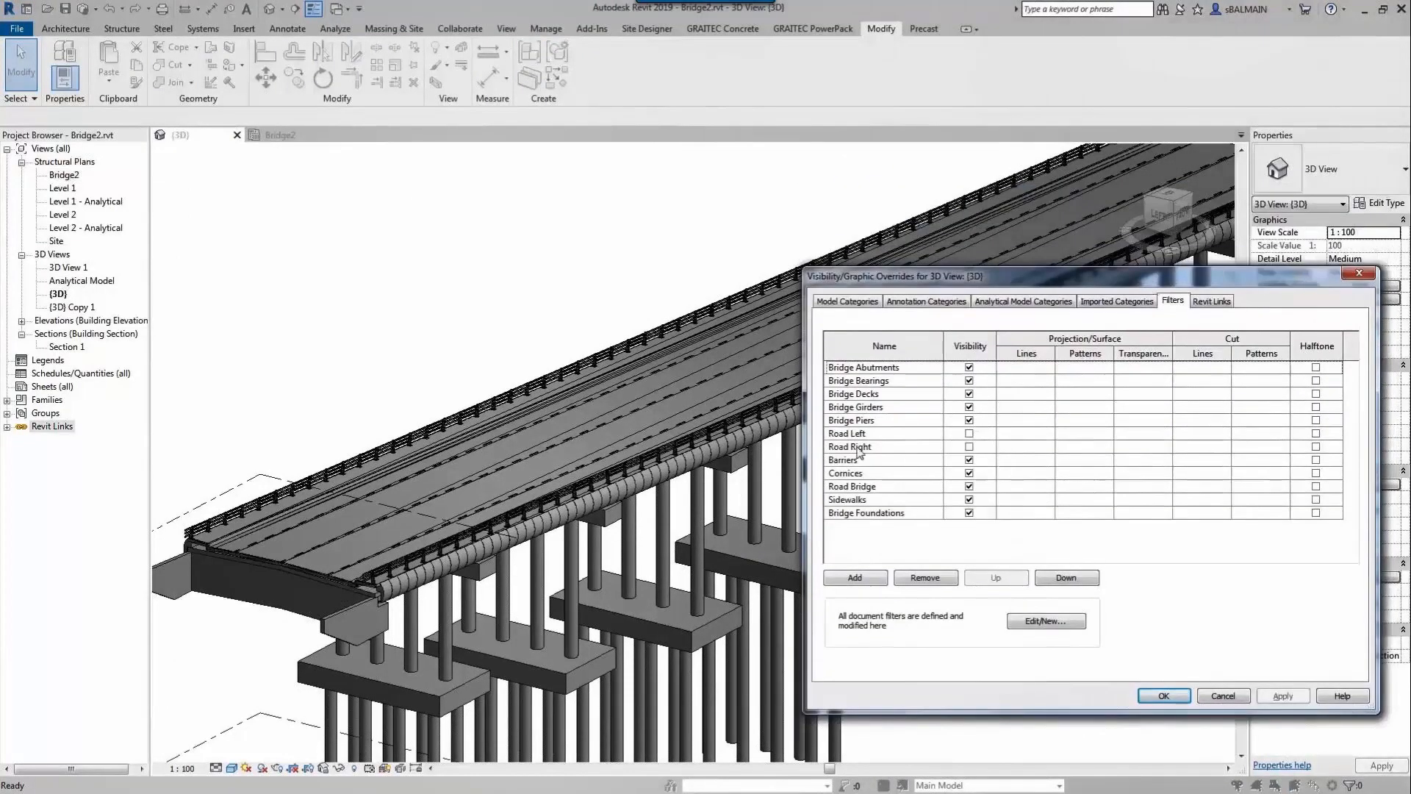
click(969, 486)
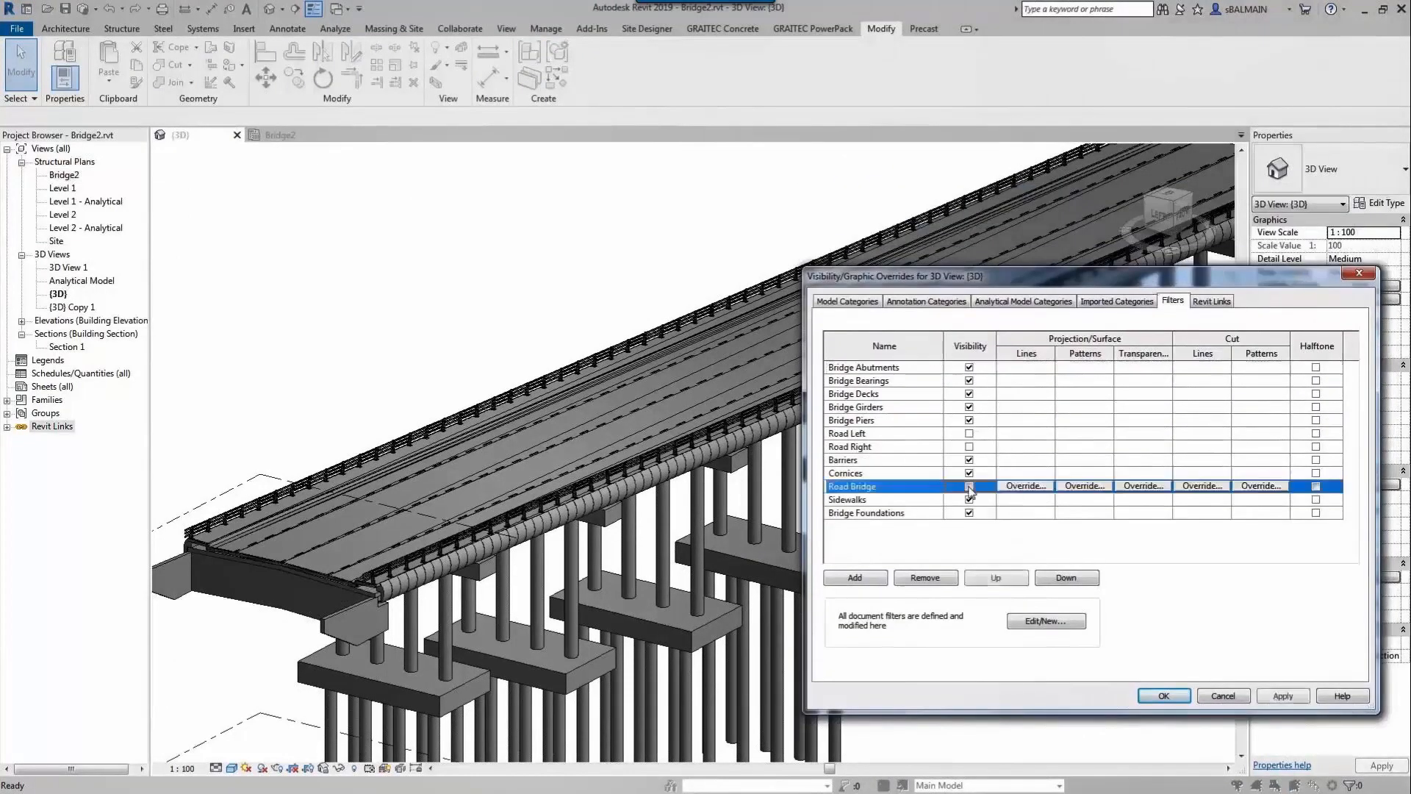
click(1283, 696)
click(1165, 698)
scroll(542, 620, up, 3)
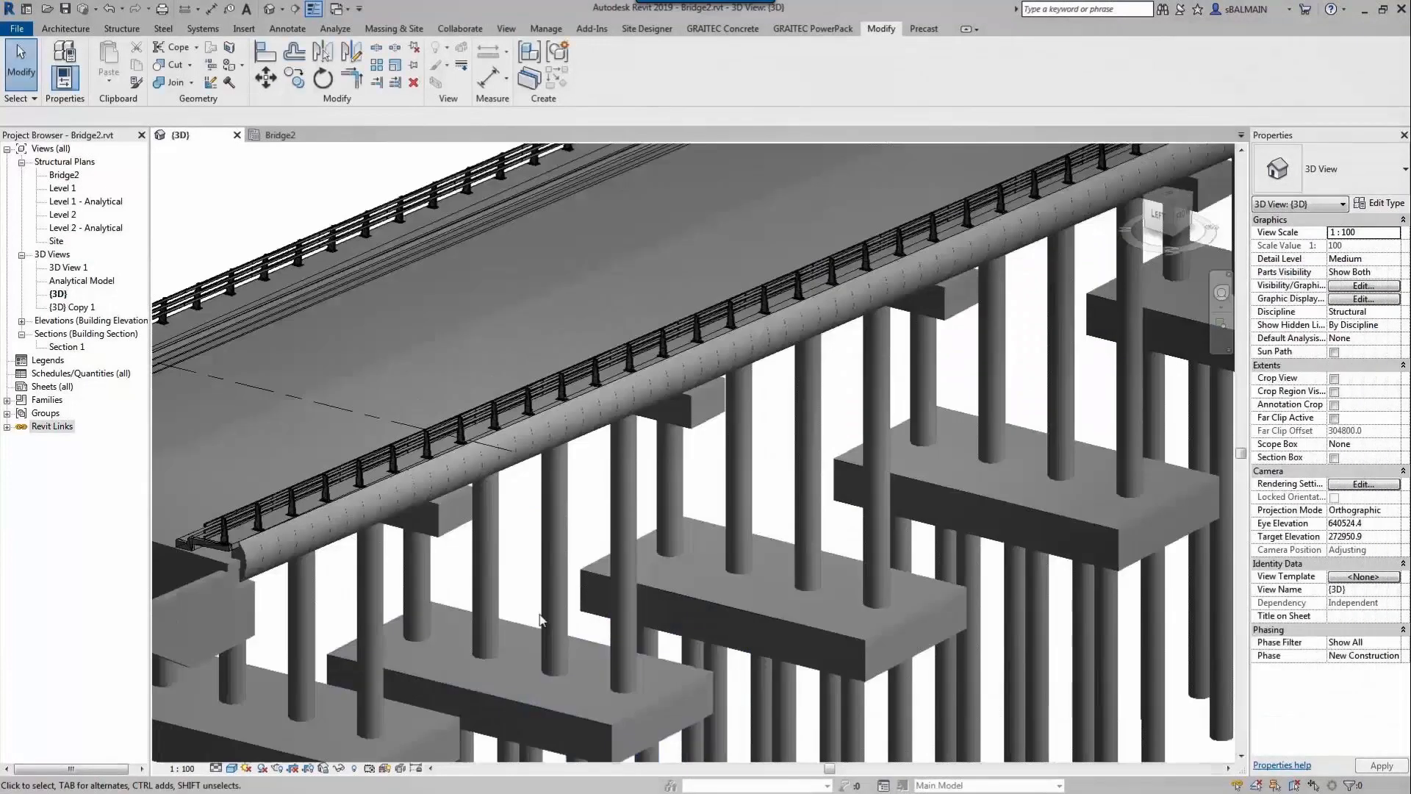
middle_drag(542, 620, 986, 520)
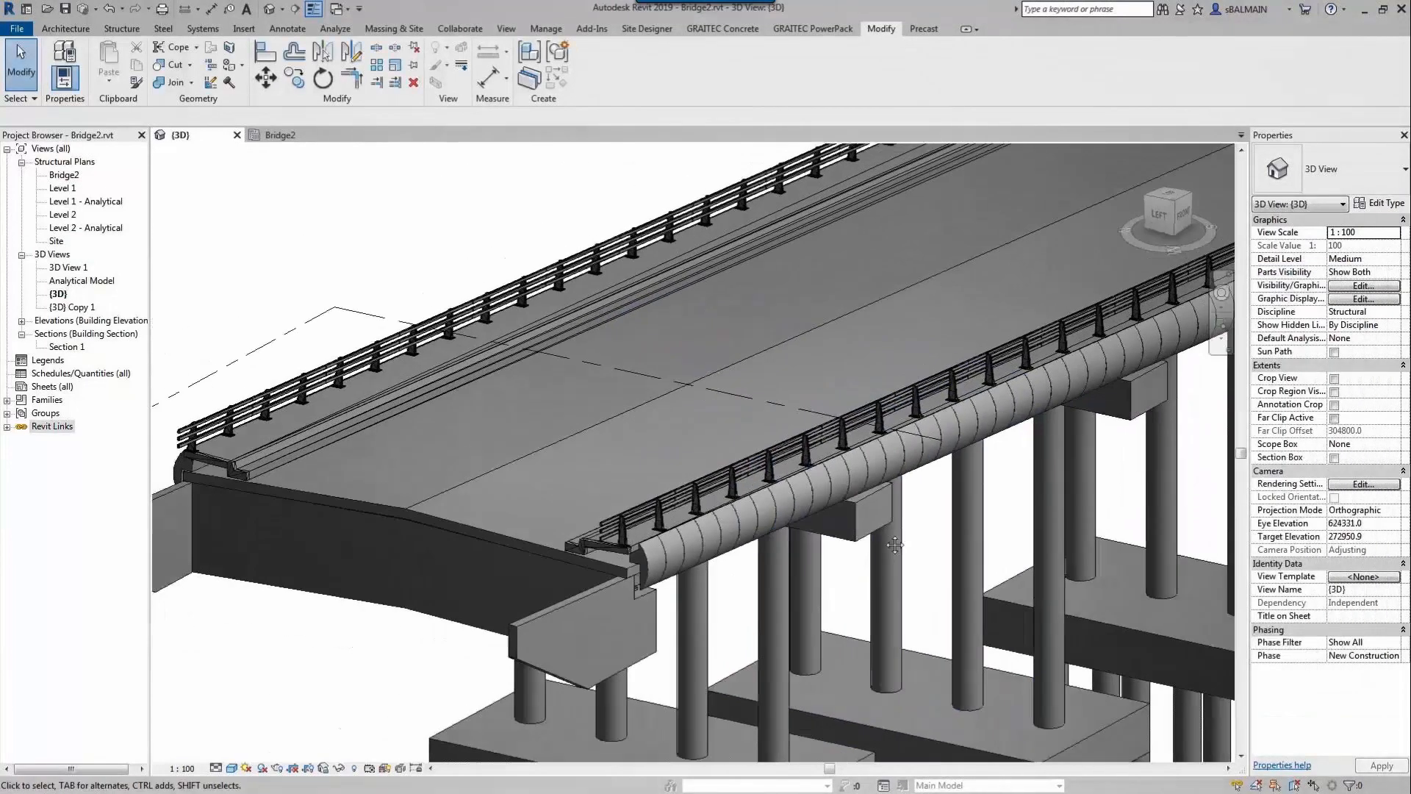
Step: Turn off the visibility of the Barriers, Cornices, Sidewalks and Bridge Decks filters in the {3D} view
key(v)
key(g)
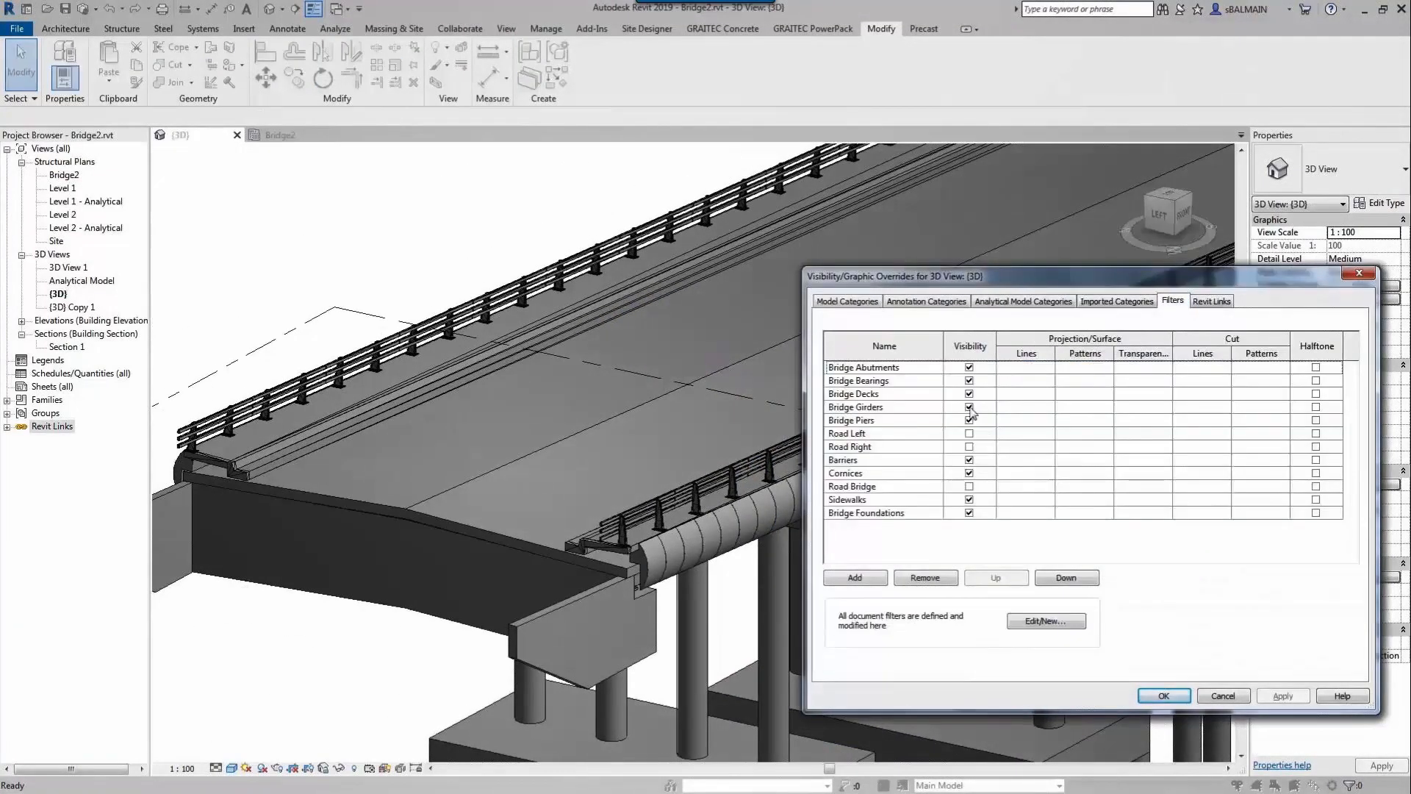
click(969, 460)
click(1293, 699)
click(969, 474)
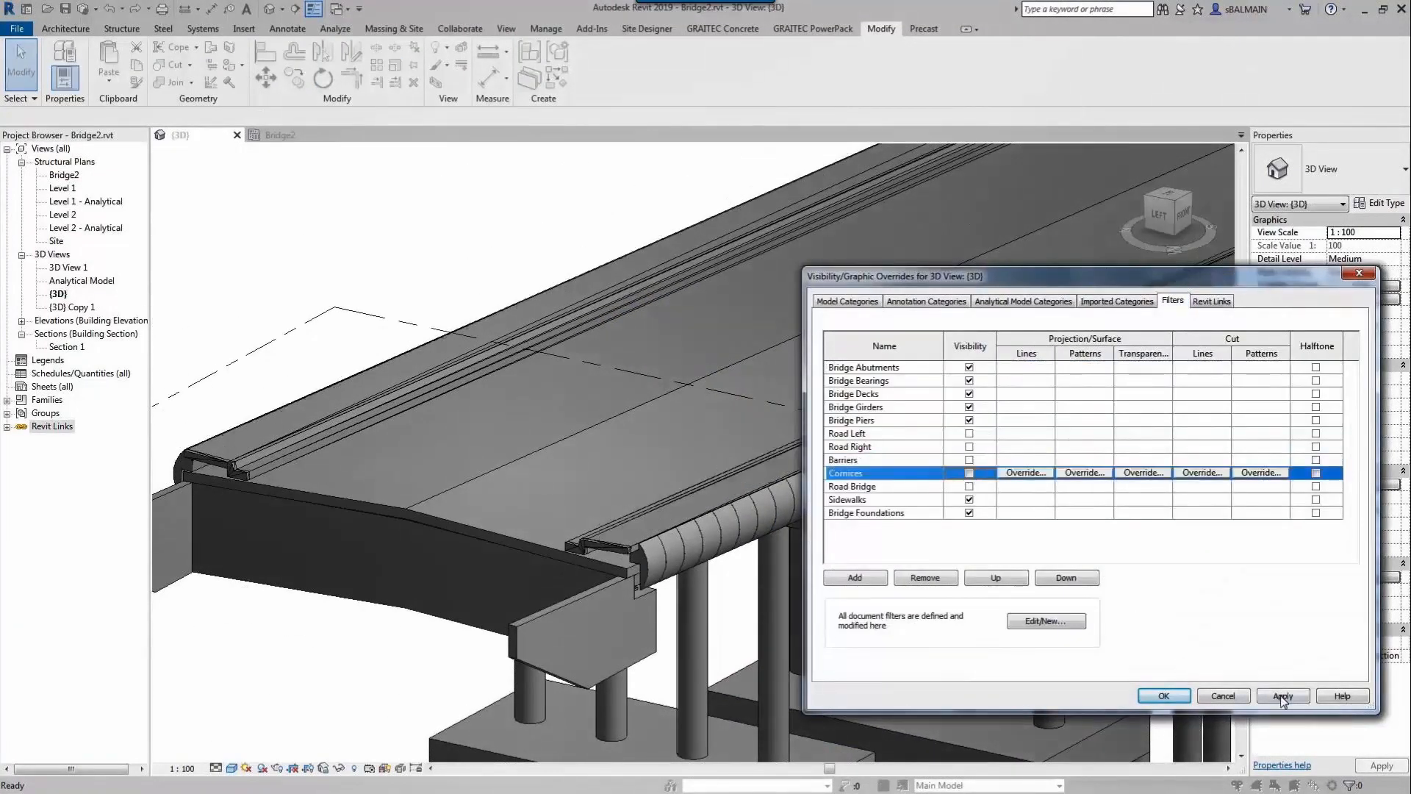
click(1276, 694)
click(969, 499)
click(1282, 695)
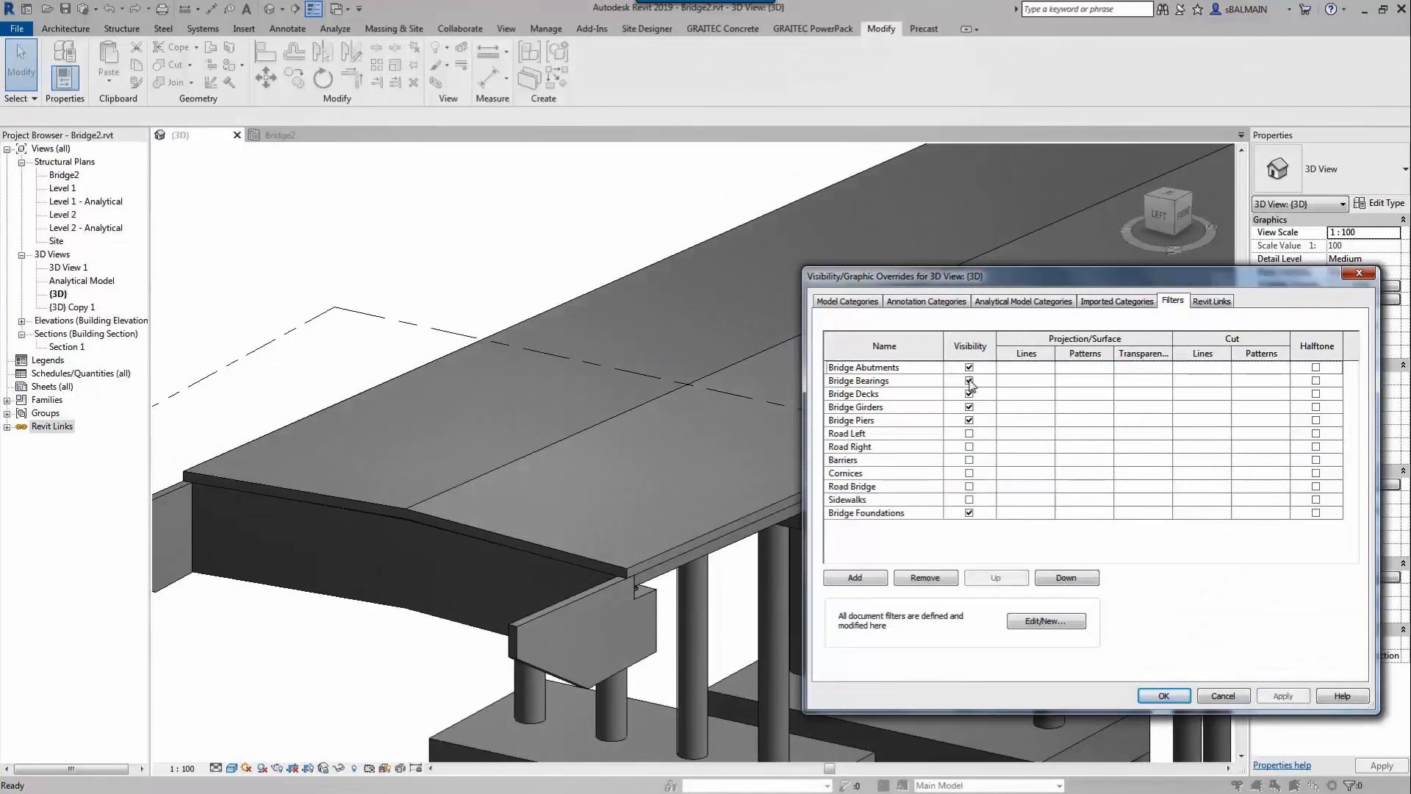
click(969, 394)
click(1284, 697)
click(1163, 696)
Step: Inspect an edge girder at the abutment, and hide all Bridge Girders in the {3D} view through their filter
scroll(694, 587, up, 5)
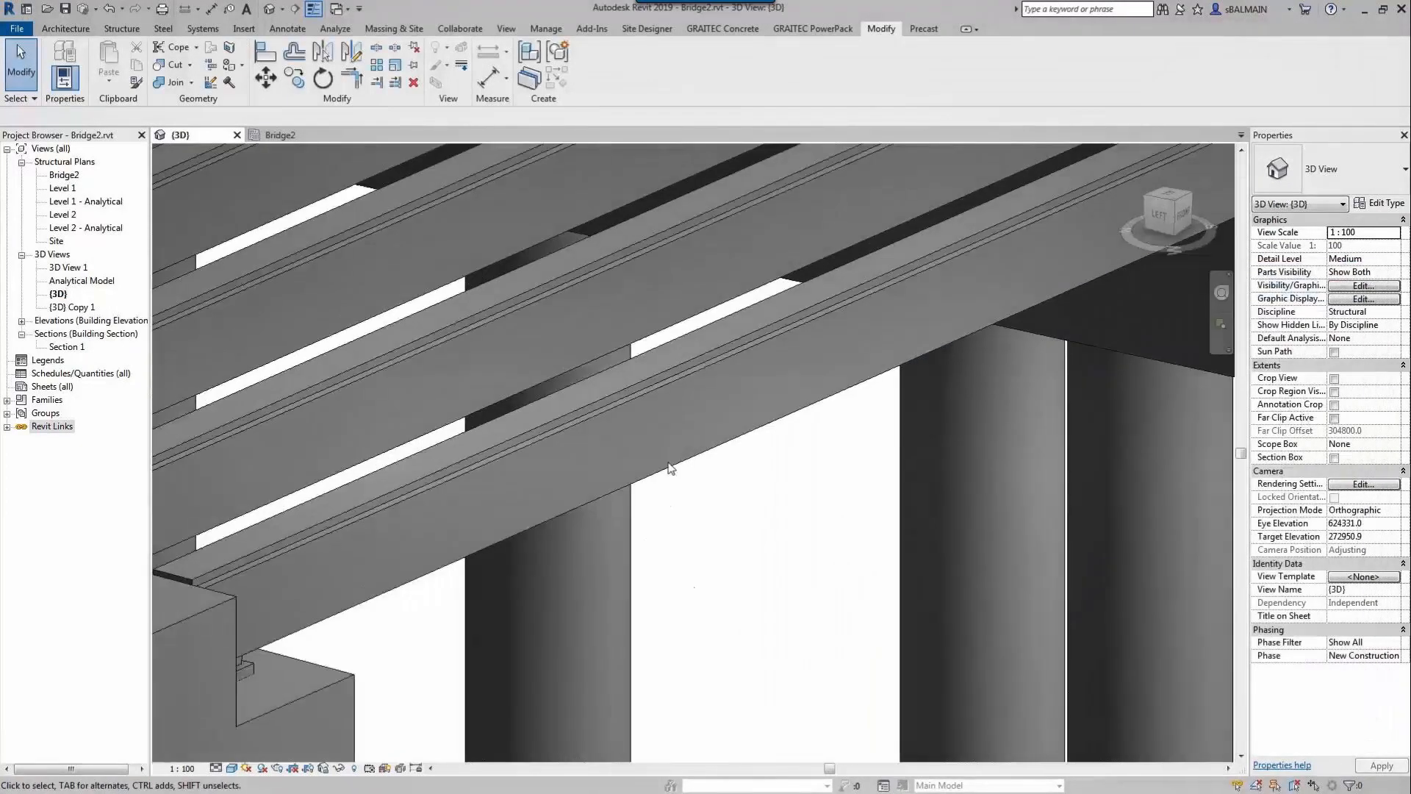
click(669, 463)
shift+middle_drag(687, 478, 650, 438)
scroll(860, 542, down, 4)
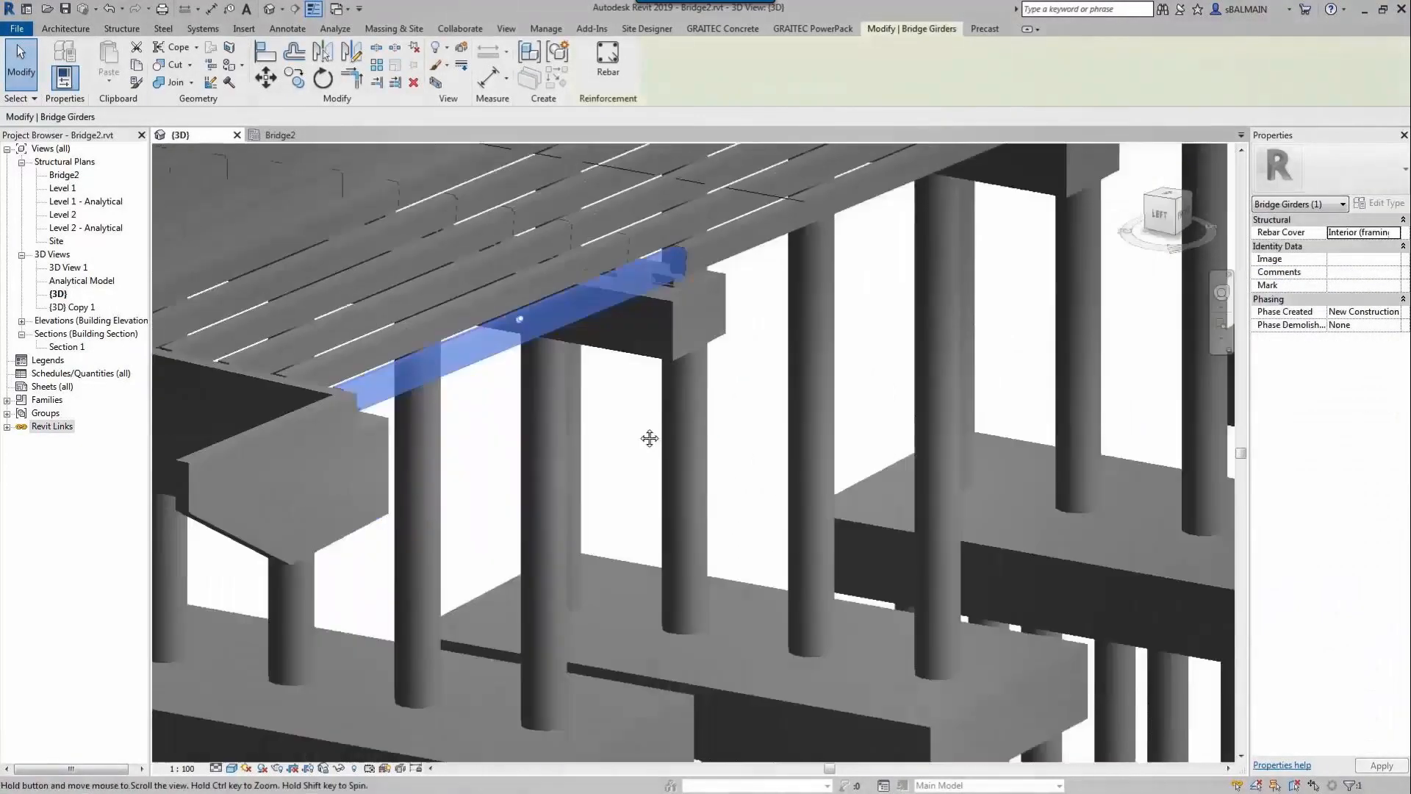
key(v)
key(v)
click(969, 407)
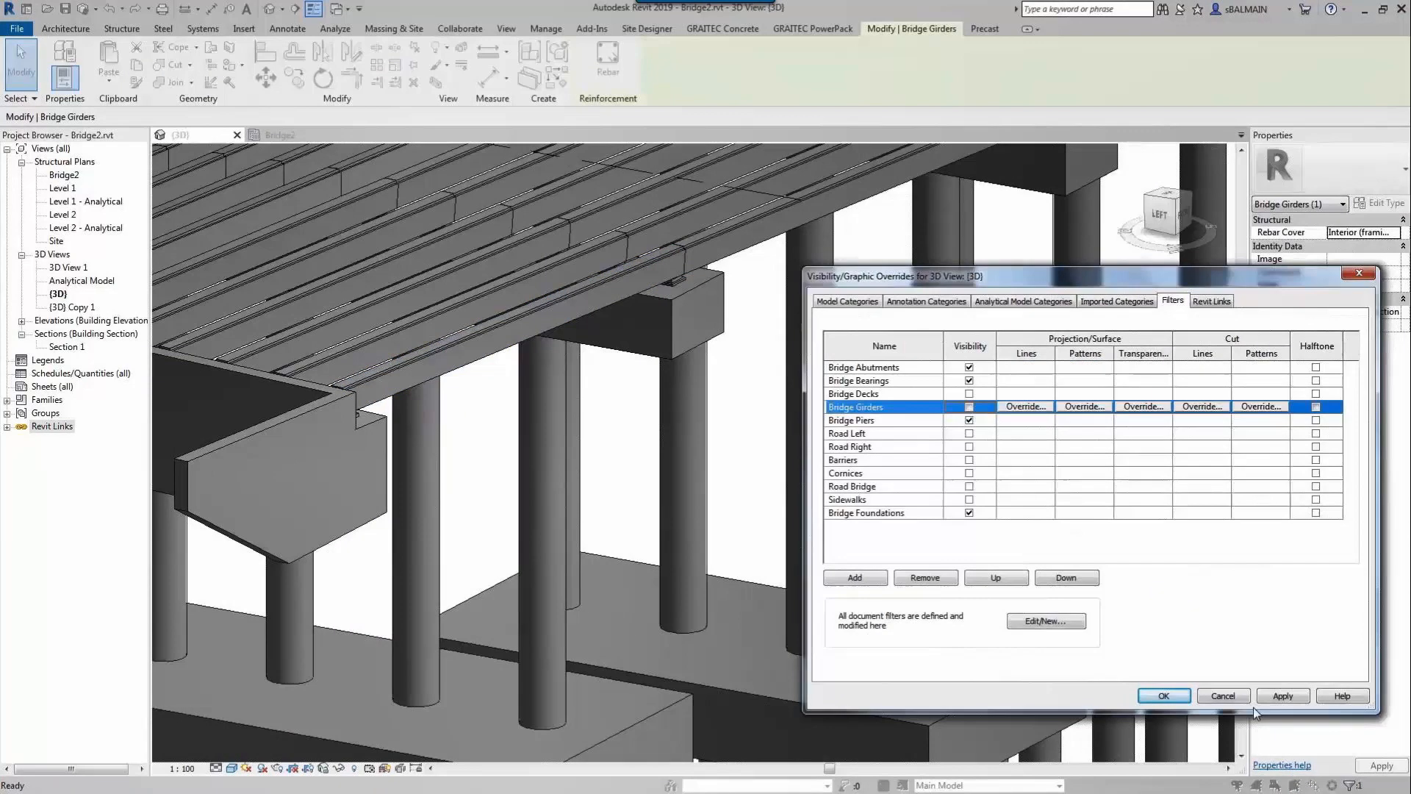
click(1283, 696)
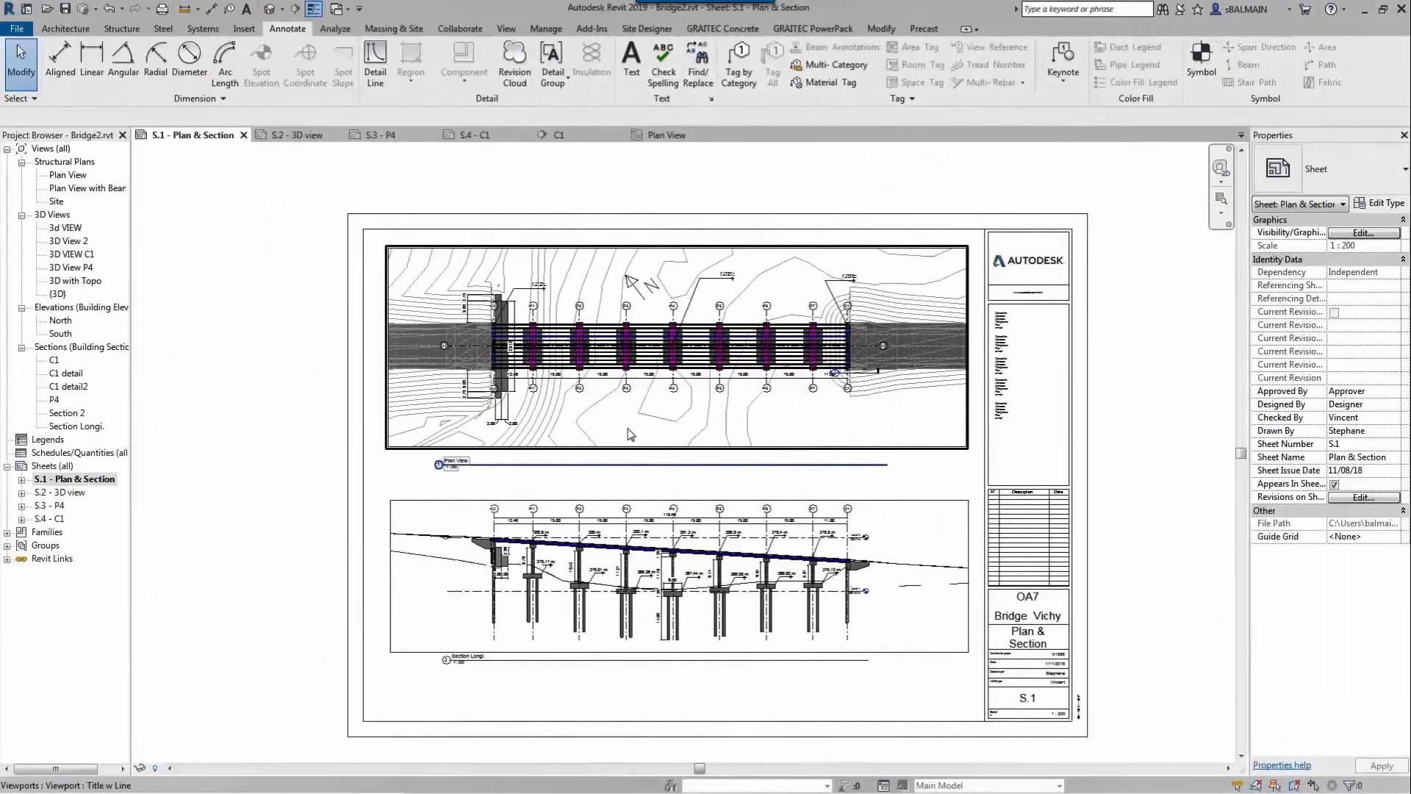
Step: Activate the Plan View viewport on sheet S.1, turn off its Bridge Girders filter, and deactivate the viewport
scroll(627, 356, up, 10)
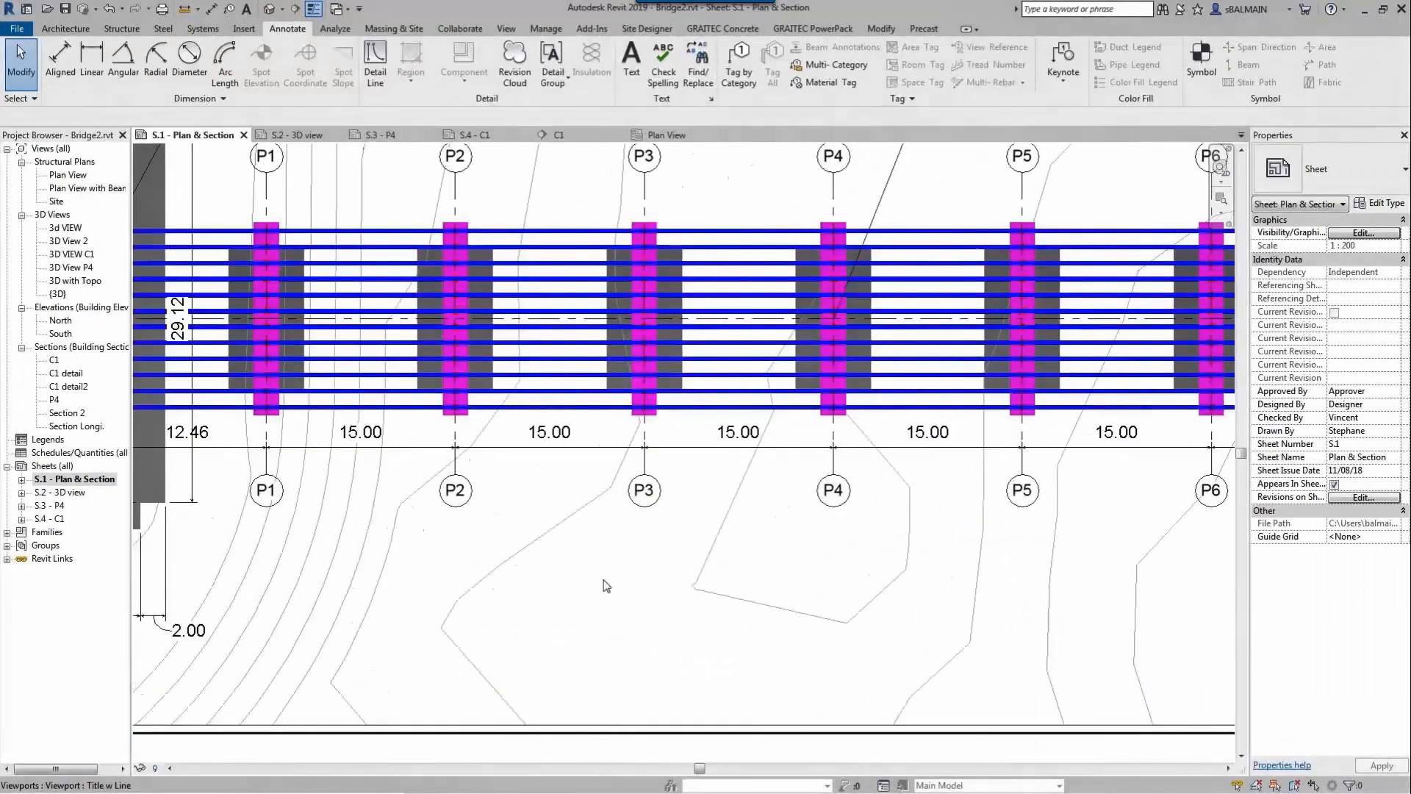
scroll(604, 556, down, 4)
middle_drag(776, 580, 686, 563)
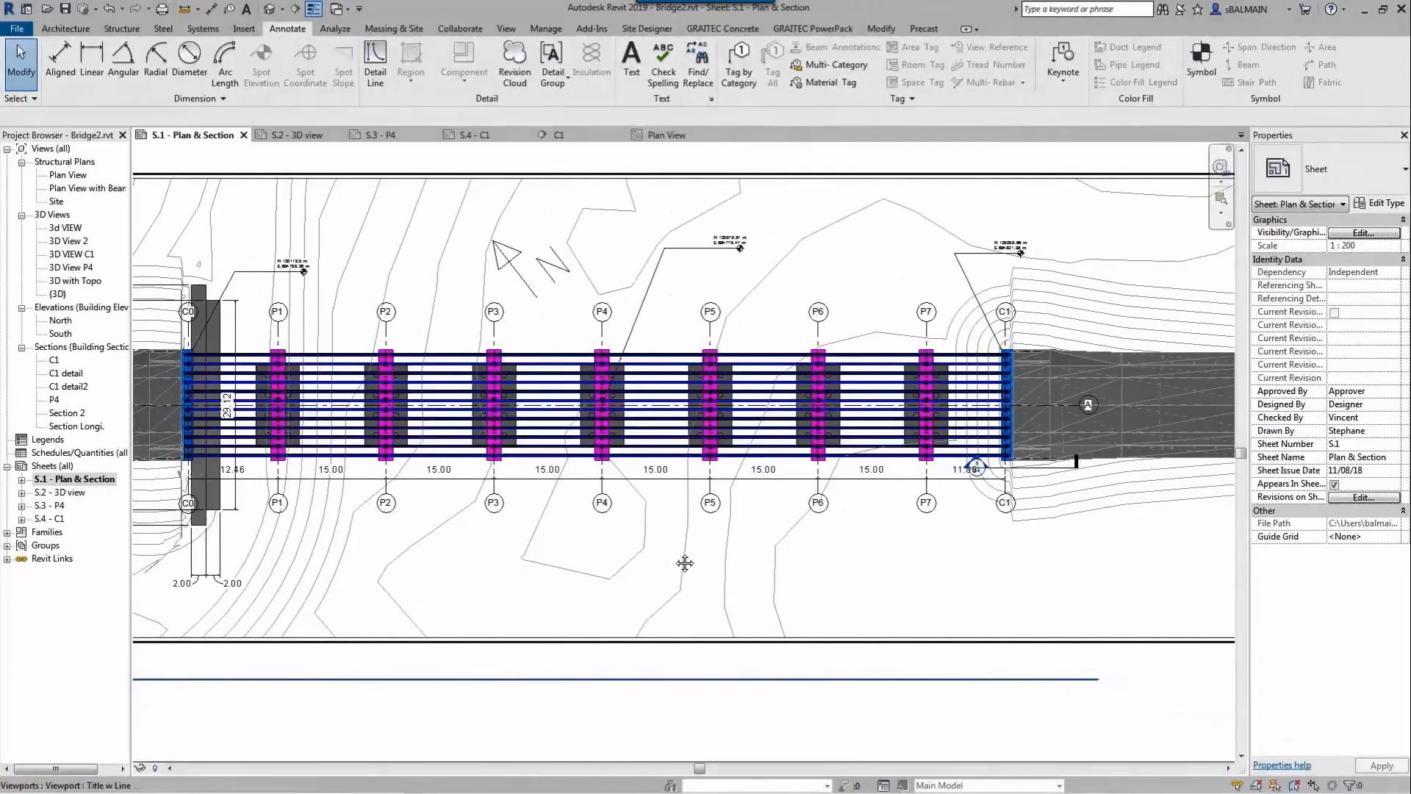
scroll(711, 297, up, 3)
double_click(649, 346)
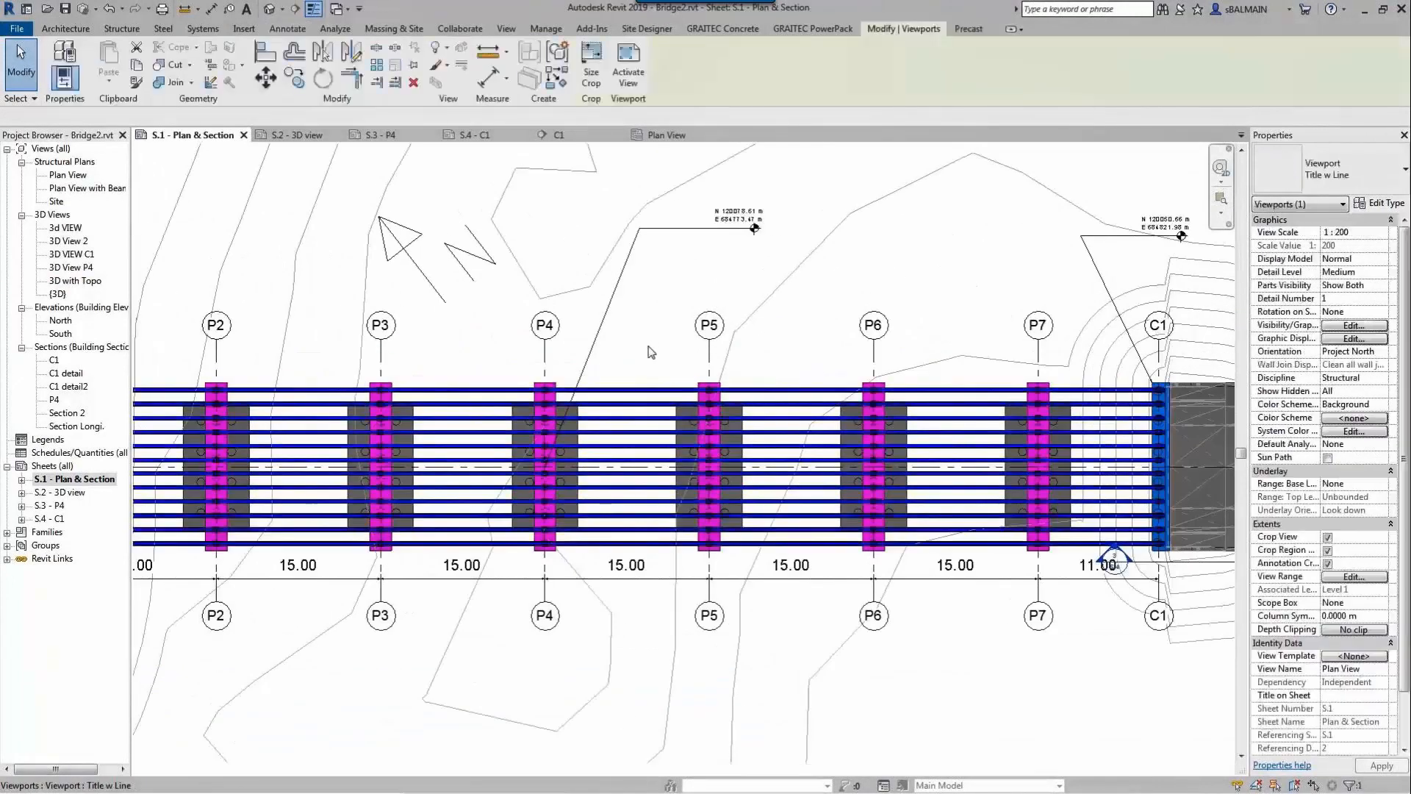
key(v)
key(v)
click(1112, 294)
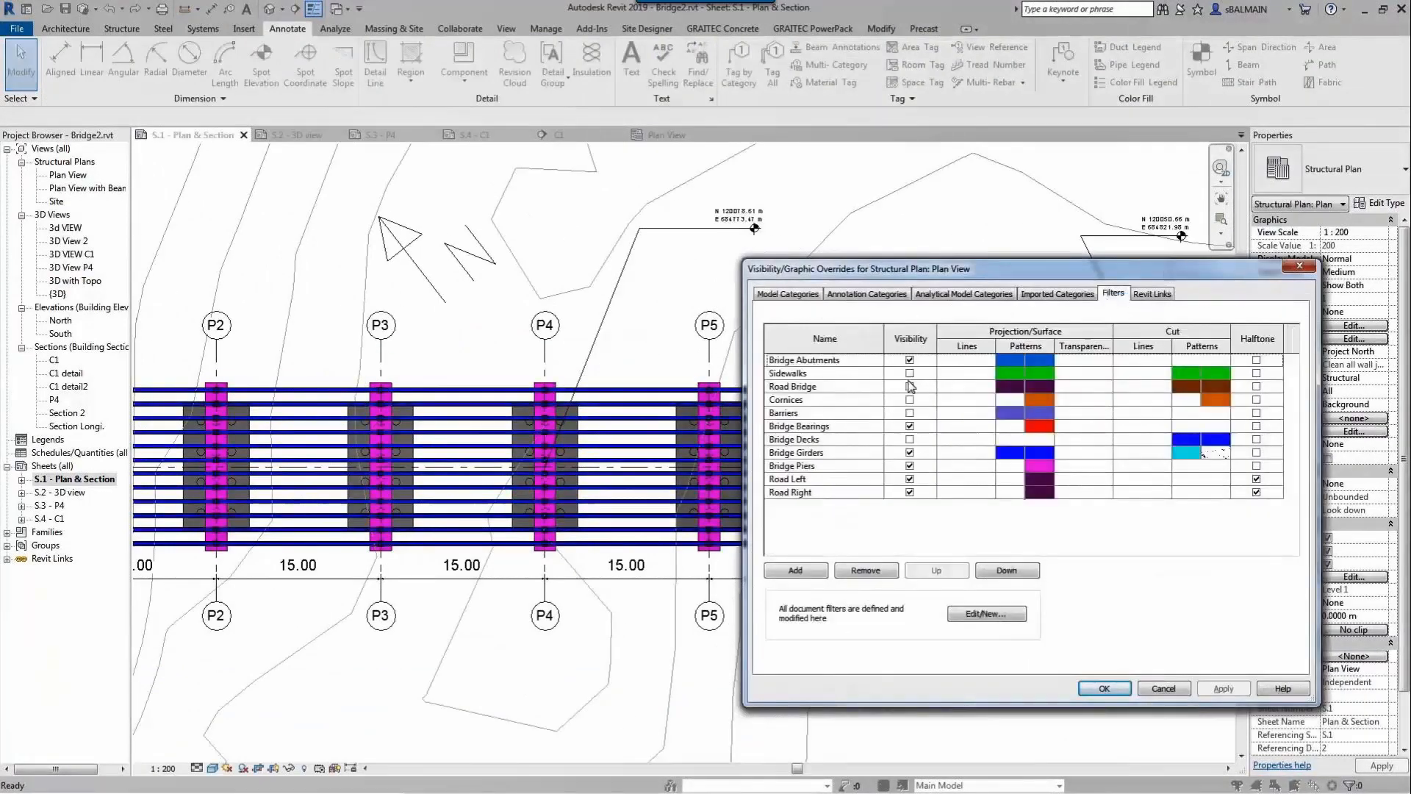
click(910, 453)
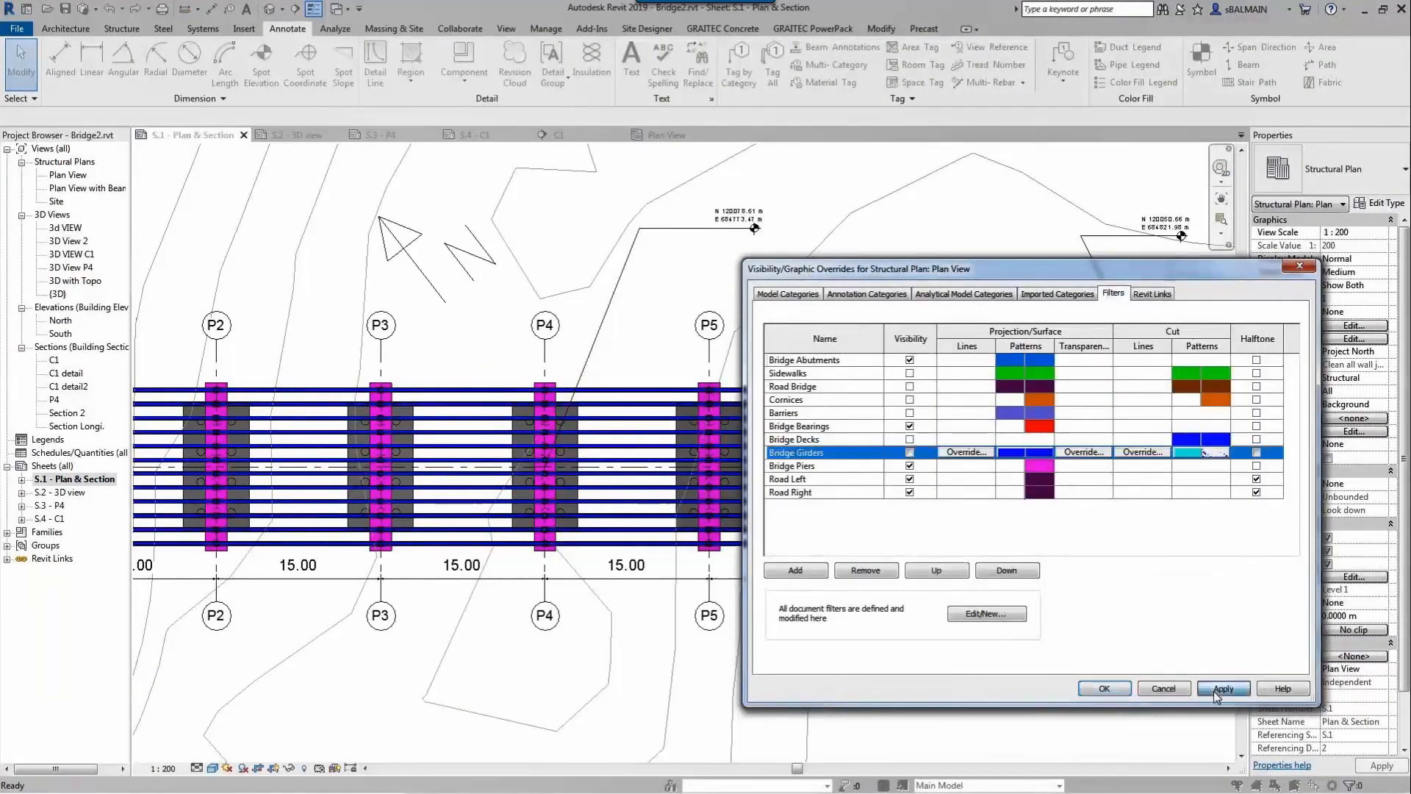
click(1221, 690)
click(1103, 690)
scroll(818, 432, down, 2)
scroll(817, 430, down, 3)
double_click(842, 490)
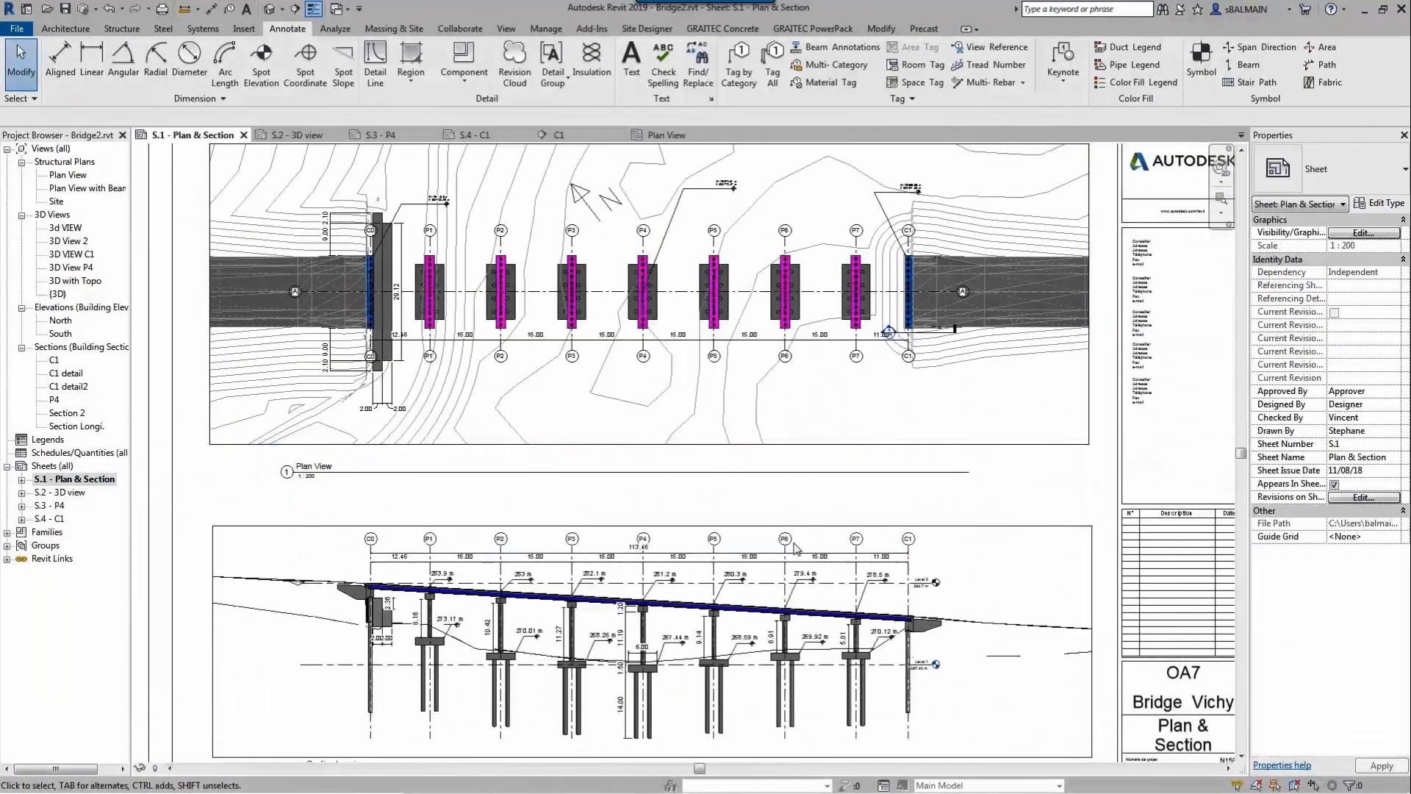
Step: Activate the Section Longi. viewport on sheet S.1 and place spot coordinates with leaders at abutment C0
scroll(518, 463, up, 5)
scroll(518, 463, up, 2)
double_click(518, 463)
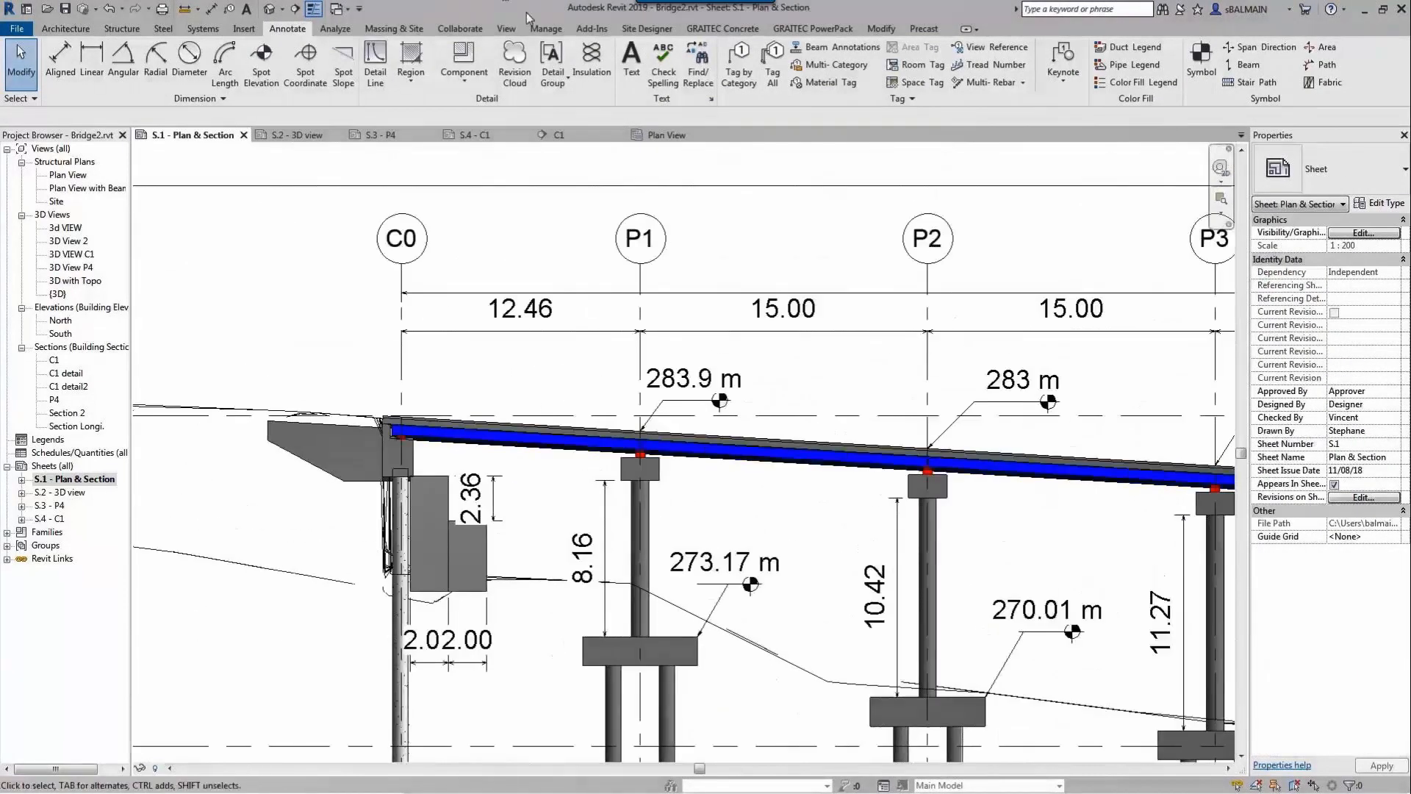
click(305, 66)
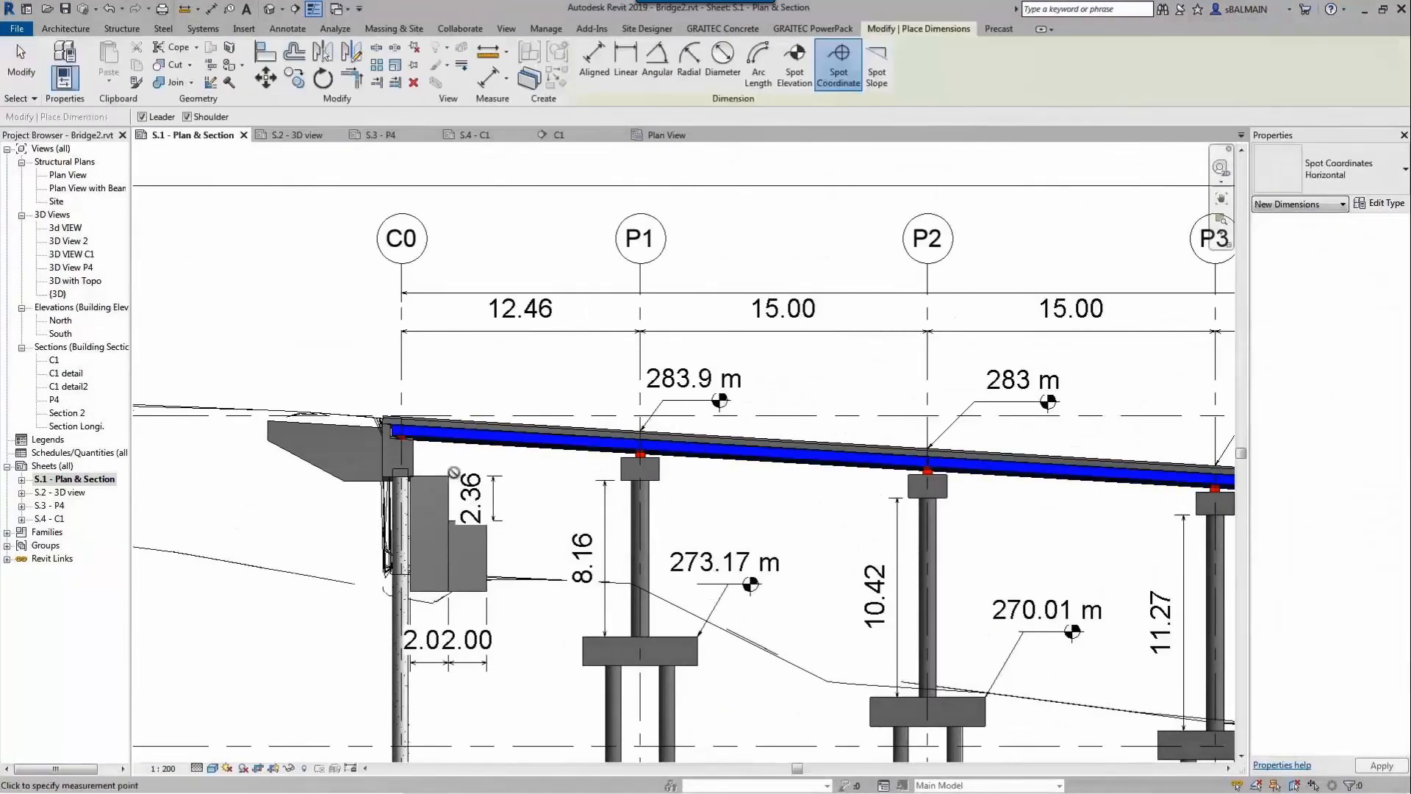
click(447, 475)
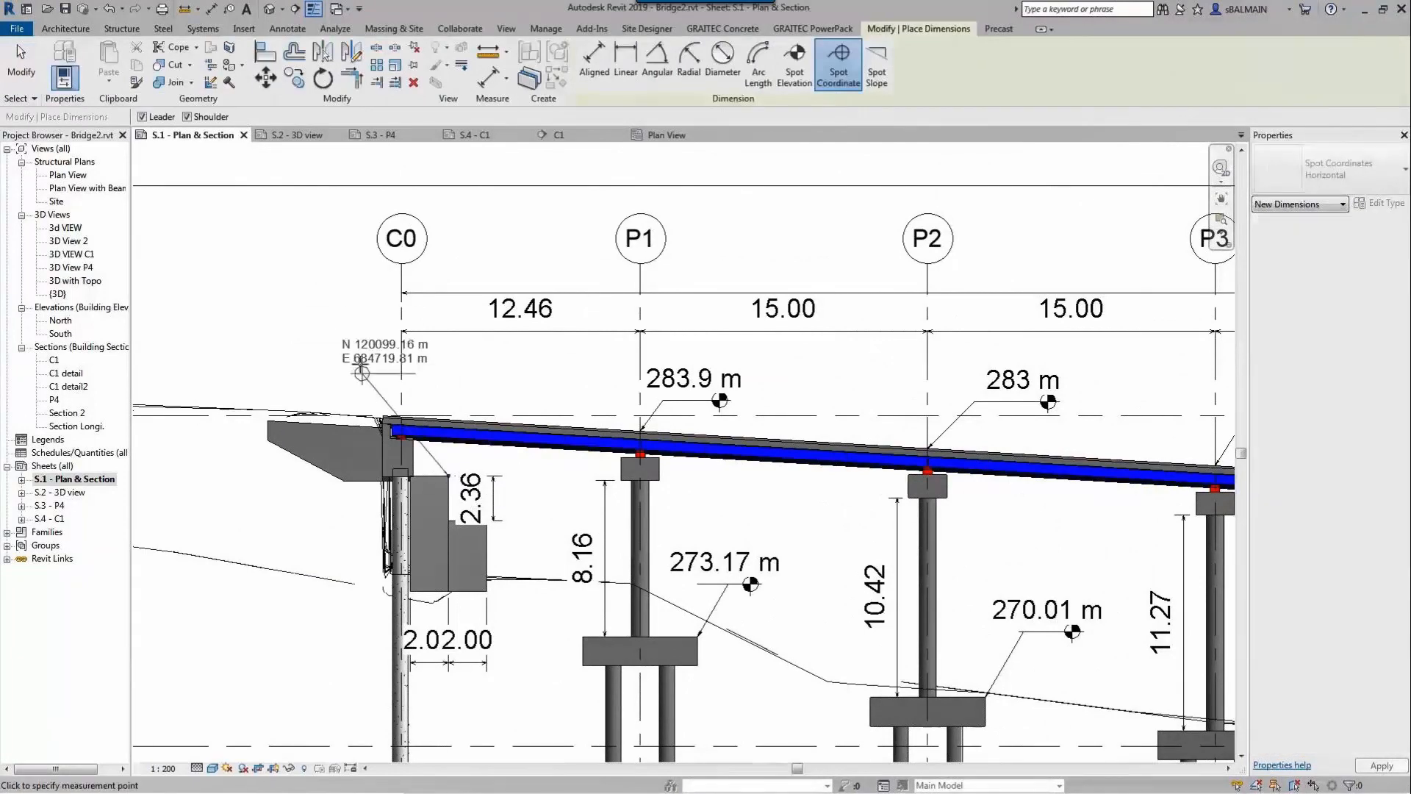
click(346, 314)
click(253, 314)
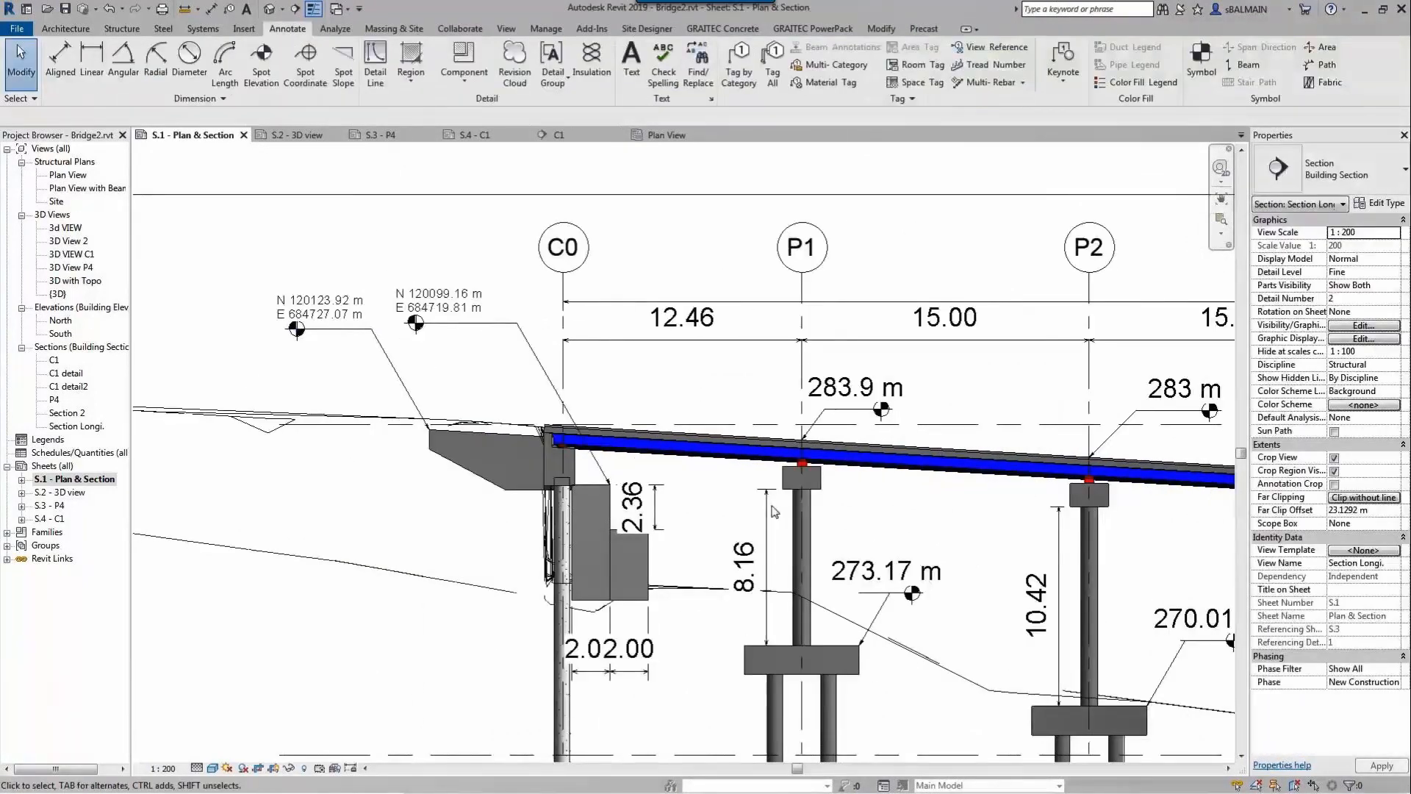
Step: Extend the P1 column height dimension with a witness line for the pier cap height, and deactivate the section viewport
click(769, 514)
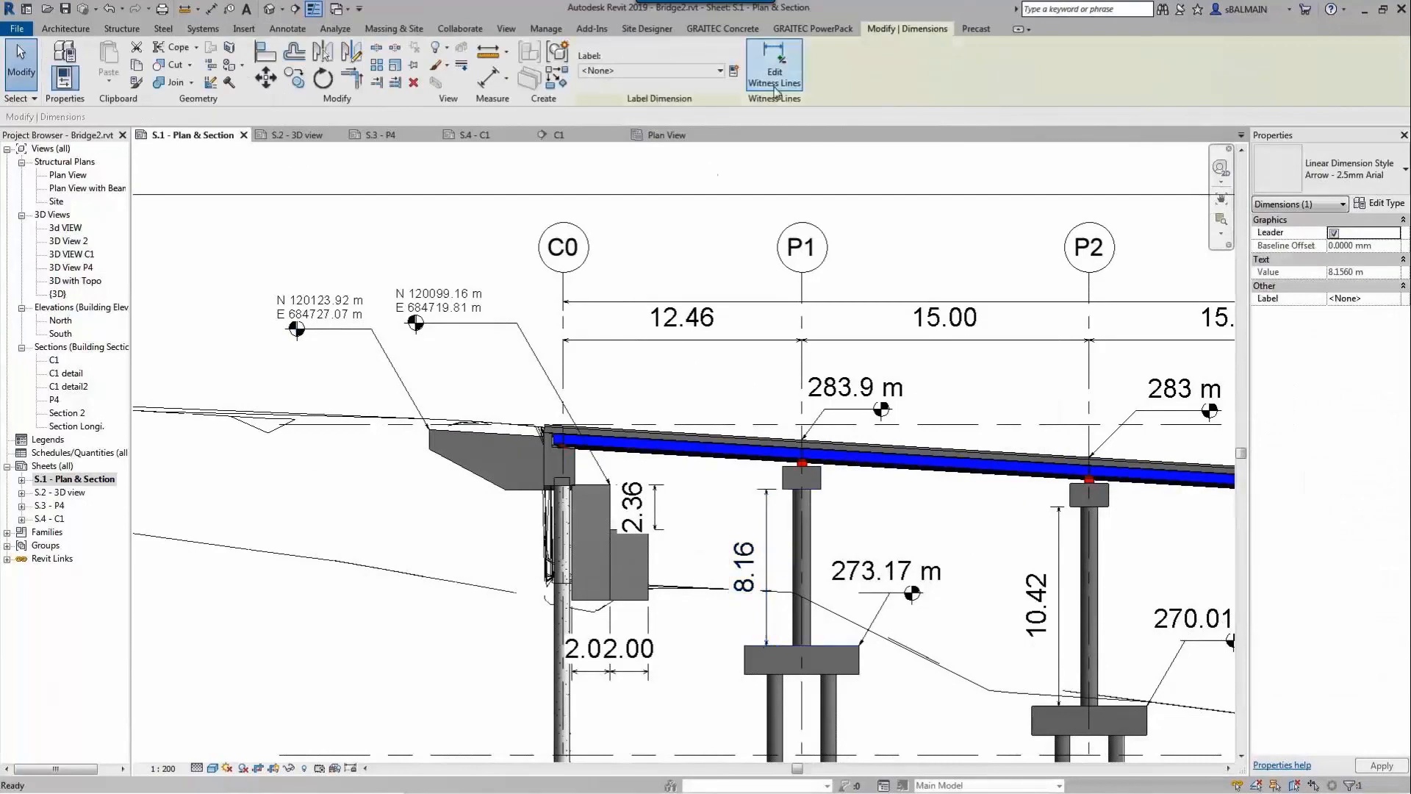
click(831, 500)
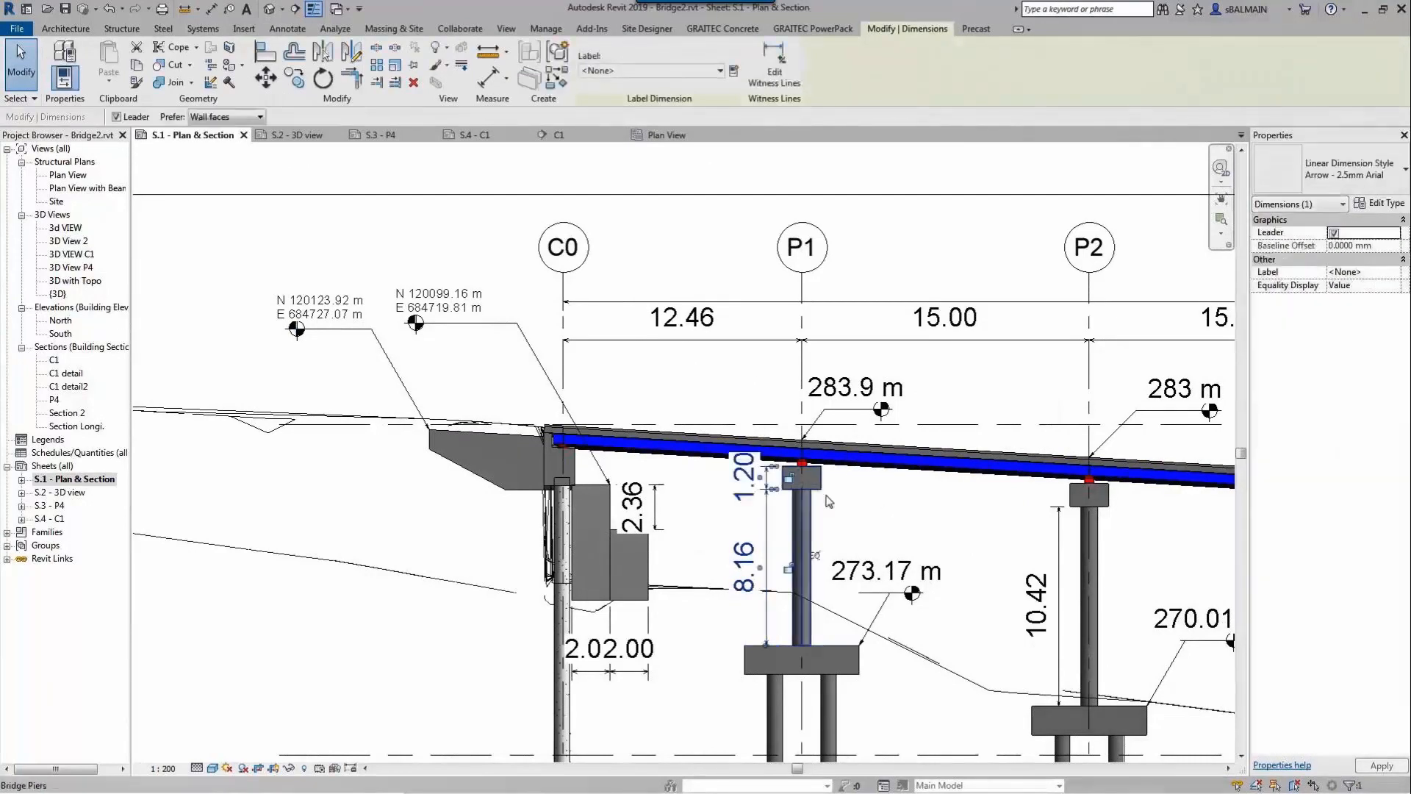
scroll(858, 514, down, 3)
click(896, 391)
mouse_move(987, 539)
middle_down()
mouse_move(605, 441)
mouse_move(539, 441)
middle_up()
middle_drag(954, 572, 678, 570)
scroll(747, 588, down, 4)
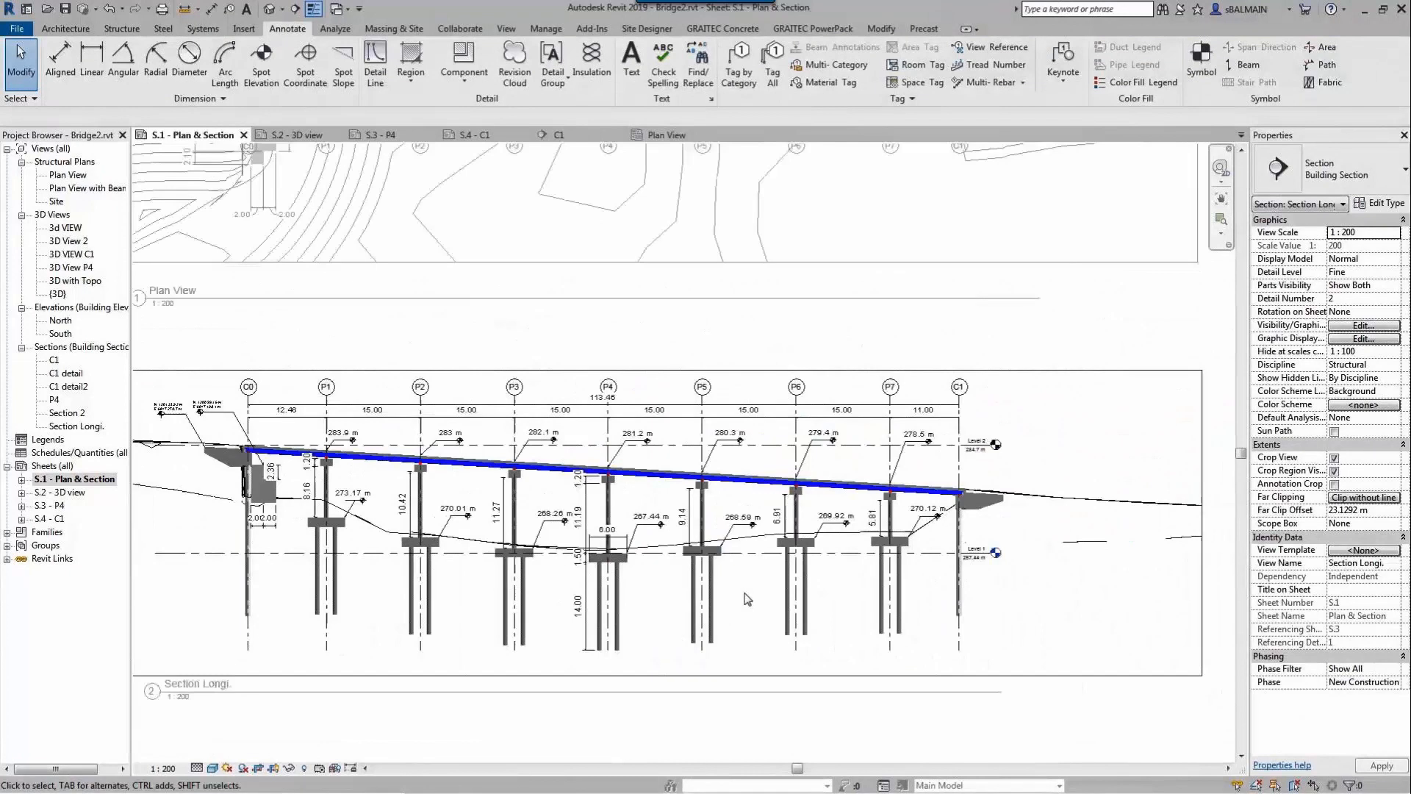
double_click(662, 599)
middle_drag(893, 646, 892, 673)
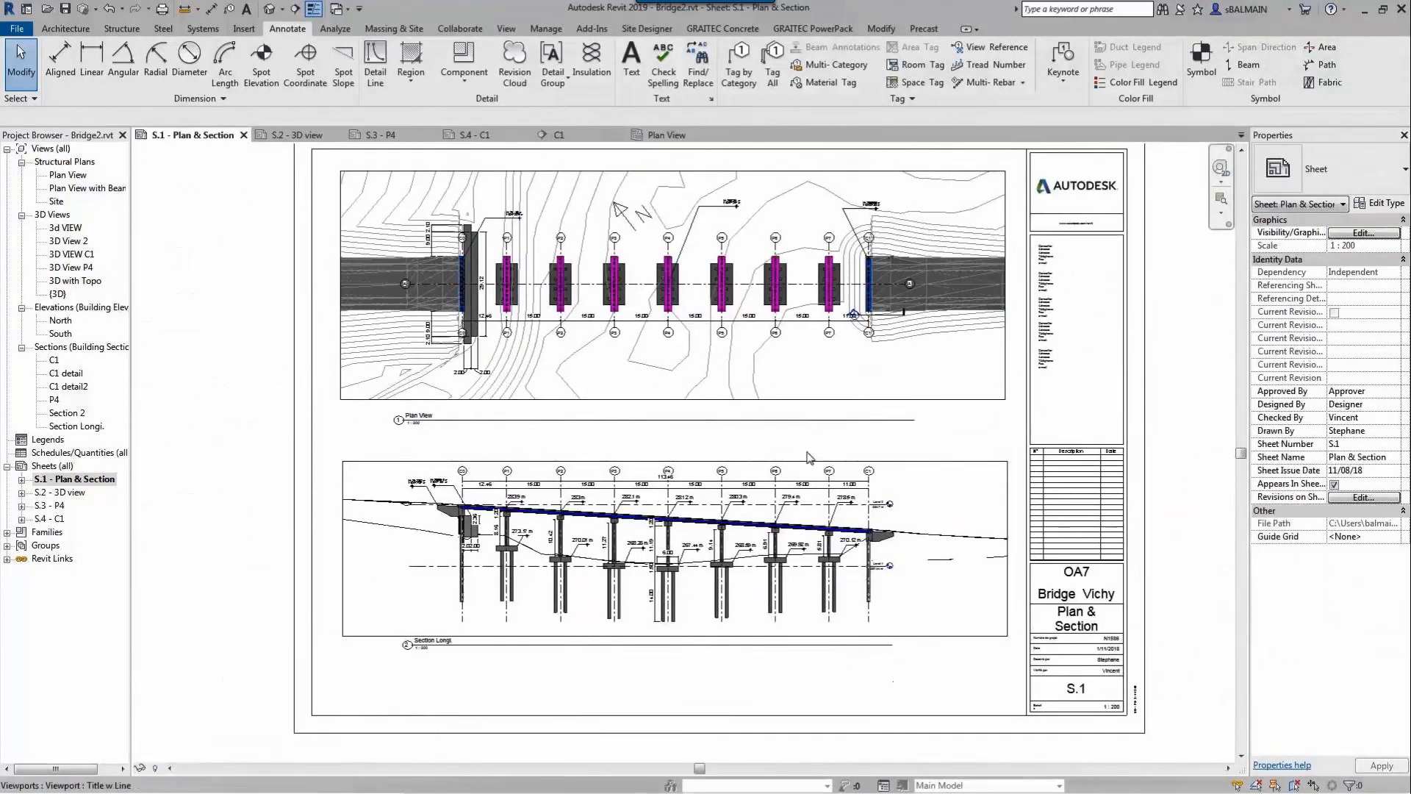
Step: Open sheet S.2 - 3D view and examine its axonometric bridge view and the perspective 3D View 2
double_click(62, 491)
scroll(409, 418, up, 5)
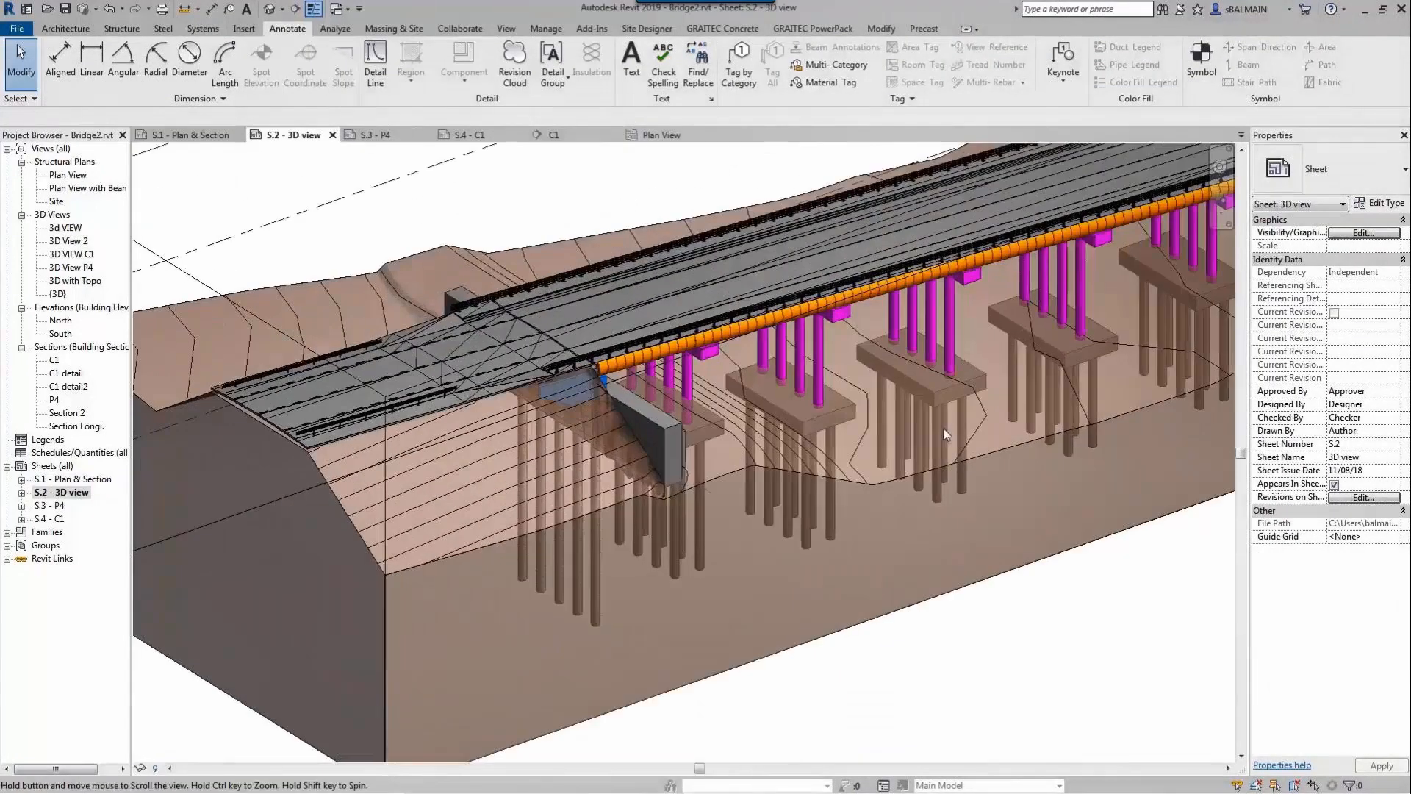
middle_drag(945, 435, 634, 627)
middle_drag(1144, 469, 607, 549)
scroll(620, 537, down, 5)
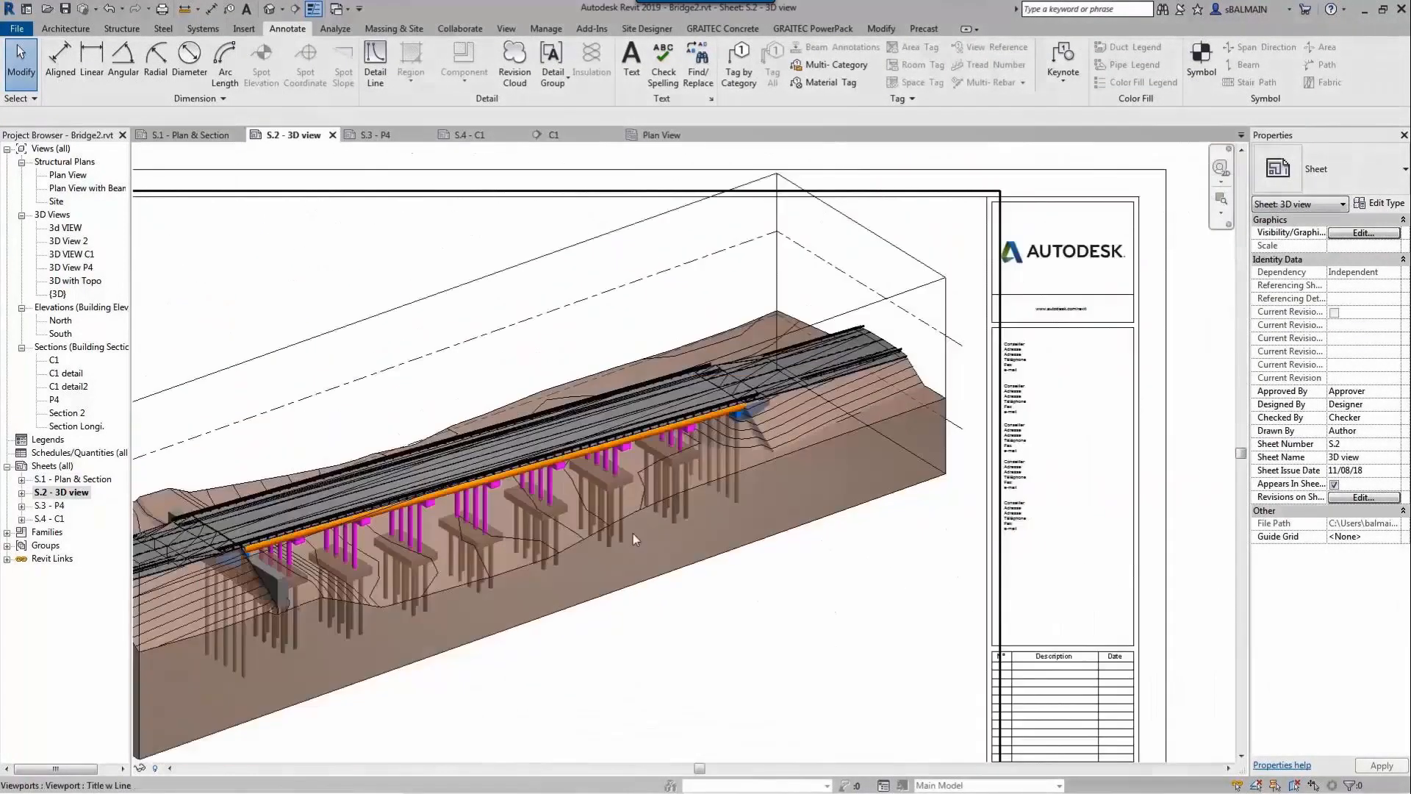
scroll(697, 594, up, 8)
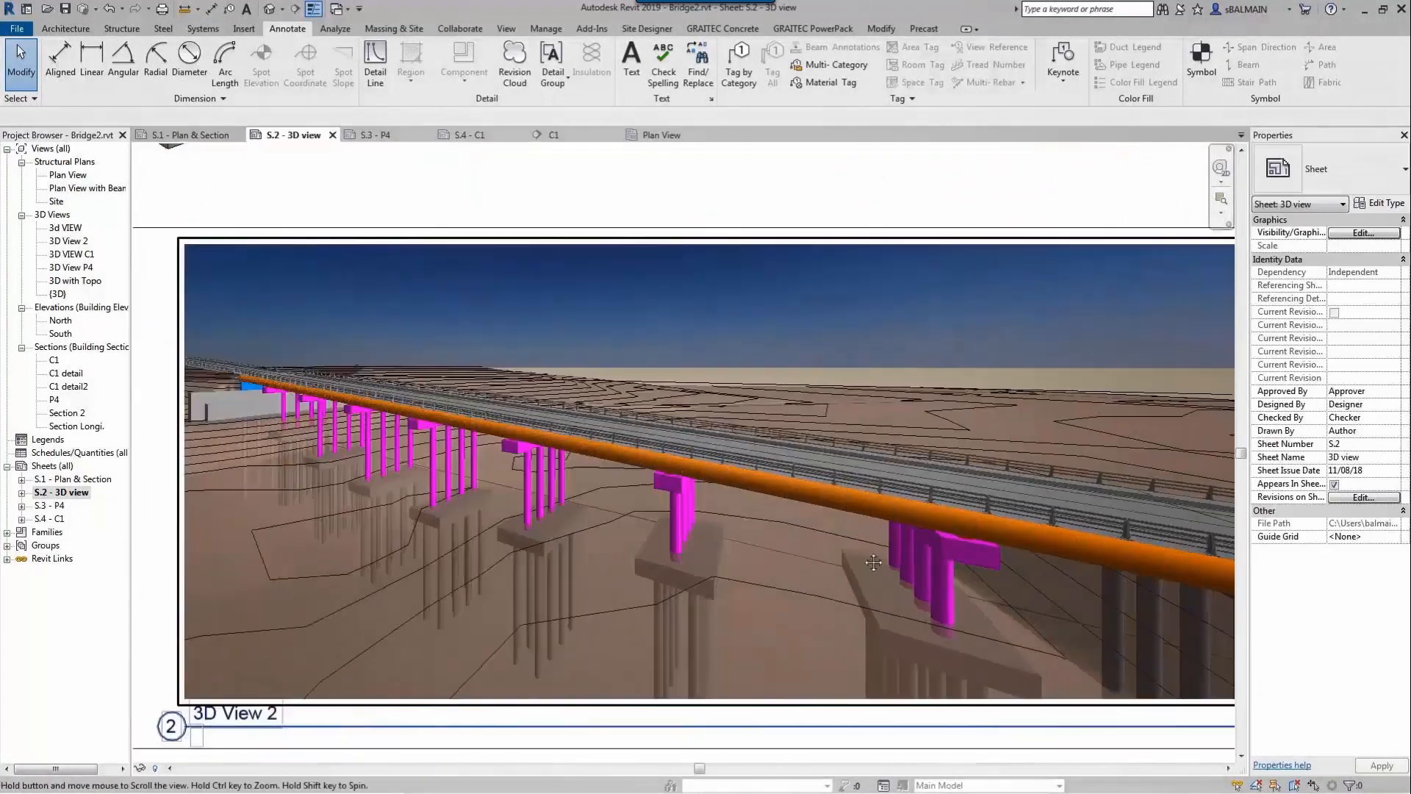
middle_drag(873, 562, 816, 497)
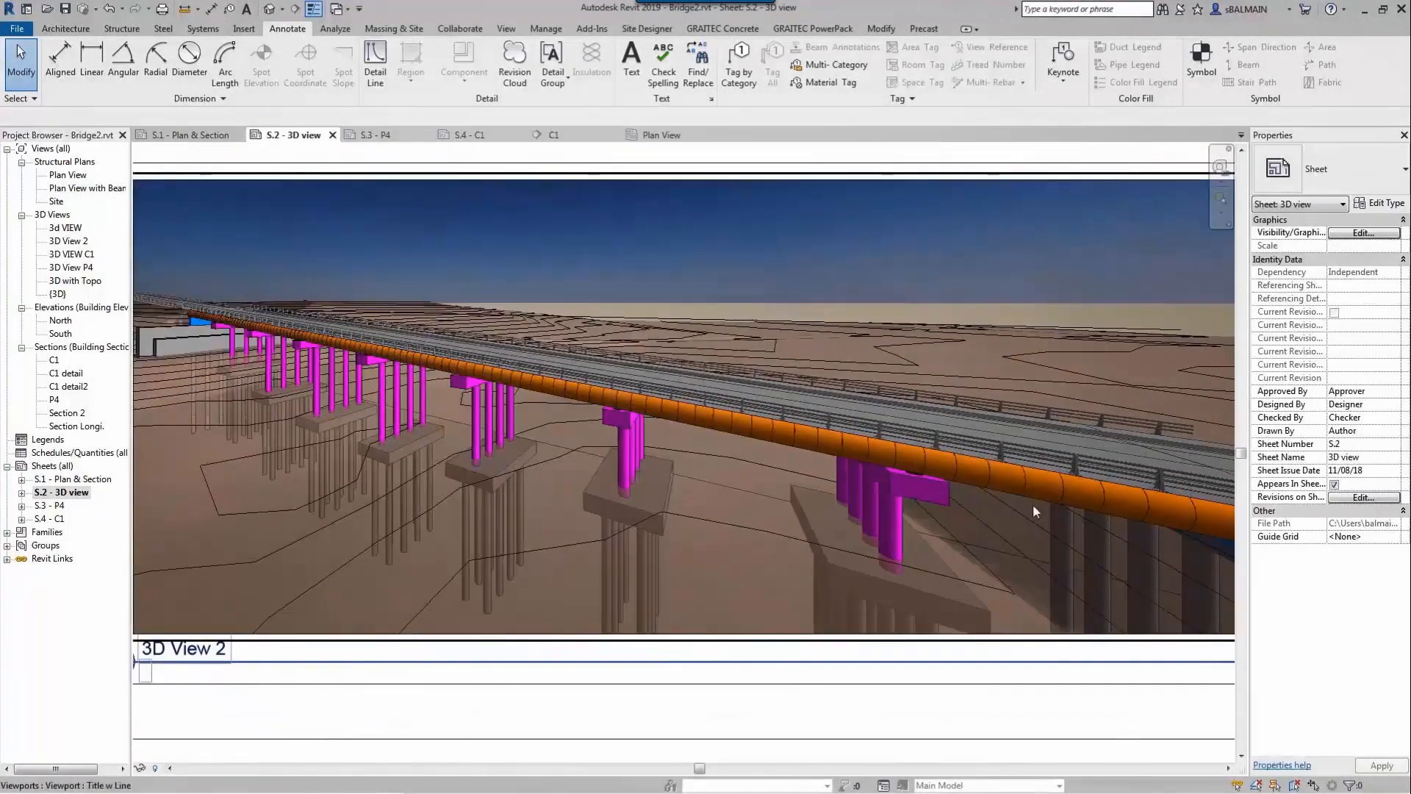
middle_drag(1035, 504, 881, 512)
Step: Open sheet S.3 - P4 and examine the pier section's slopes, dimensions and elevations, plus the pier's 3D view
double_click(59, 506)
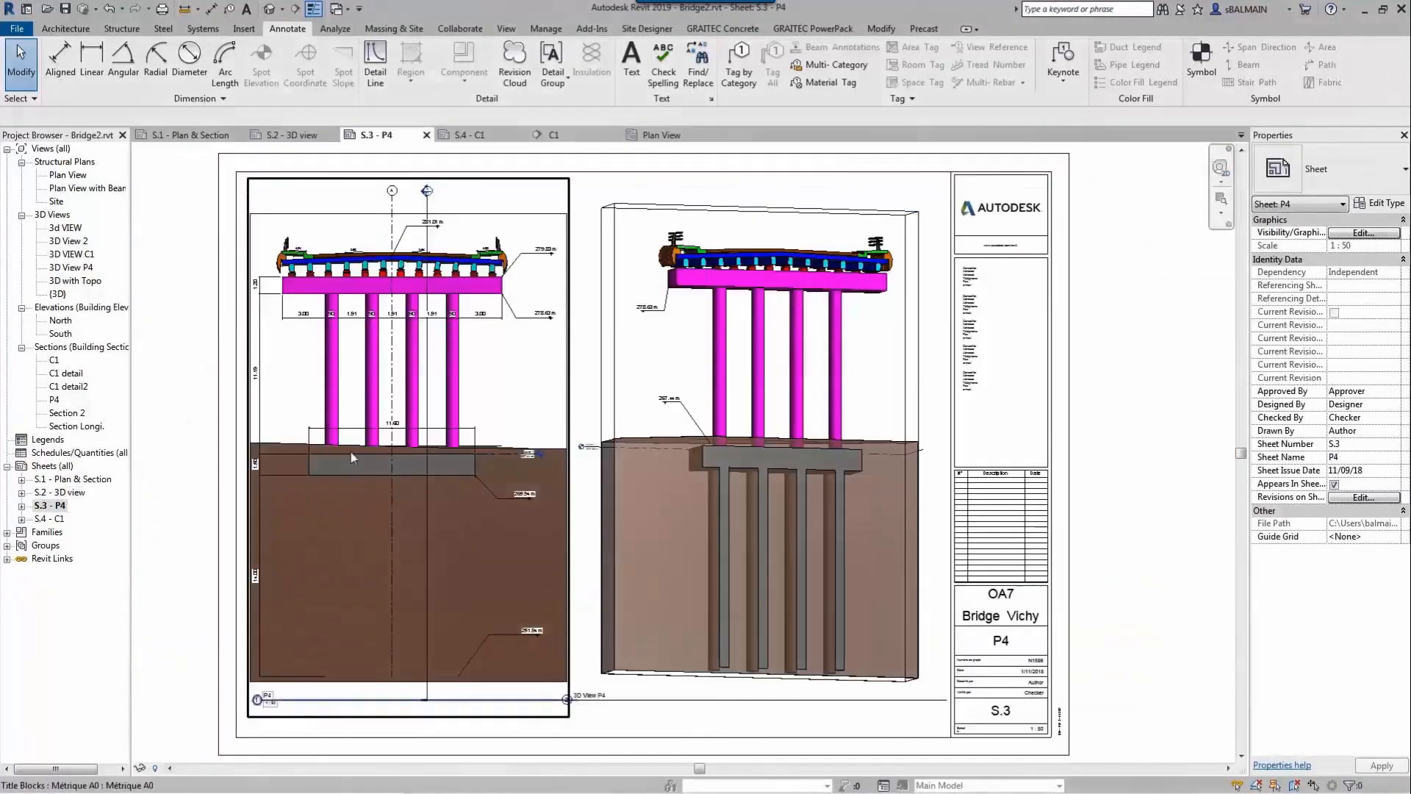
scroll(575, 285, up, 6)
middle_drag(575, 285, 546, 350)
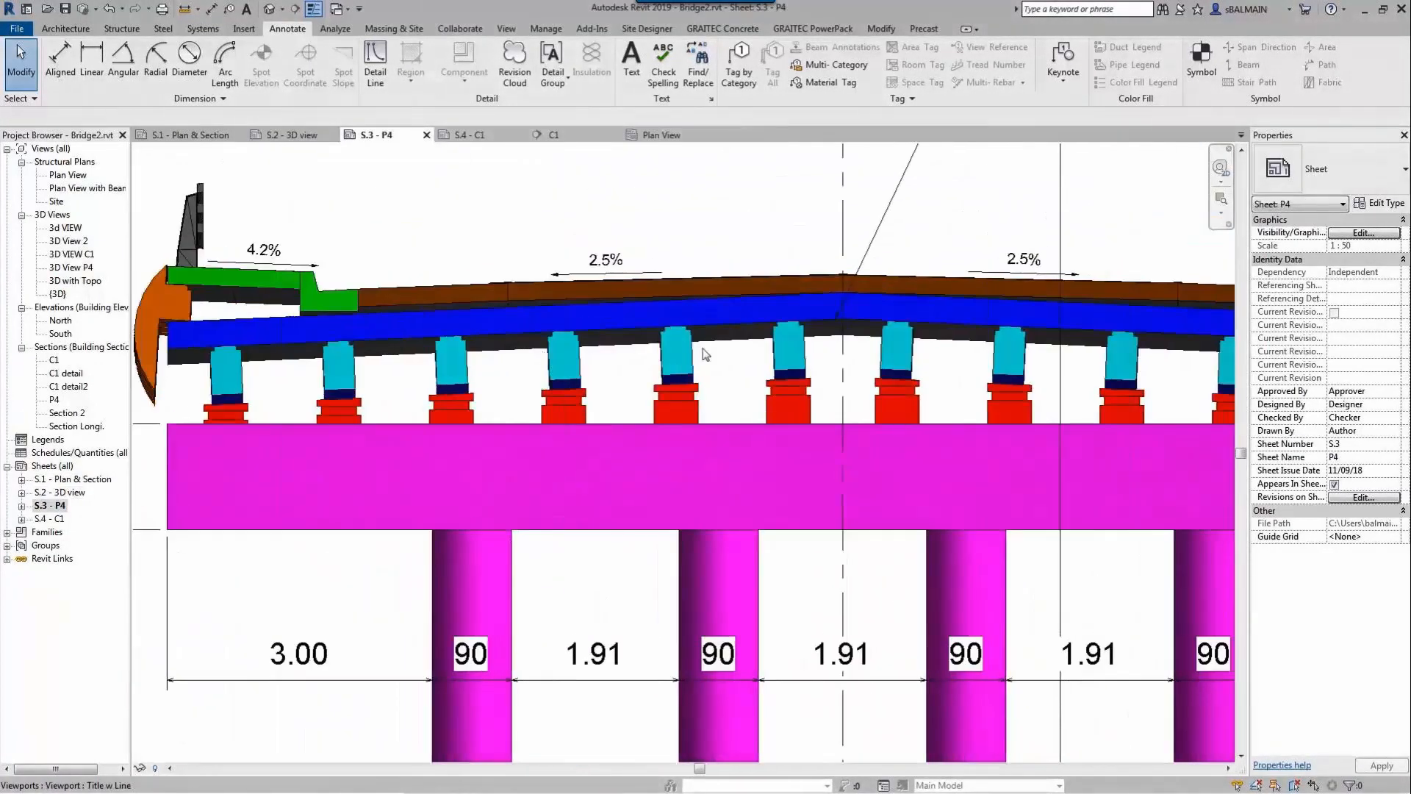
middle_drag(751, 357, 513, 370)
middle_drag(898, 372, 536, 359)
scroll(870, 500, down, 5)
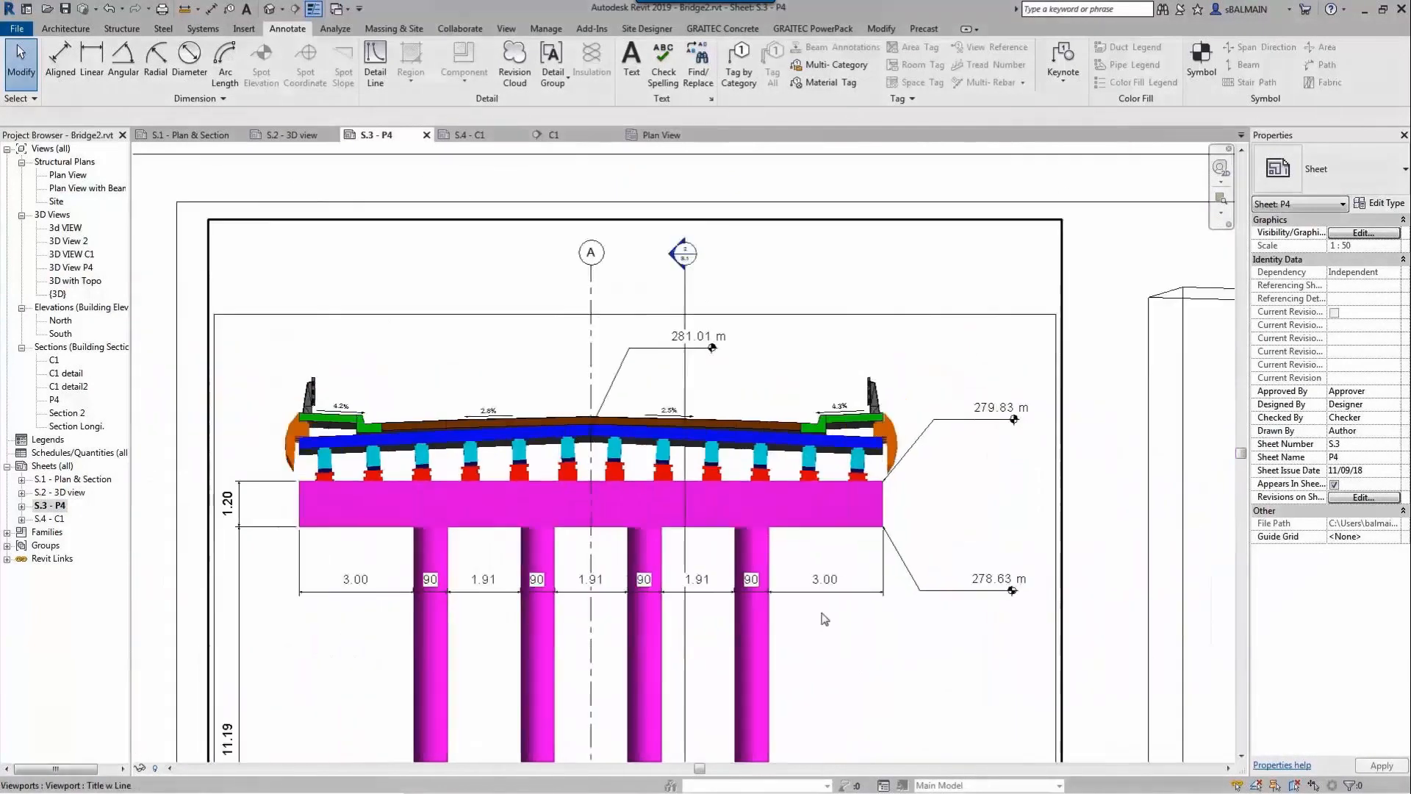
middle_drag(826, 620, 661, 375)
middle_drag(926, 391, 682, 431)
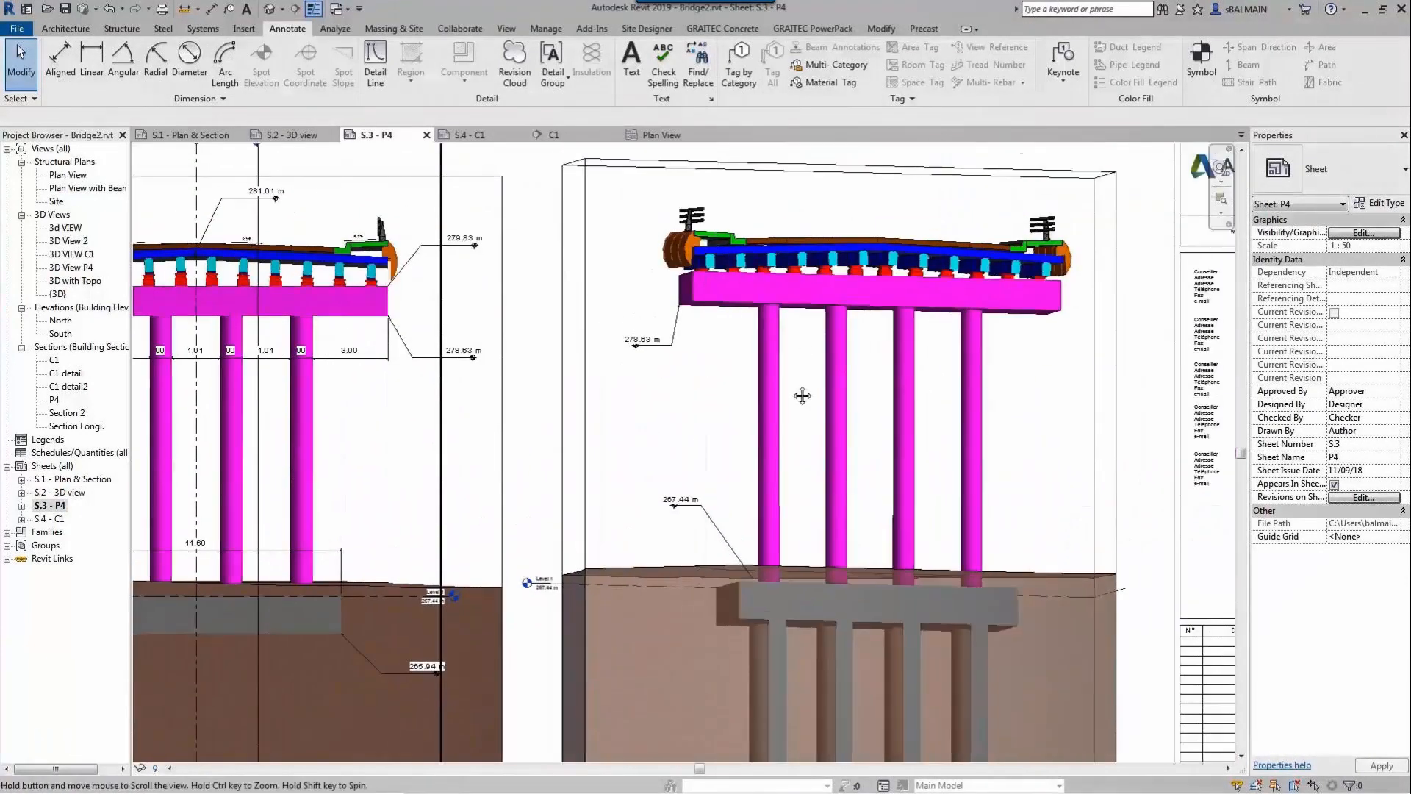
scroll(803, 394, up, 8)
middle_drag(907, 476, 611, 311)
scroll(611, 311, down, 2)
middle_drag(885, 604, 806, 435)
scroll(725, 492, down, 2)
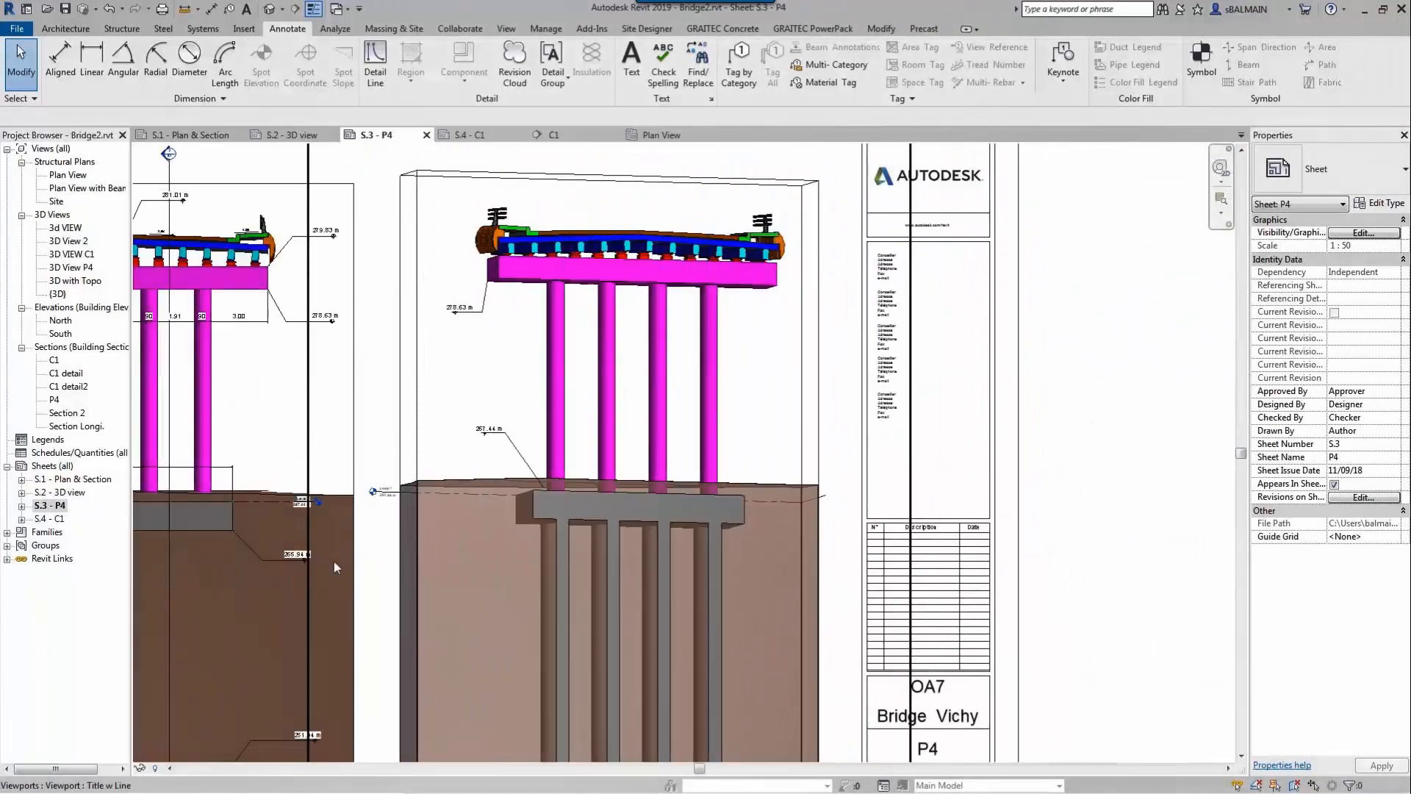
Step: Open sheet S.4 - C1 and examine the abutment section, 3D view, C1 detail and C1 detail2 viewports
double_click(59, 519)
scroll(525, 361, up, 5)
scroll(525, 362, up, 1)
middle_drag(971, 601, 630, 622)
scroll(1277, 619, down, 3)
middle_drag(1159, 580, 513, 373)
scroll(513, 373, down, 3)
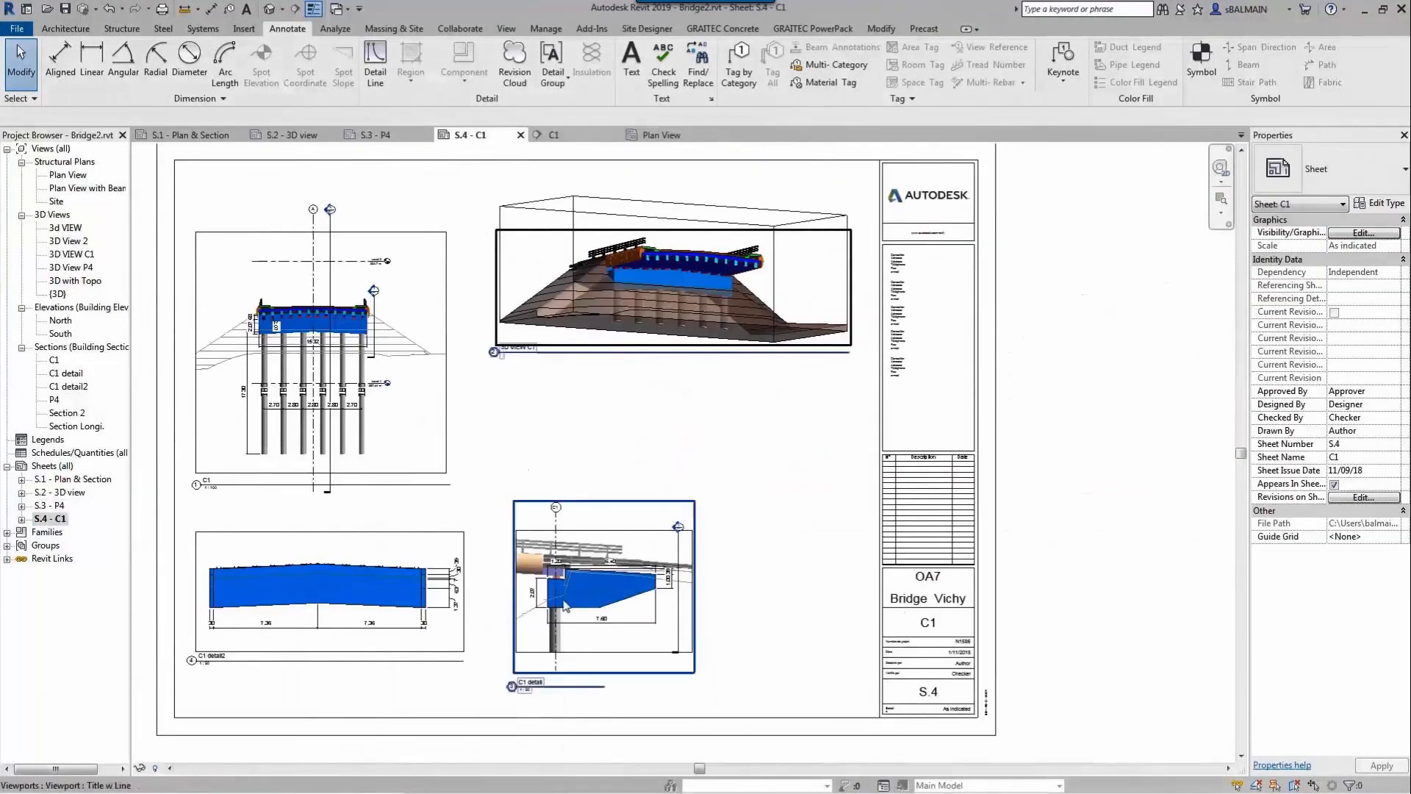
scroll(597, 580, up, 7)
middle_drag(807, 713, 1217, 641)
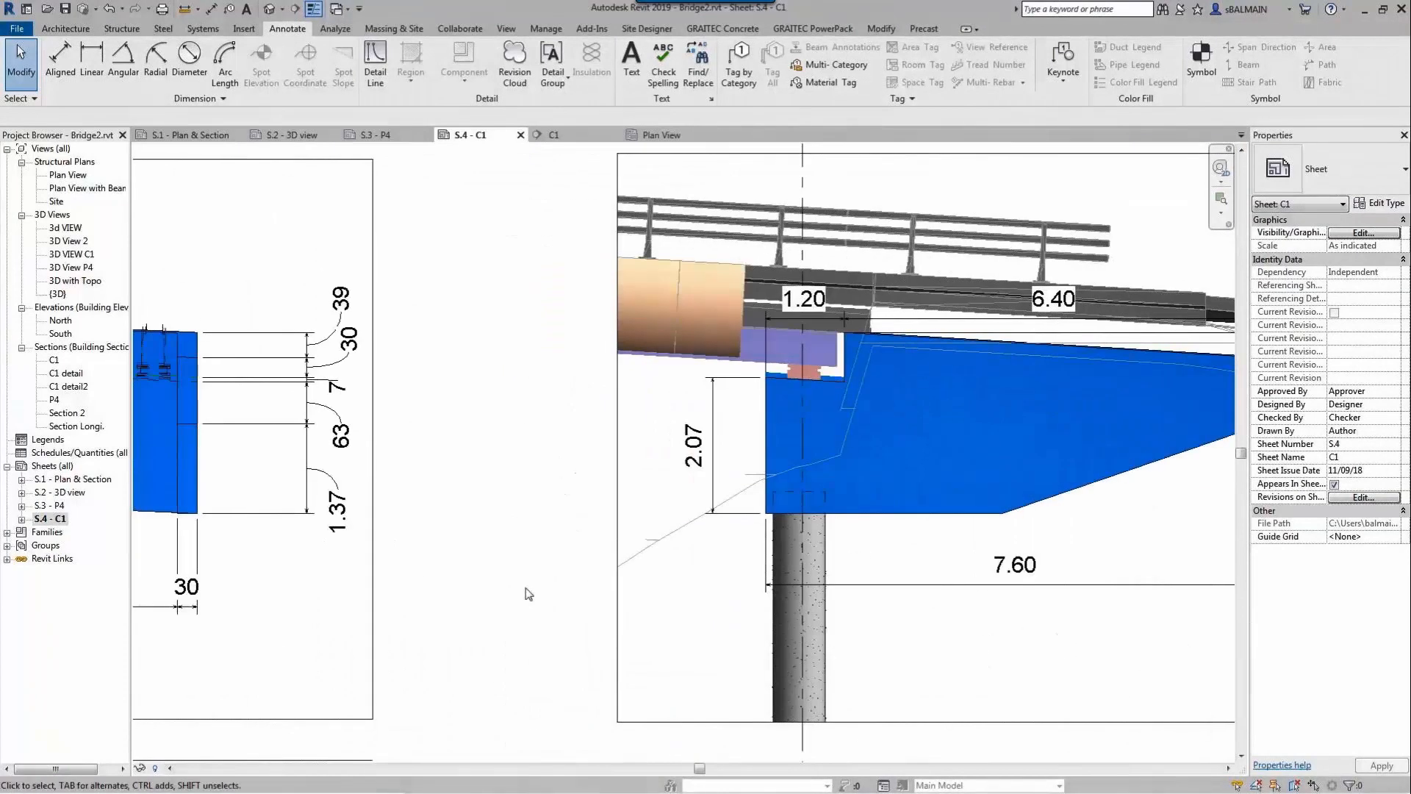
middle_drag(530, 592, 1062, 597)
scroll(1061, 597, down, 3)
middle_drag(510, 618, 652, 625)
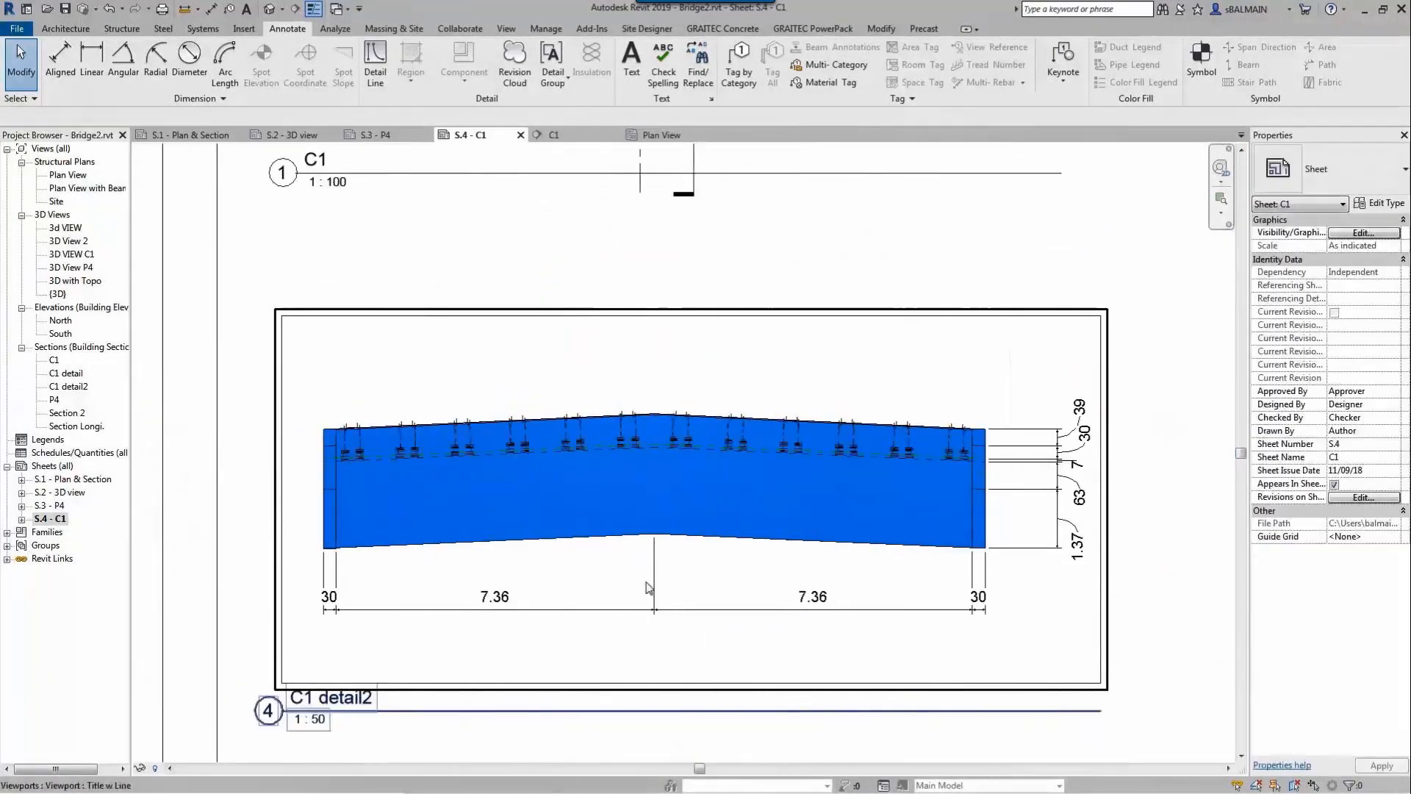
Step: Activate the C1 detail2 viewport, add an overall linear width dimension above the abutment, and deactivate the viewport
double_click(433, 317)
click(92, 63)
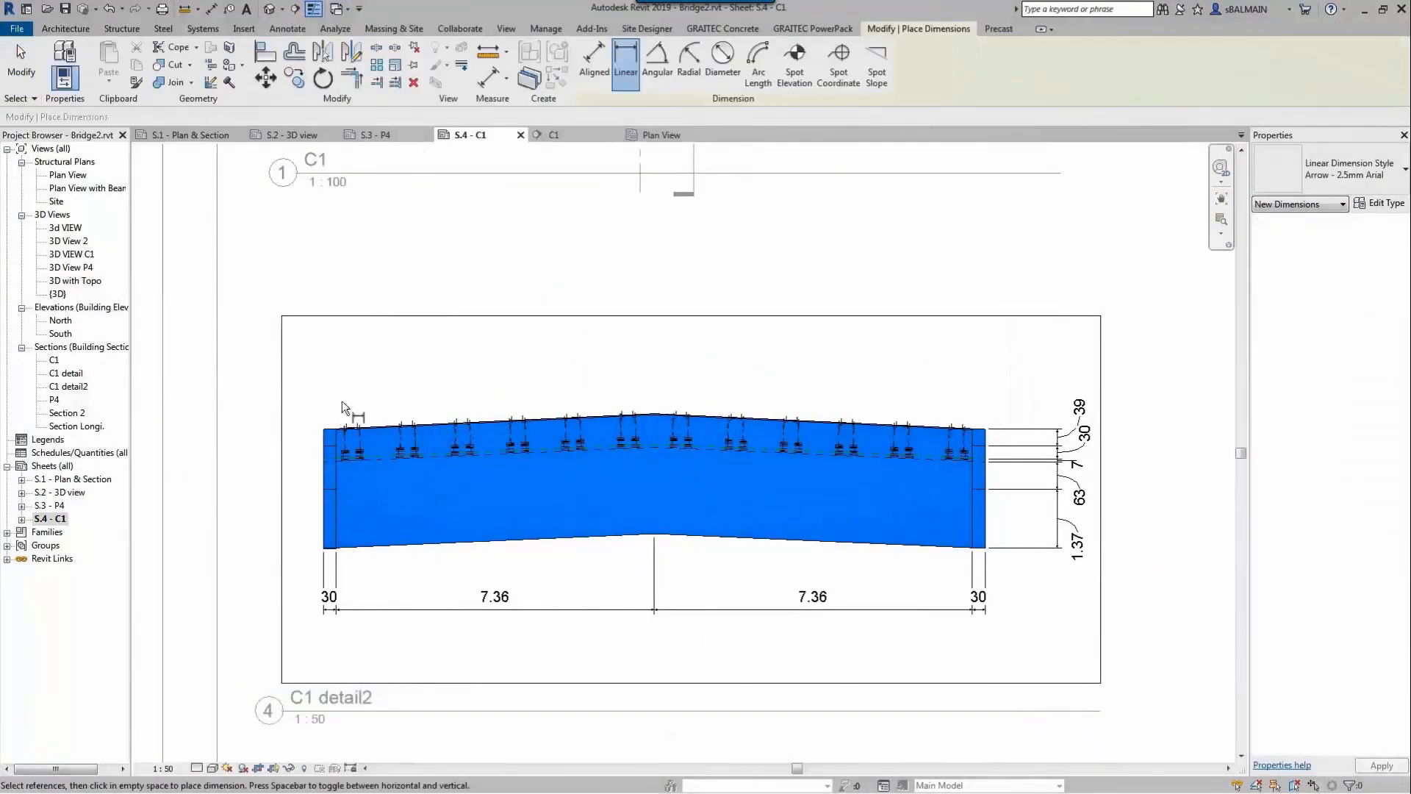
click(321, 490)
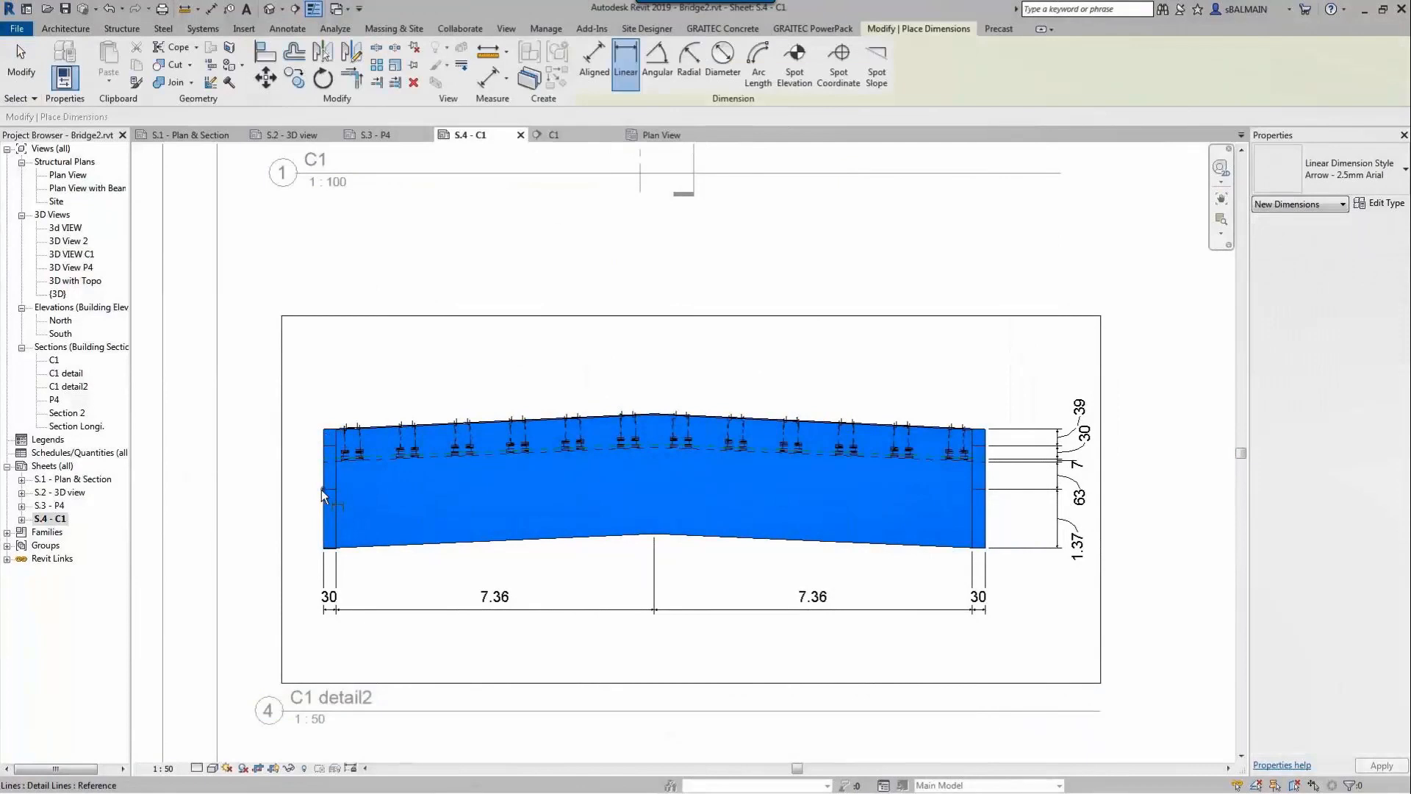
click(986, 490)
click(989, 371)
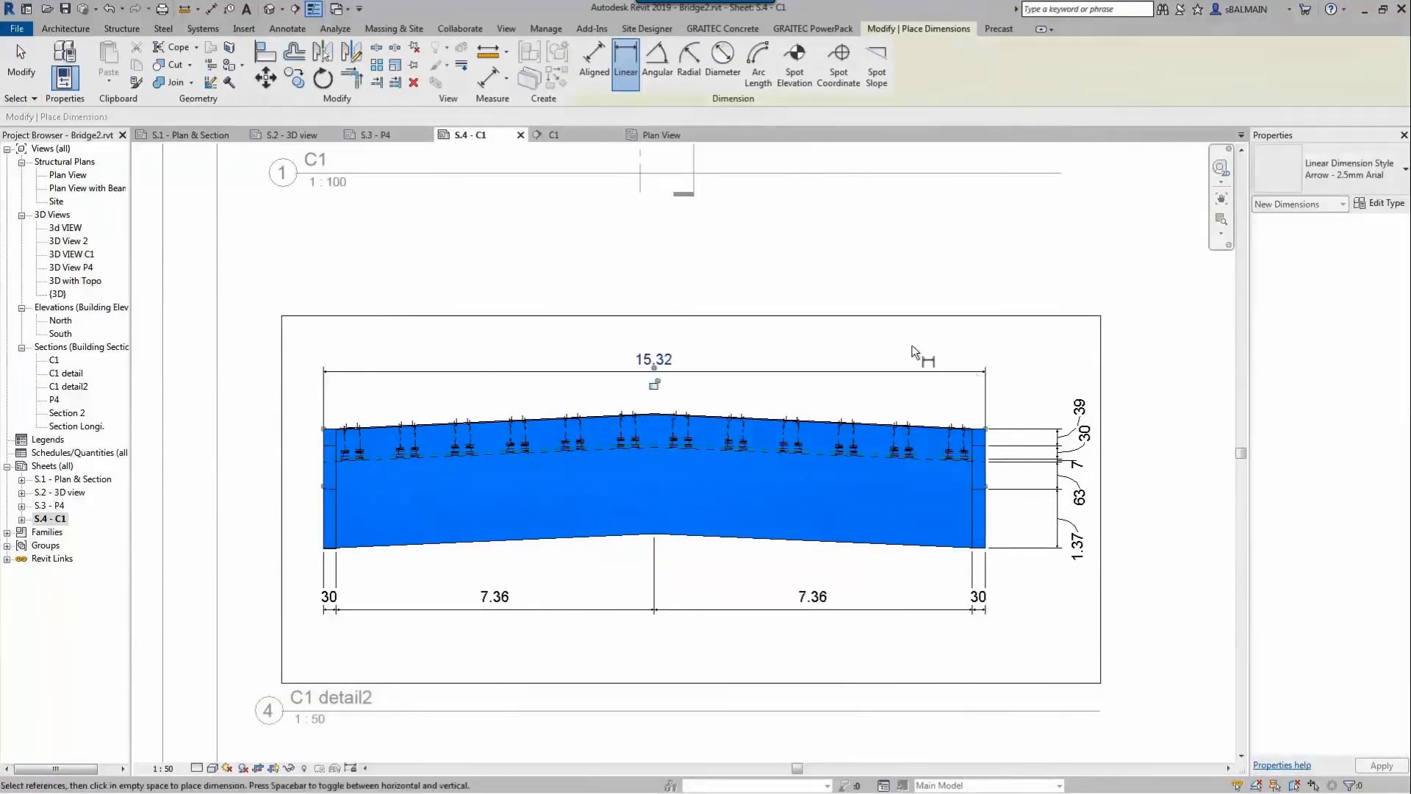
key(Escape)
key(Escape)
double_click(1066, 269)
scroll(1074, 274, down, 2)
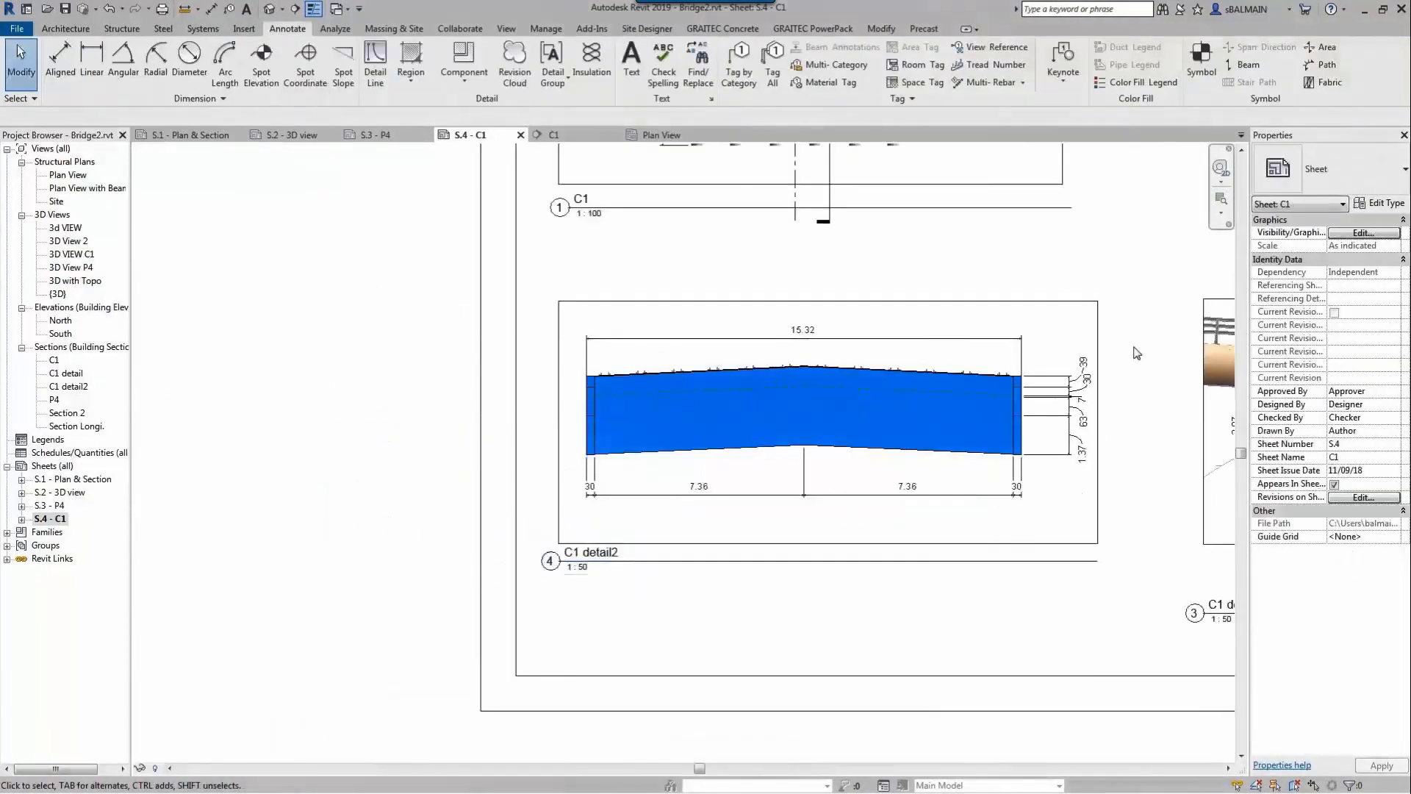
middle_drag(1138, 353, 1113, 364)
middle_drag(1034, 285, 735, 334)
scroll(735, 334, down, 1)
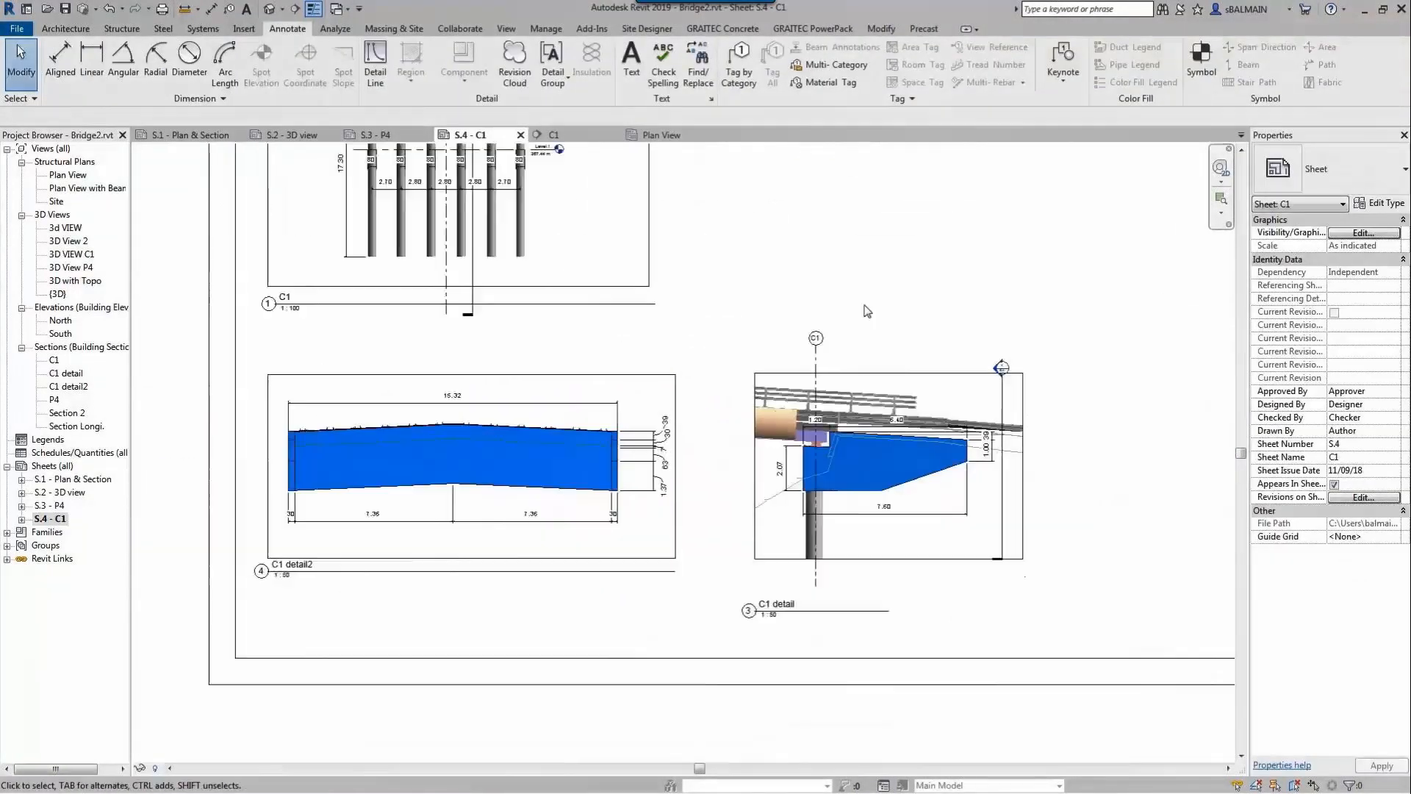
middle_drag(867, 312, 777, 366)
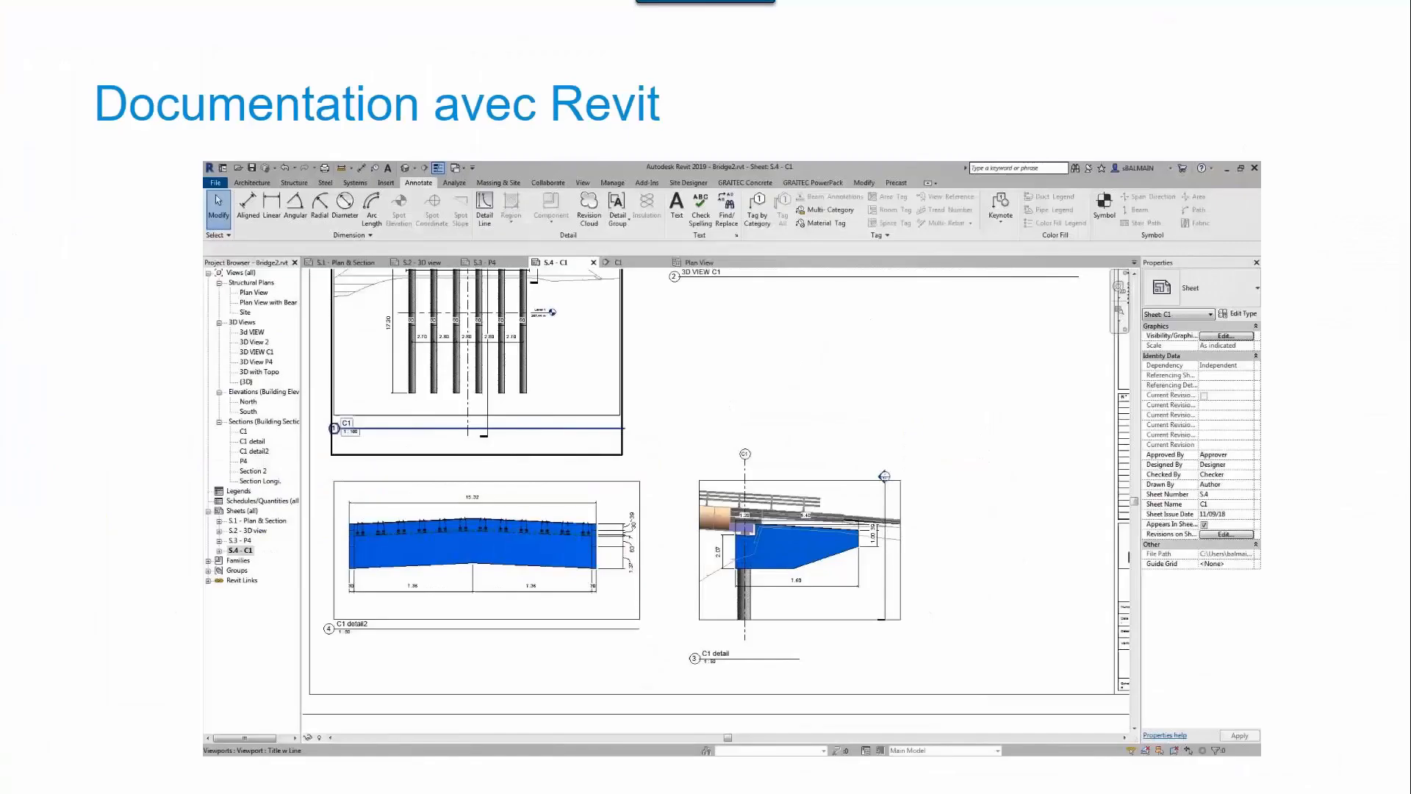
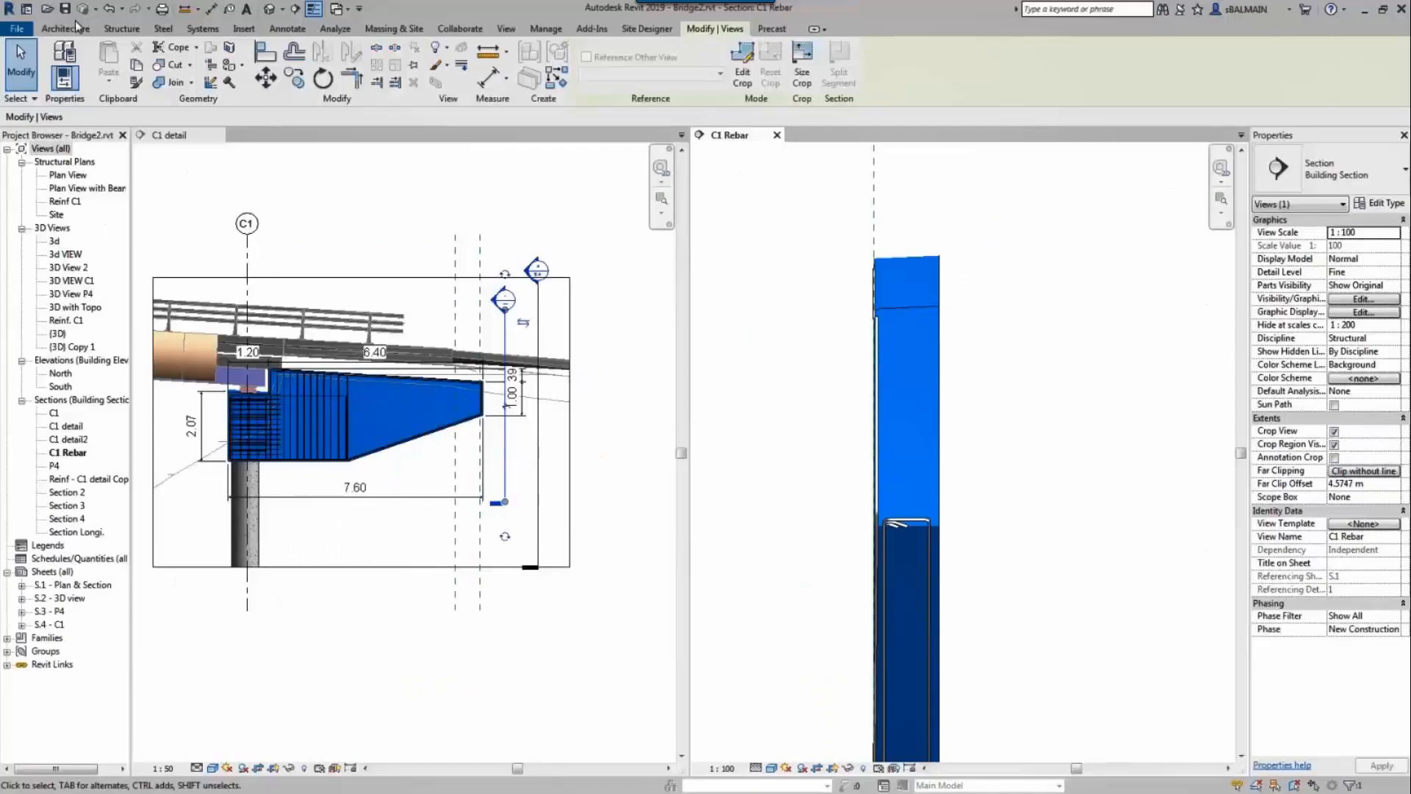
Step: Select the C1 wing wall start reference plane, and place a rotated, varying 13M stirrup set, shape M_T1, 3 bars at 25 cm, in section C1 Rebar
click(66, 28)
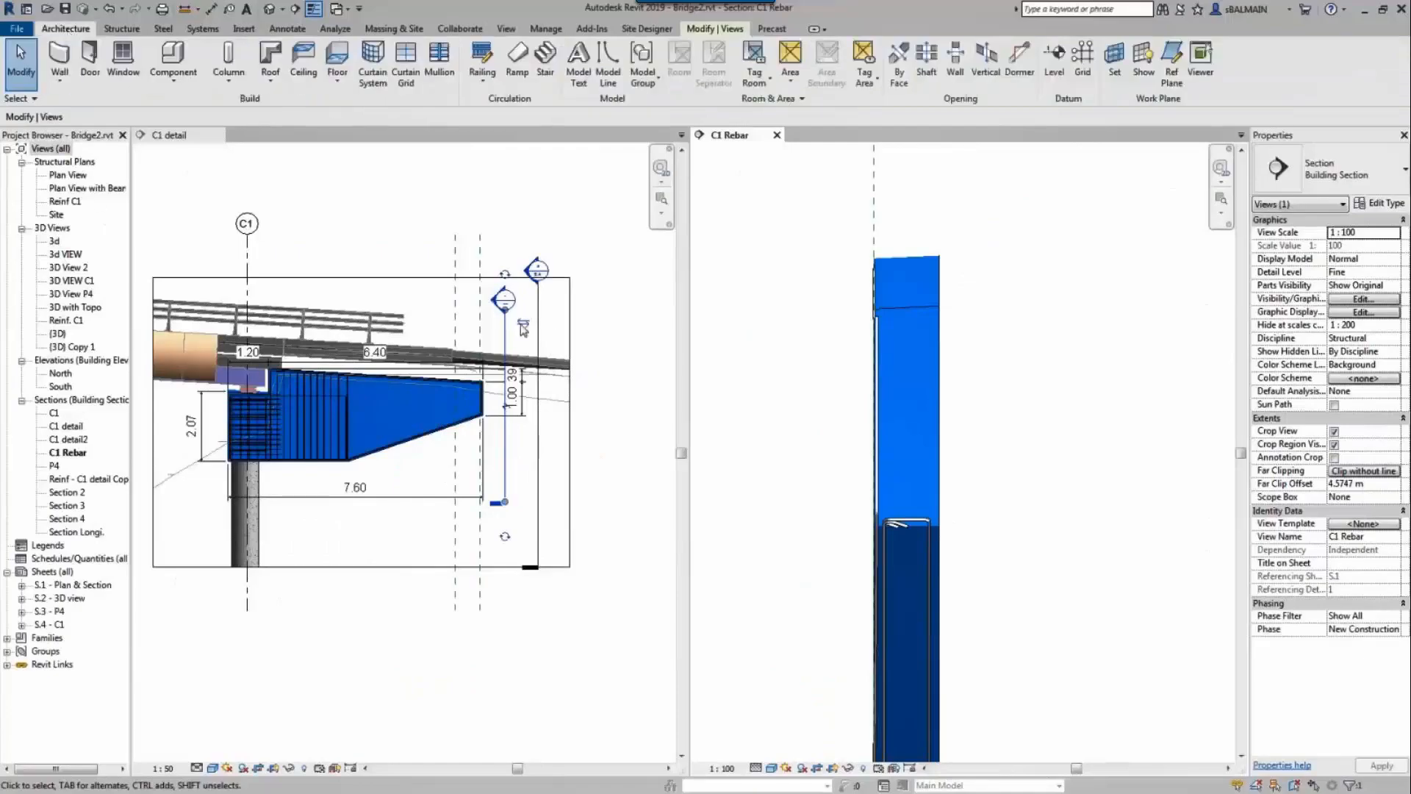
click(480, 325)
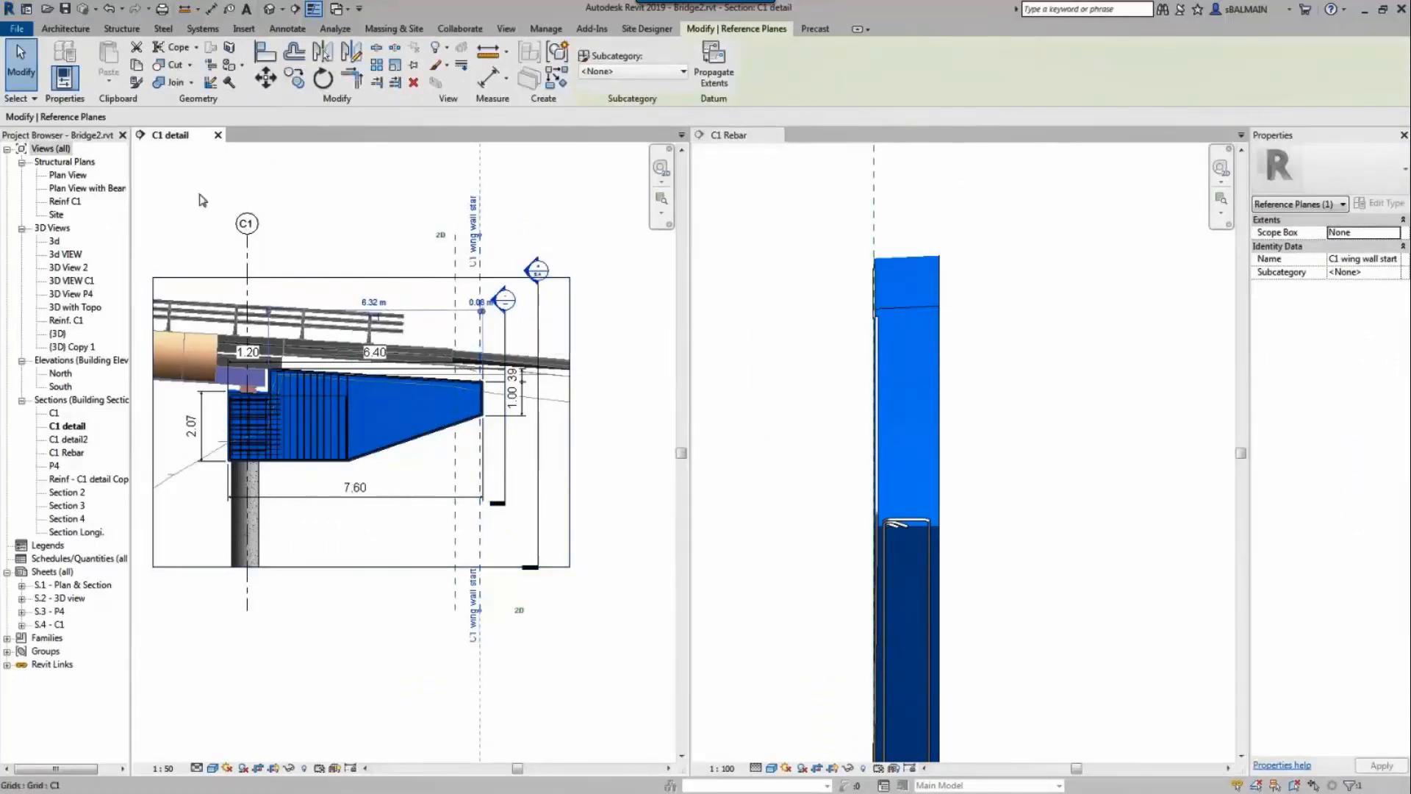
click(128, 29)
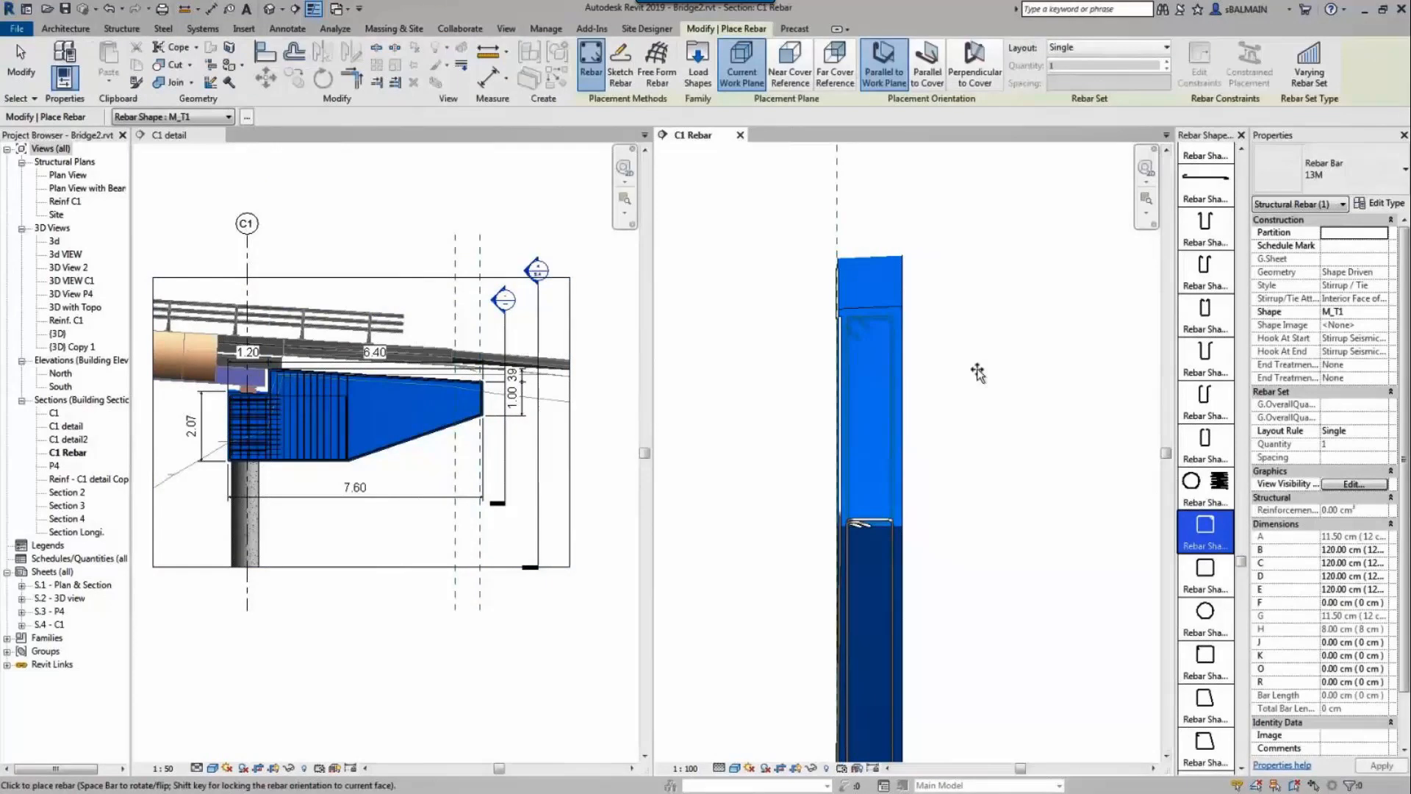
click(1094, 55)
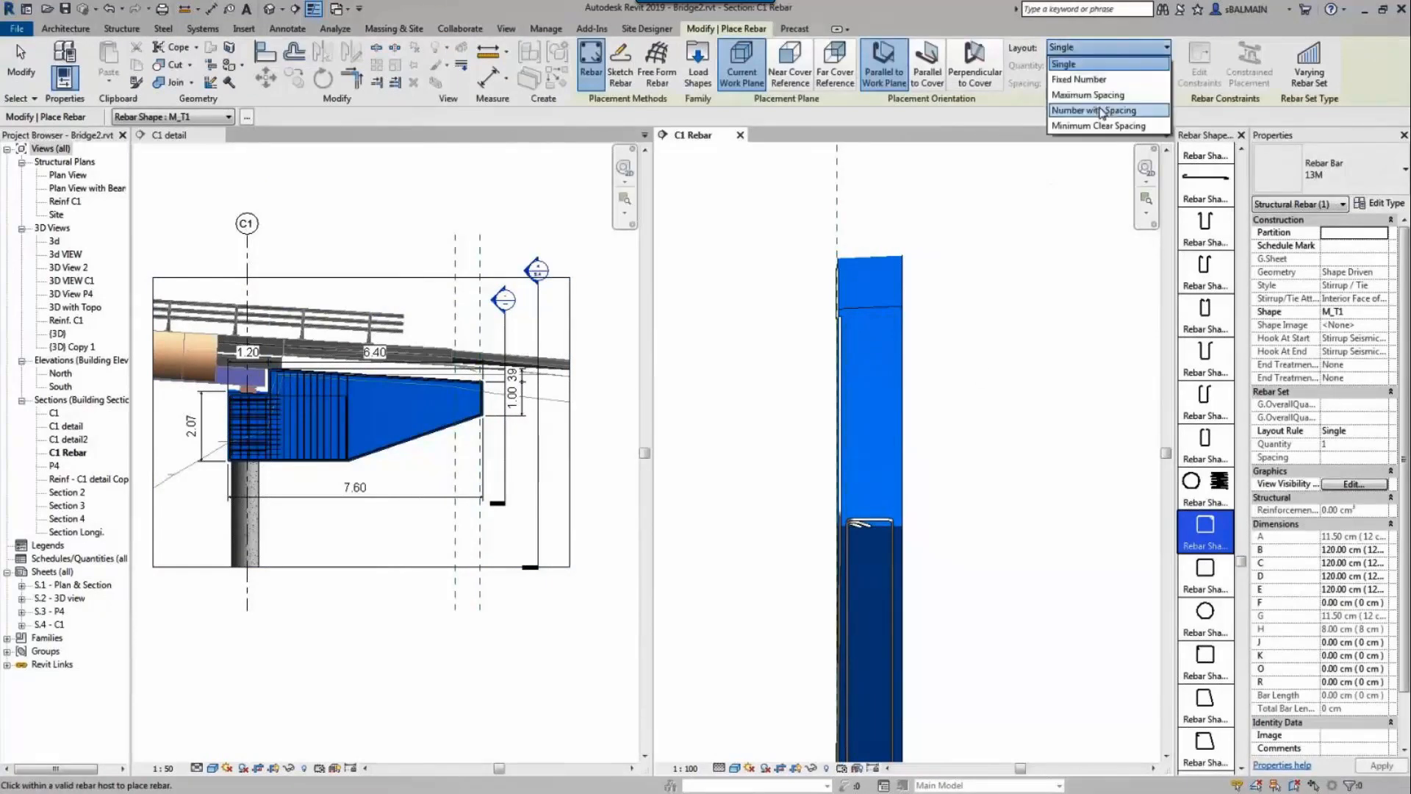
click(1100, 110)
click(1127, 80)
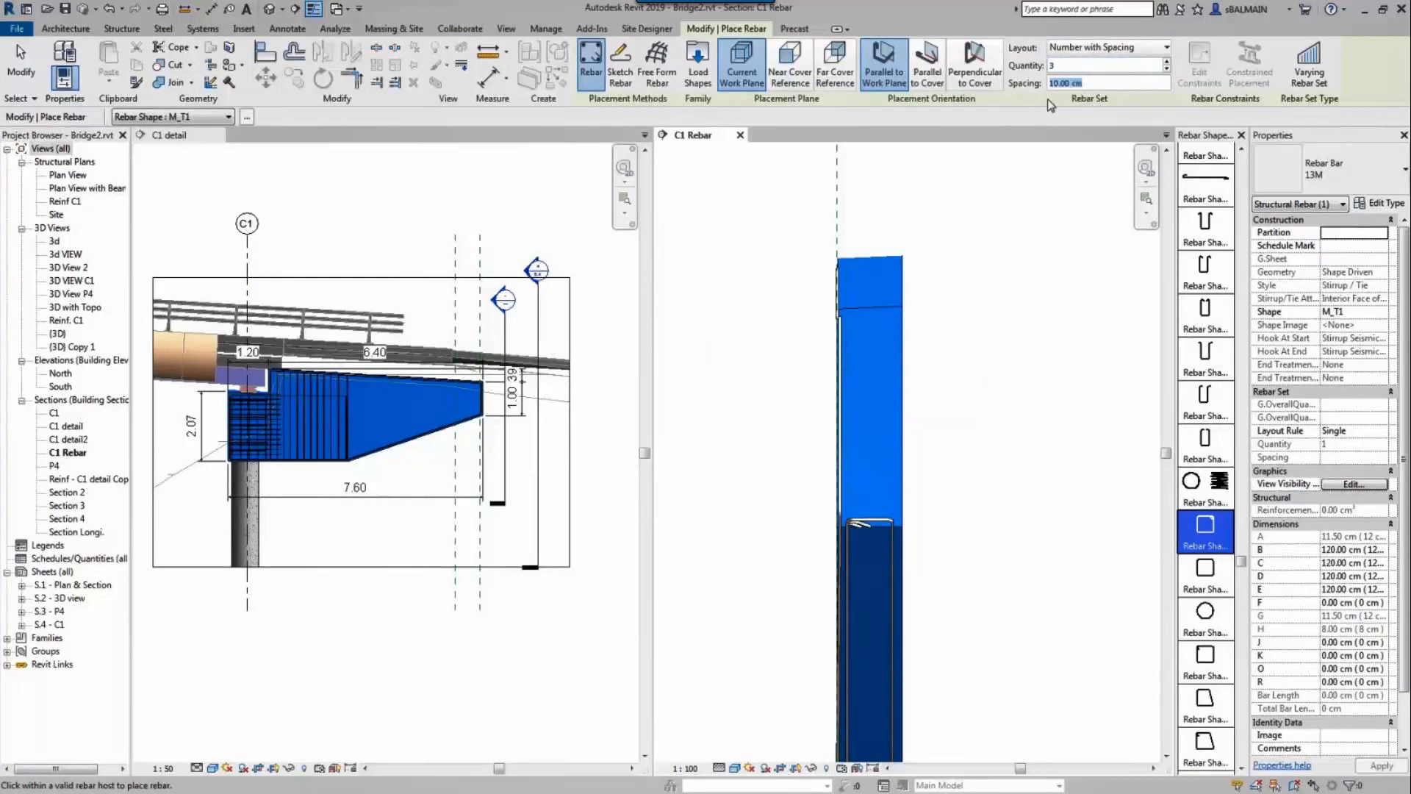
click(1311, 60)
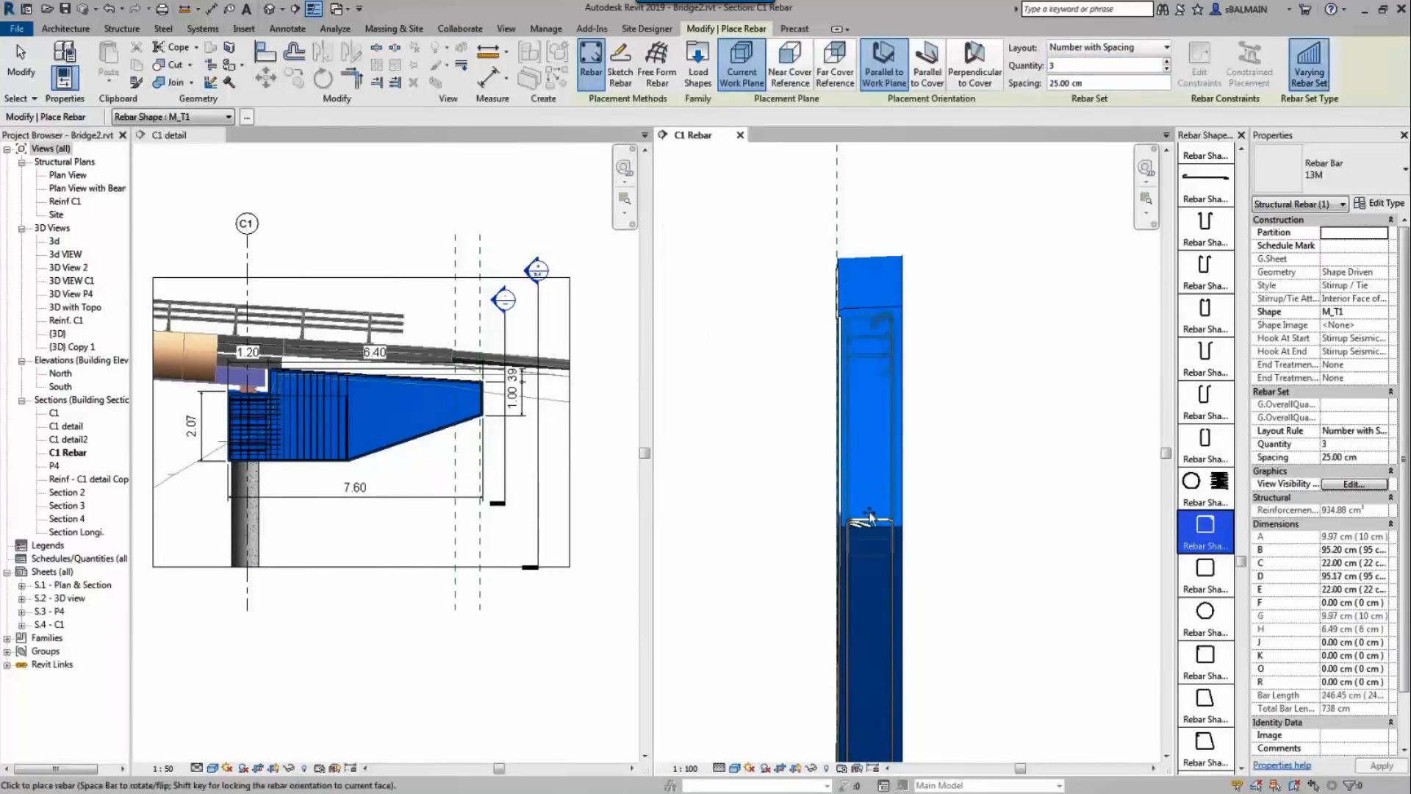
key(space)
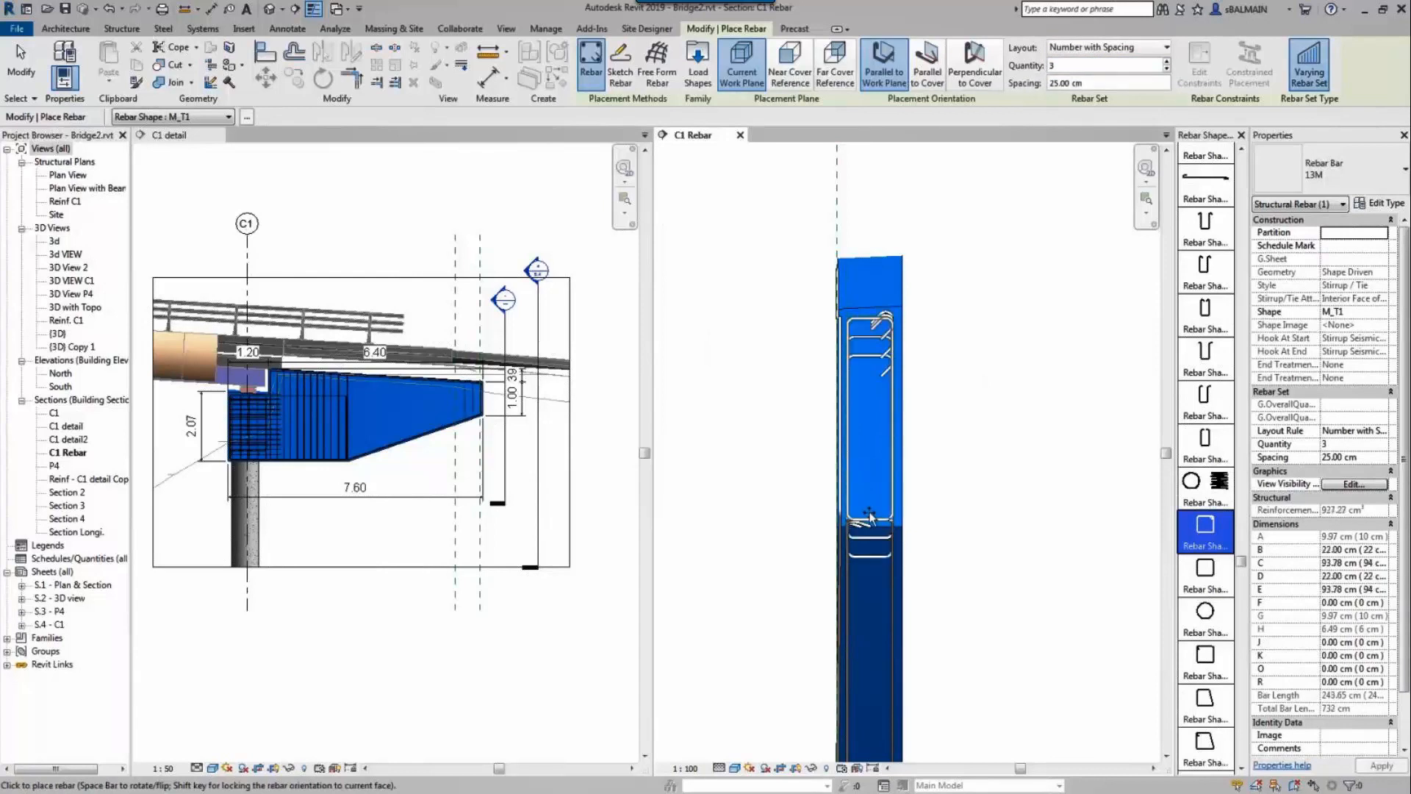
click(894, 434)
Step: Select the placed stirrup set and raise its quantity to 16 so it fills the tapered wing wall
click(911, 364)
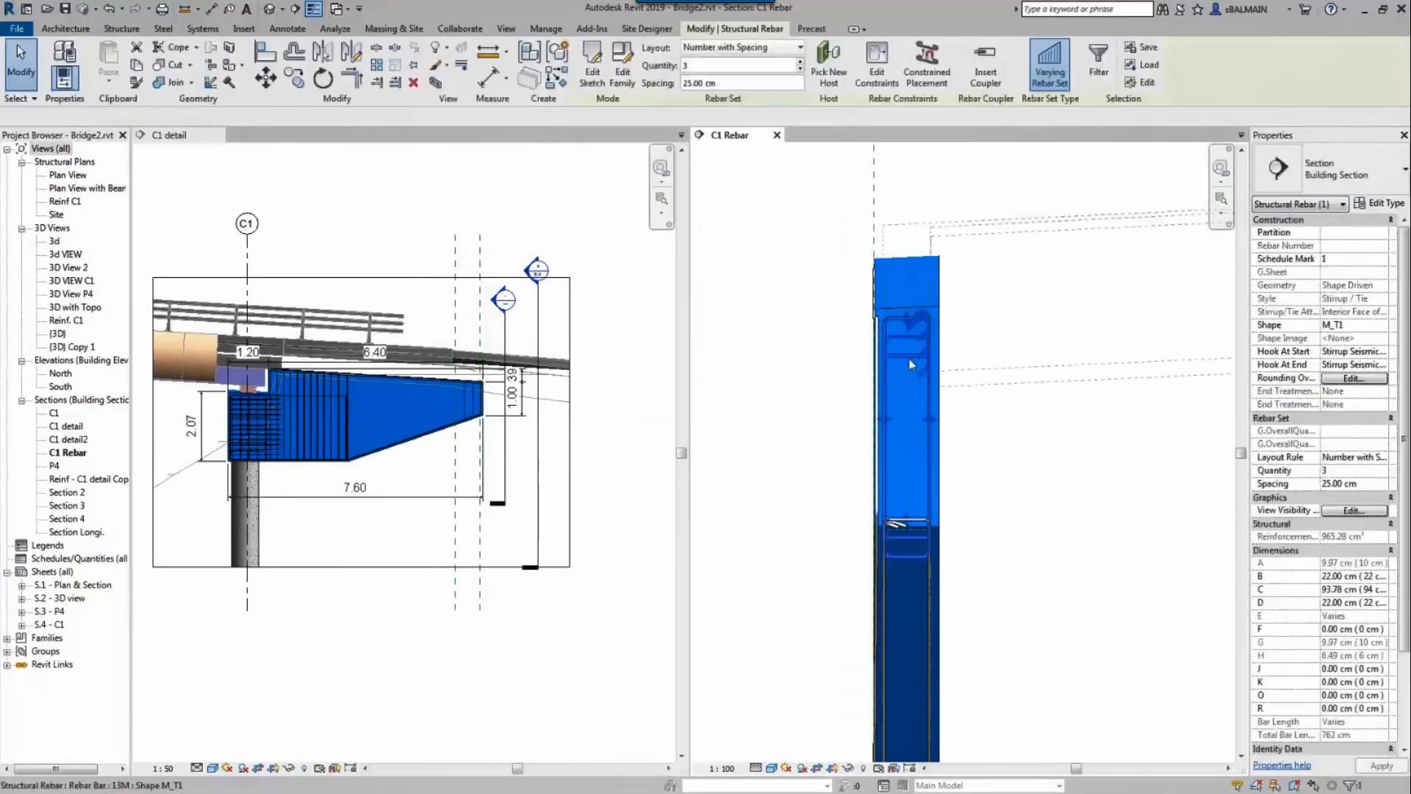
click(803, 61)
click(802, 61)
click(803, 61)
click(803, 61)
click(801, 62)
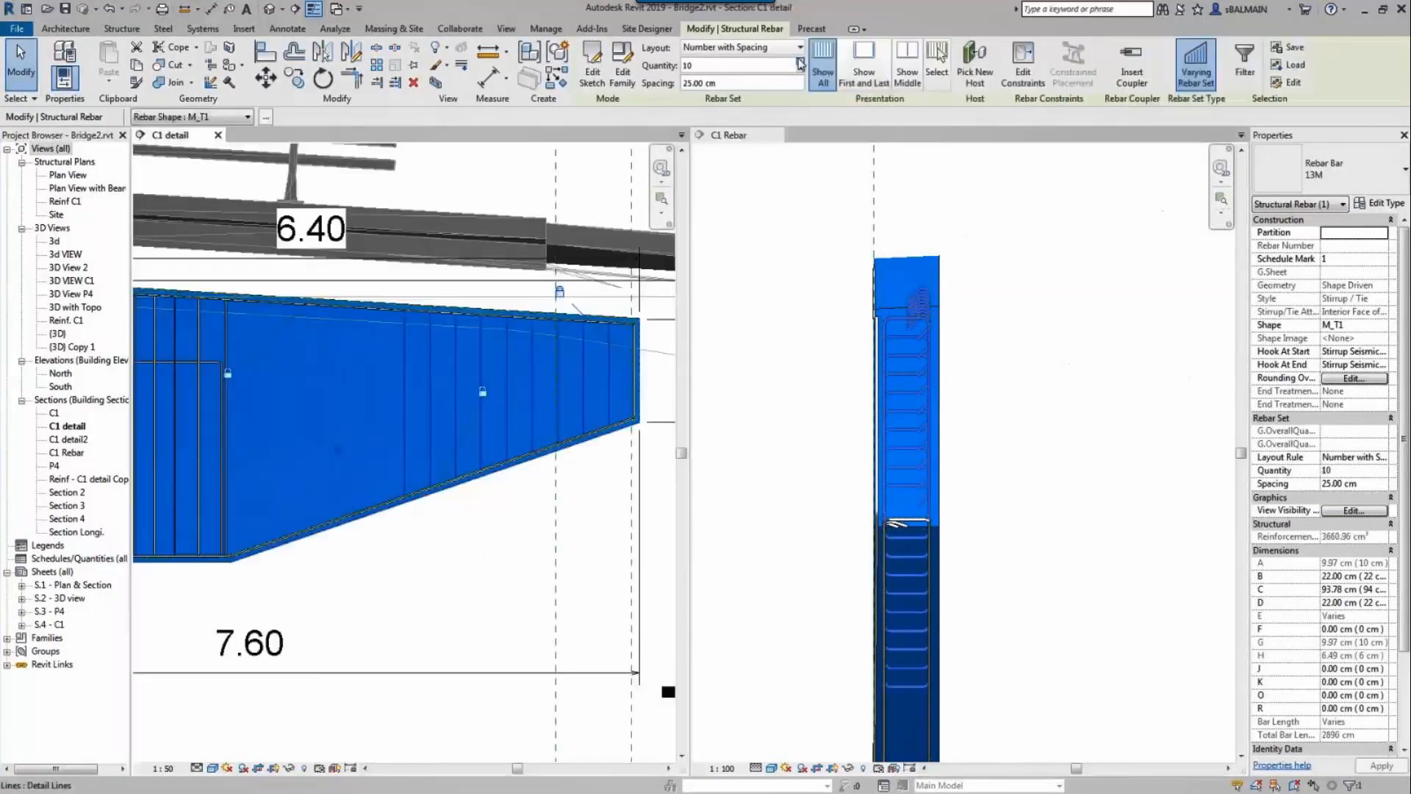
click(801, 62)
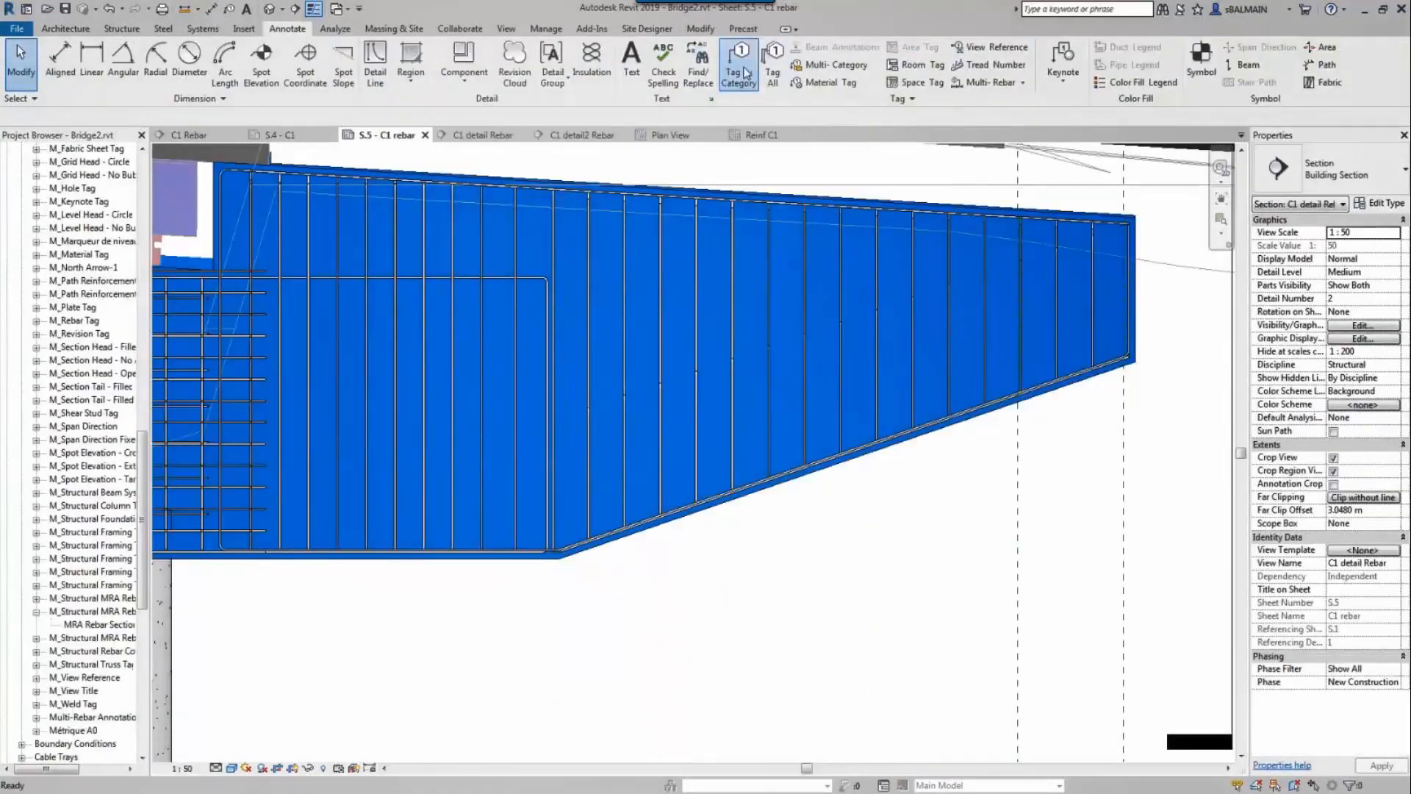
Step: Tag the 15 cm stirrup set by category in the C1 detail Rebar viewport on sheet S.5, placing the tag below the wall
click(737, 73)
mouse_move(376, 432)
mouse_down()
mouse_move(303, 672)
mouse_move(385, 680)
mouse_up()
key(Escape)
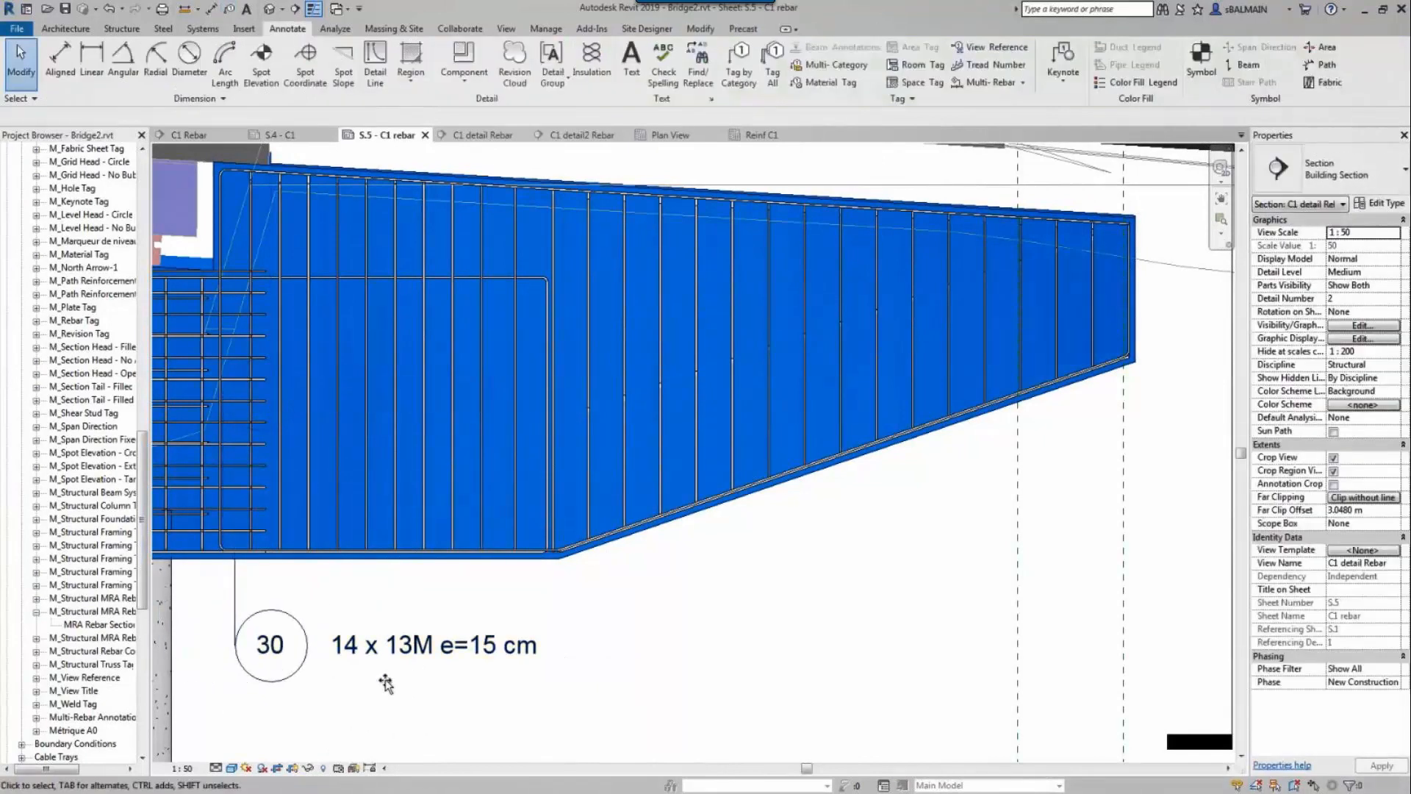
Step: In view C1 detail Rebar, annotate the tapered wing wall's stirrups with multi-rebar type Structural Rebar 2, placing the dimension line and tag below the wall
click(482, 135)
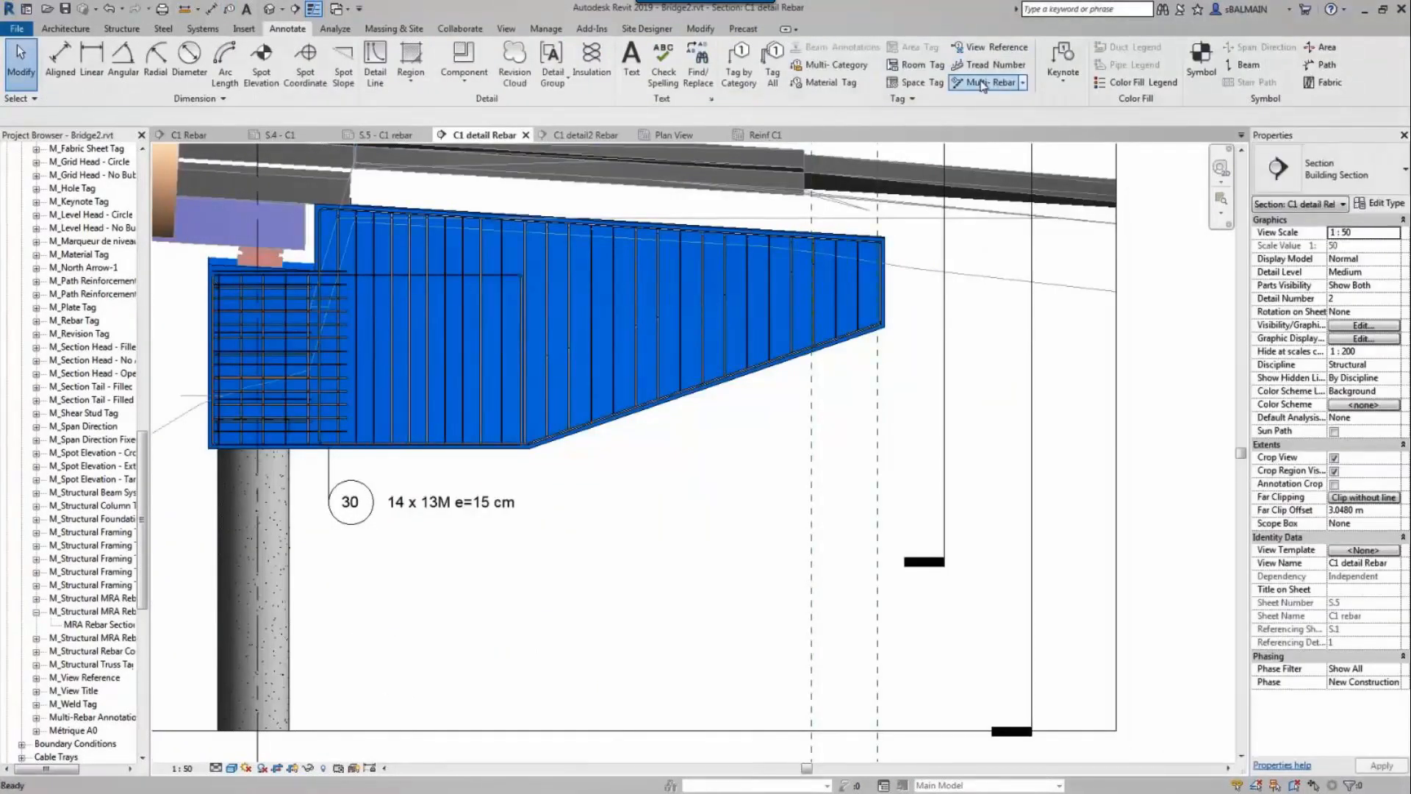
click(989, 82)
click(1331, 170)
click(1334, 268)
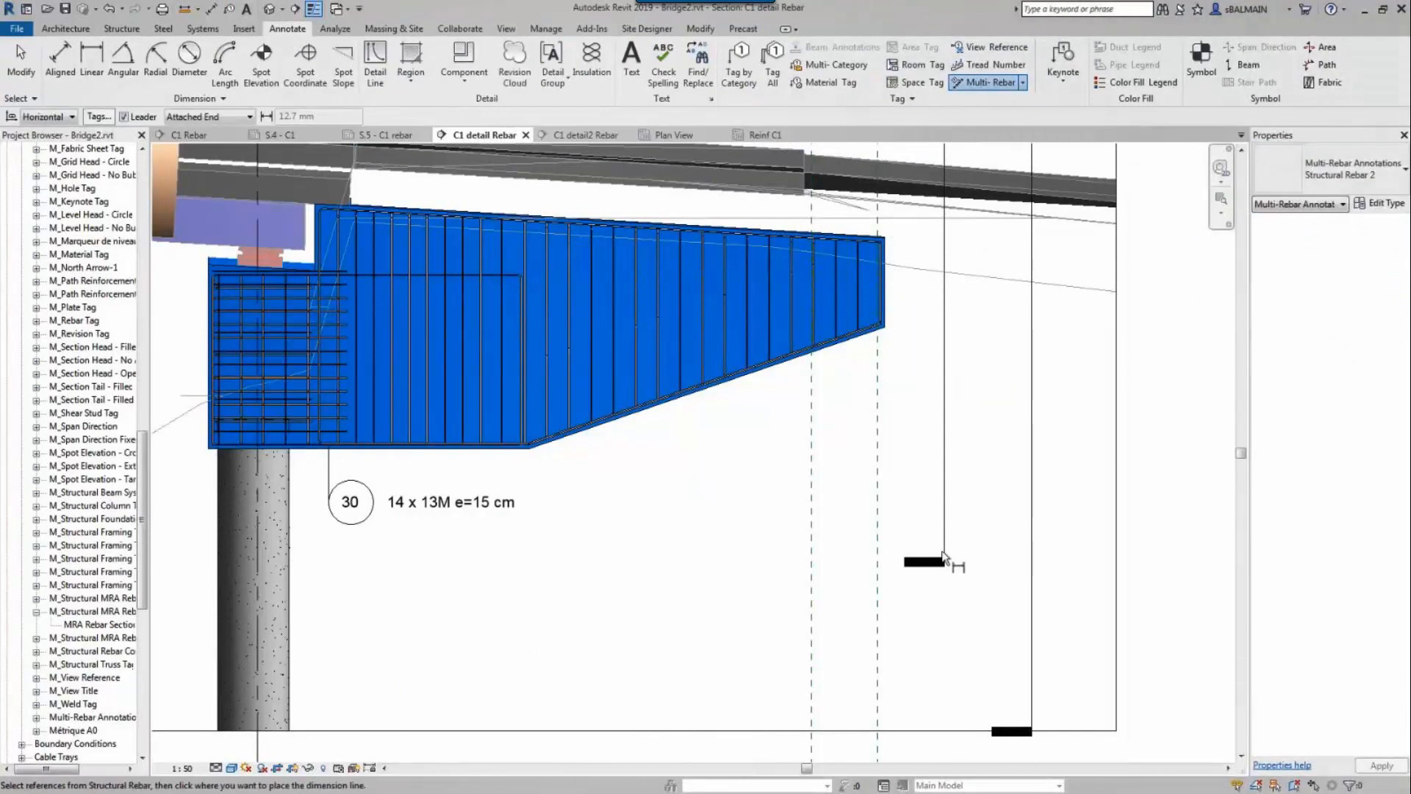
click(634, 332)
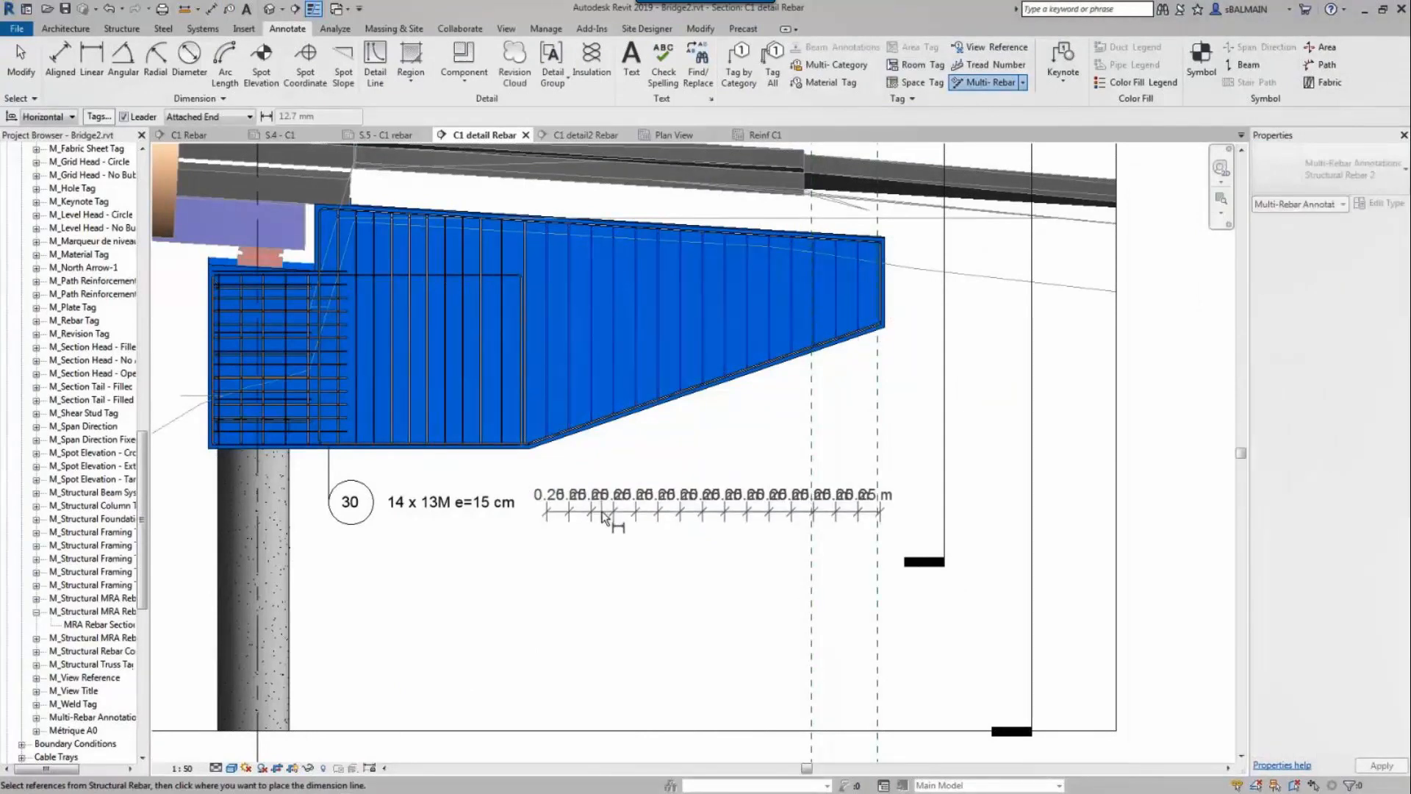
click(610, 507)
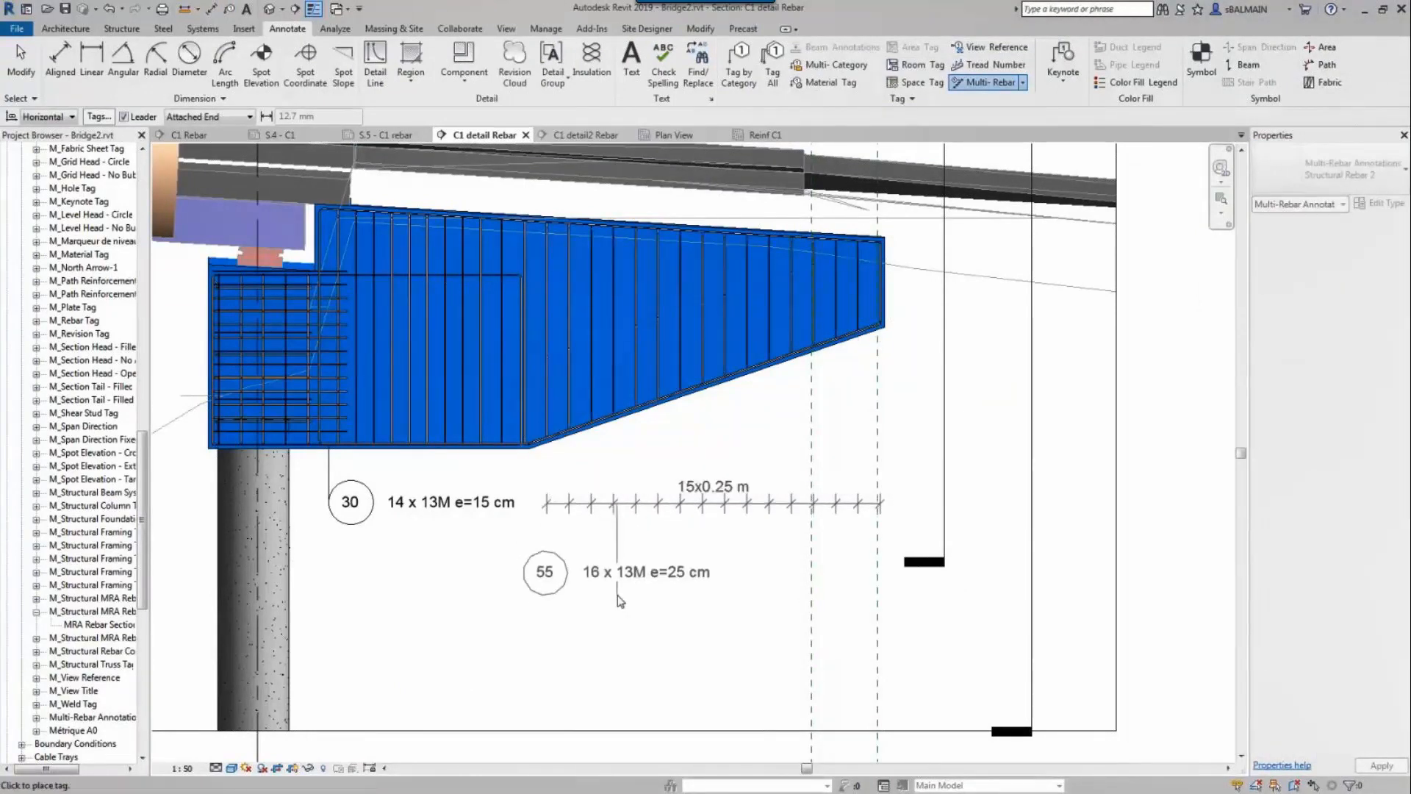
click(681, 602)
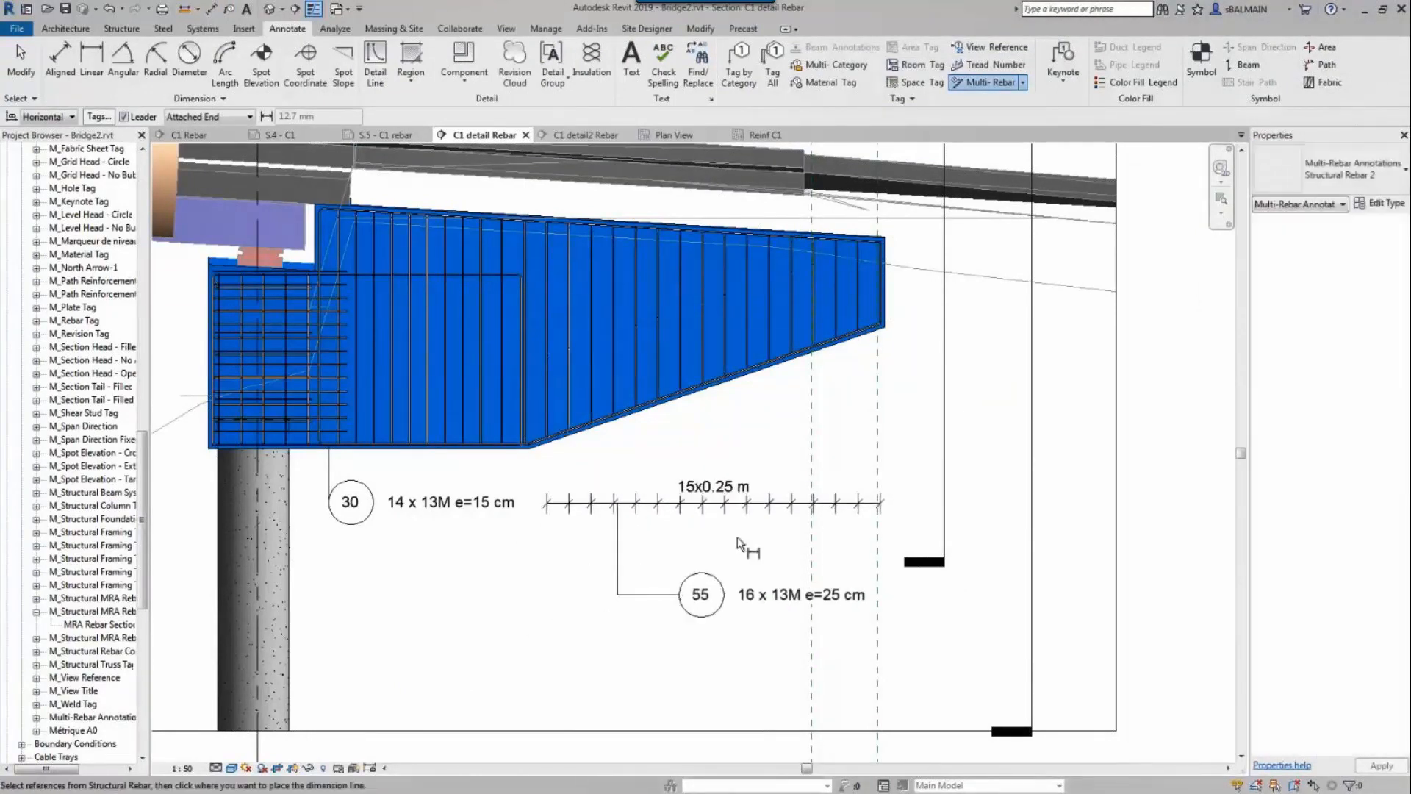
Step: End the annotation command and examine the annotated wing wall, elevation and plan rebar viewports on sheet S.5 - C1 rebar
key(Escape)
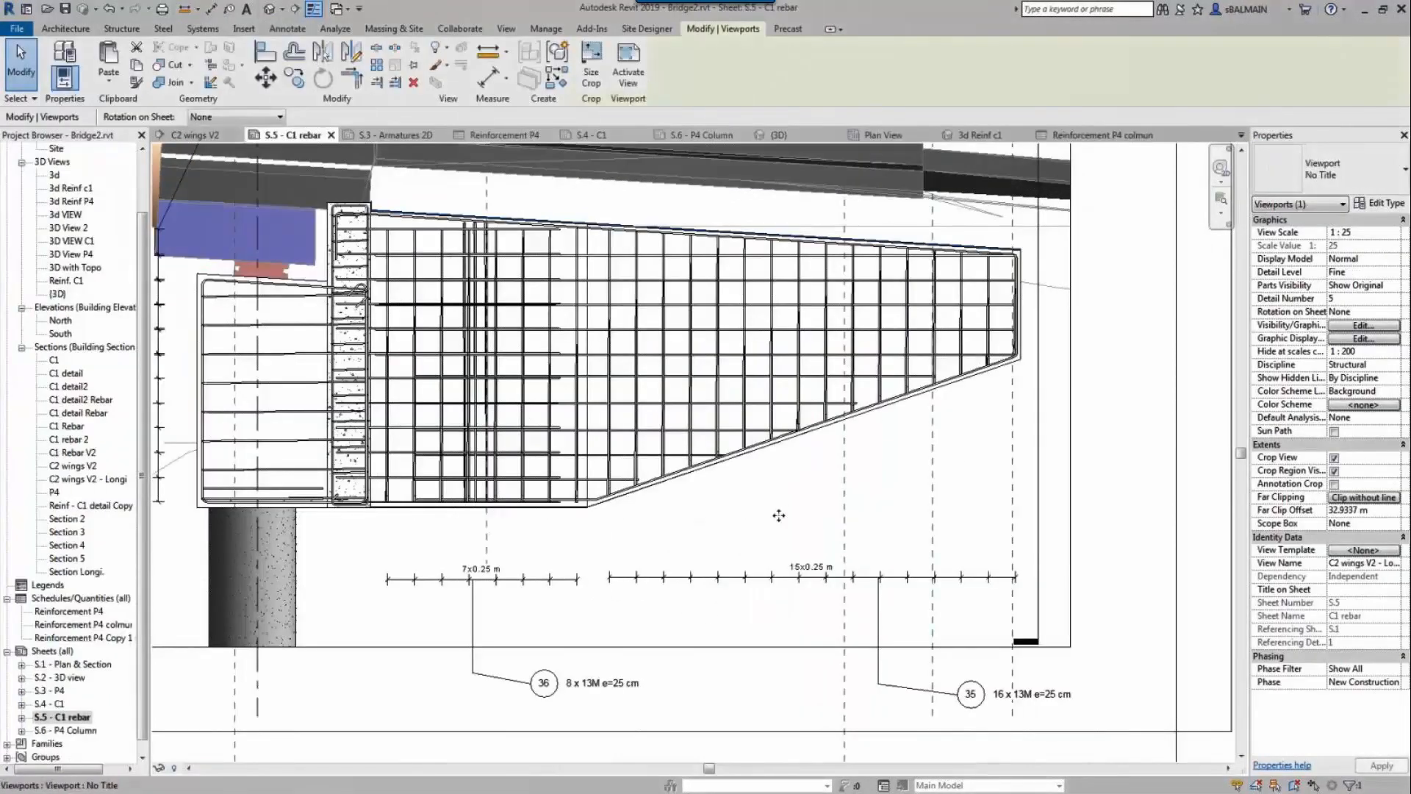
scroll(778, 515, down, 3)
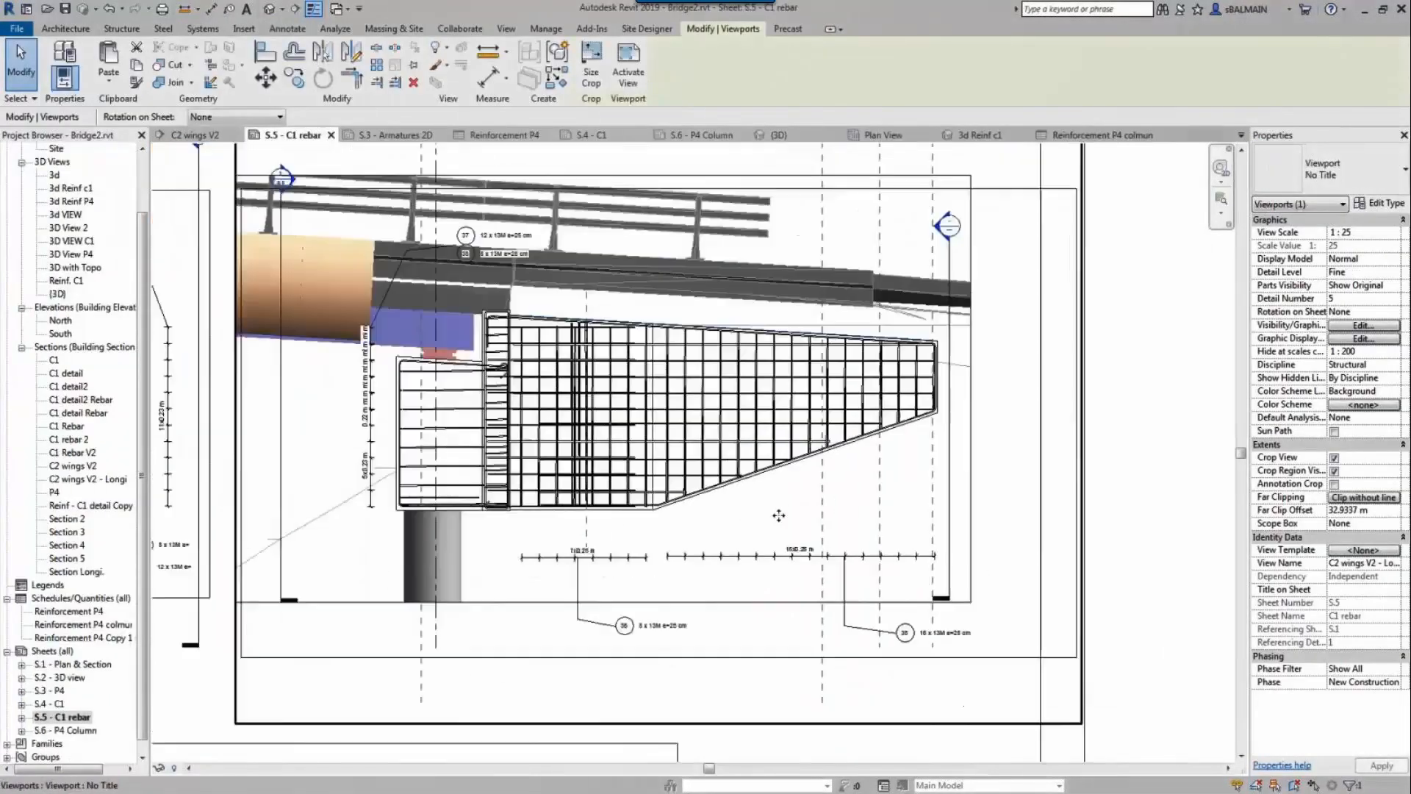
scroll(441, 618, down, 2)
scroll(472, 617, up, 3)
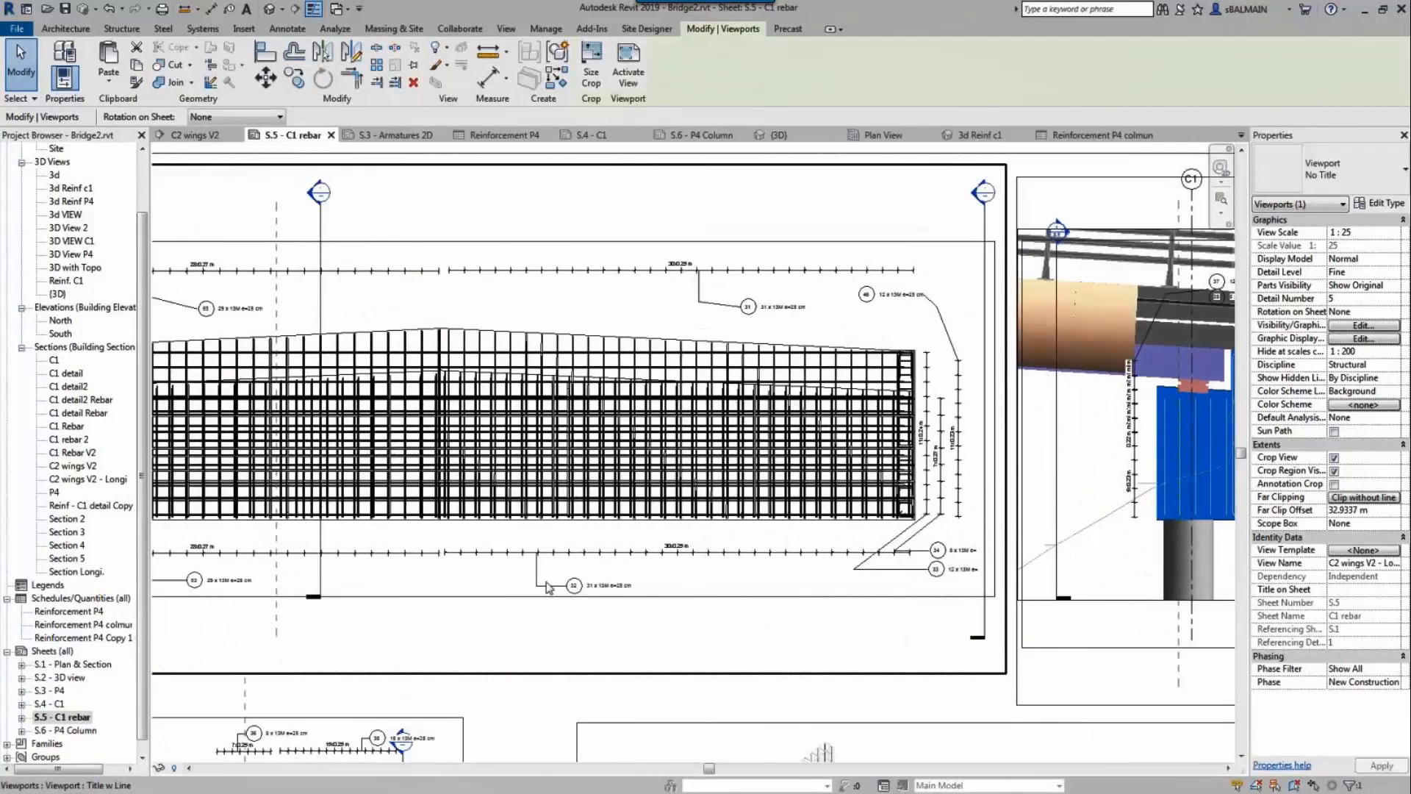
scroll(469, 633, up, 3)
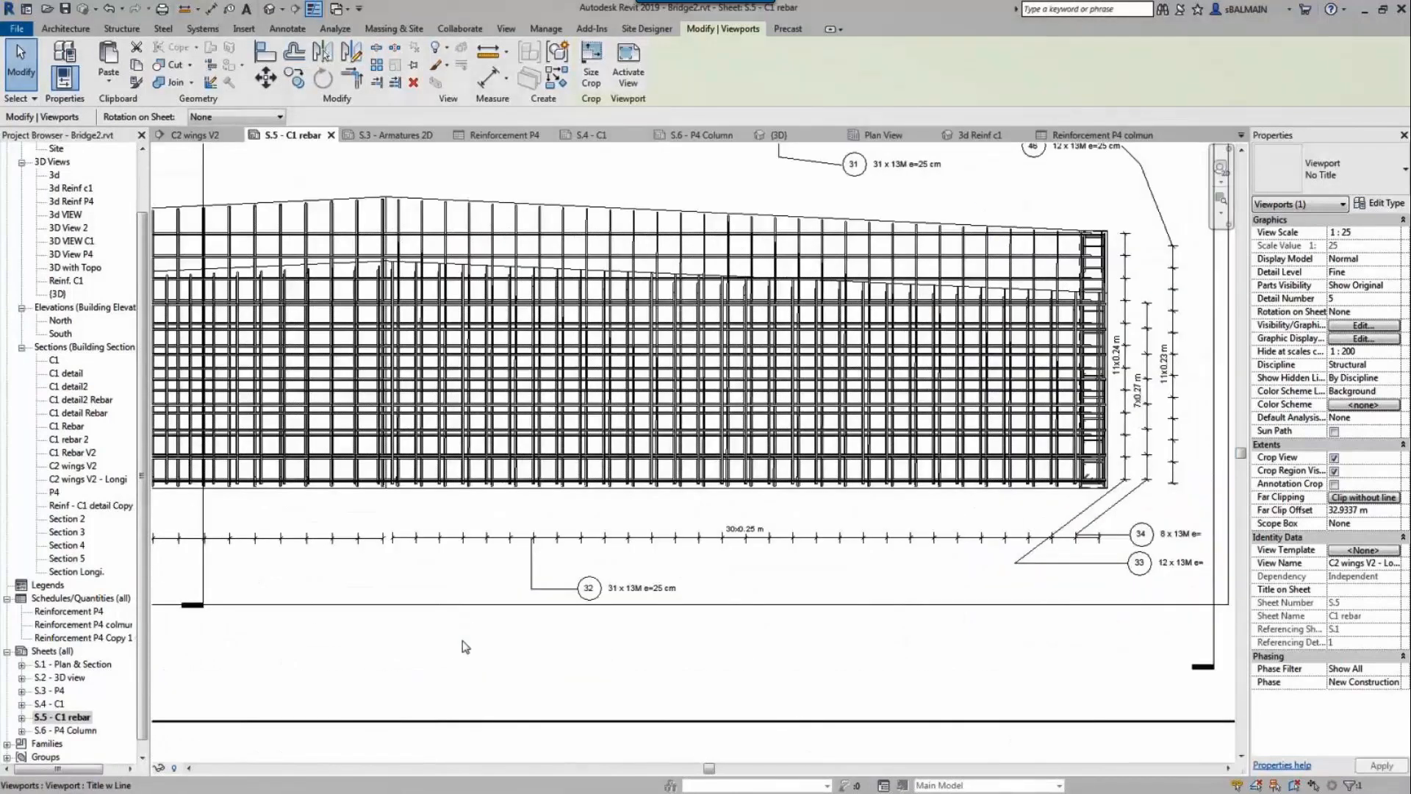
scroll(468, 647, down, 2)
middle_drag(470, 640, 706, 189)
scroll(363, 459, up, 7)
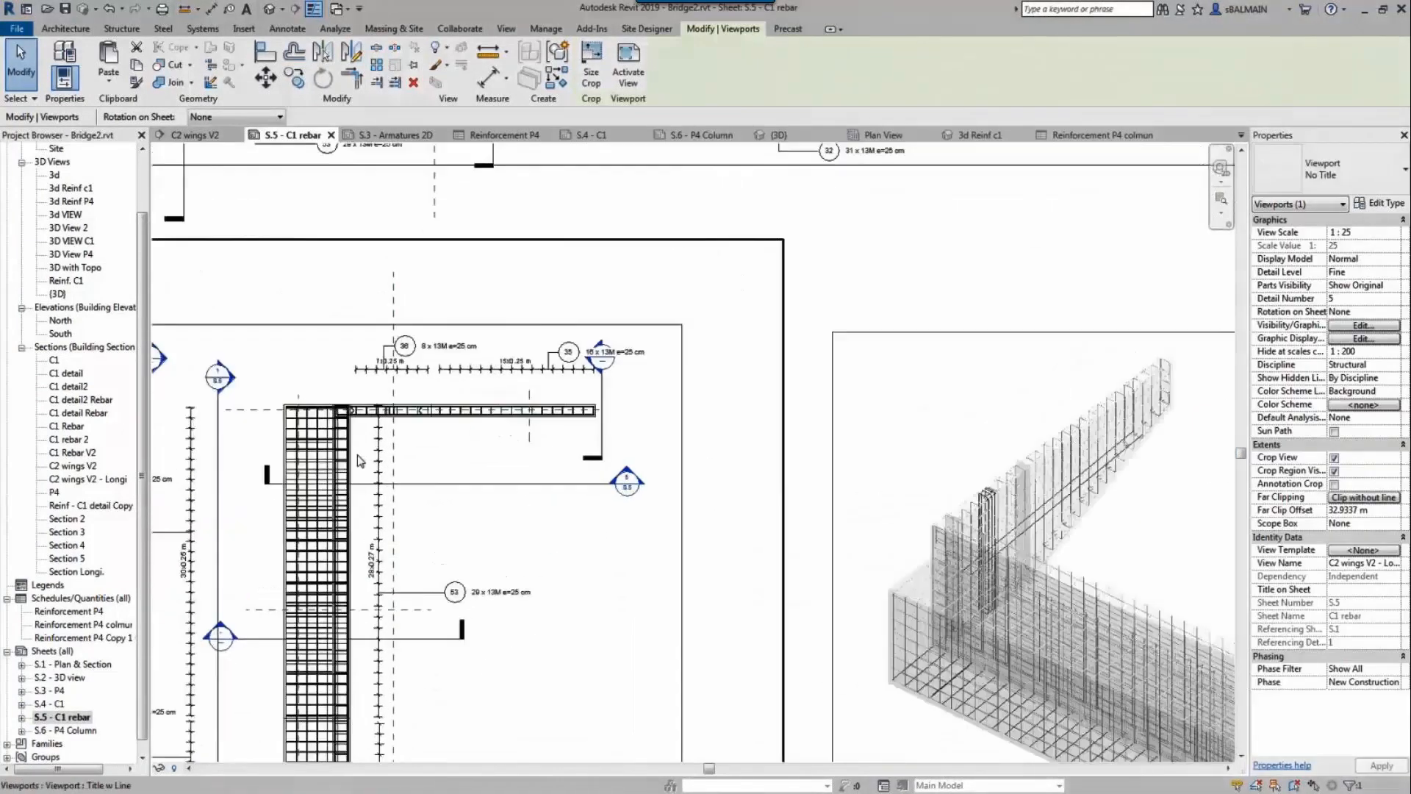
scroll(533, 404, up, 3)
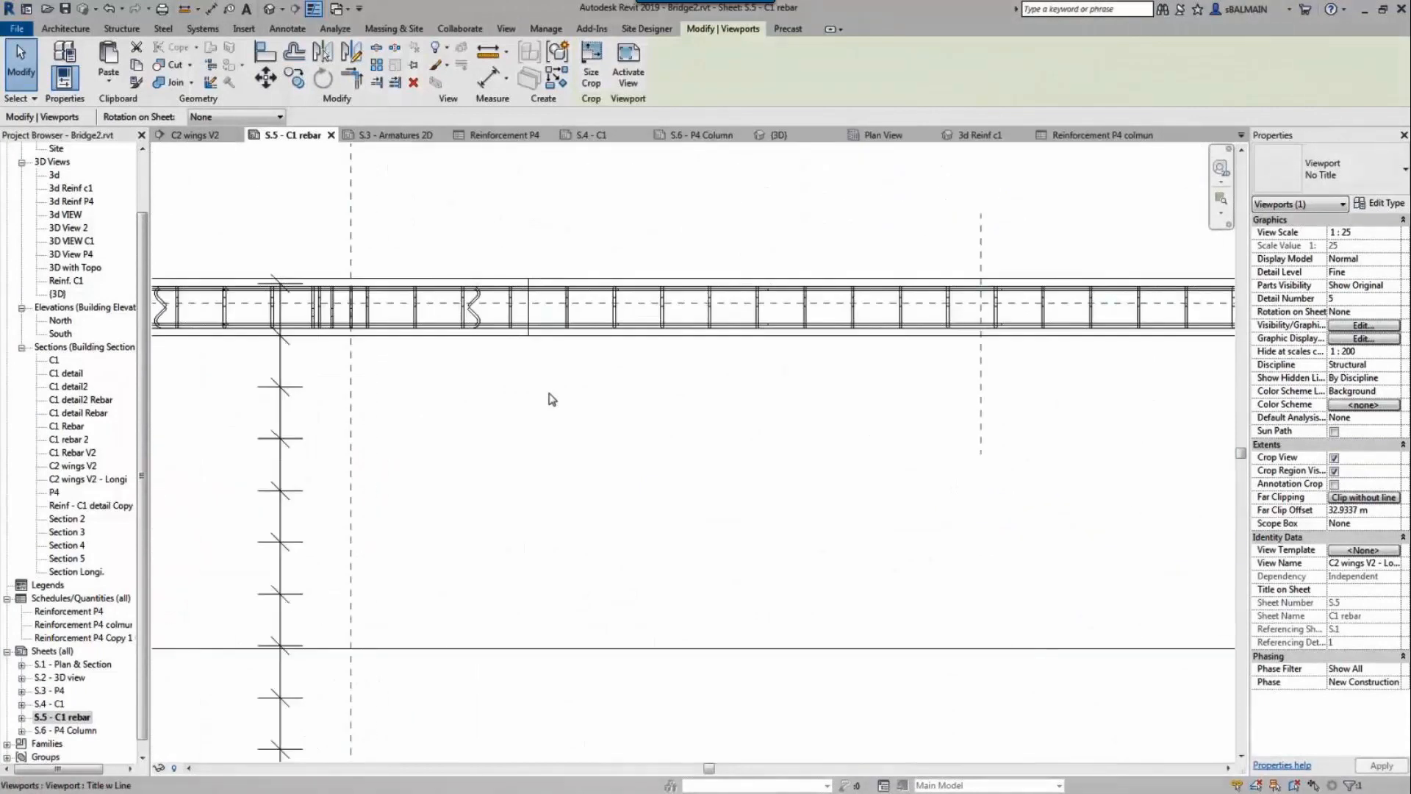
middle_drag(551, 397, 949, 539)
scroll(912, 527, down, 4)
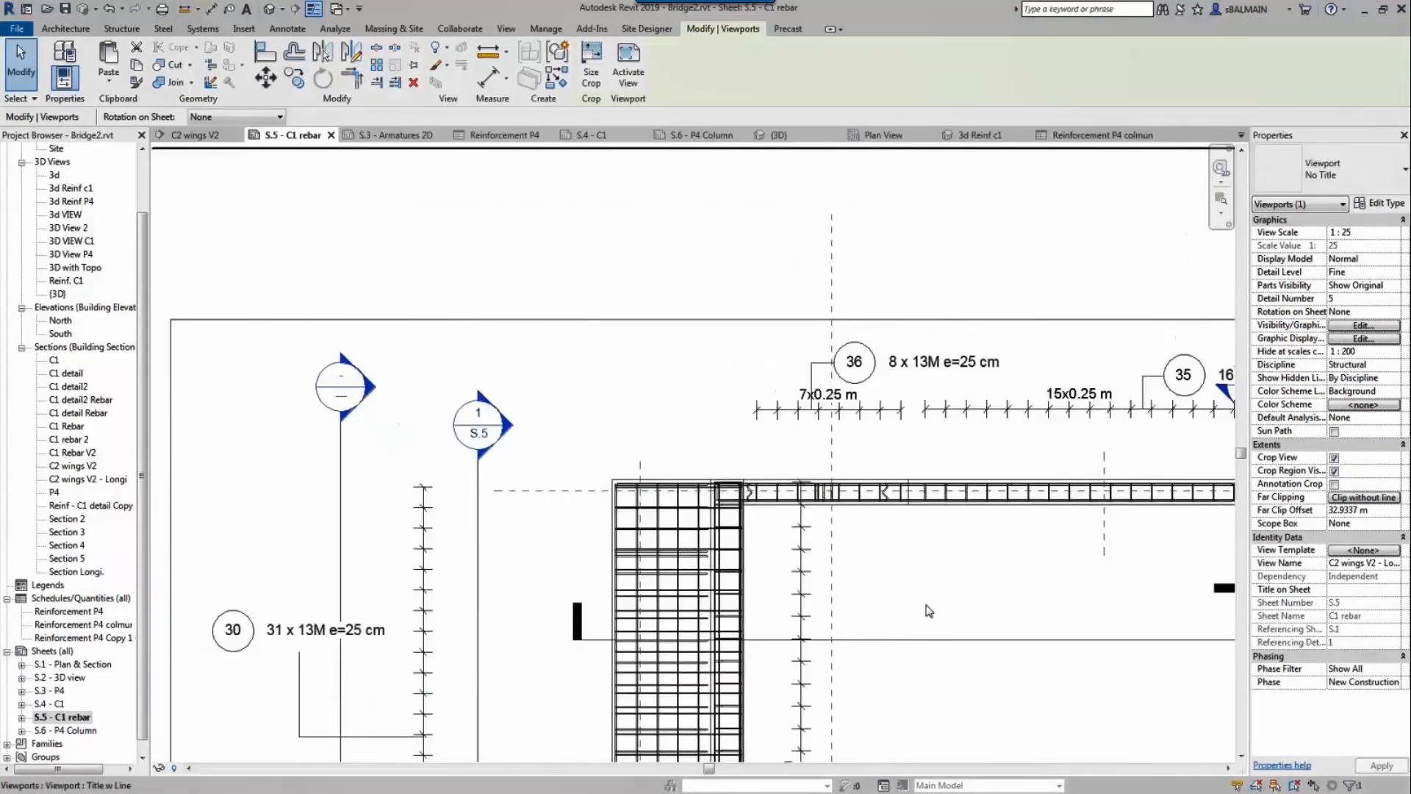
mouse_move(970, 664)
middle_down()
mouse_move(857, 505)
mouse_move(660, 309)
middle_up()
mouse_move(1056, 622)
middle_down()
mouse_move(727, 360)
mouse_move(711, 323)
middle_up()
middle_drag(467, 497, 526, 353)
scroll(526, 352, down, 4)
Step: Examine the abutment's 3D reinforcement viewport, 3d Reinf c1, on sheet S.5, from the overall cage down to the corner bars
click(854, 526)
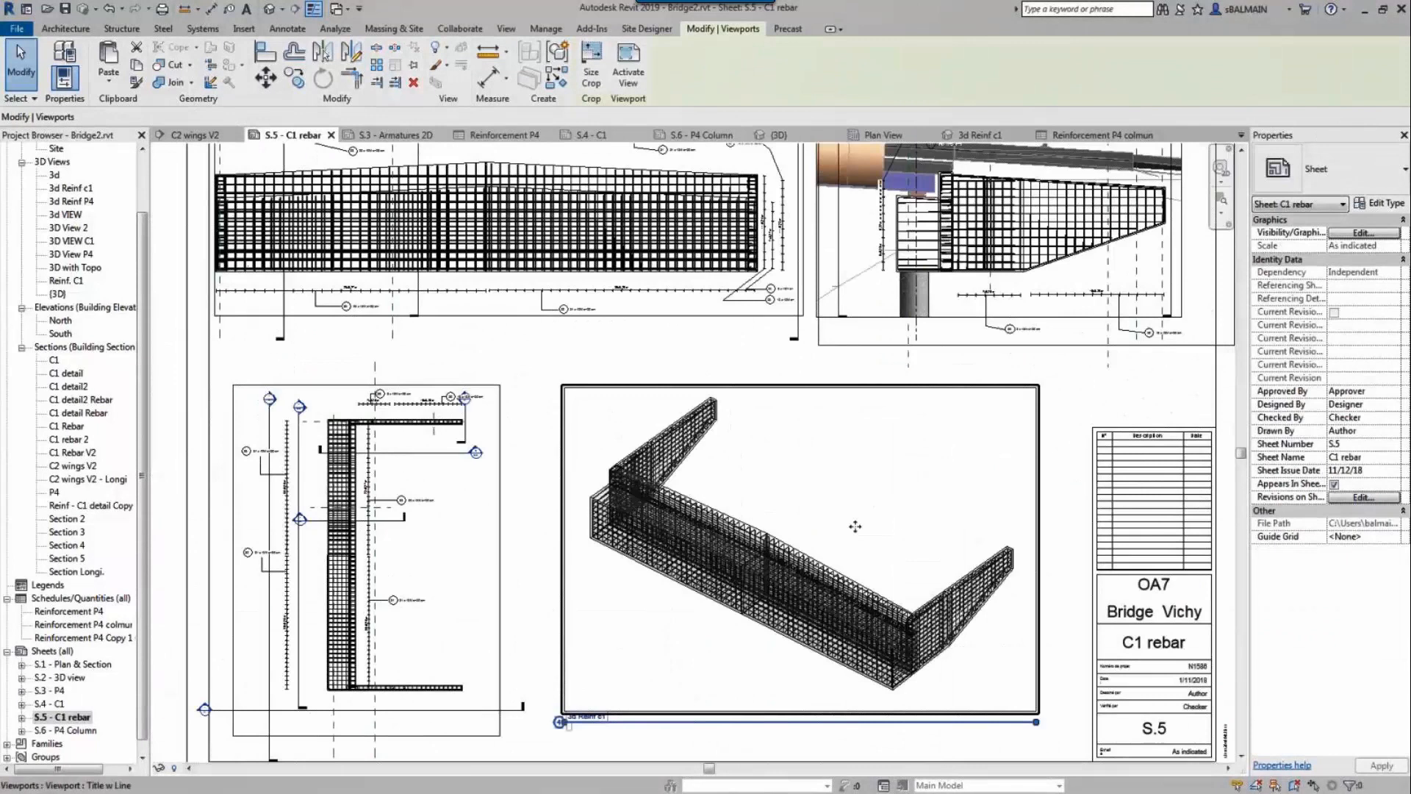
scroll(867, 542, up, 3)
scroll(954, 616, up, 5)
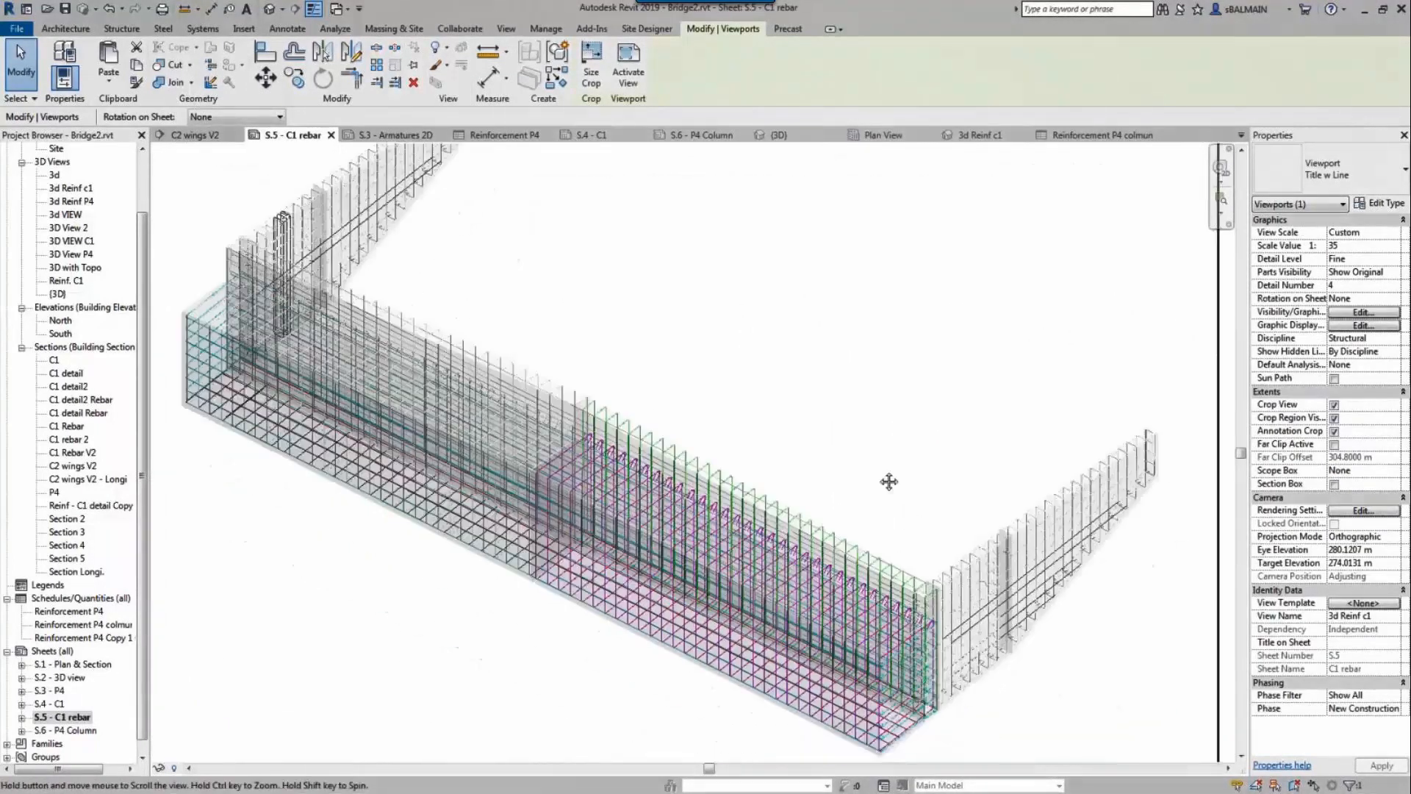
scroll(785, 547, up, 5)
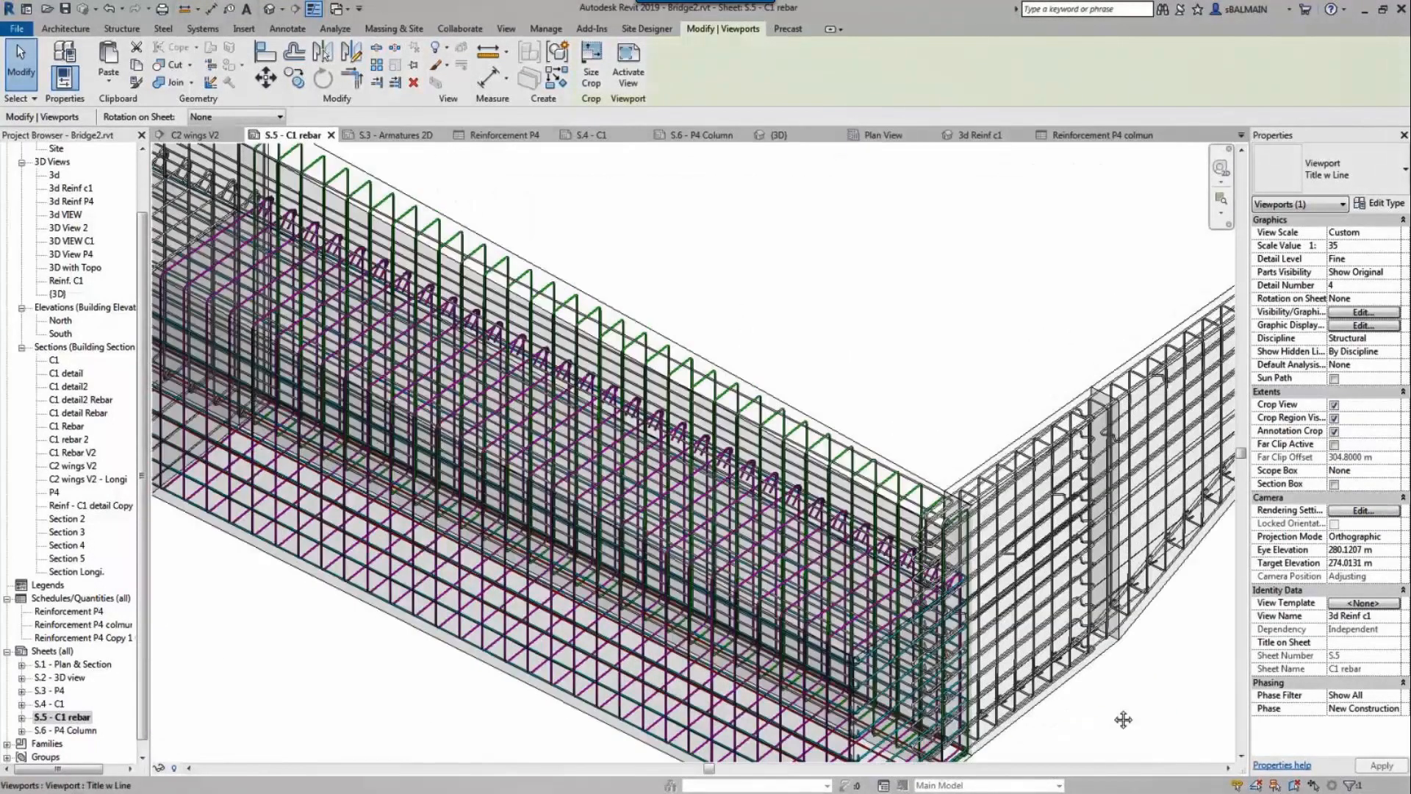
scroll(922, 600, up, 3)
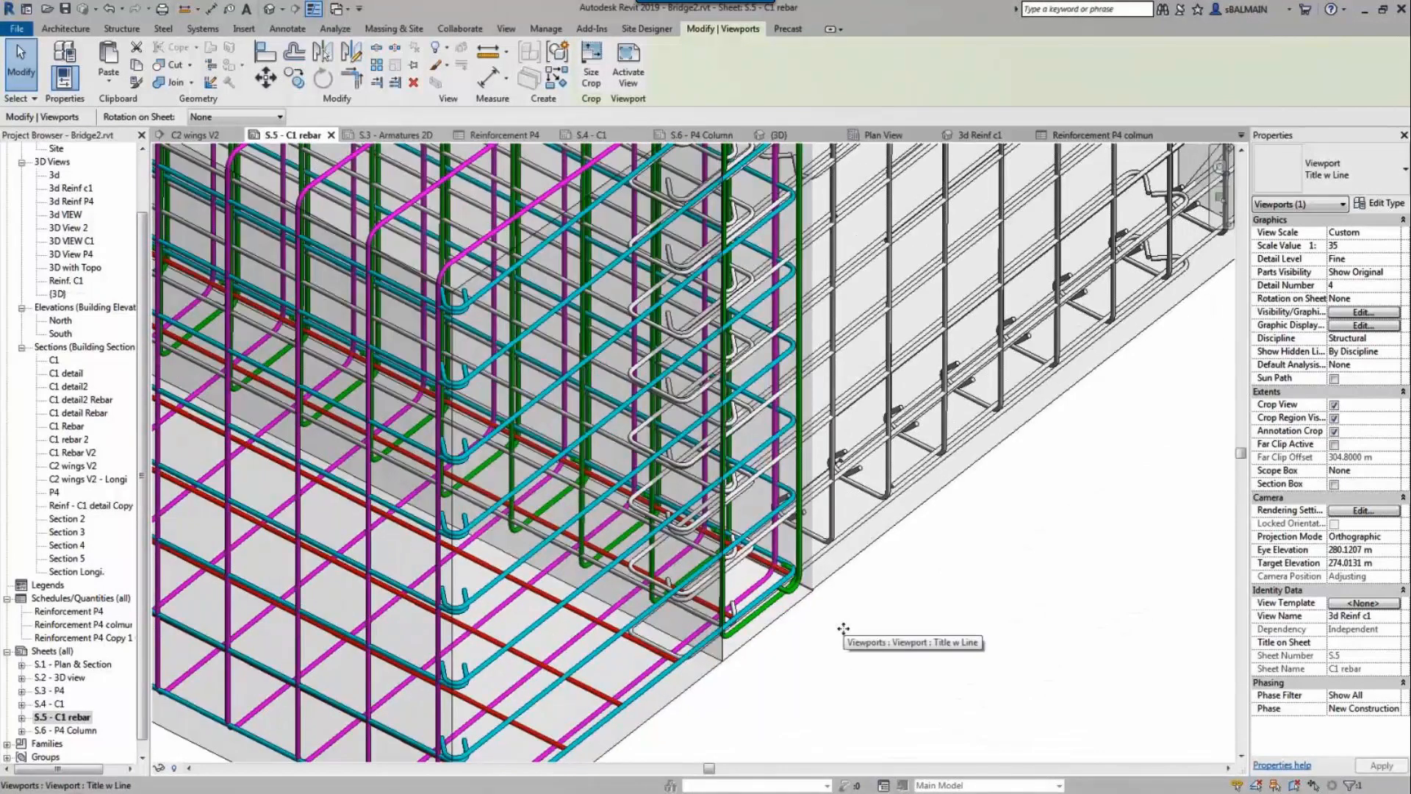
scroll(843, 629, down, 6)
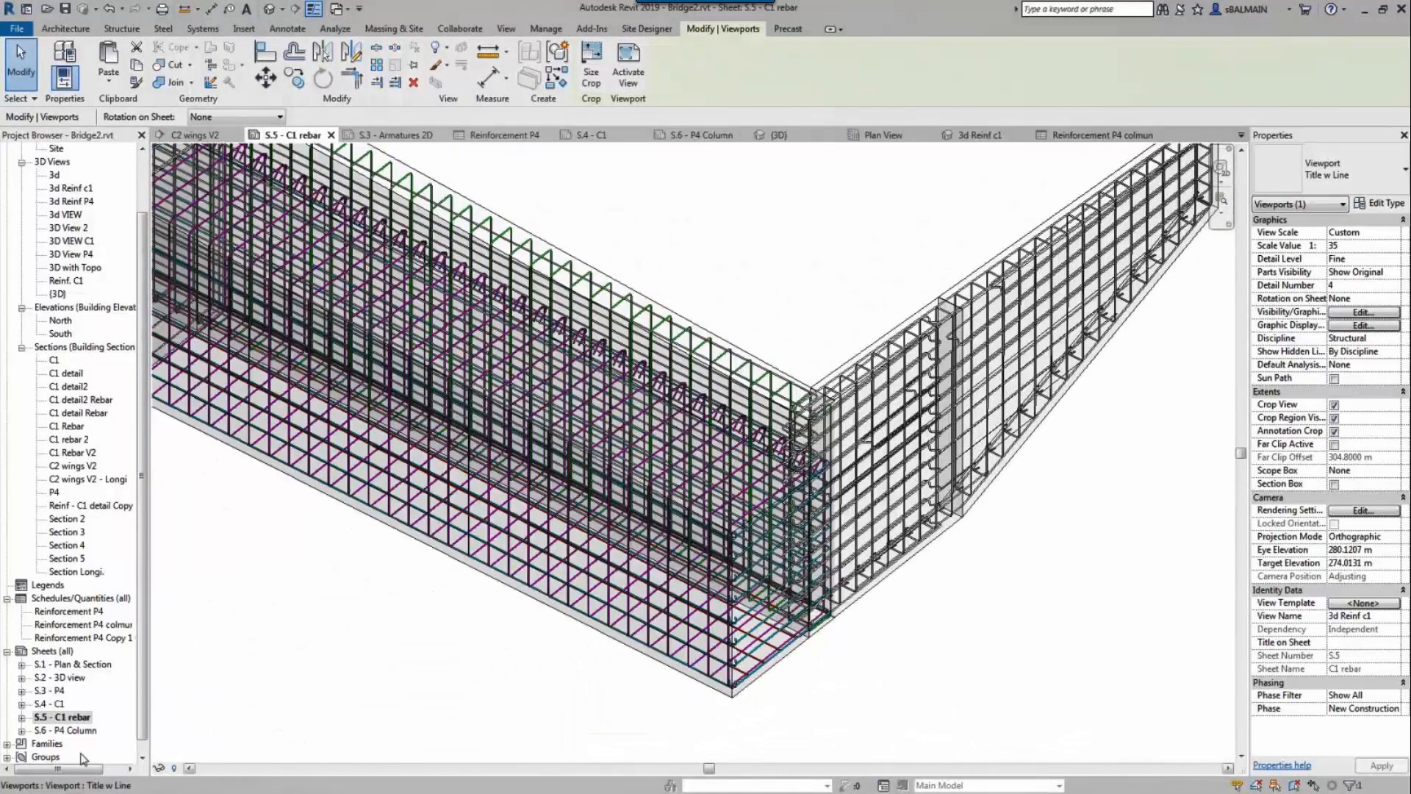
Step: Open sheet S.6 - P4 Column and examine the footing, column and pier cap reinforcement in its 3D viewport from several angles
double_click(66, 730)
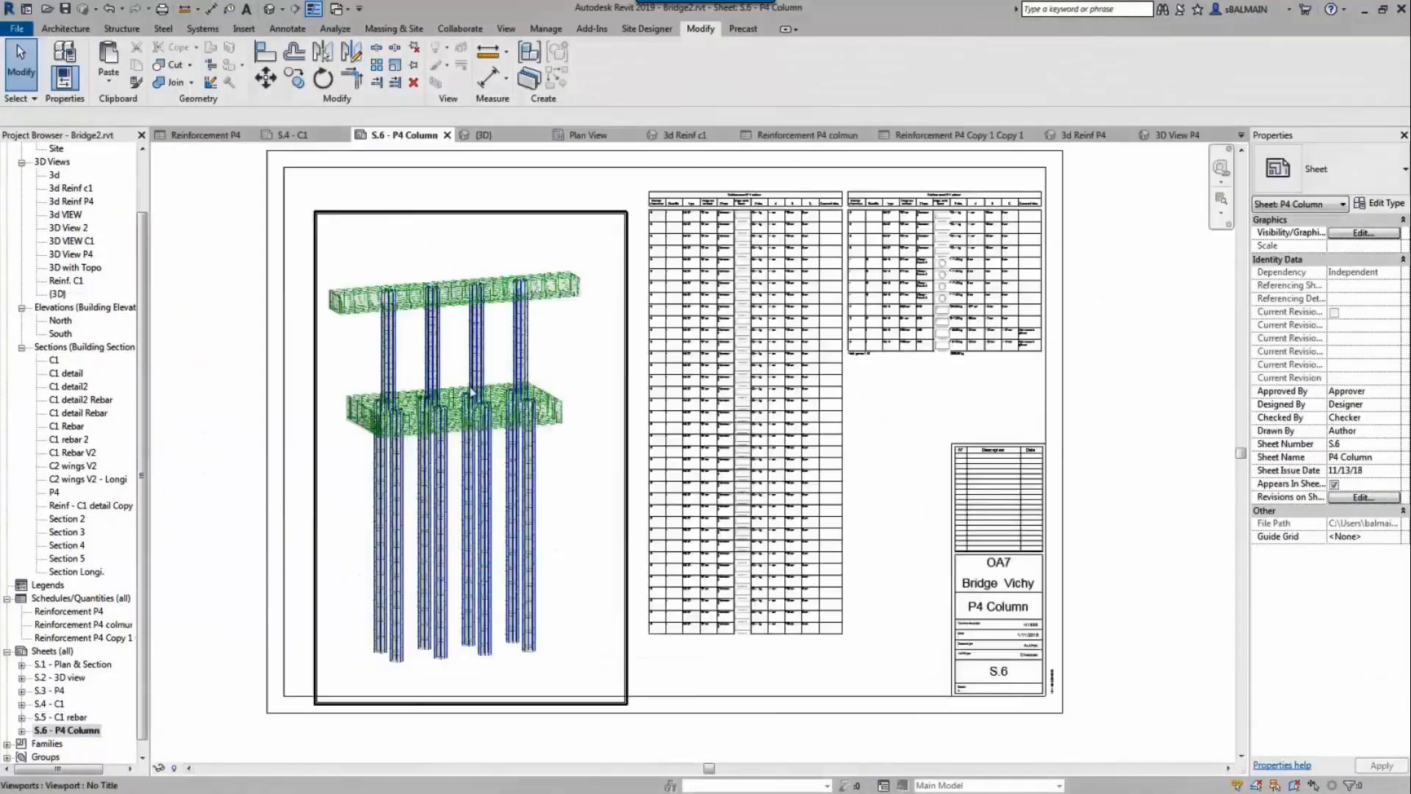
scroll(423, 491, up, 2)
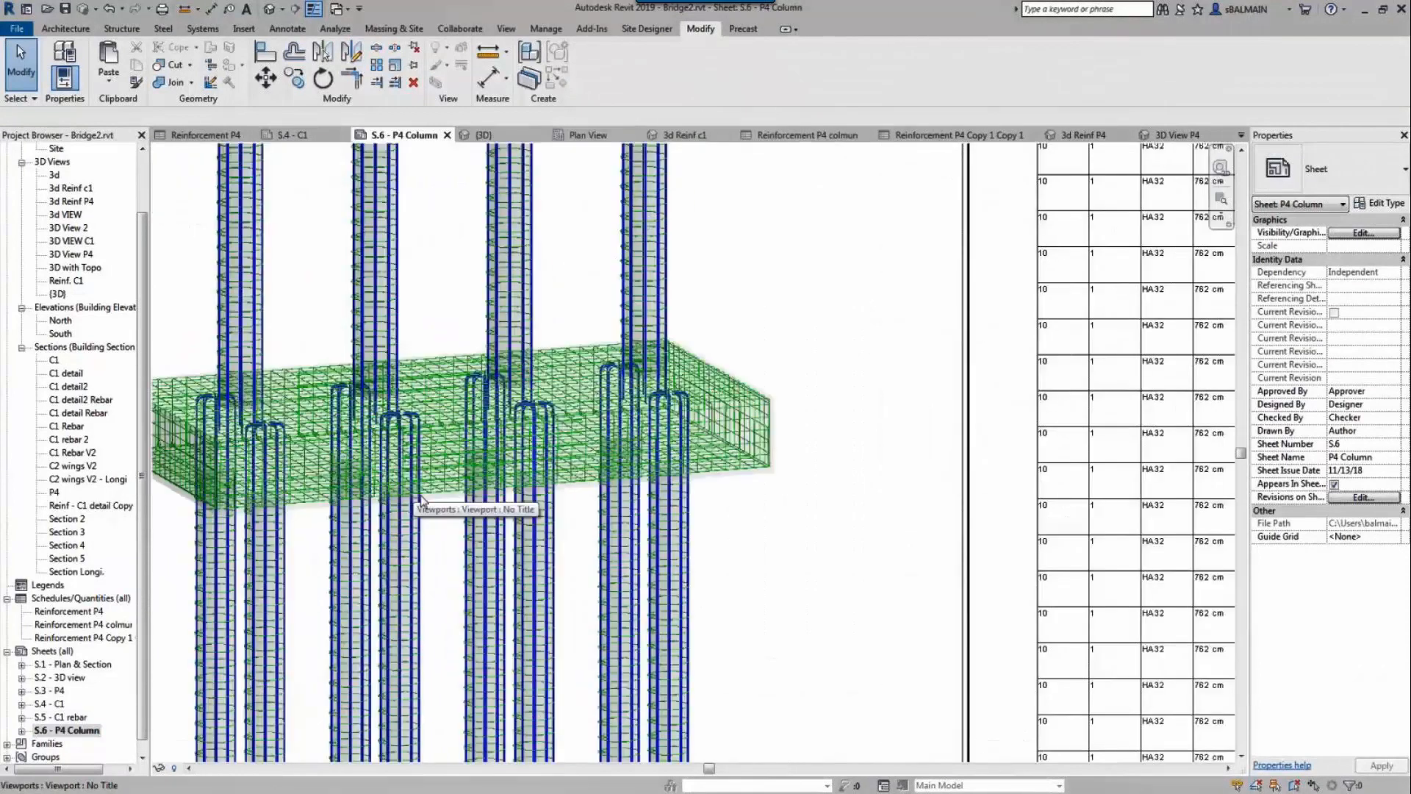
scroll(422, 500, up, 3)
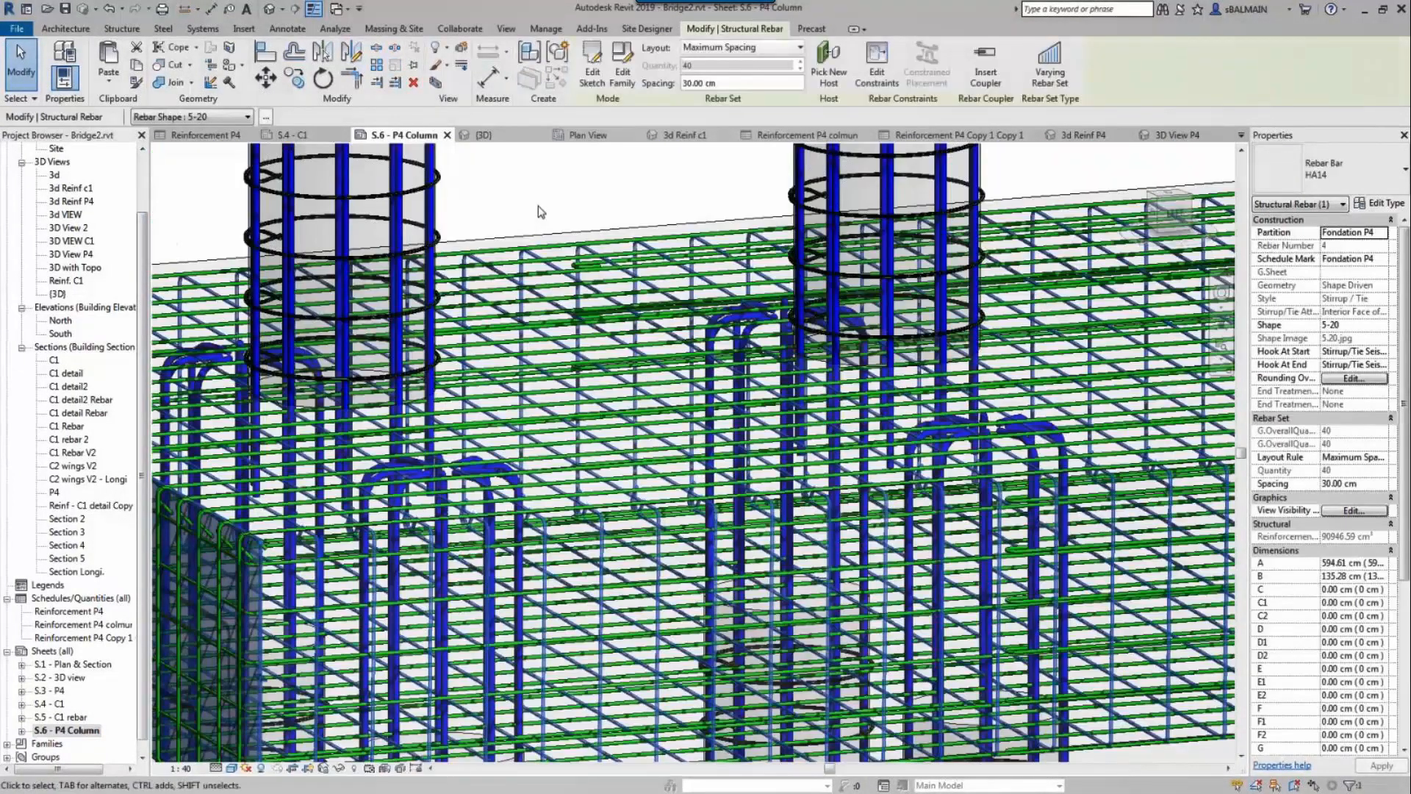
click(541, 212)
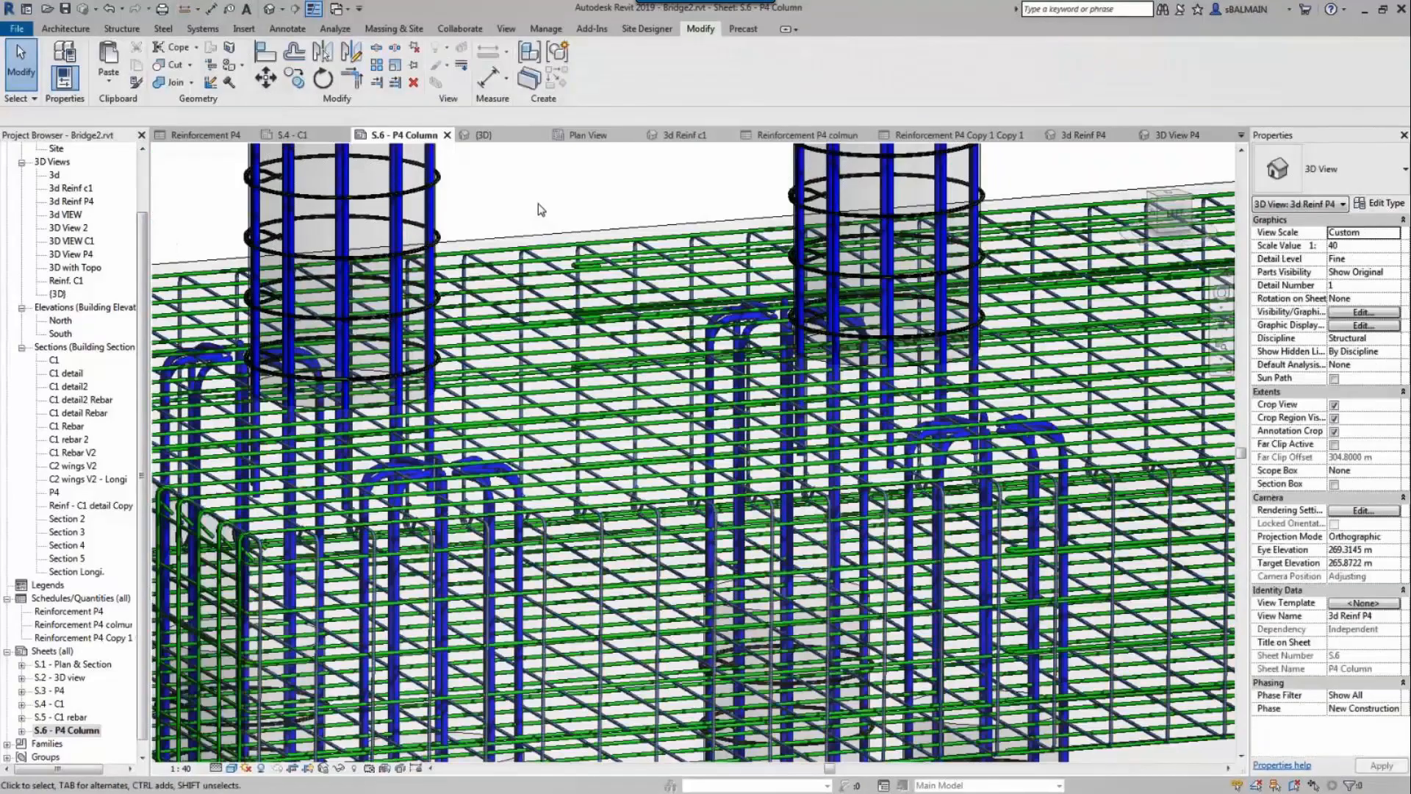
shift+middle_drag(555, 413, 677, 473)
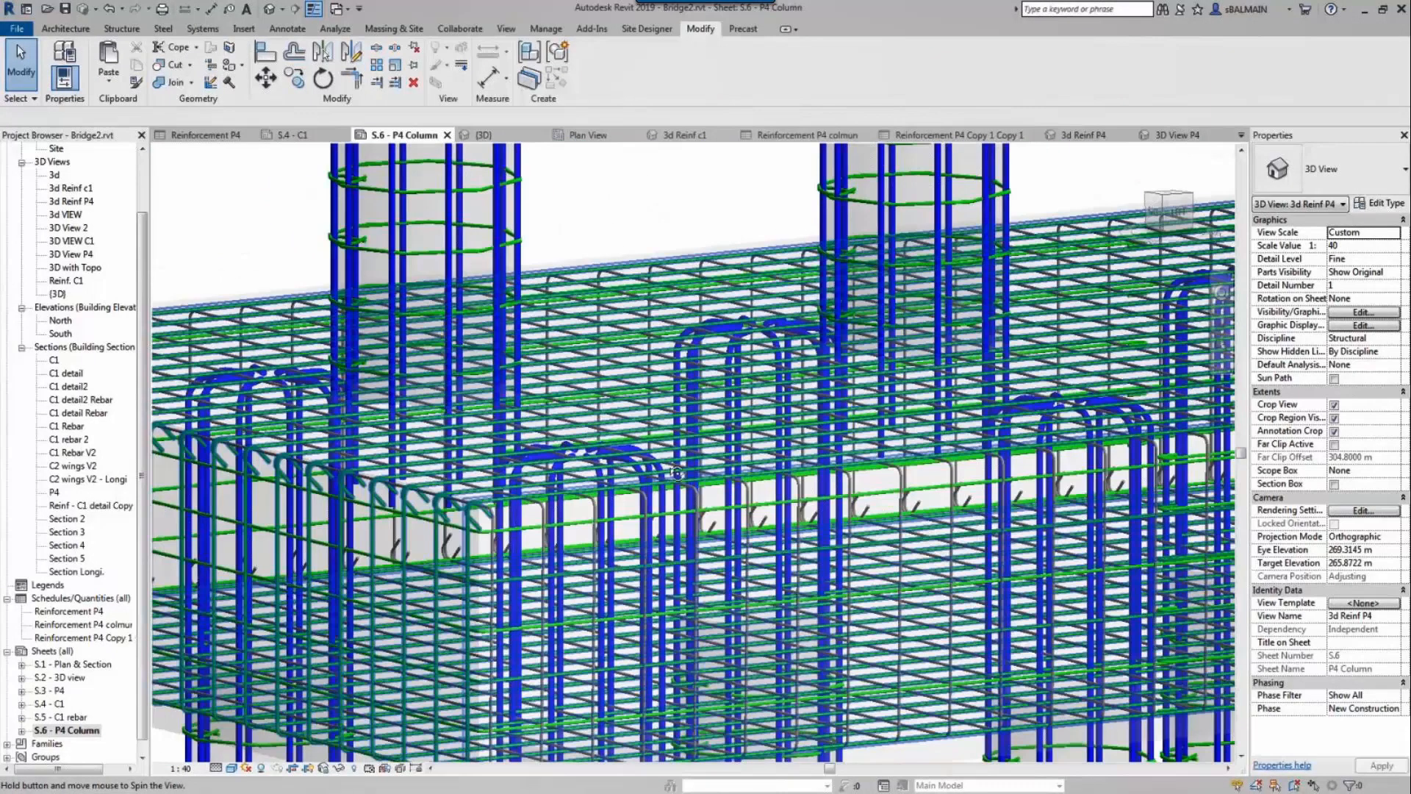
scroll(738, 494, down, 4)
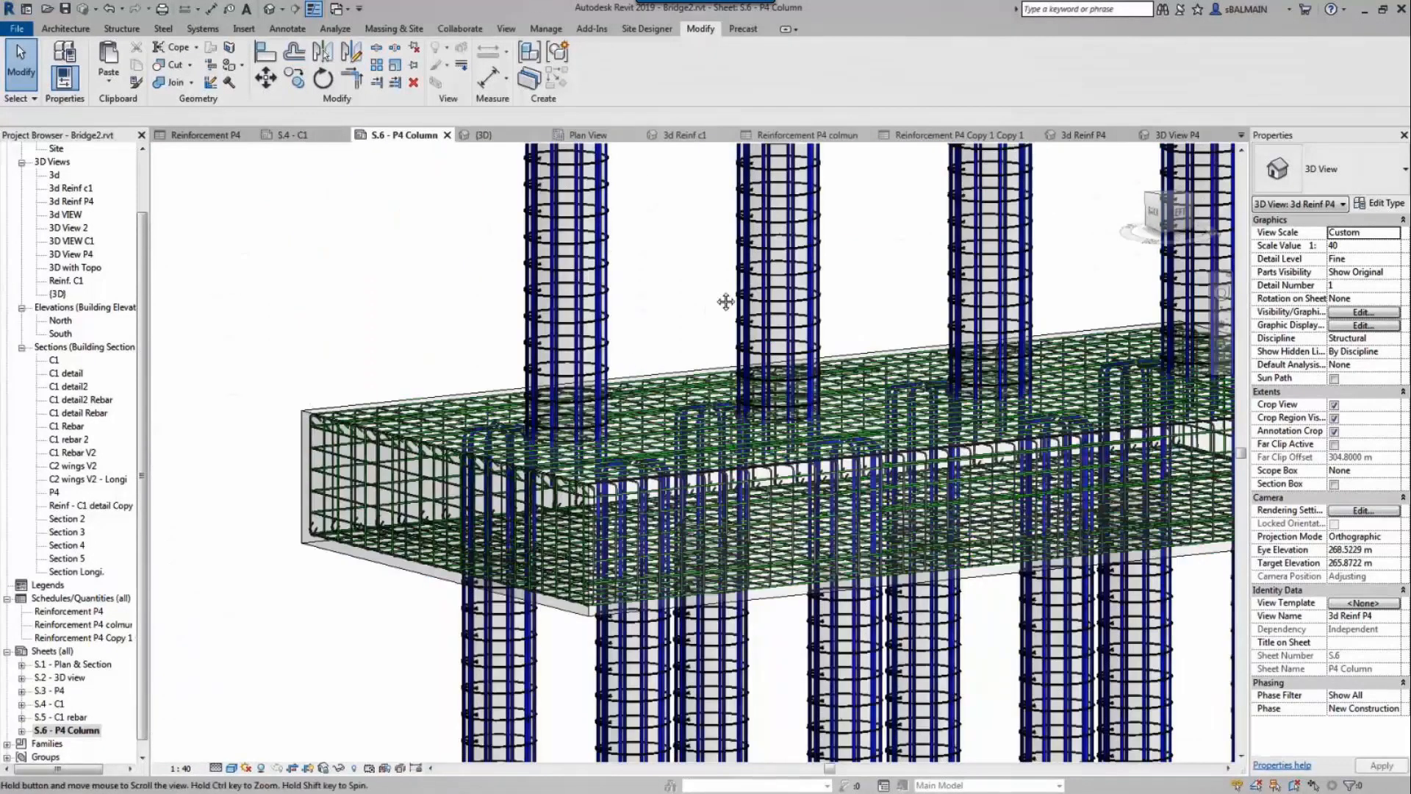
middle_drag(703, 150, 661, 460)
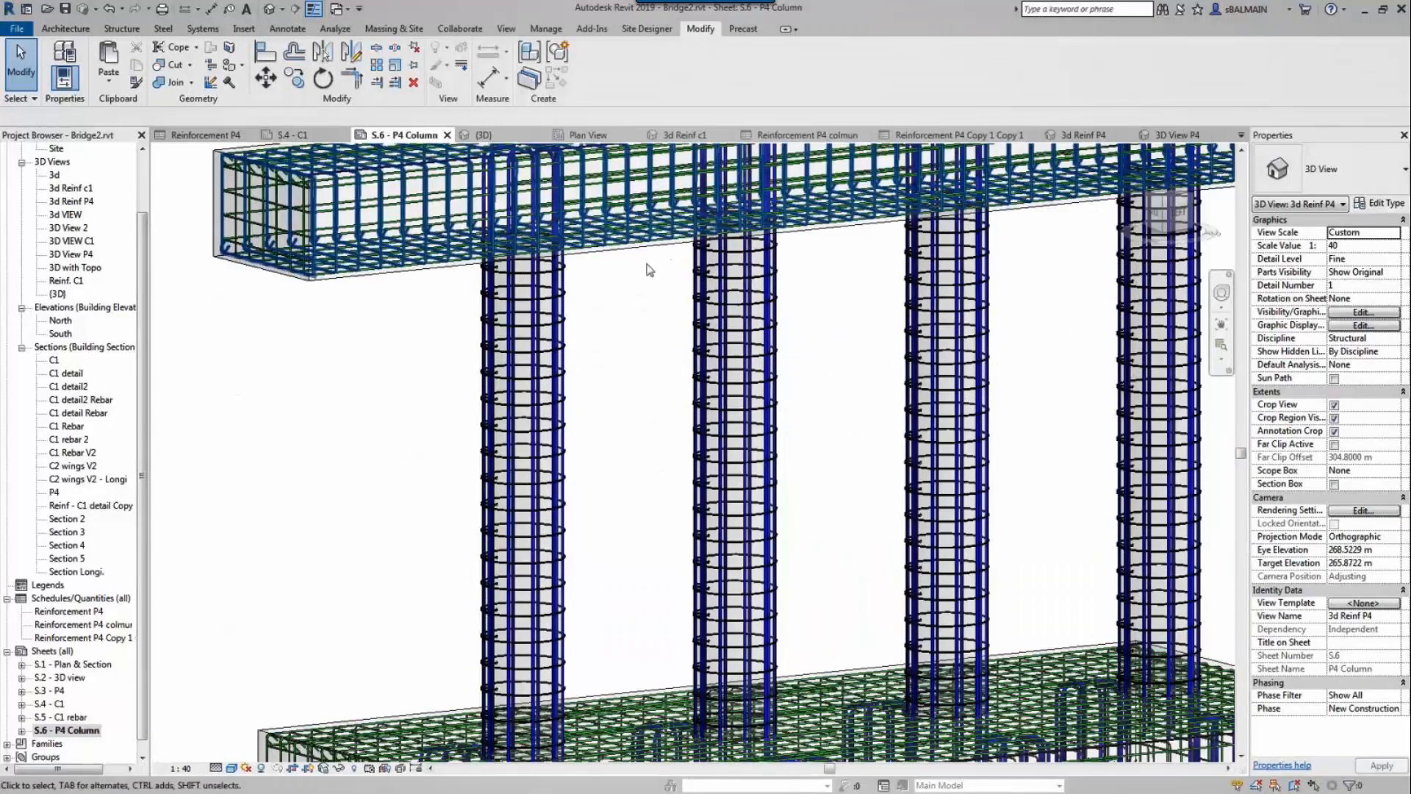
middle_drag(644, 253, 607, 520)
scroll(666, 423, up, 5)
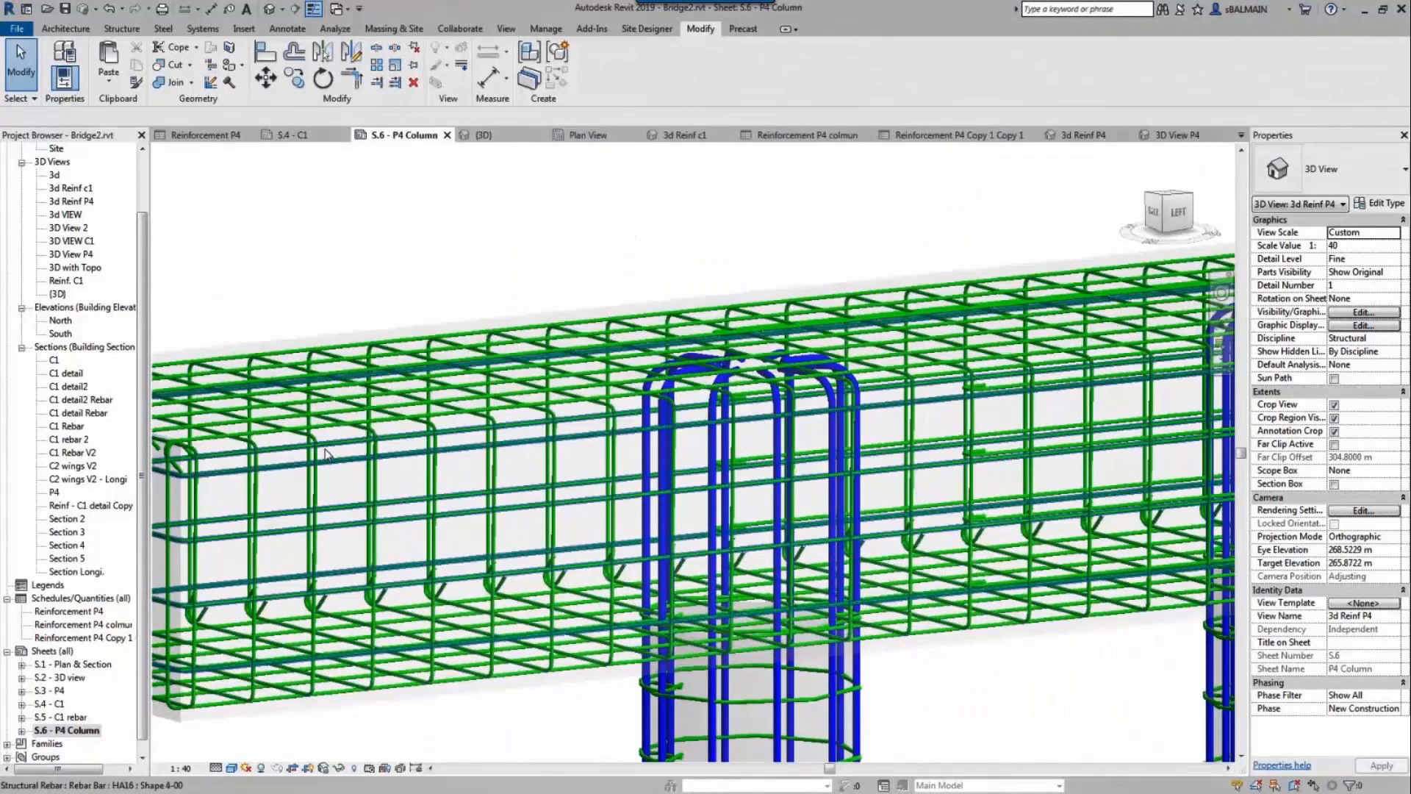
scroll(950, 658, down, 3)
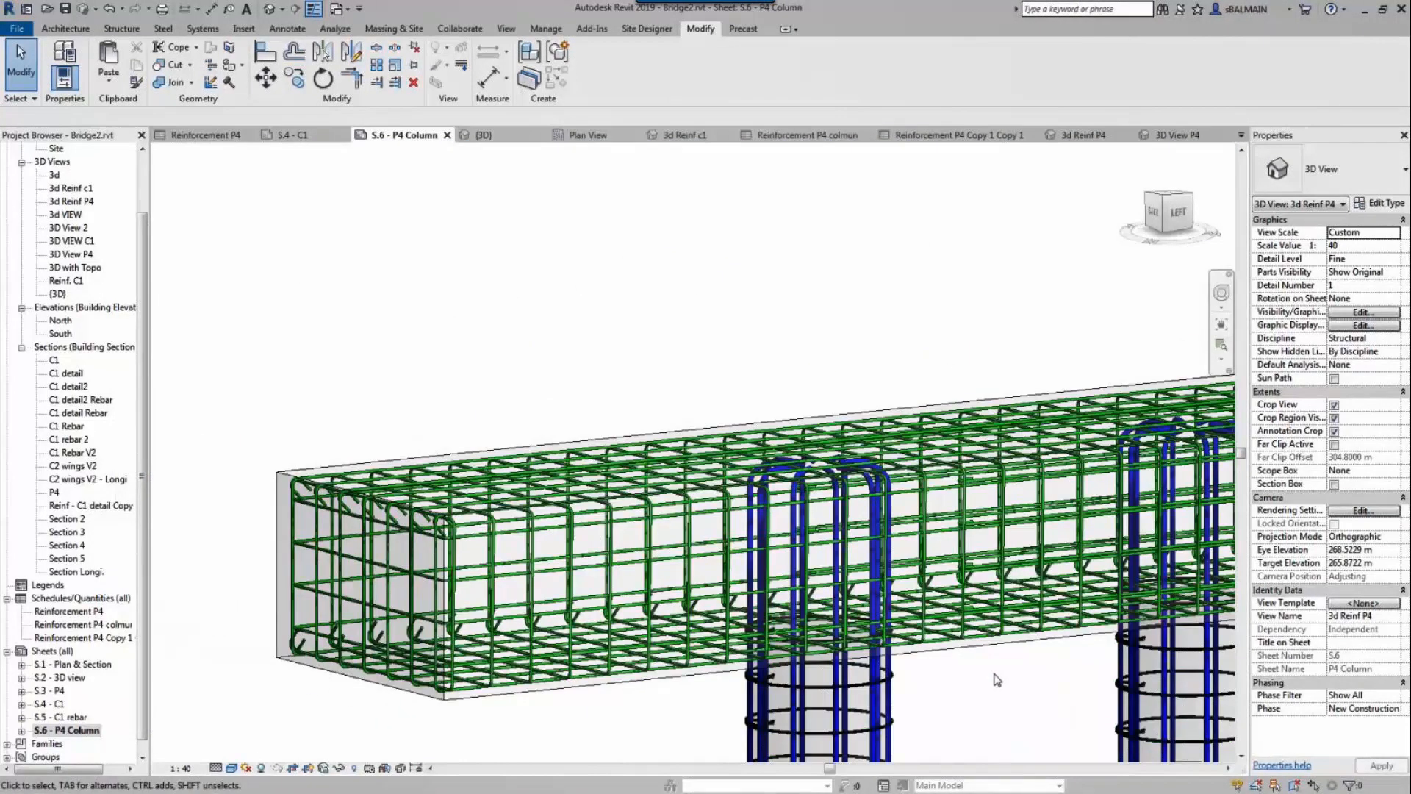
shift+middle_drag(1017, 708, 797, 710)
scroll(816, 342, down, 5)
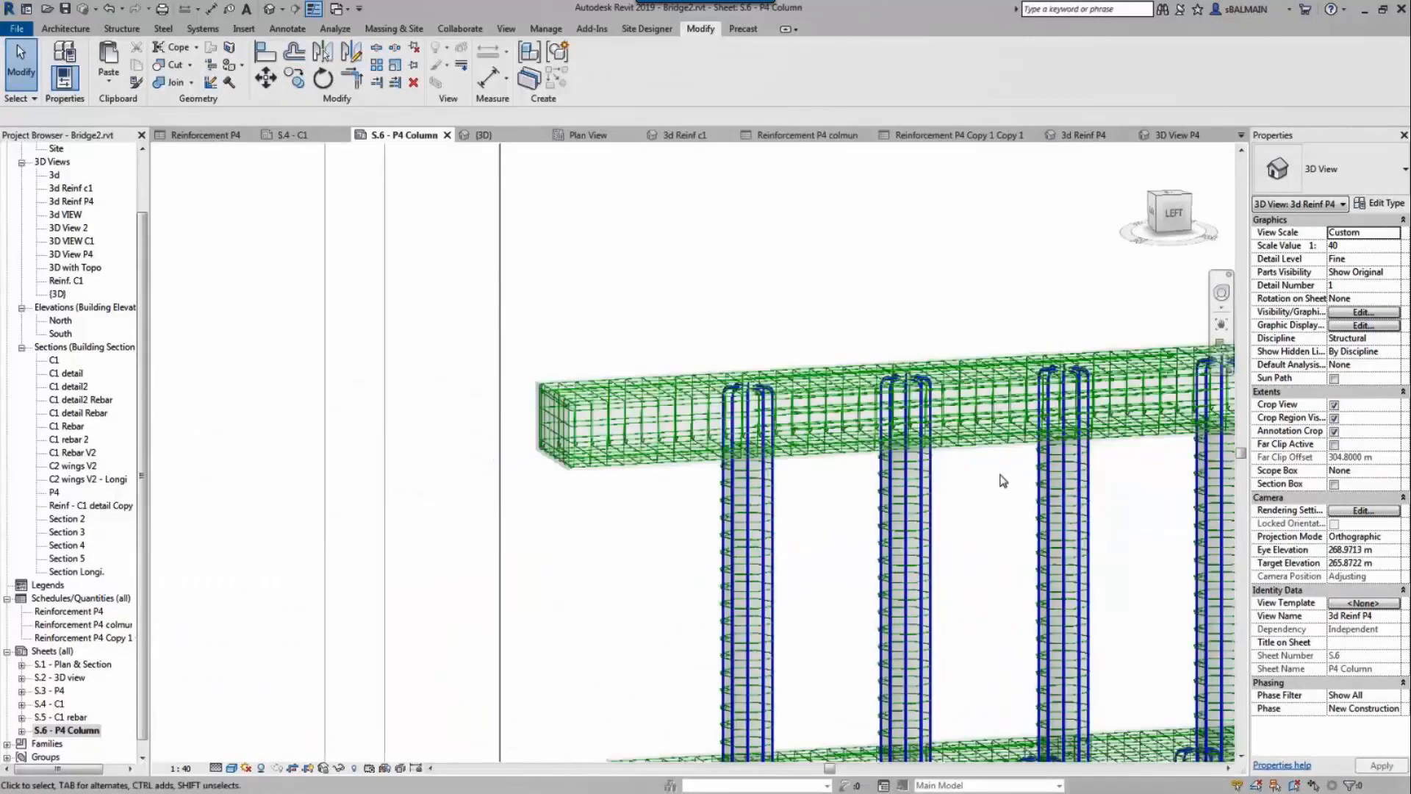
scroll(858, 515, down, 3)
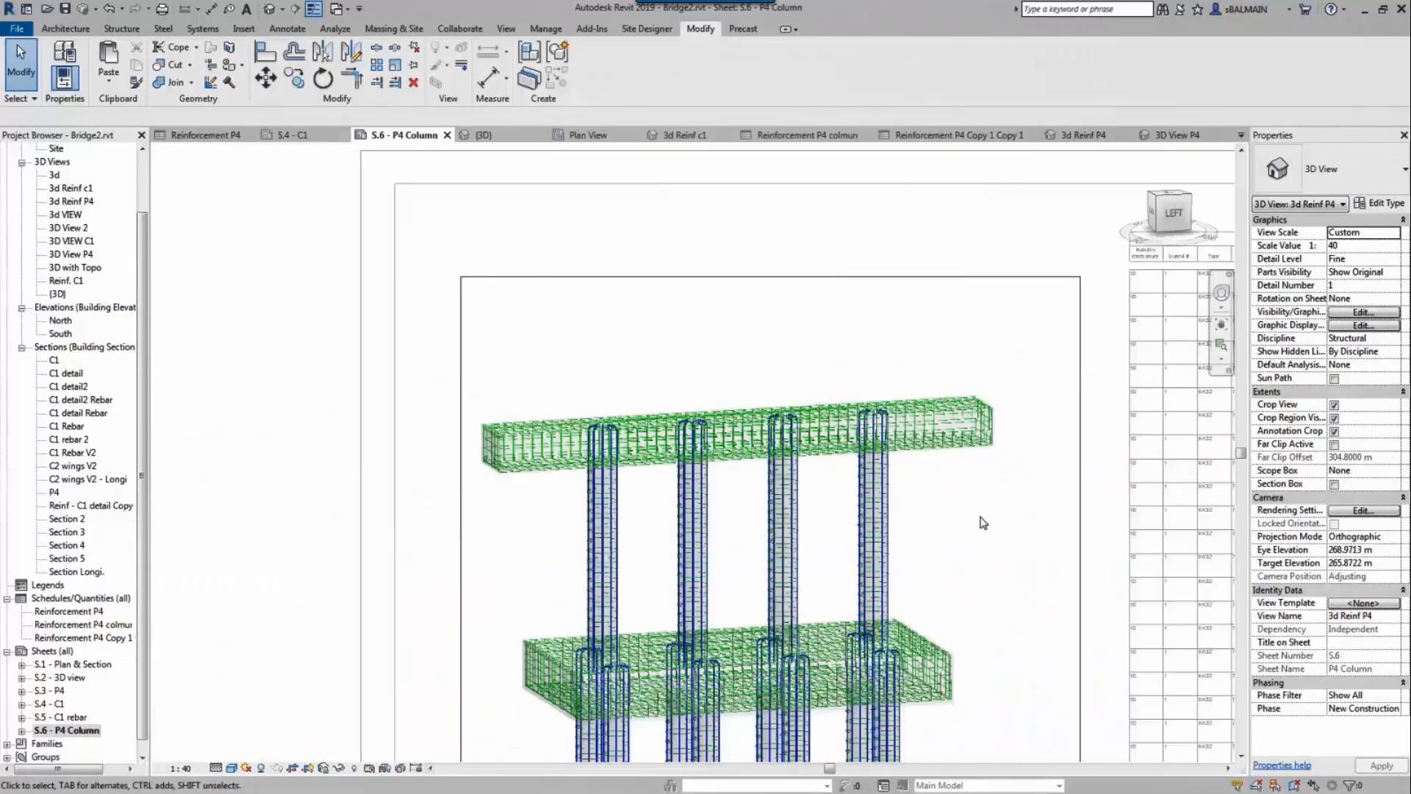
Step: Examine the P4 column reinforcement schedule placed beside the 3D viewport on sheet S.6
scroll(1076, 423, down, 3)
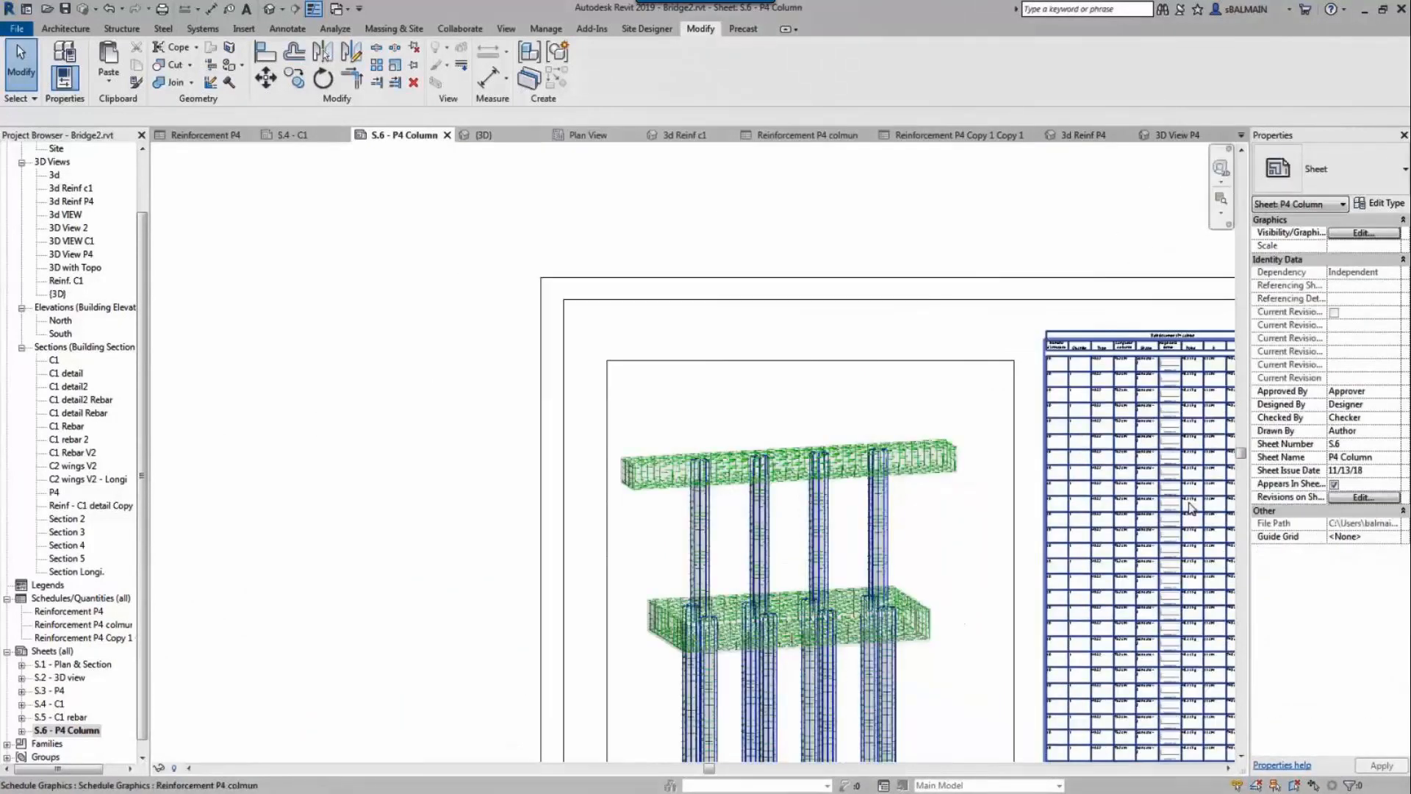
scroll(1150, 497, up, 2)
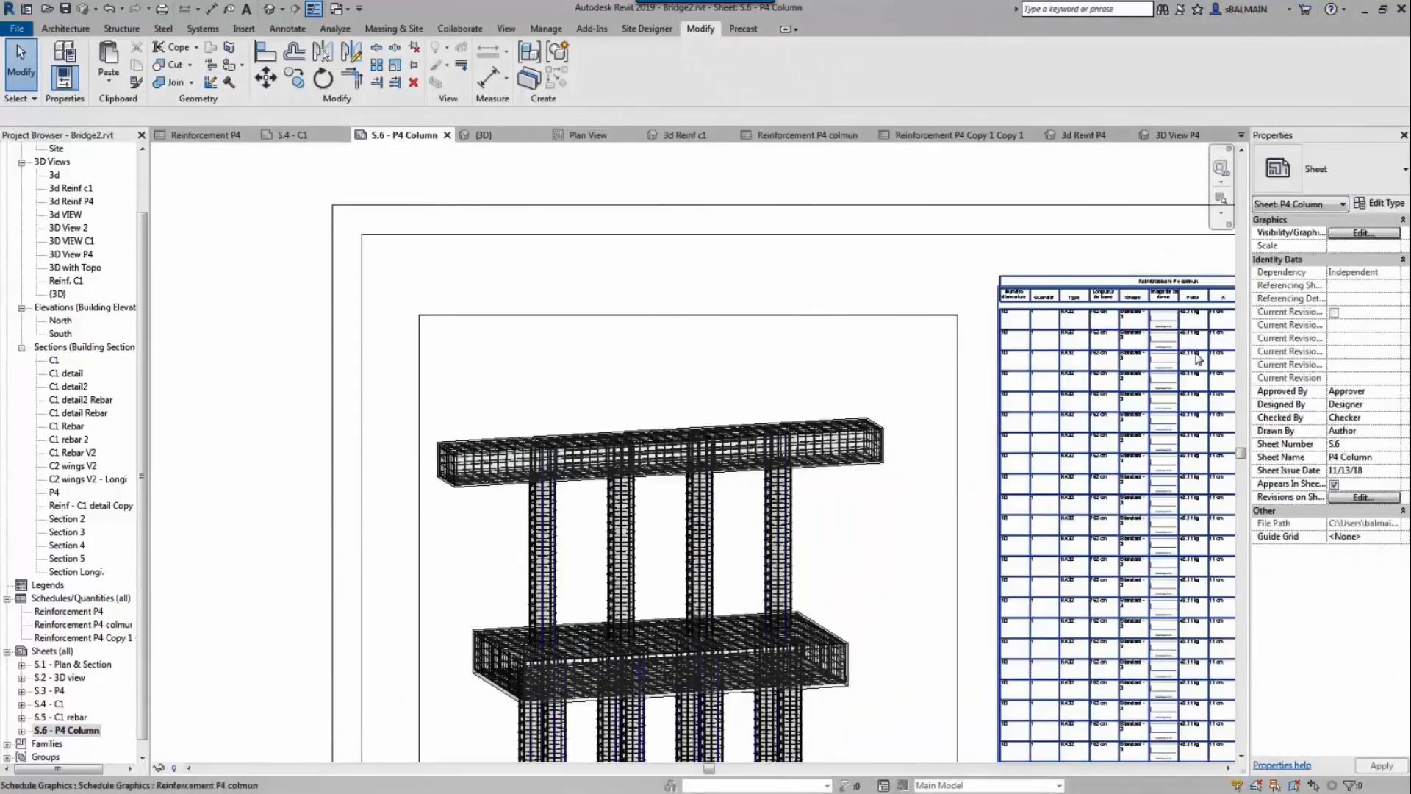
scroll(1069, 455, up, 2)
middle_drag(1077, 606, 1053, 416)
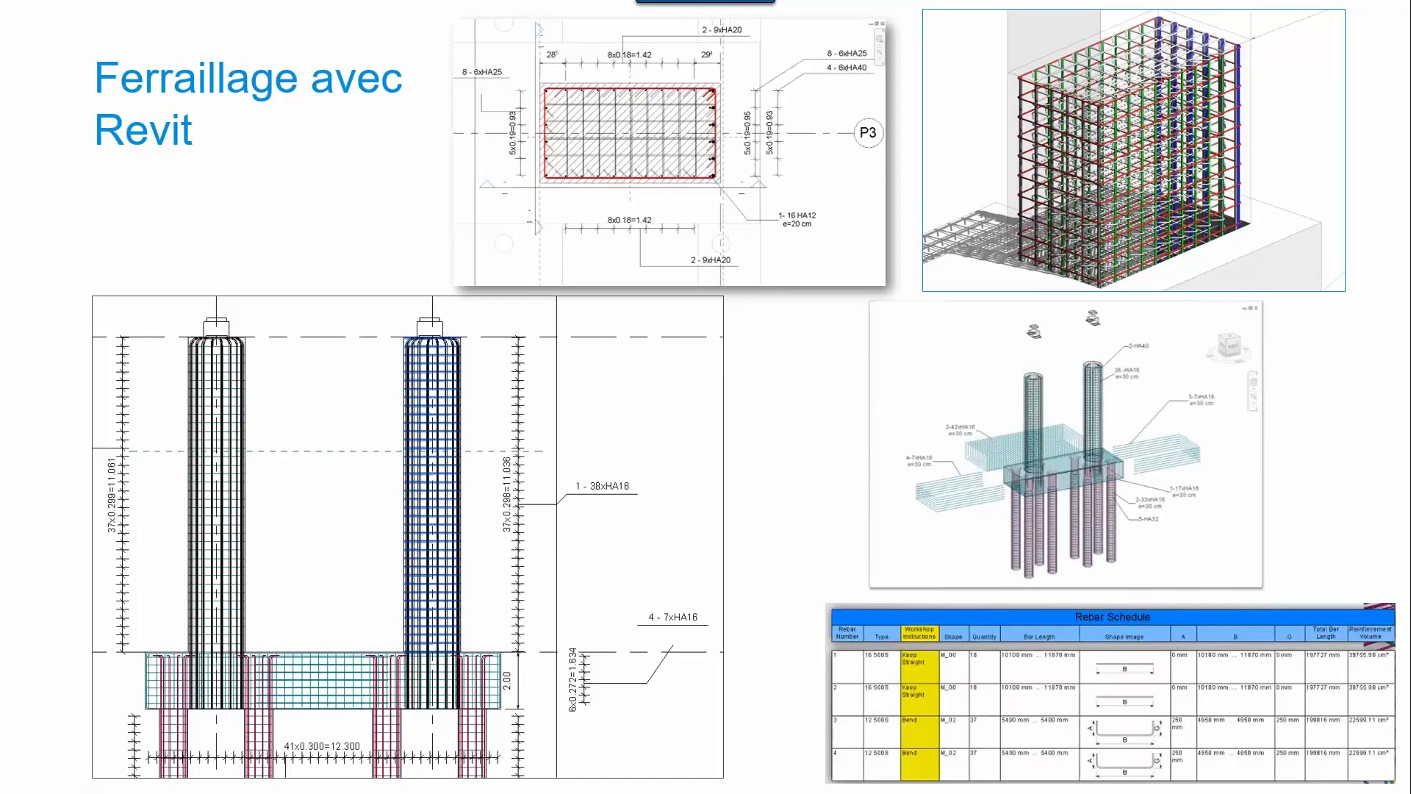
click(1160, 404)
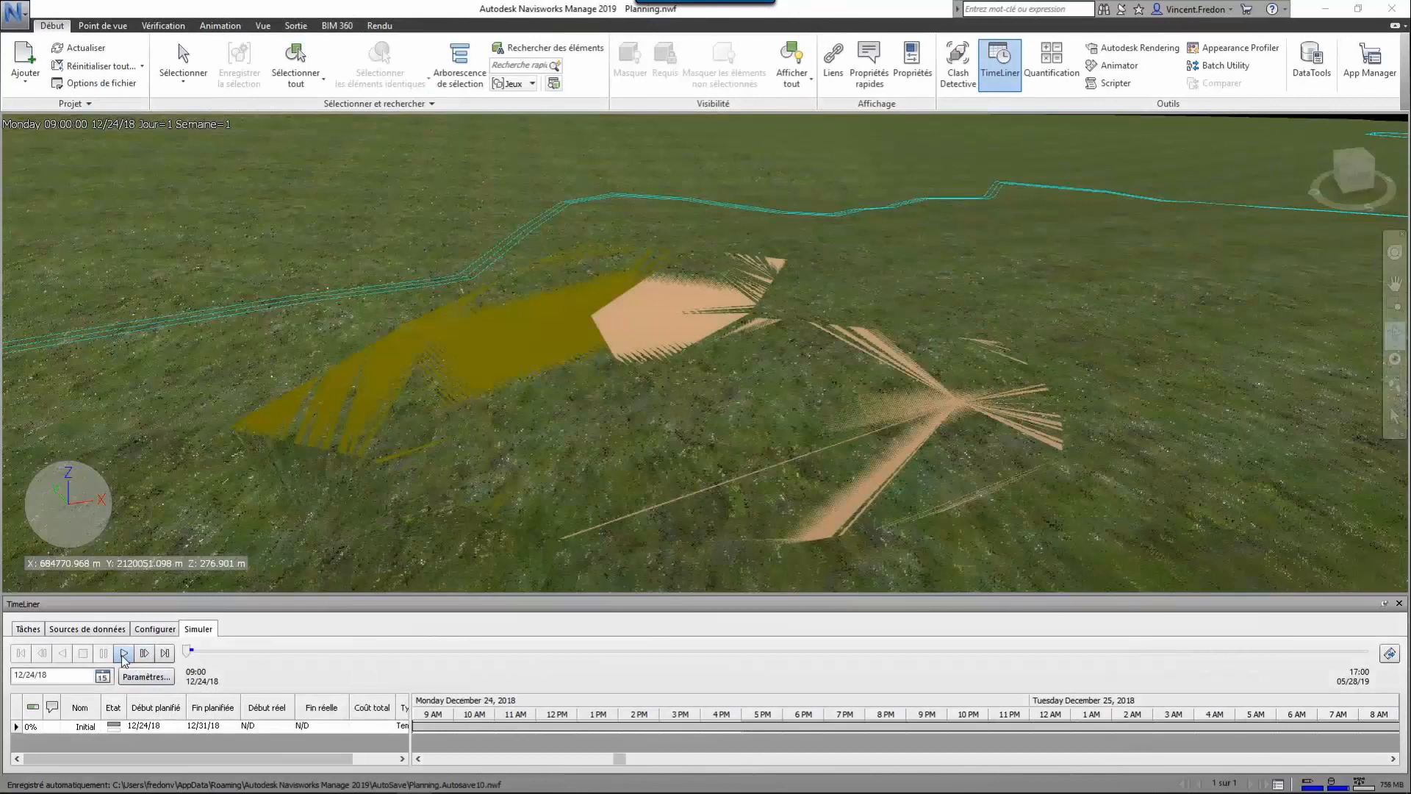
Step: In Navisworks, play the TimeLiner construction simulation of Planning.nwf and follow the excavation, piers and girders from a wider viewpoint
click(123, 656)
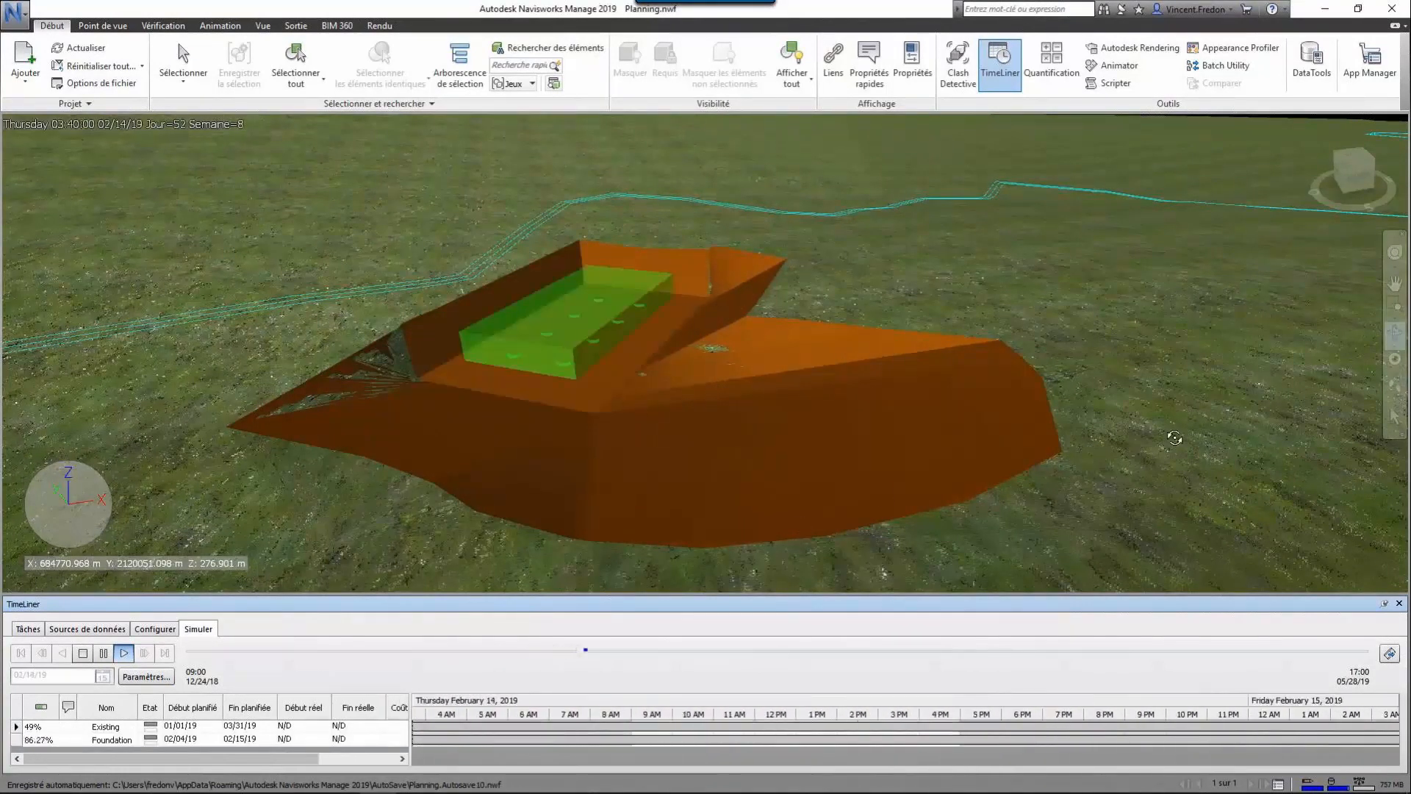
scroll(1100, 398, down, 2)
scroll(1100, 397, down, 2)
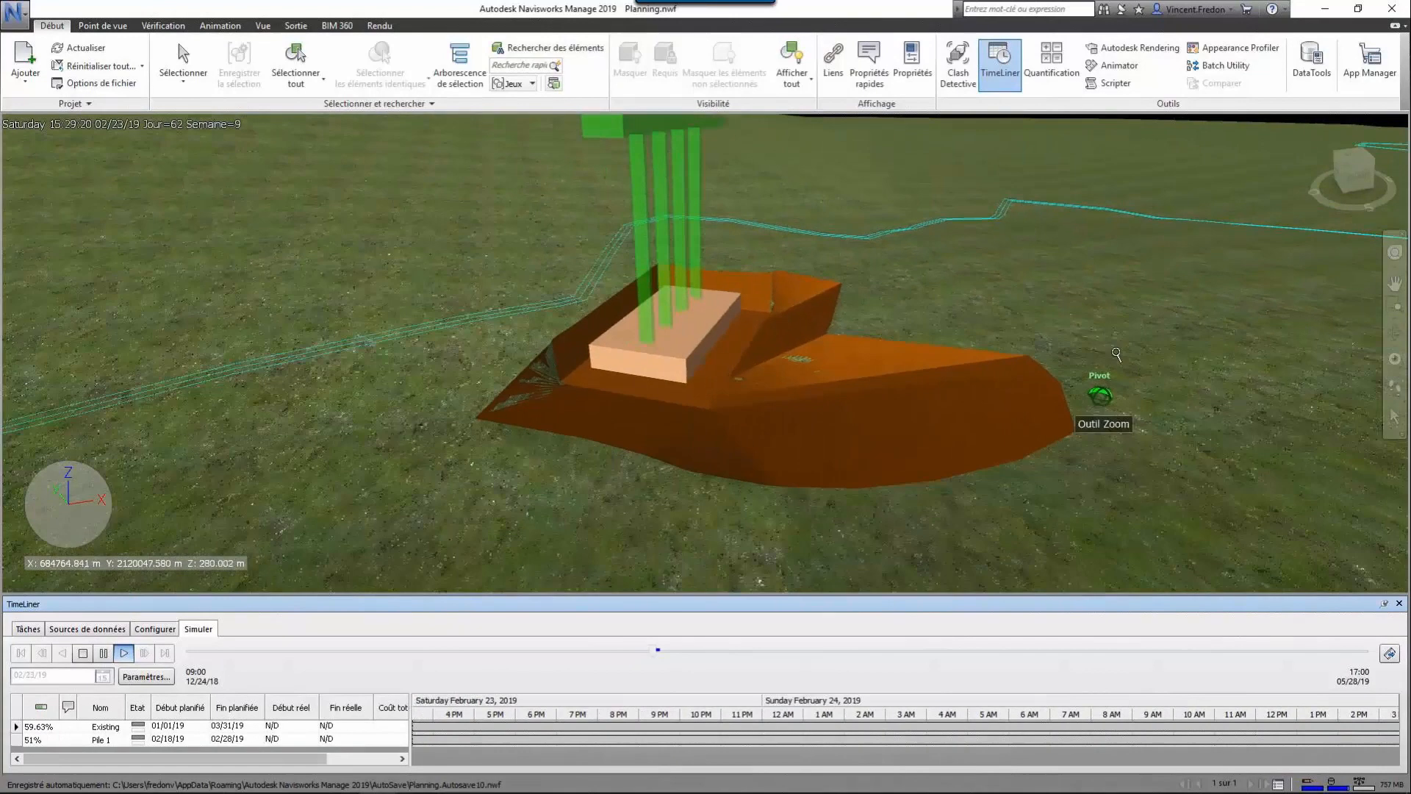
middle_drag(1117, 343, 1013, 395)
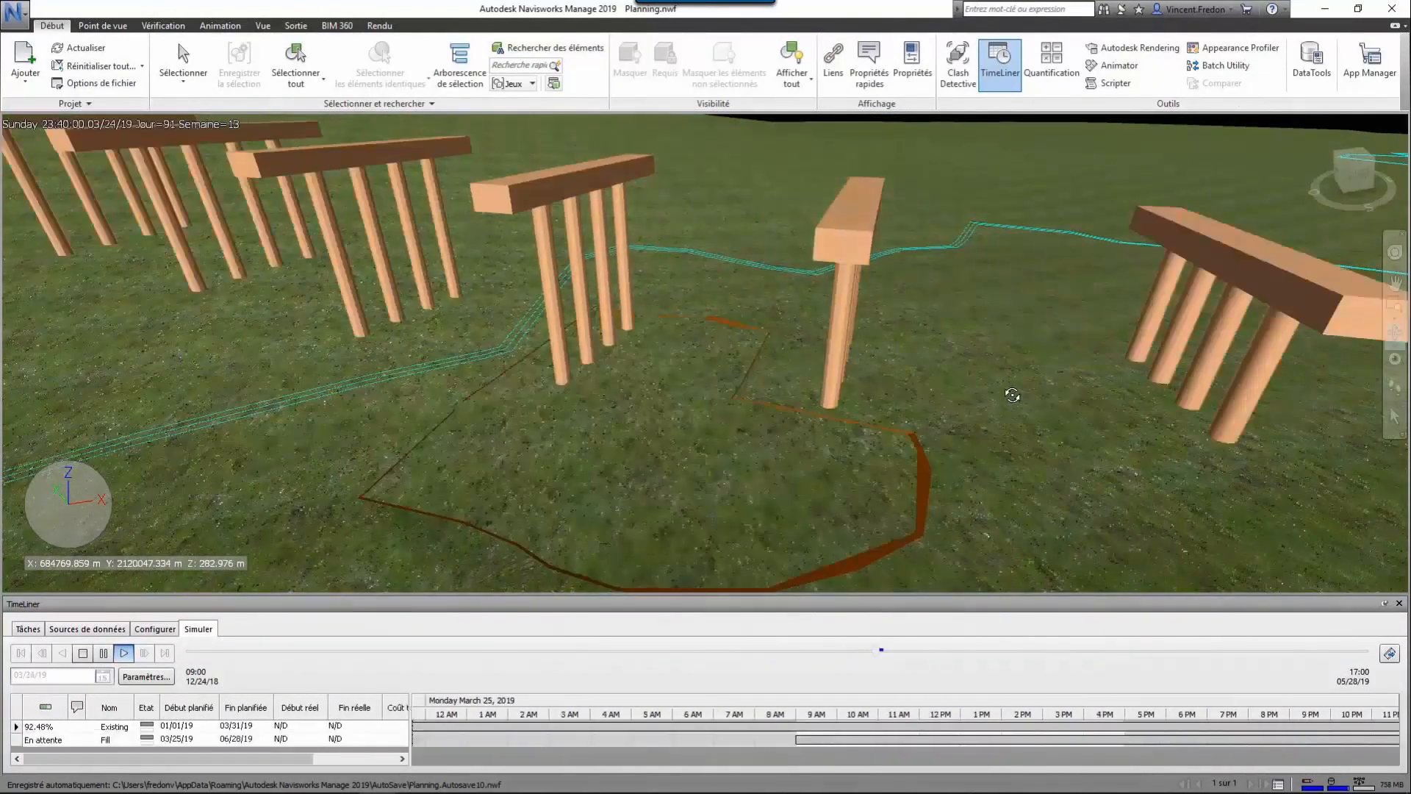
drag(980, 331, 972, 303)
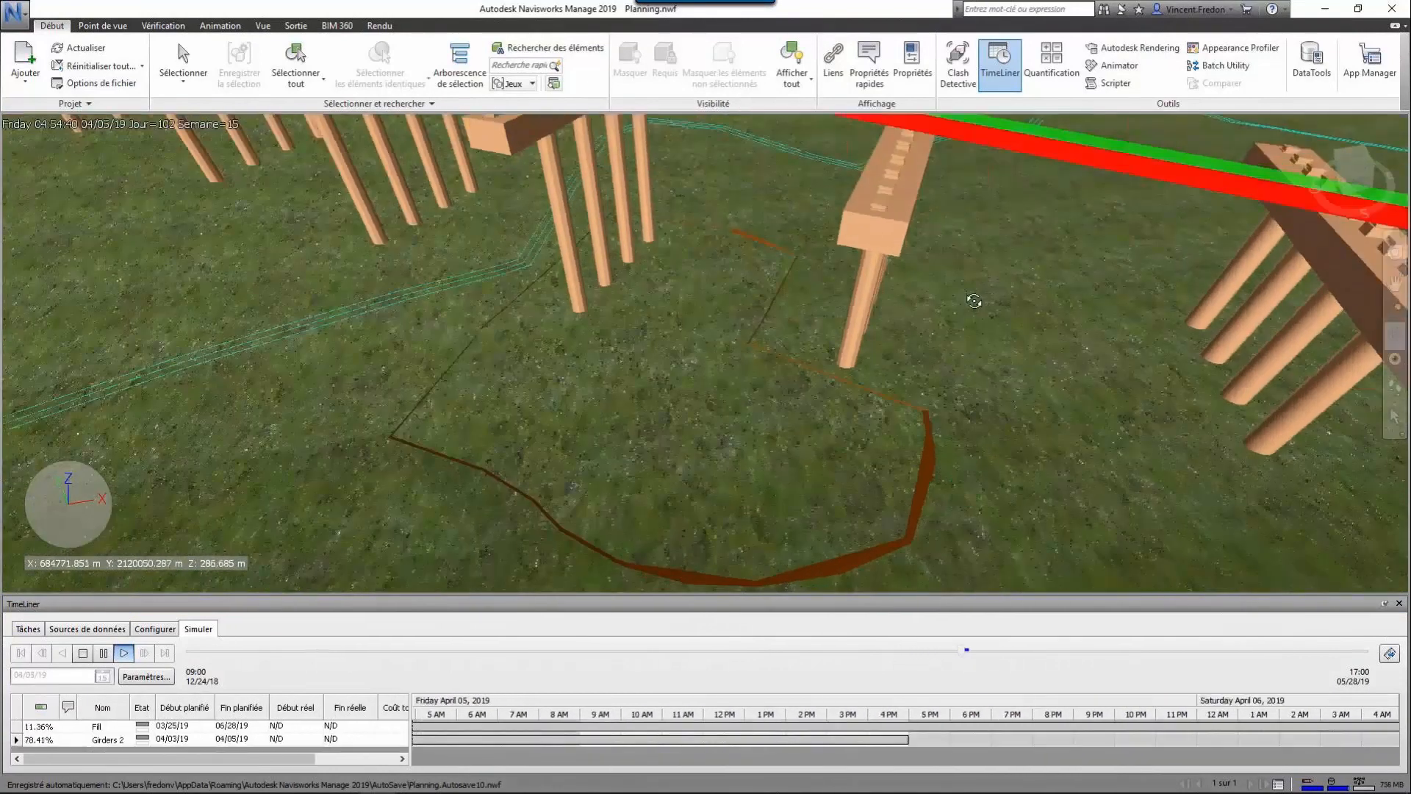
middle_drag(972, 303, 831, 461)
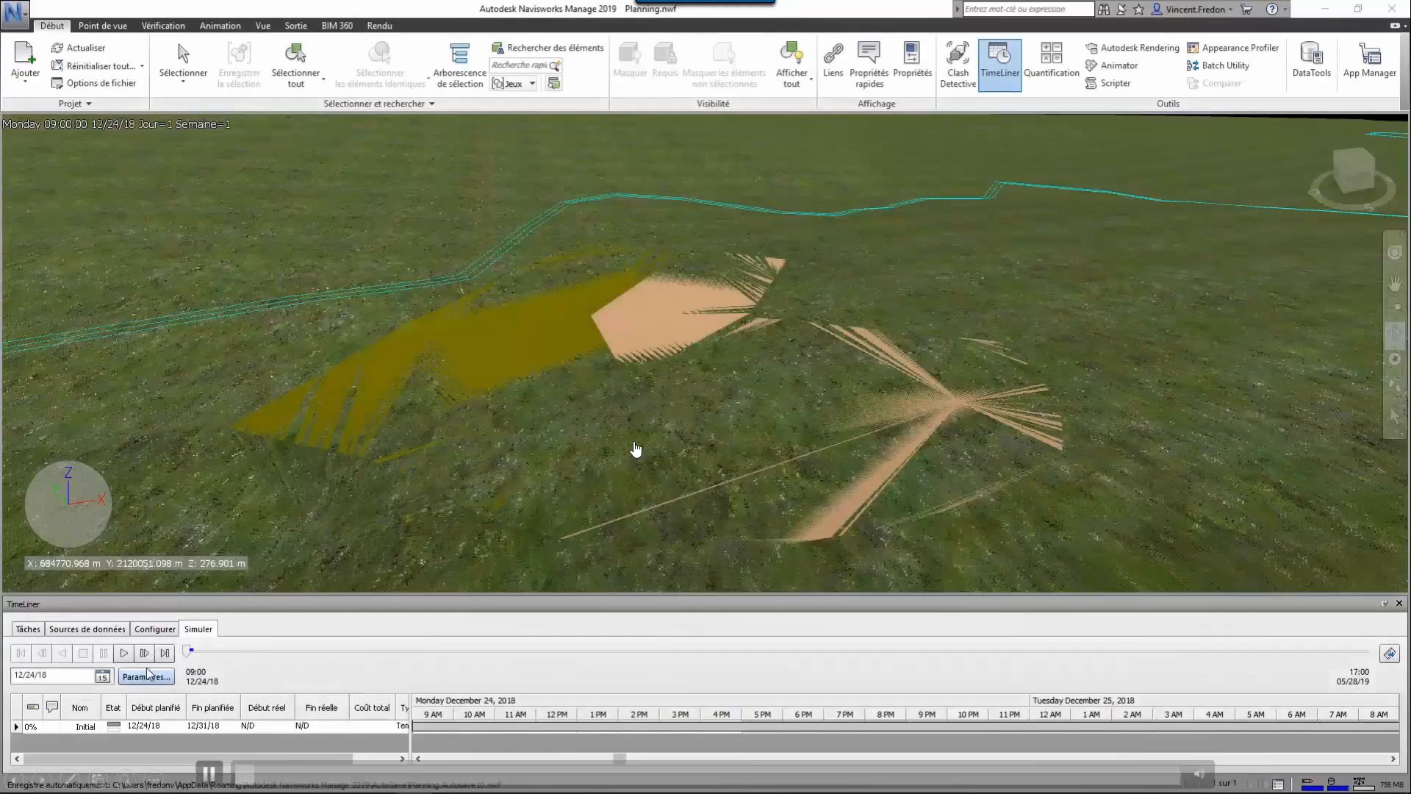
Step: Replay the TimeLiner simulation from 12/24/18 and orbit around the bridge to review its construction sequence
click(123, 654)
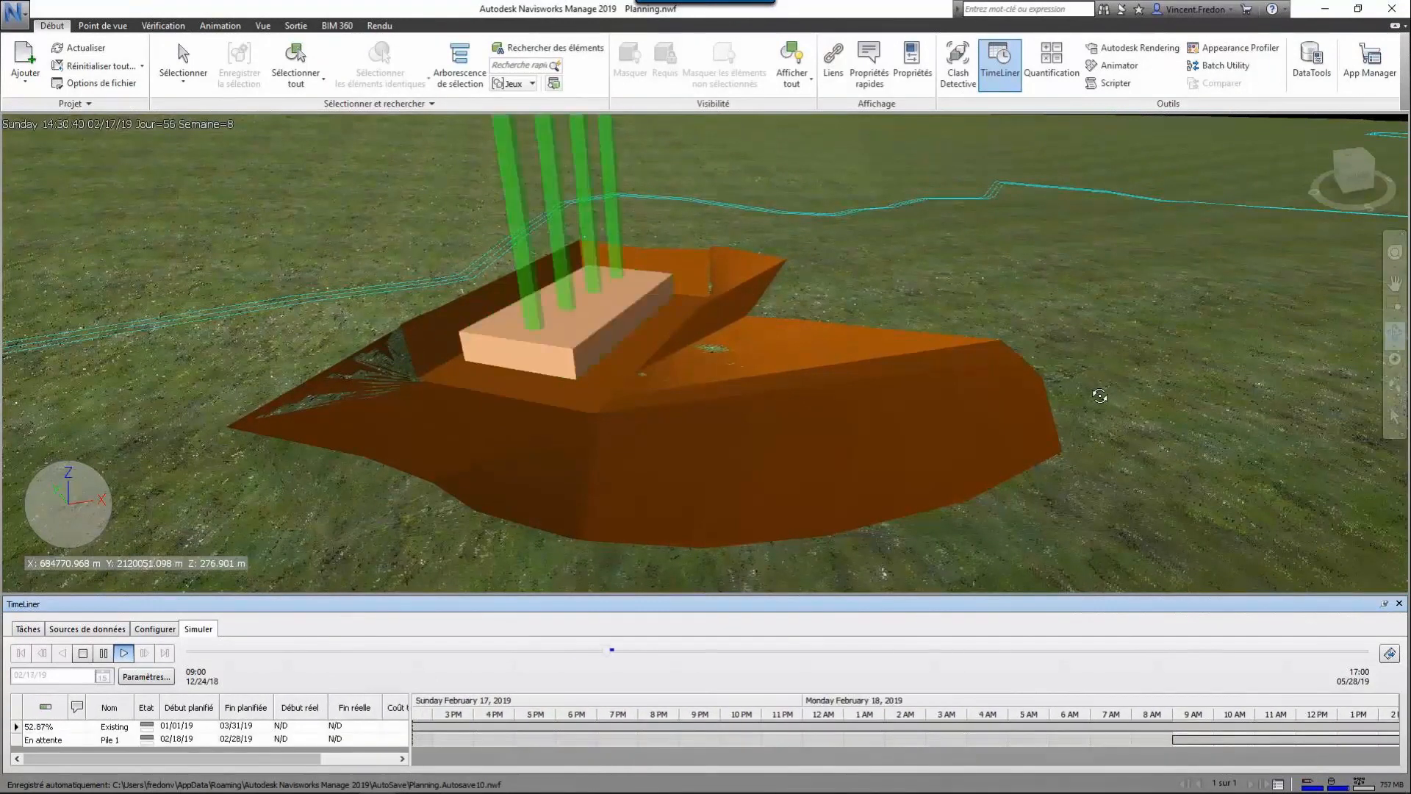
scroll(1100, 398, down, 1)
scroll(1101, 397, down, 3)
middle_drag(1123, 327, 1013, 396)
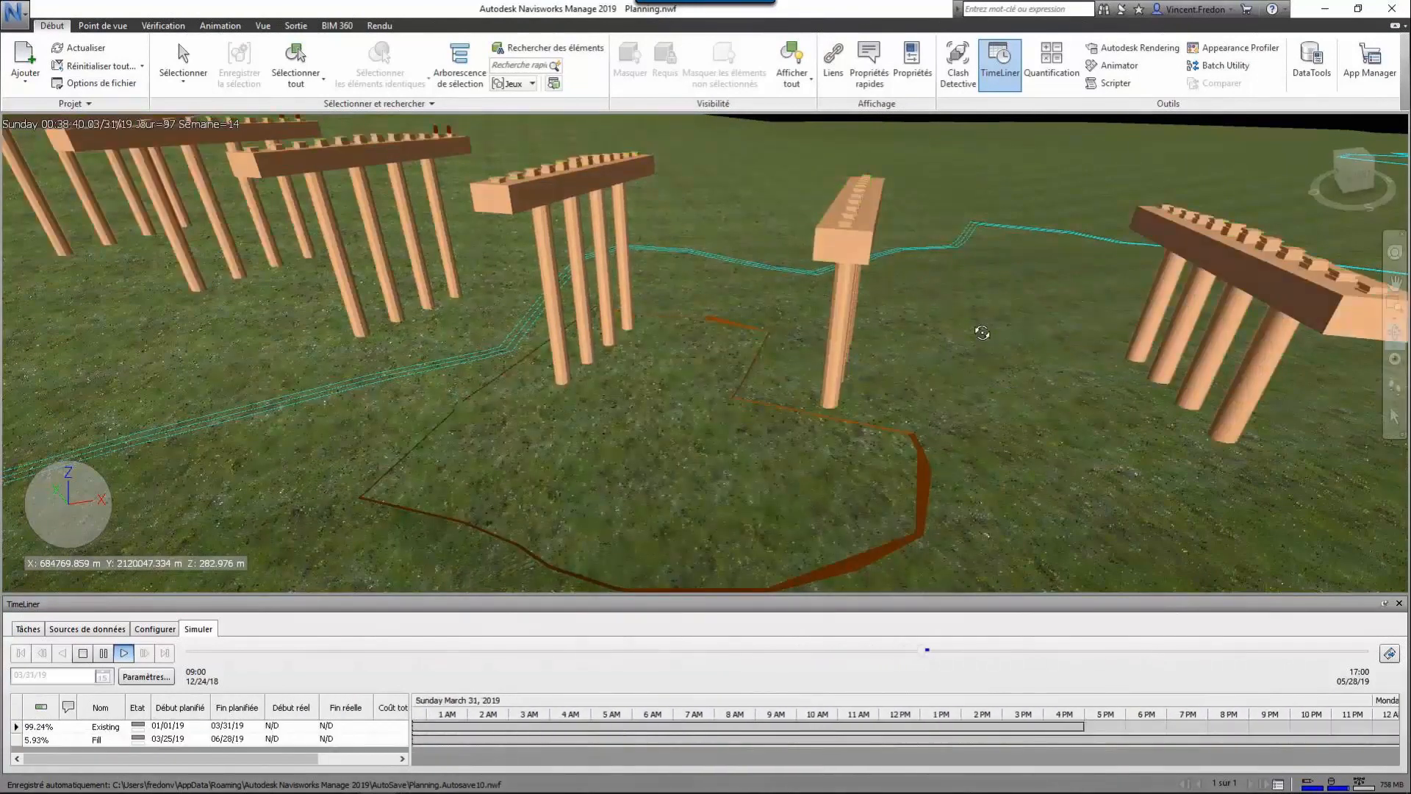
drag(973, 342, 983, 386)
middle_drag(992, 287, 776, 466)
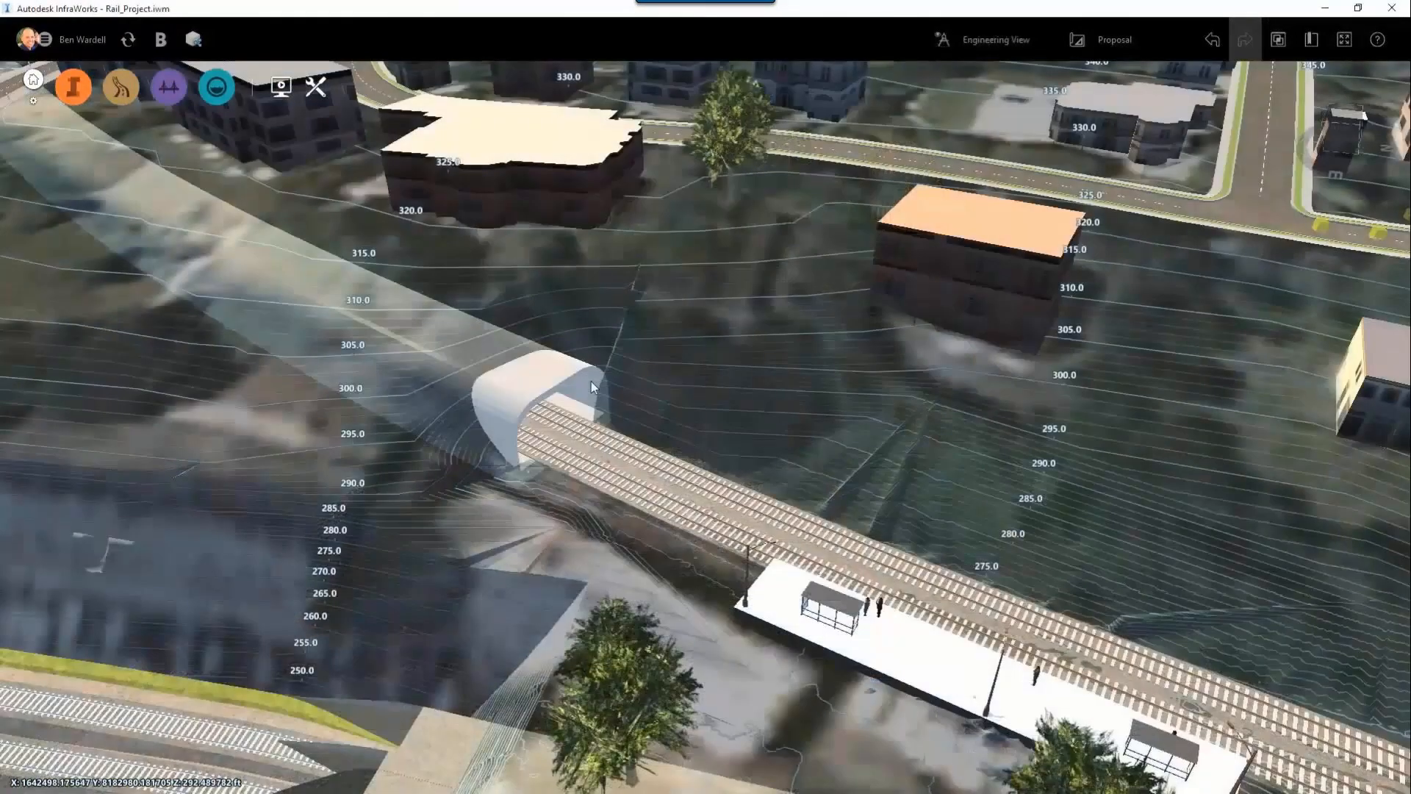
Step: In InfraWorks, select Tunnel 1 of the RAIL_CL alignment at its portal and open its context menu
click(591, 381)
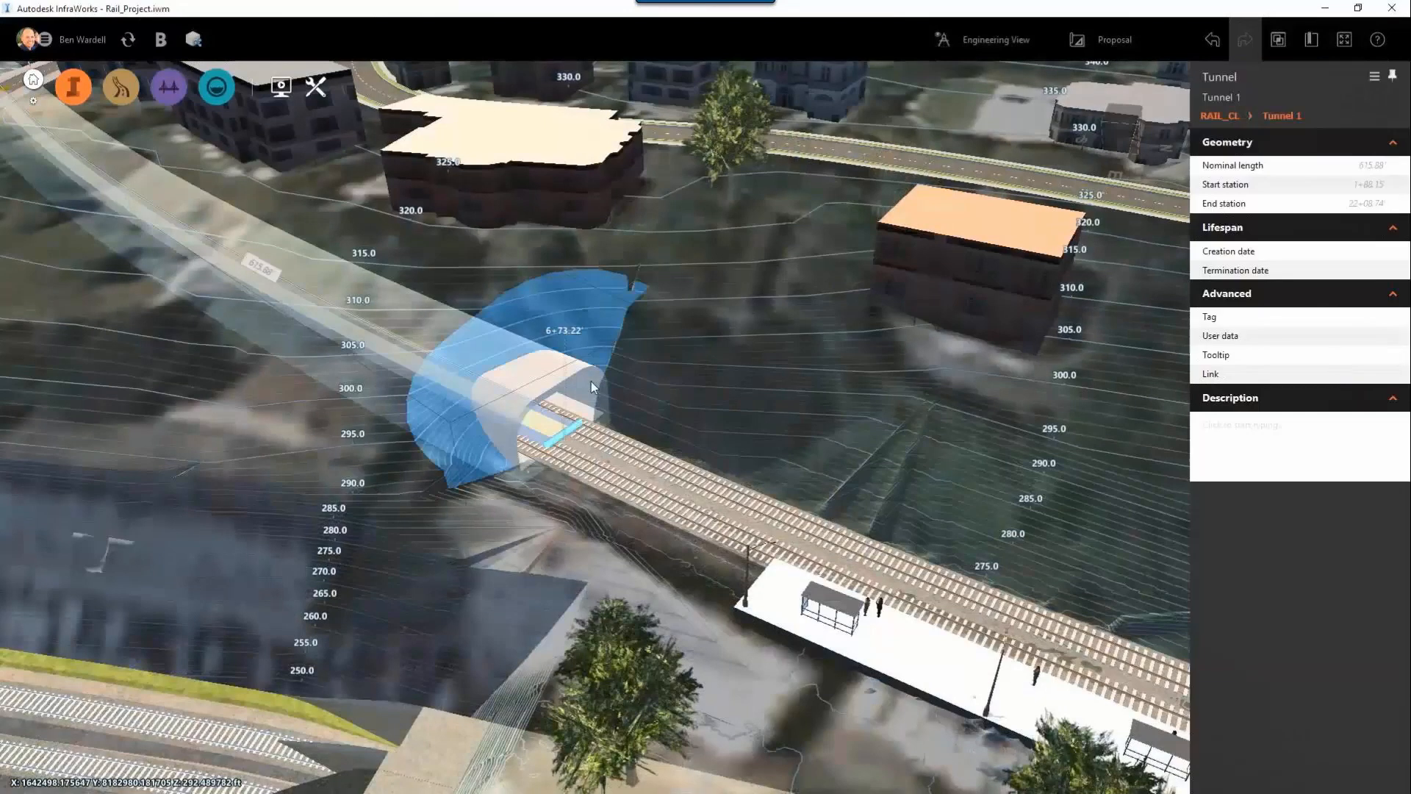
right_click(591, 381)
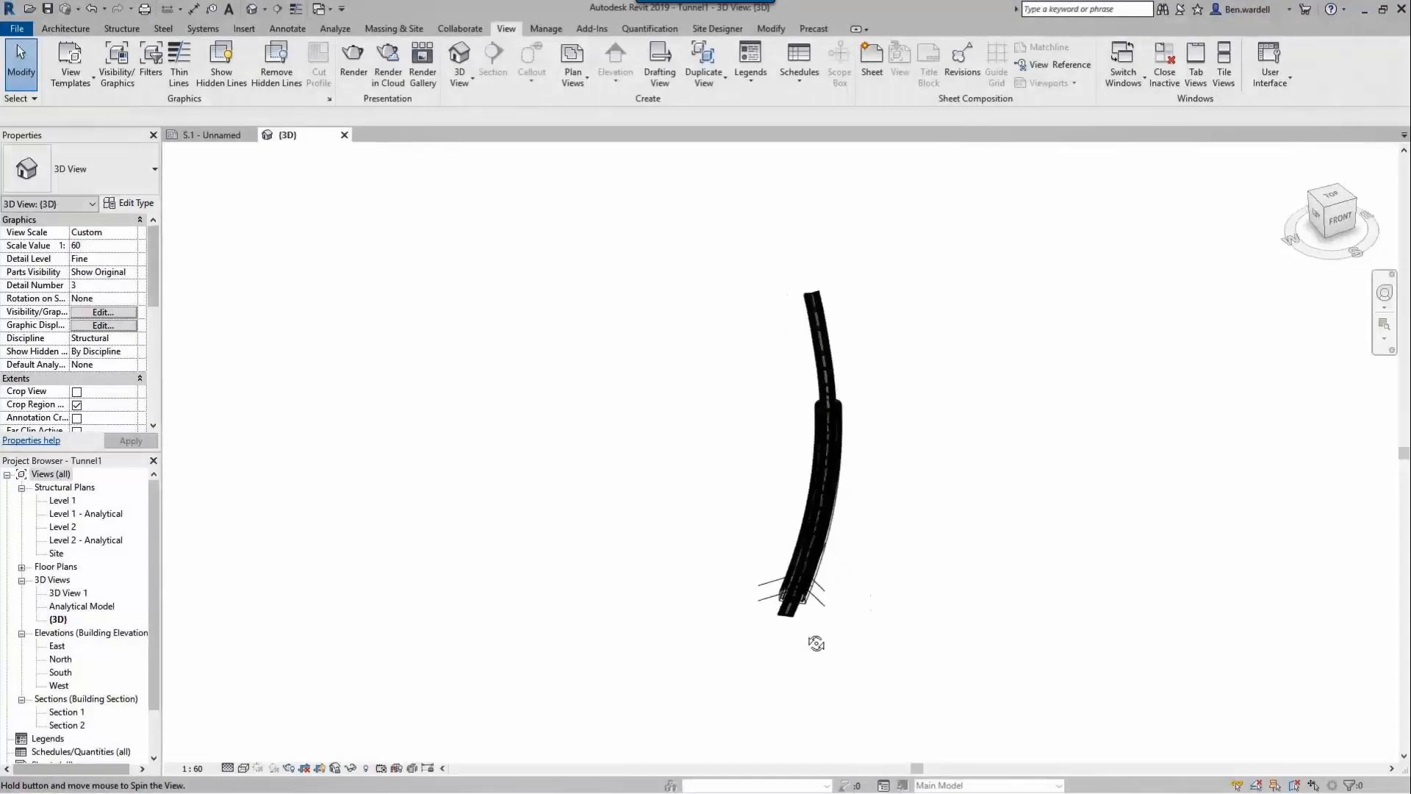
Step: In the Revit Tunnel1 project, examine the tunnel portal, rail tracks and reinforcement in the 3D view
shift+middle_drag(816, 644, 754, 520)
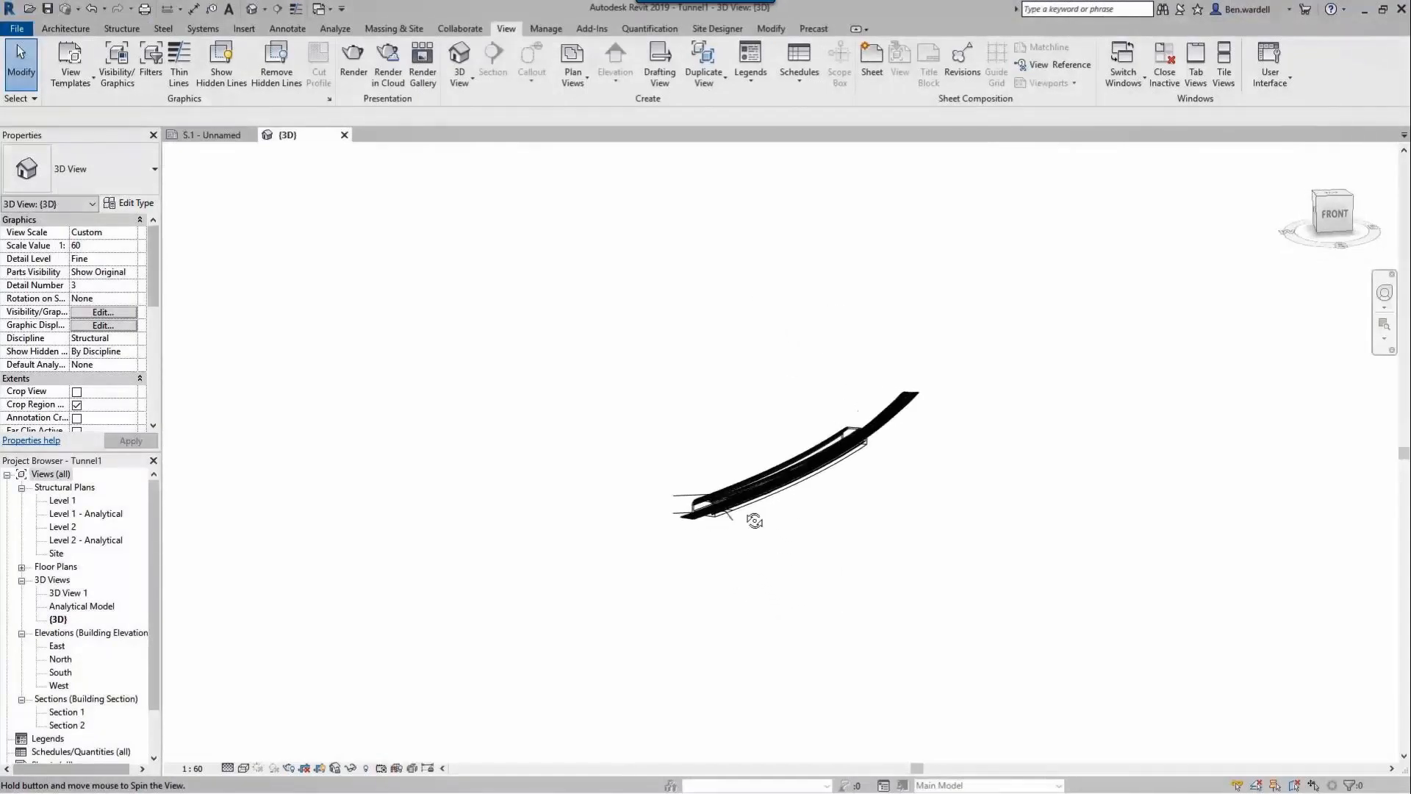
scroll(750, 518, up, 8)
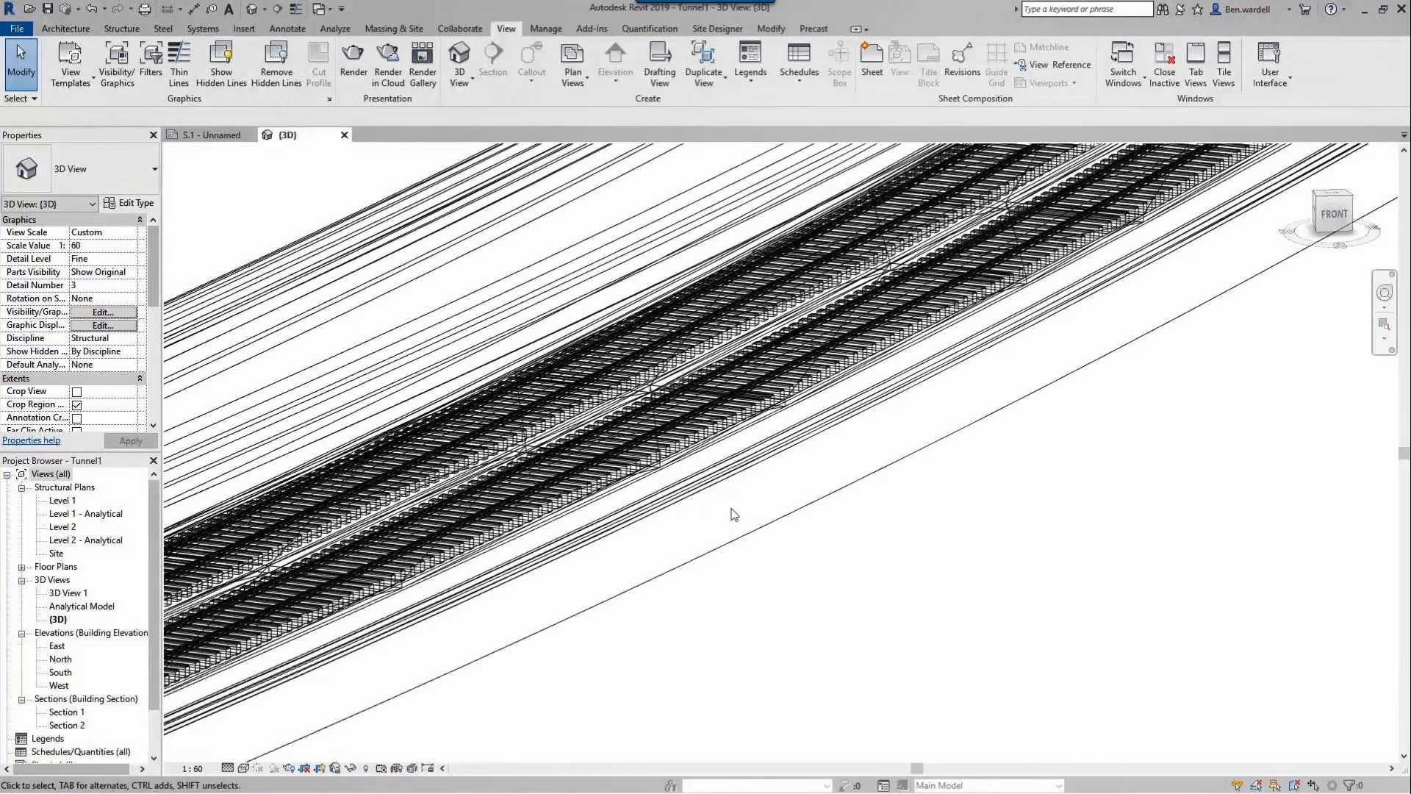
scroll(732, 513, down, 6)
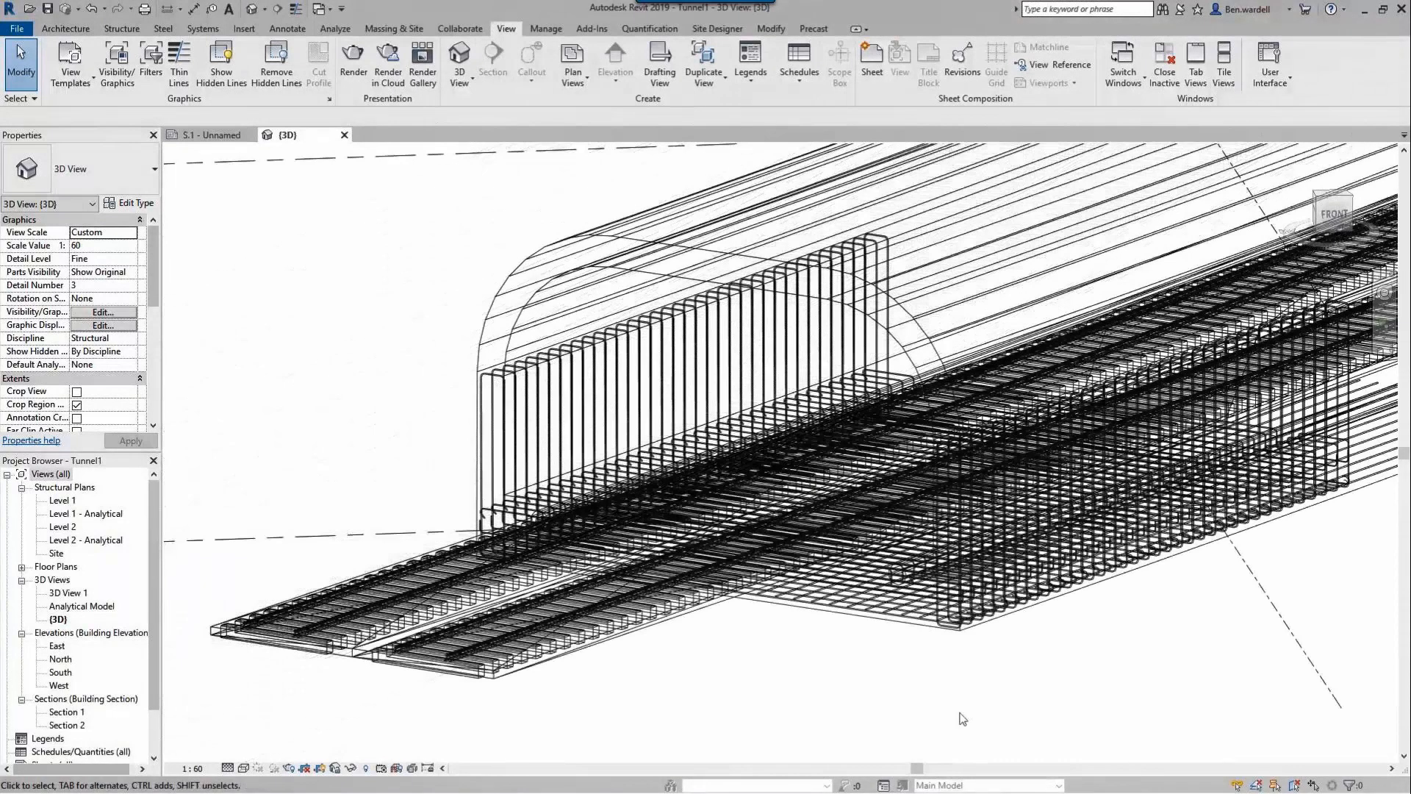